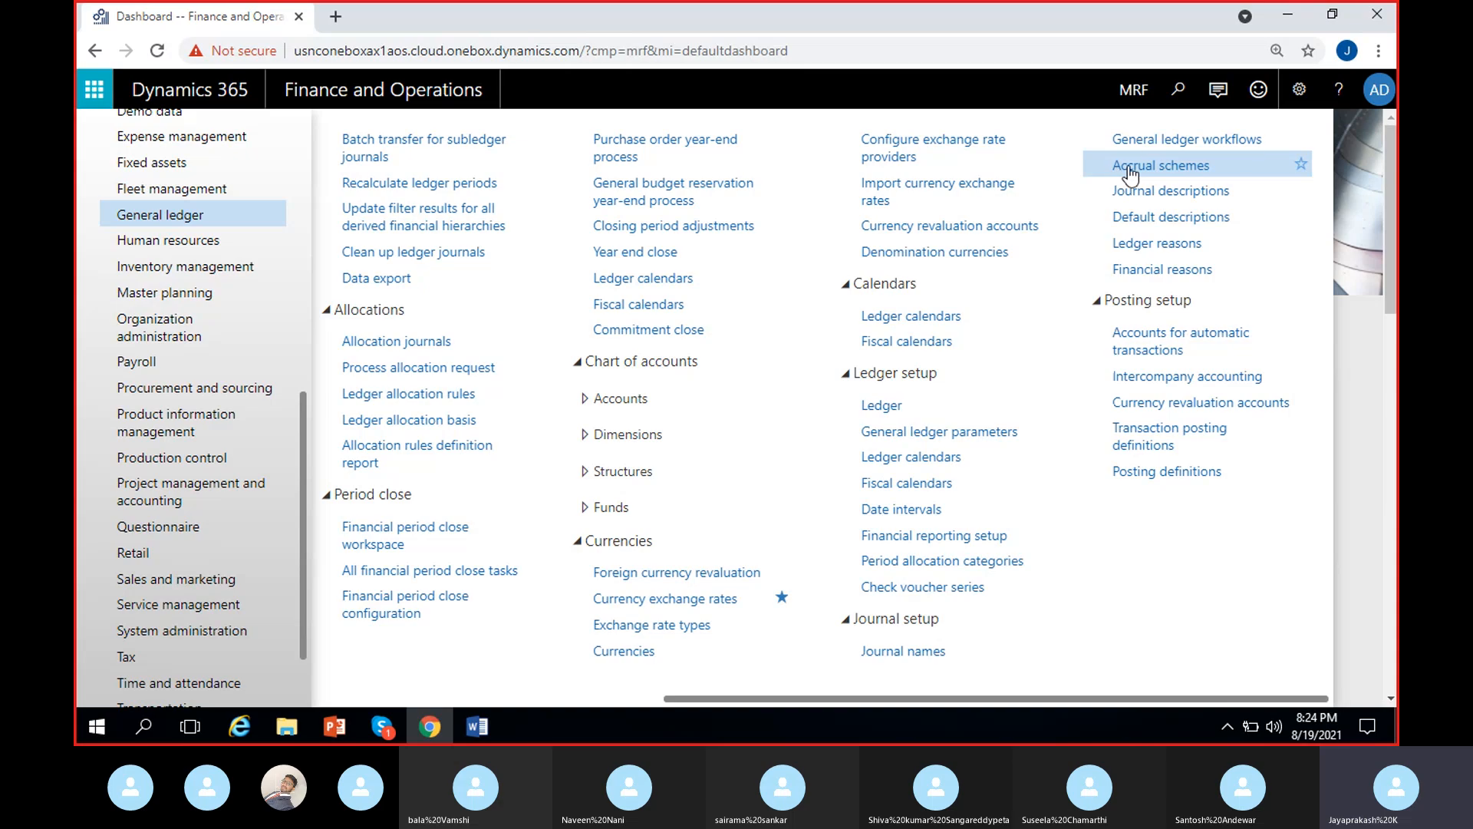
- Open the general ledger's Accrual schemes page and create a new scheme with the accrual identification InsurExpen
left_click(1124, 175)
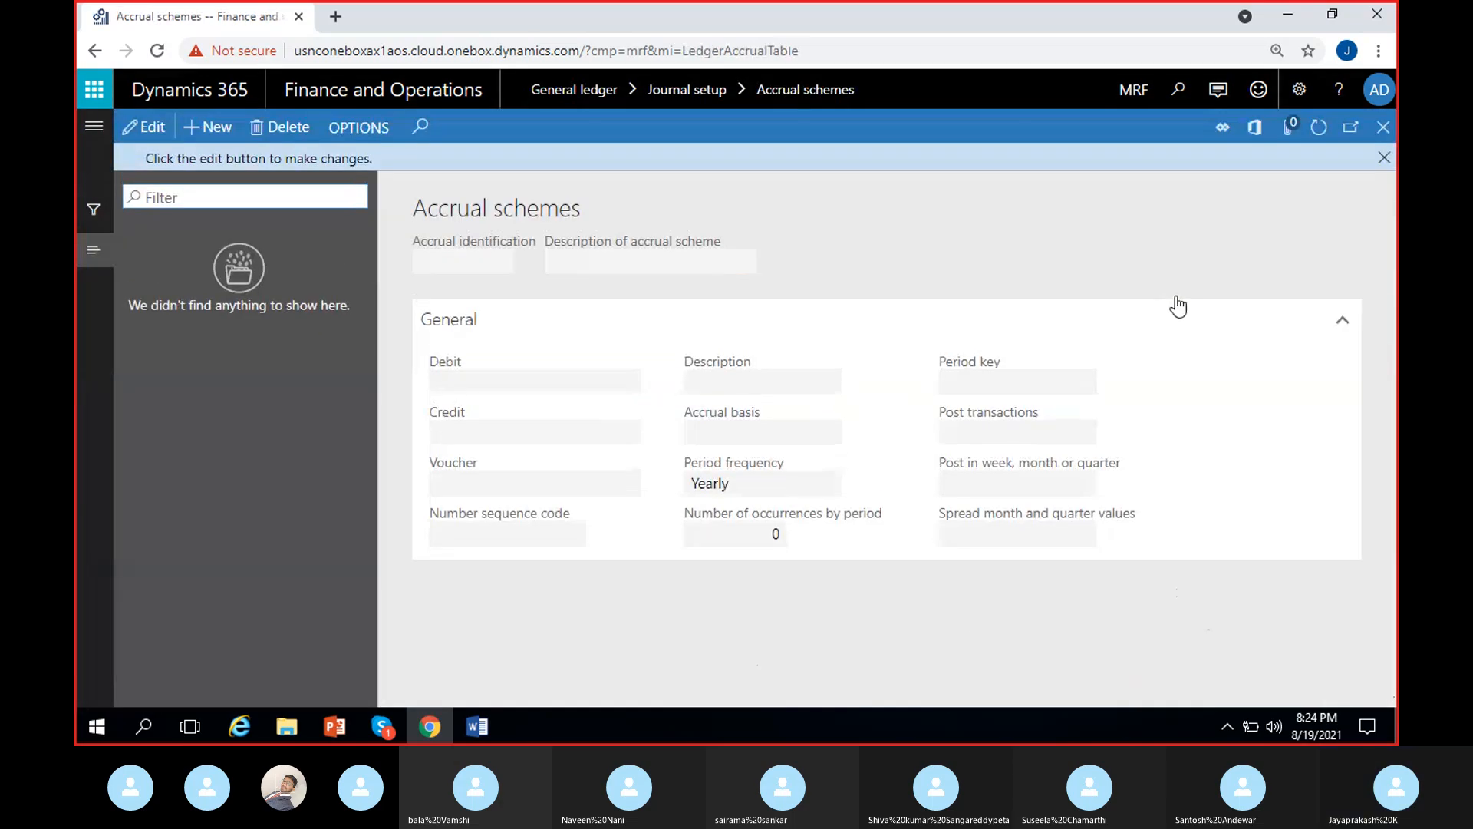
left_click(1384, 158)
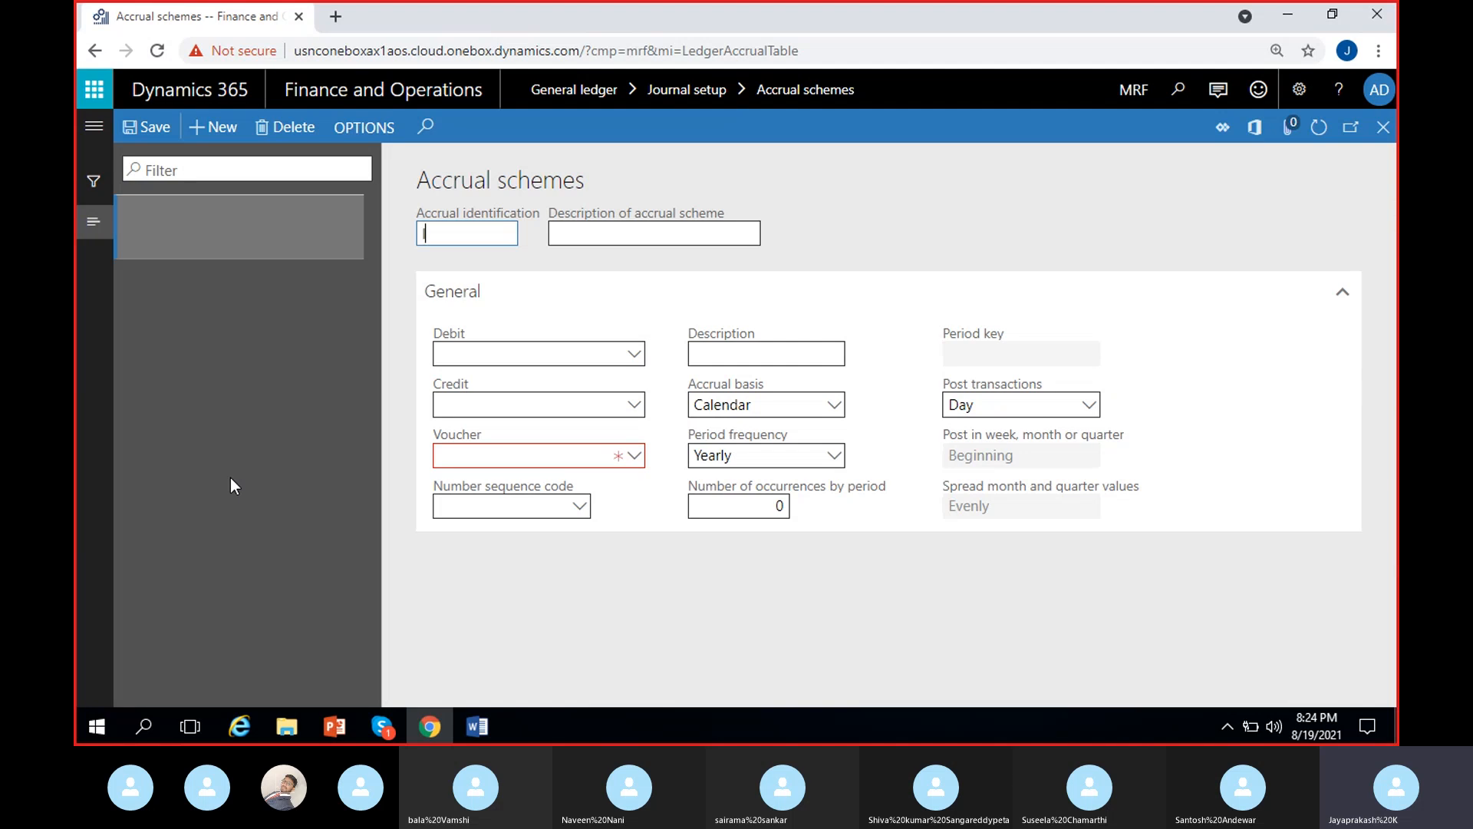
type("nsura")
key("BackSpace")
key("BackSpace")
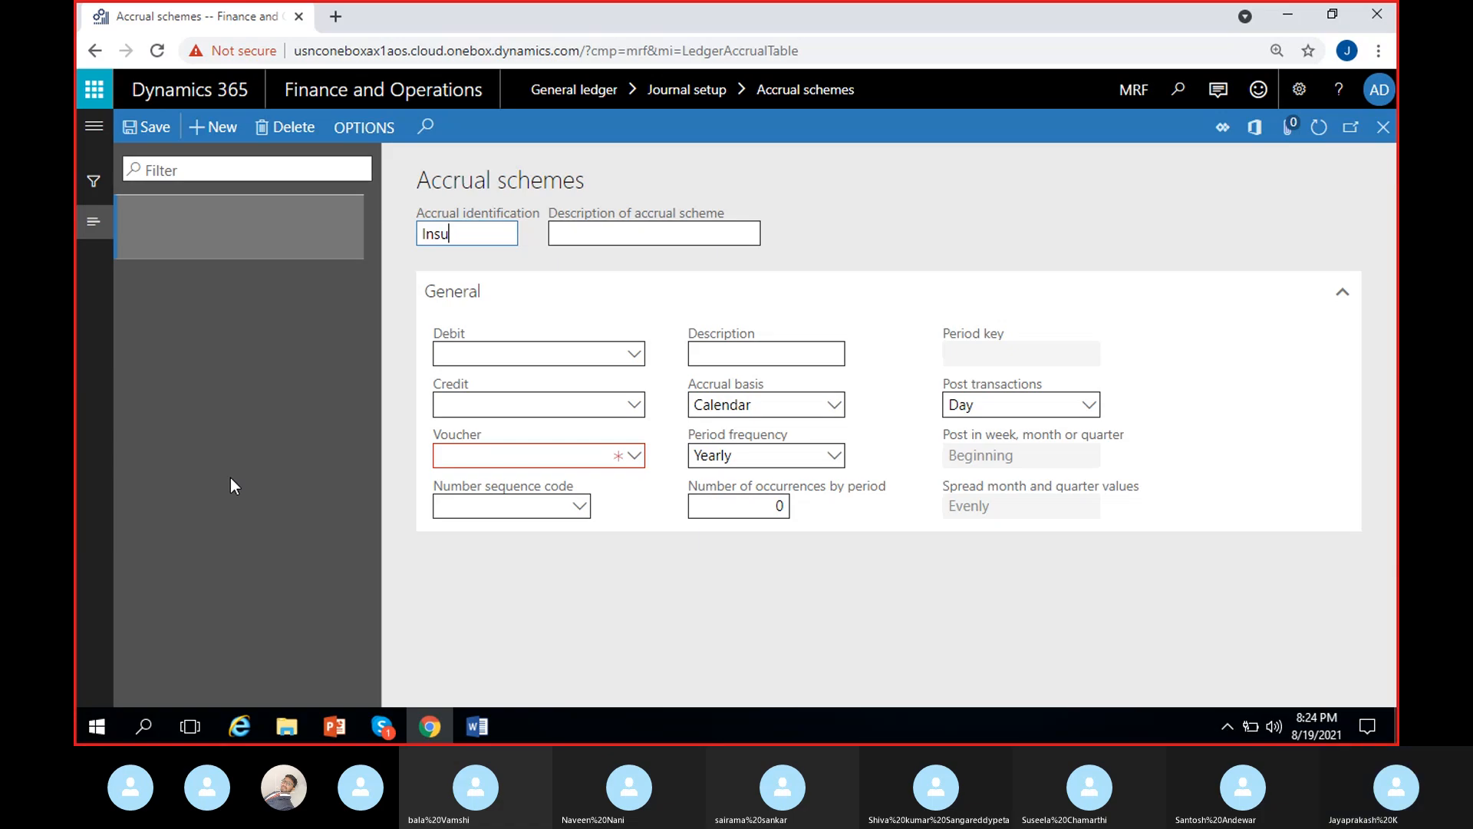
type("tExpen")
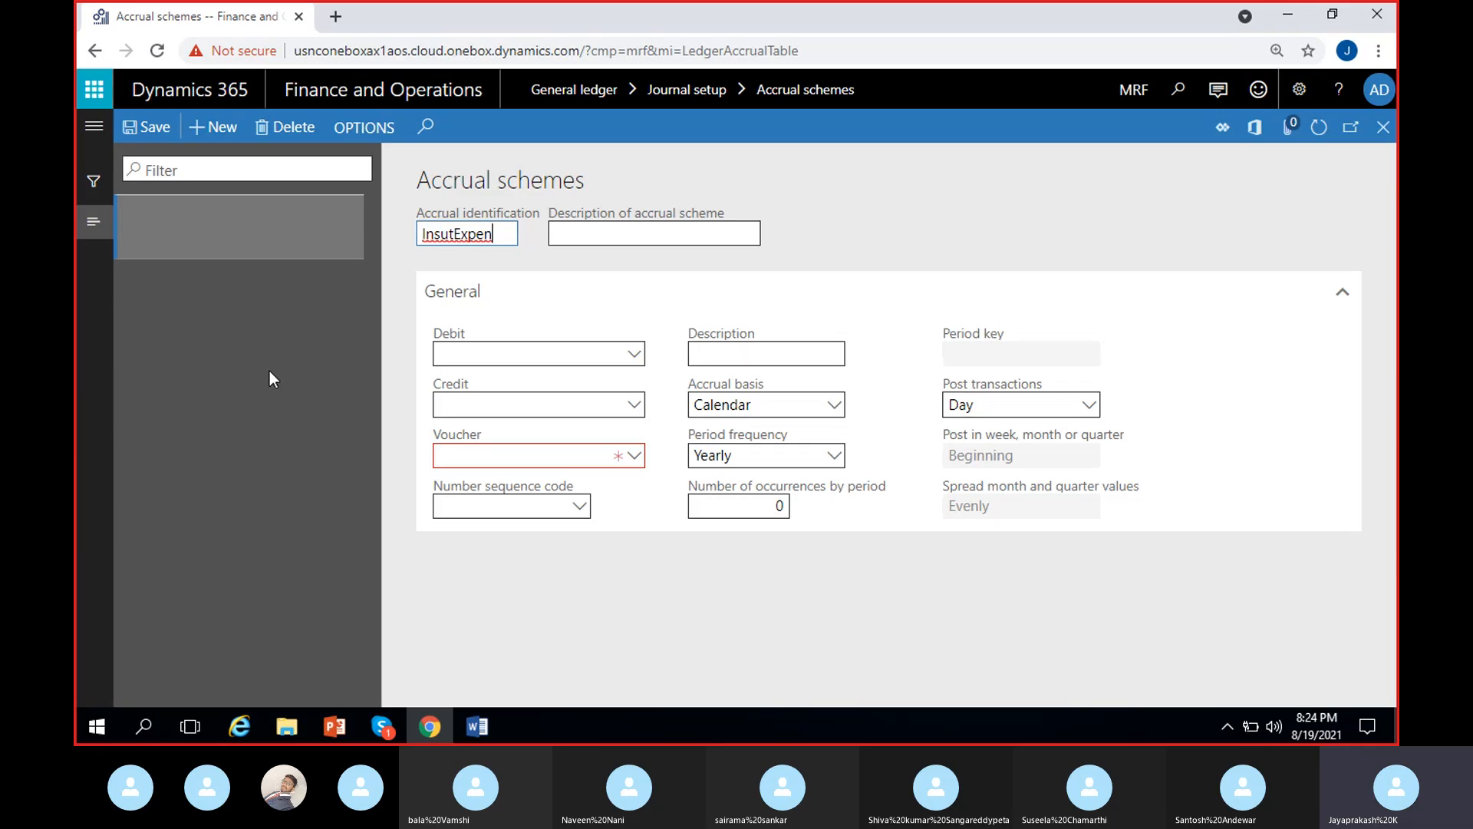
left_click(455, 228)
key("BackSpace")
type("r")
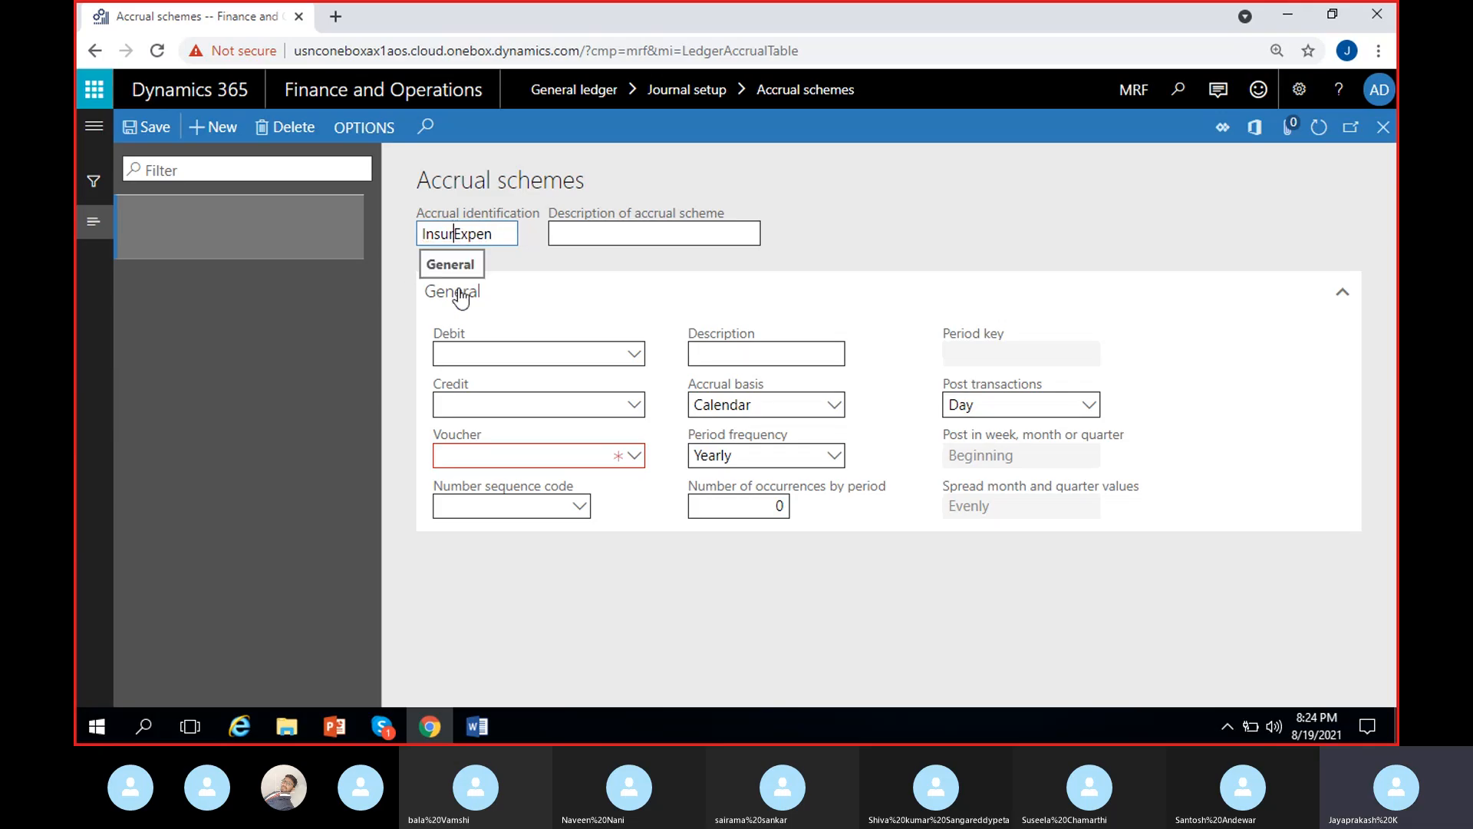
- Set the description of the InsurExpen accrual scheme to "Accrued Insurance expense"
left_click(551, 232)
type("Insu")
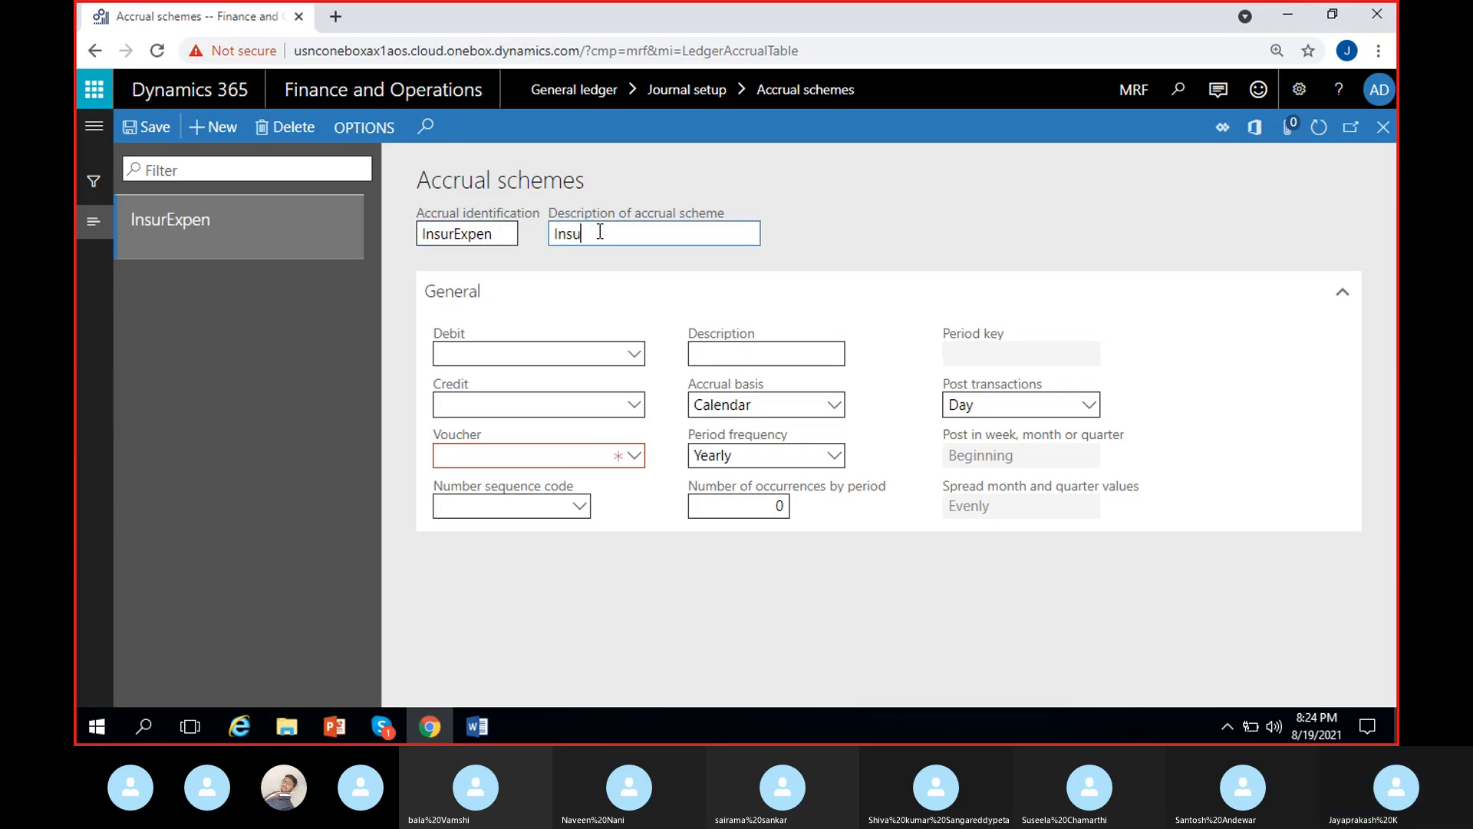
type("rance expense")
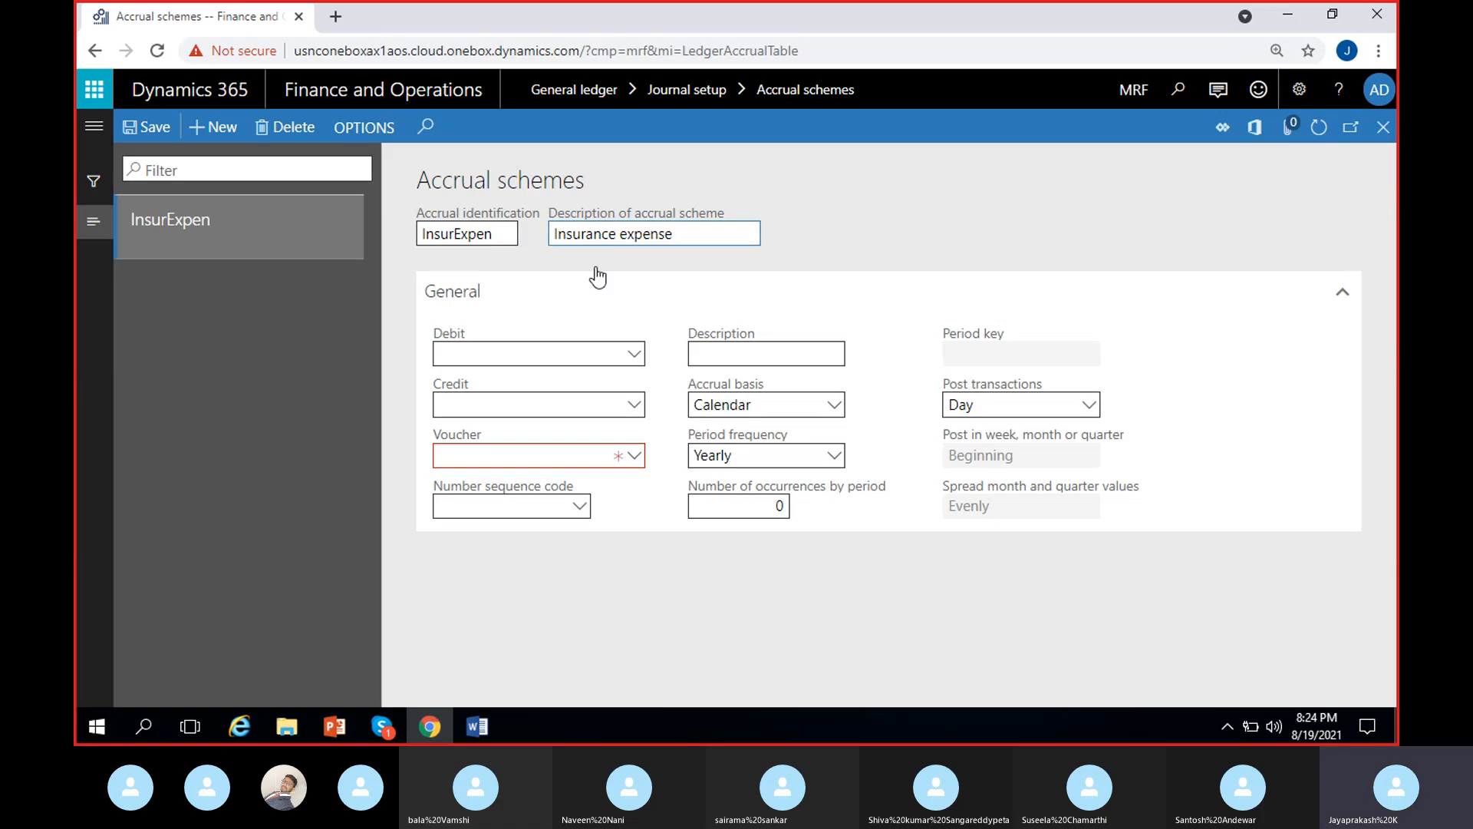
type("Accred")
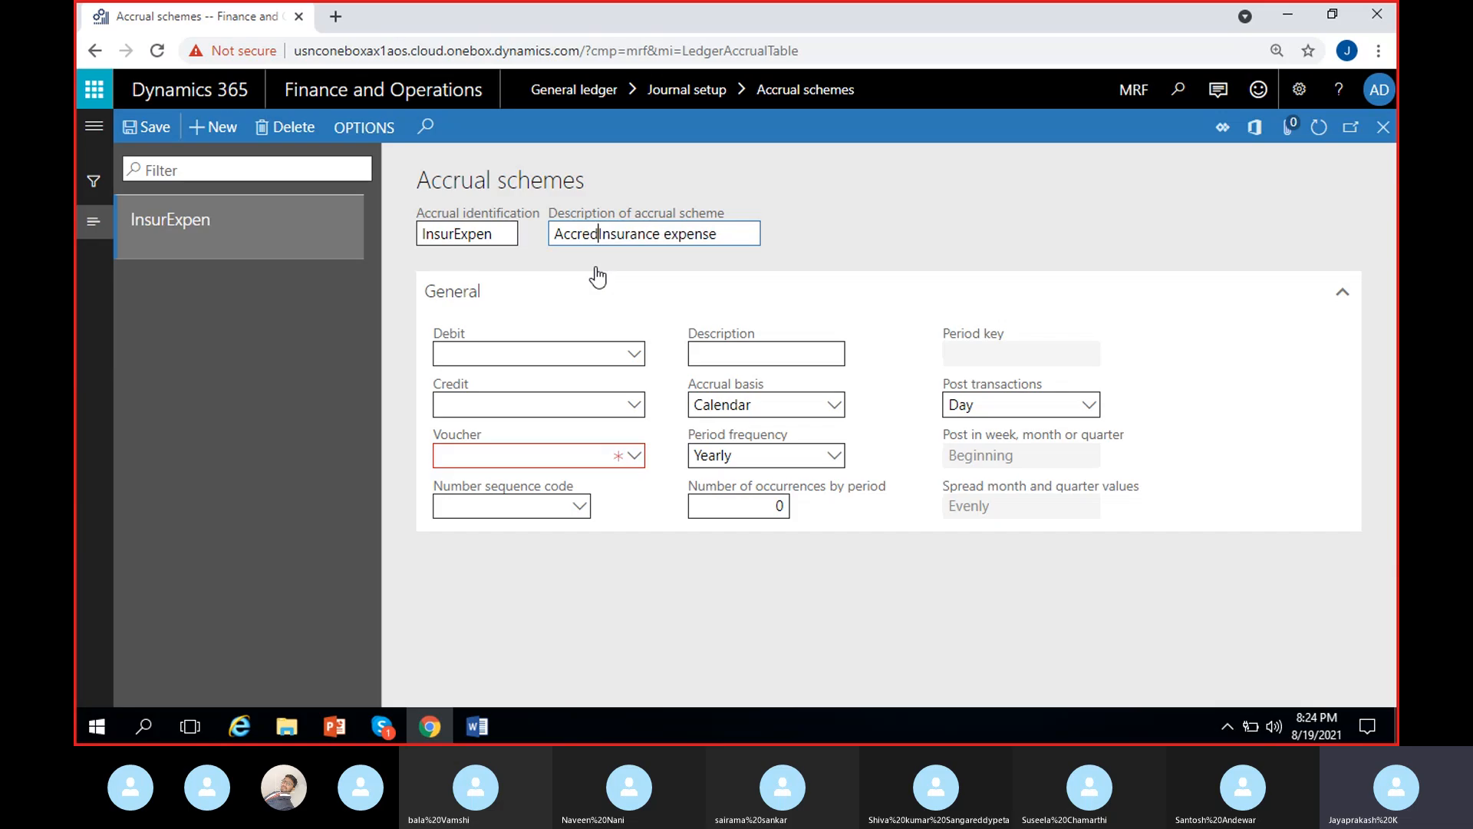
key("BackSpace")
key("BackSpace")
key("BackSpace")
type("ued")
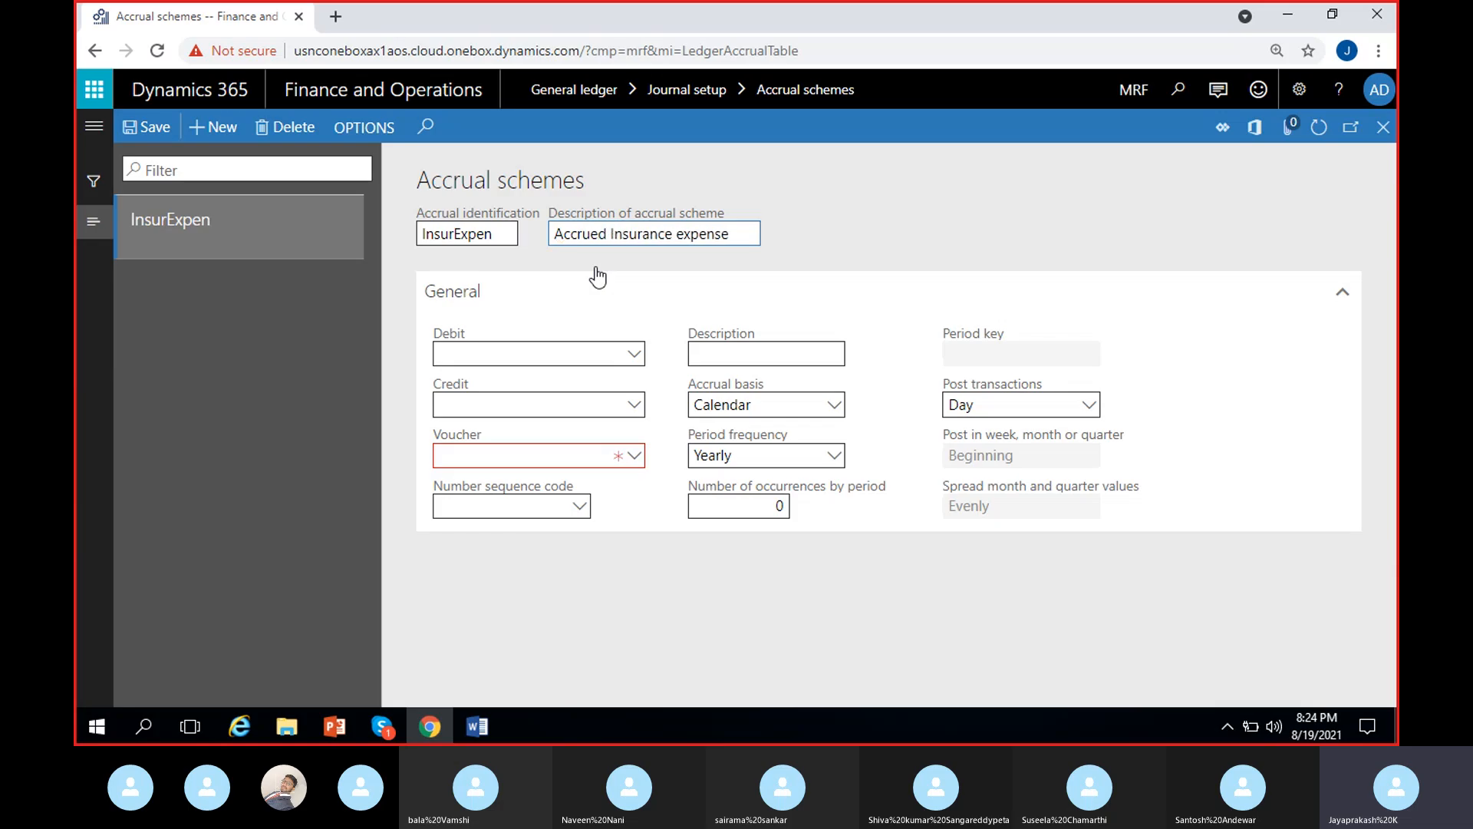
left_click(794, 234)
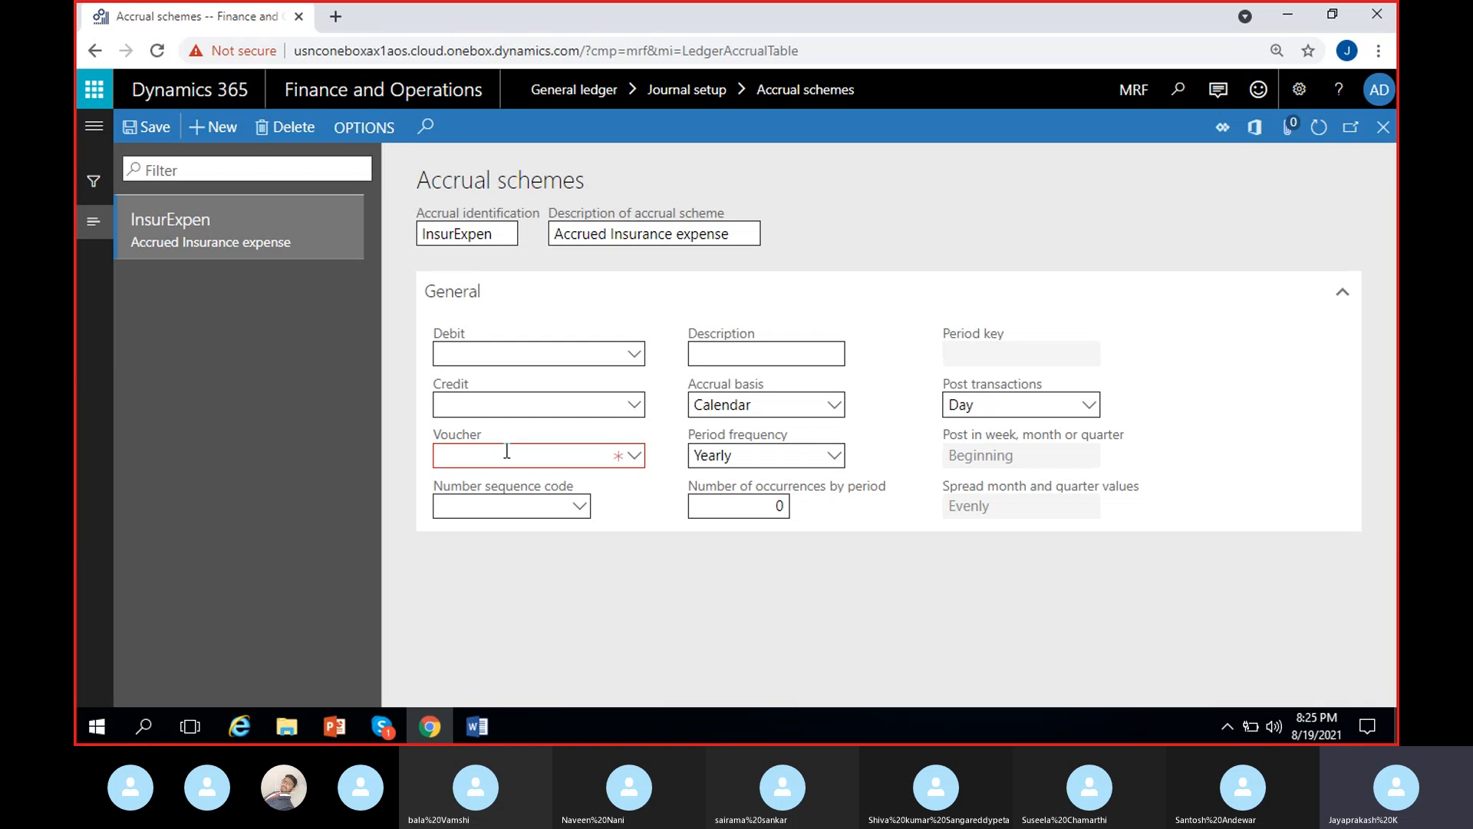
left_click(499, 359)
left_click(504, 390)
left_click(402, 411)
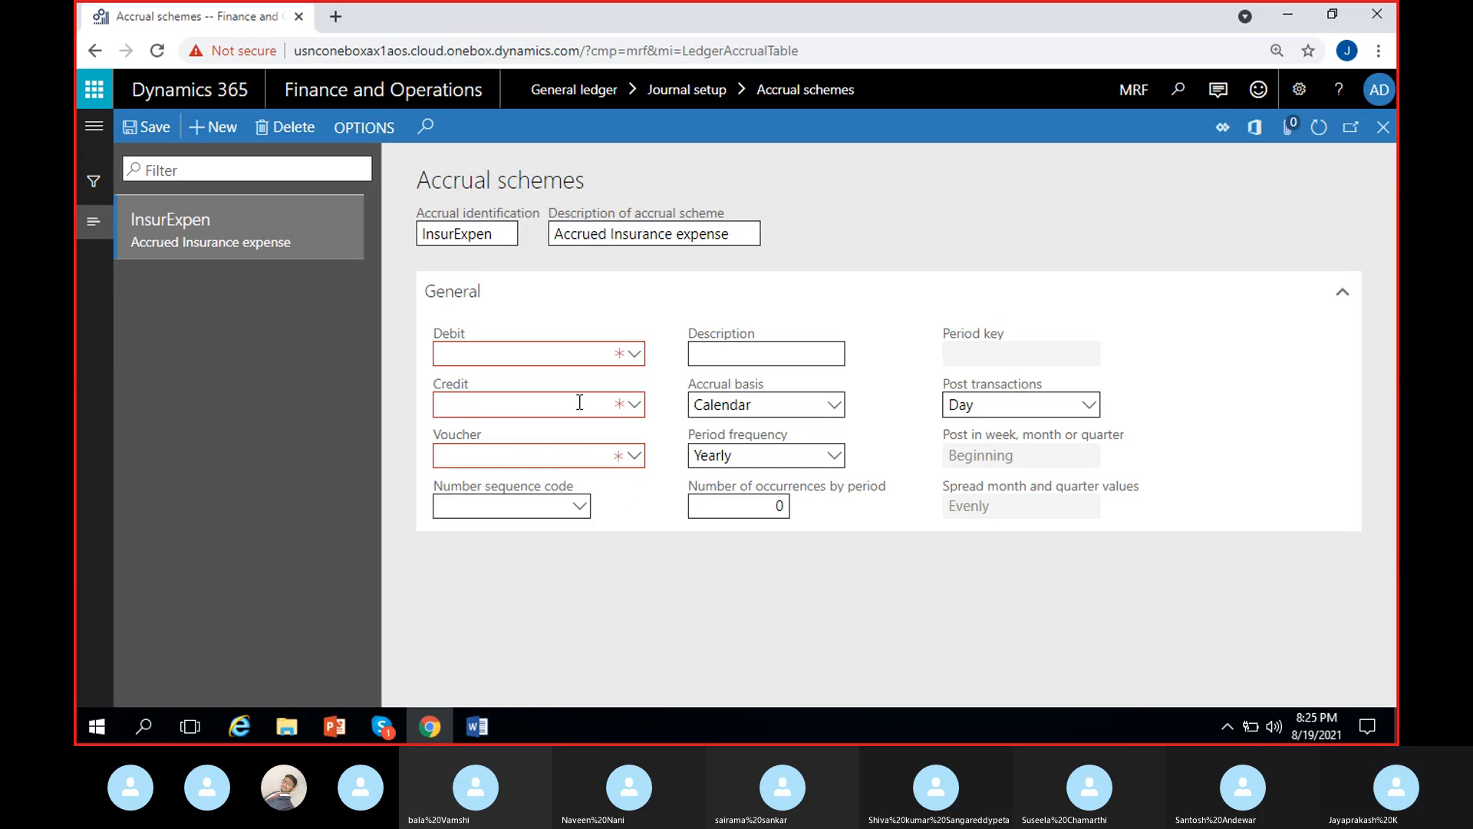
left_click(467, 353)
left_click(841, 233)
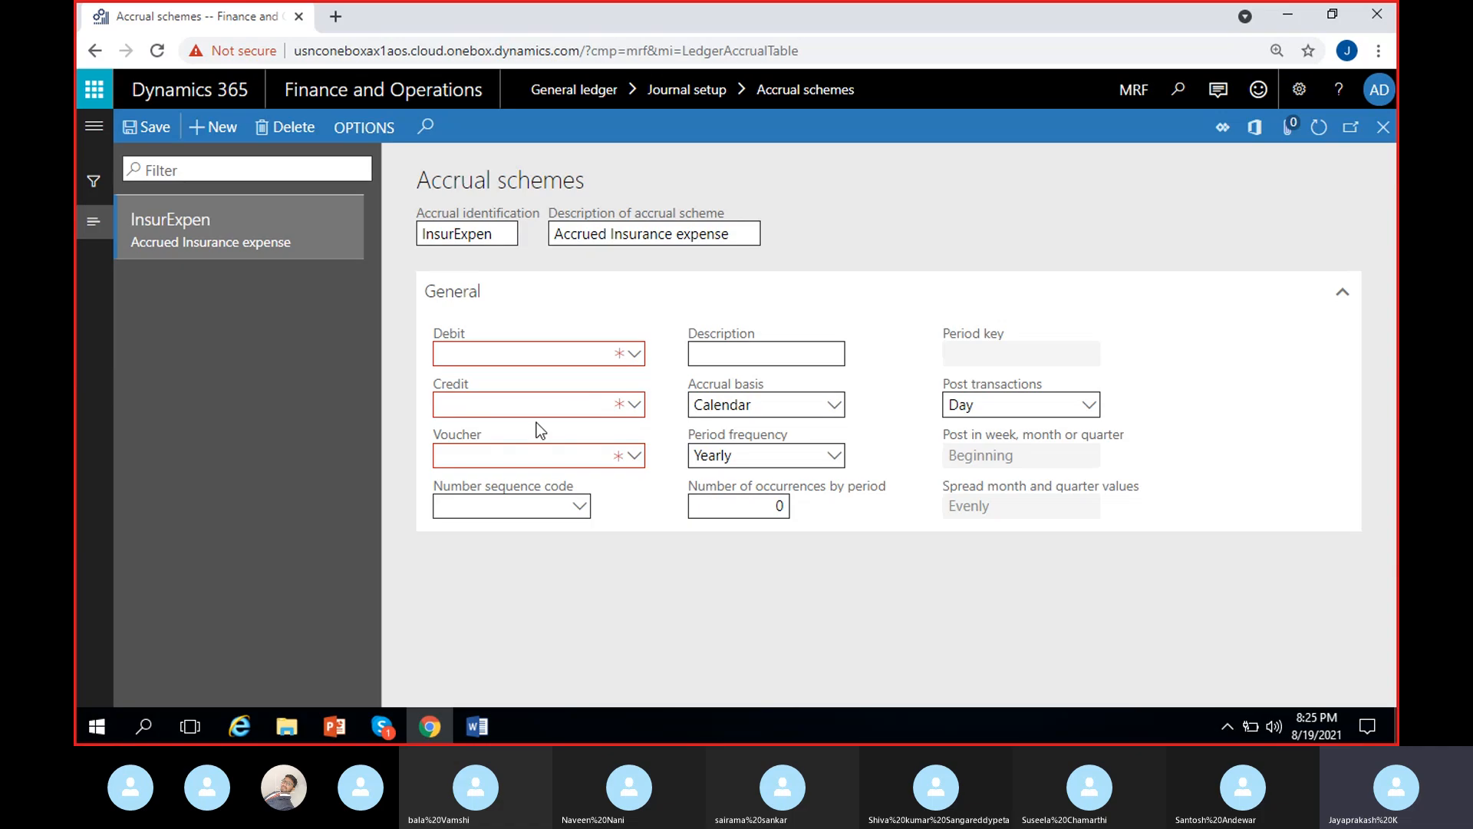
- Try to look up an account for the scheme's Credit field with "ins", and clear the entry
left_click(638, 407)
type("ins")
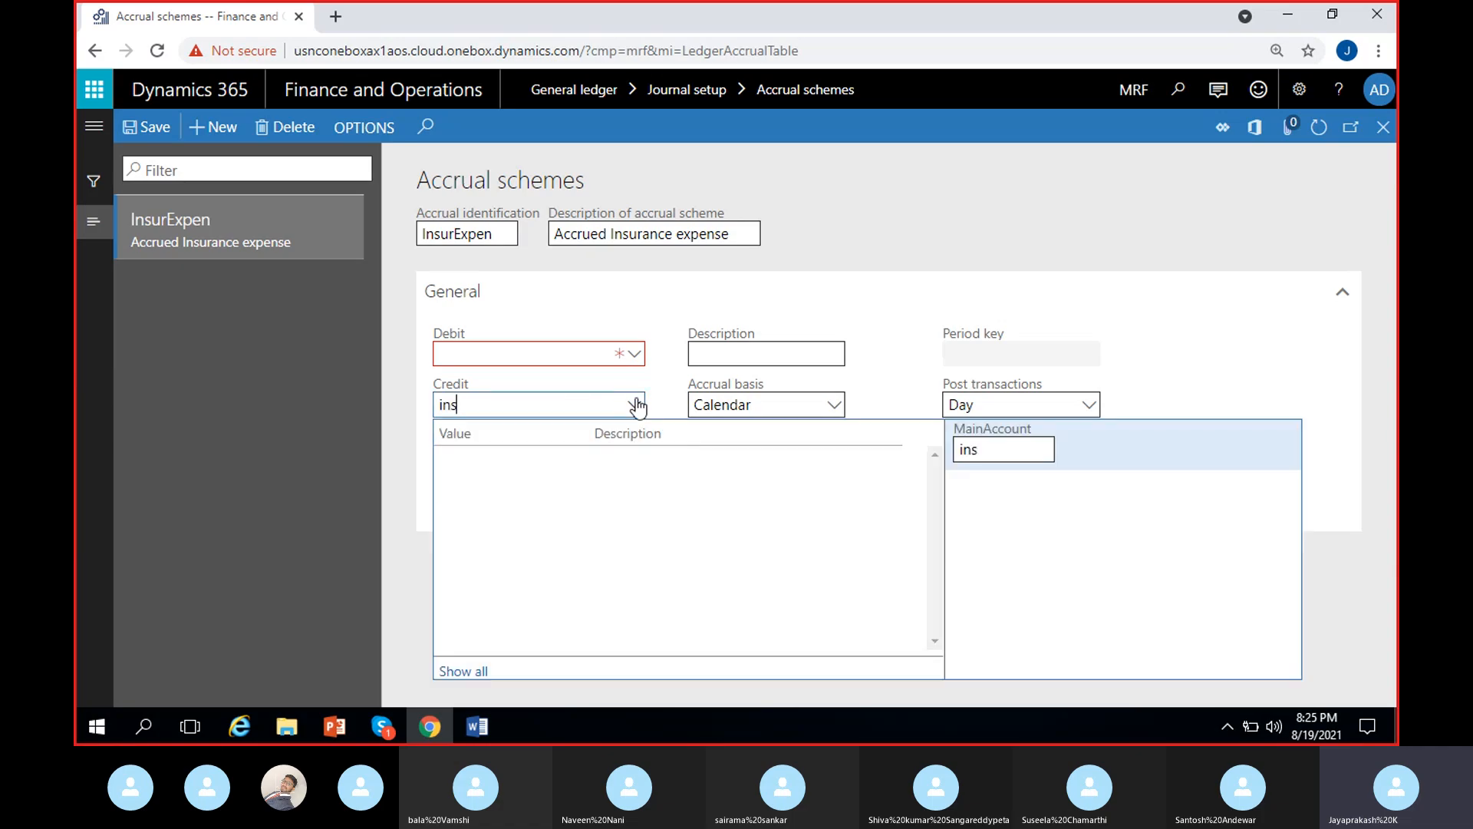
key("BackSpace")
key("BackSpace")
key("BackSpace")
left_click(882, 240)
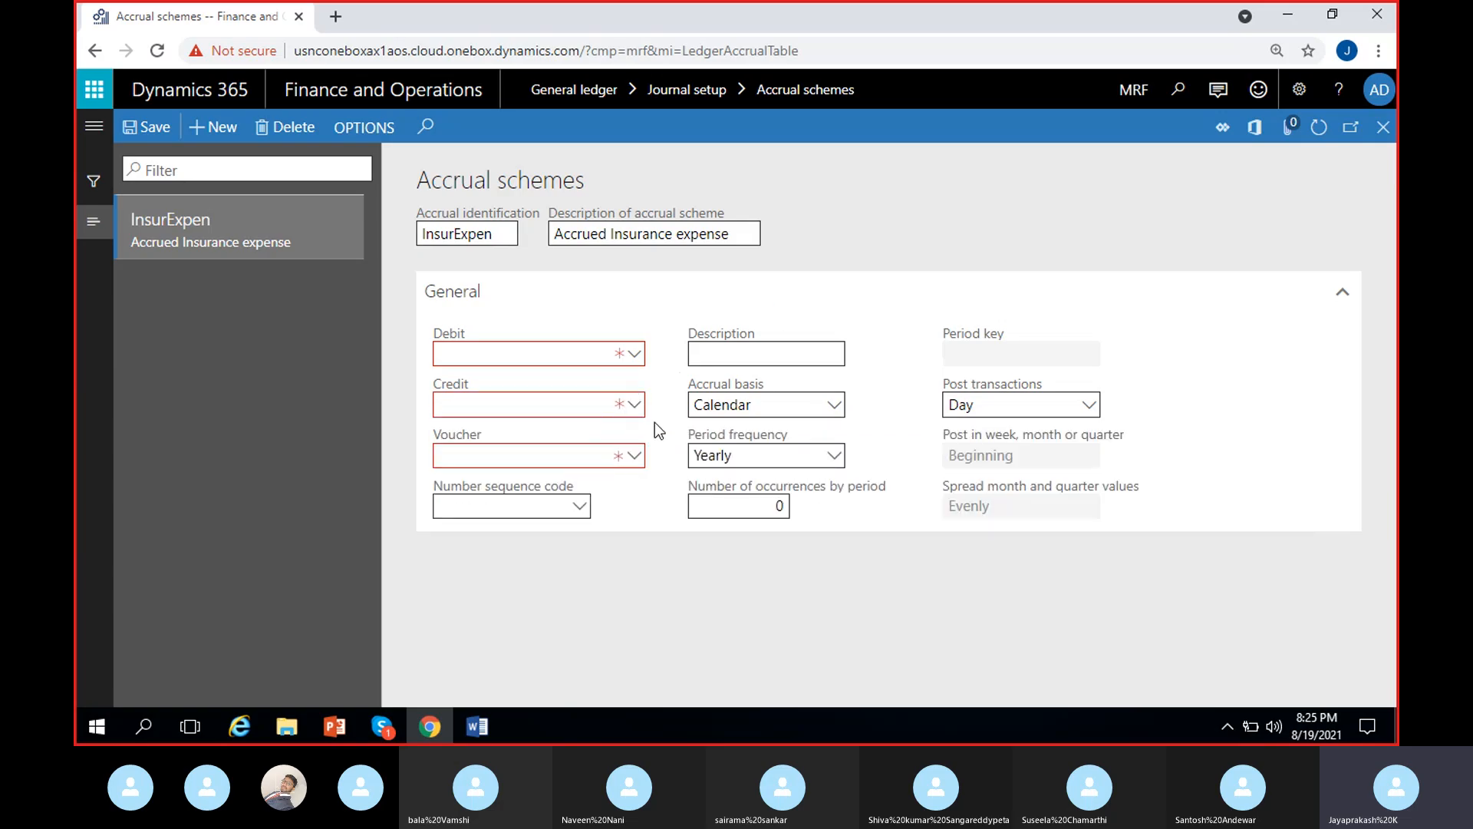
- Open the main accounts of the MRF COA chart of accounts from the scheme's Credit field
left_click(595, 406)
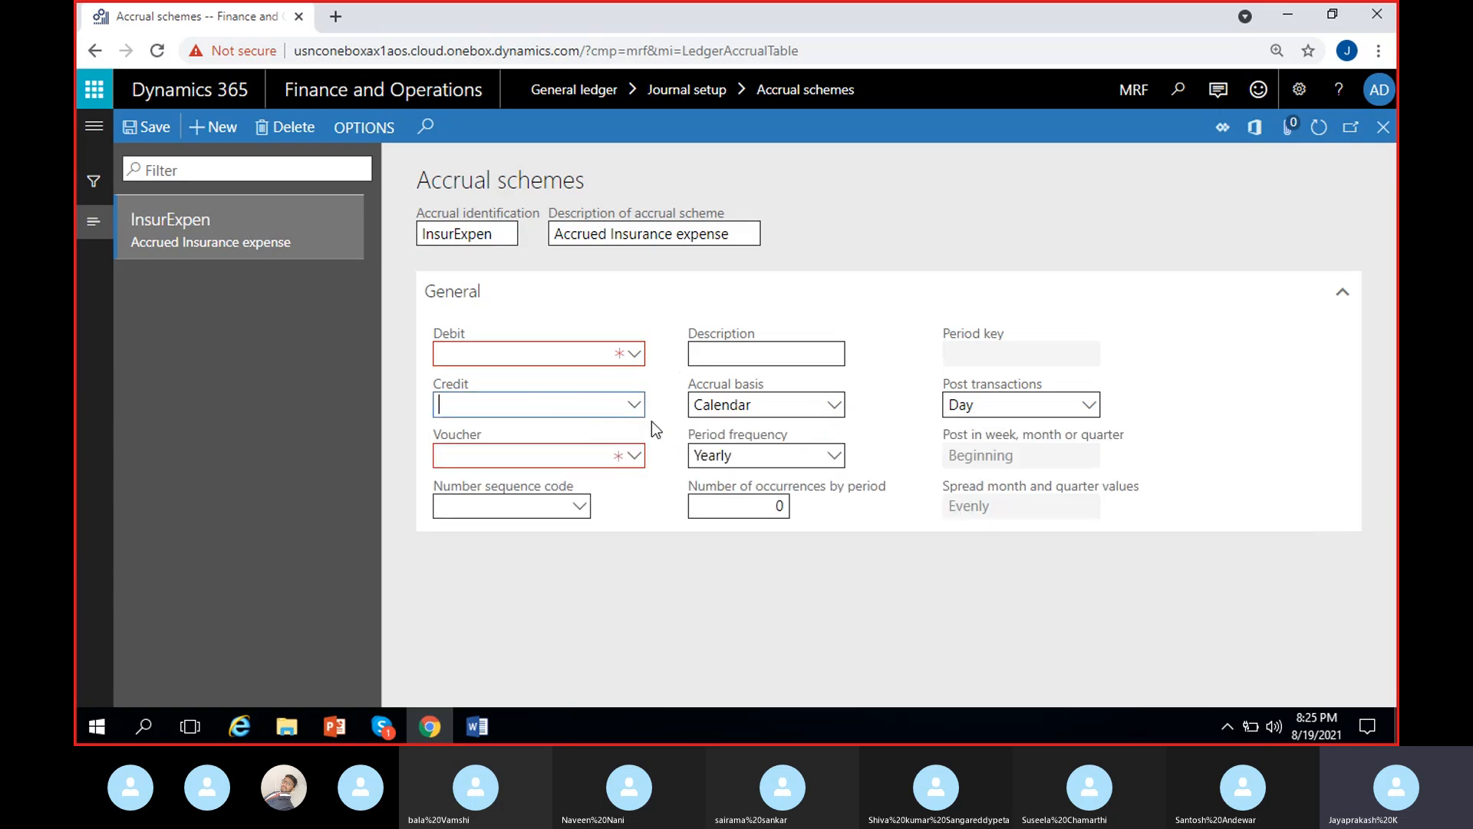
left_click(509, 352)
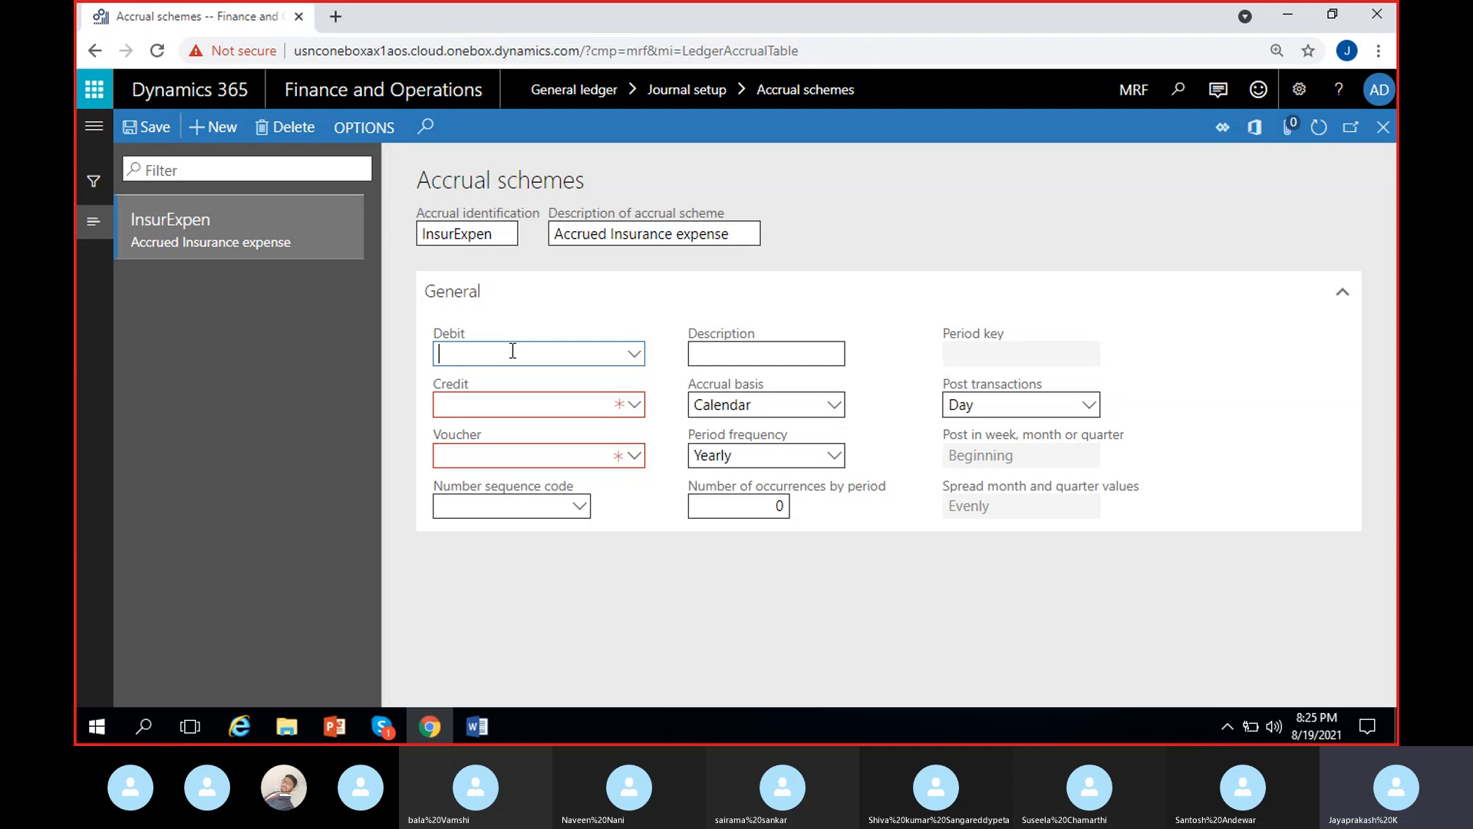
left_click(634, 375)
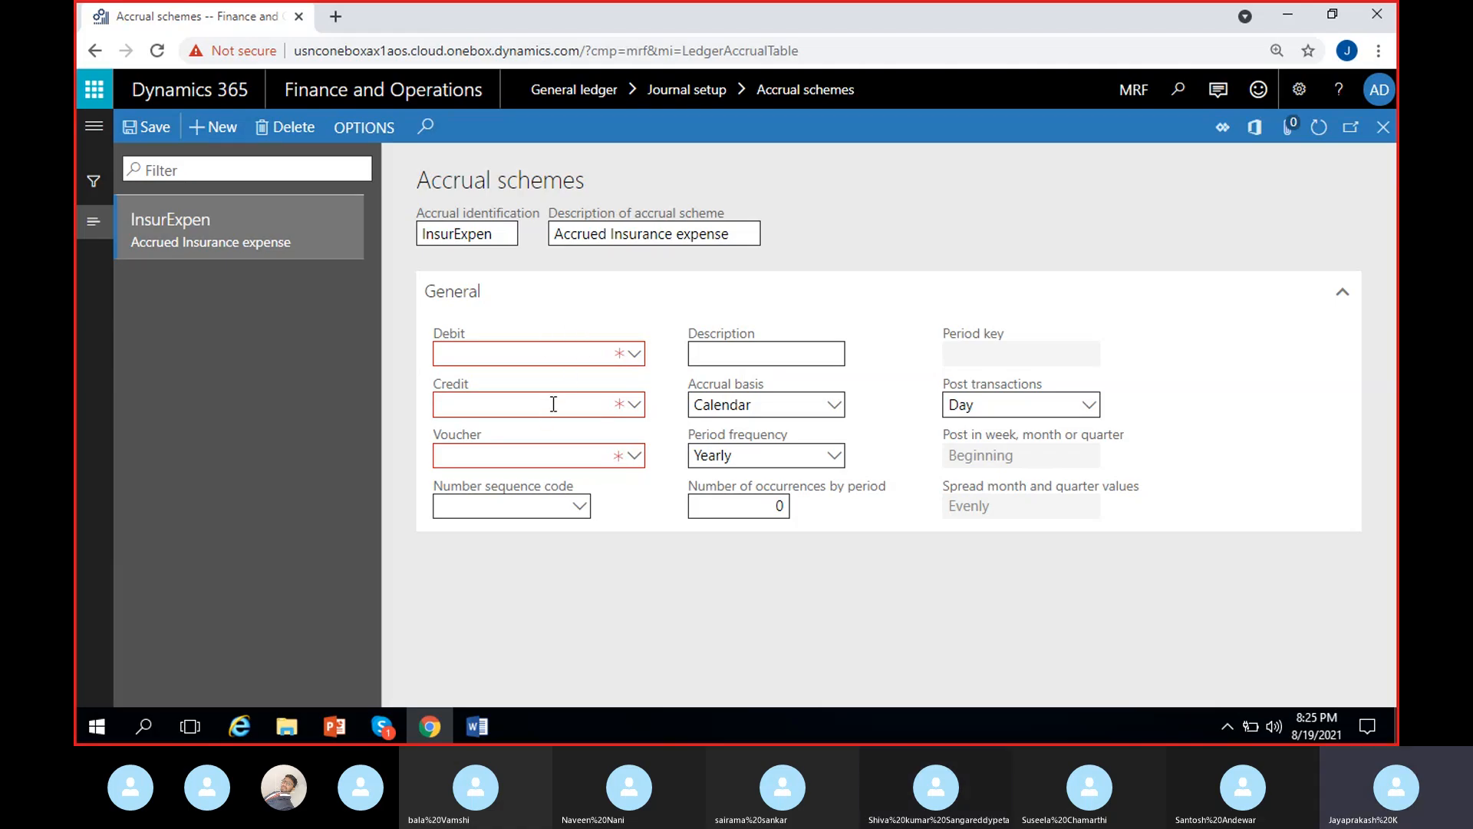
right_click(641, 410)
left_click(679, 504)
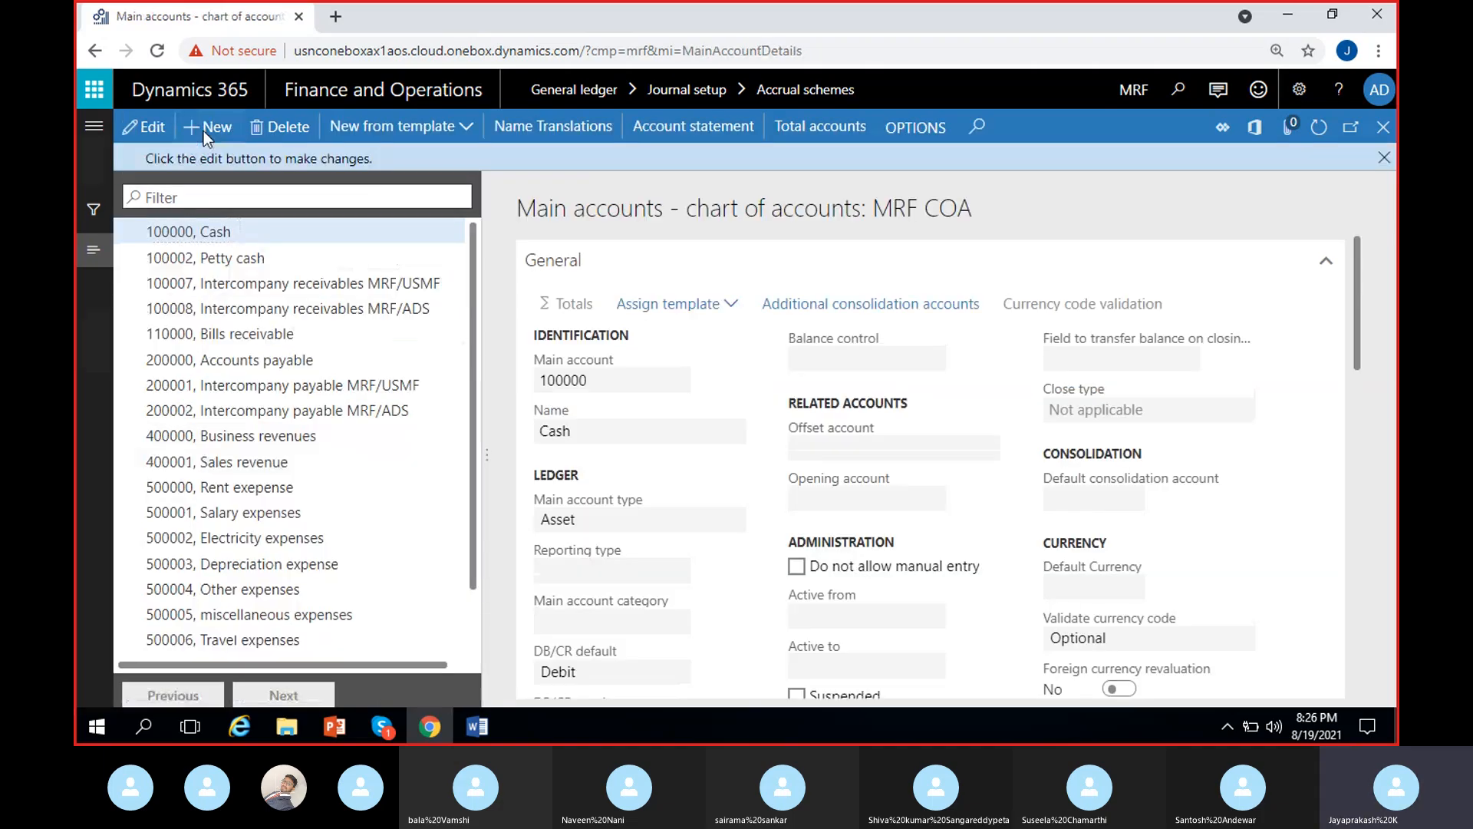
- Create main account 500009 named "Insurance expenses" with the main account type Expense
left_click(204, 130)
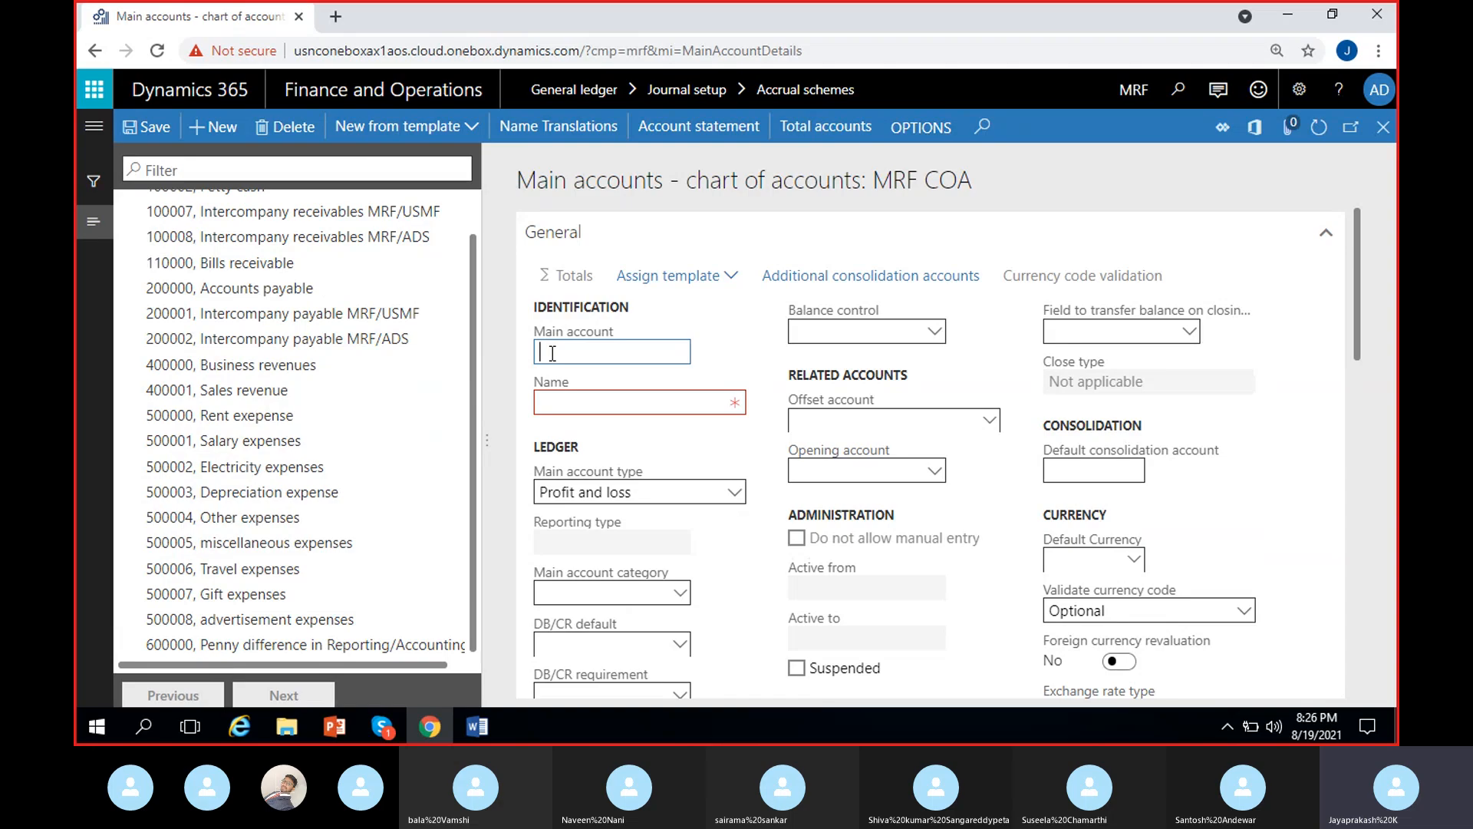
type("500009")
left_click(624, 395)
type("Insuar")
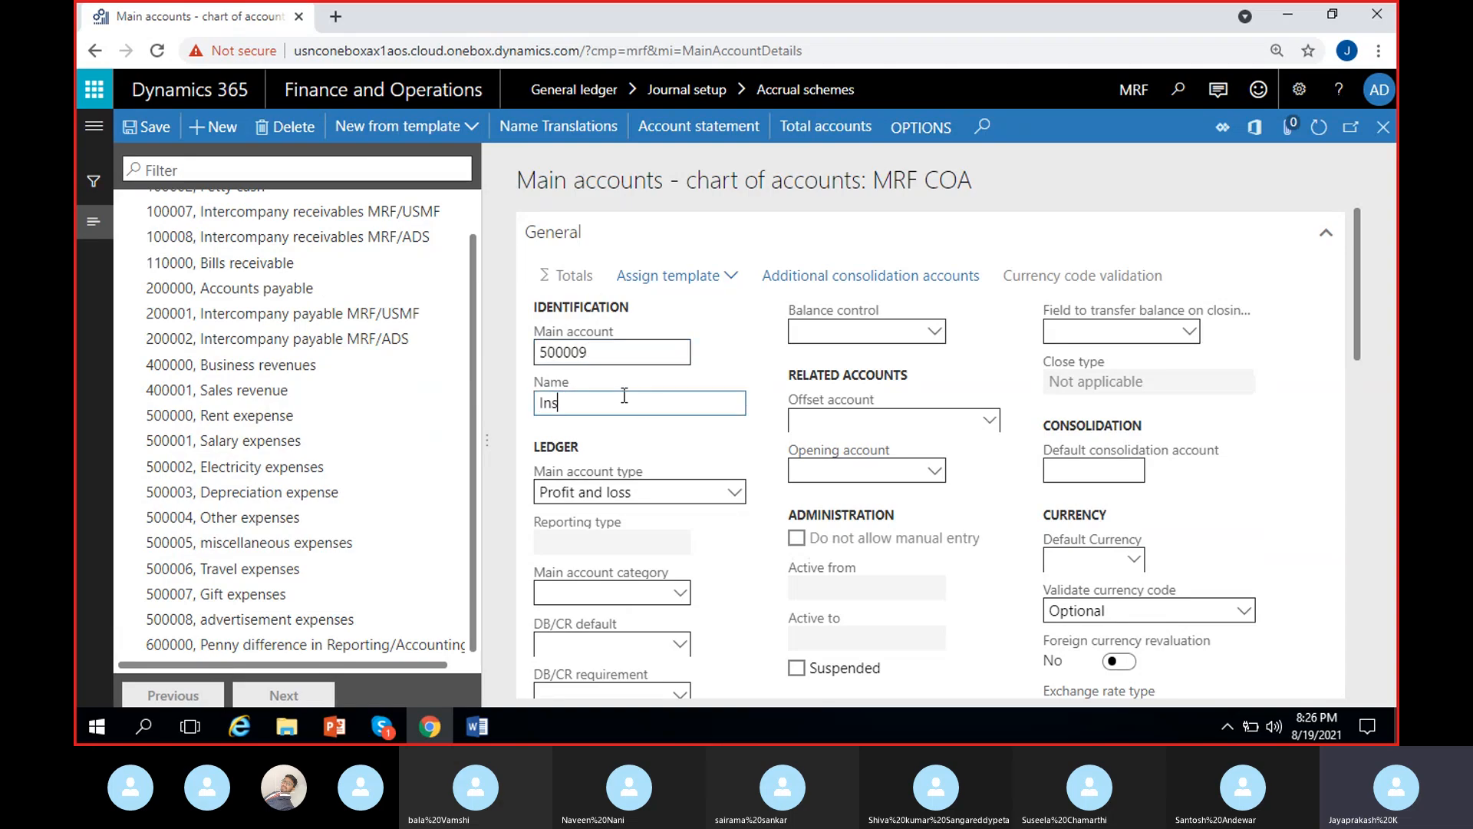
key("BackSpace")
key("BackSpace")
key("BackSpace")
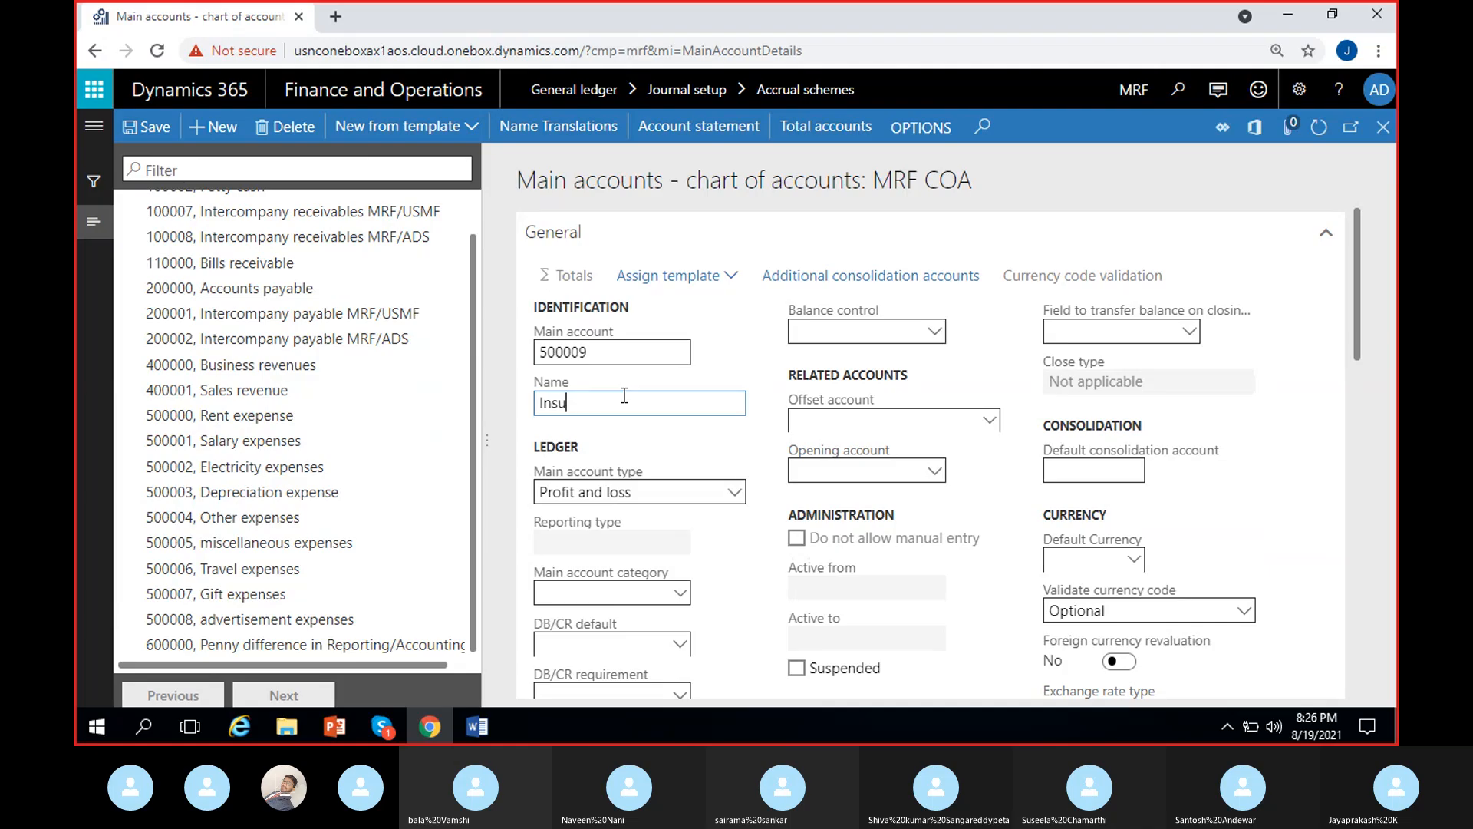
type("urance e")
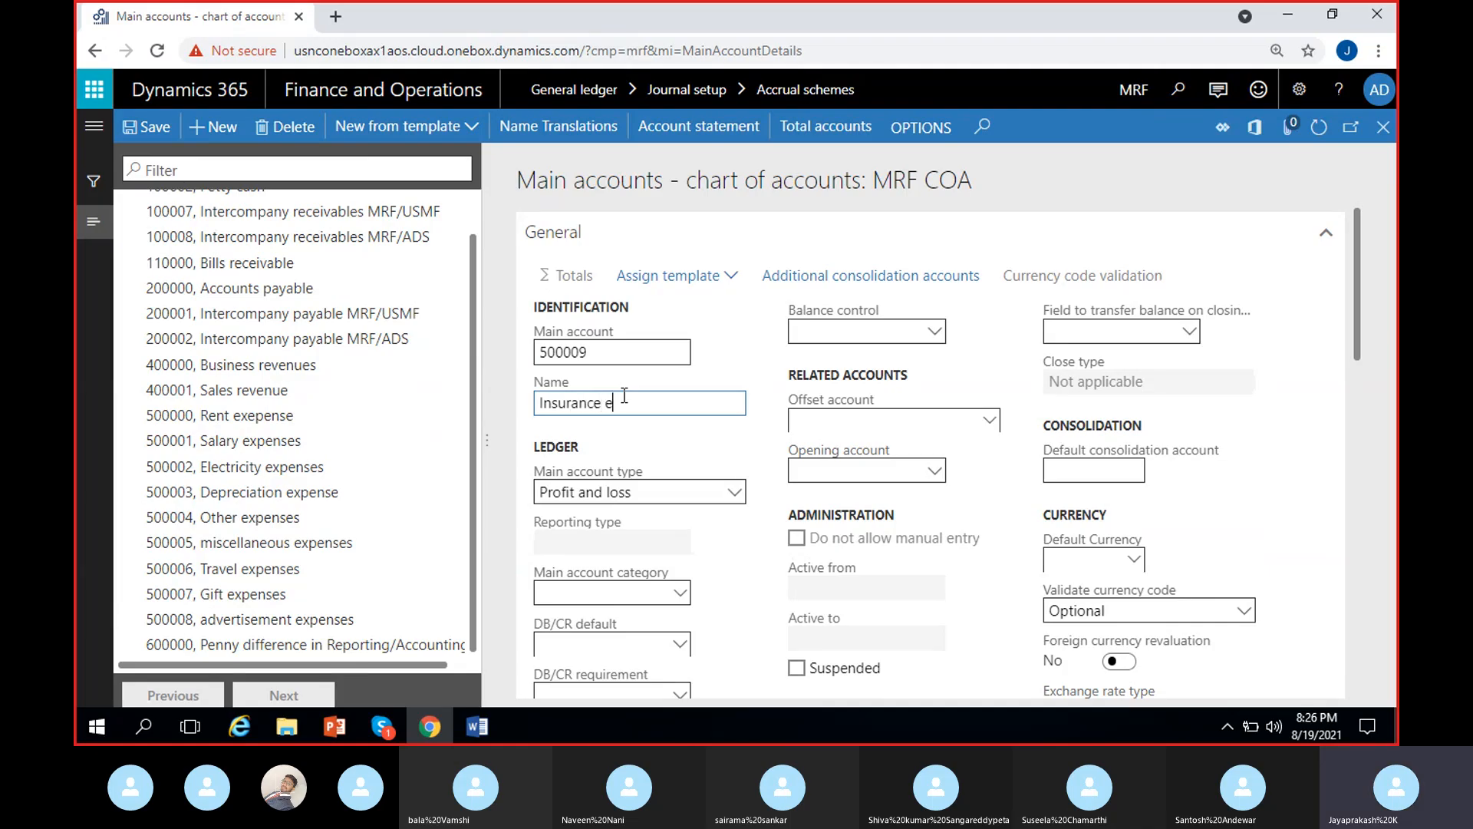
type("xpenses")
left_click(651, 489)
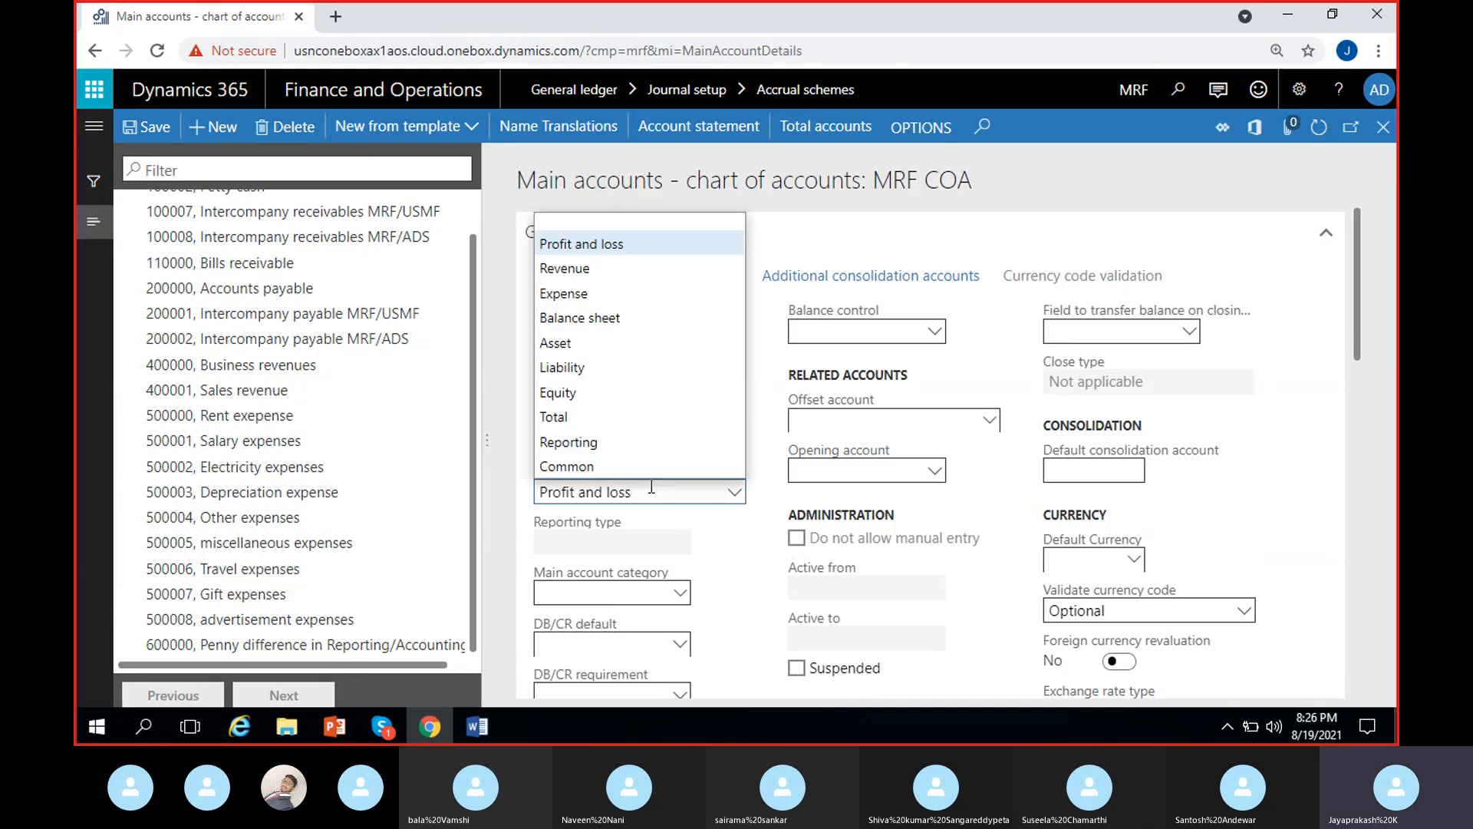
left_click(606, 293)
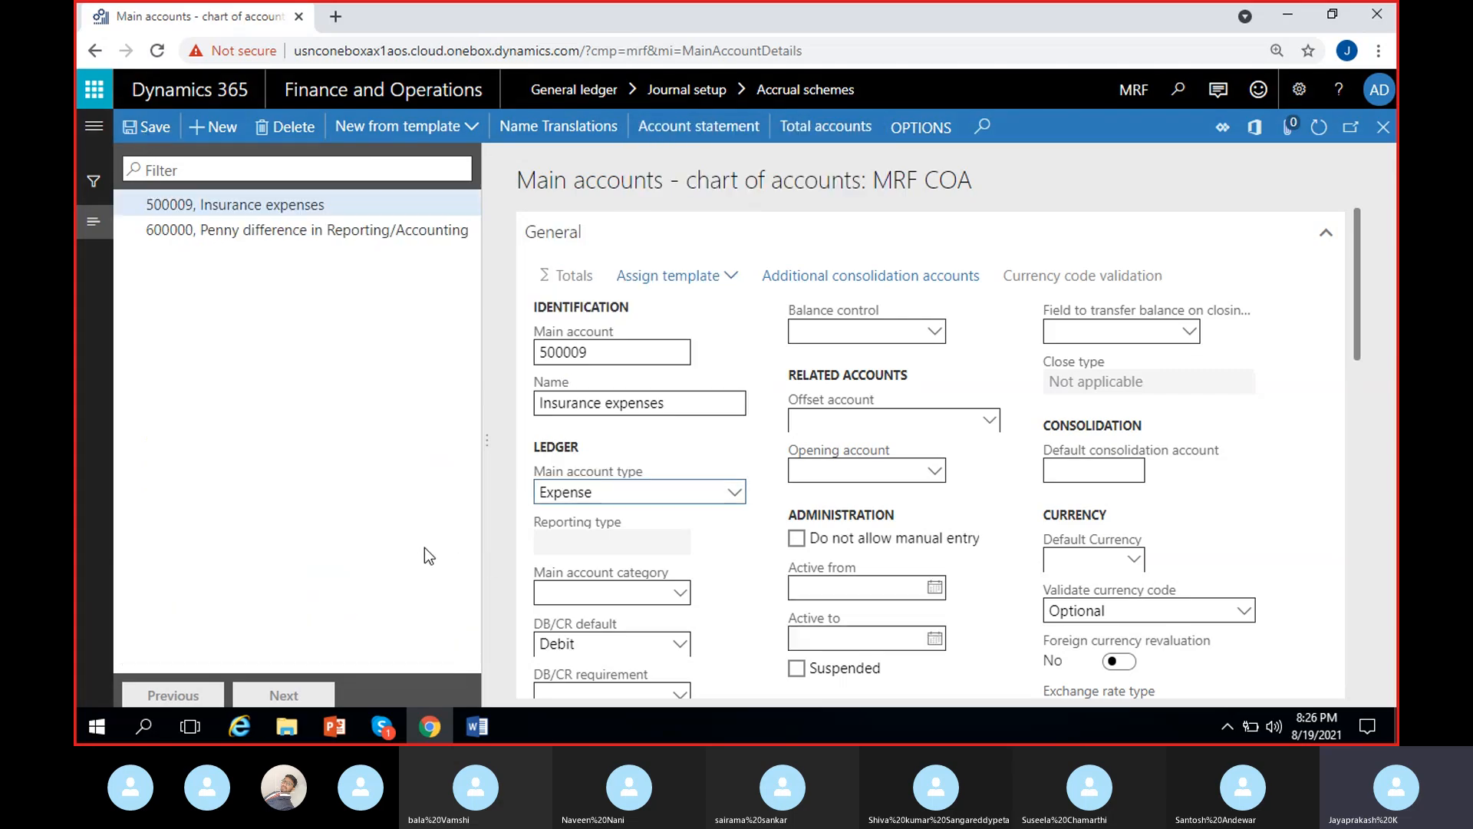
- Create main account 100009 named "Accrued / prepaid insurance" with the main account type Asset
left_click(221, 138)
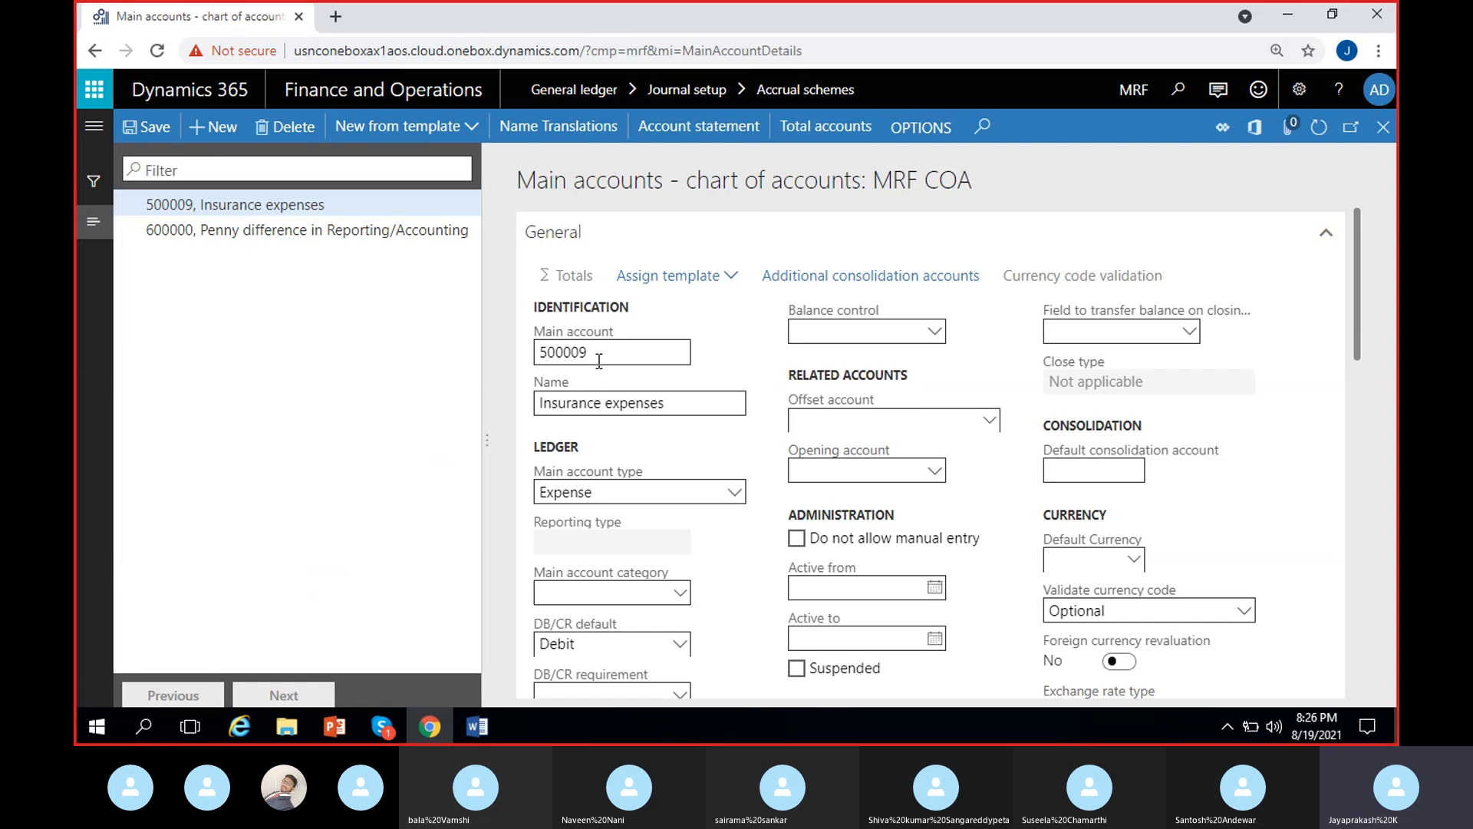
type("100006")
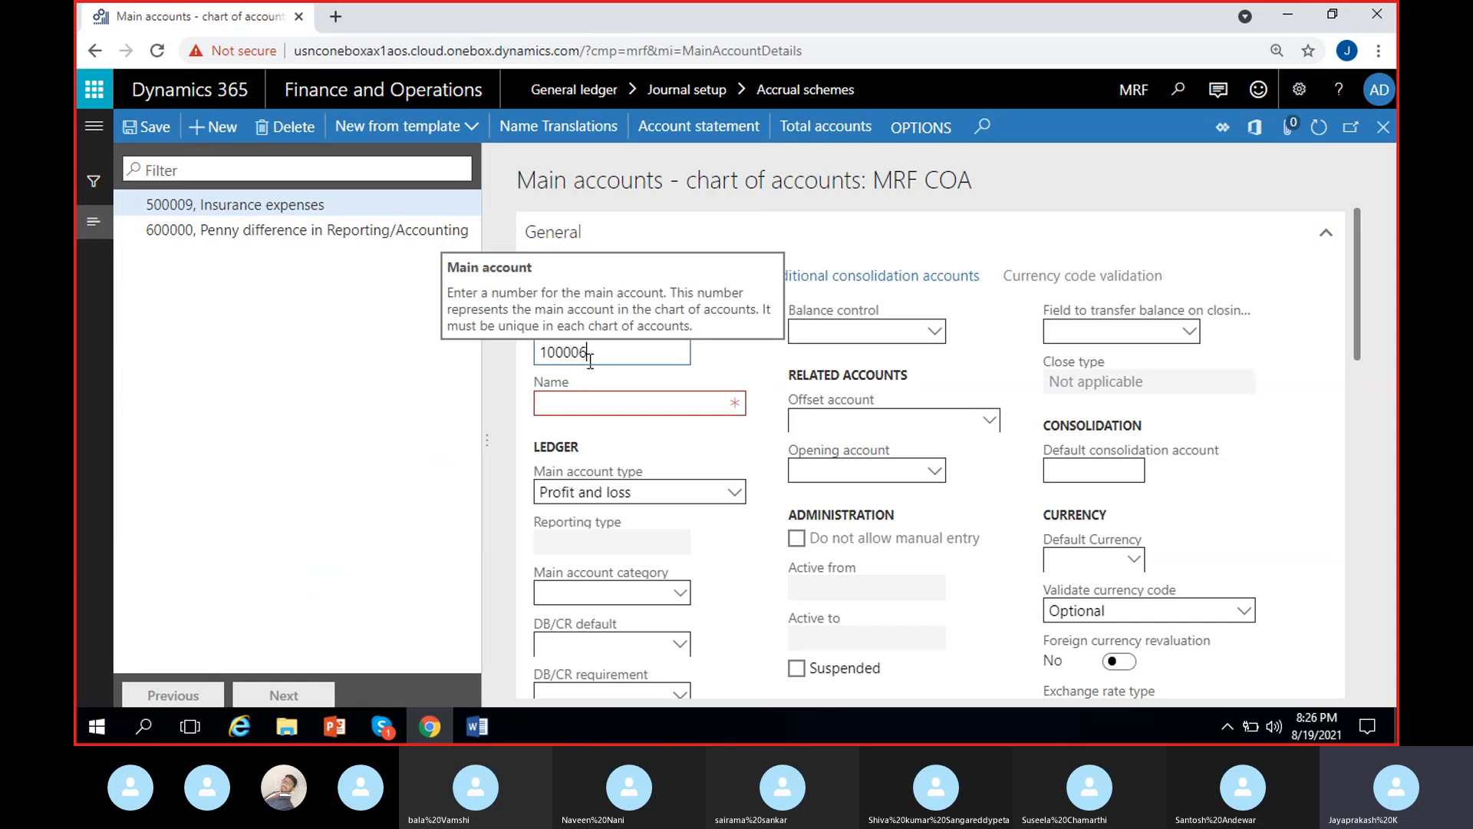
type("9")
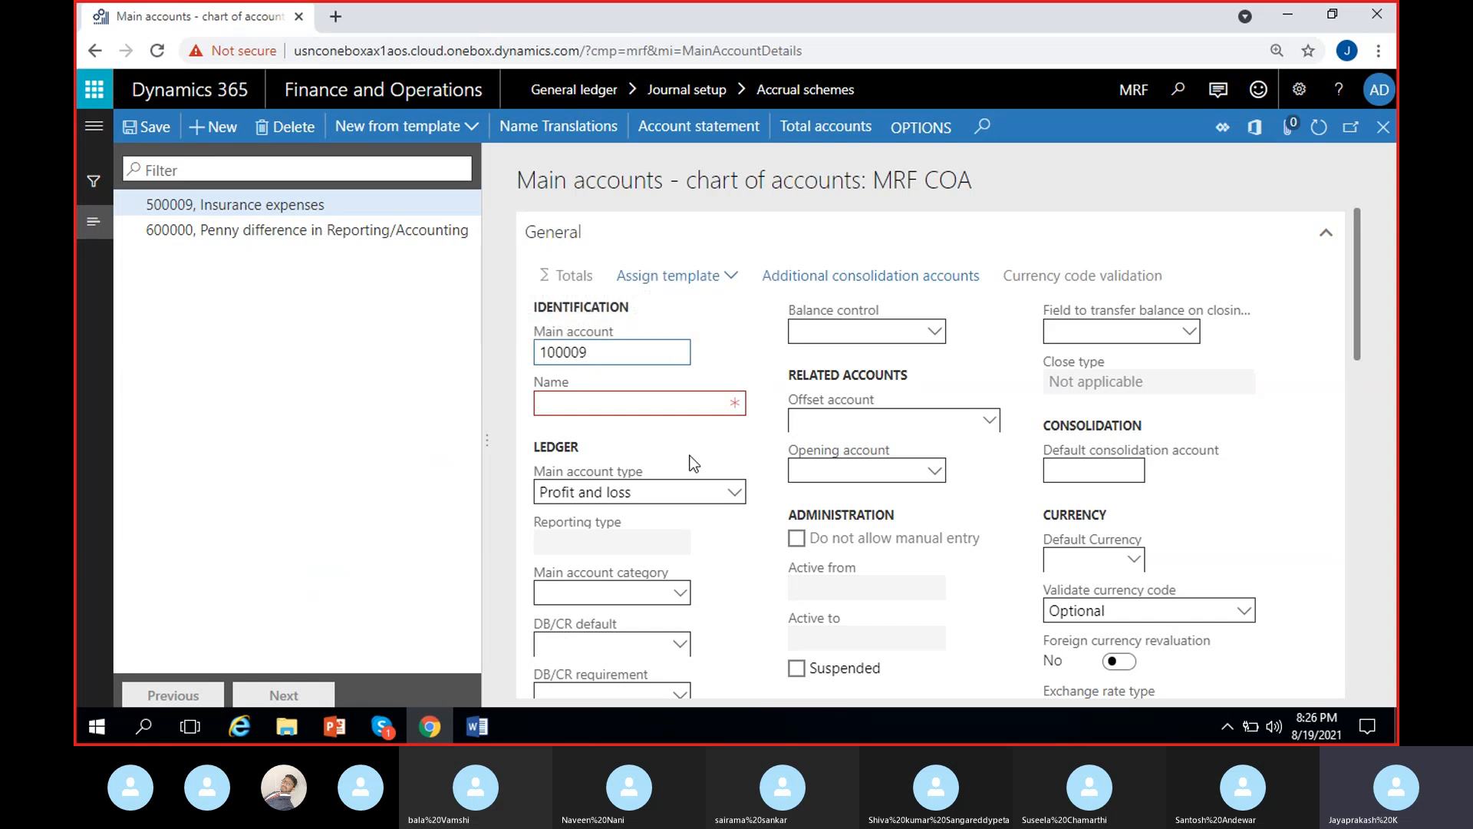
left_click(729, 404)
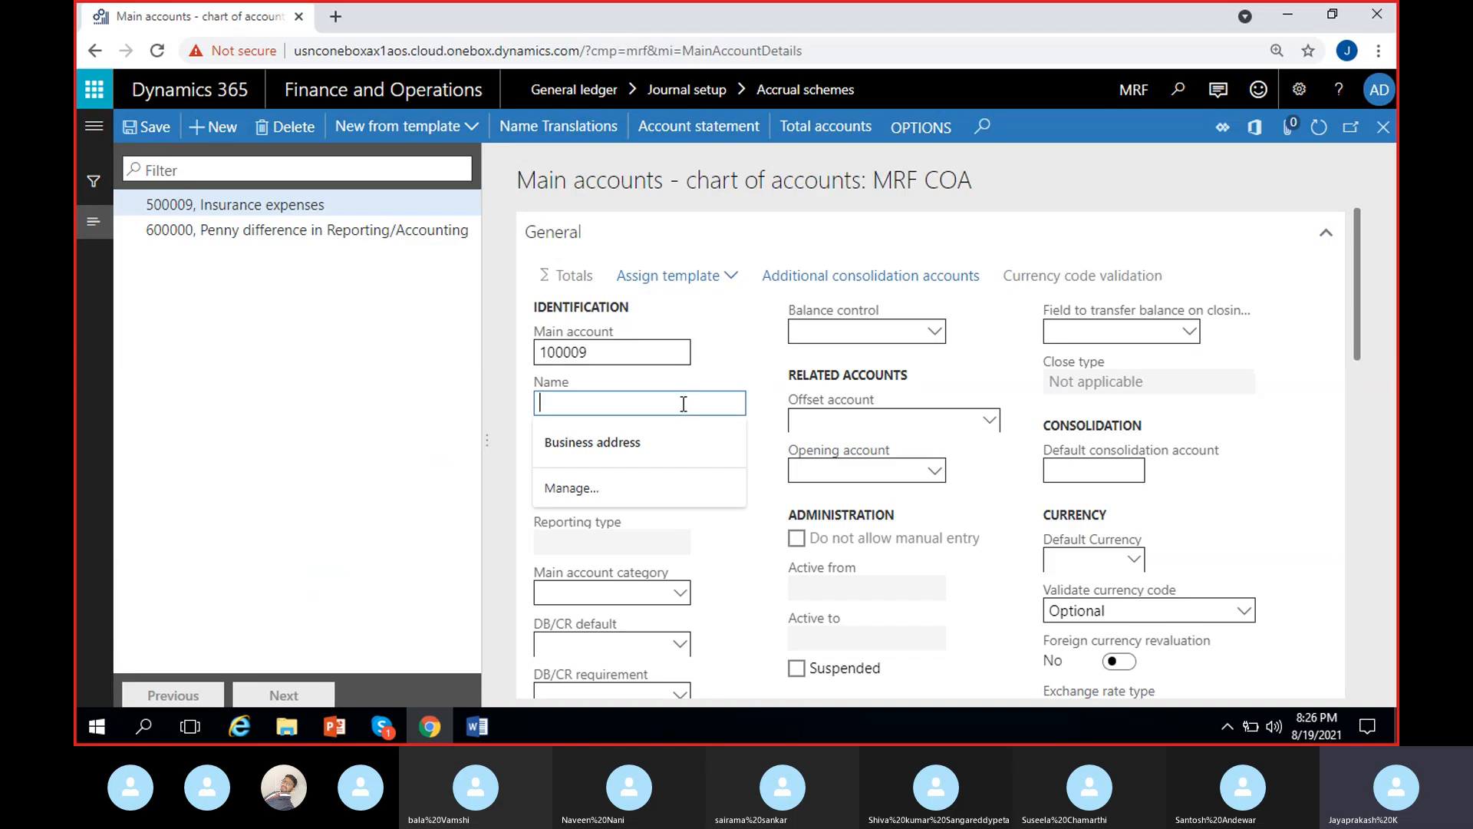
type("Accr")
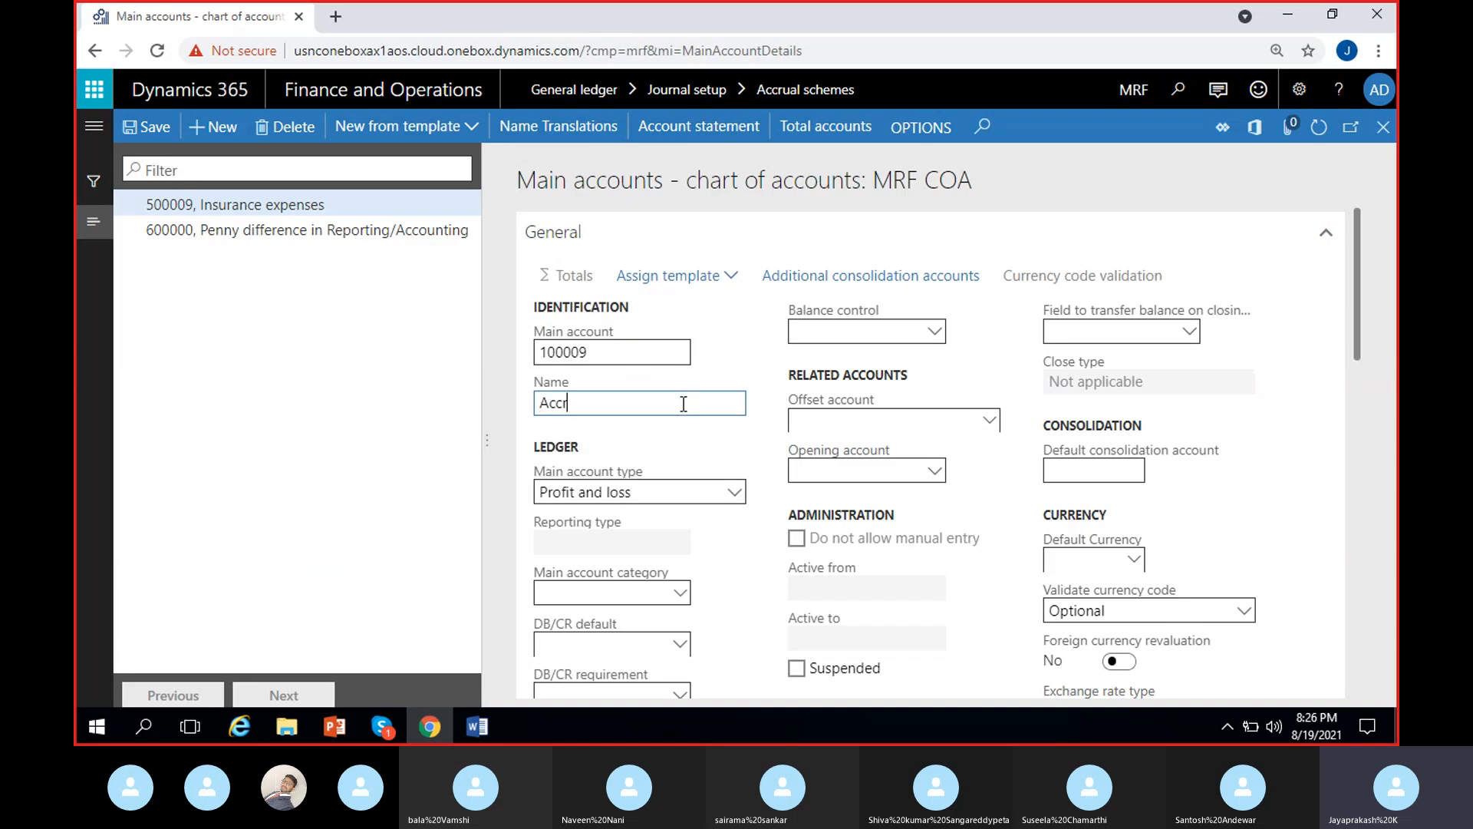
type("ued insu")
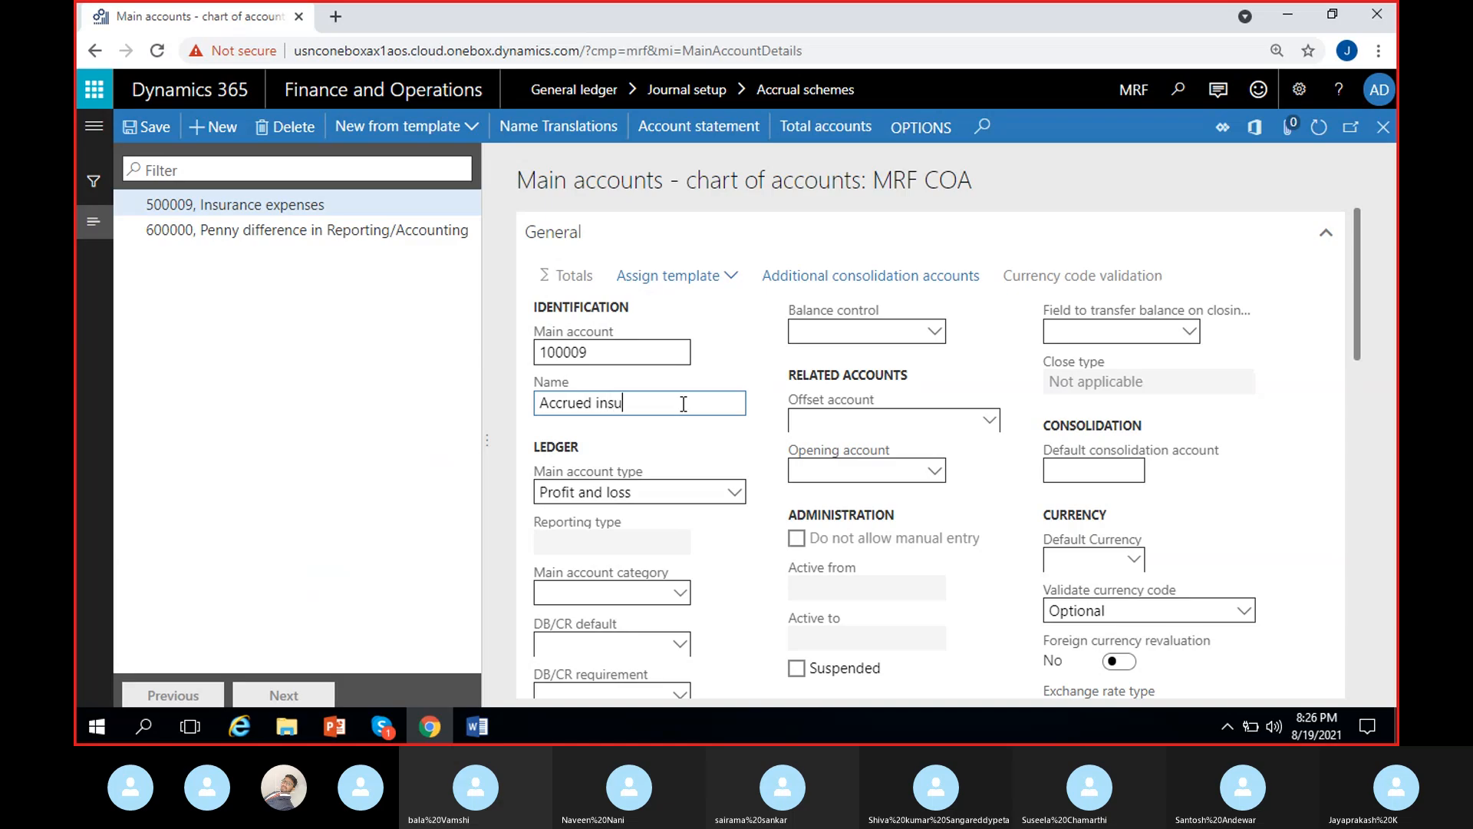
type("rance")
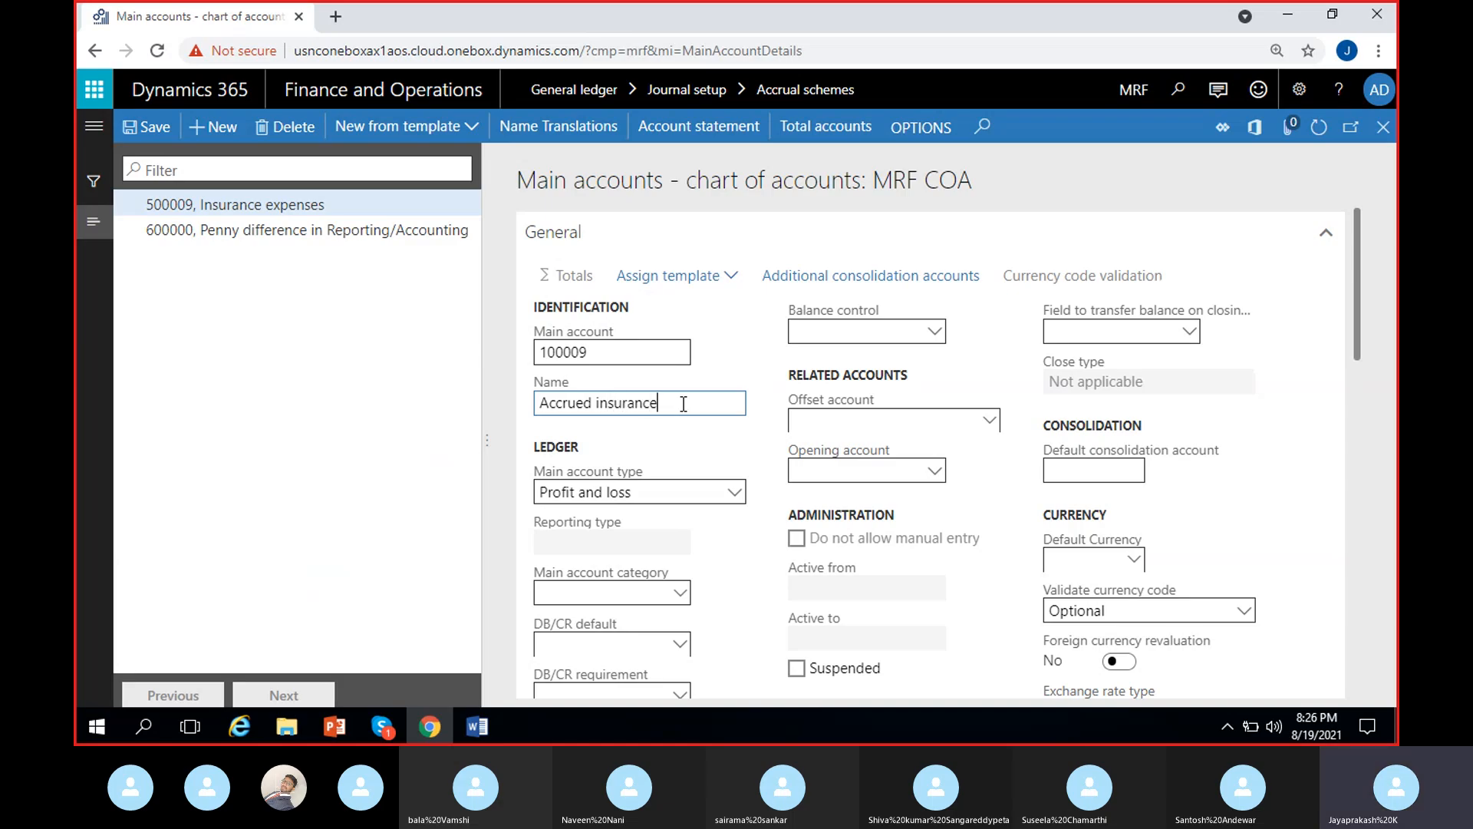
key("ctrl+Left")
type("/ prepaid")
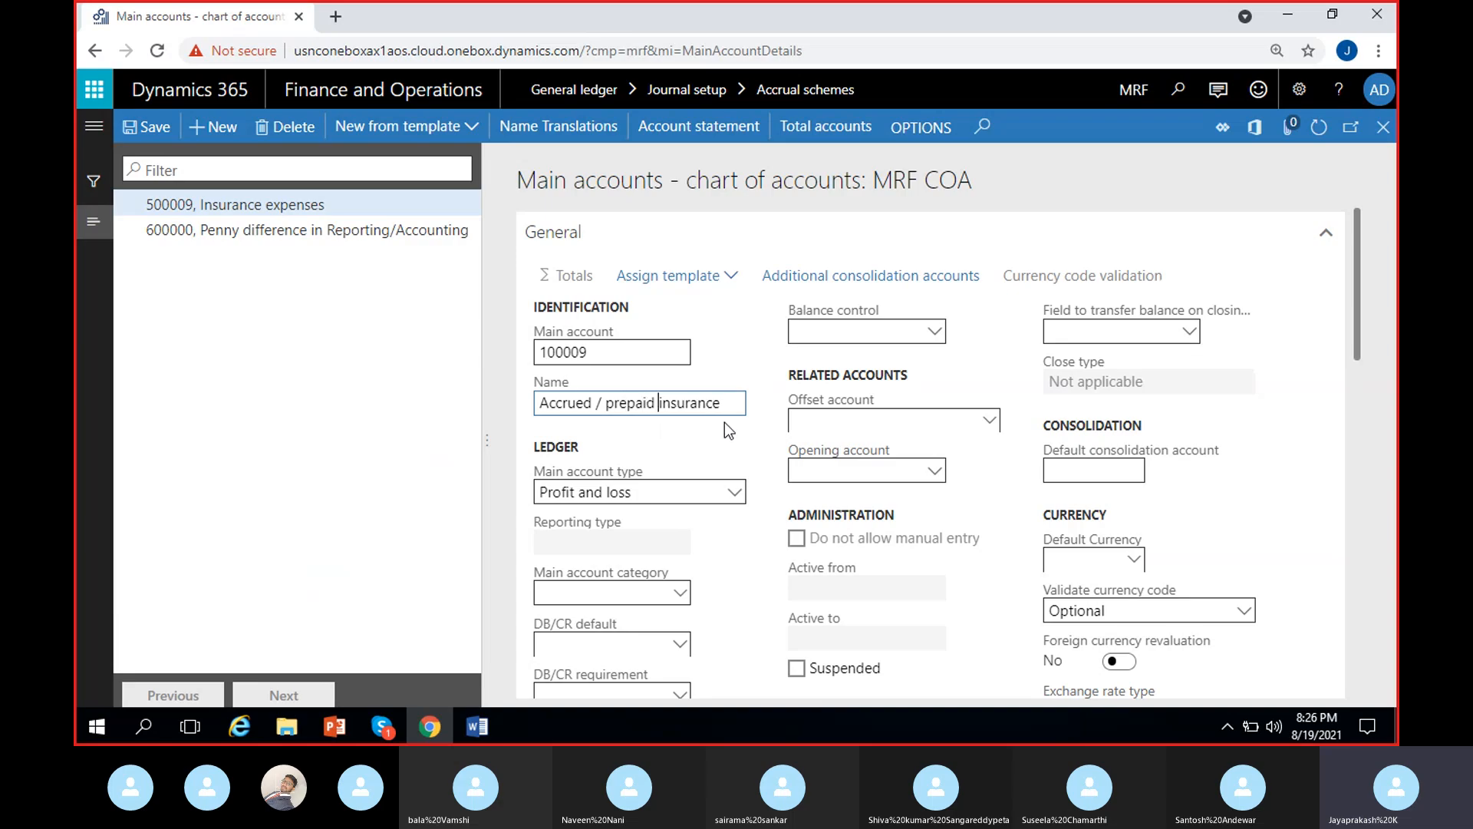
left_click(731, 494)
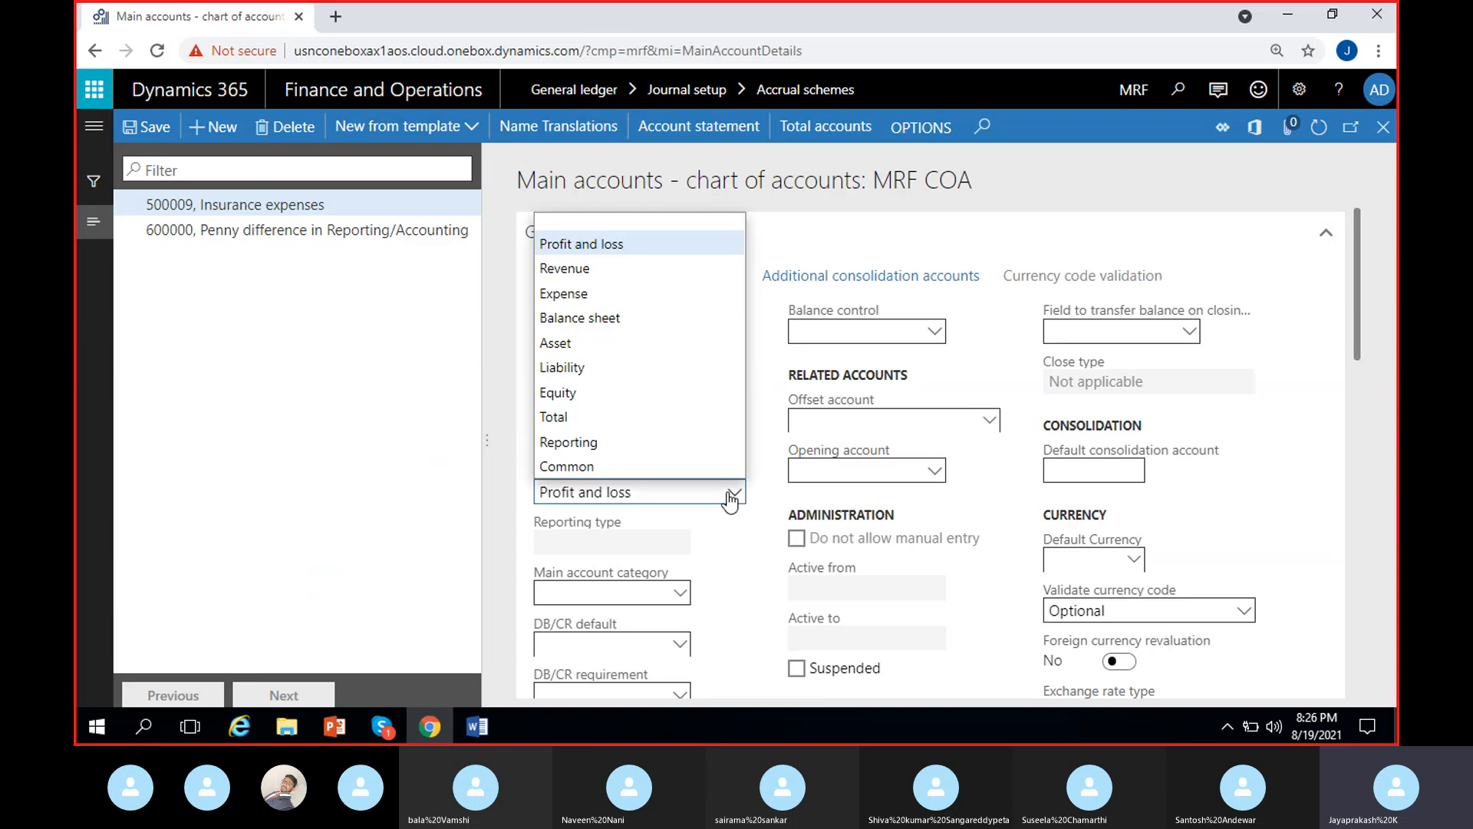
left_click(615, 342)
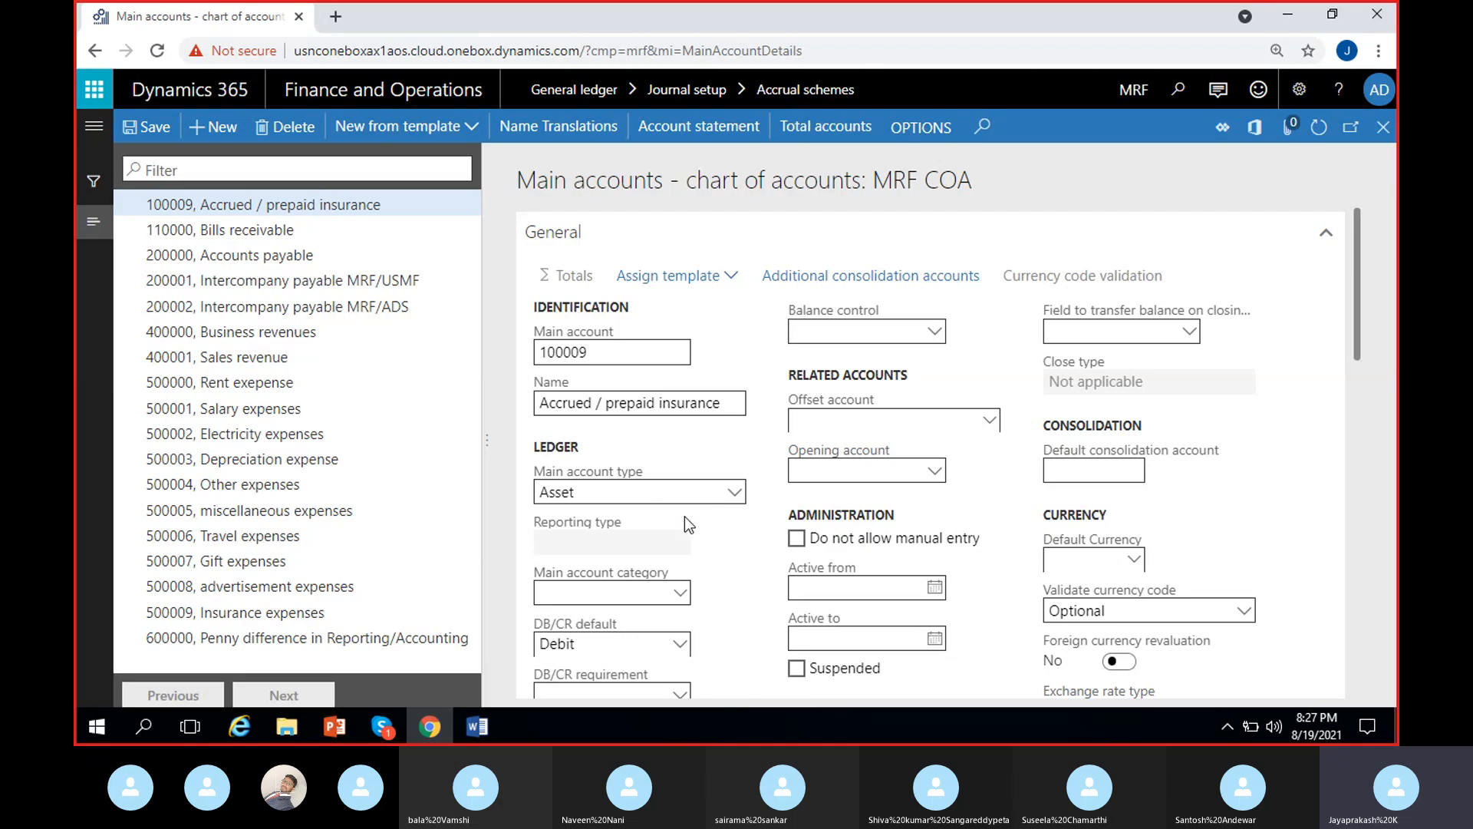
- Return to the InsurExpen accrual scheme and set its Credit account to 500009, Insurance expenses, found by searching all accounts for "ins"
left_click(1383, 127)
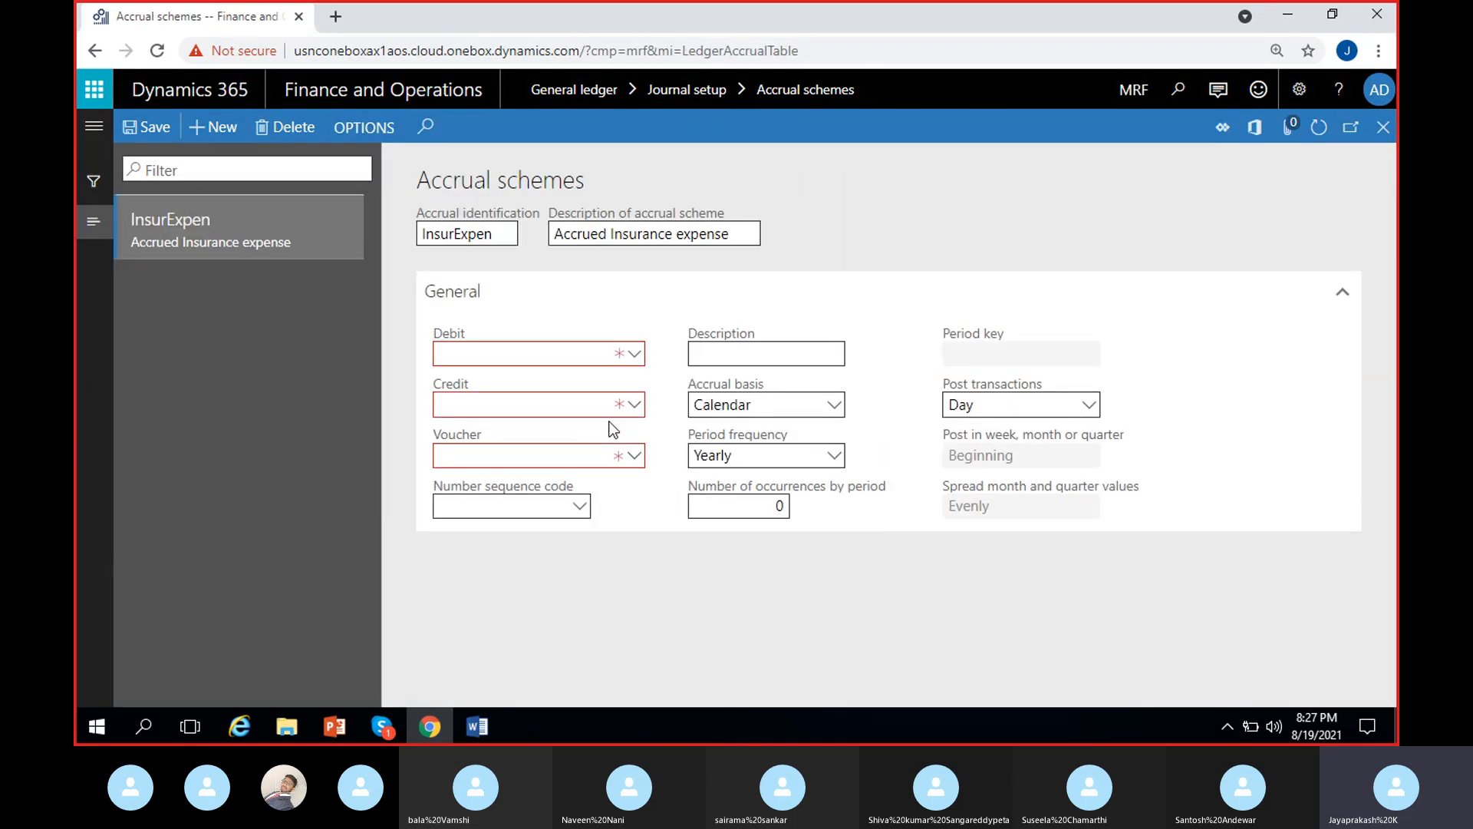
left_click(634, 406)
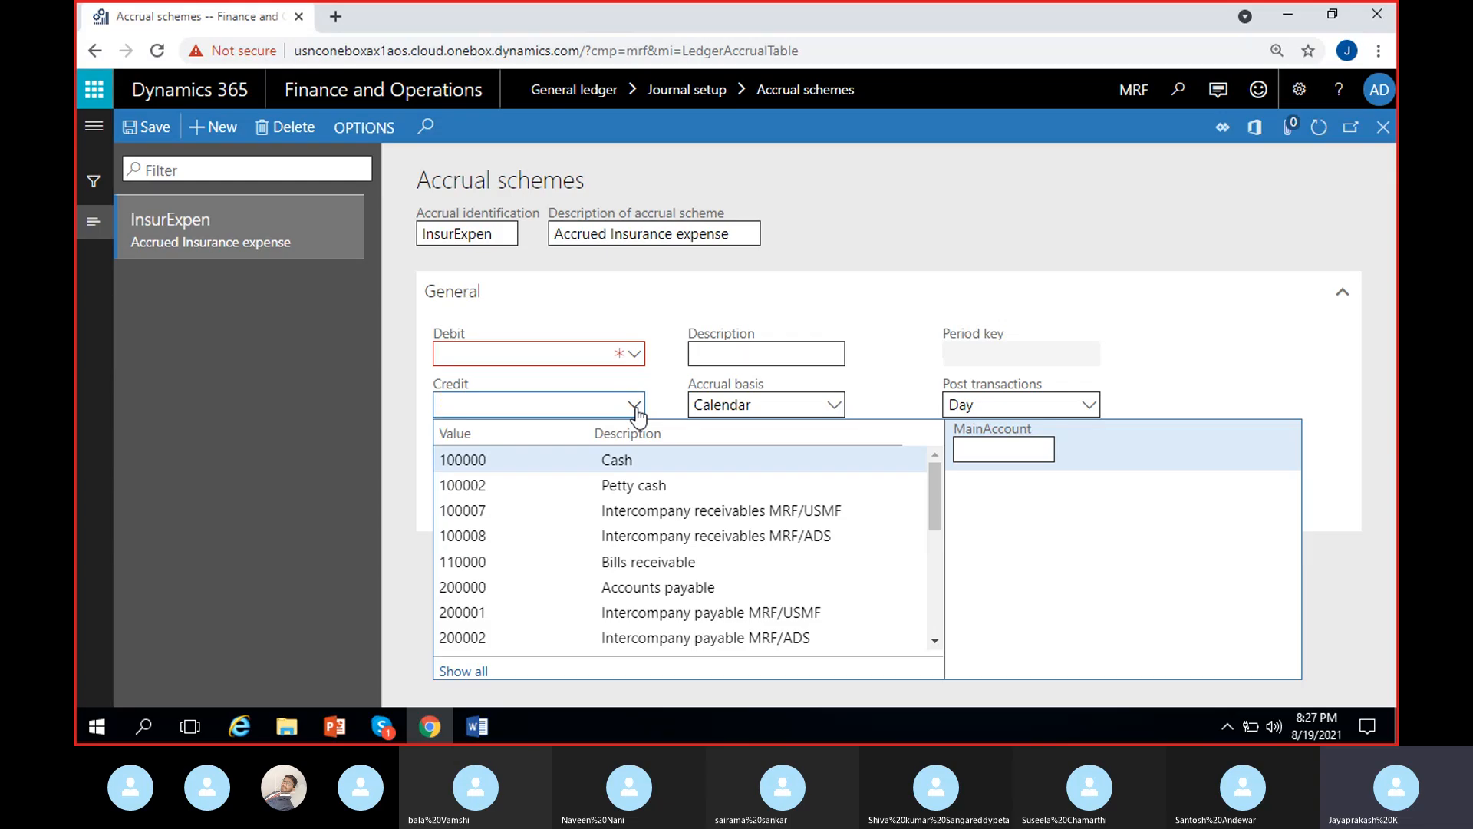
type("ins")
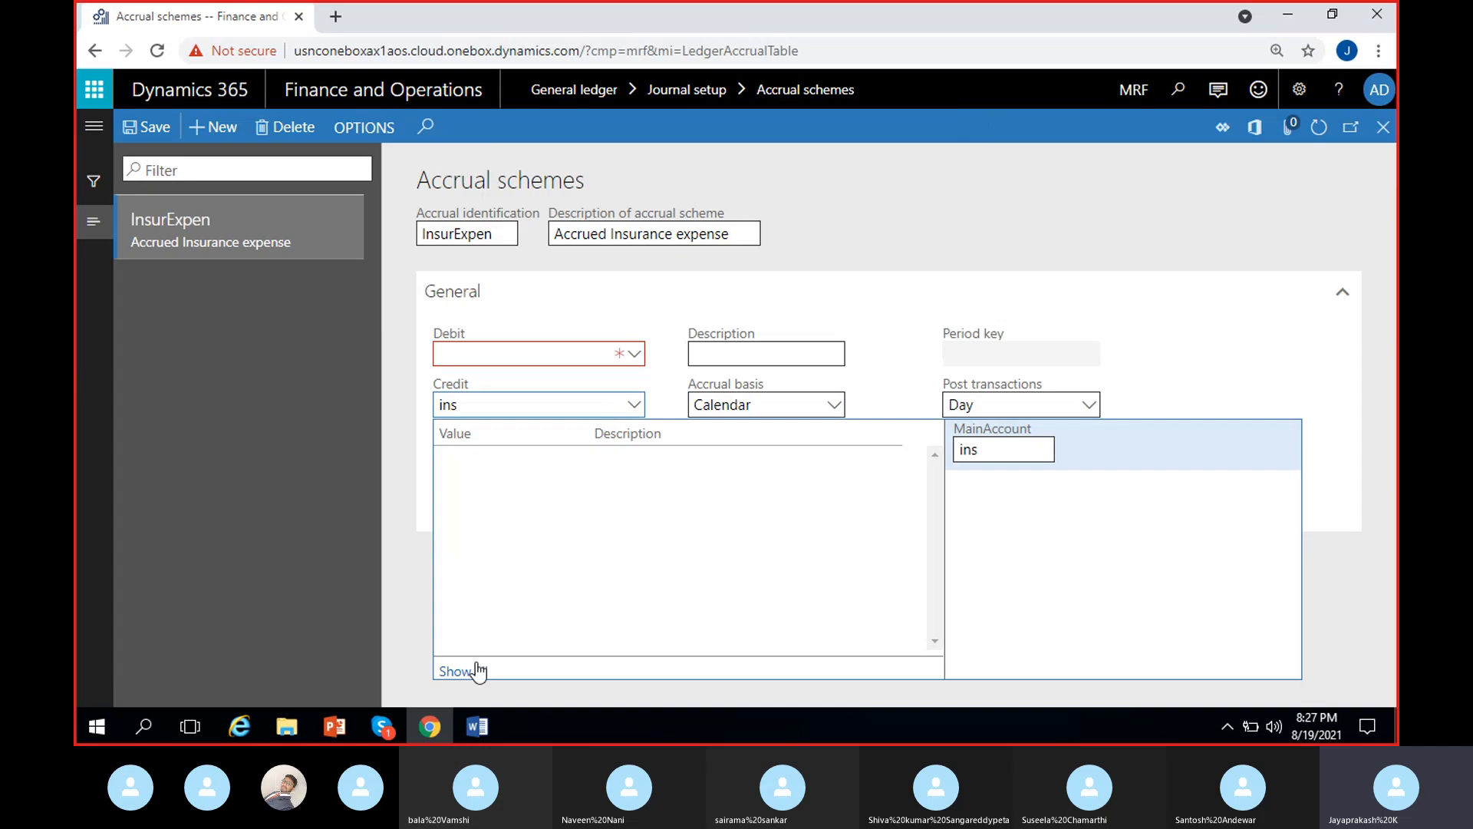
left_click(470, 671)
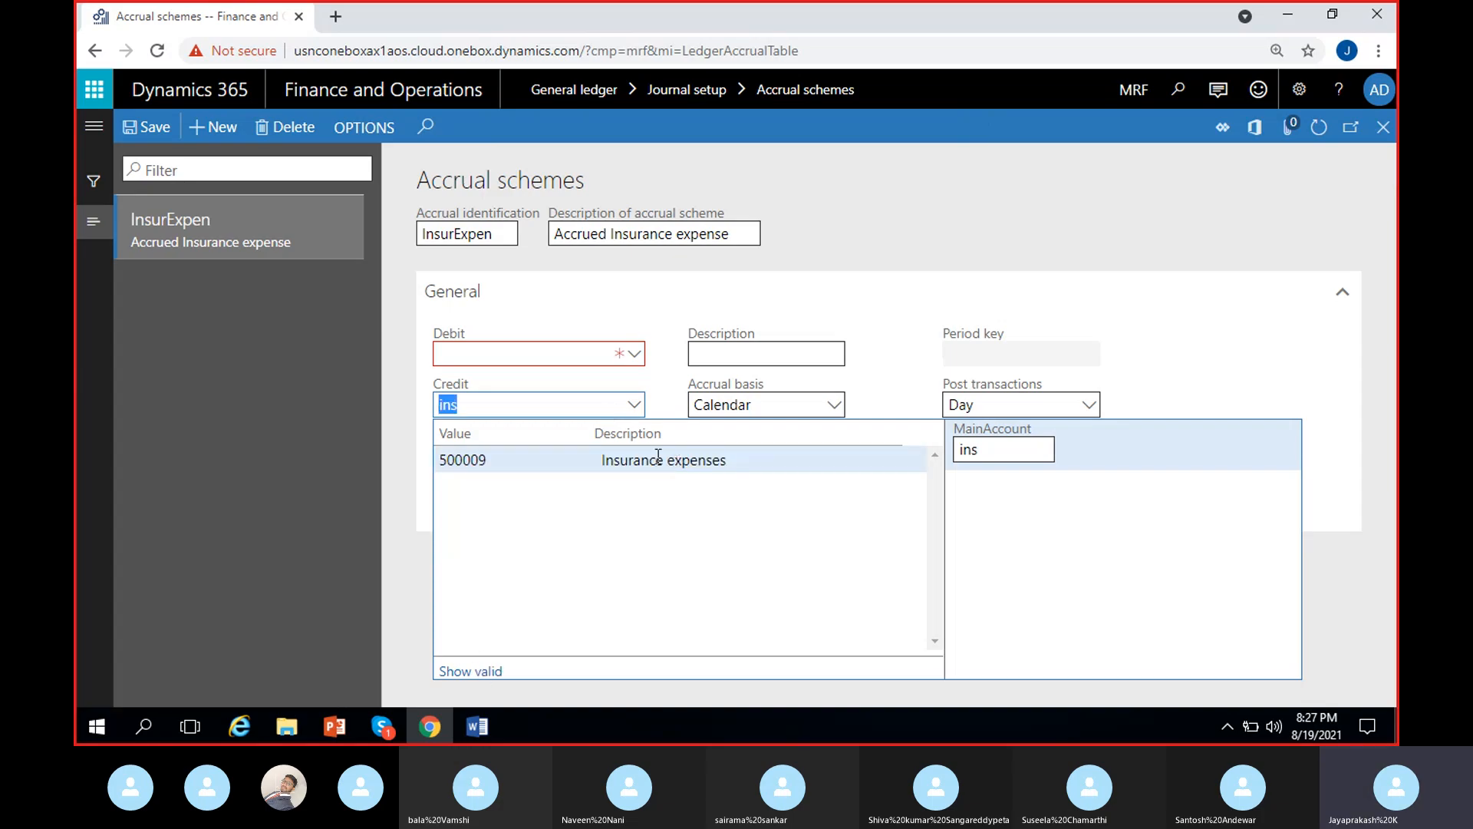
left_click(658, 459)
left_click(618, 448)
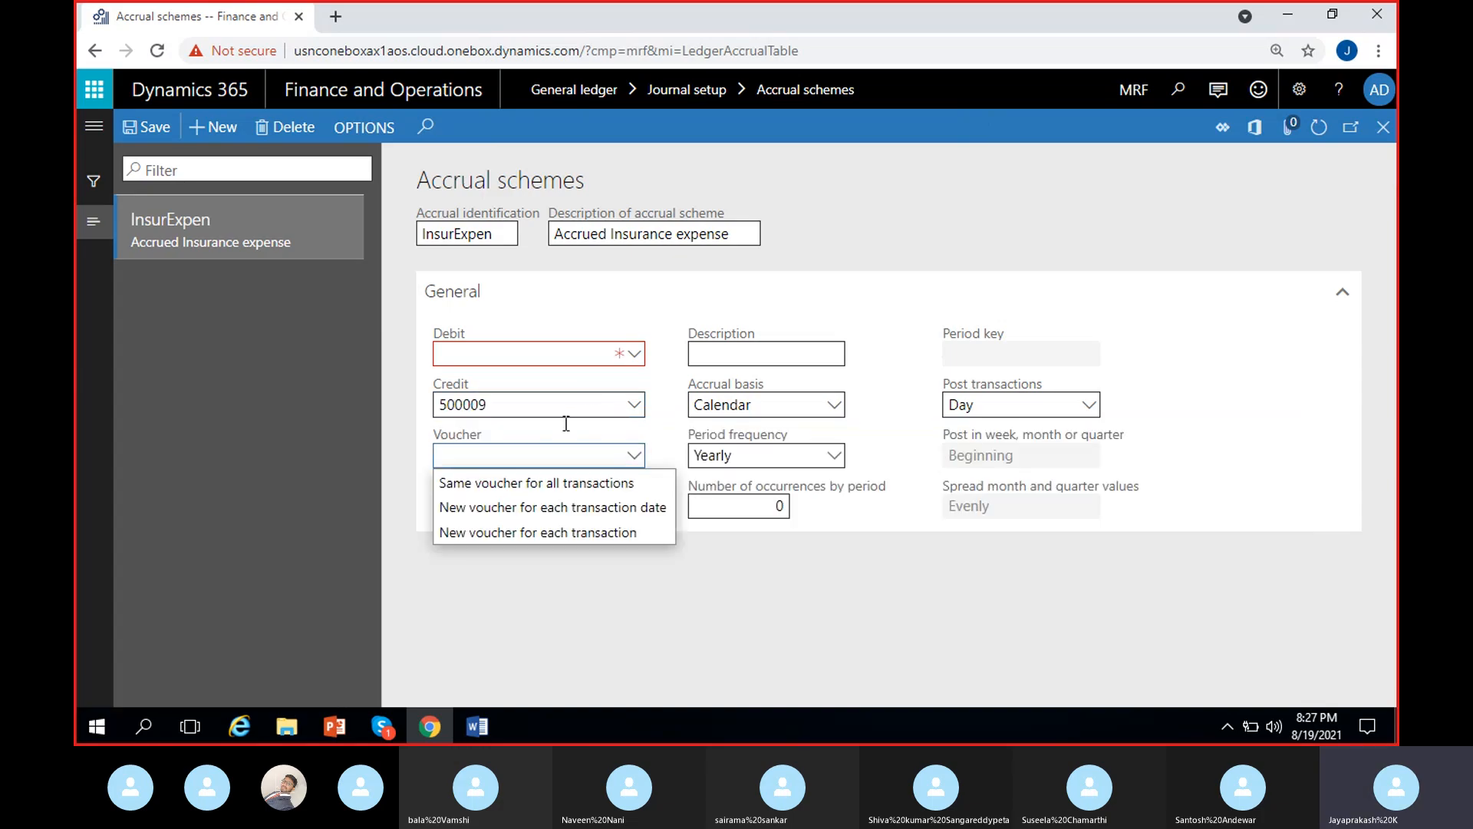
- Set the scheme's Debit account to 100009
left_click(531, 355)
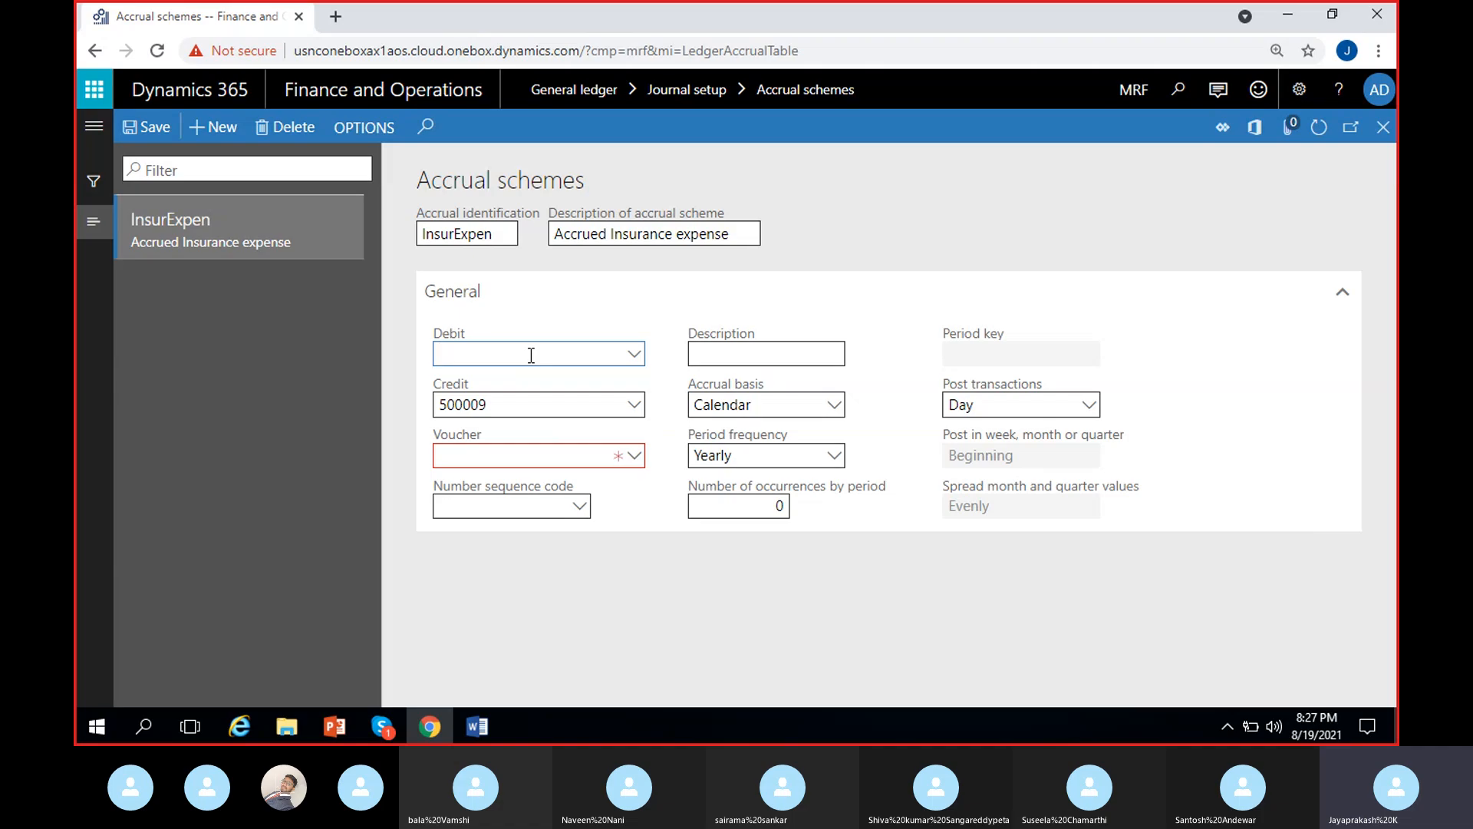
type("100009")
left_click(586, 311)
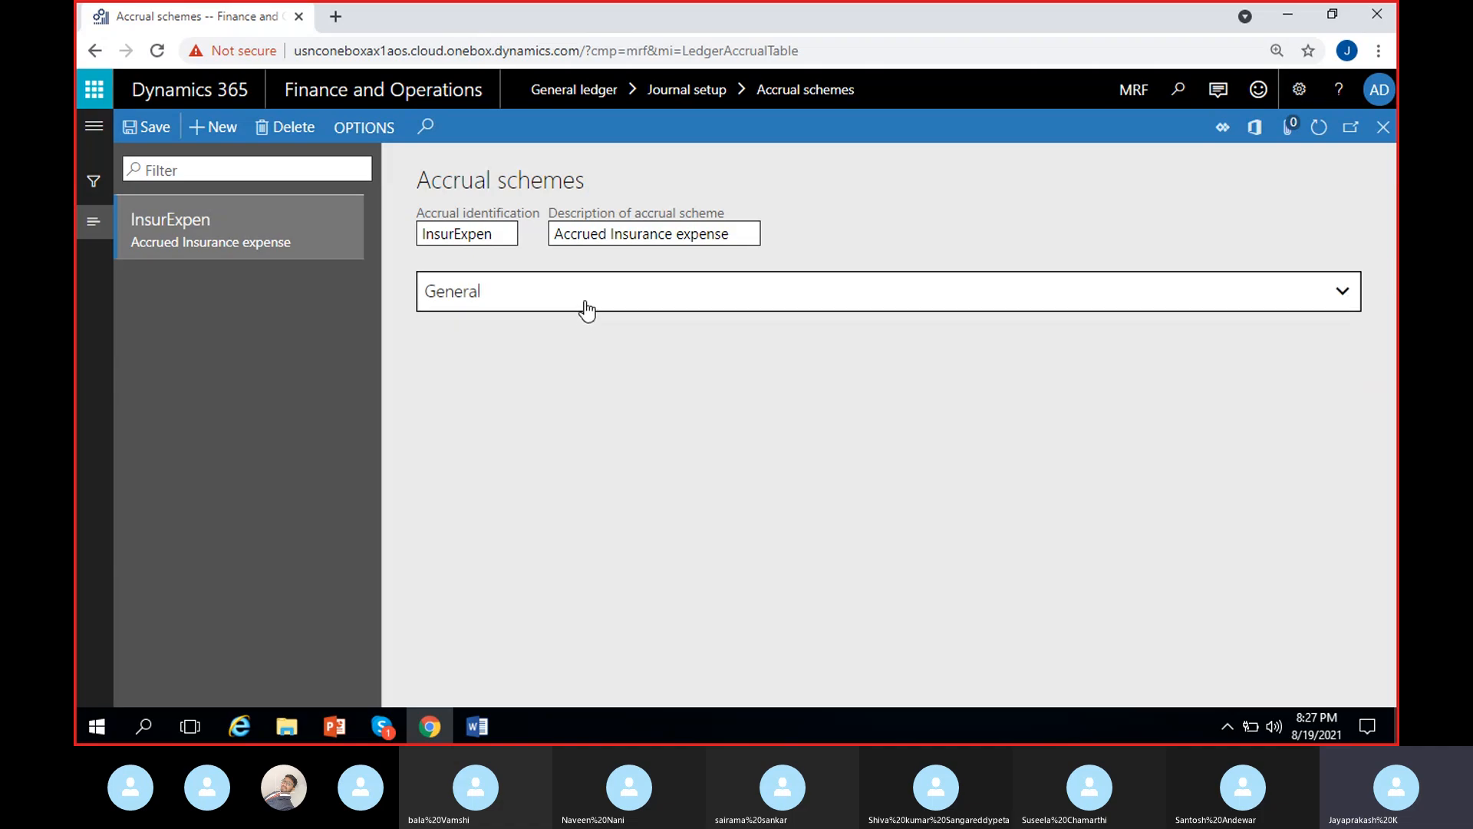
left_click(587, 311)
left_click(636, 363)
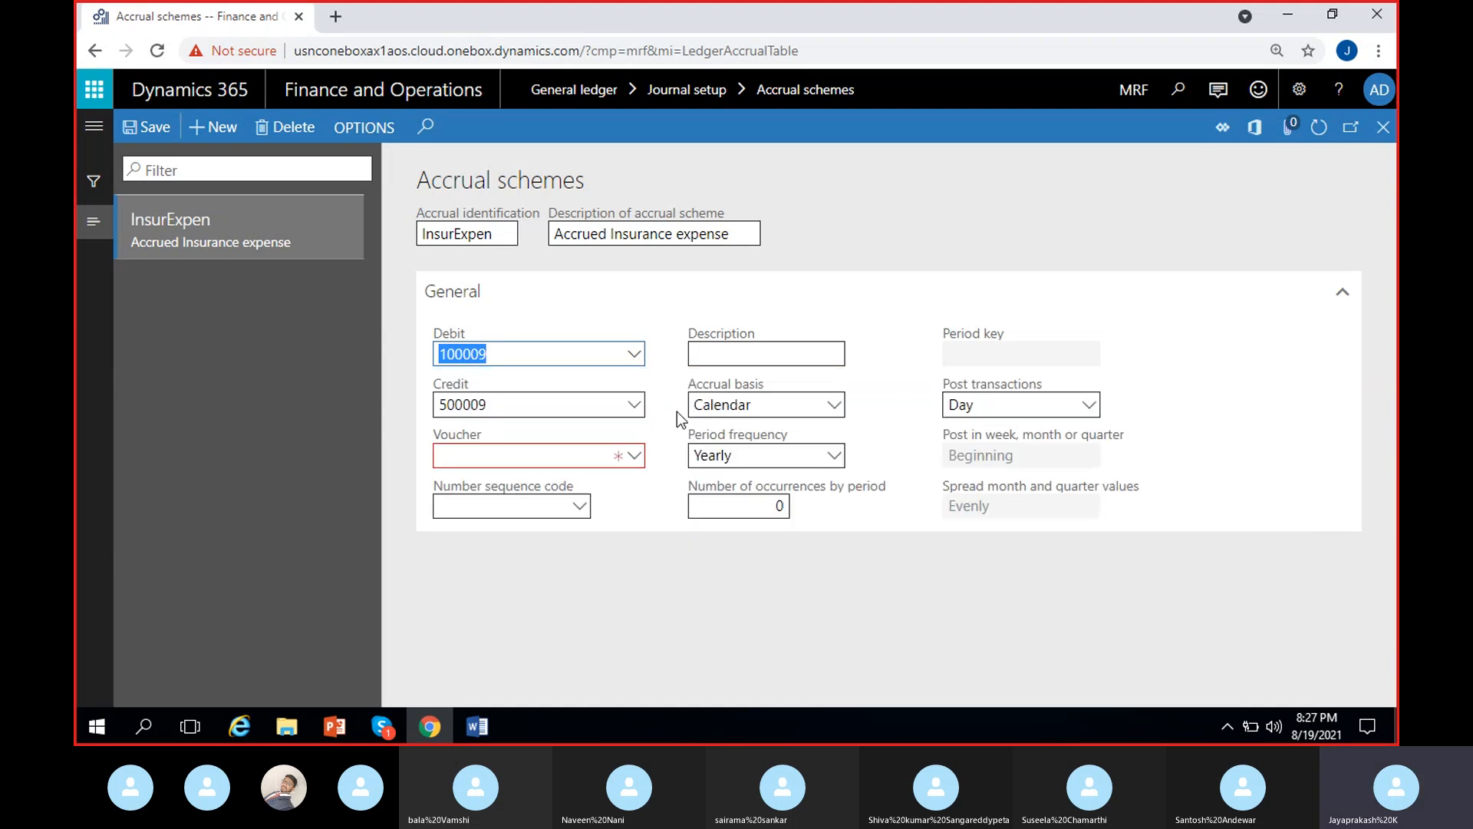
left_click(634, 404)
- Try the voucher option "New voucher for each transaction date" for the scheme
left_click(641, 468)
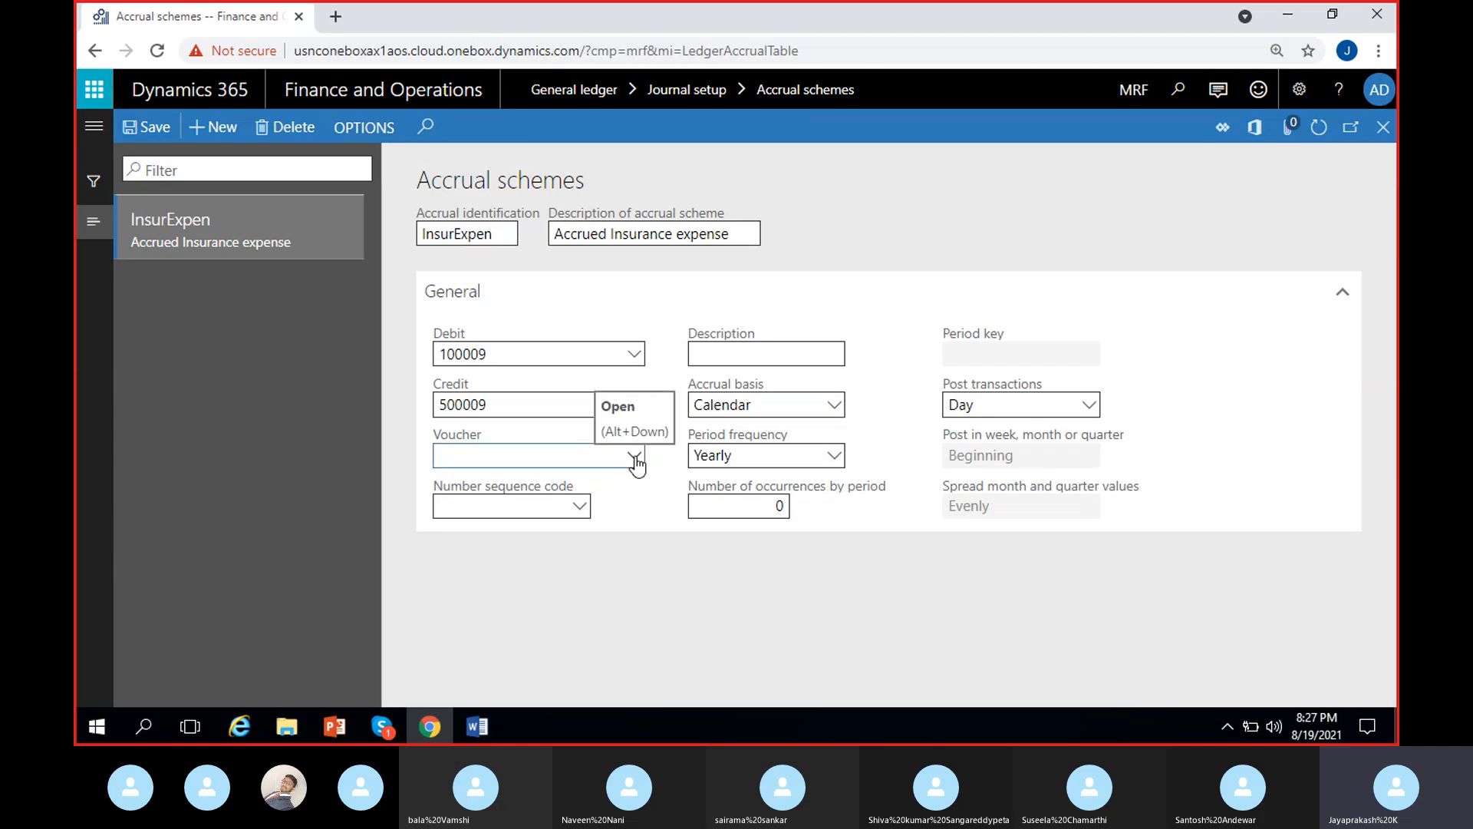
left_click(635, 458)
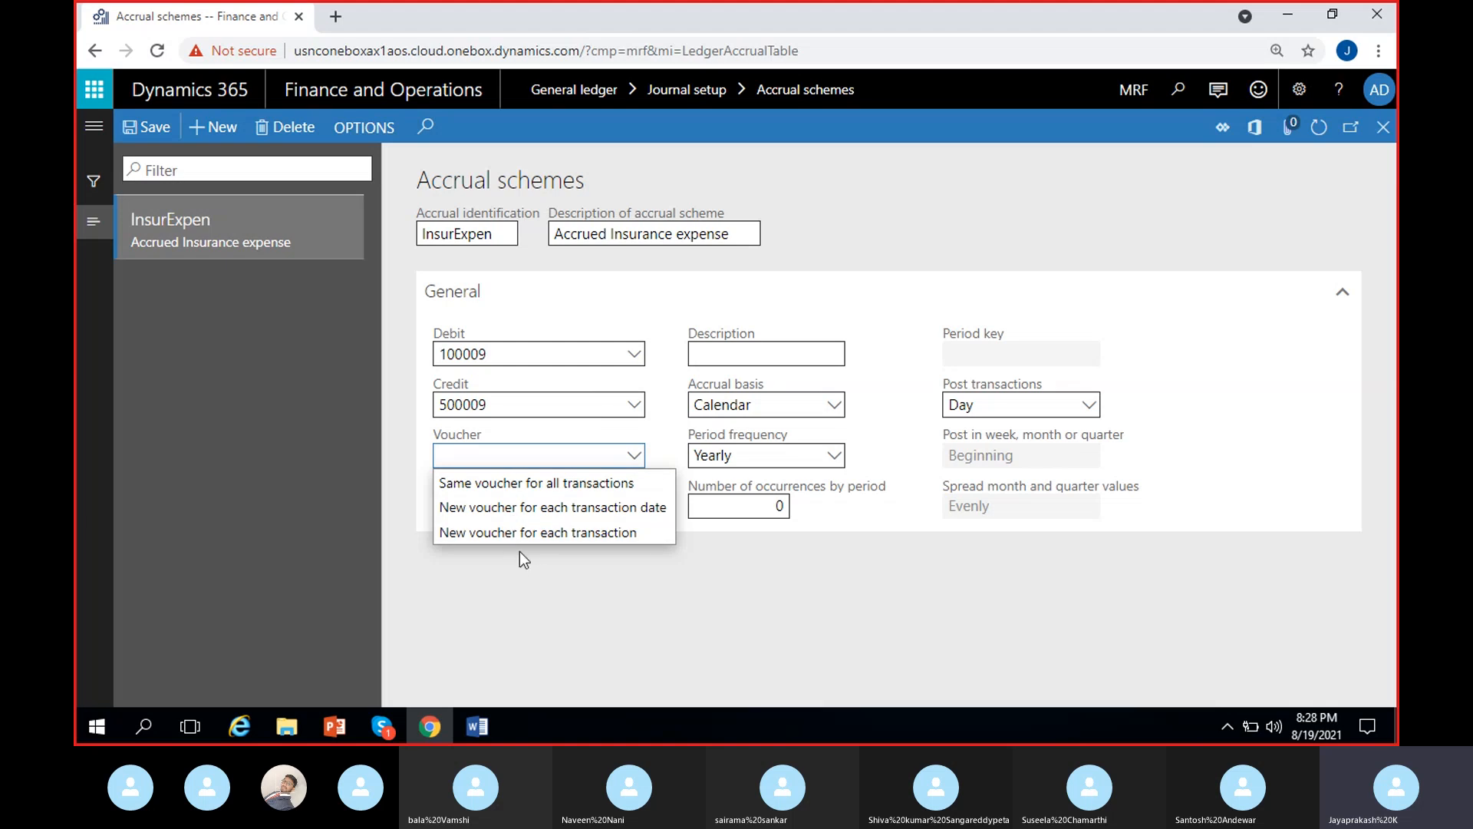
left_click(551, 510)
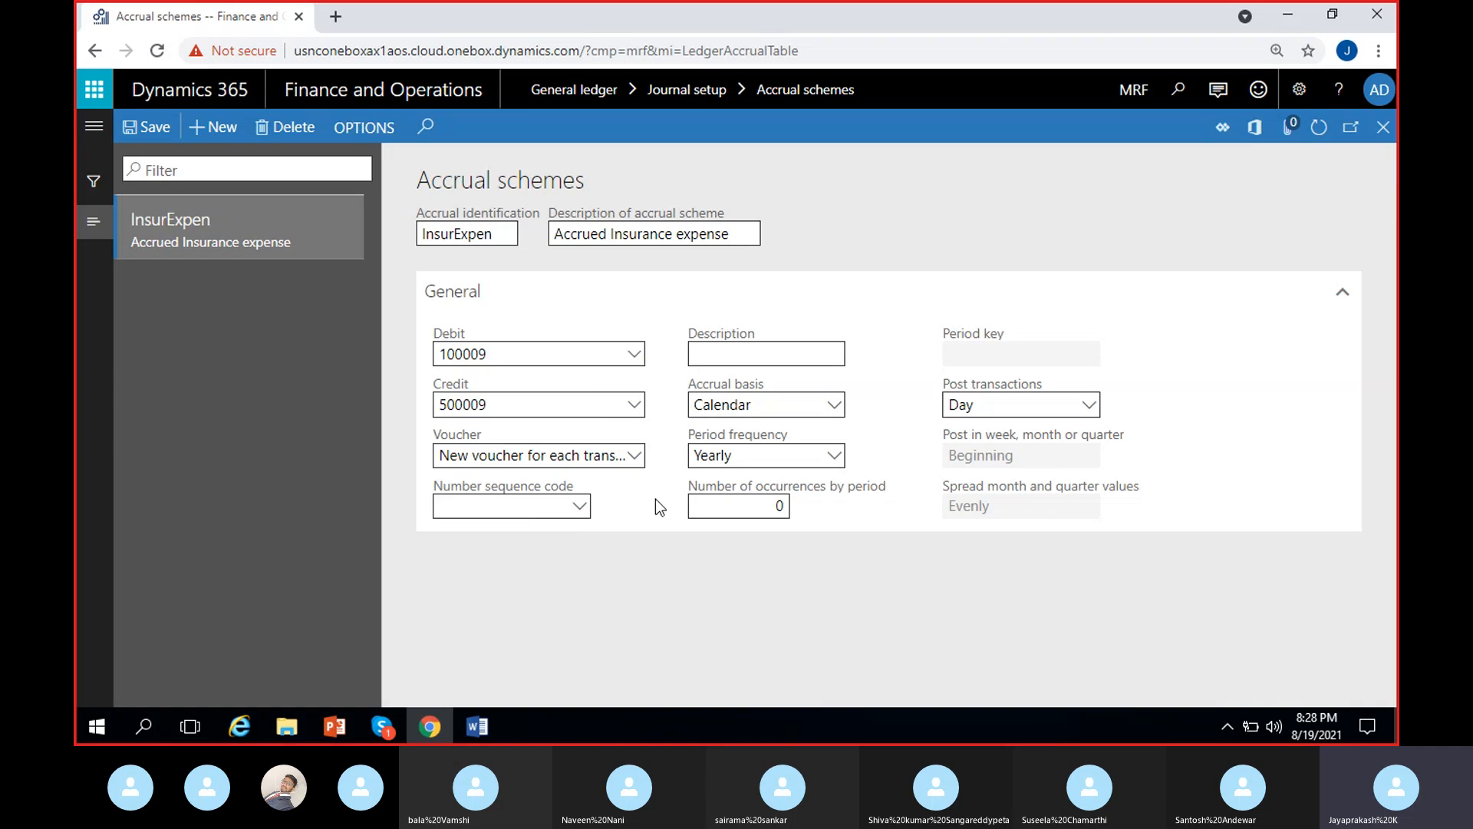
- Set the scheme's voucher option to "Same voucher for all transactions"
left_click(641, 457)
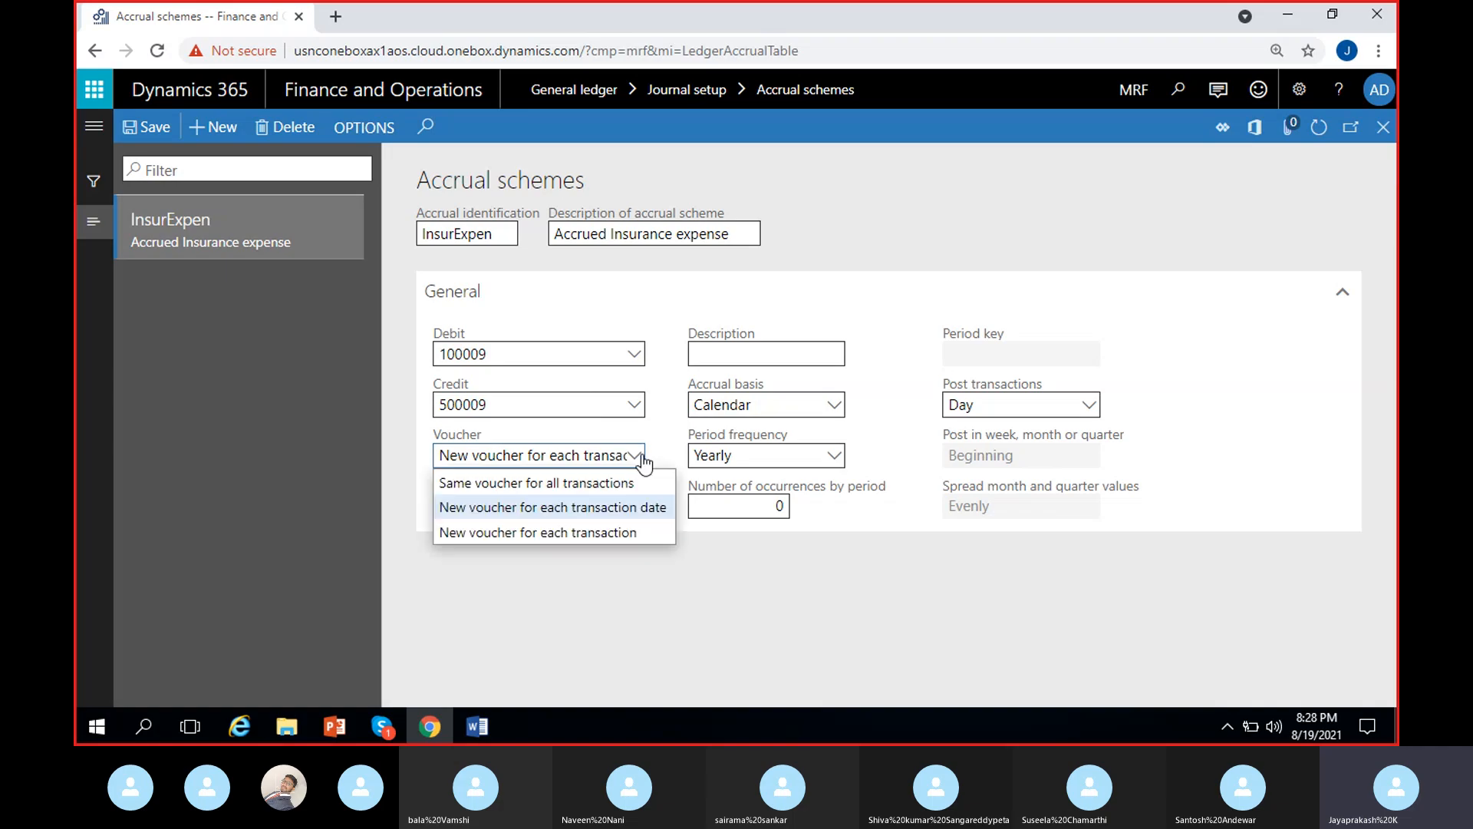
left_click(595, 485)
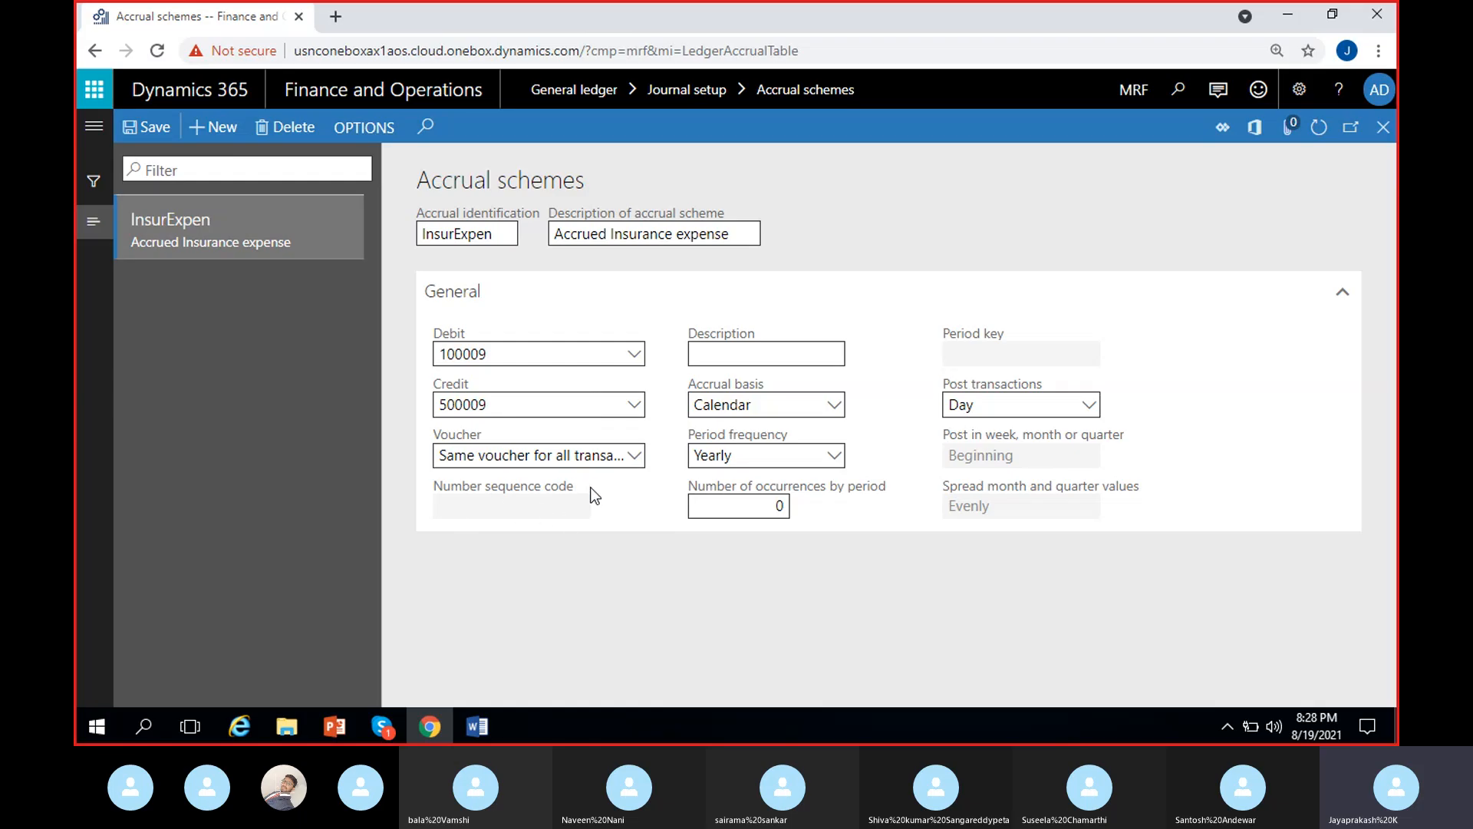
left_click(629, 457)
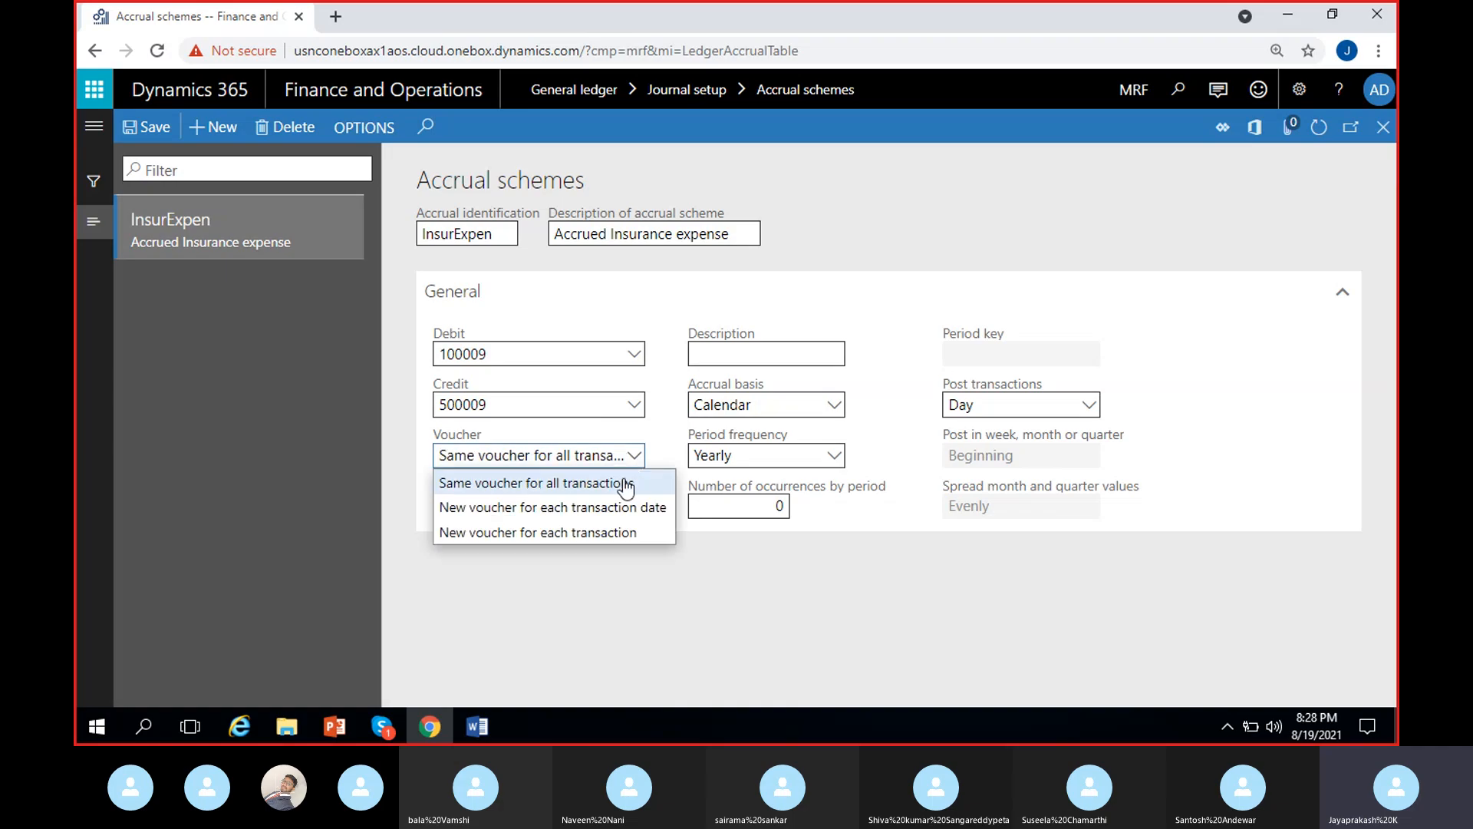
left_click(628, 484)
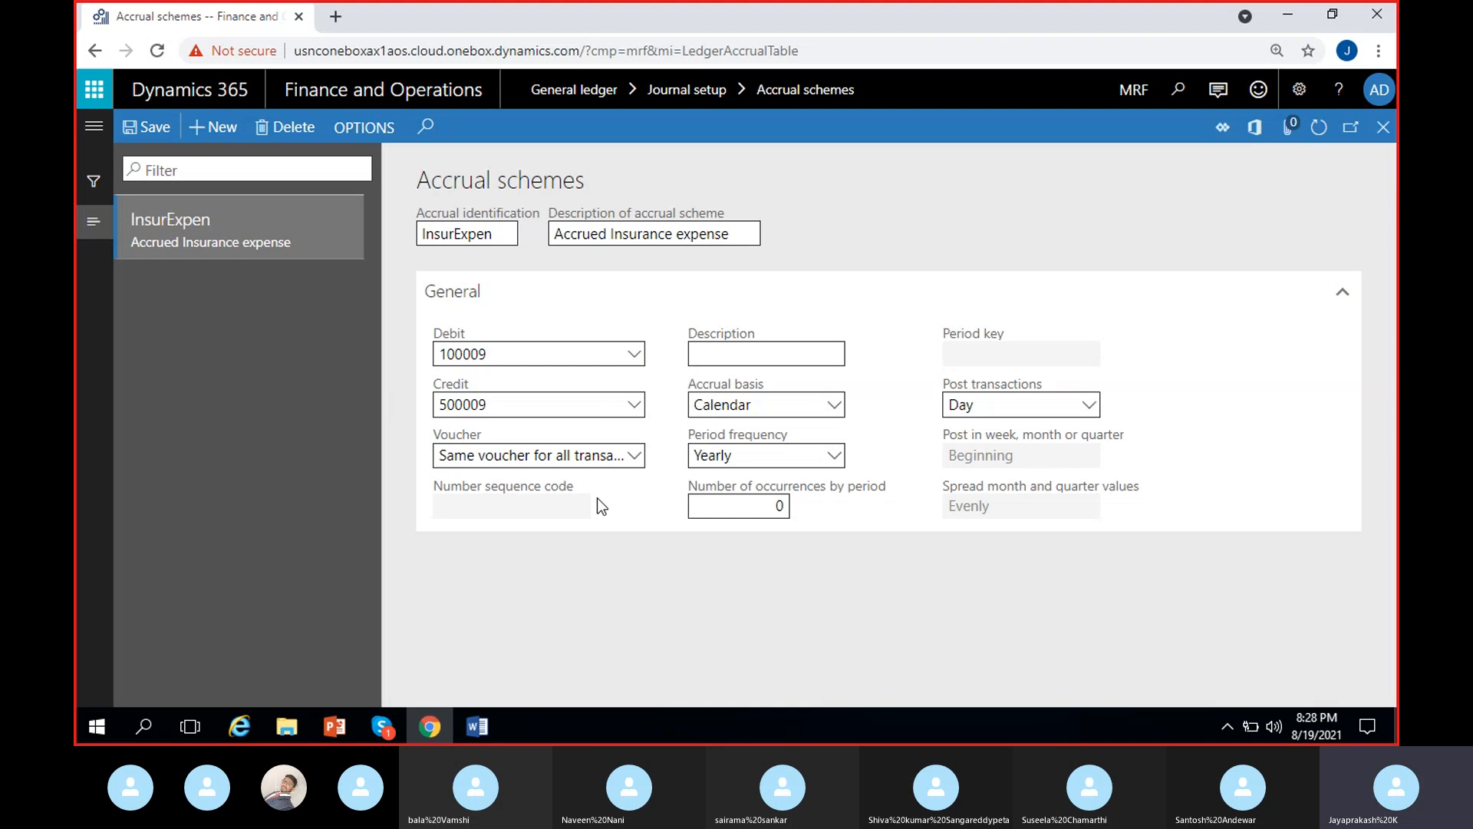
- Fill the scheme's General description with "Accrued Insurance expense - monthly", reusing the text of the scheme description
left_click(762, 352)
left_click(721, 234)
key("ctrl+c")
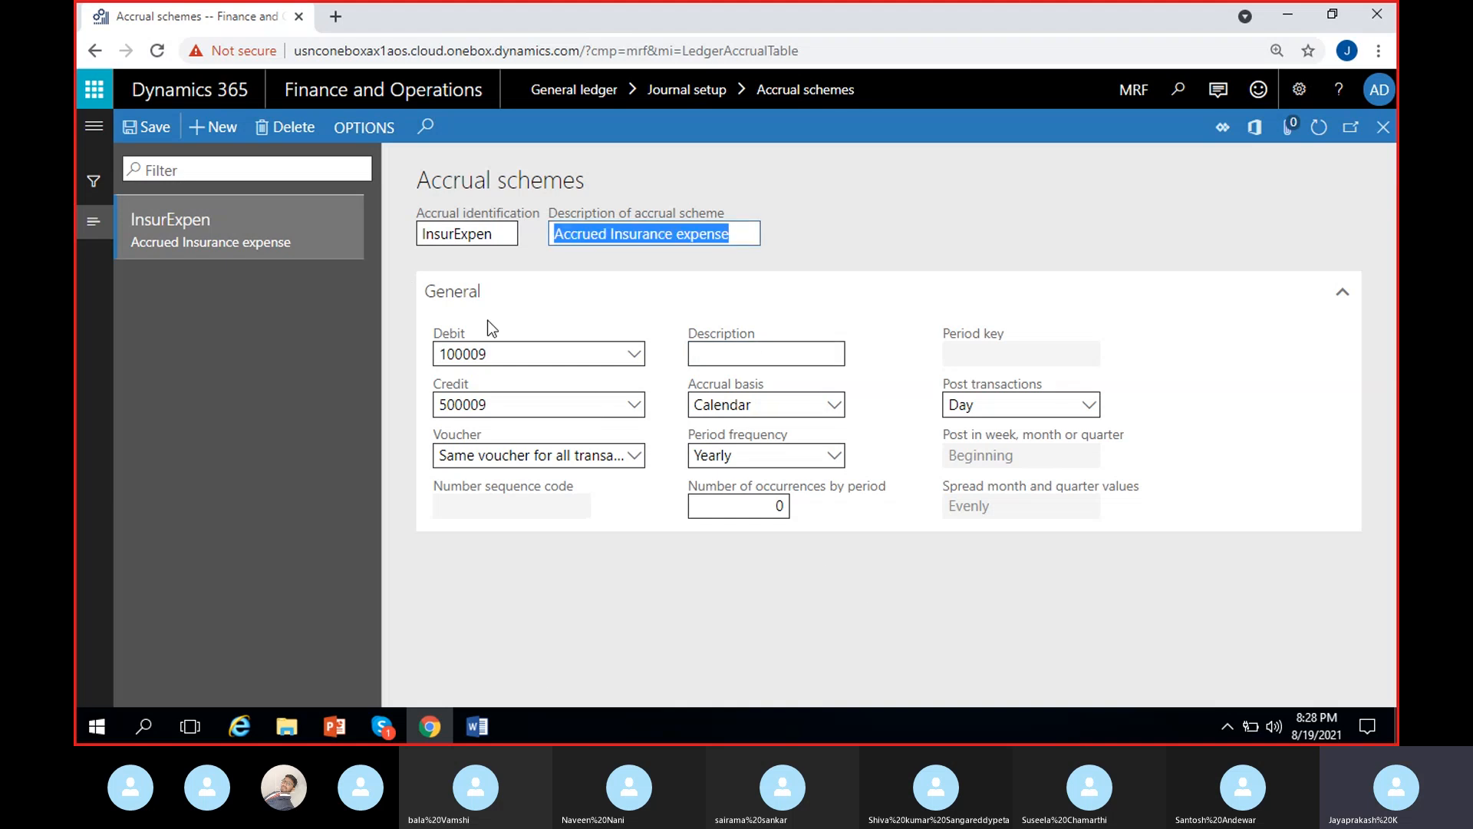
left_click(721, 349)
key("ctrl+v")
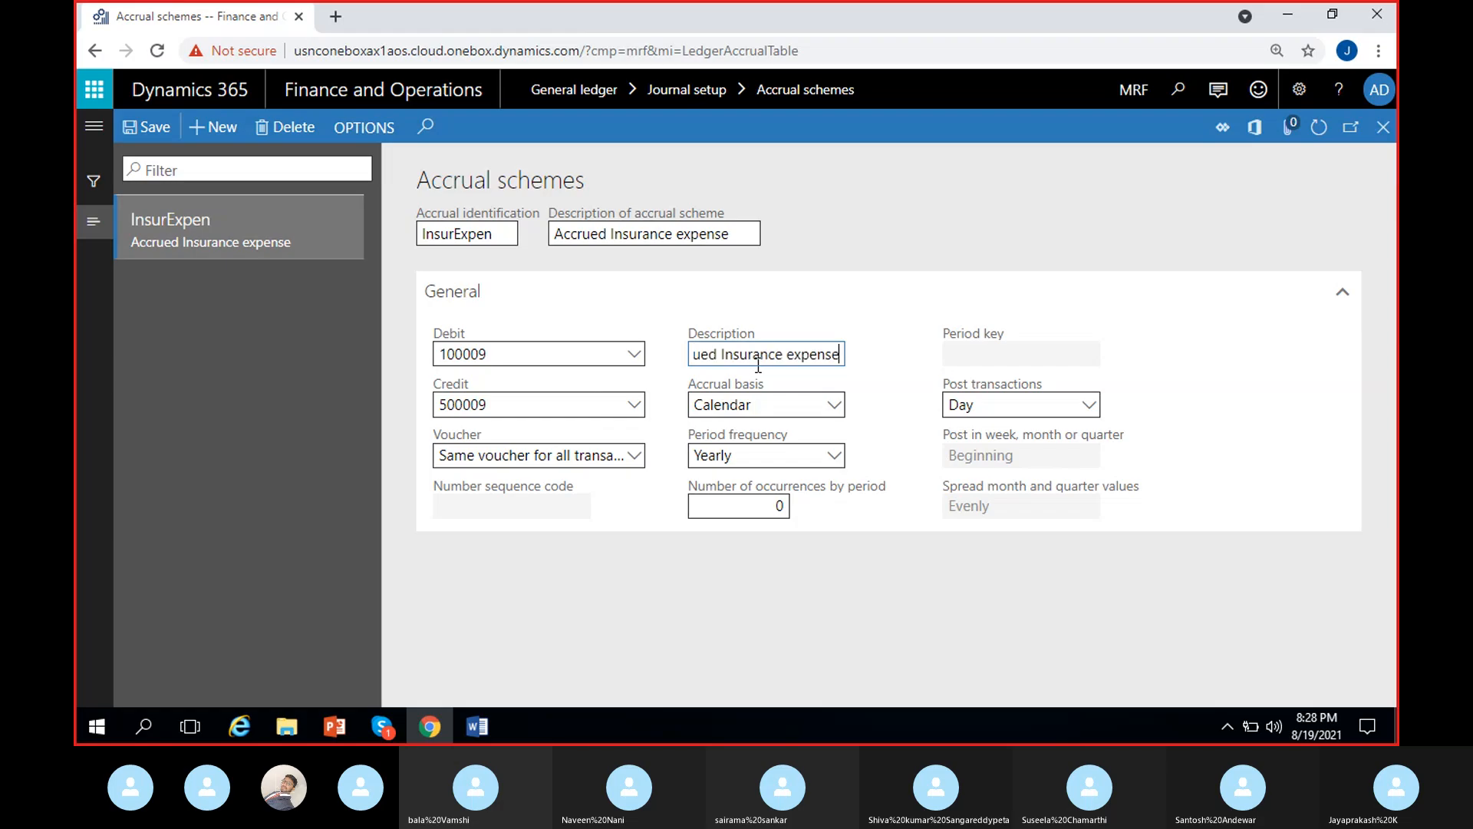
type("- mo")
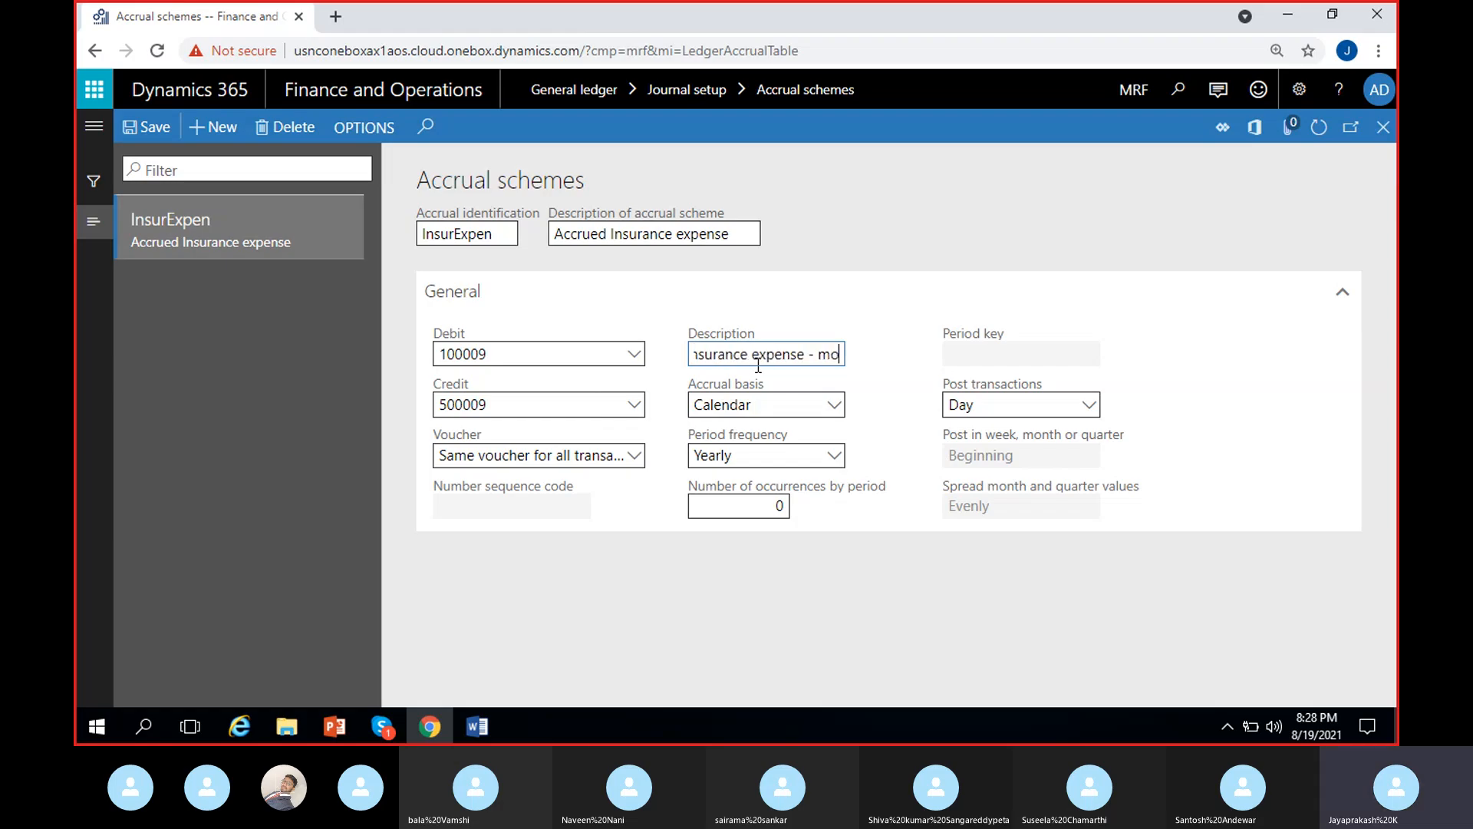
type("nthly")
left_click(870, 396)
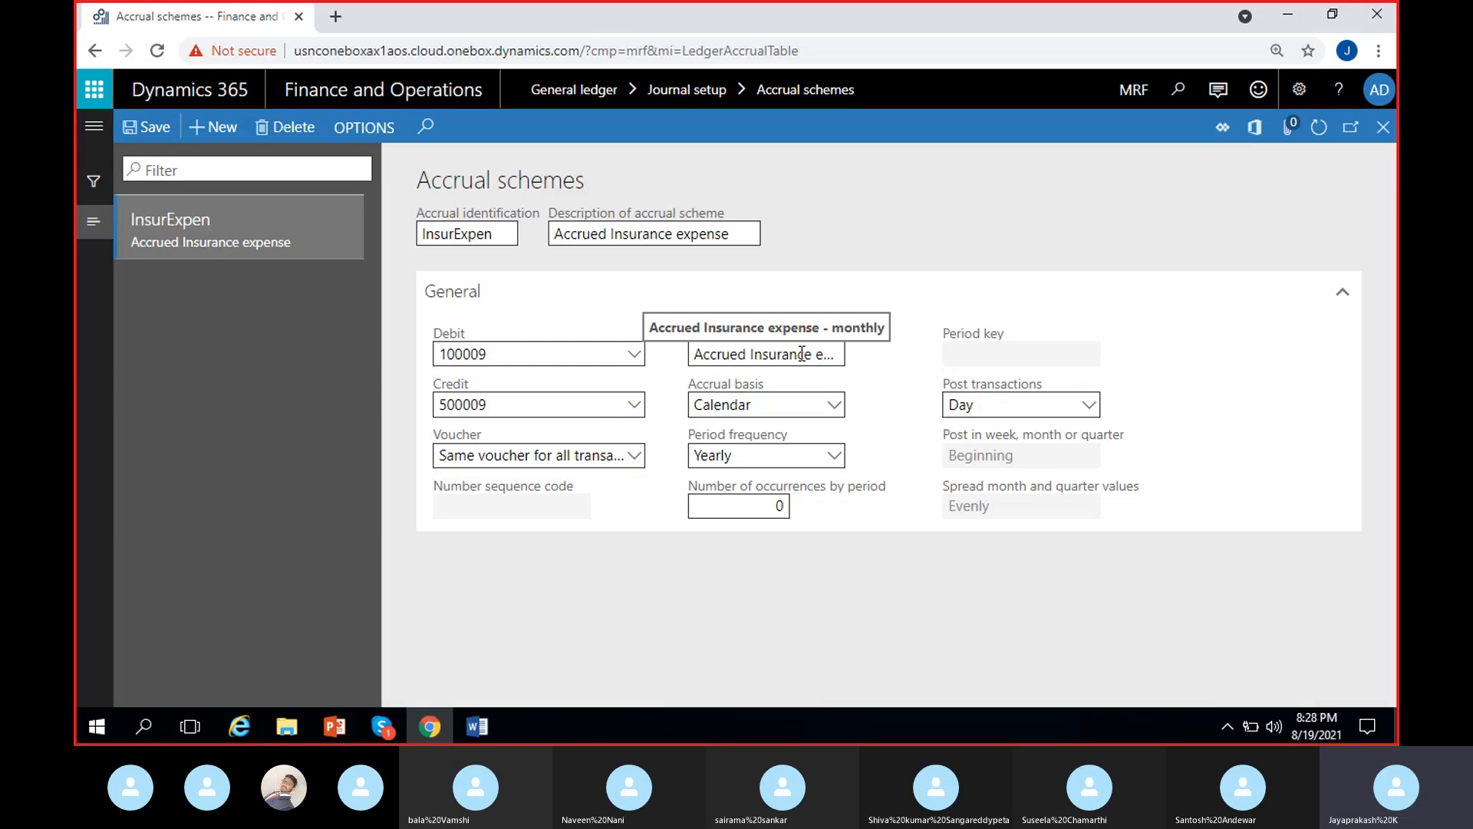
- Choose Calendar as the accrual basis and set the period frequency to Monthly
left_click(831, 402)
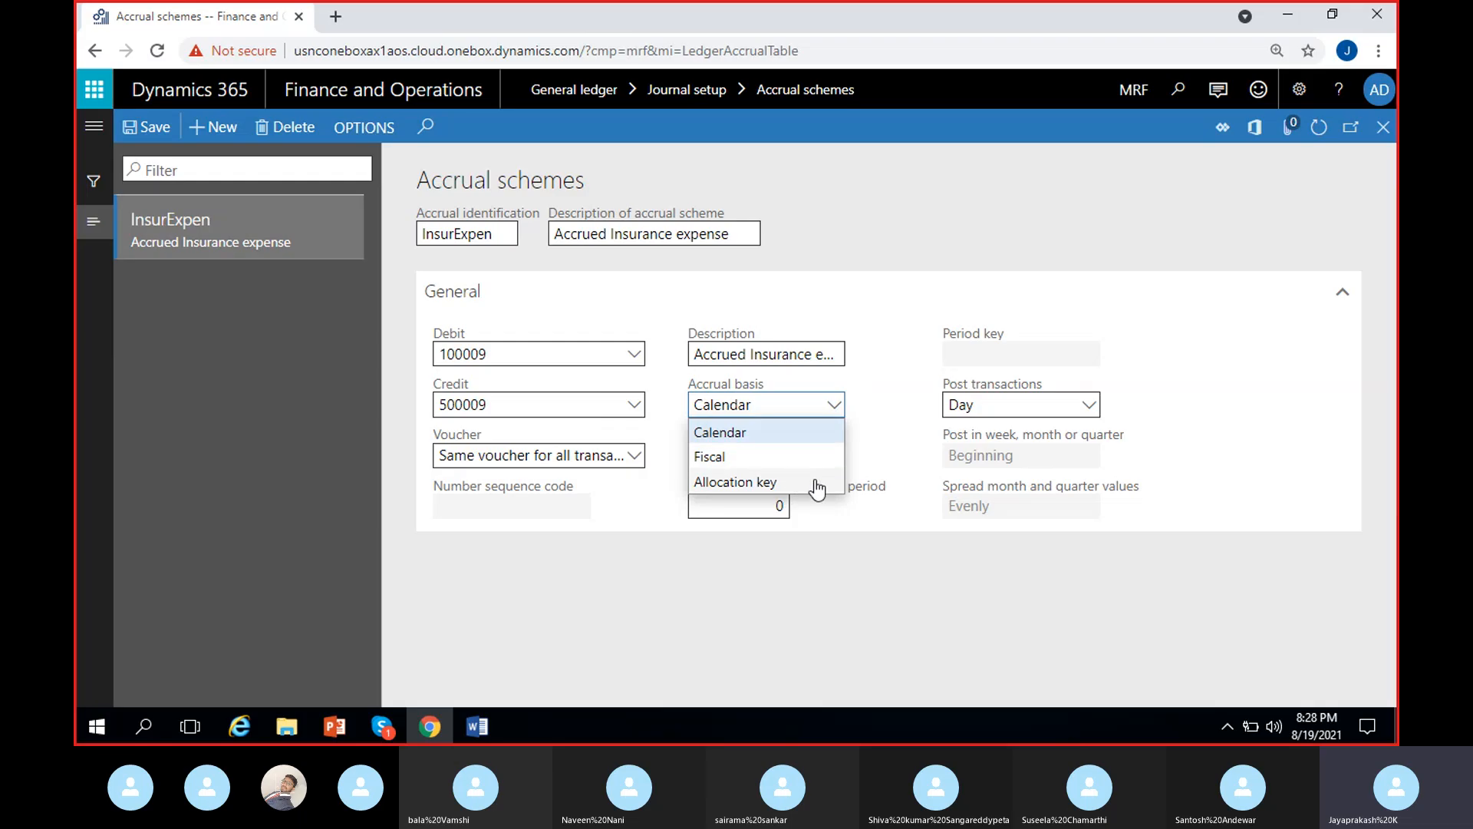
left_click(771, 433)
left_click(834, 406)
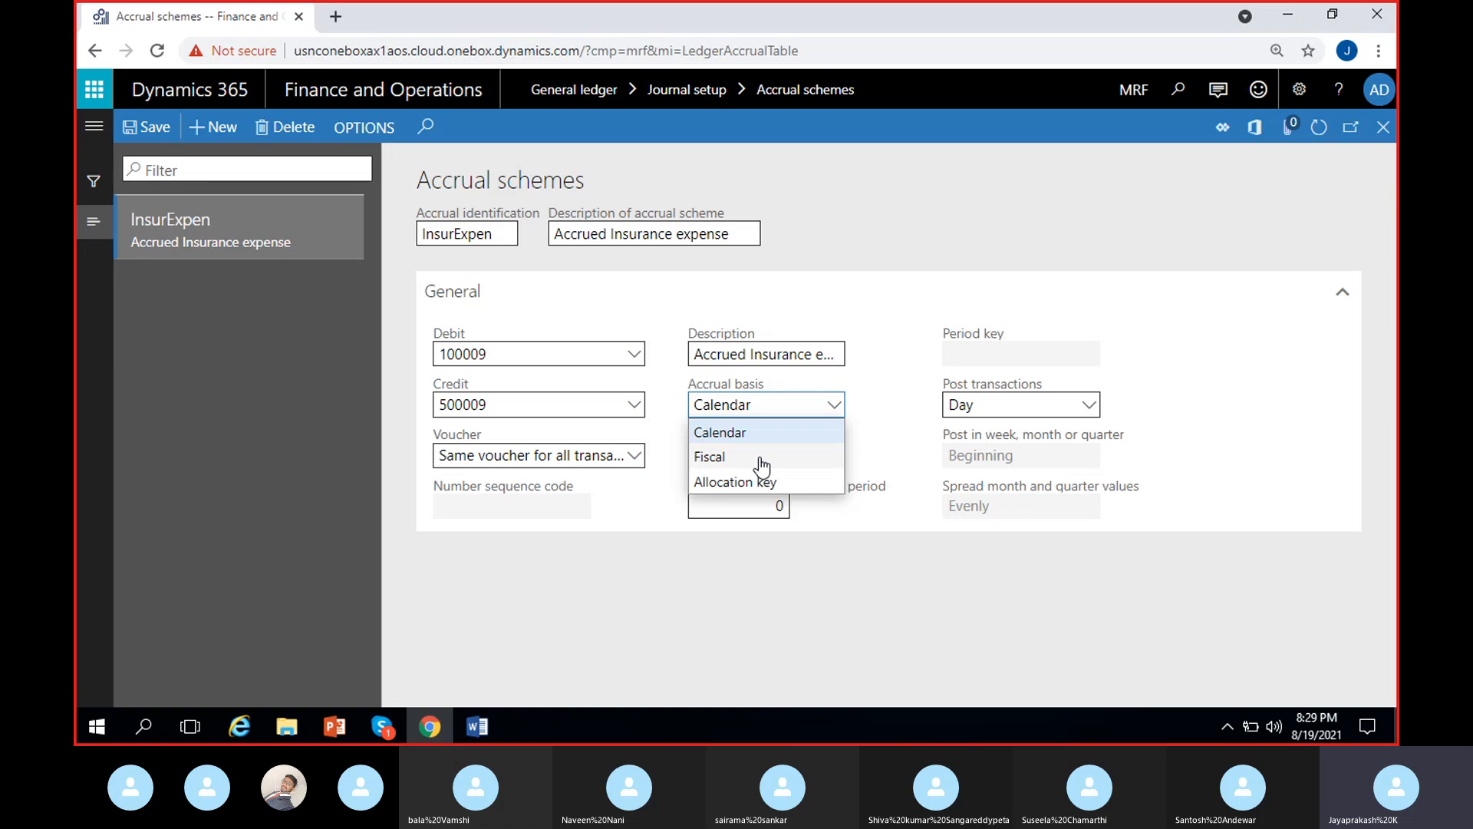
left_click(762, 432)
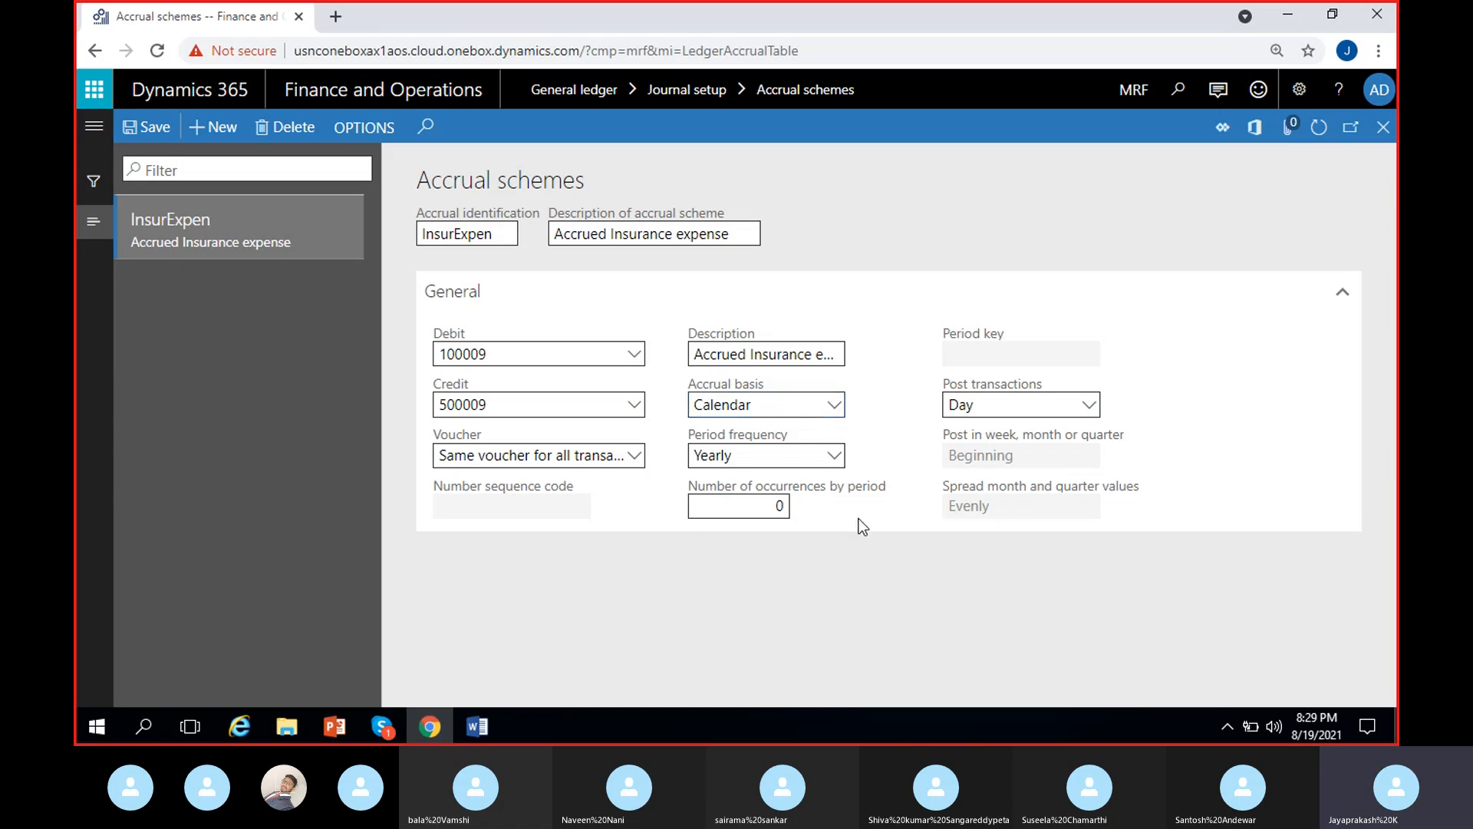
left_click(834, 456)
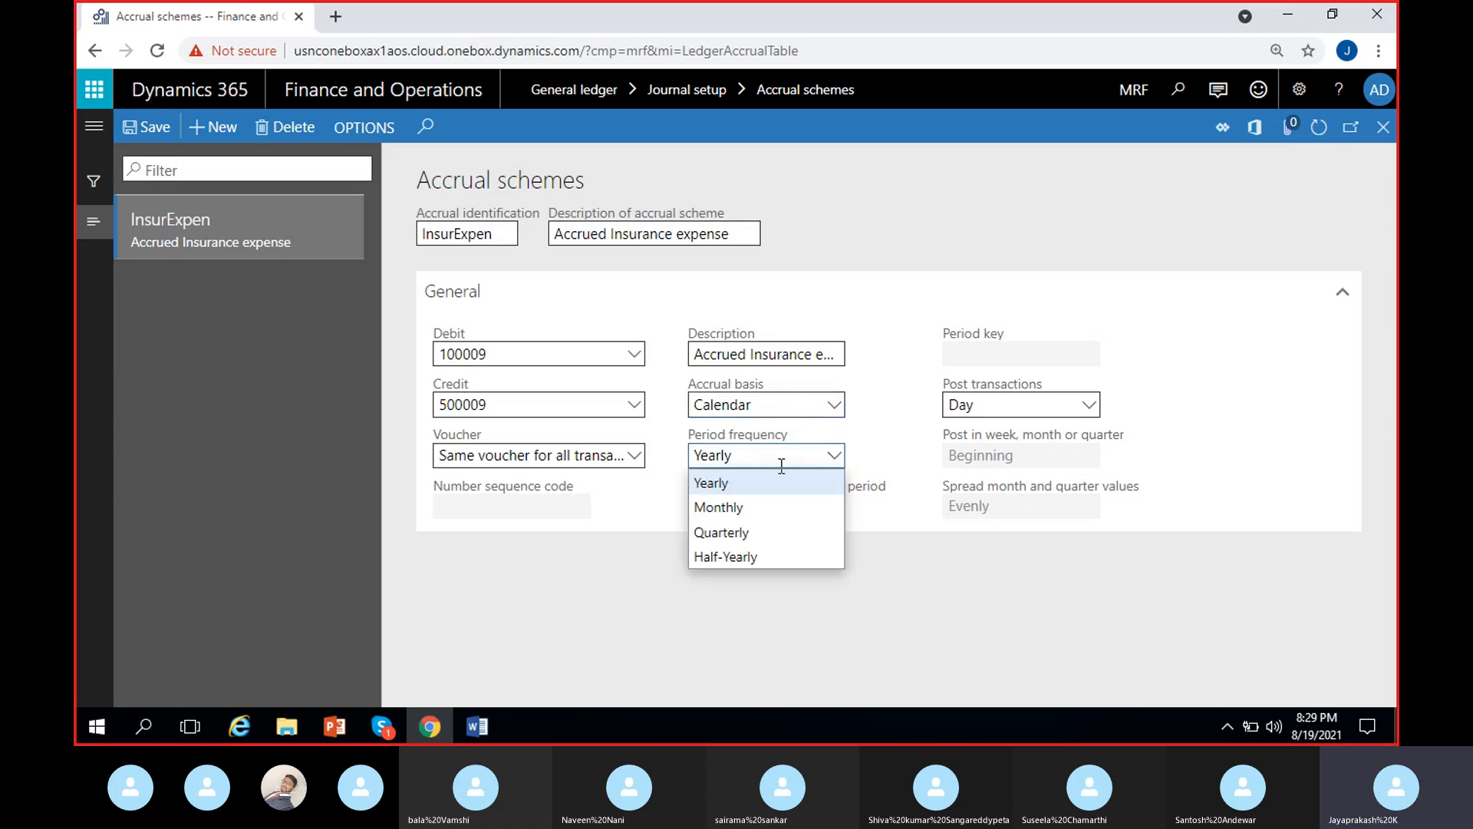
left_click(796, 504)
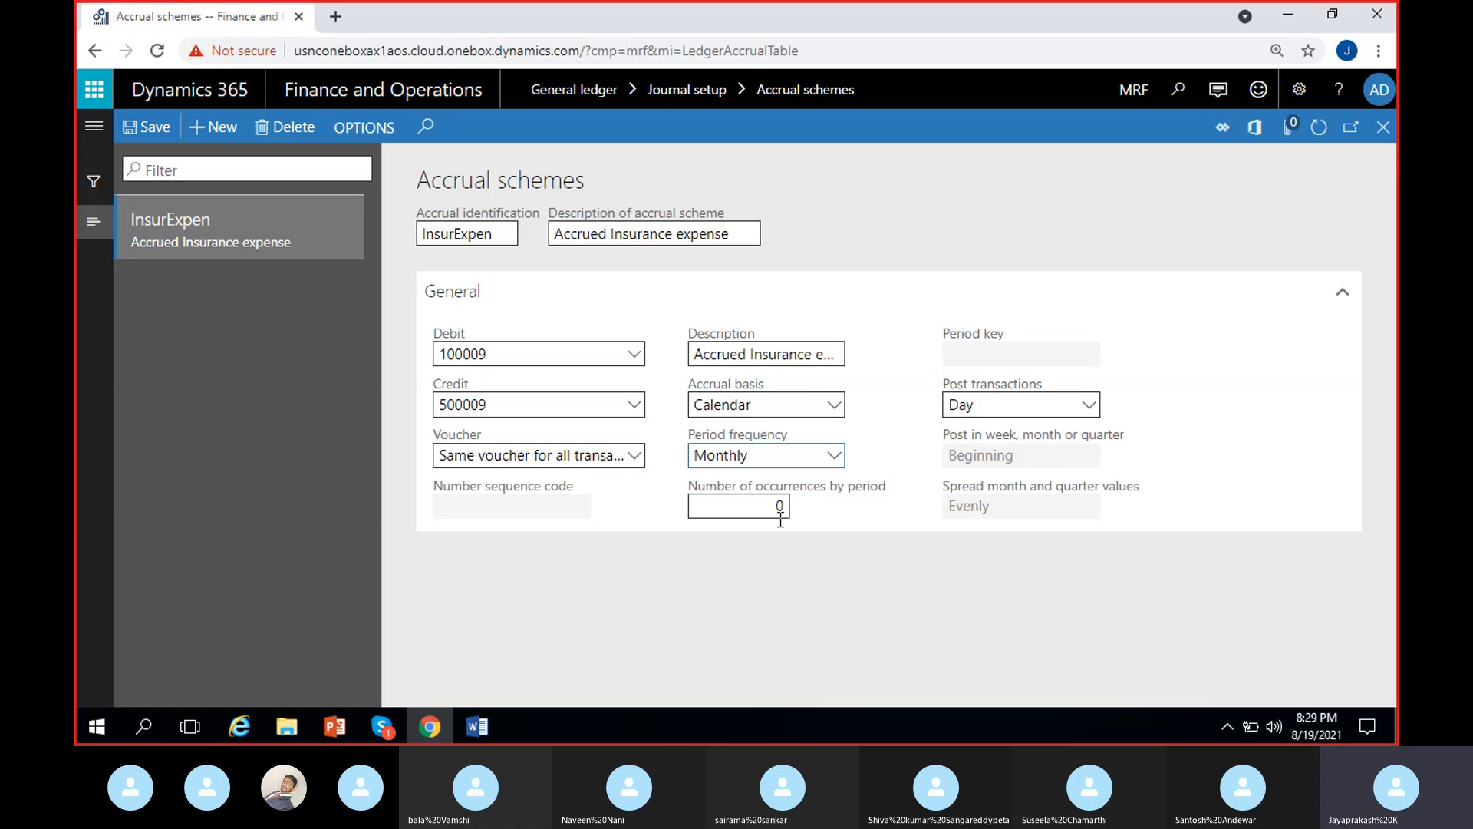
- Duplicate the Accrual schemes page in a second browser tab and switch its company to USMF
right_click(281, 23)
key("Escape")
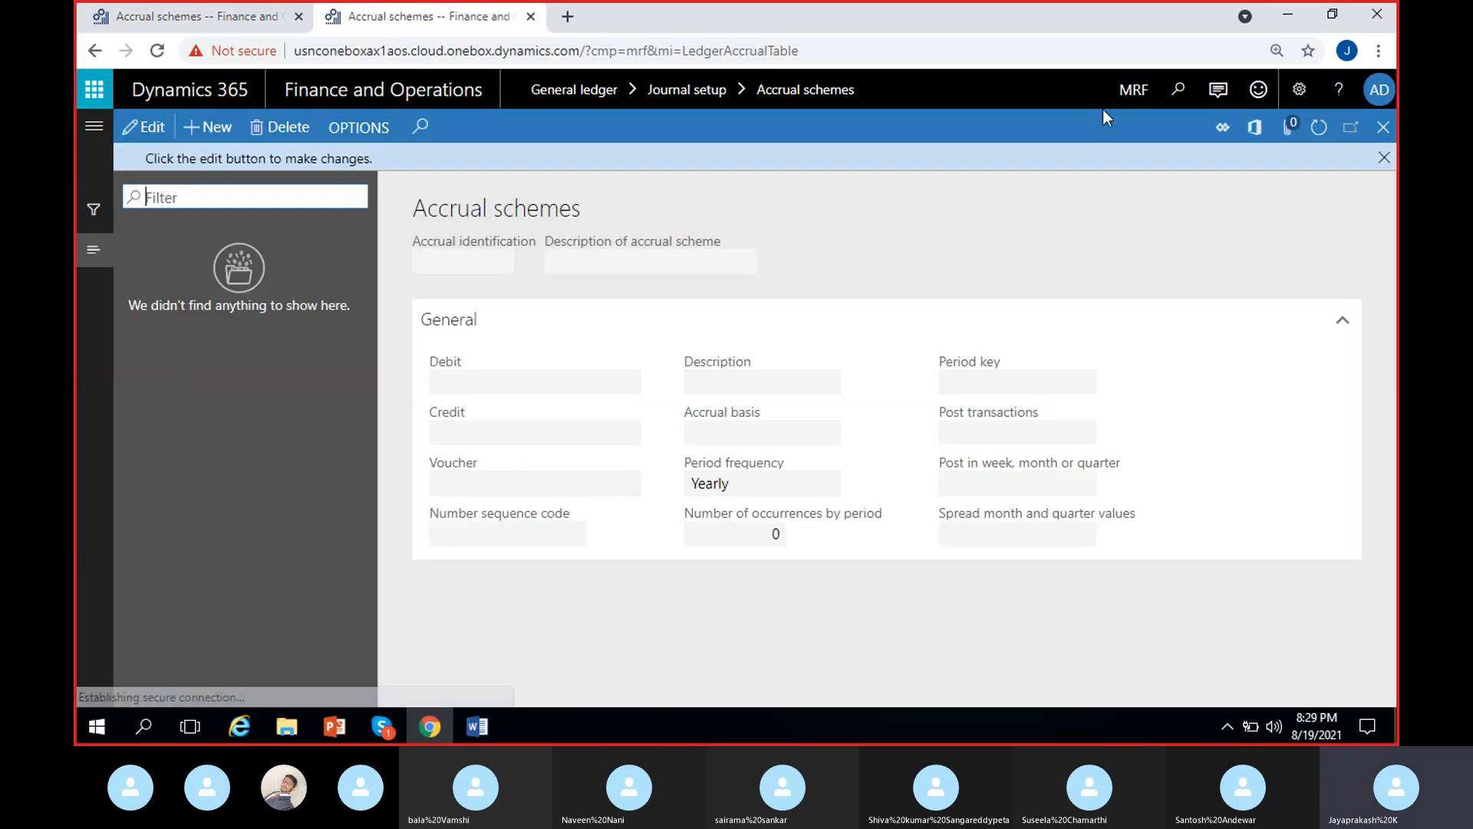
left_click(1124, 113)
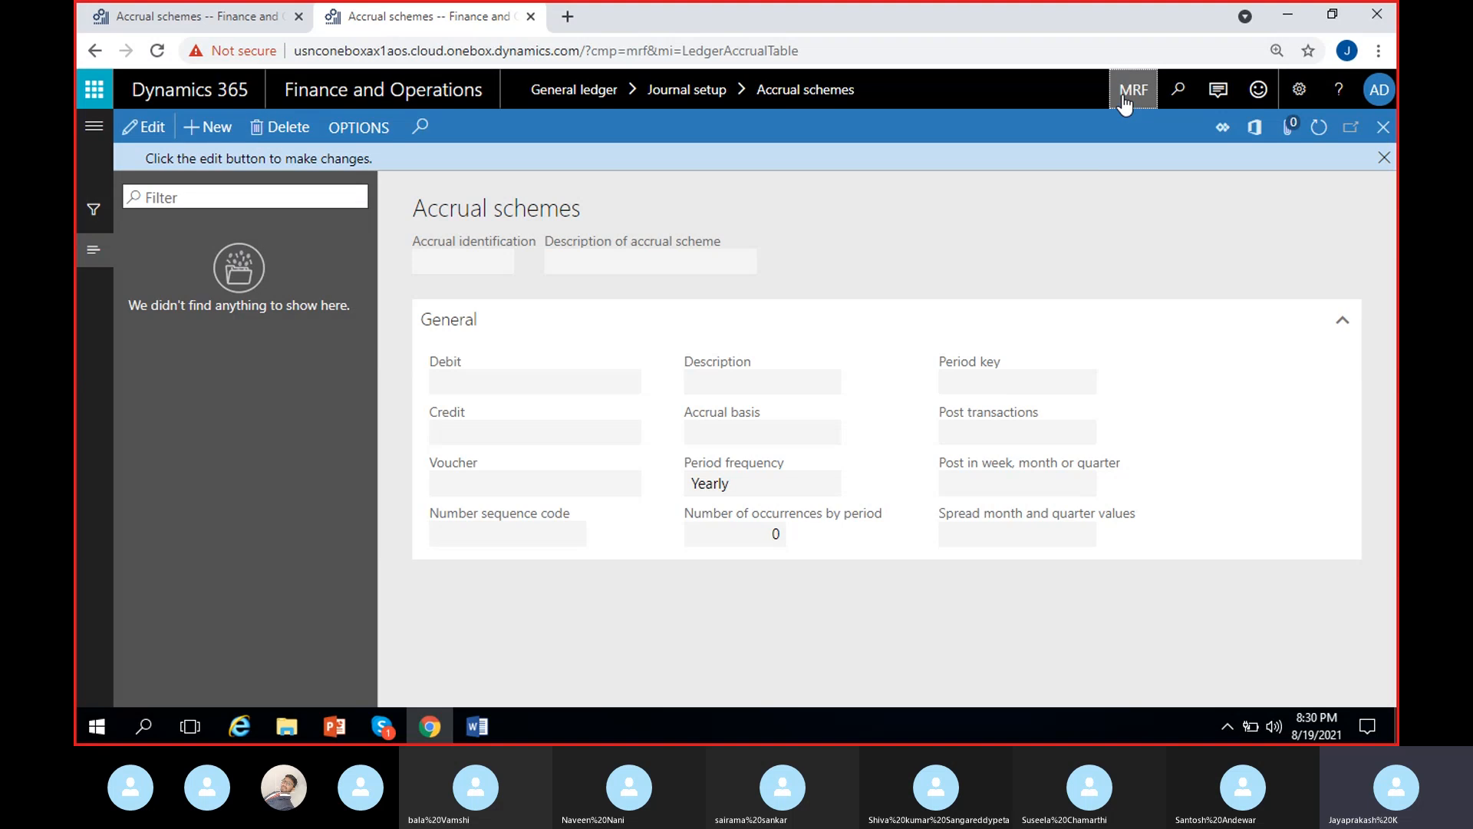
type("USMF")
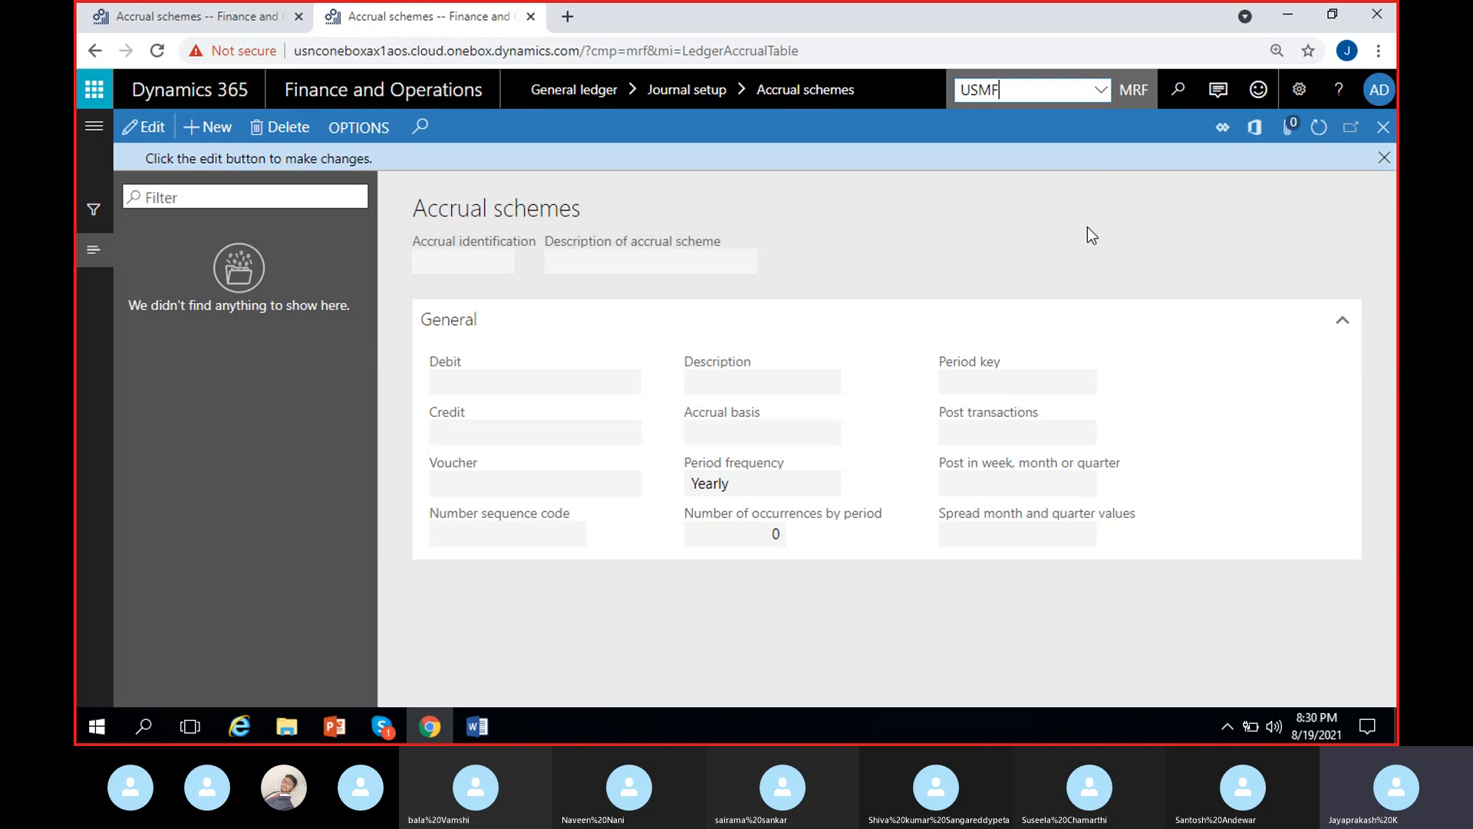
key("Return")
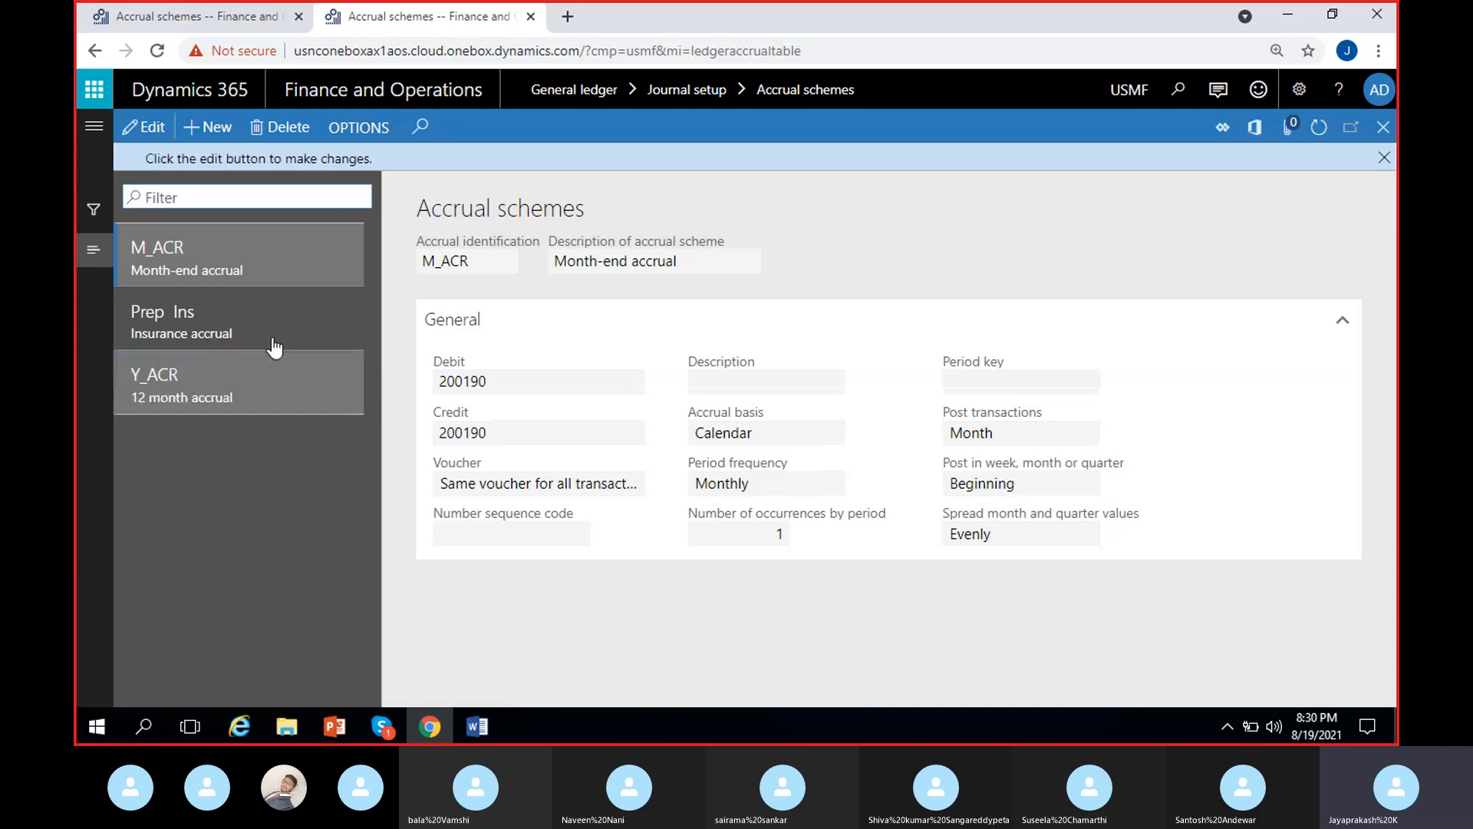
- Return to the InsurExpen scheme in the original browser tab and set the number of occurrences by period to 12
left_click(274, 346)
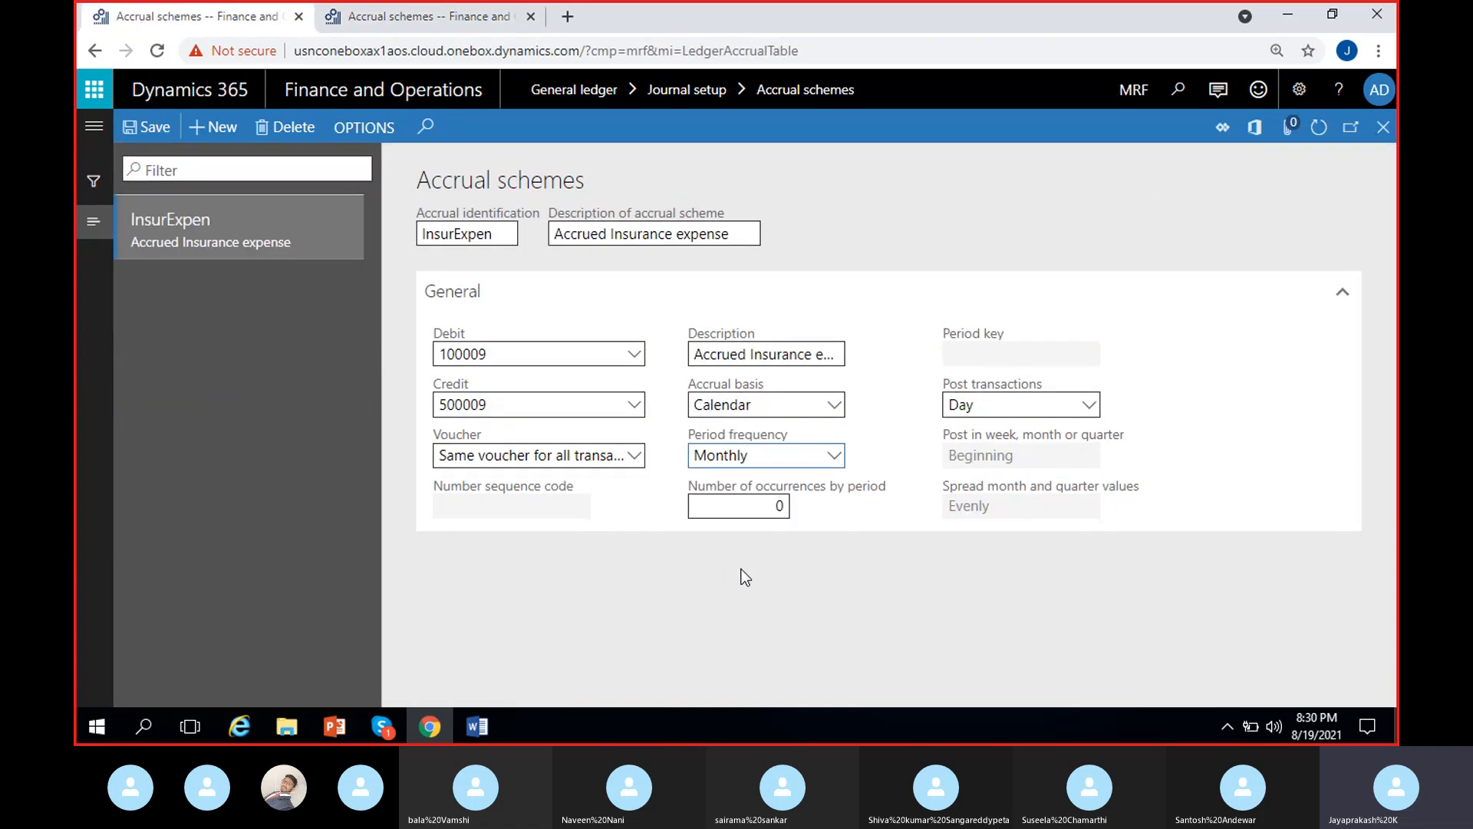
left_click(769, 508)
type("12")
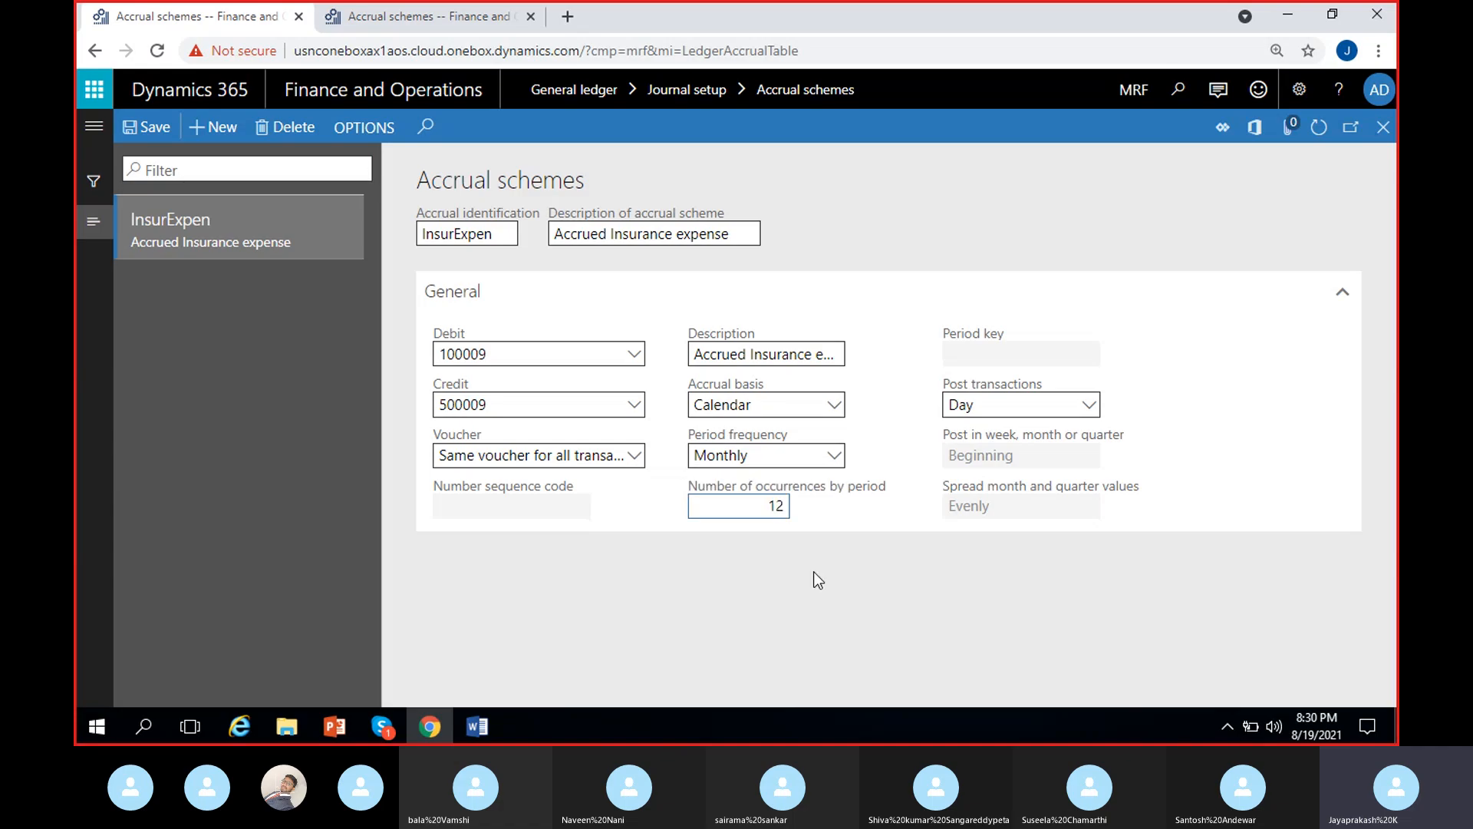
left_click(807, 576)
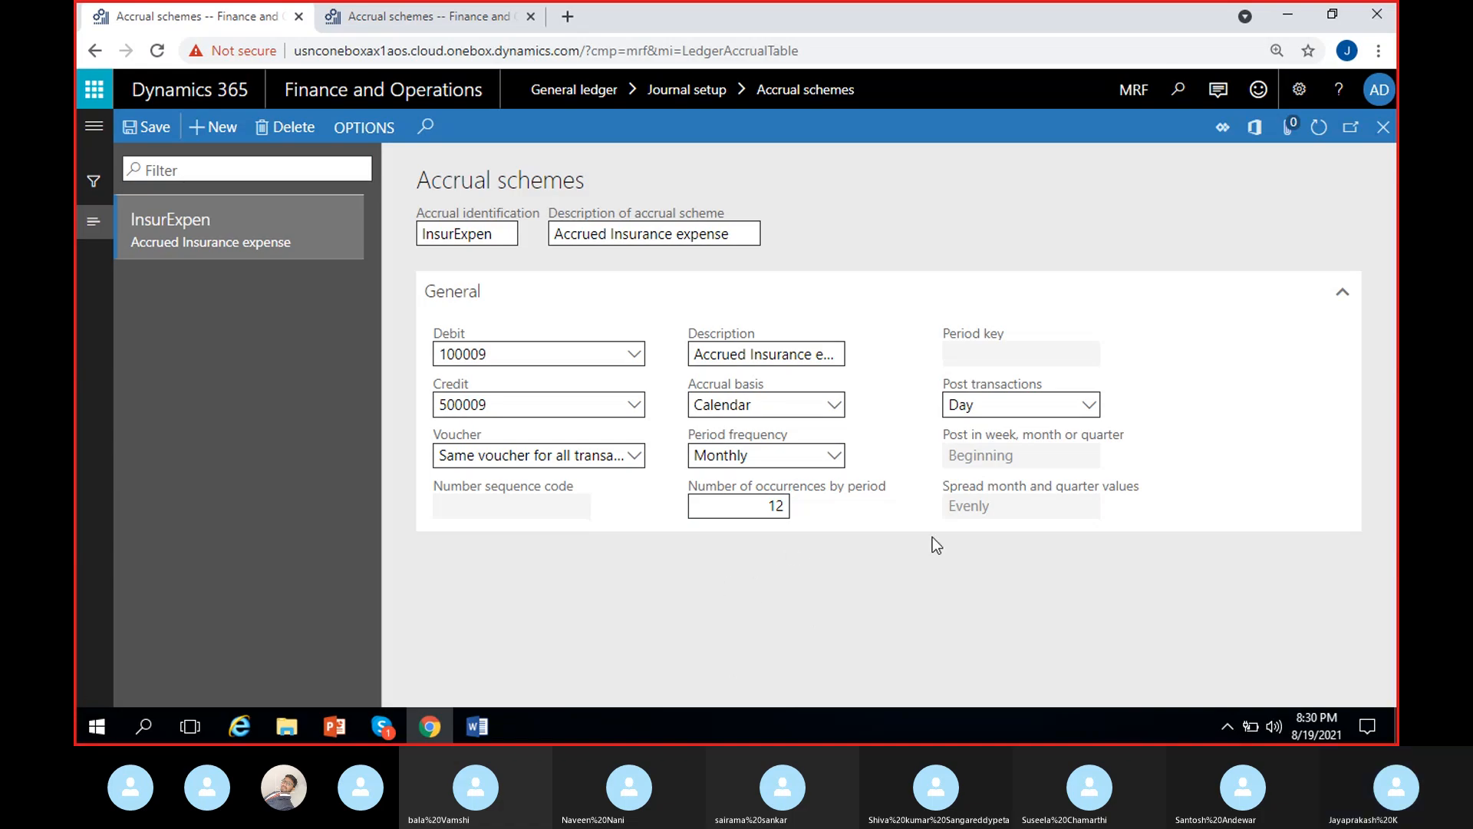
- Set the scheme to post transactions by Month, at the Beginning of the period
left_click(1087, 407)
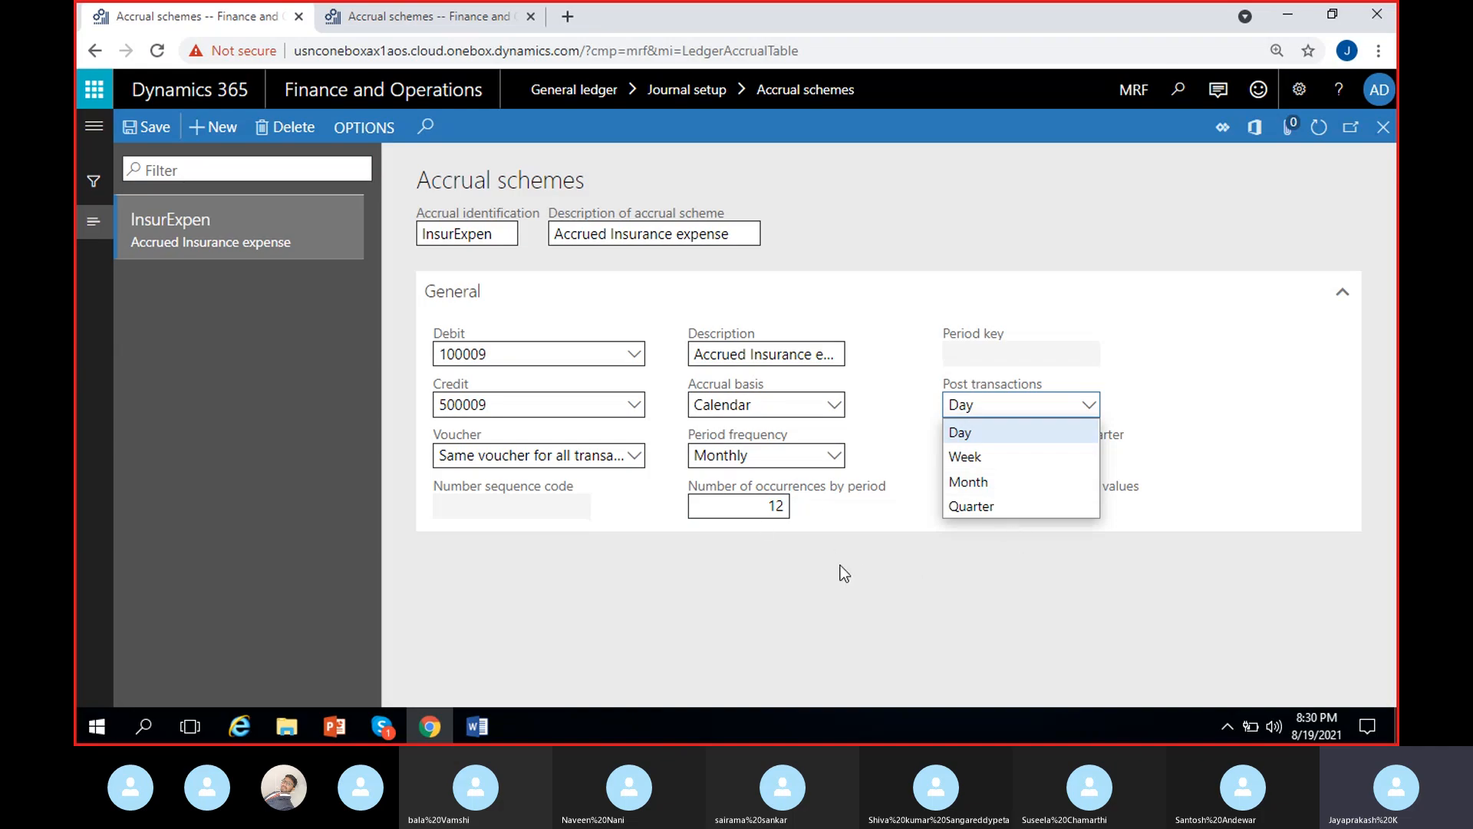
left_click(996, 484)
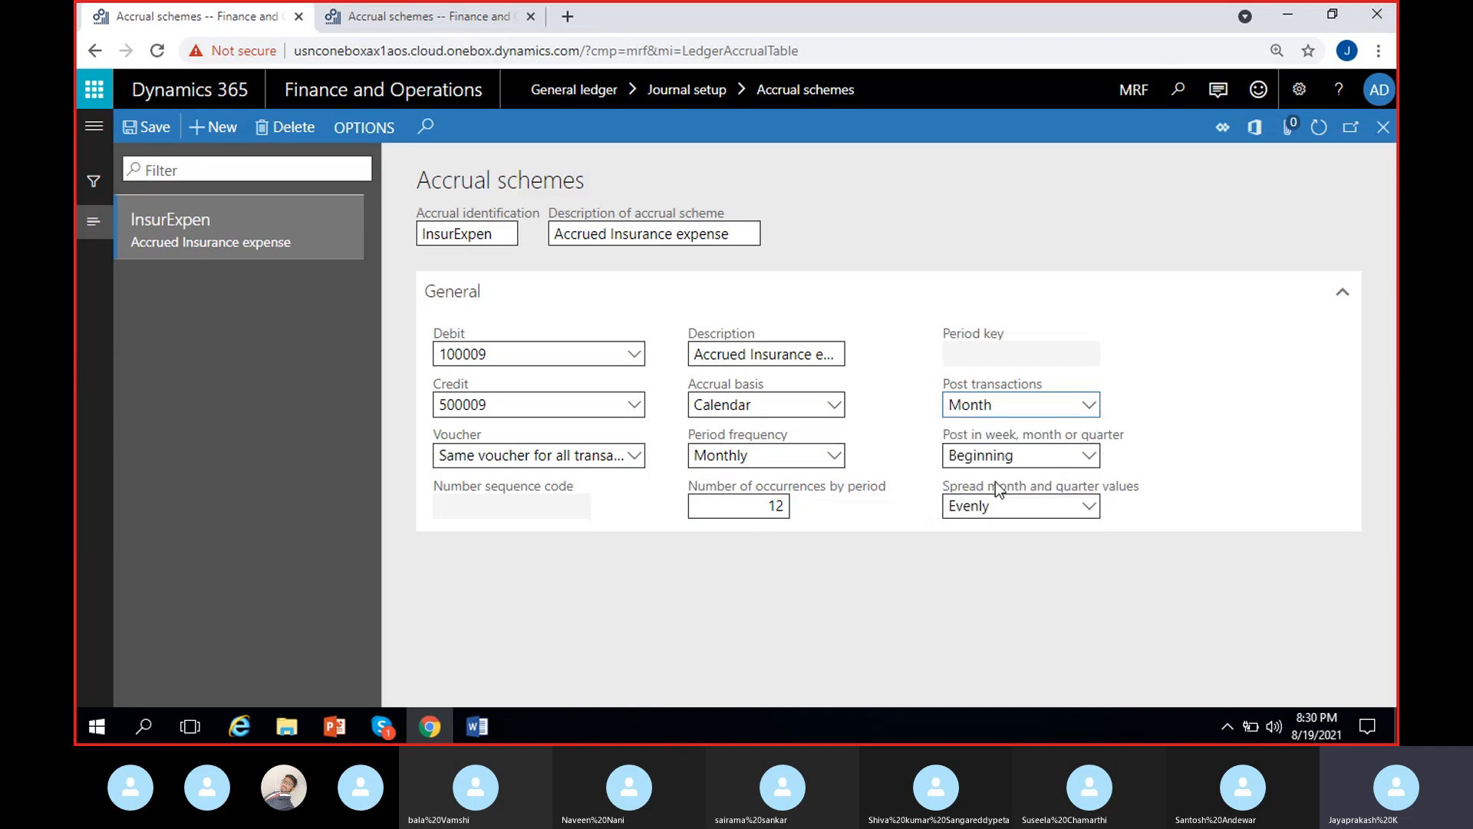
left_click(1089, 457)
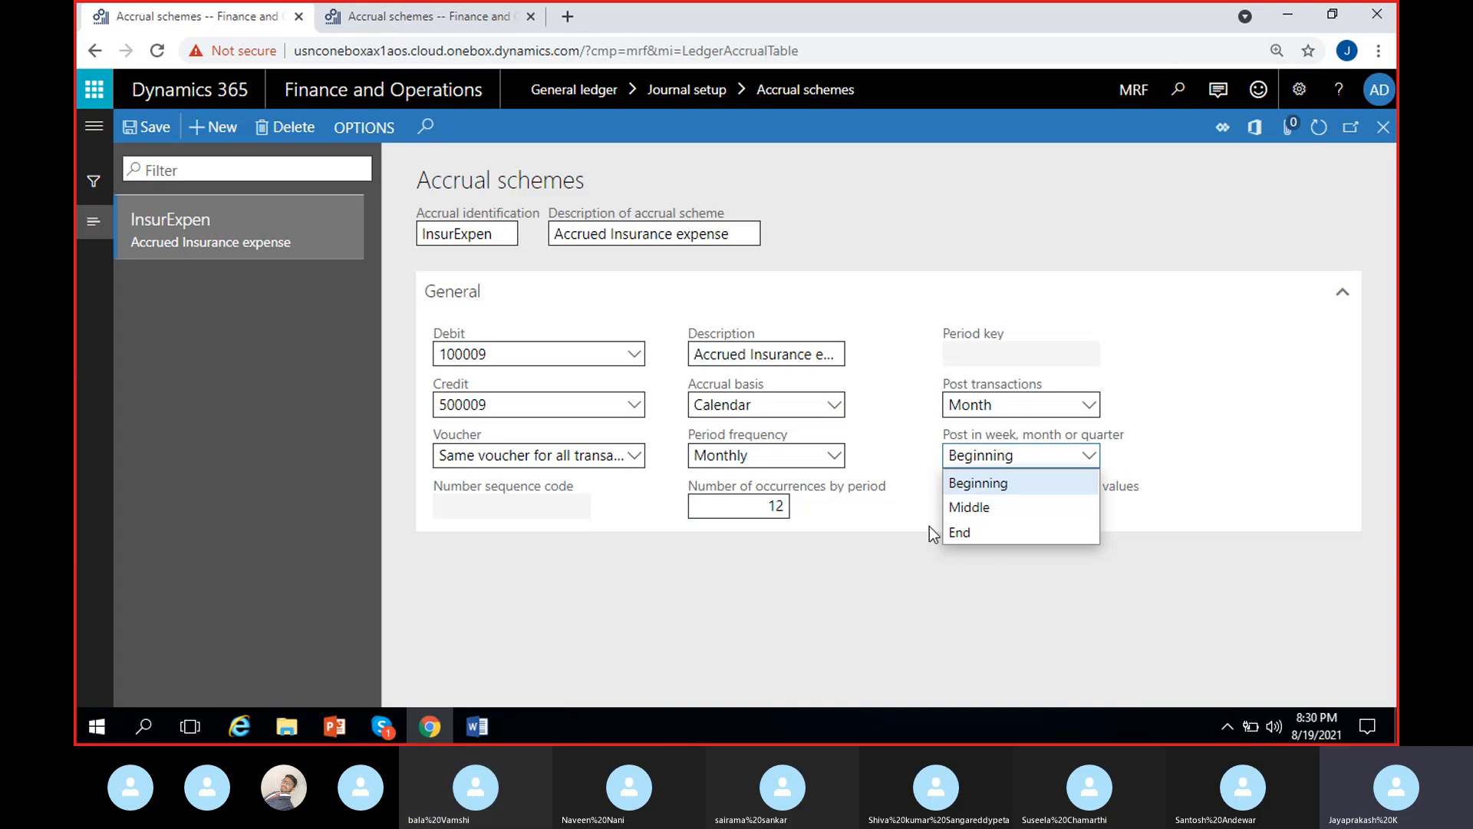
left_click(978, 483)
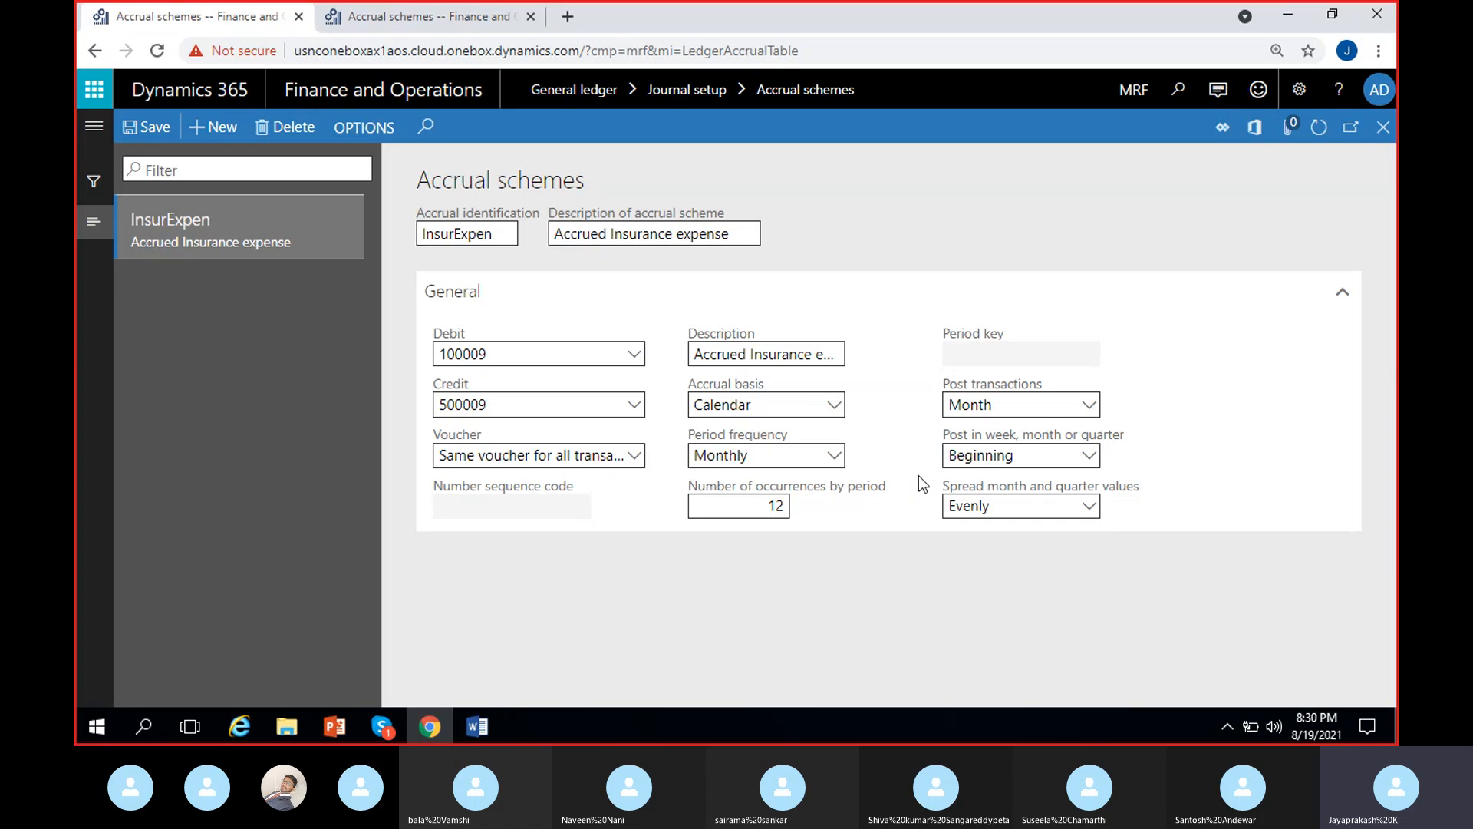
- Set the InsurExpen scheme to spread month and quarter values Evenly
left_click(1091, 506)
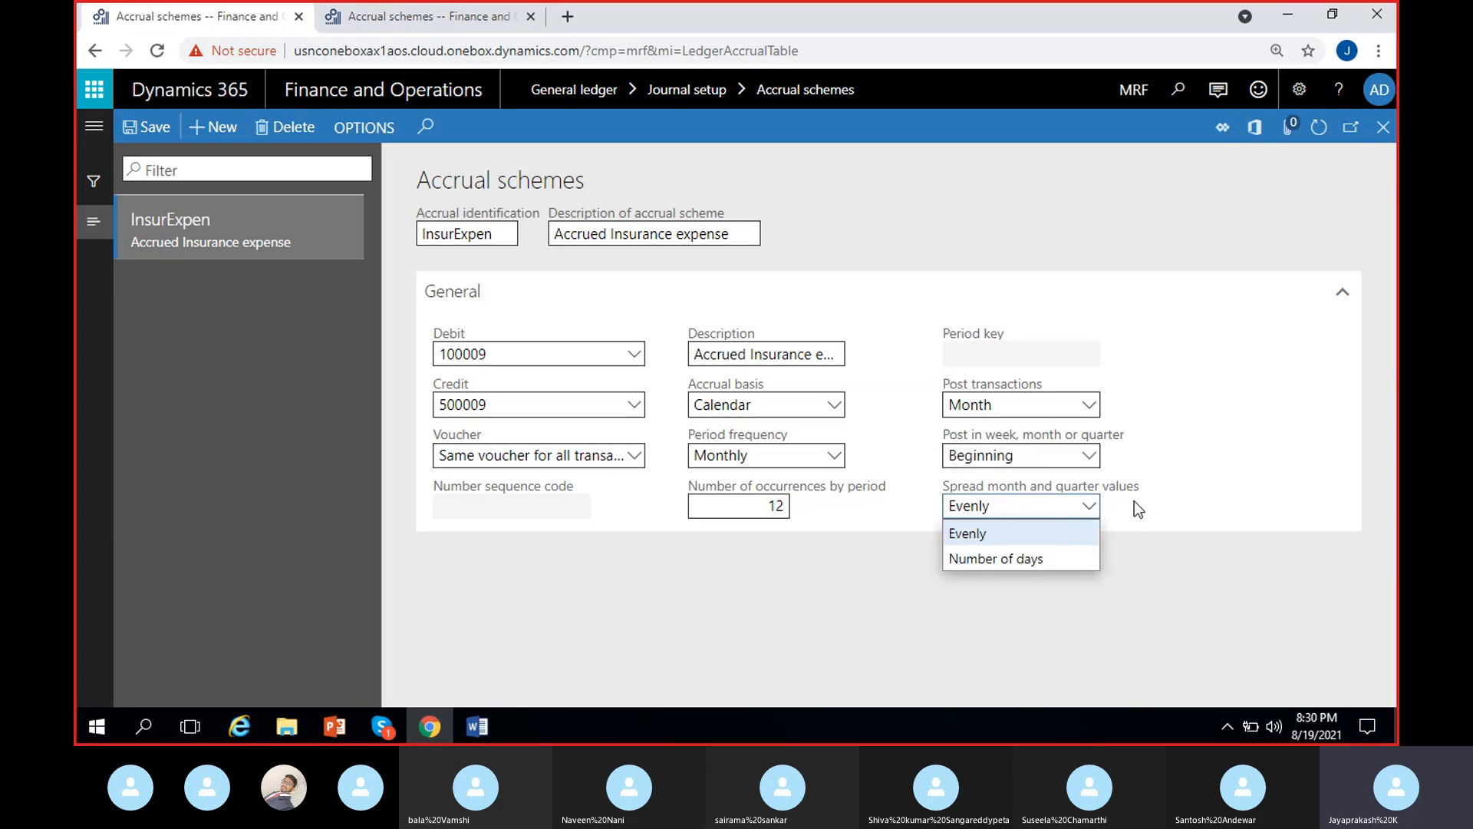
left_click(1009, 531)
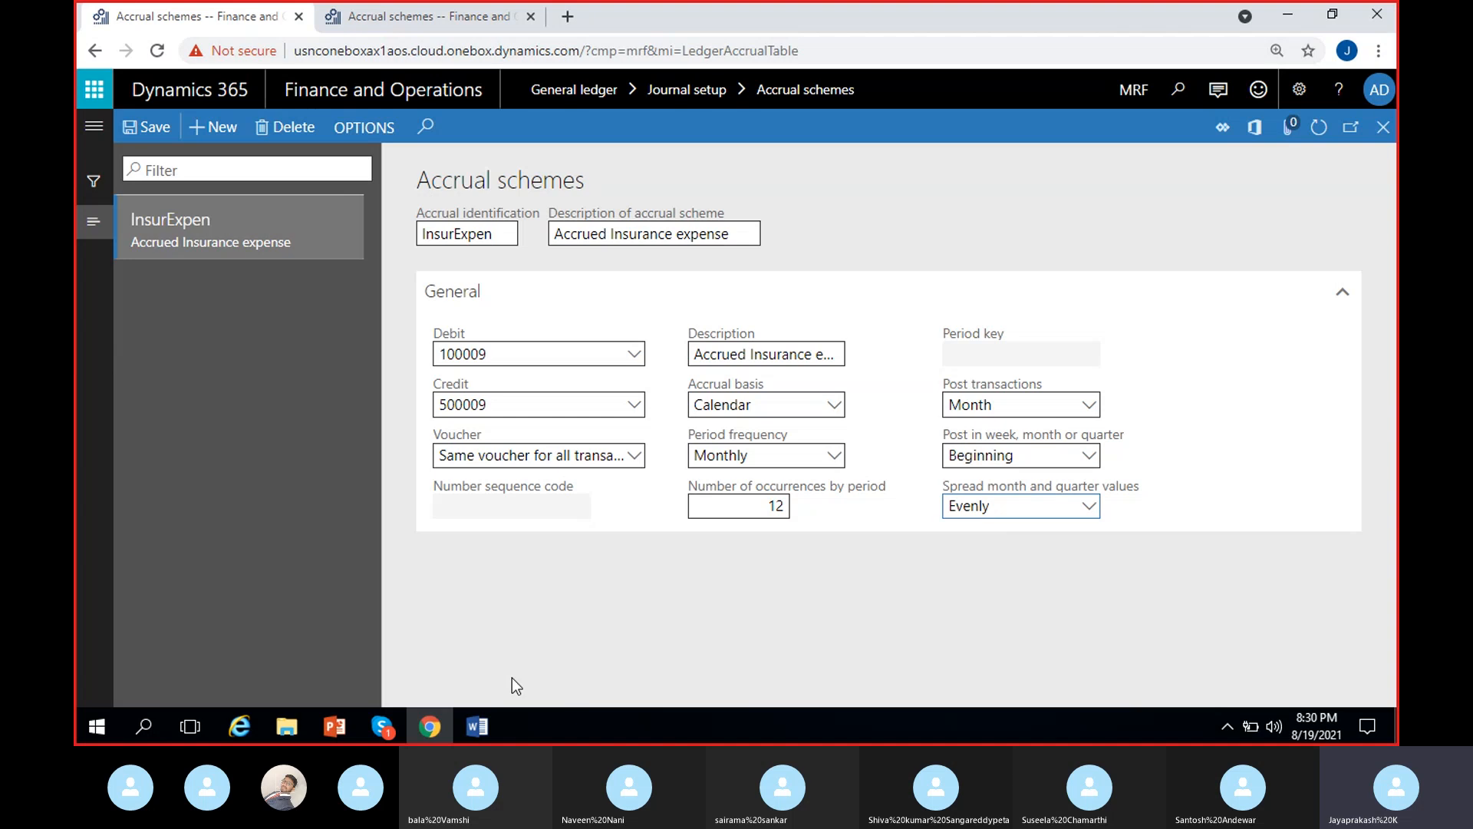
- Review the insurance expense and differed revenue notes in the Word document, and return to the accrual scheme in the browser
left_click(478, 726)
left_click(638, 419)
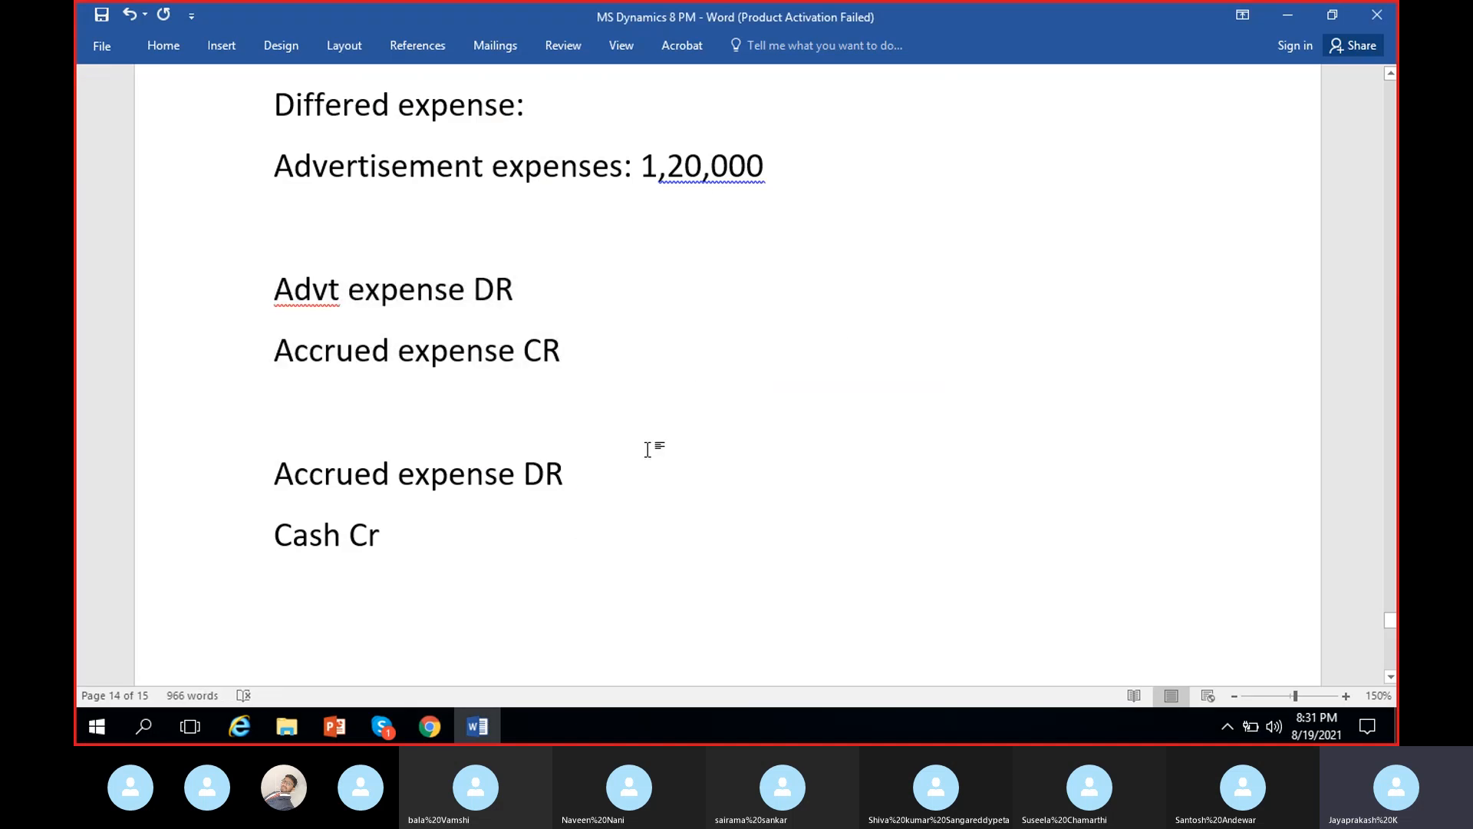
scroll(647, 450, "up", 3)
scroll(632, 447, "down", 8)
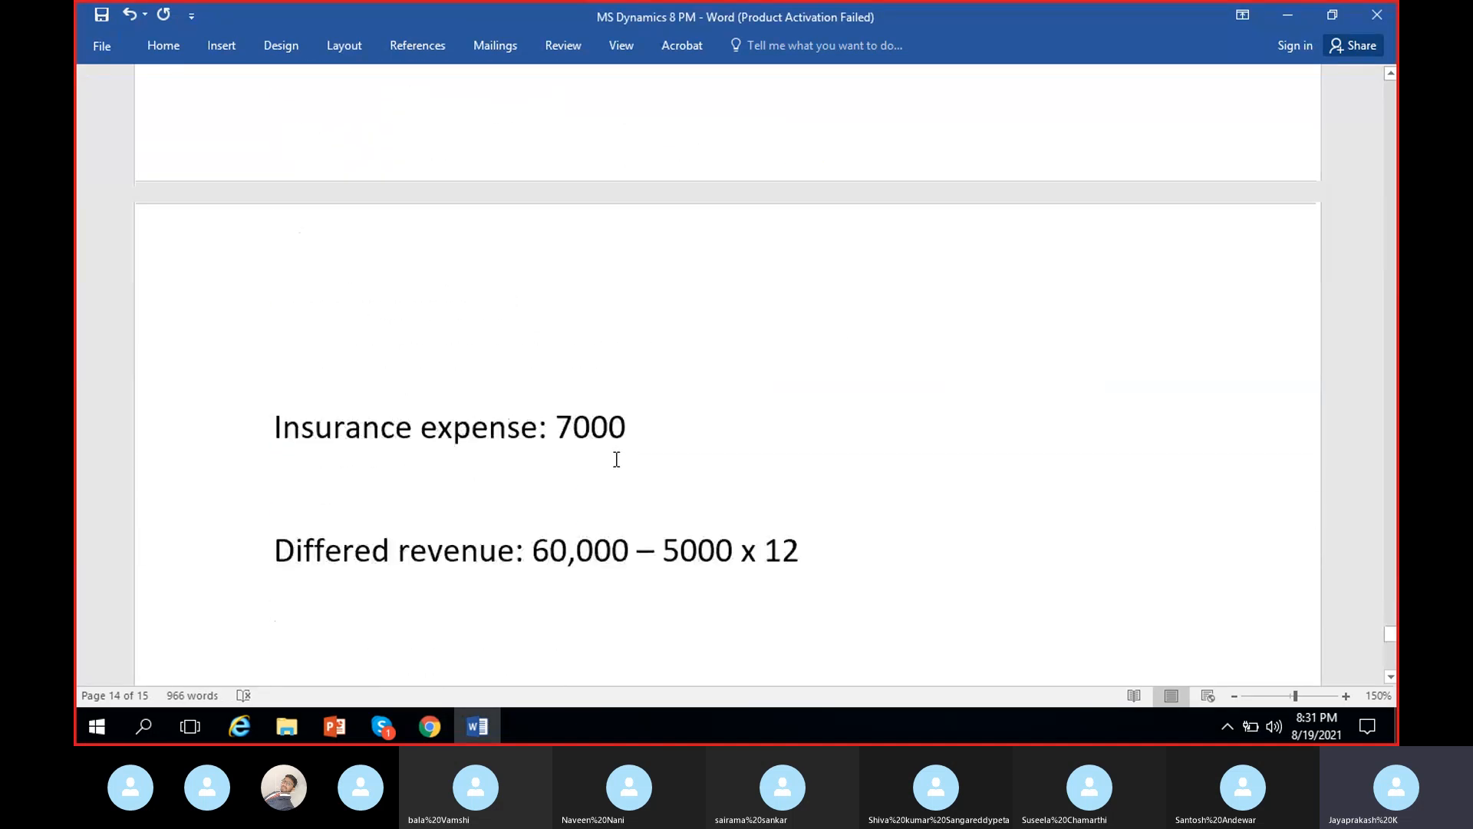
left_click(479, 725)
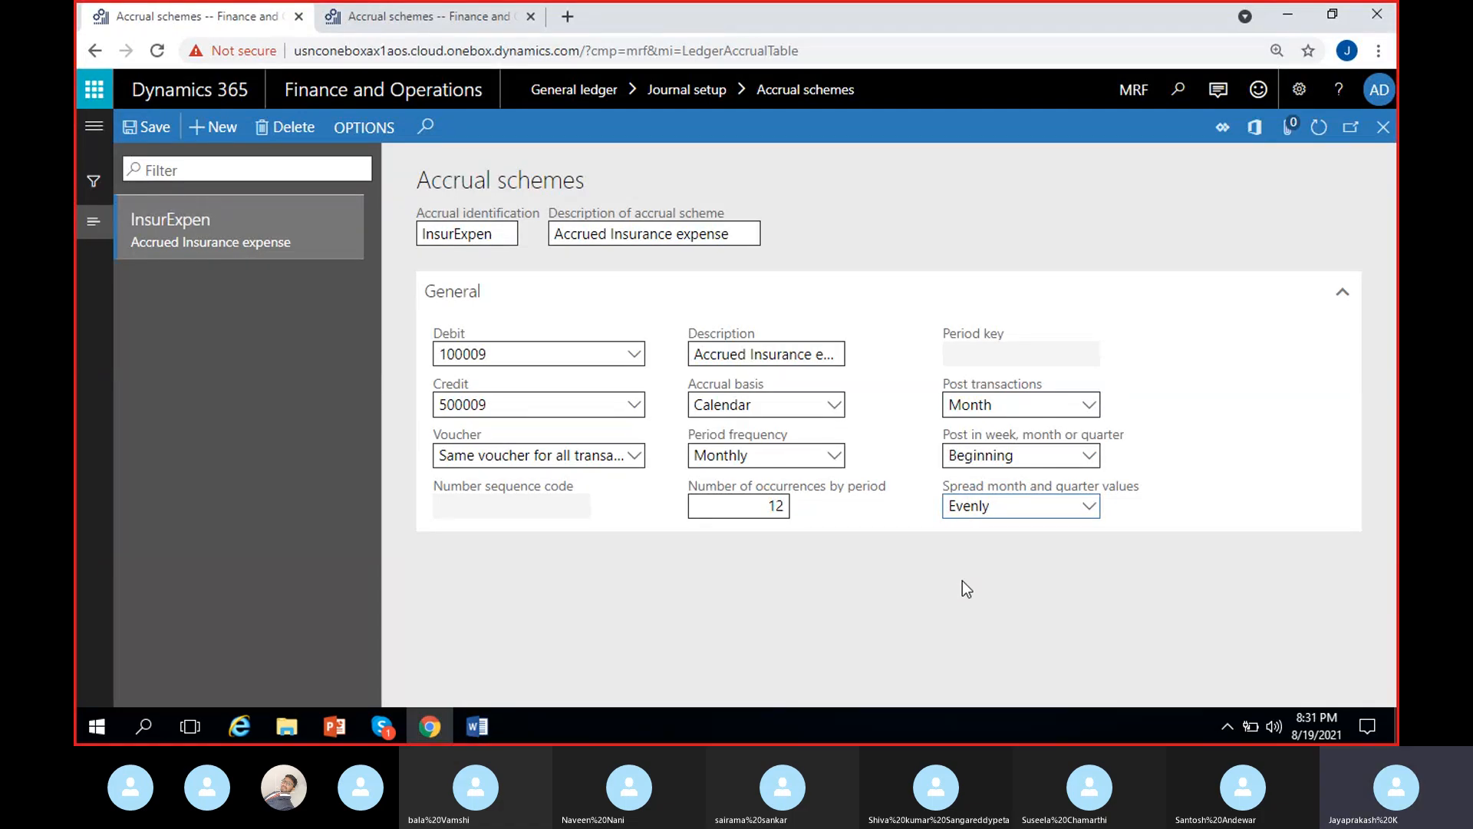
- Keep Evenly as the spread option for month and quarter values and save the InsurExpen accrual scheme
left_click(1086, 508)
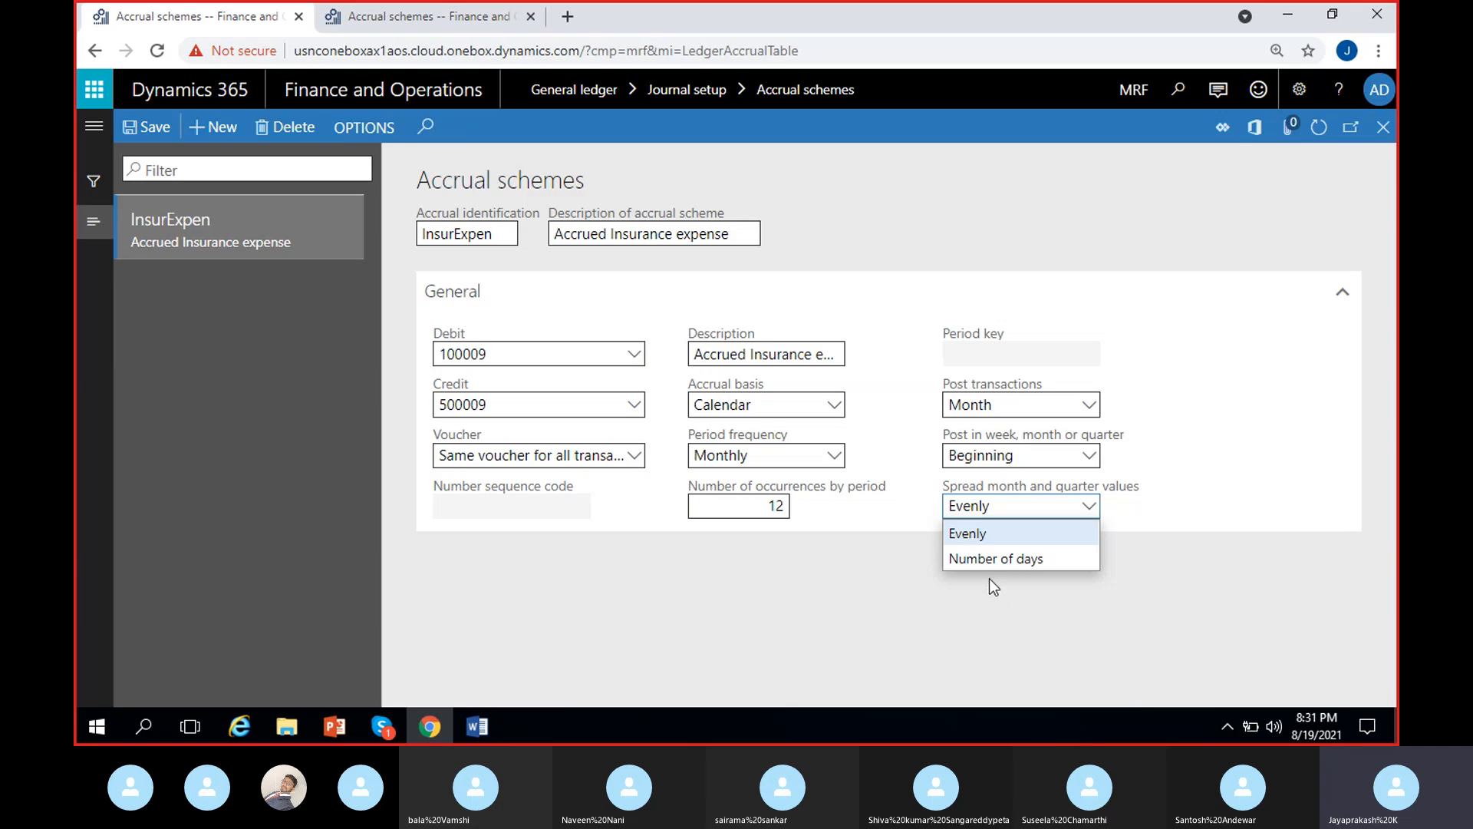
left_click(996, 535)
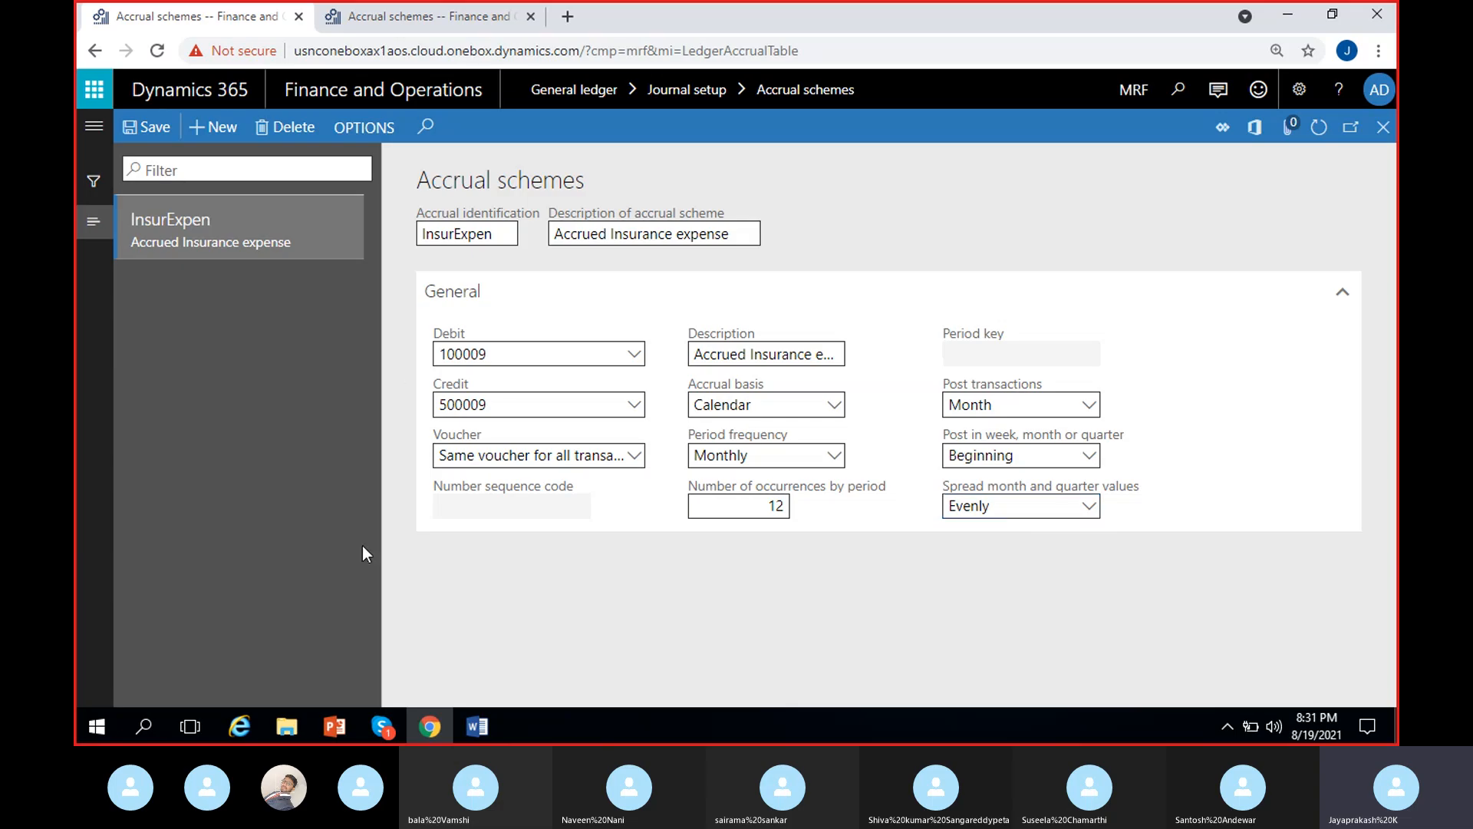
left_click(146, 128)
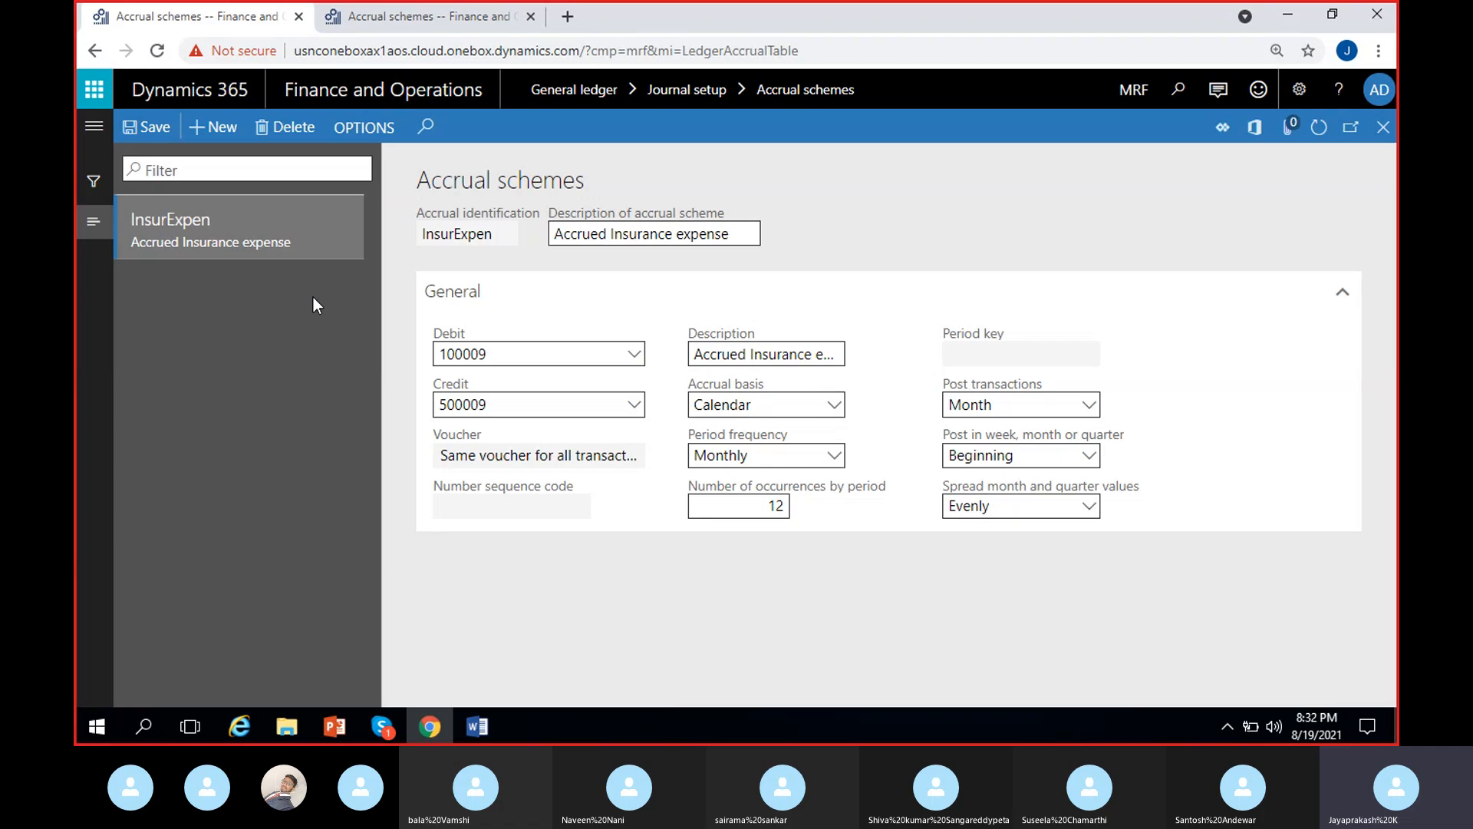
left_click(152, 135)
- In the second browser tab, close the Accrual schemes page and switch the company to MRF
left_click(427, 19)
left_click(1127, 92)
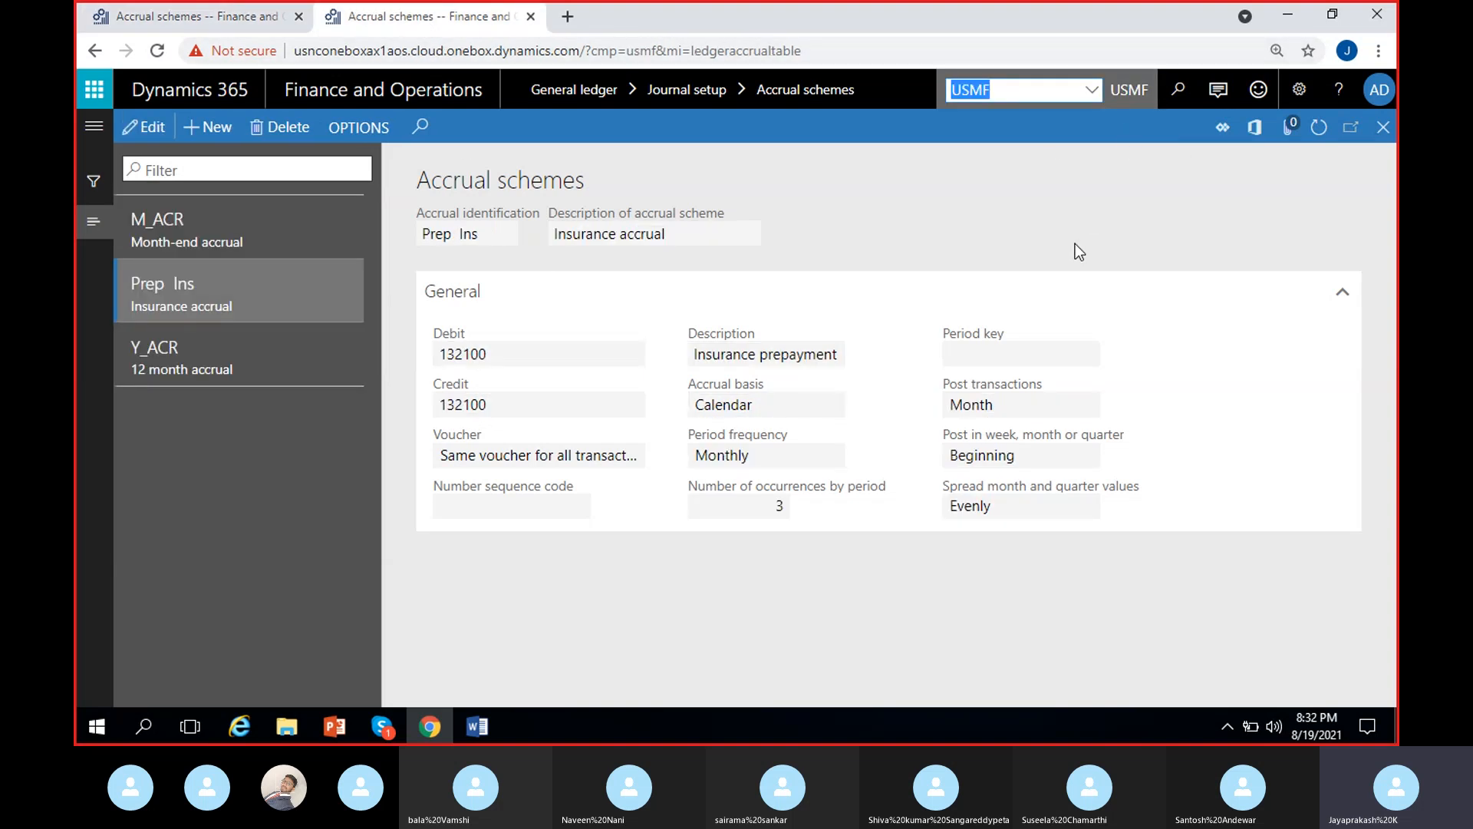
left_click(1384, 128)
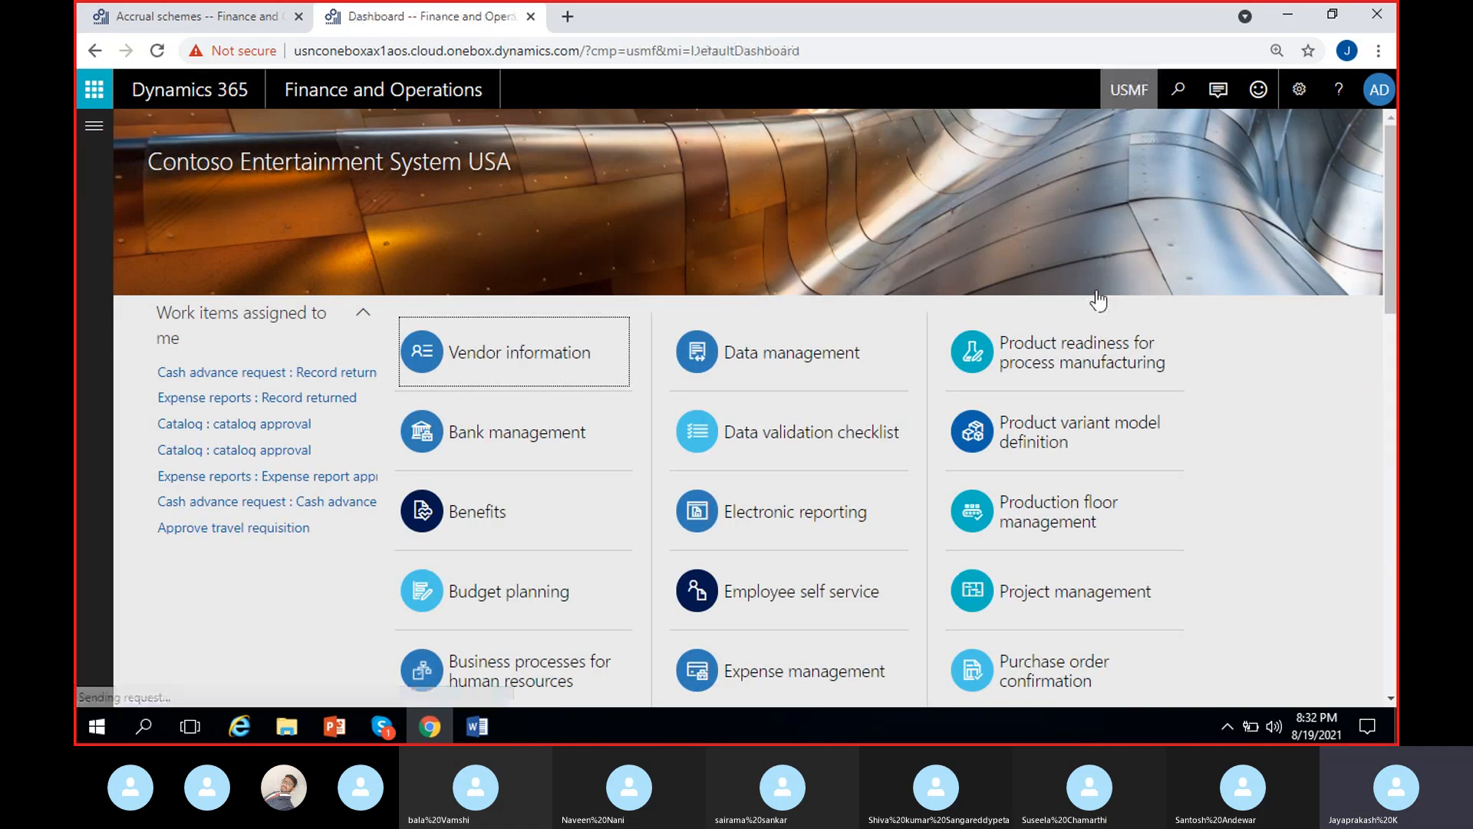
type("MRF")
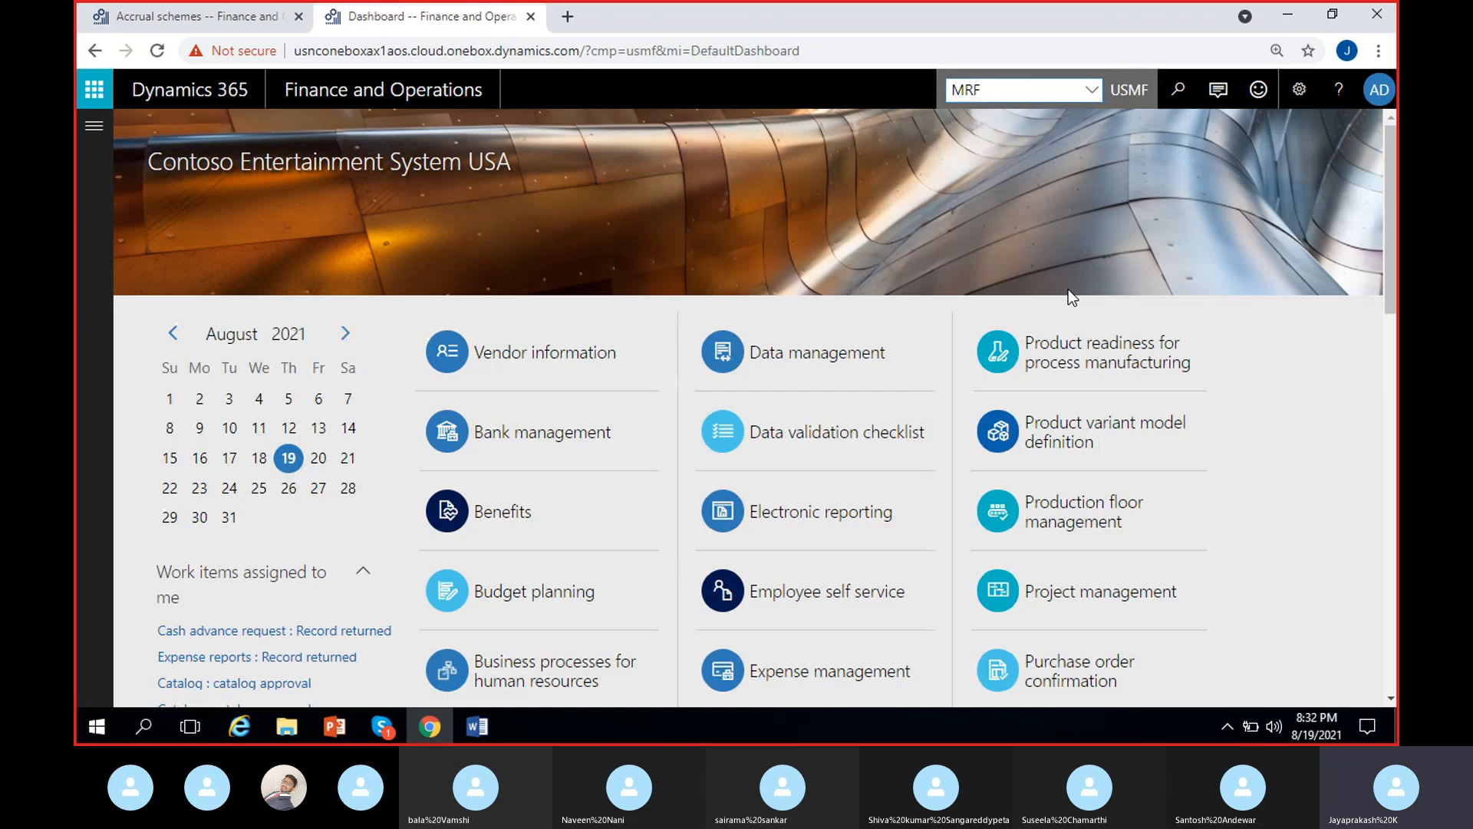
key("Return")
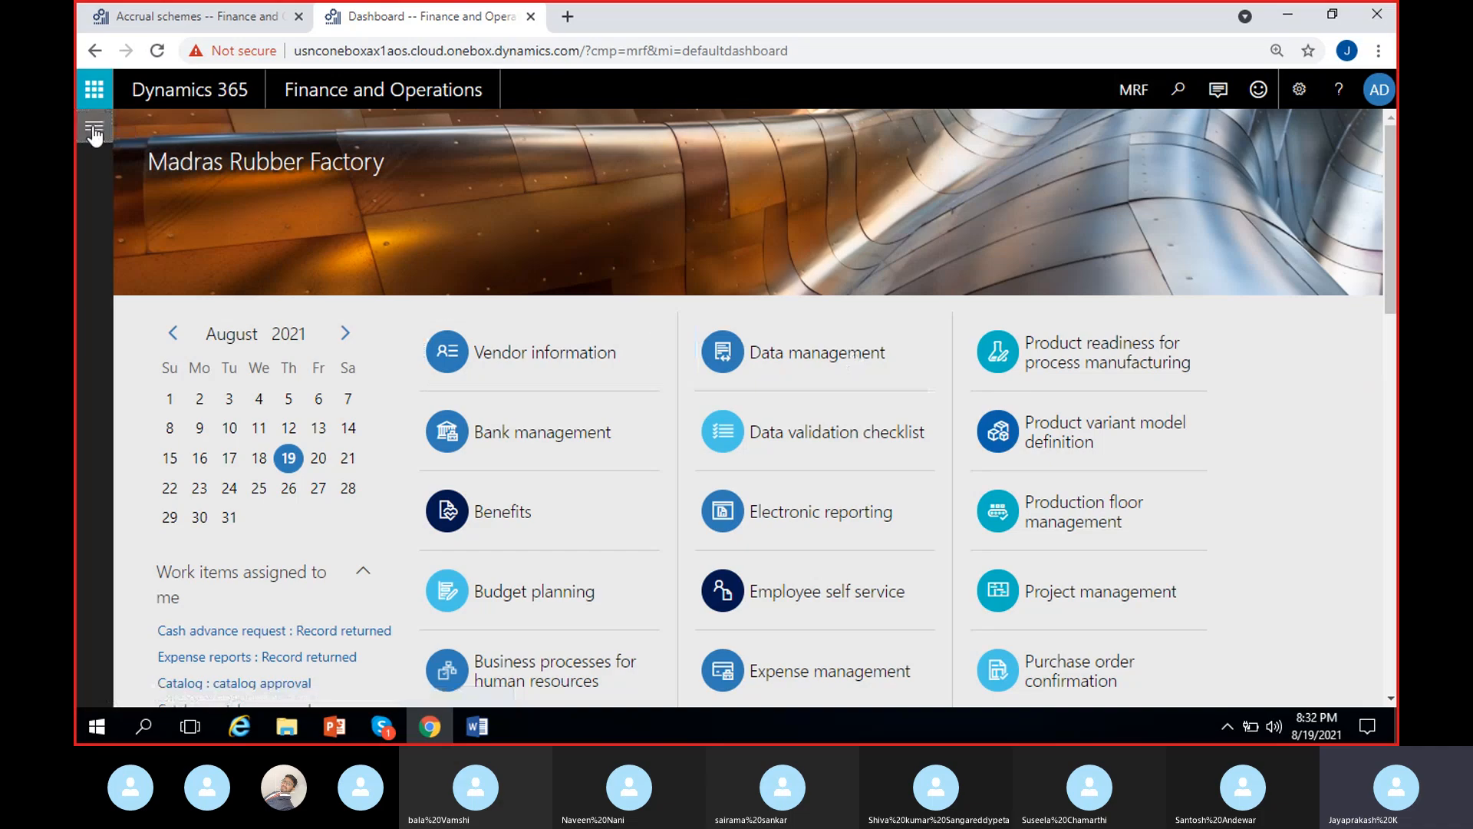
- Open the General journals page of the General ledger module
left_click(94, 132)
left_click(196, 429)
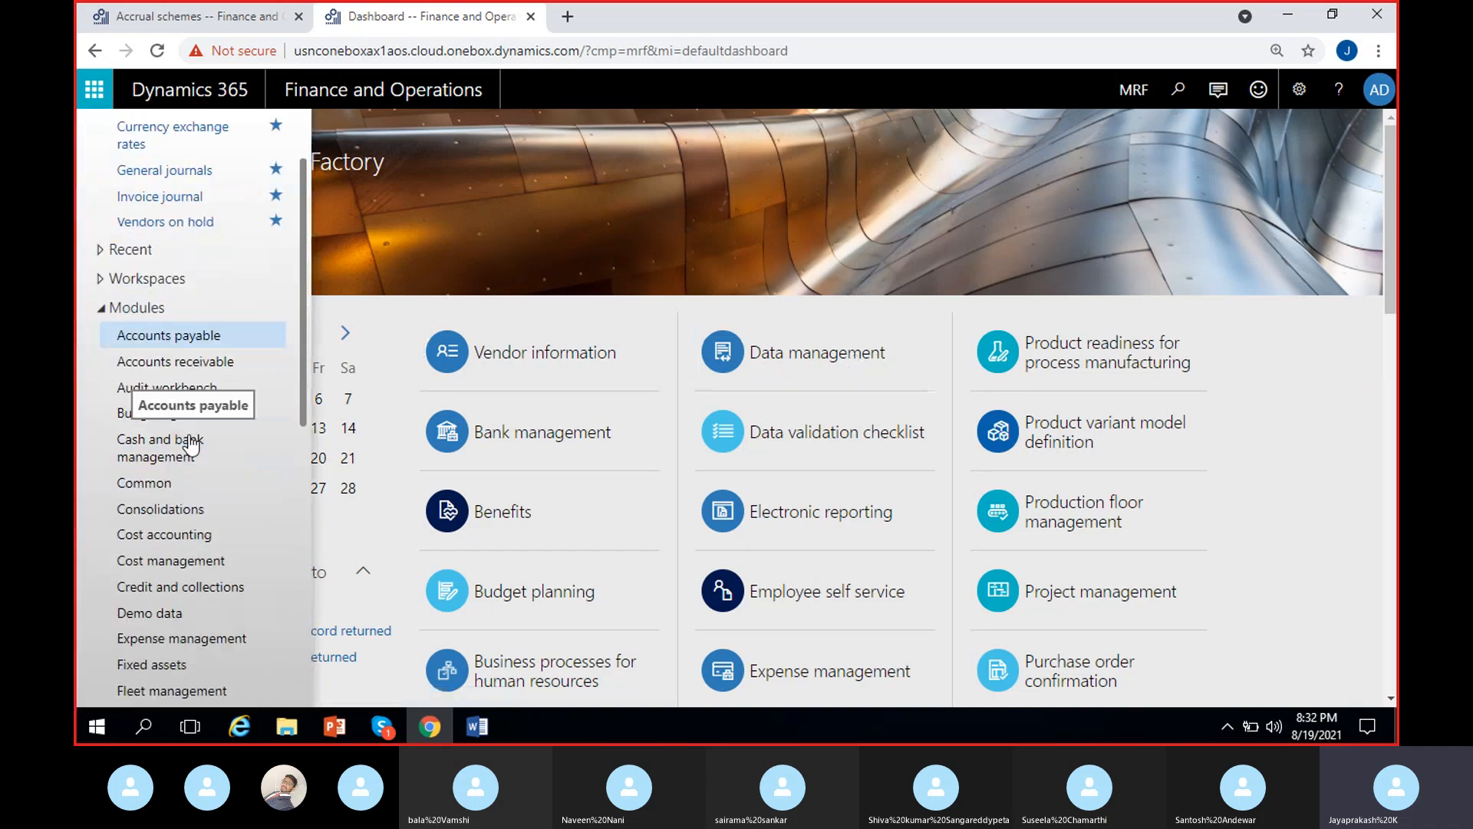
scroll(192, 445, "down", 1)
left_click(179, 622)
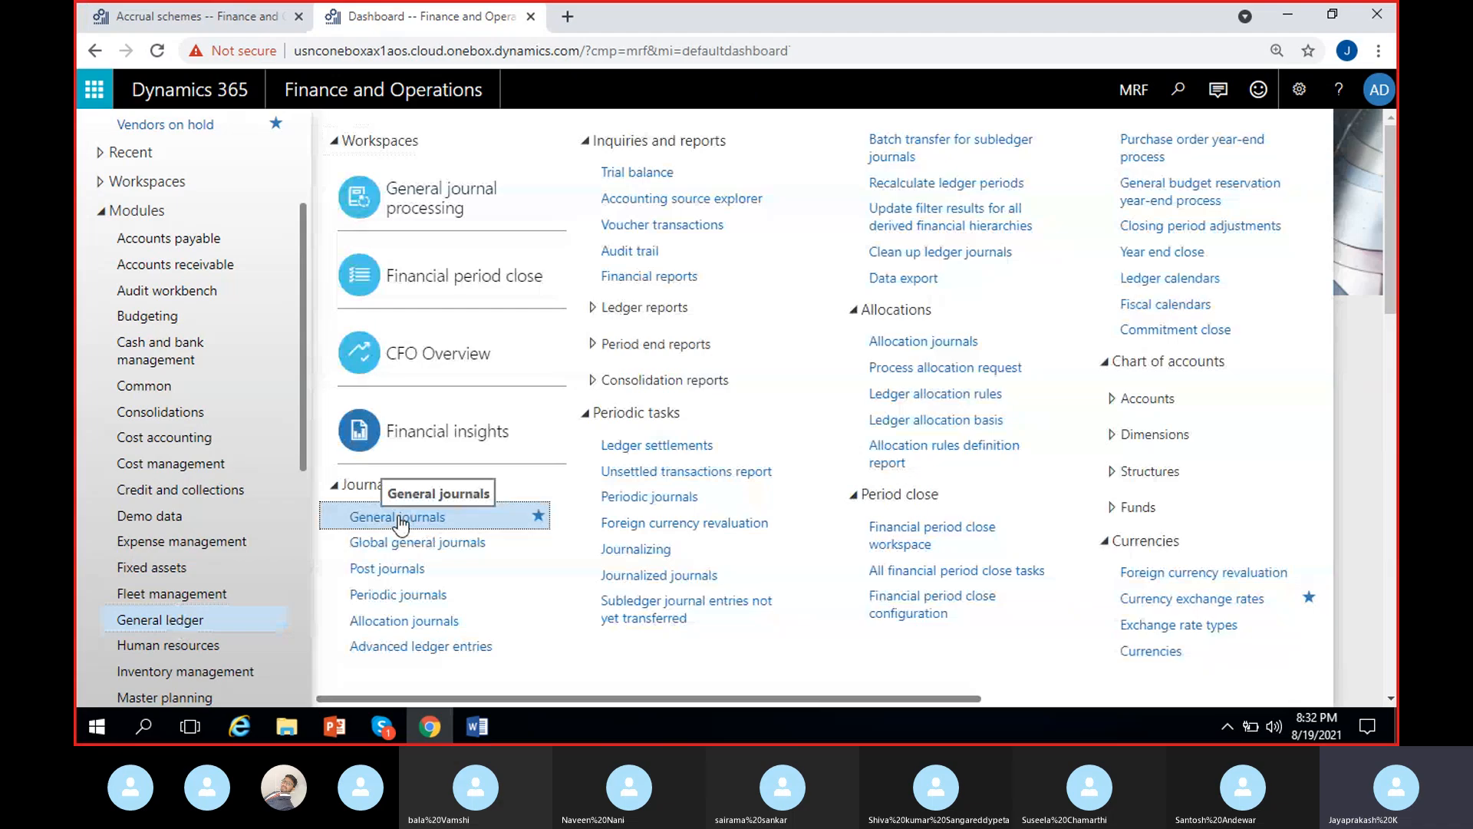
left_click(398, 516)
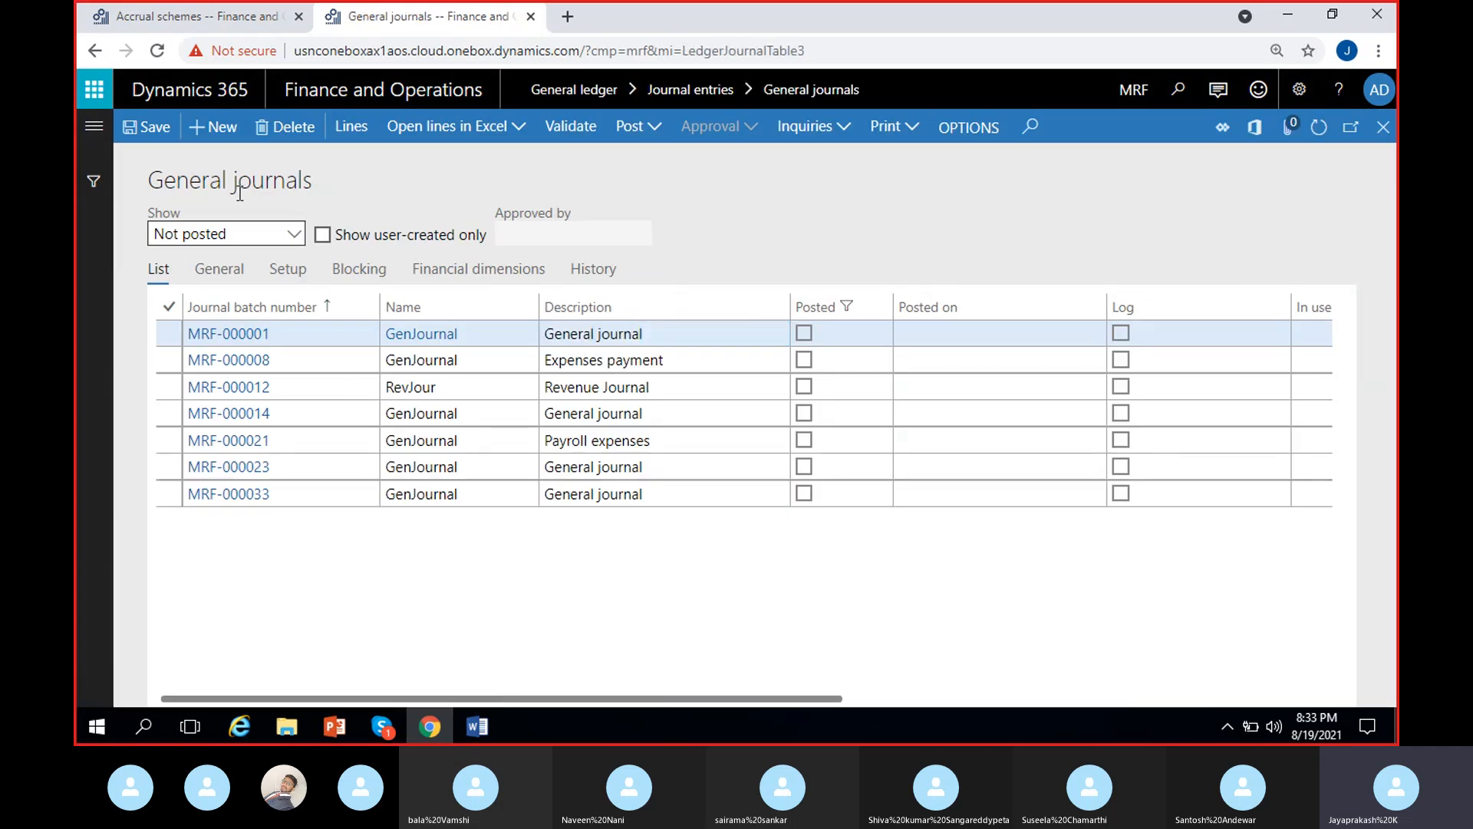
- Create a new general journal with the name GenJournal and the description "Insurance expenses - 2021"
left_click(220, 135)
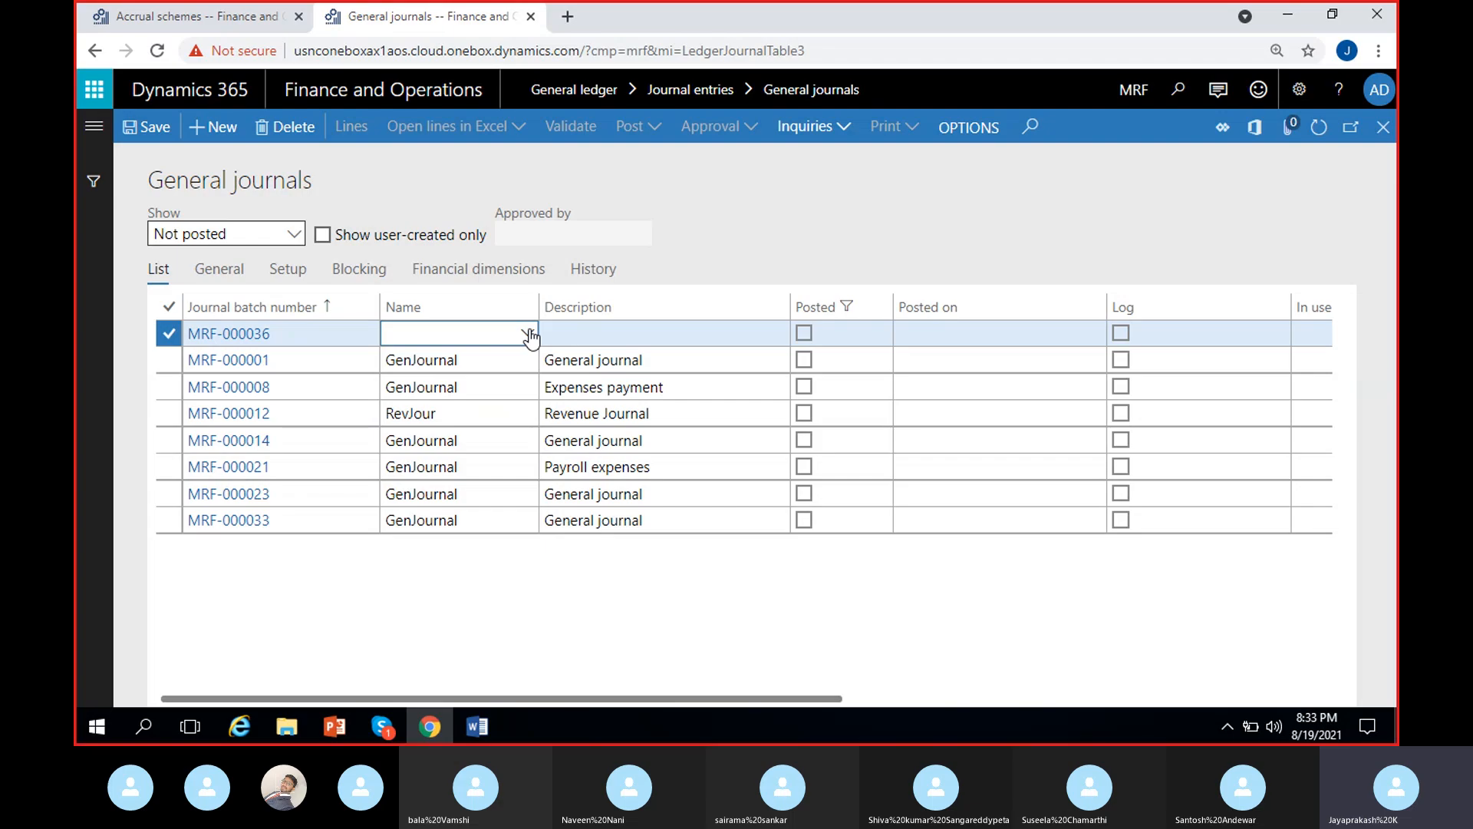
left_click(528, 333)
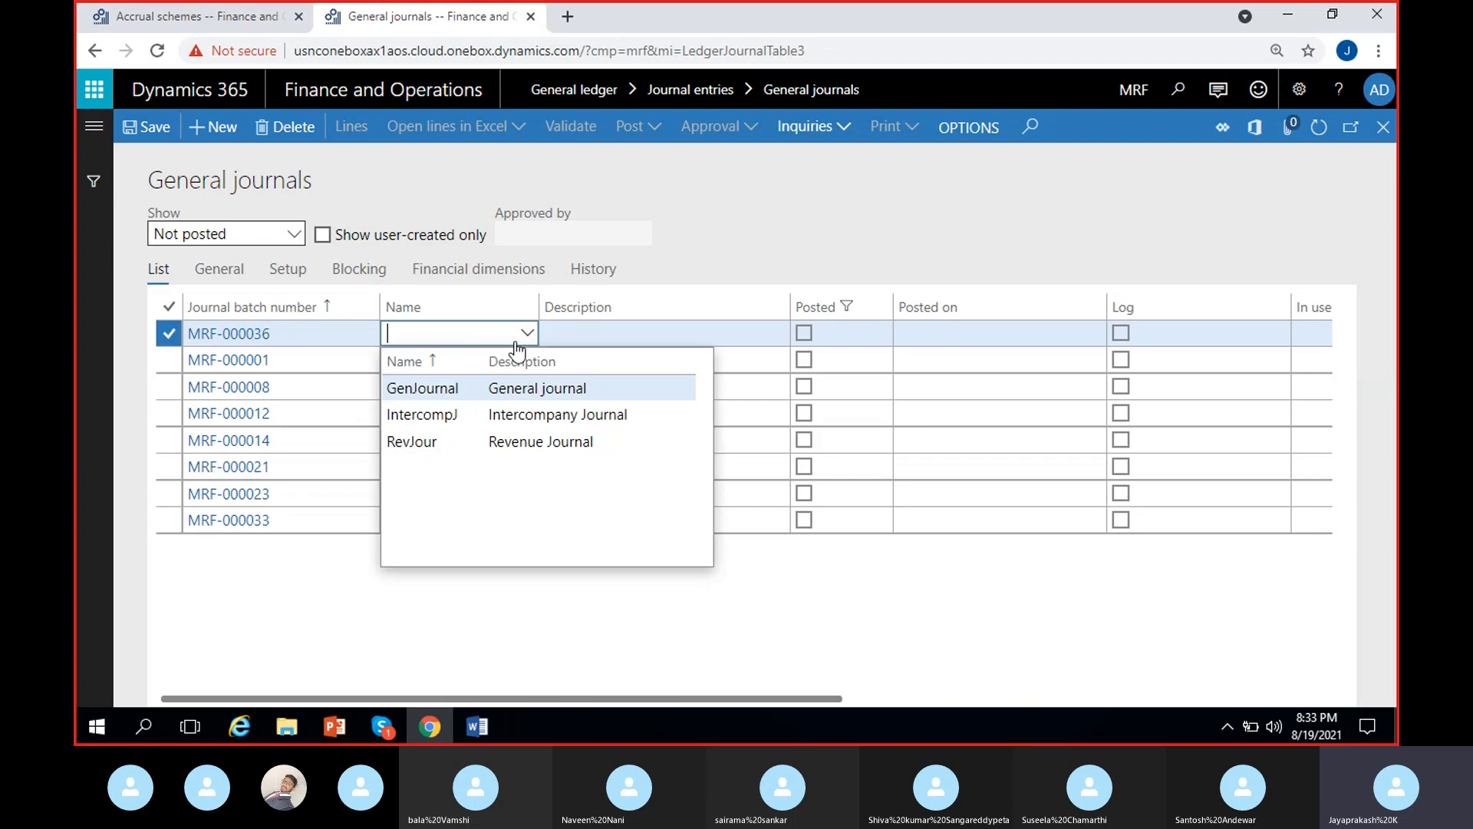
left_click(610, 331)
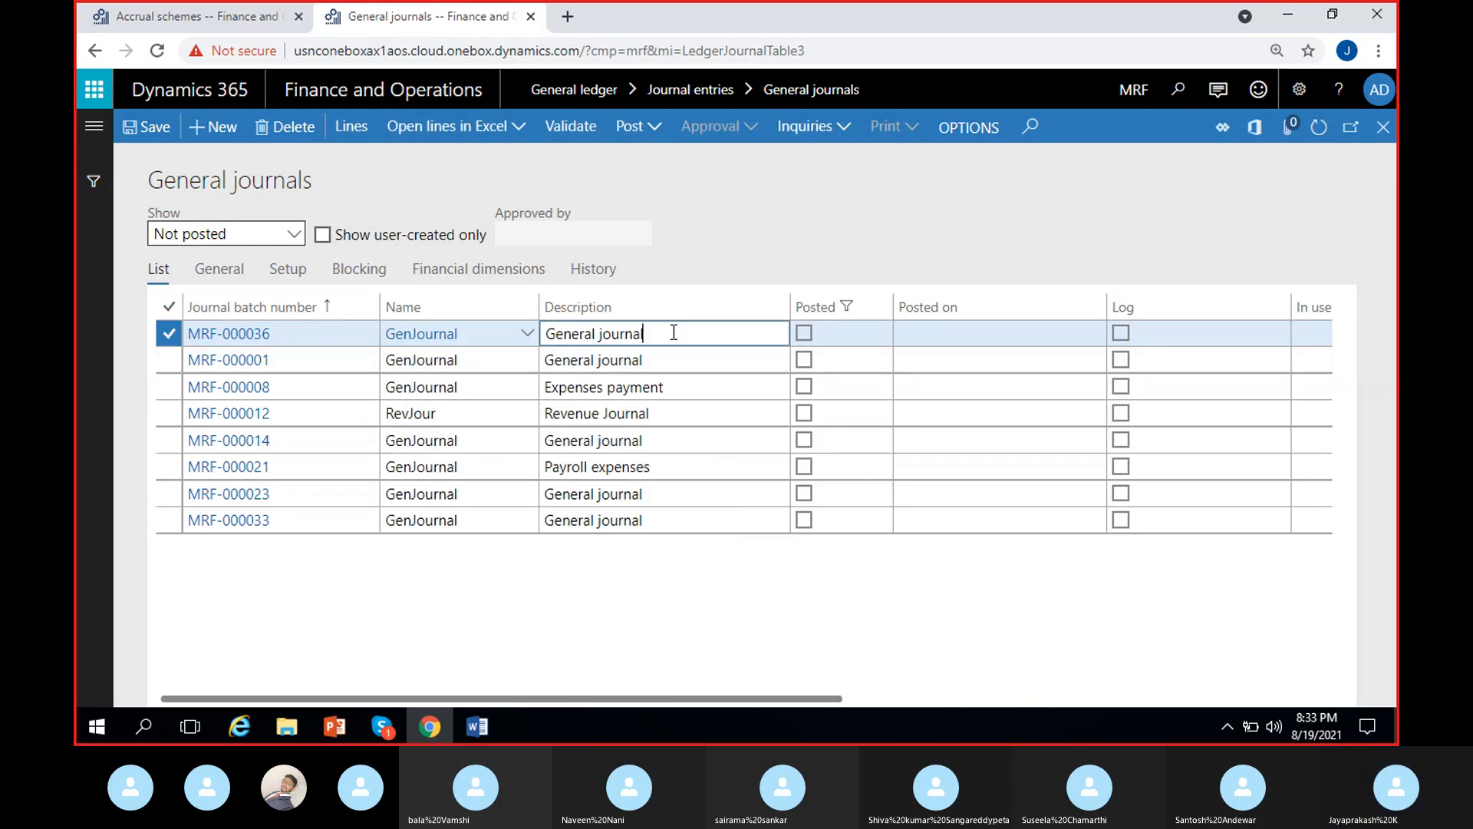
key("BackSpace")
key("BackSpace")
key("BackSpace")
key("BackSpace")
key("BackSpace")
key("BackSpace")
key("BackSpace")
key("BackSpace")
key("BackSpace")
key("BackSpace")
key("BackSpace")
key("BackSpace")
key("BackSpace")
key("BackSpace")
key("BackSpace")
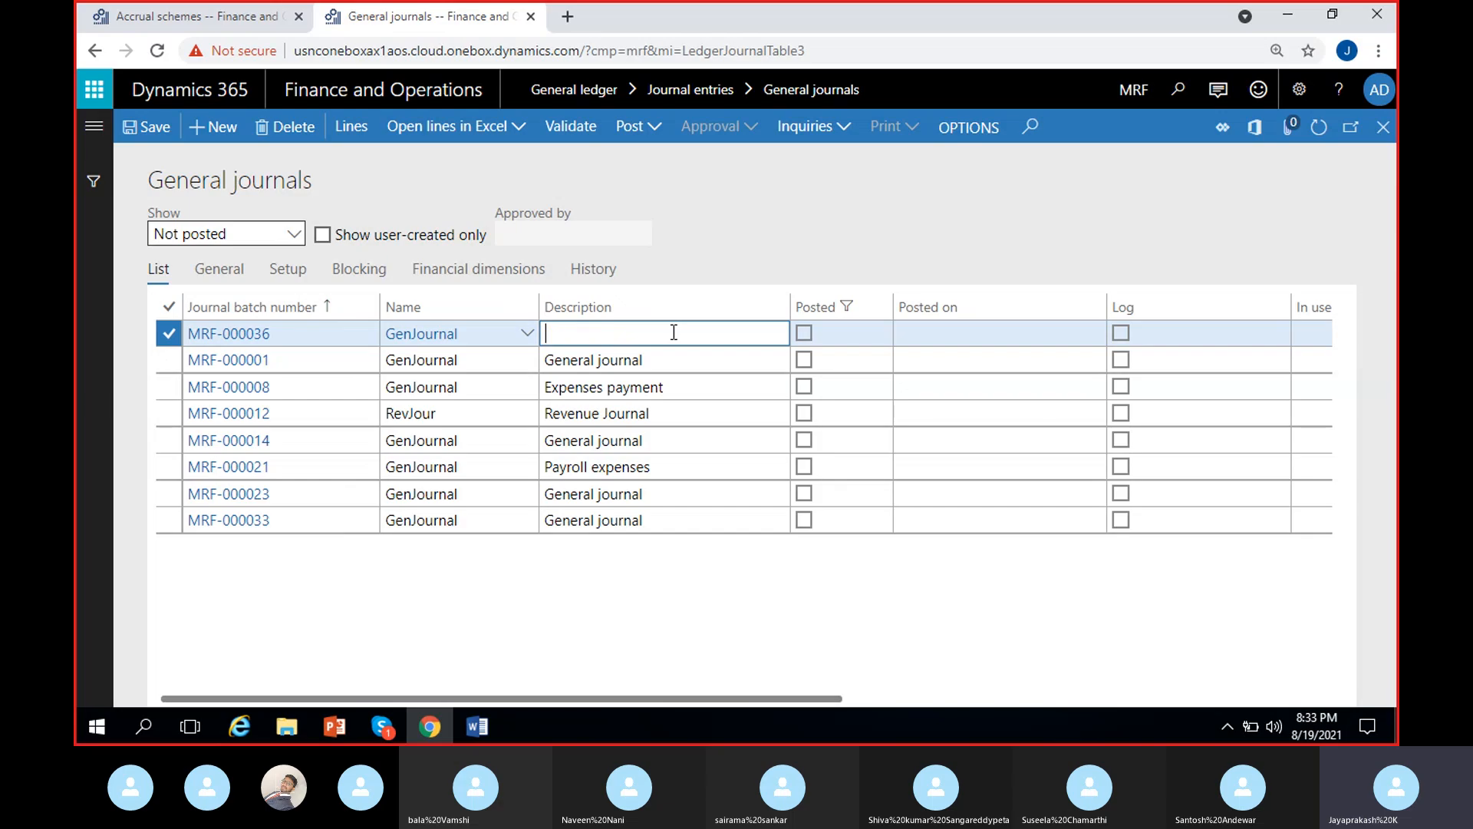
type("Insurance expenses - 2021")
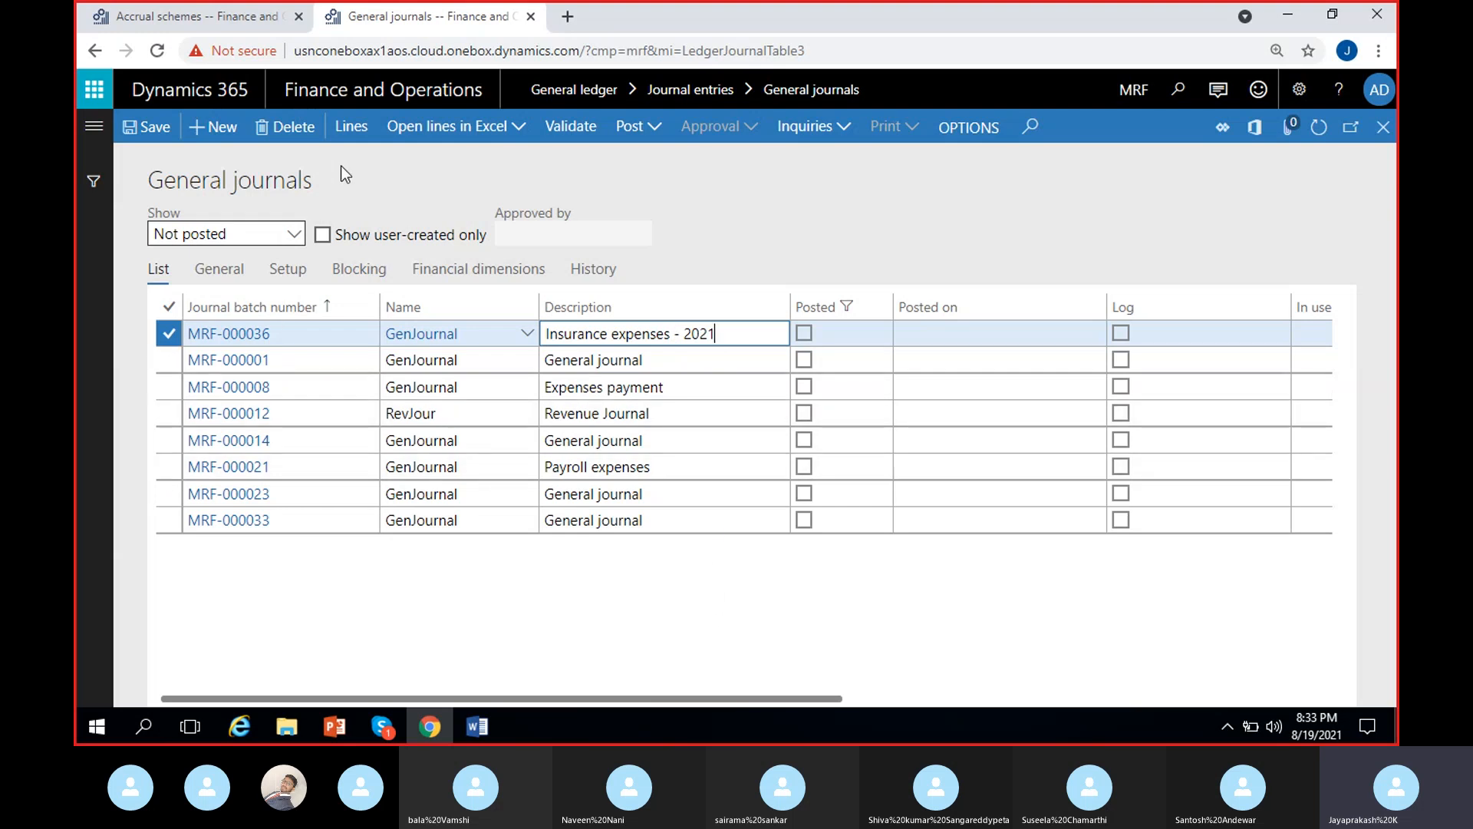
- Open the new journal's lines and set the first line's ledger account to 500009, Insurance expenses
left_click(347, 132)
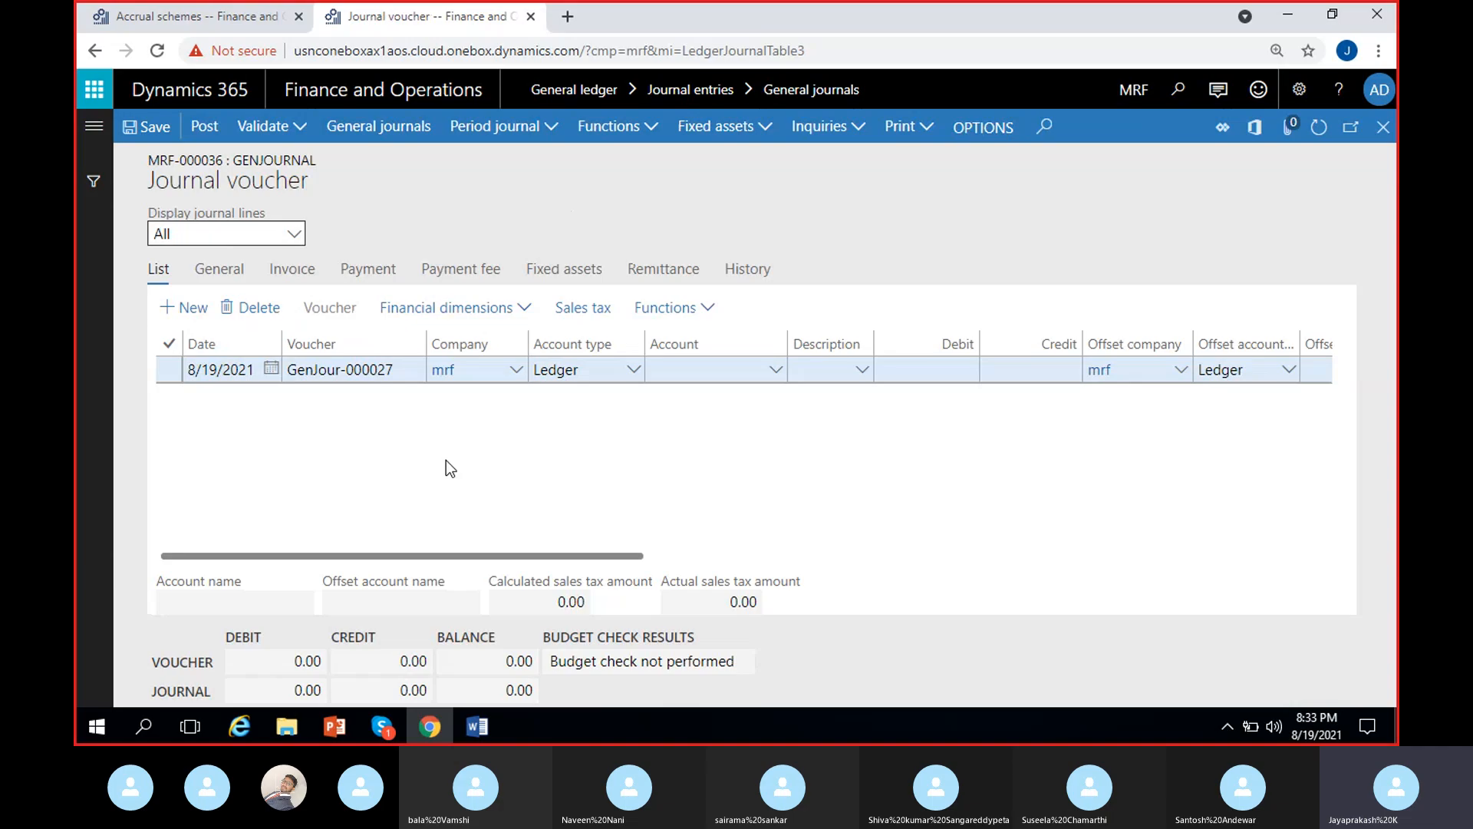
left_click(704, 373)
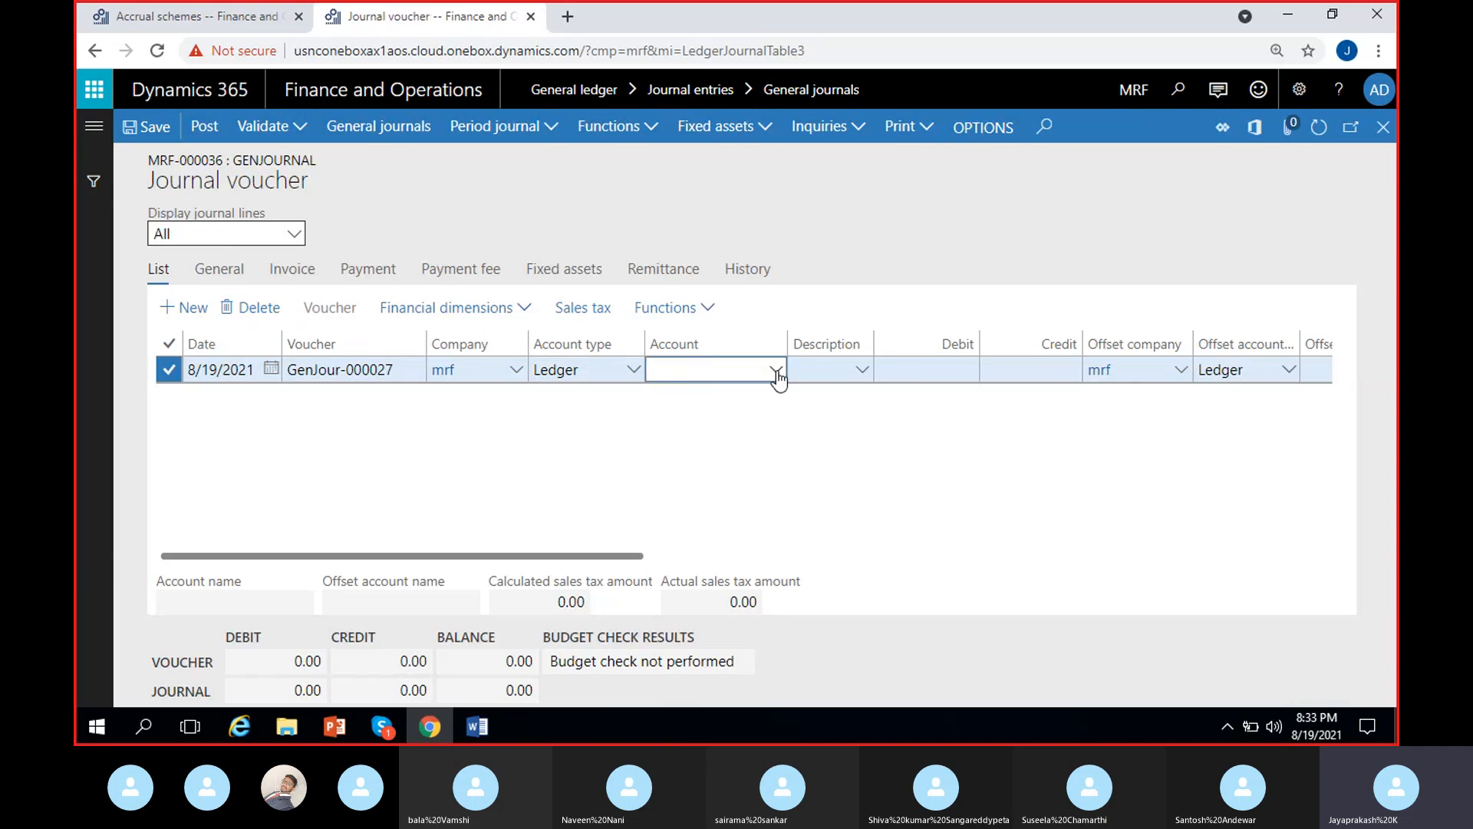
type("ins")
left_click(775, 371)
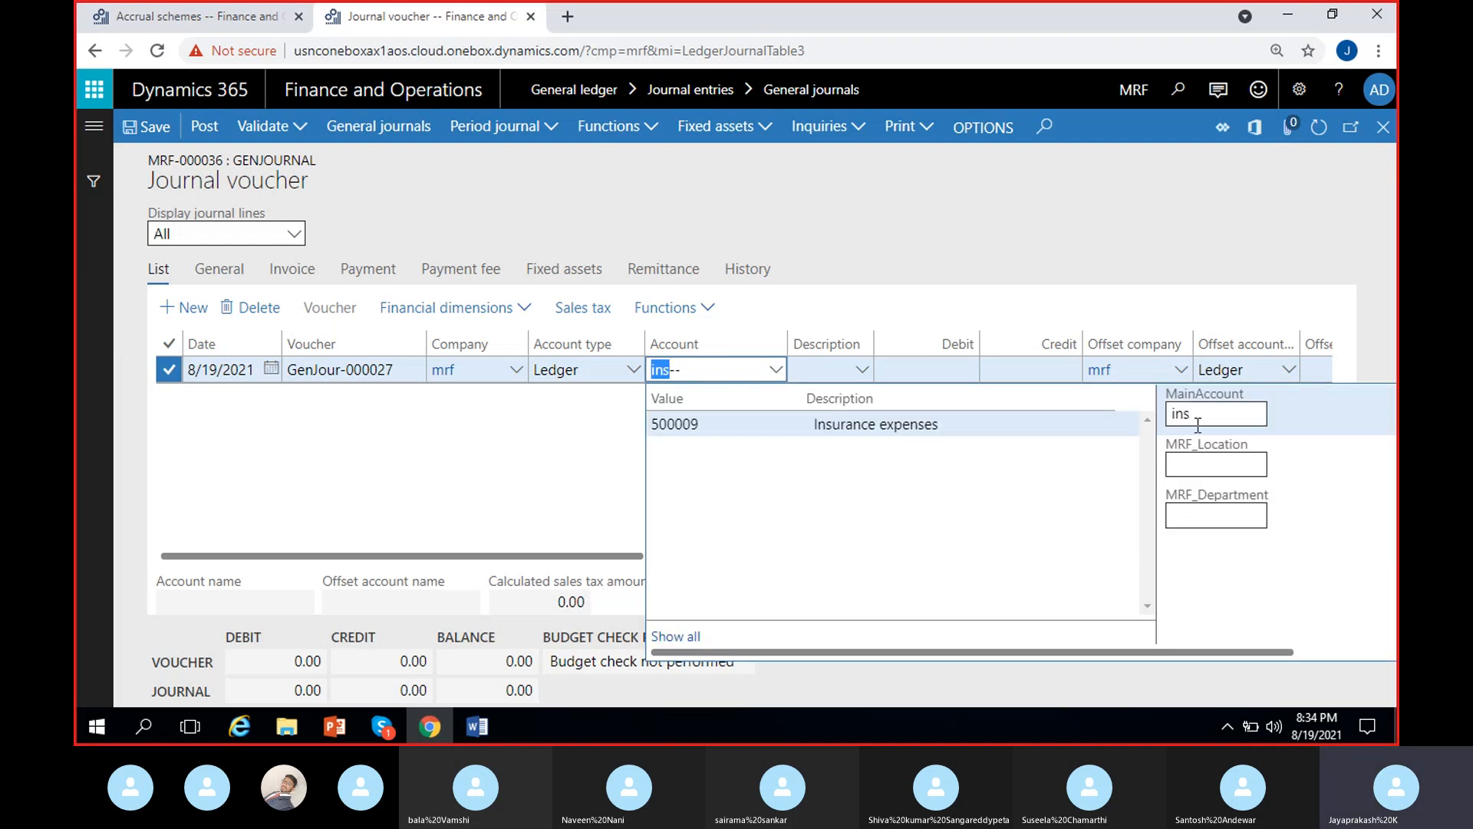
left_click(860, 424)
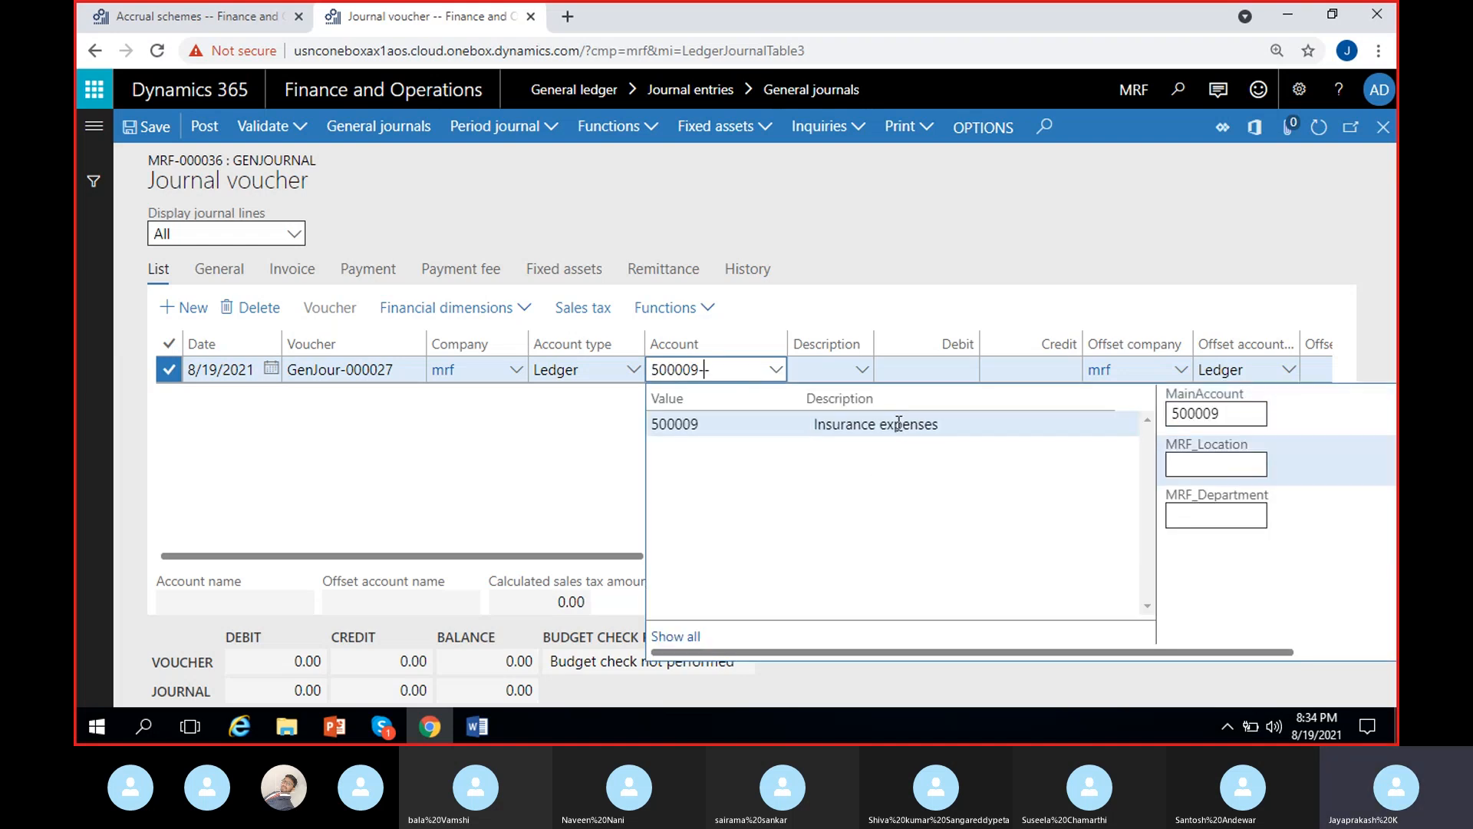
left_click(615, 477)
- Enter a debit amount of 60000 on the insurance expenses line
left_click(938, 369)
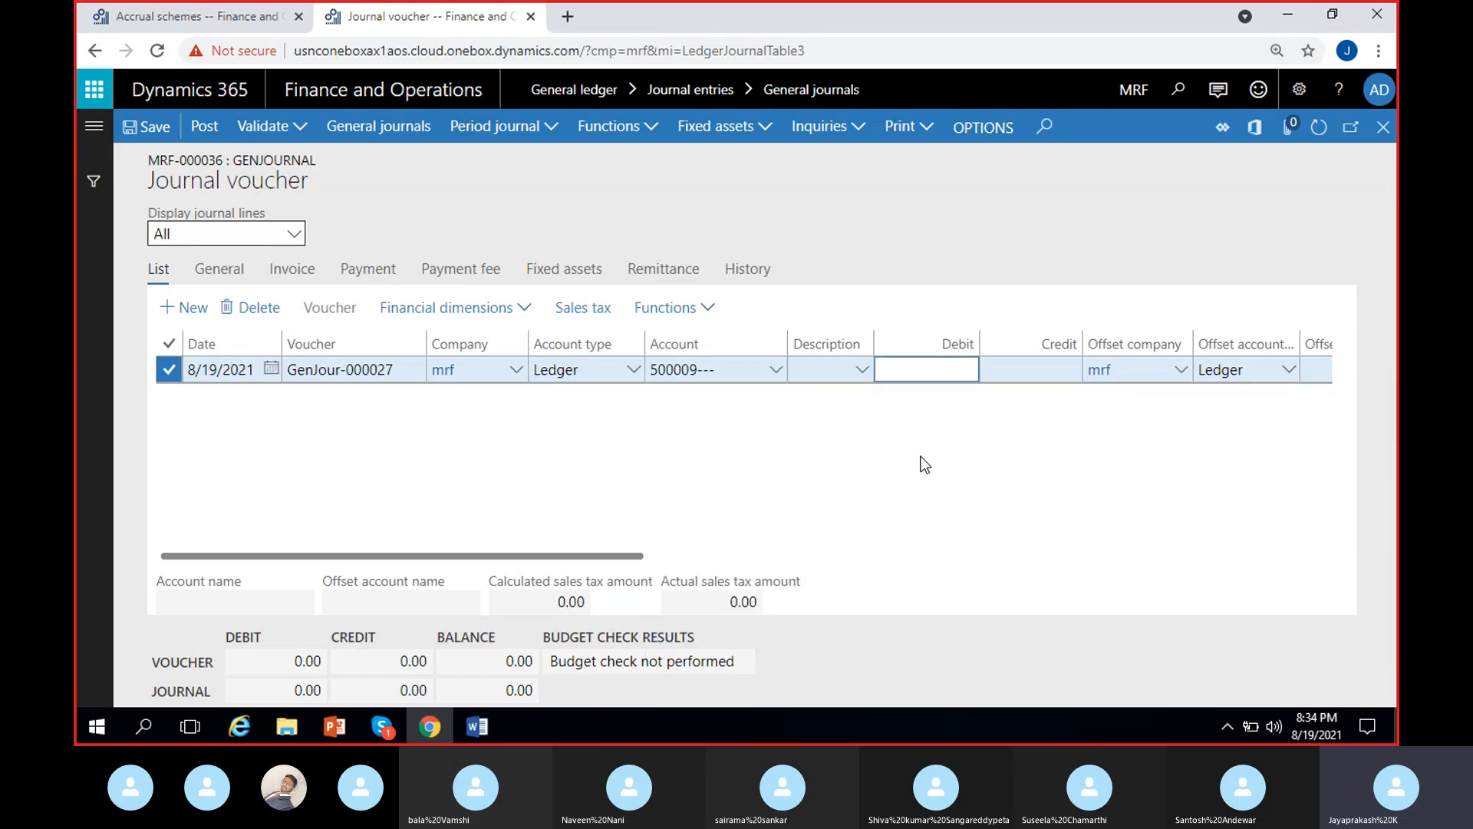
type("60000")
left_click(780, 463)
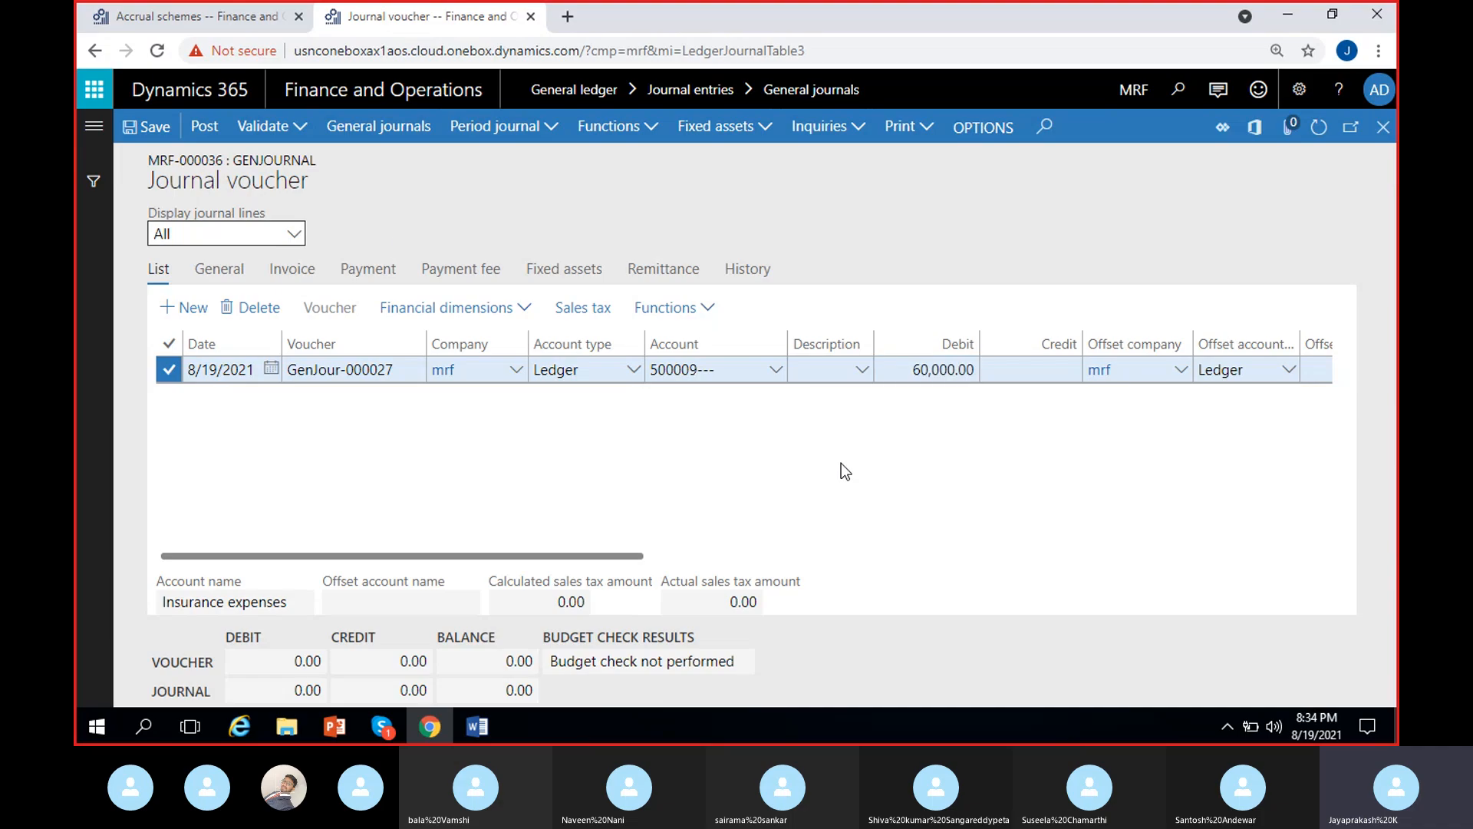
- Set the line's offset account to 100009, matching the accrual scheme's debit account, and narrow the Account and Voucher columns
left_click(235, 18)
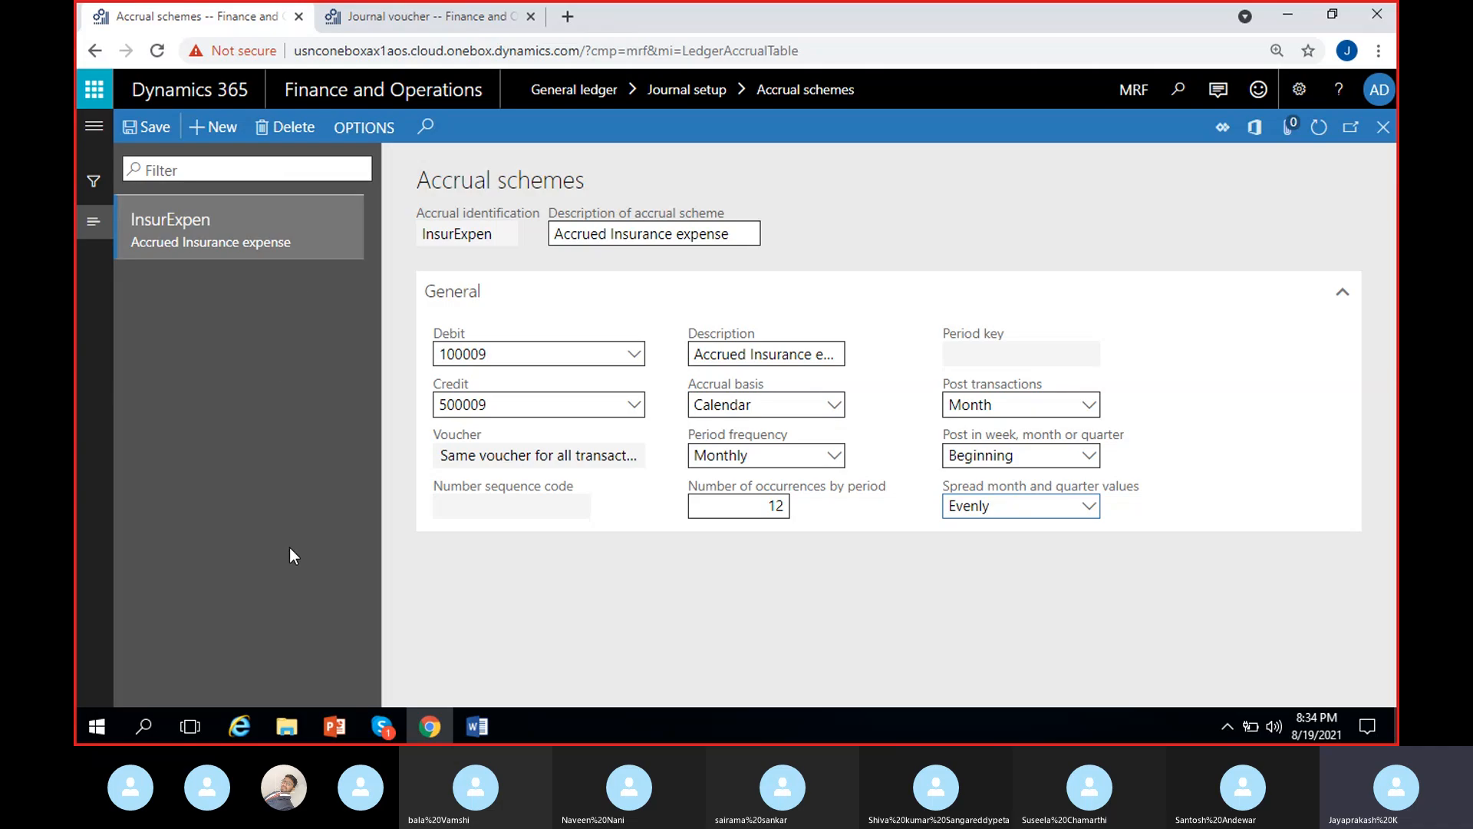
left_click(382, 16)
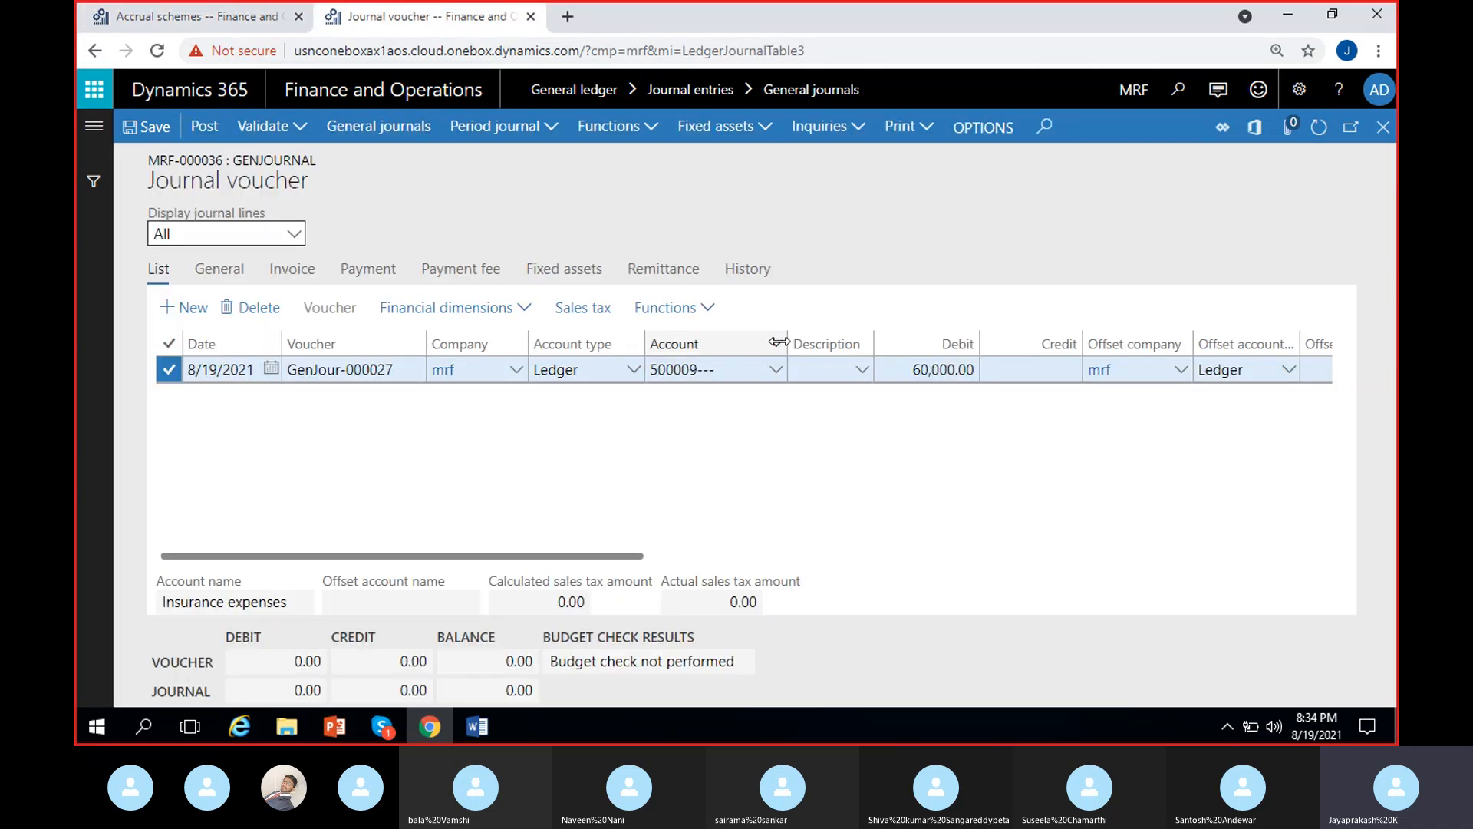
left_click_drag(782, 343, 760, 341)
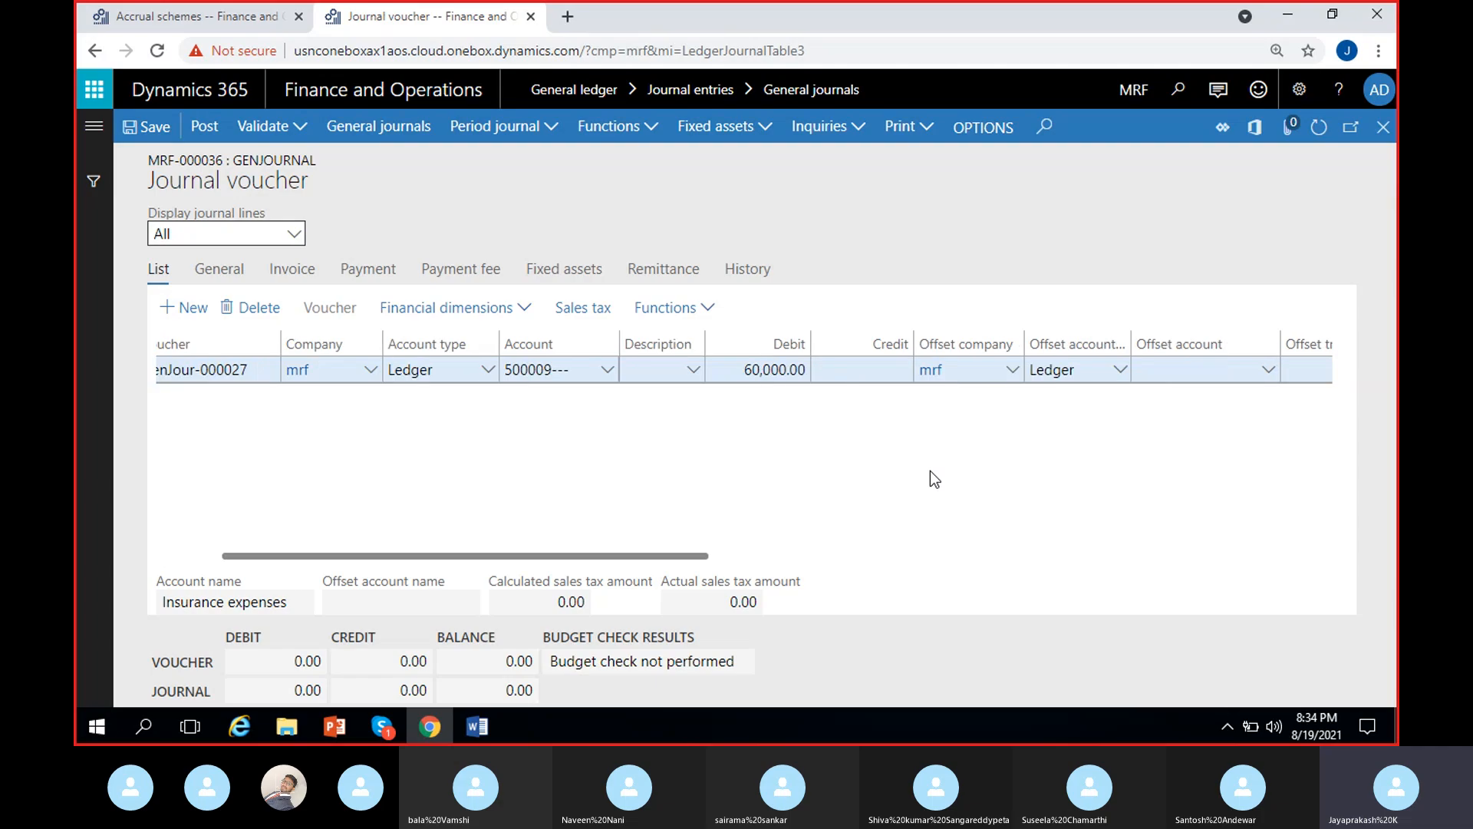
scroll(930, 471, "right", 3)
left_click(1023, 371)
left_click(964, 500)
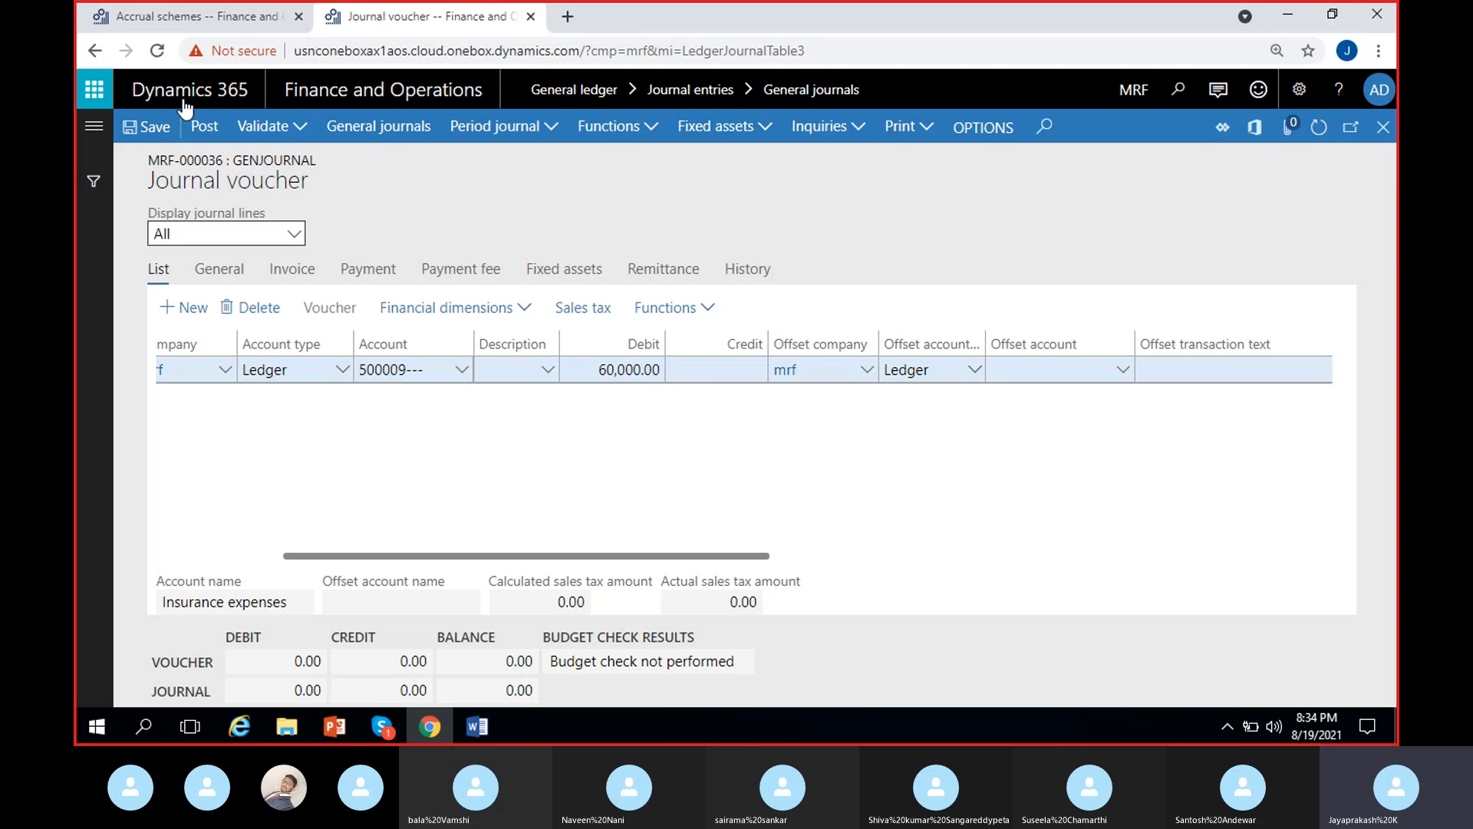
left_click(195, 16)
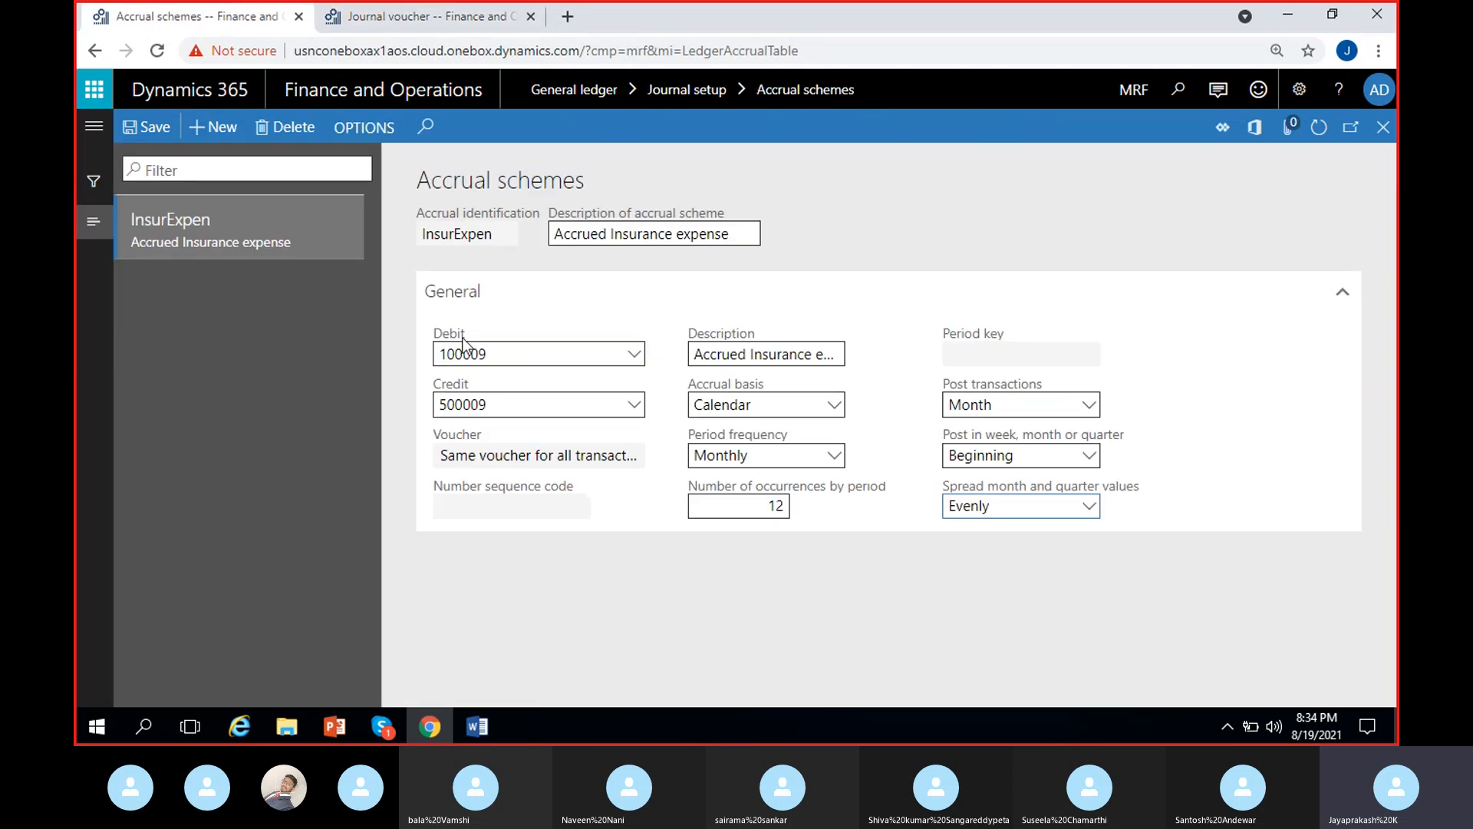
left_click(426, 16)
left_click(1045, 375)
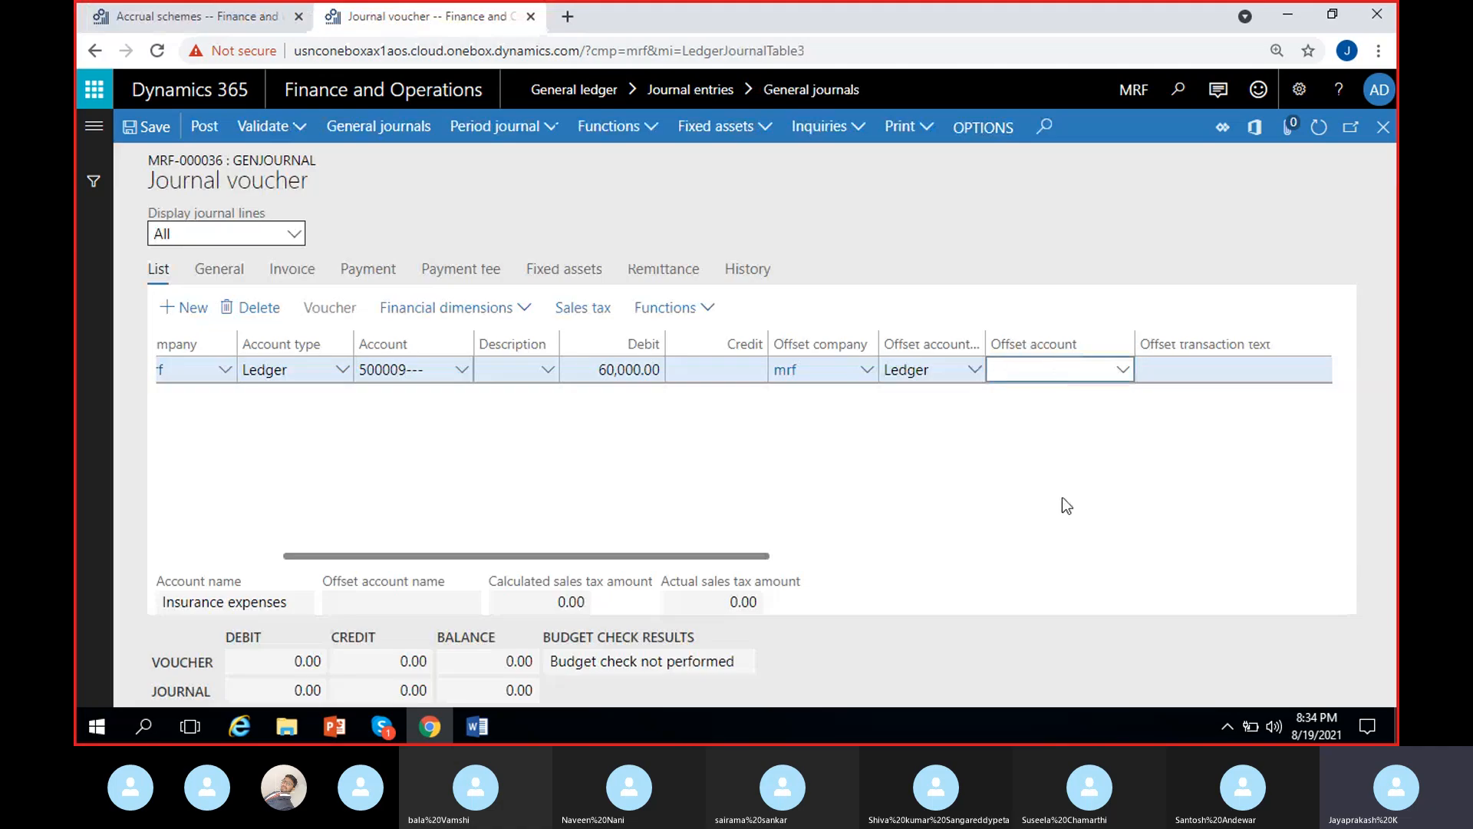
type("100009")
left_click(864, 473)
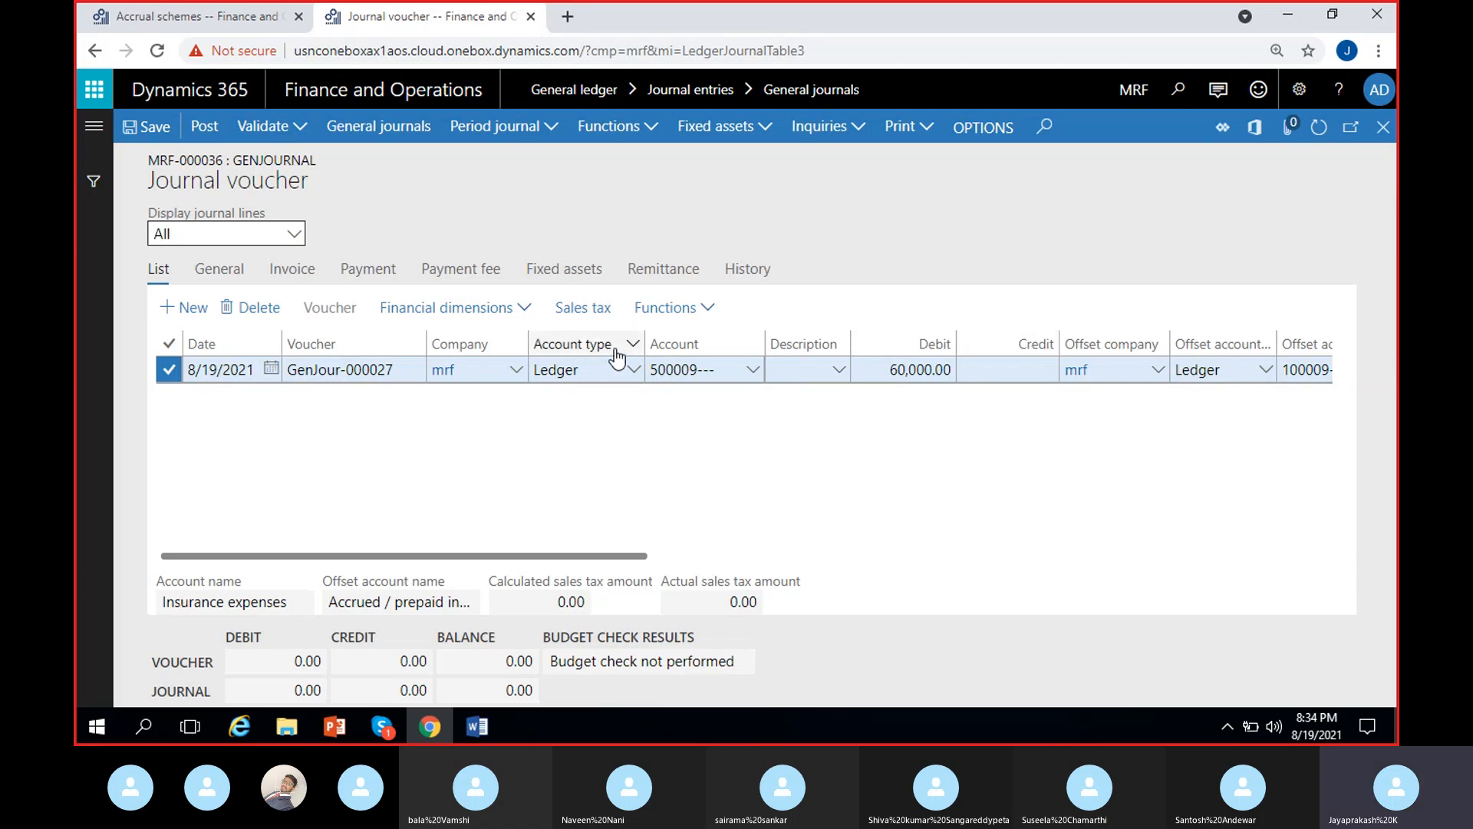
left_click_drag(424, 341, 404, 336)
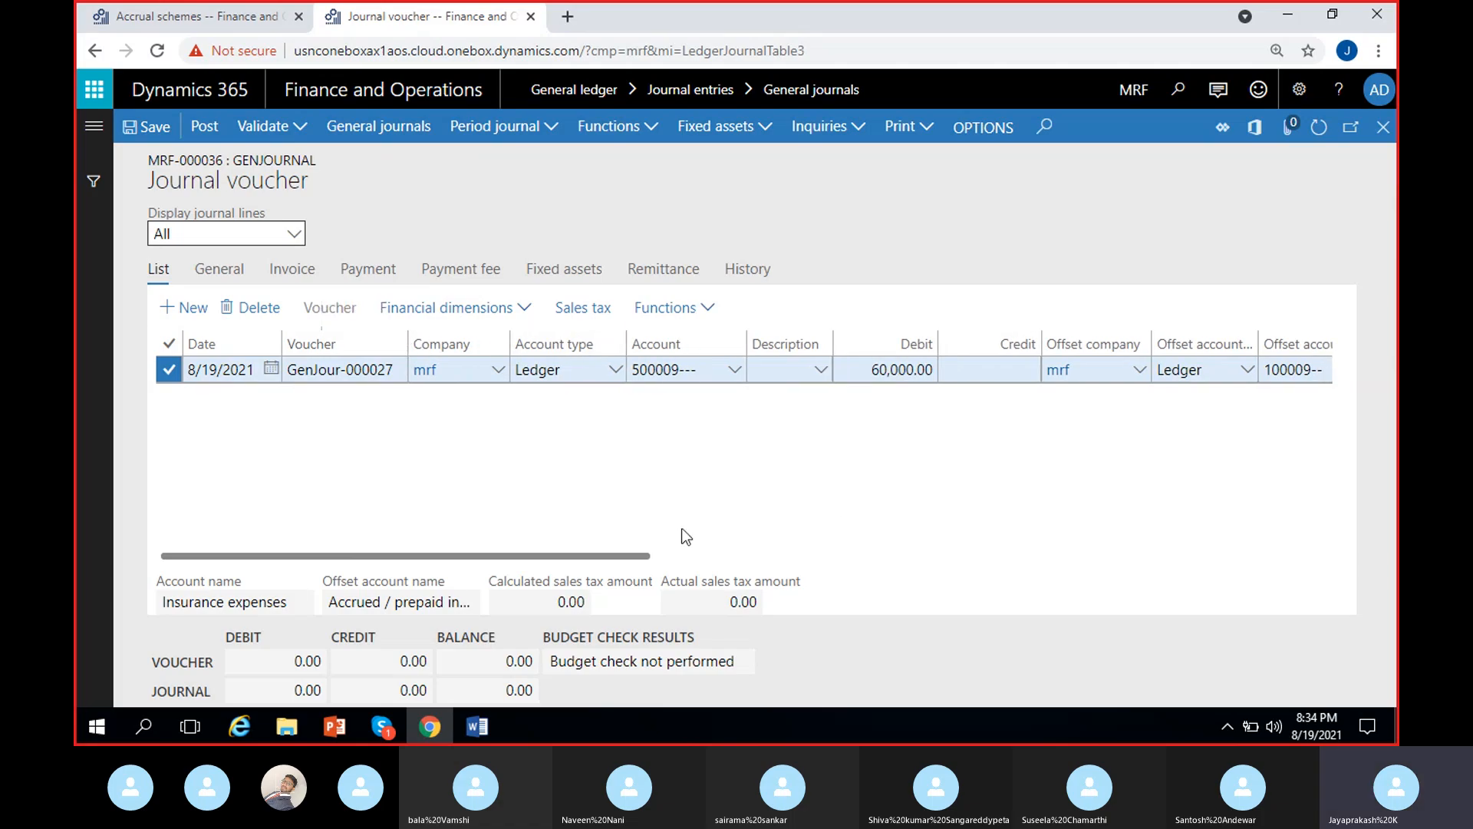
- Check the ledger account and offset account on the insurance expenses journal line
scroll(756, 482, "right", 2)
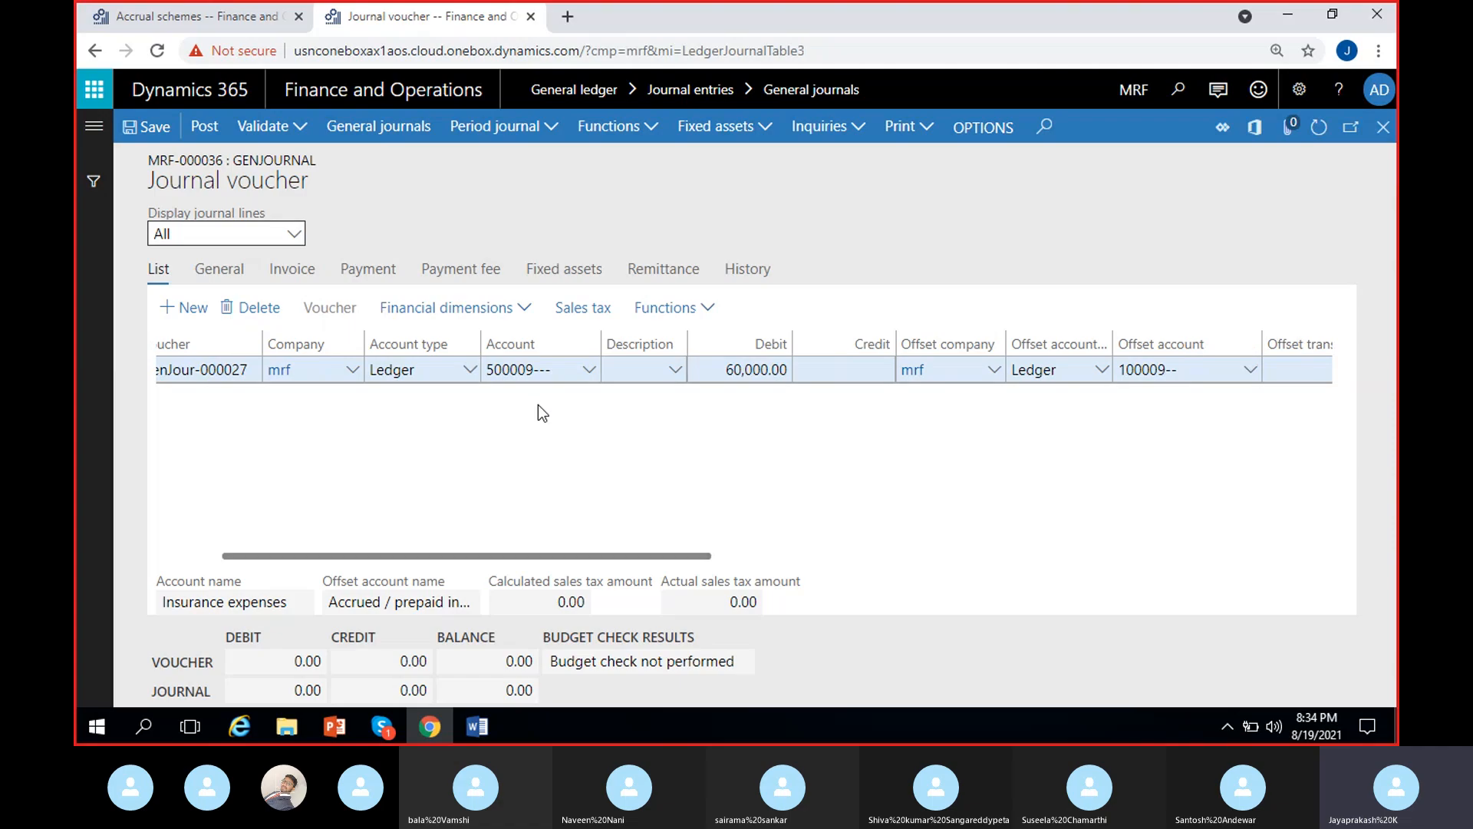
left_click(596, 371)
left_click(592, 372)
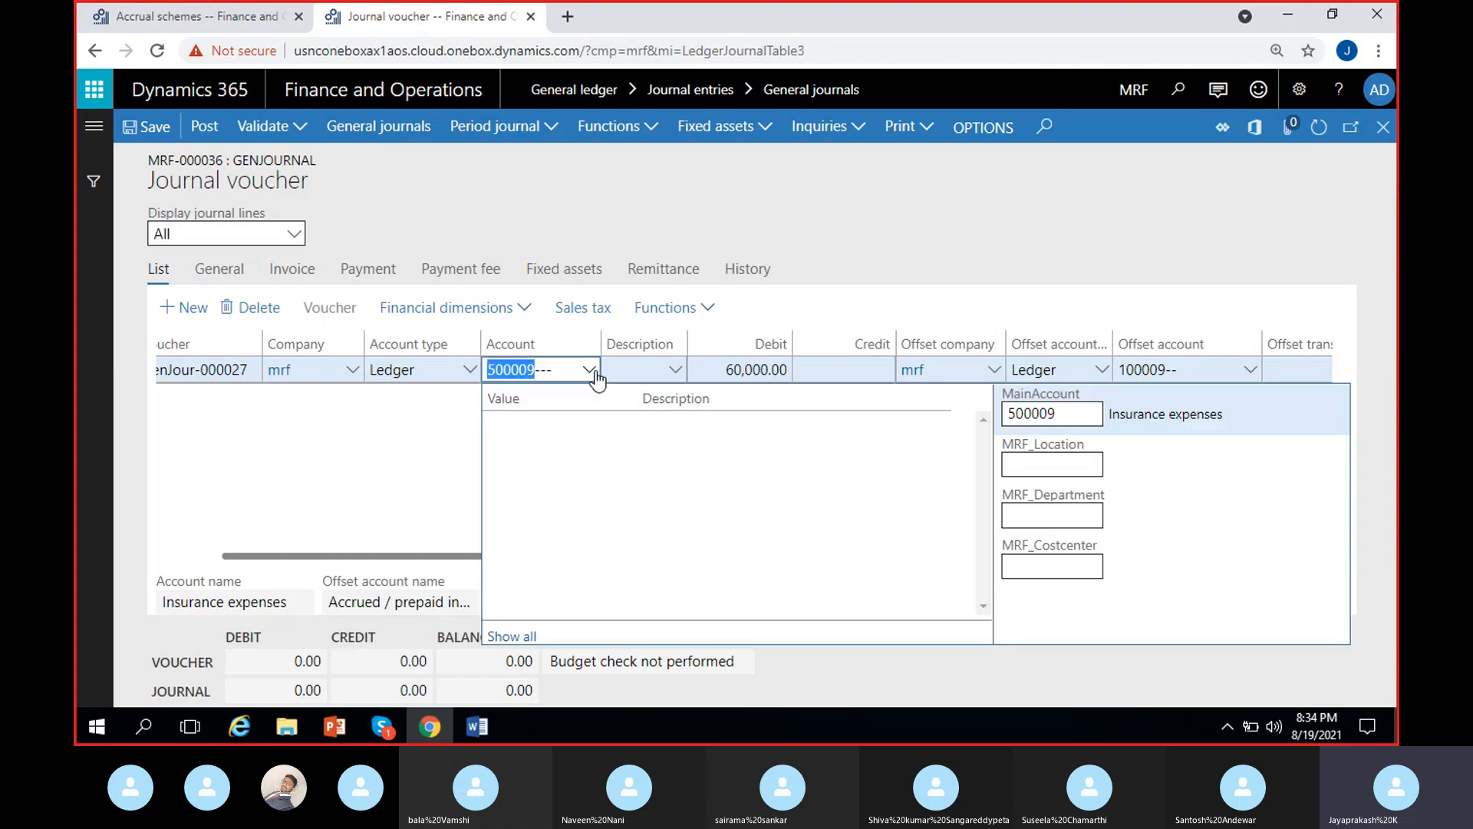
left_click(334, 483)
scroll(769, 480, "right", 2)
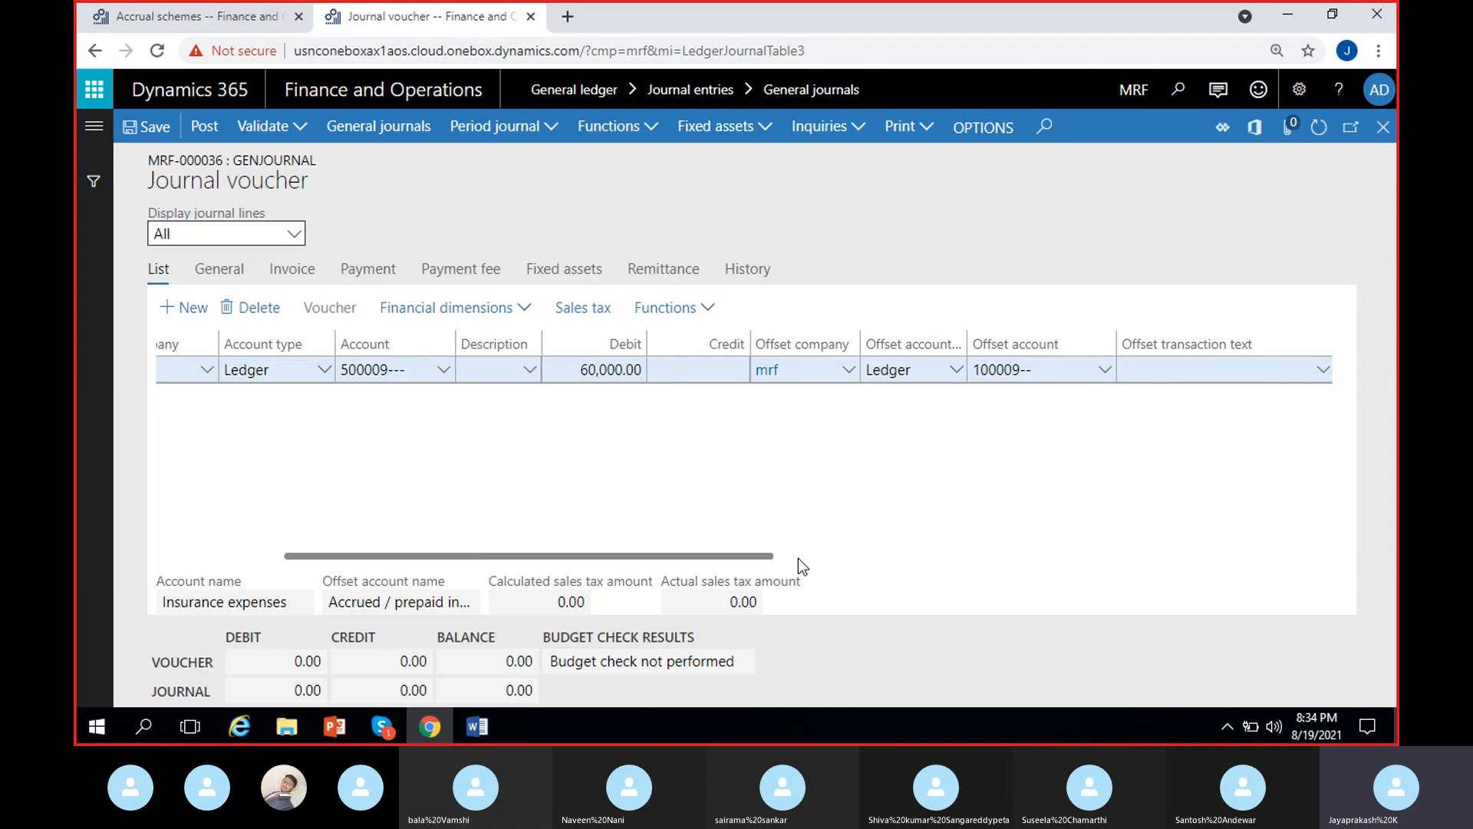
- Switch to the Word notes and replace "Advt" with "insur" in the "Advt expense DR" line
left_click(478, 726)
scroll(519, 666, "up", 12)
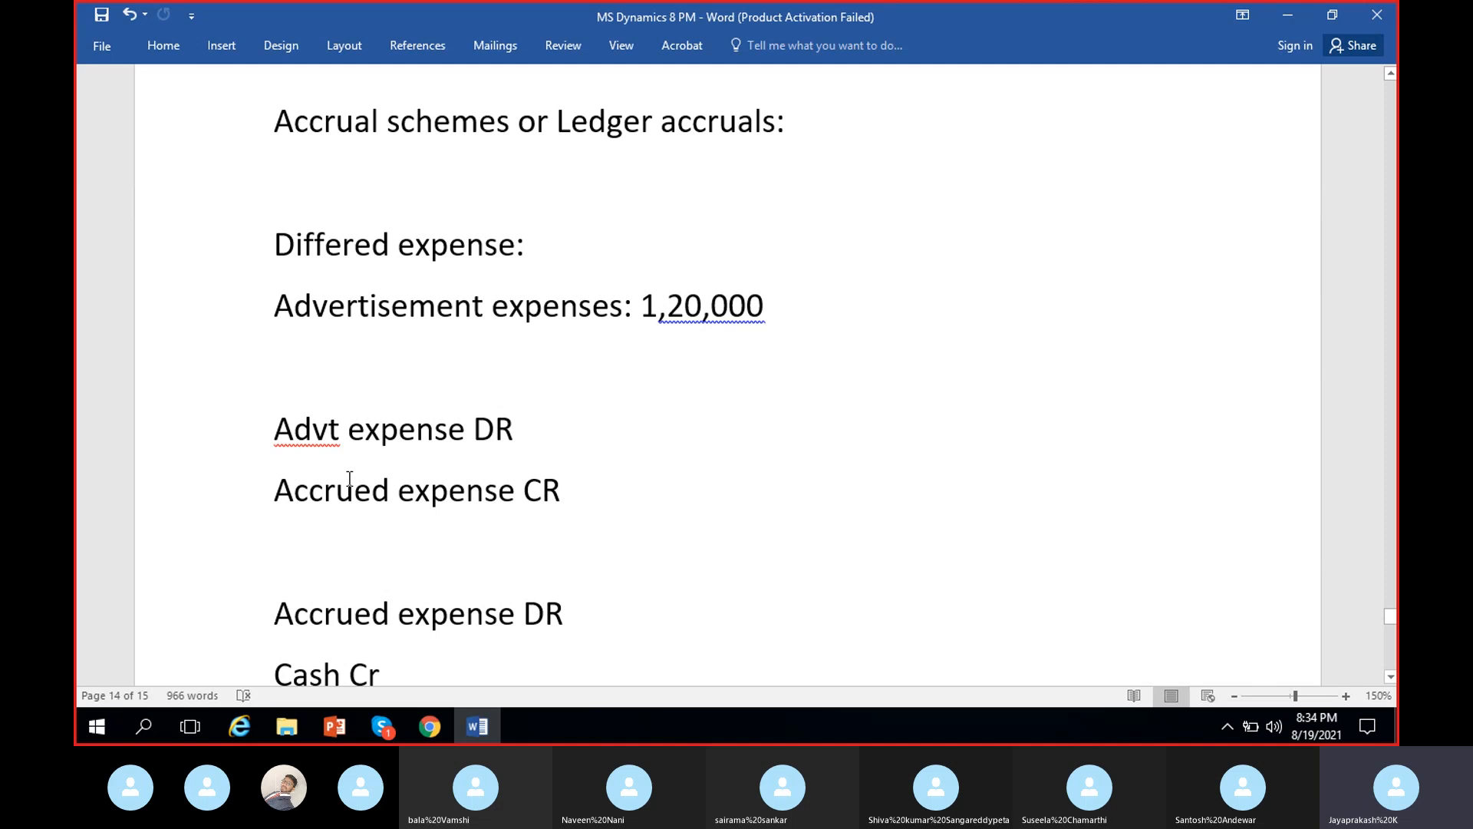
double_click(305, 428)
type("insurance")
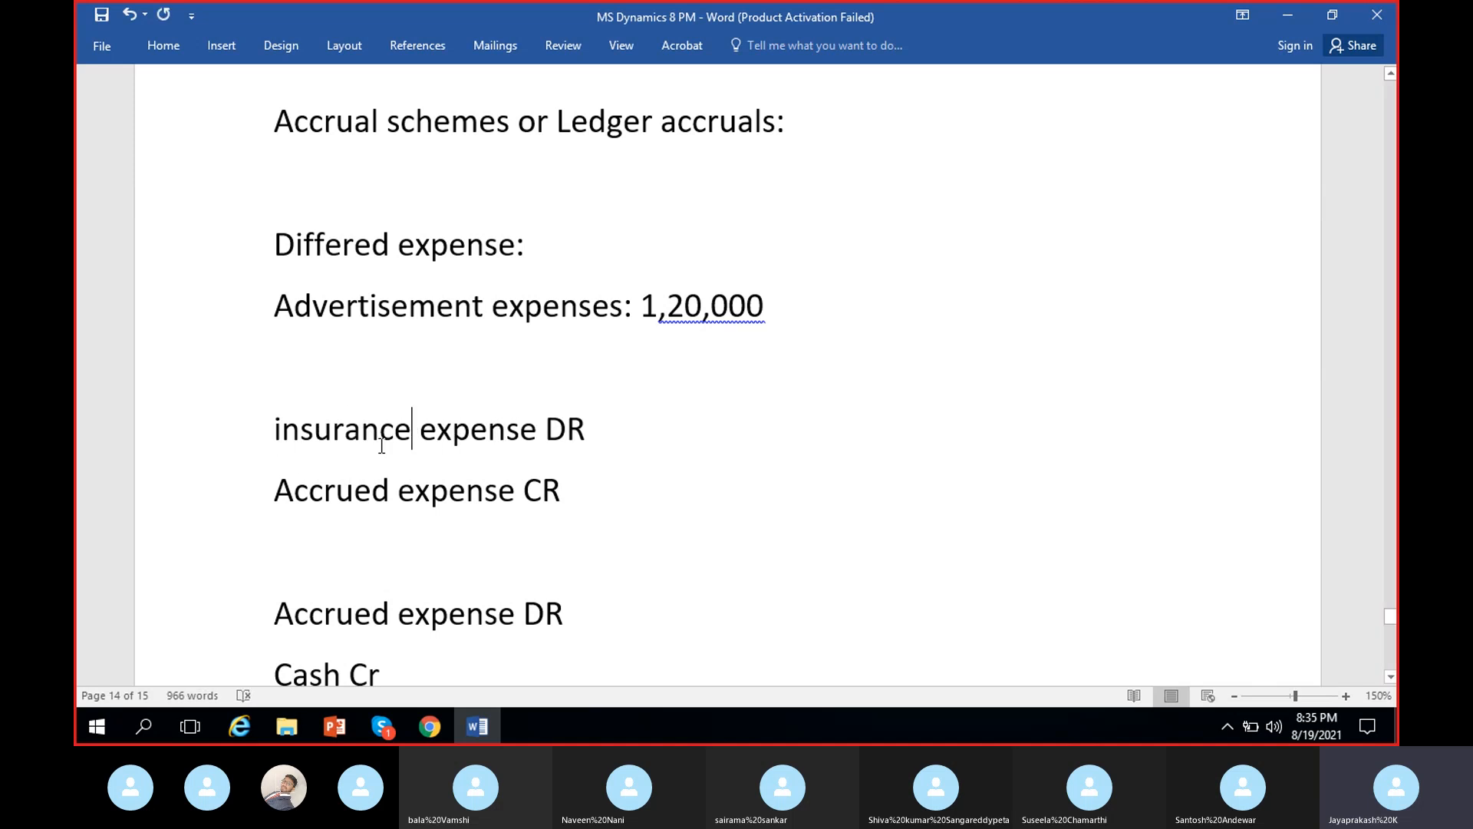
left_click(391, 490)
left_click(362, 428)
key("BackSpace")
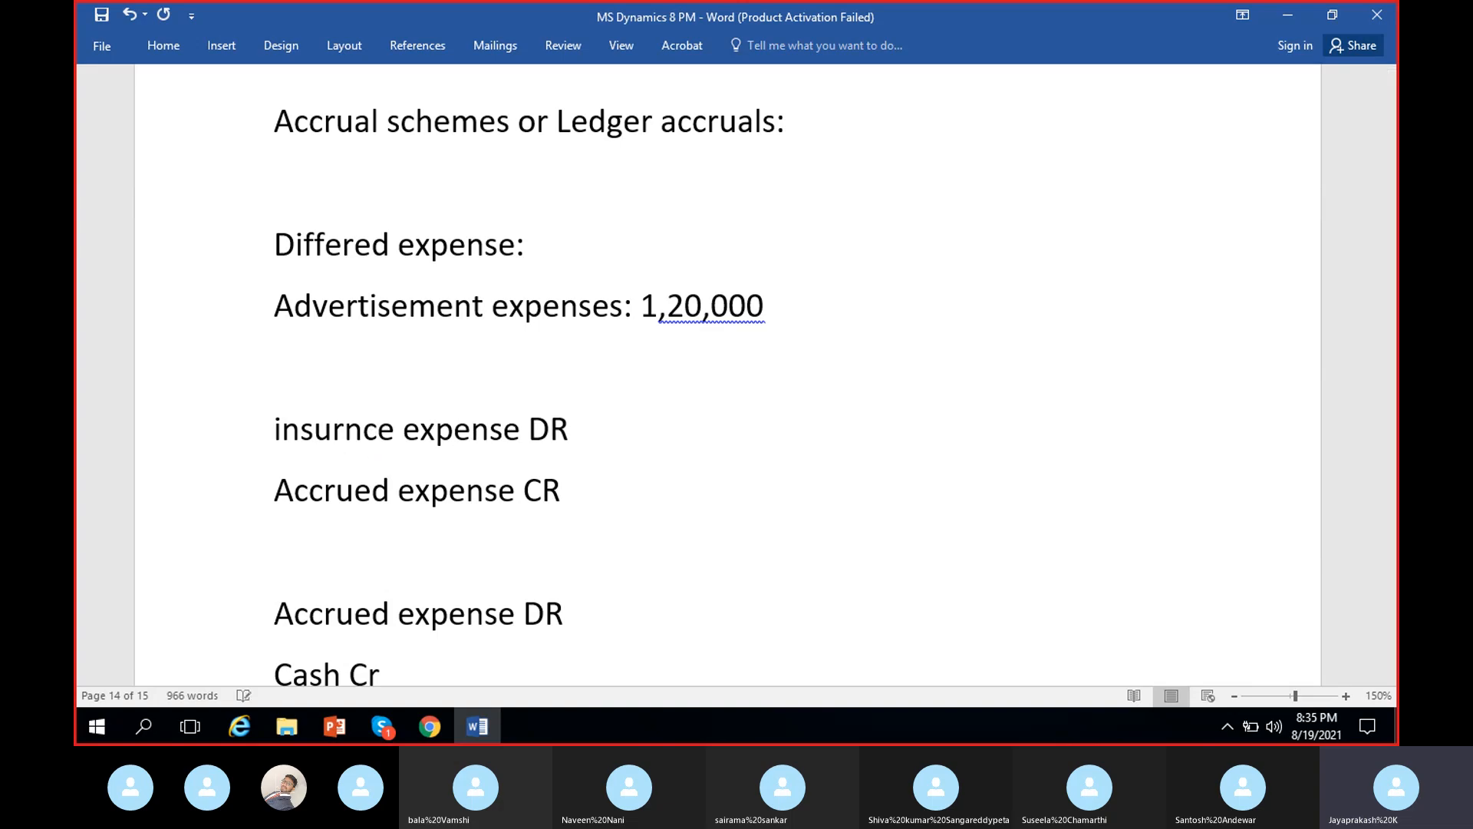
key("Delete")
key("Delete")
key("Delete")
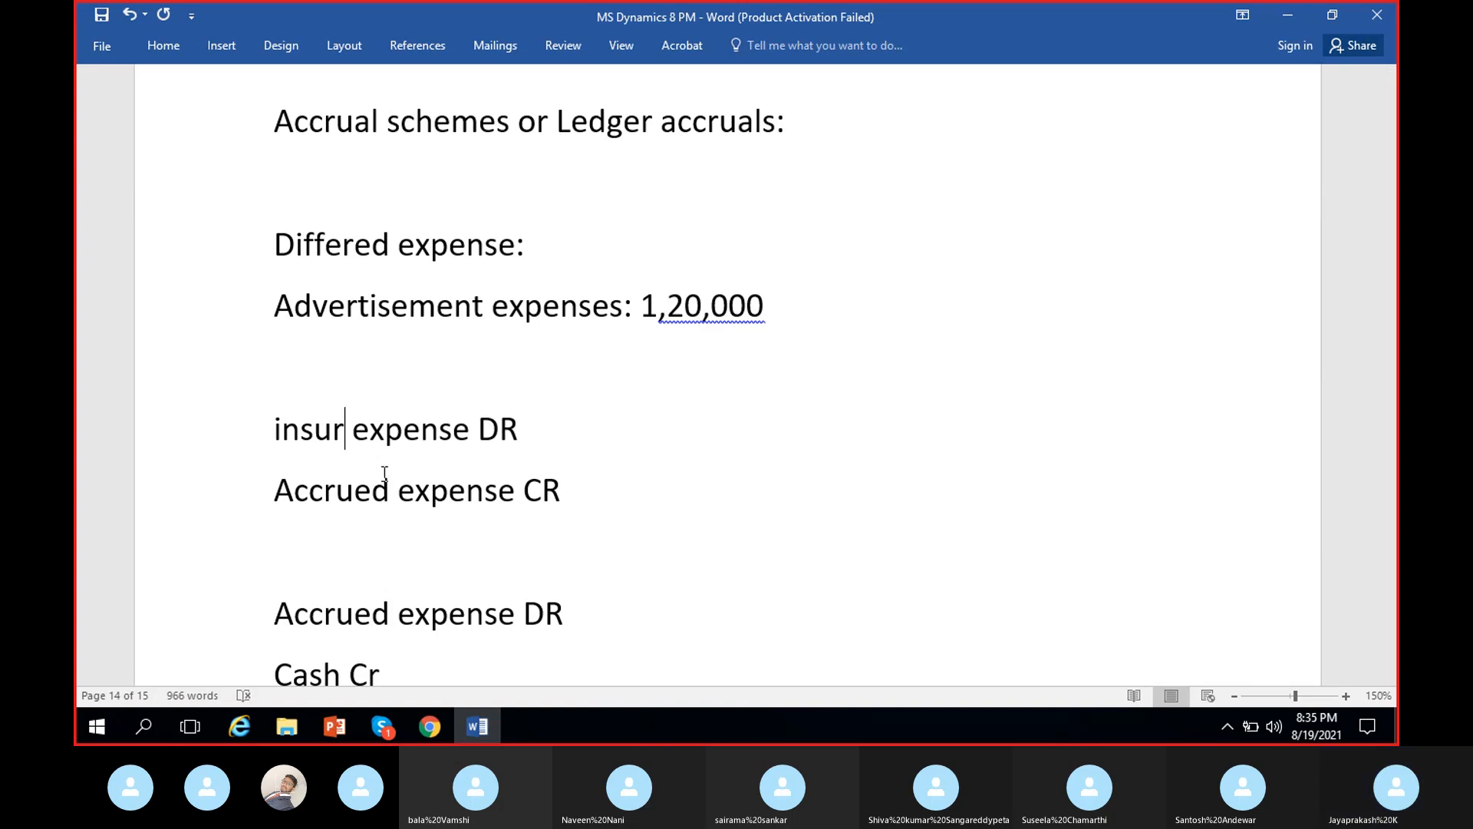
- Insert "insur" after "Accrued" in the "Accrued expense CR" line
left_click(387, 495)
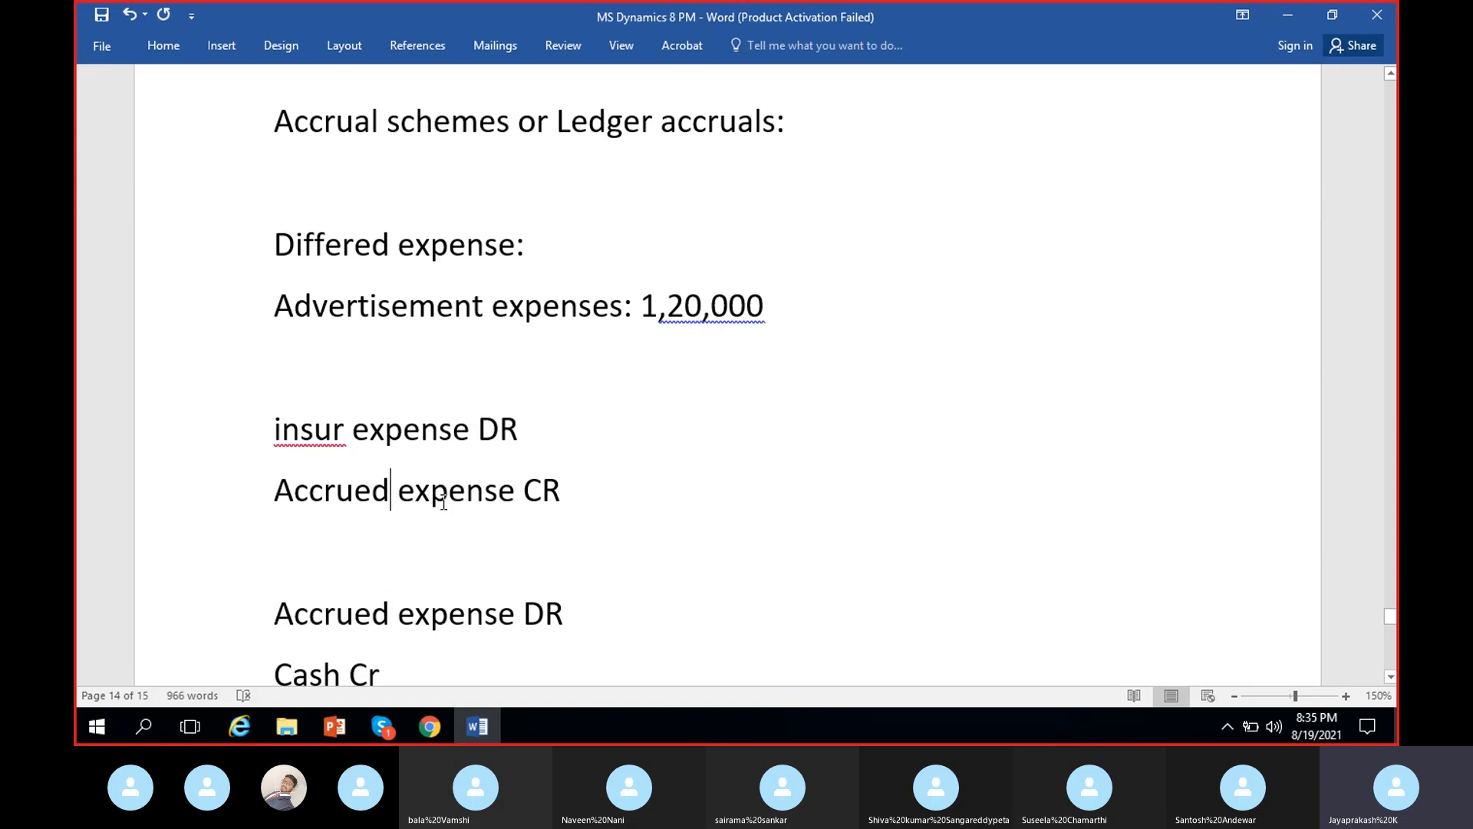
type("insu")
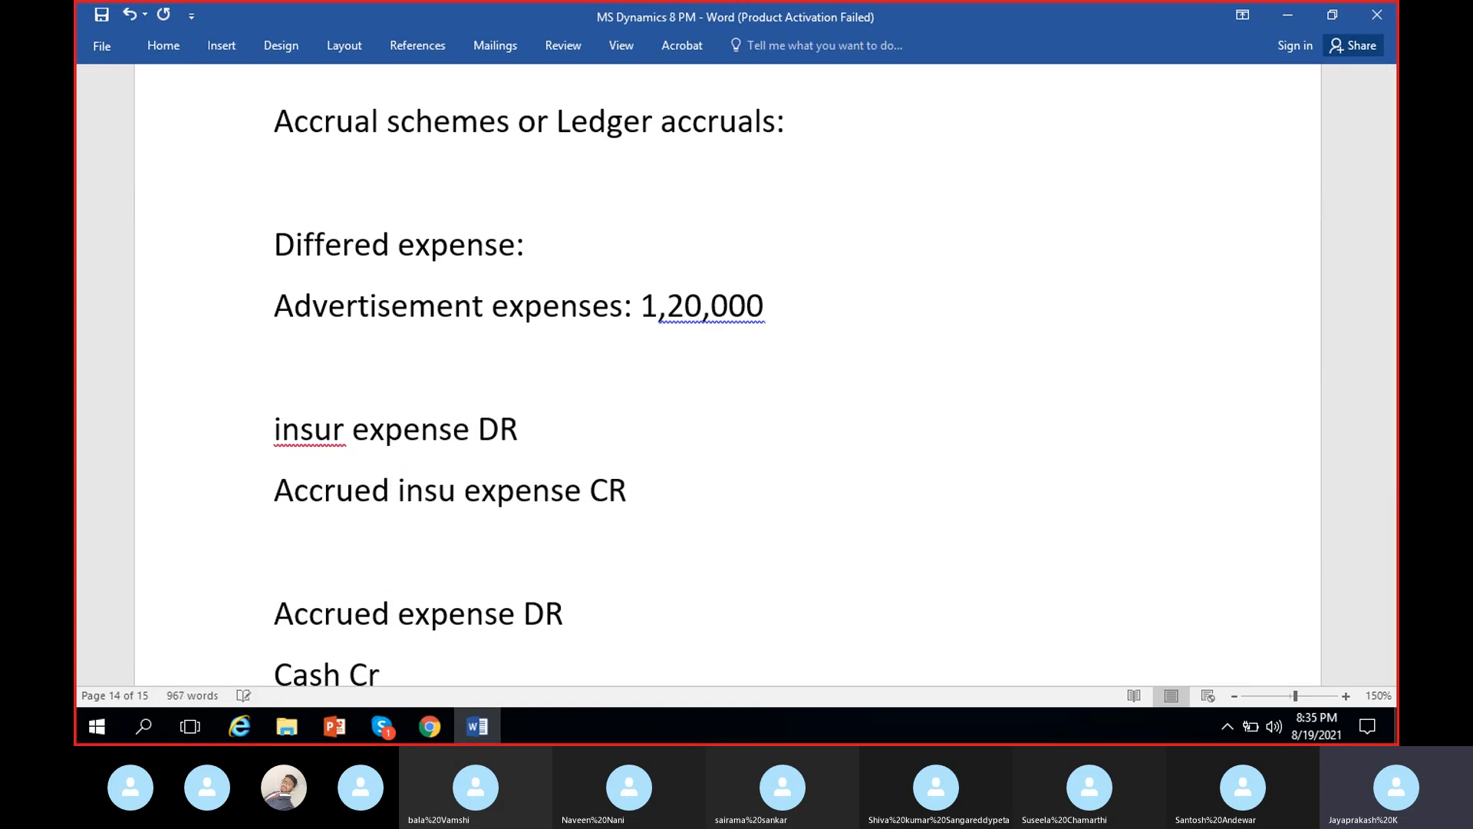
type("r")
left_click(711, 470)
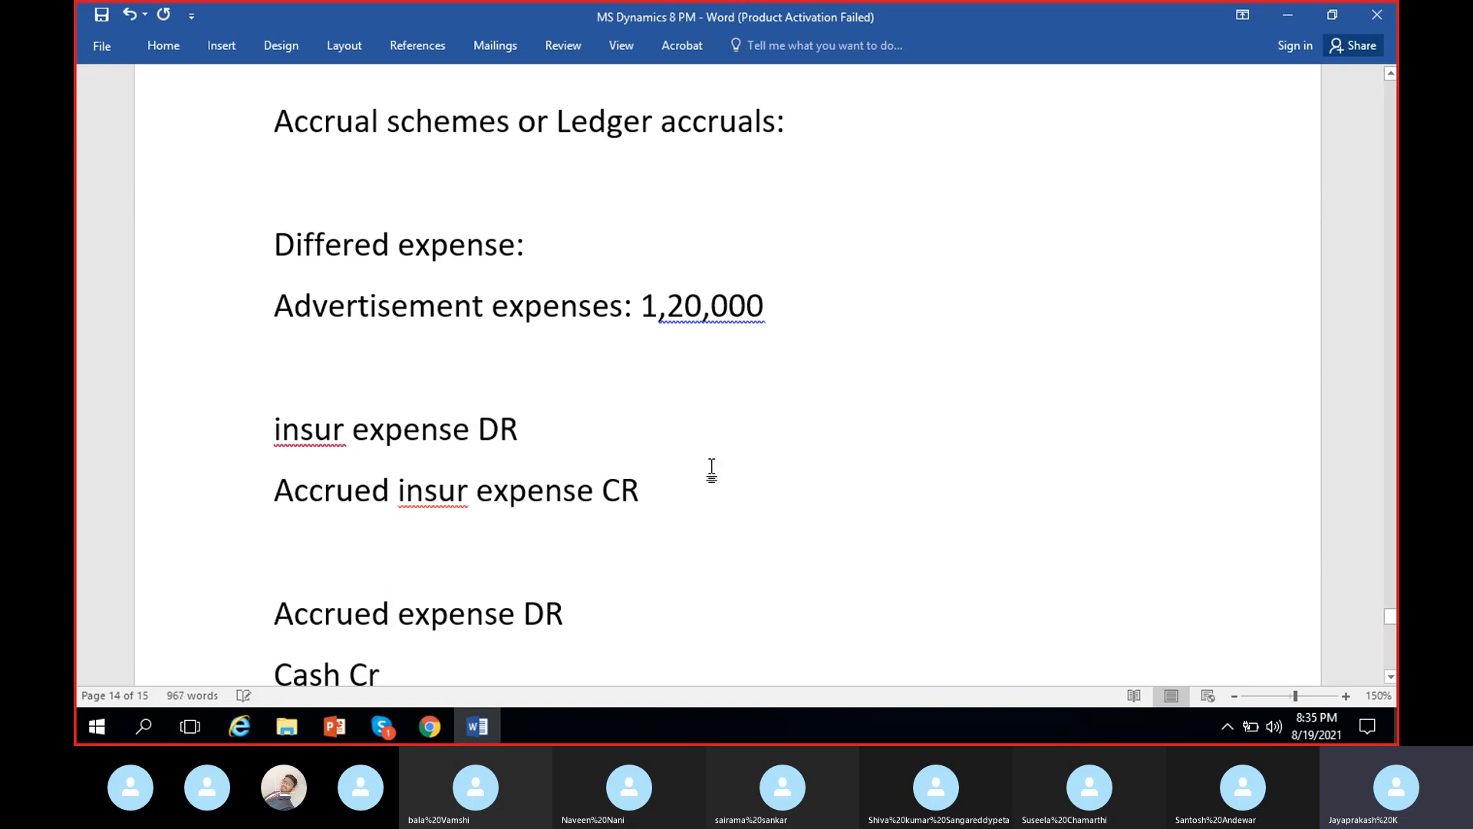
left_click(641, 496)
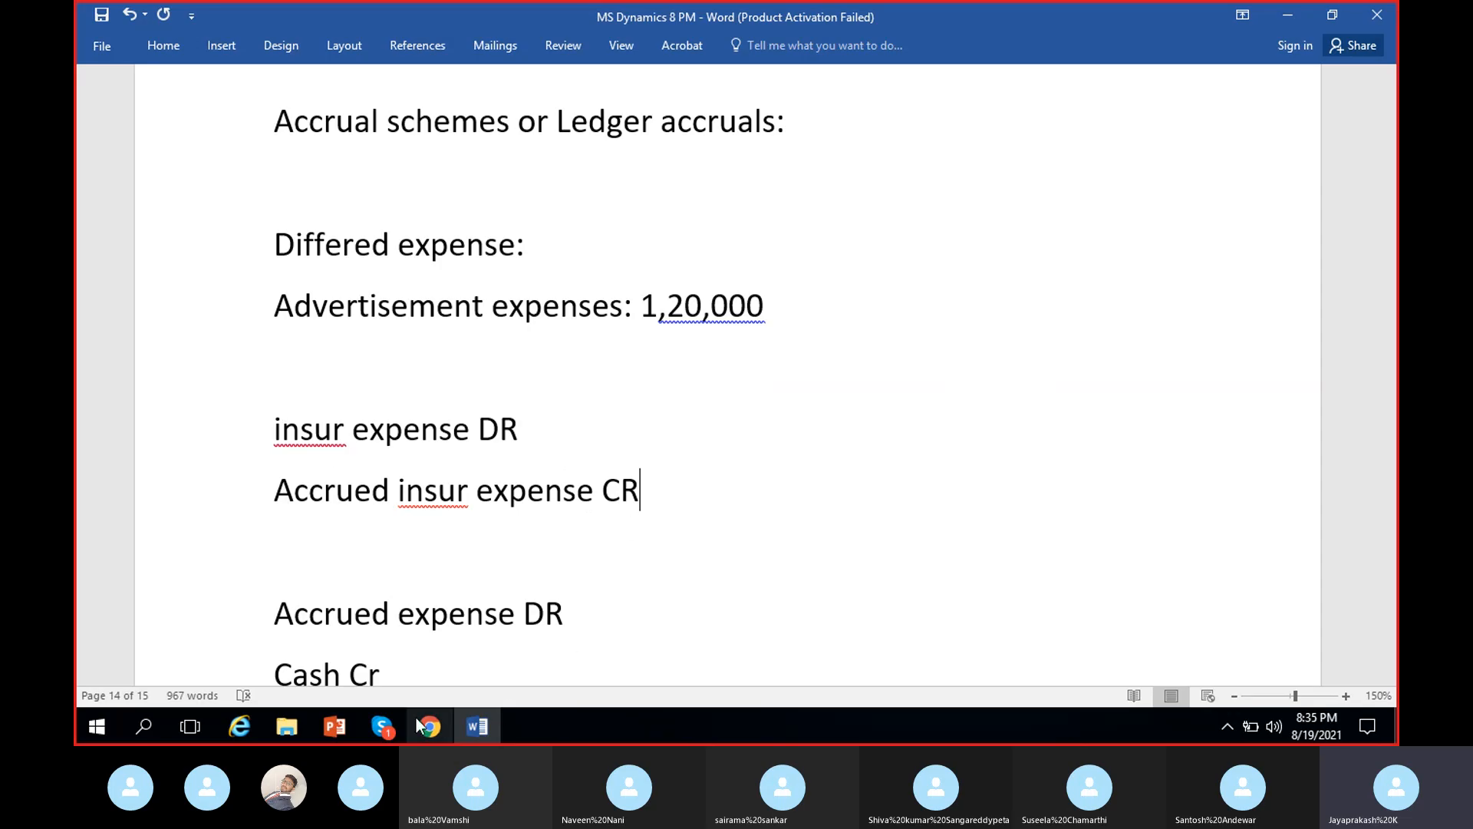
- Switch back to the journal voucher in Dynamics 365 and set the line's date to 1/1/2021
left_click(443, 724)
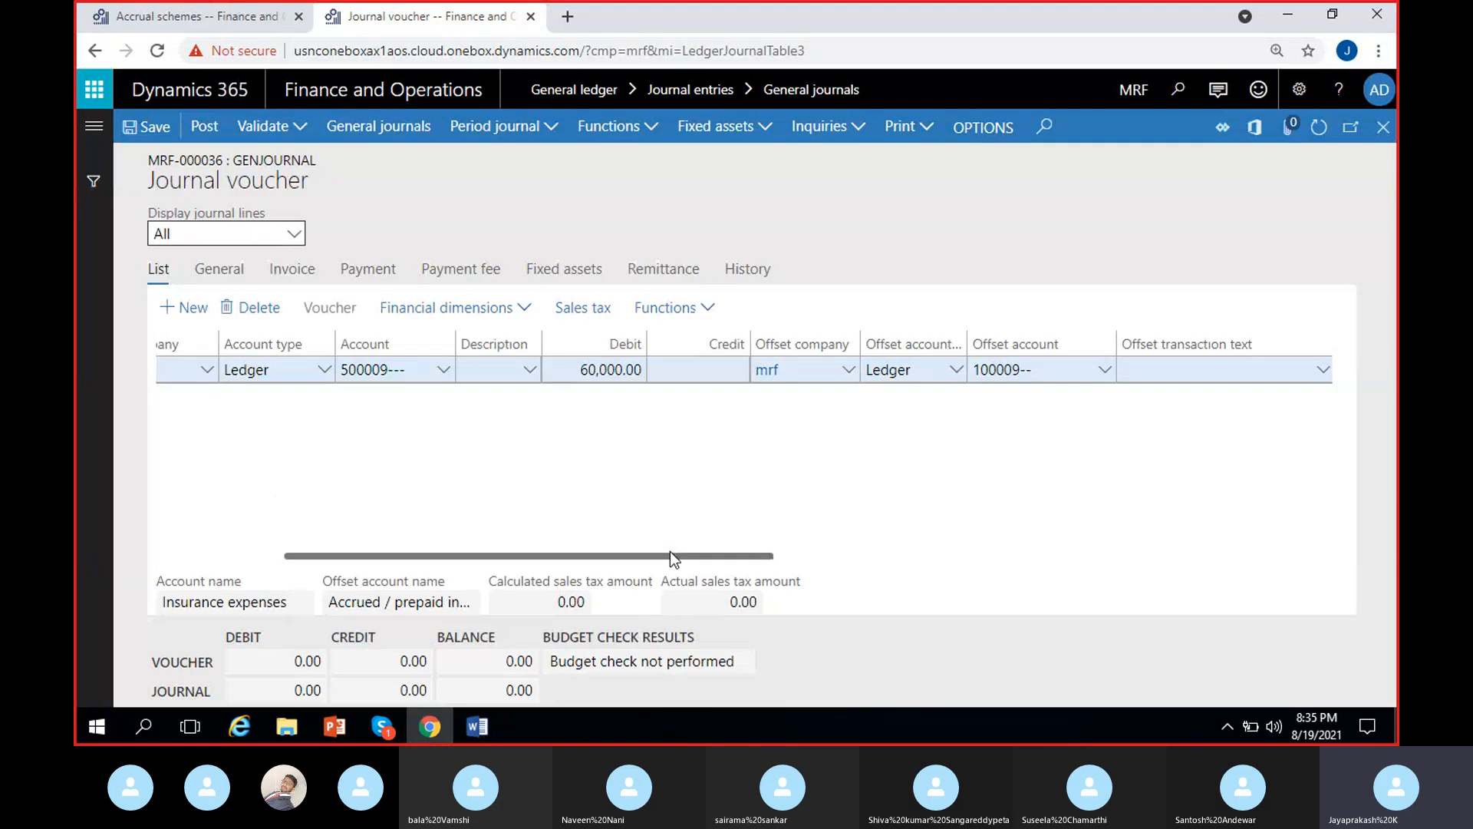
left_click_drag(669, 551, 415, 560)
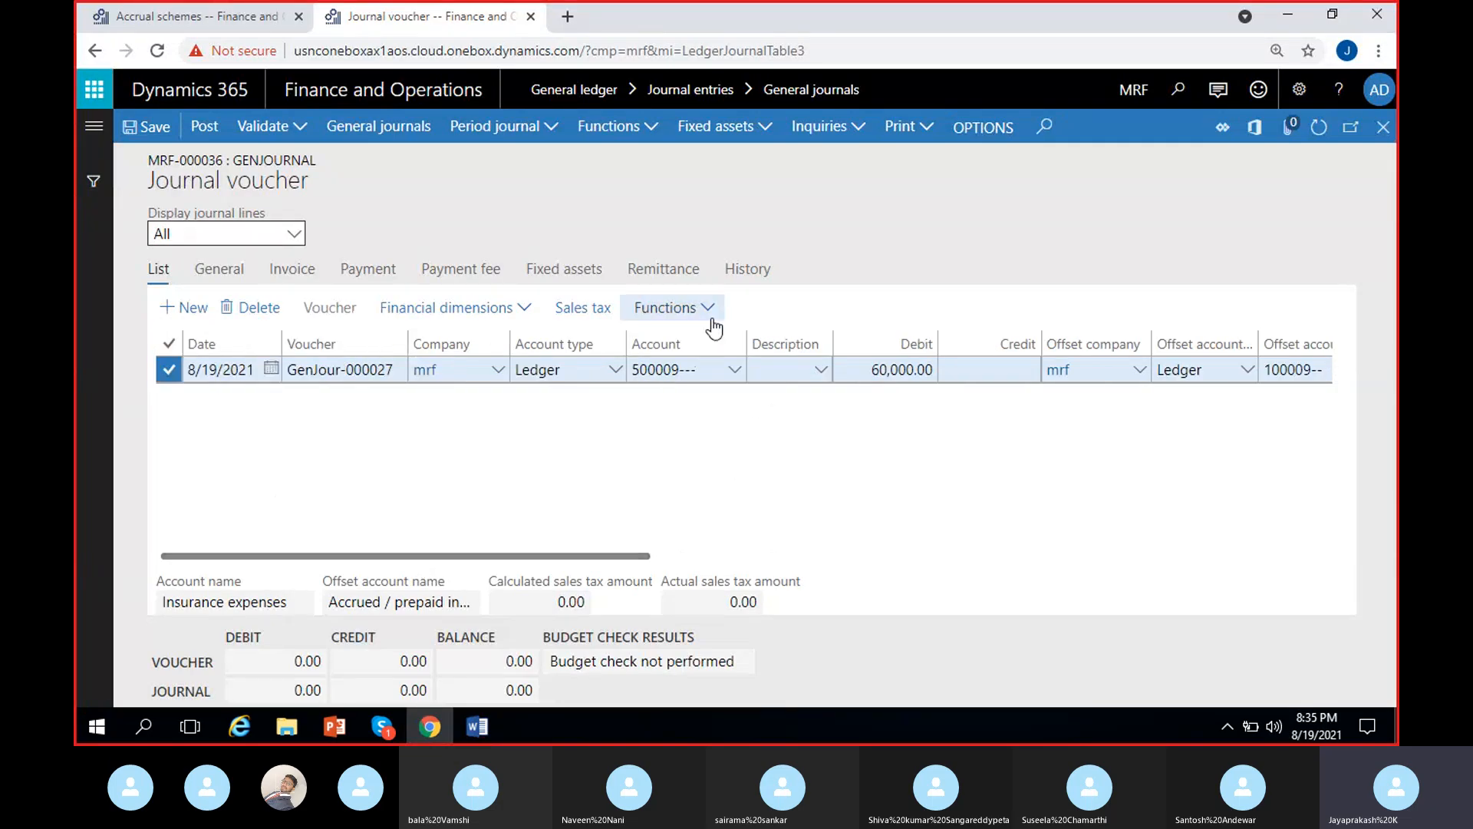
left_click(145, 16)
left_click(410, 16)
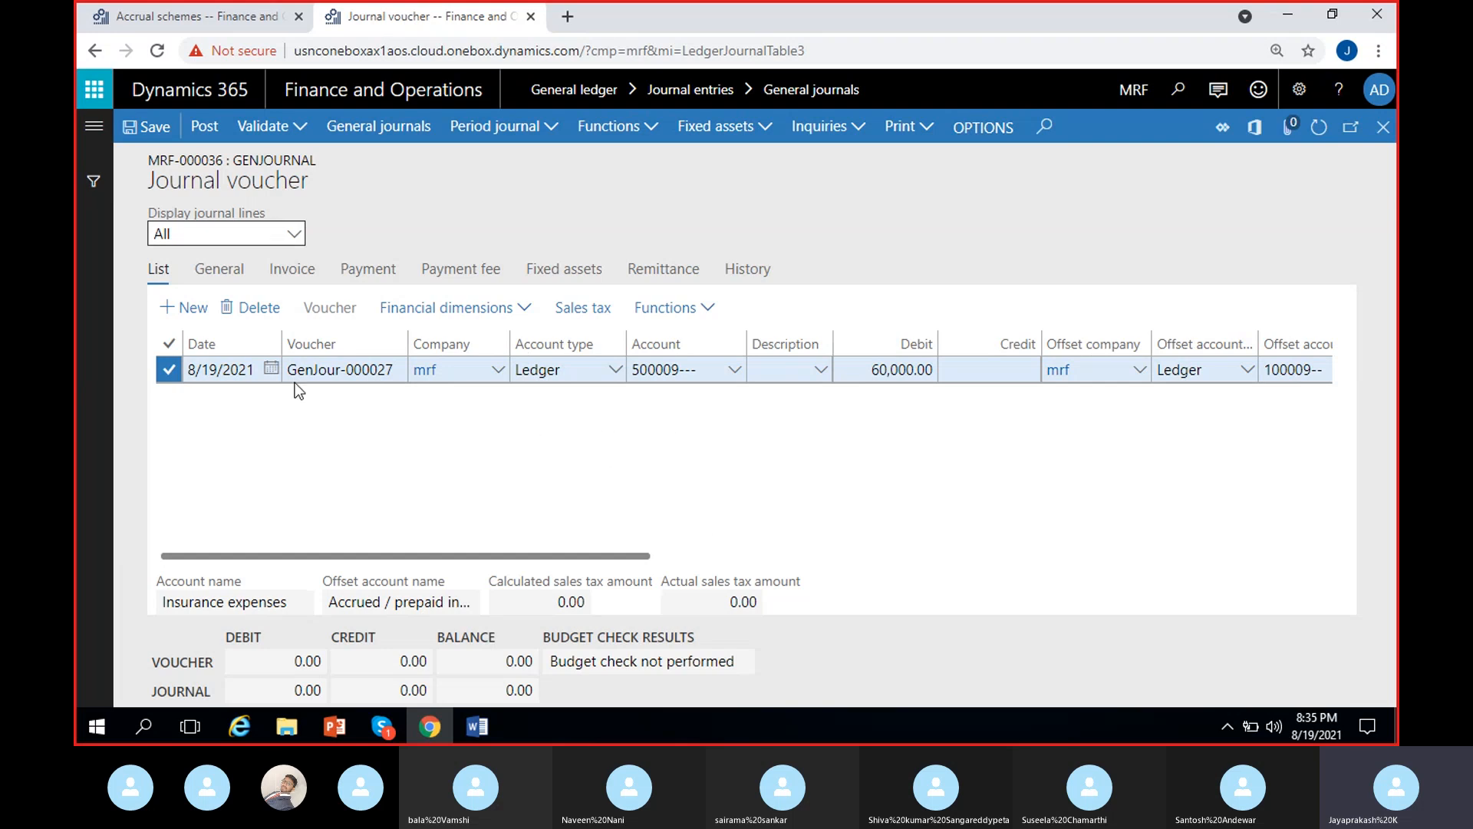
left_click(270, 369)
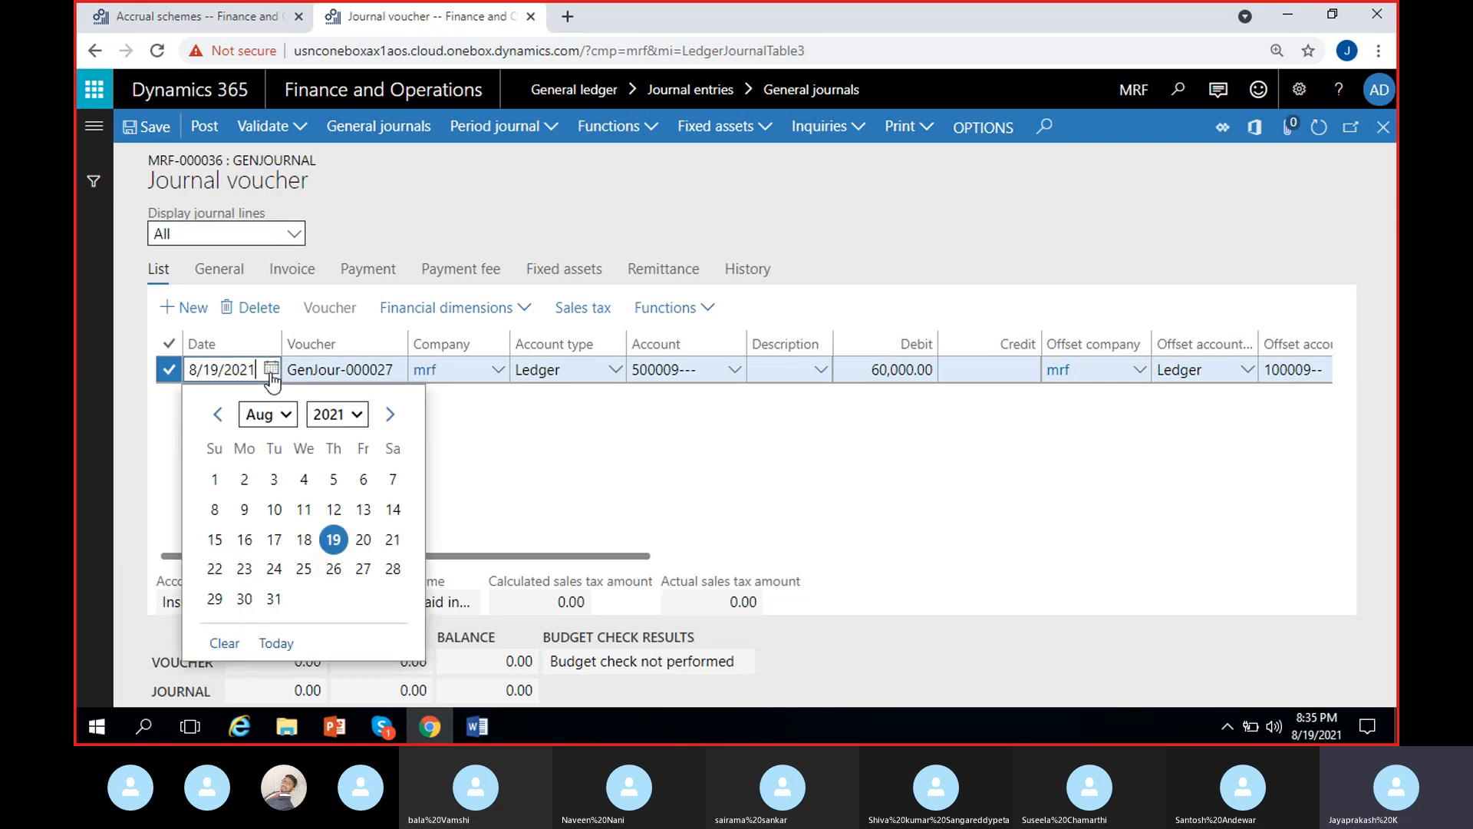
left_click(218, 418)
left_click(219, 418)
left_click(219, 418)
left_click(218, 418)
left_click(218, 418)
left_click(219, 418)
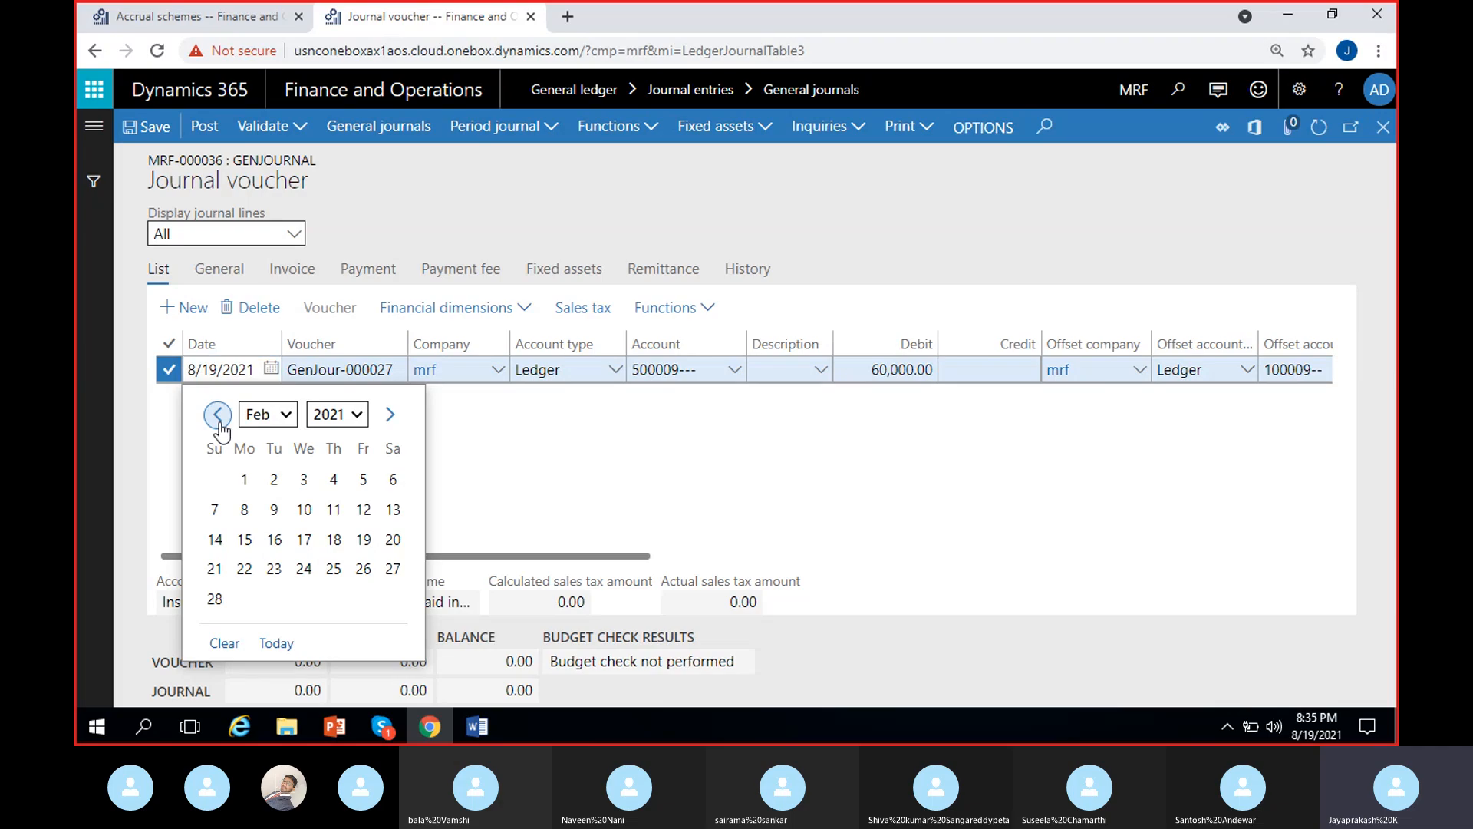
left_click(219, 418)
left_click(363, 479)
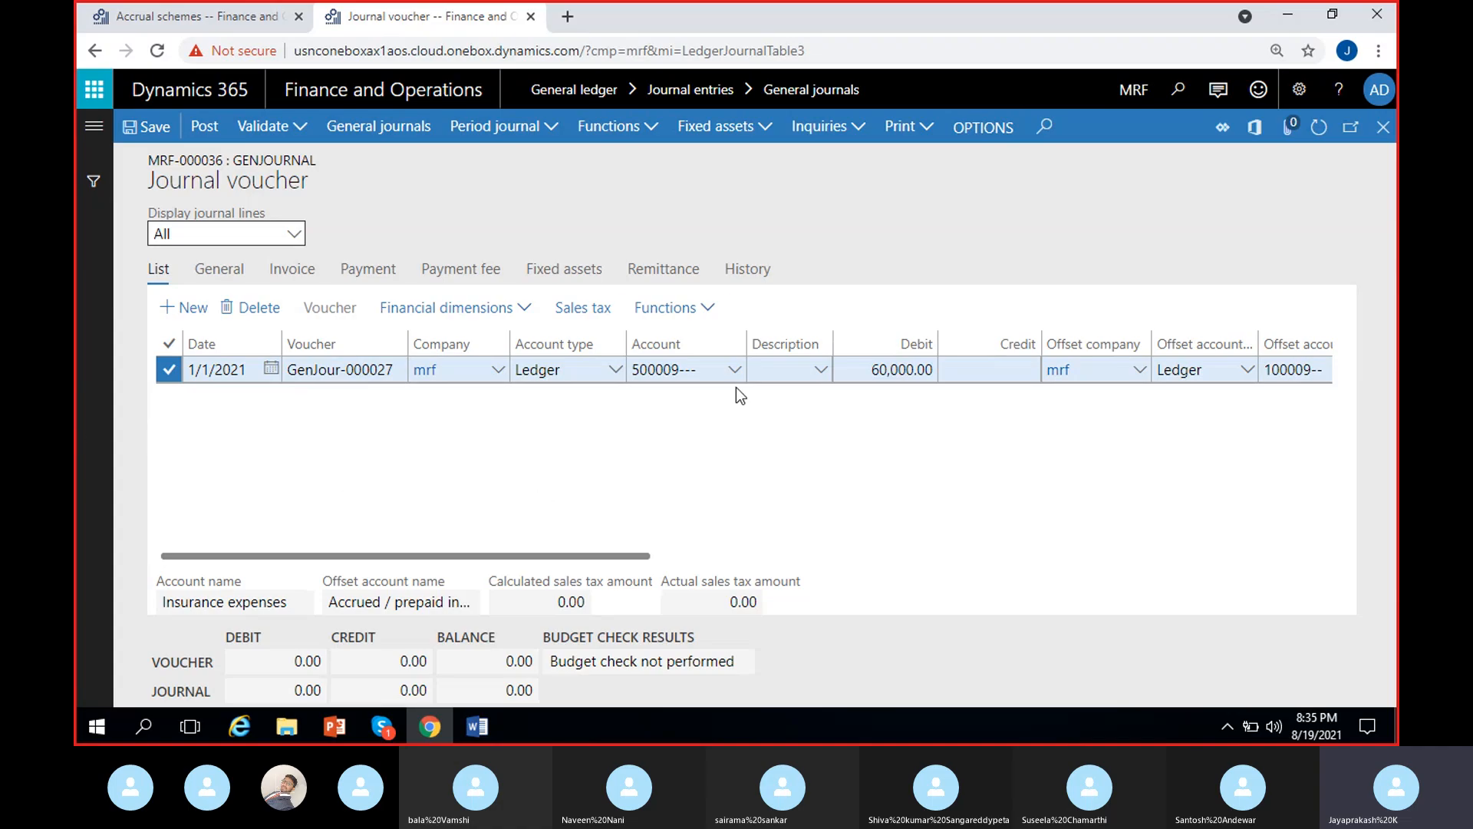
- Open Ledger accruals for the journal line and assign the InsurExpen accrual scheme
left_click(710, 313)
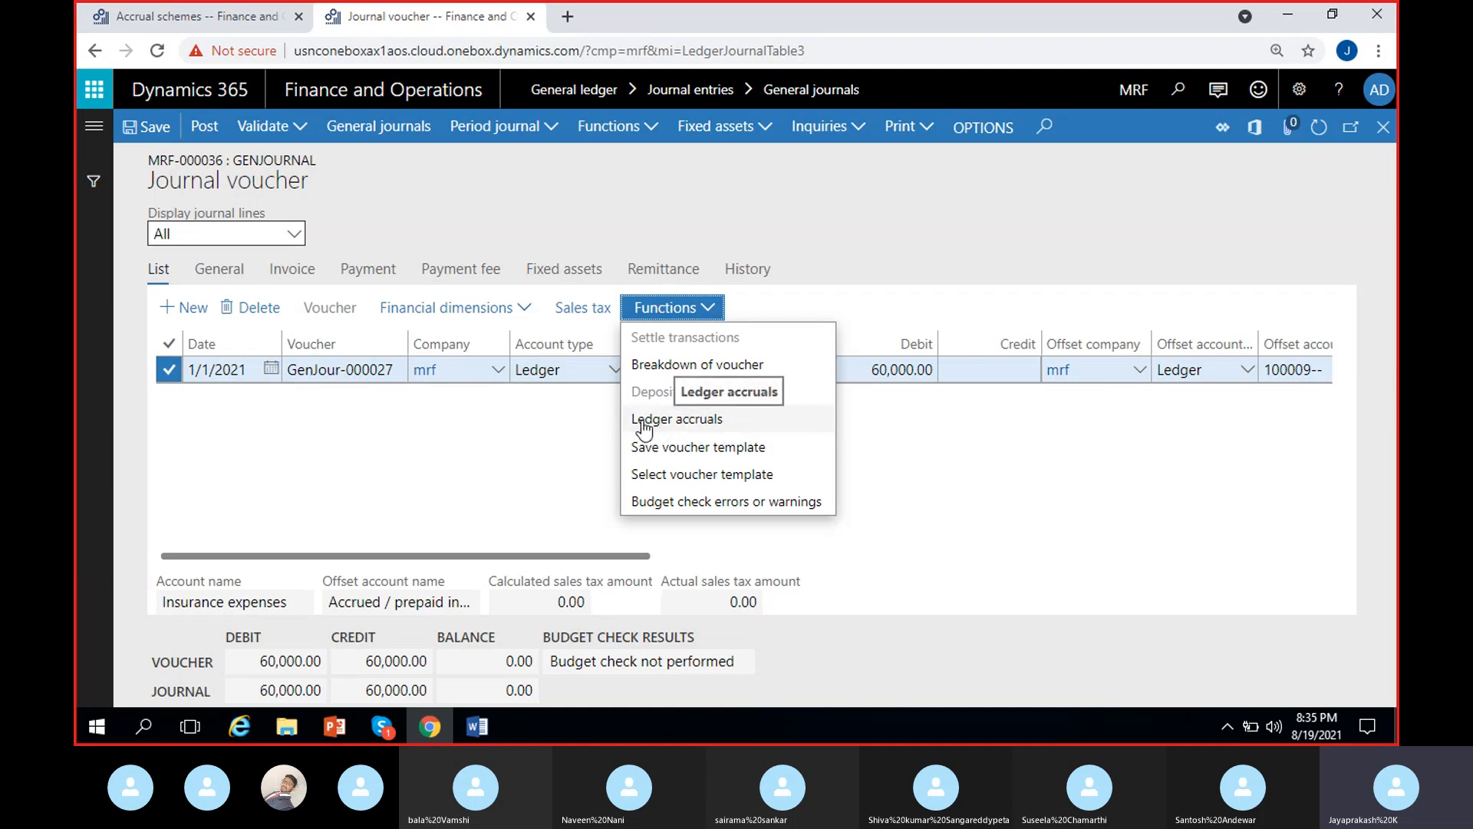
left_click(692, 418)
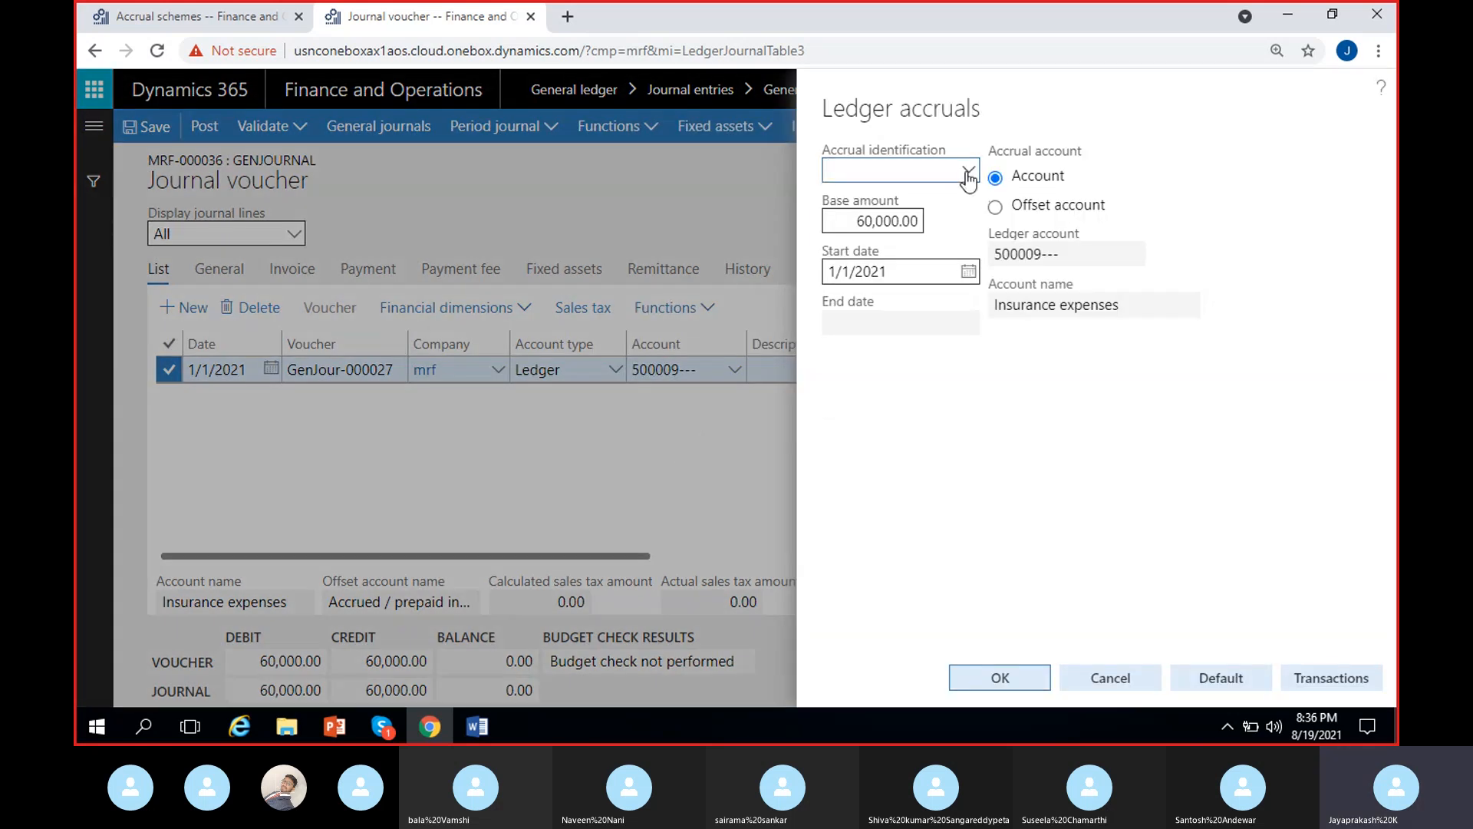
left_click(968, 175)
left_click(941, 178)
left_click(968, 169)
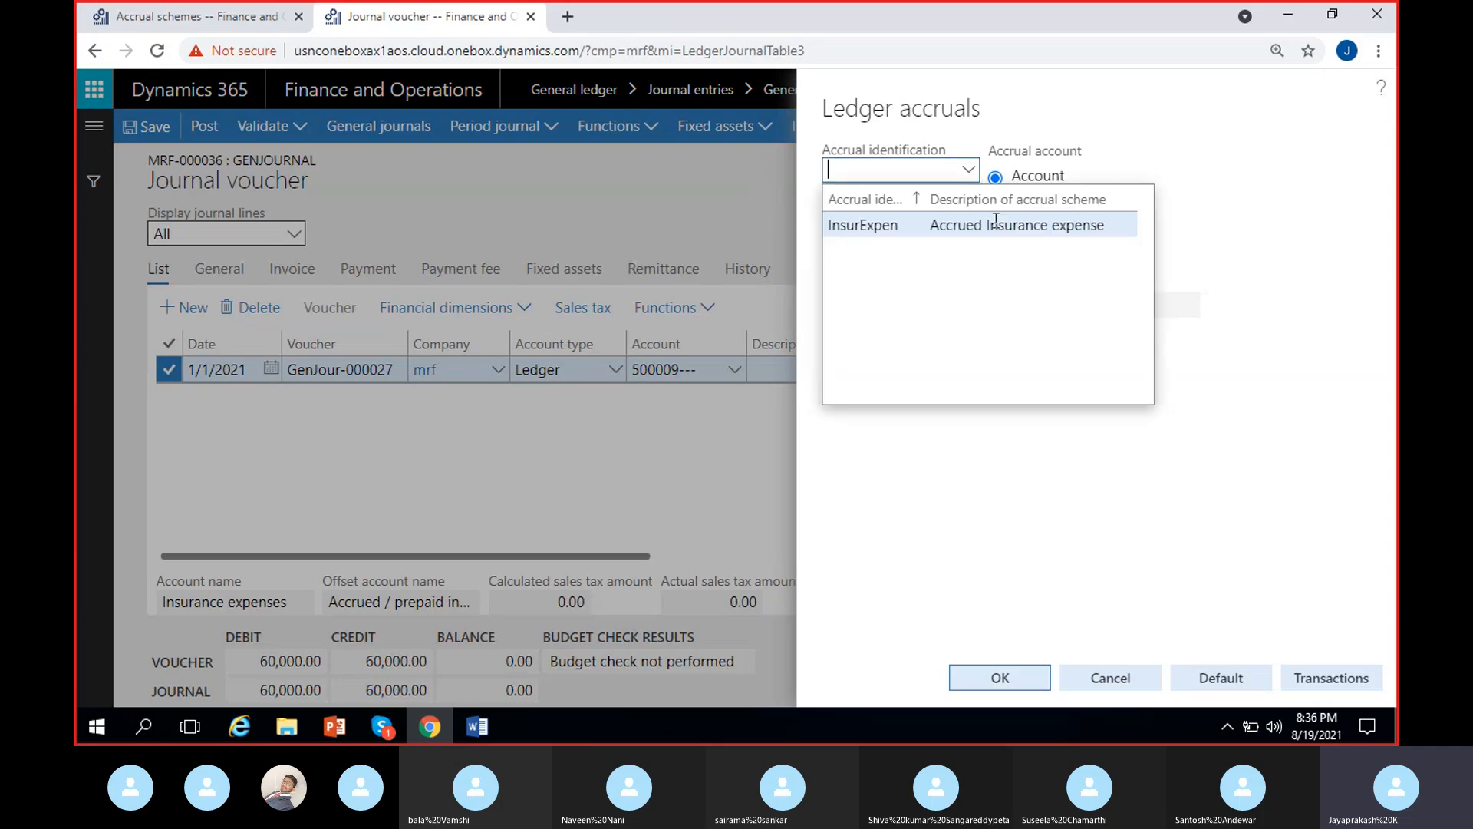
left_click(191, 15)
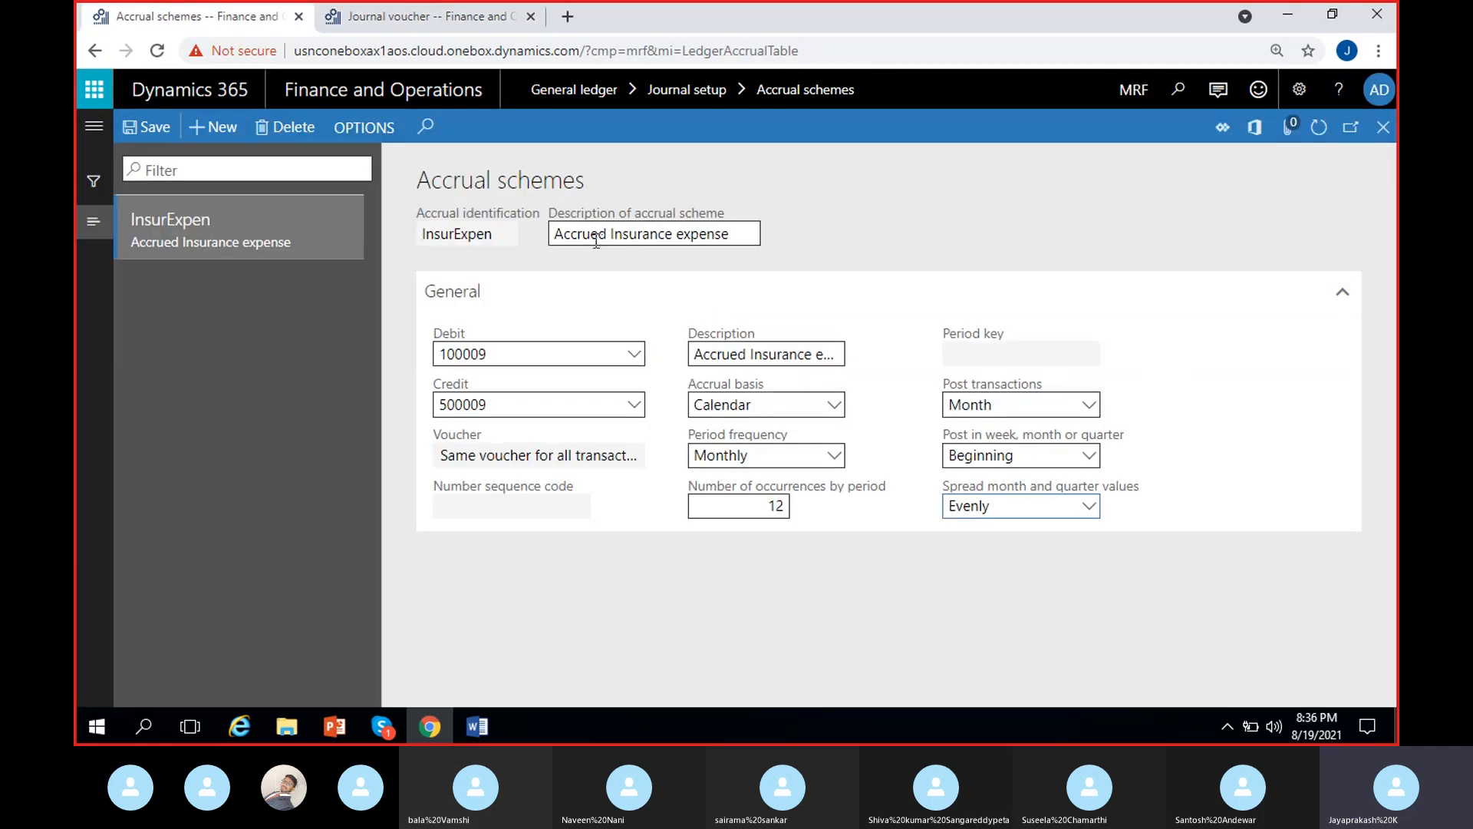
left_click(418, 17)
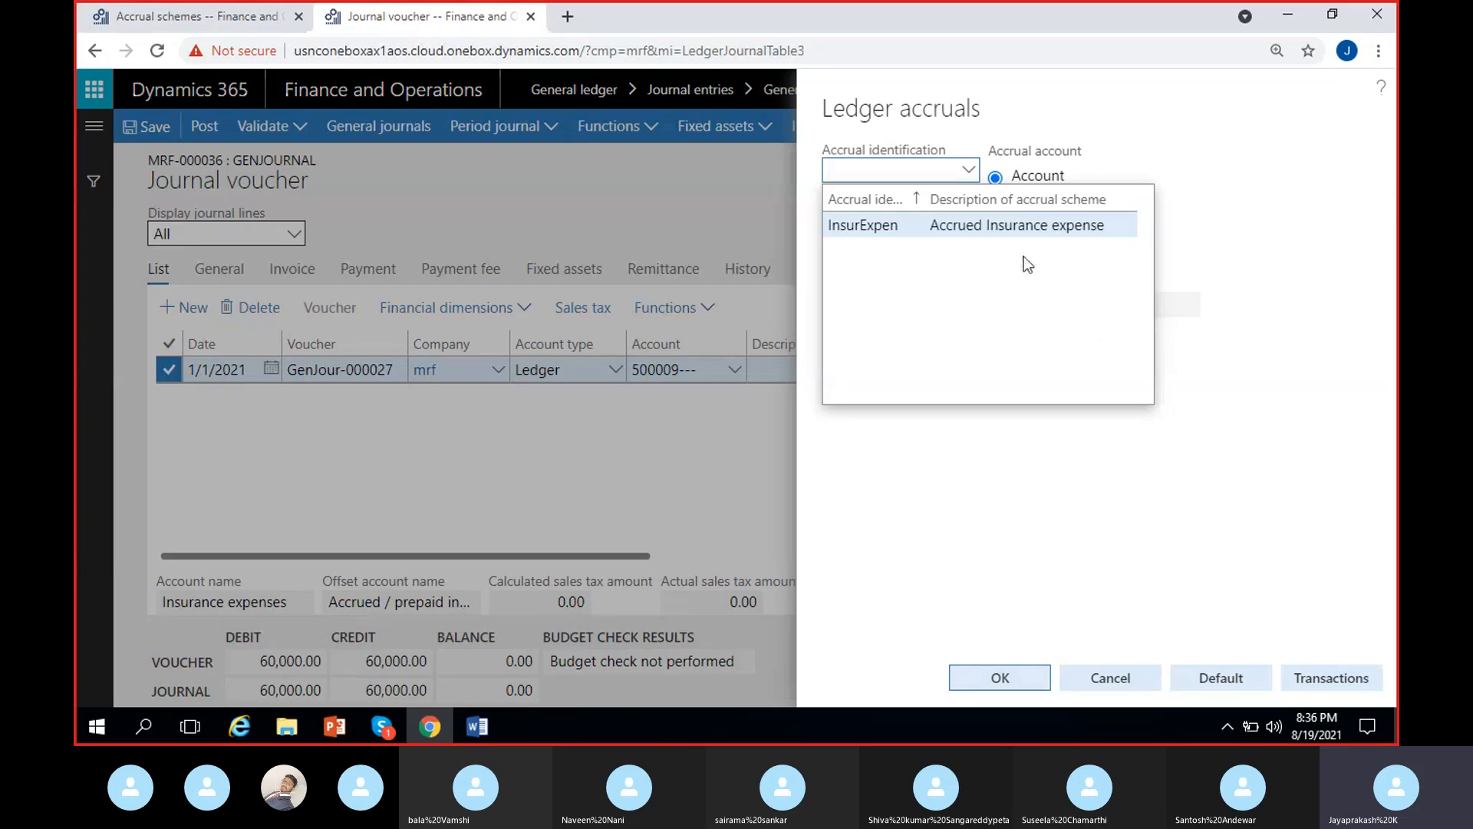
left_click(951, 225)
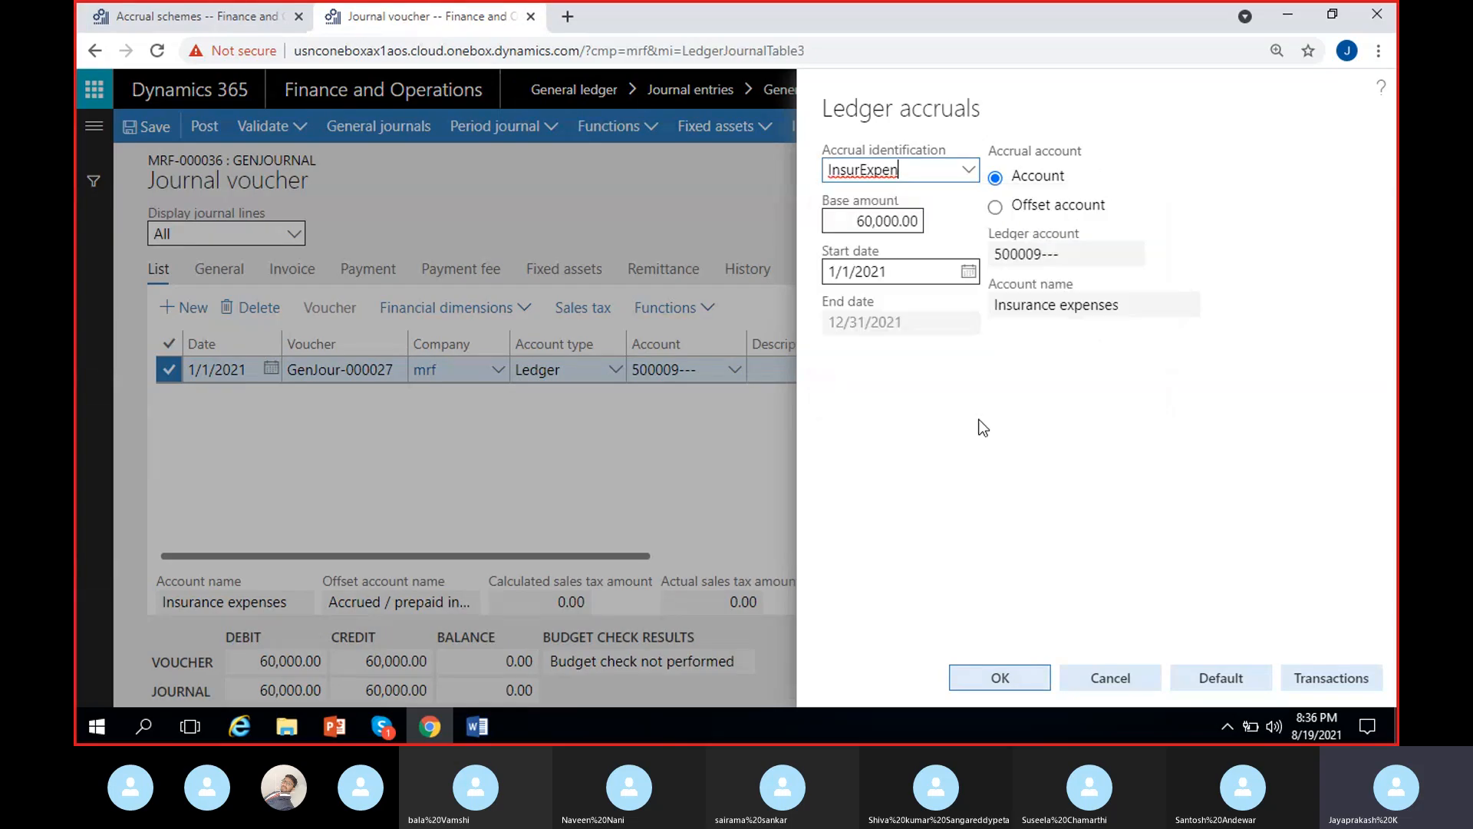
- Compare the ledger accrual's start and end dates with the InsurExpen accrual scheme's settings
left_click(965, 416)
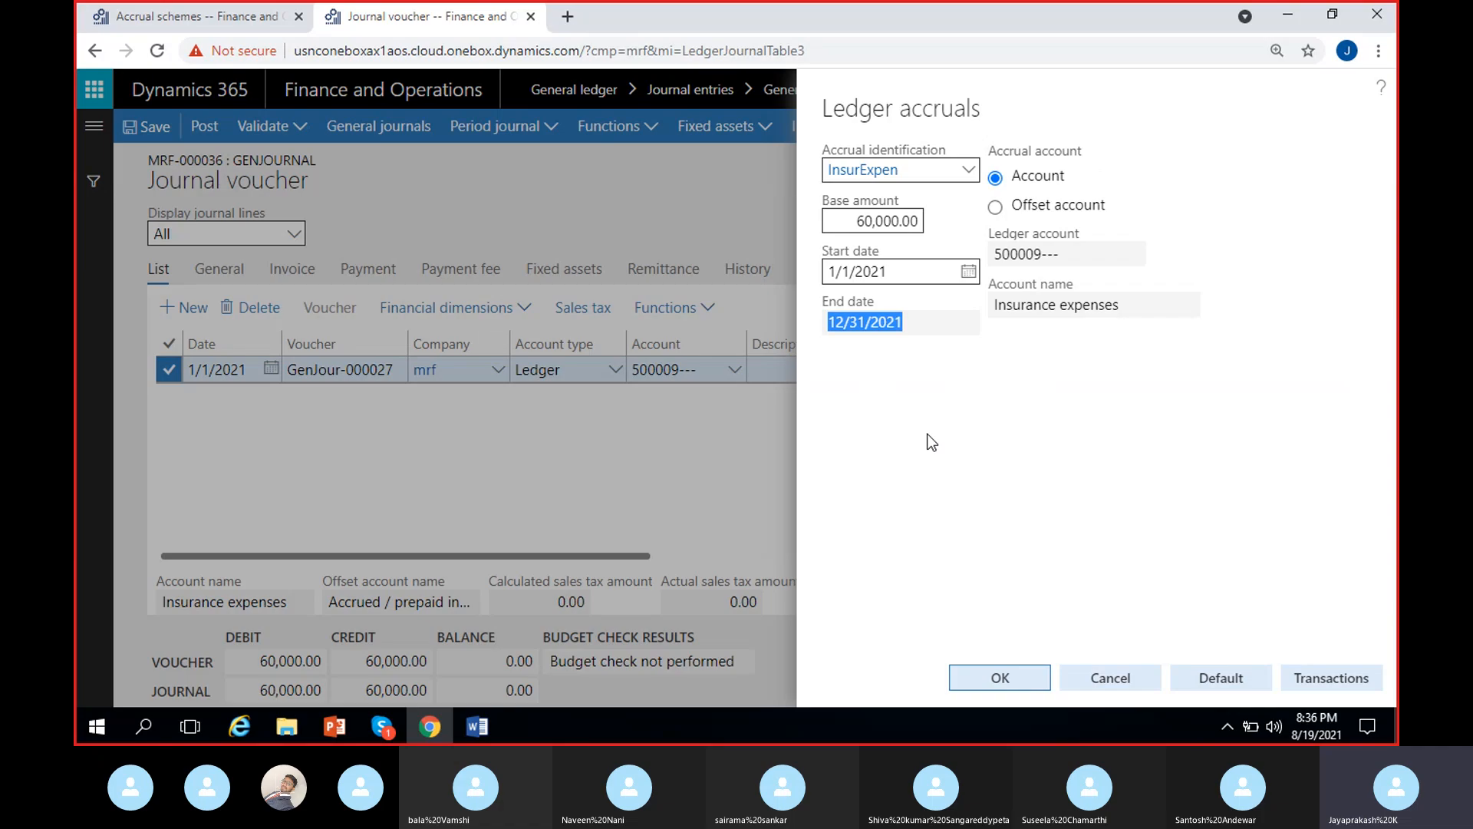
left_click(932, 413)
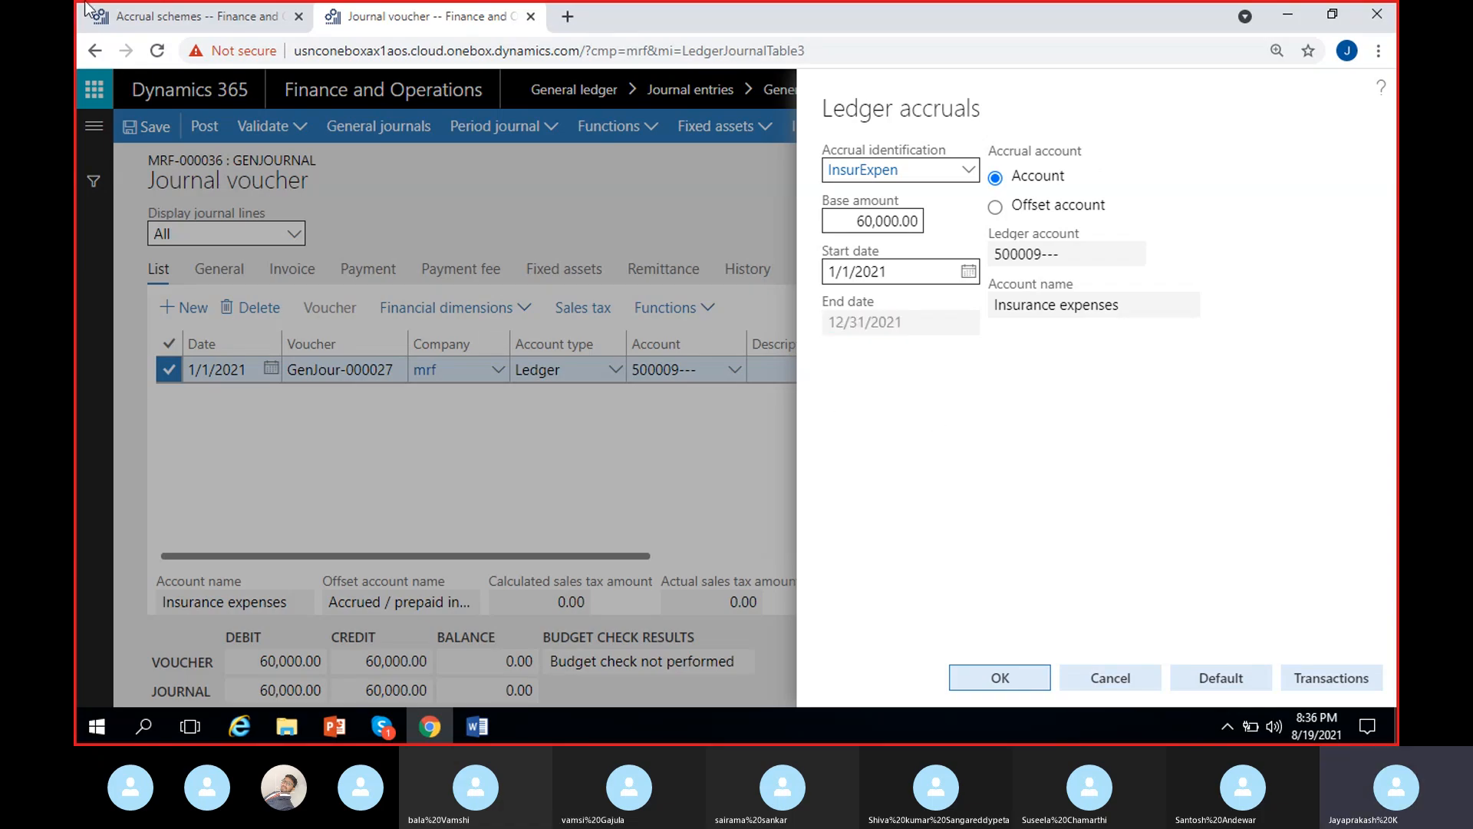
left_click(153, 17)
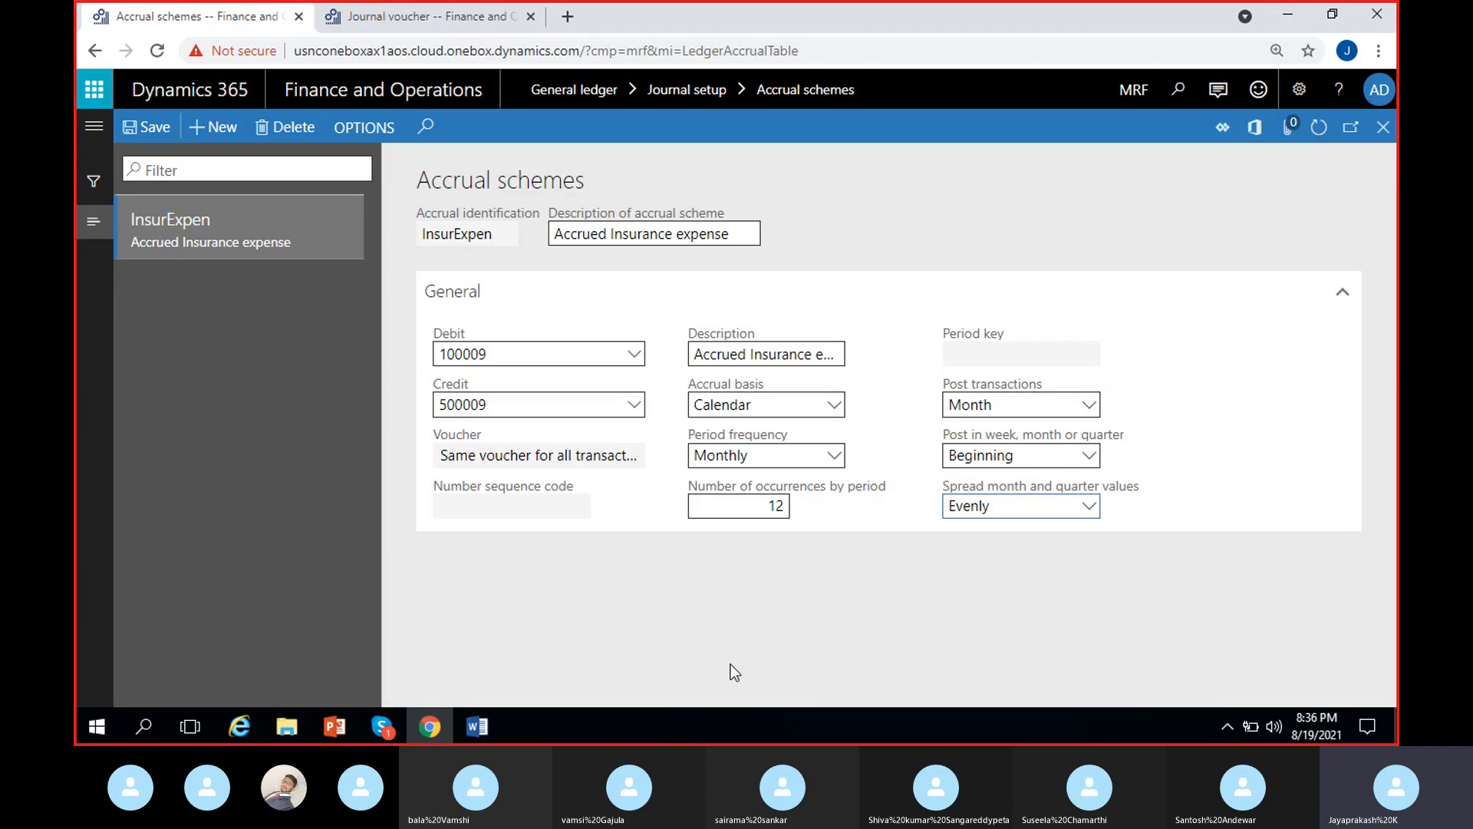
left_click(412, 18)
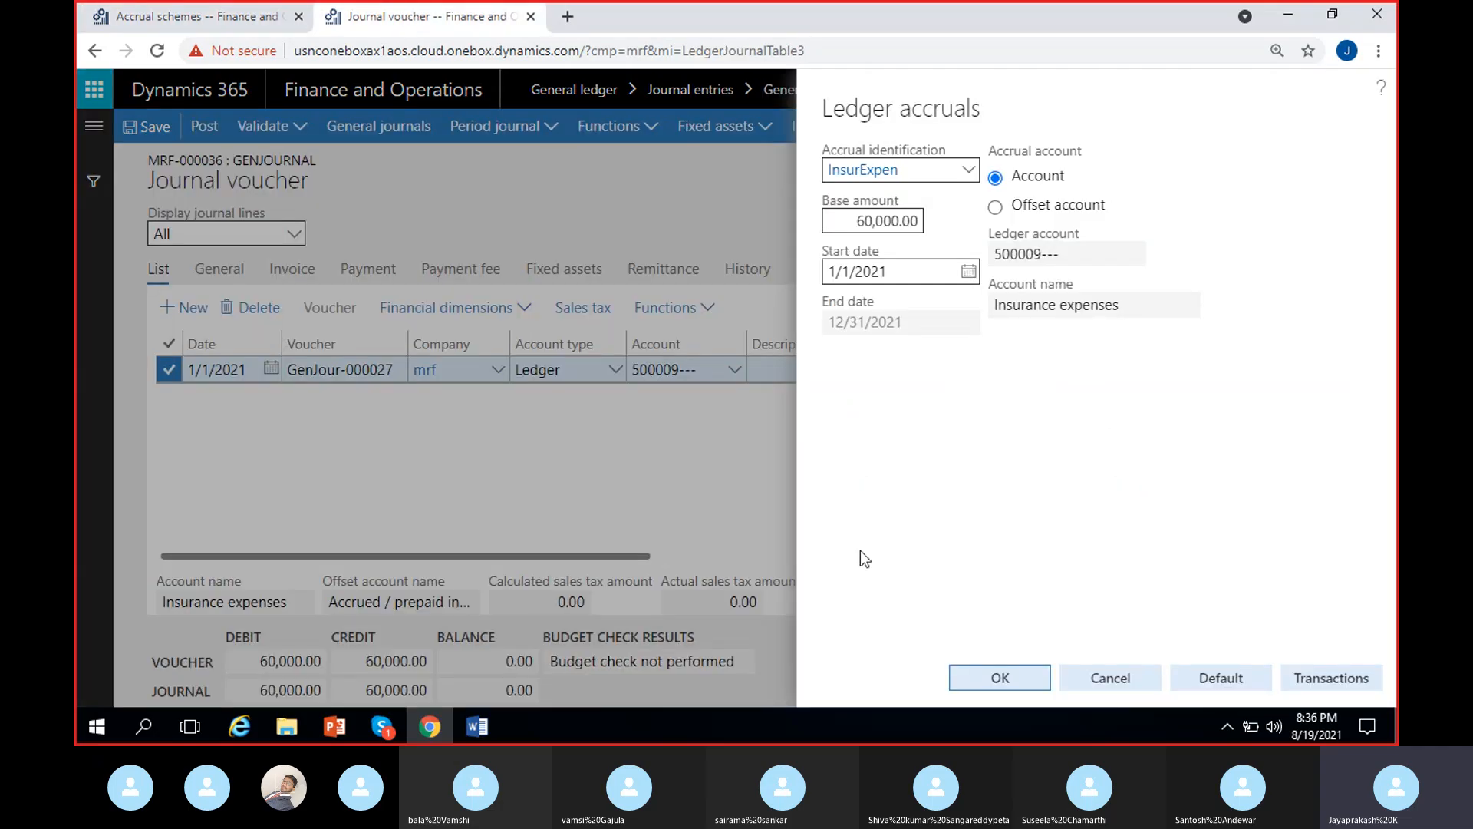
left_click_drag(937, 330, 809, 335)
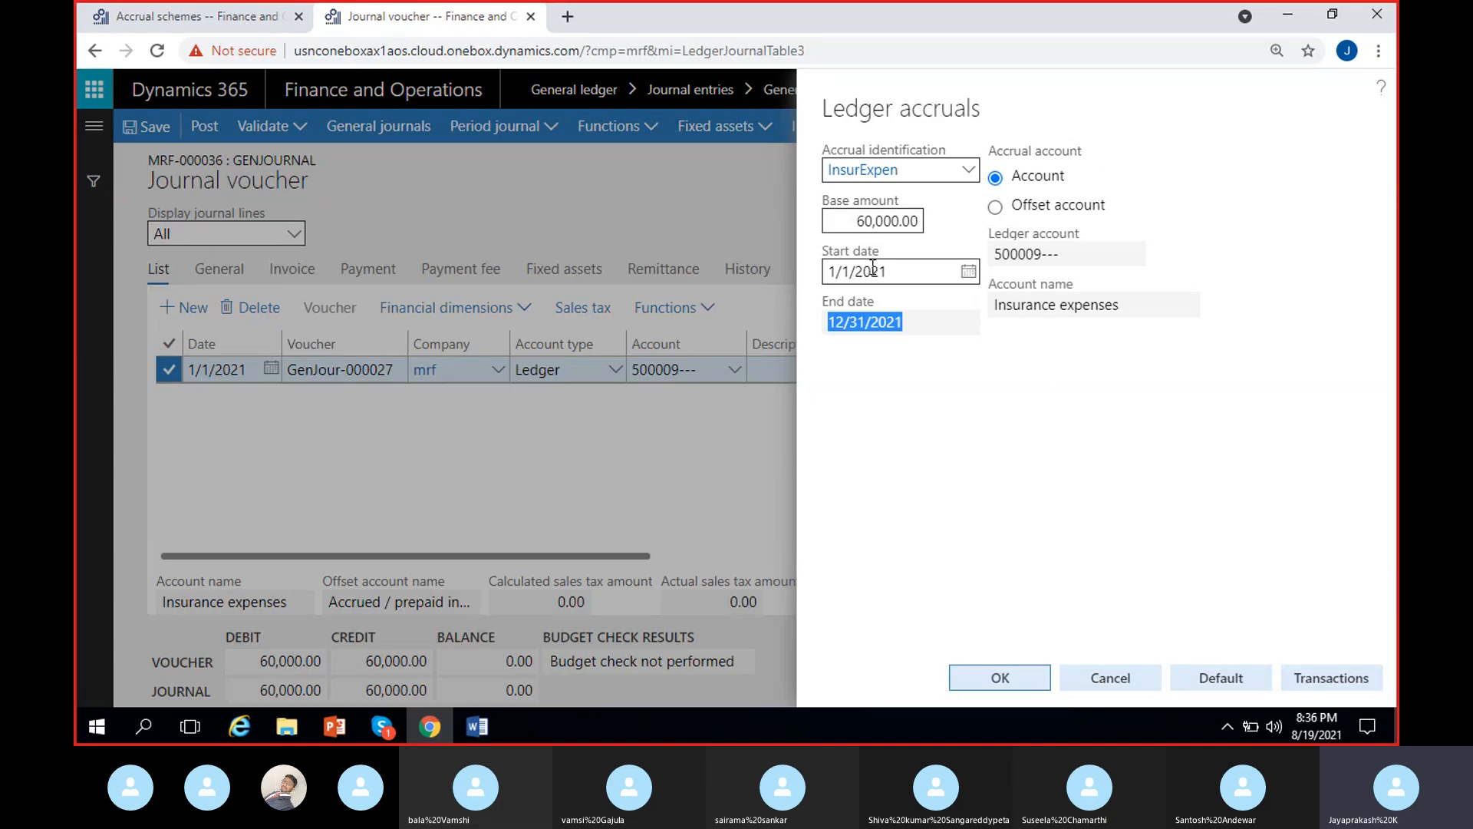
left_click(877, 412)
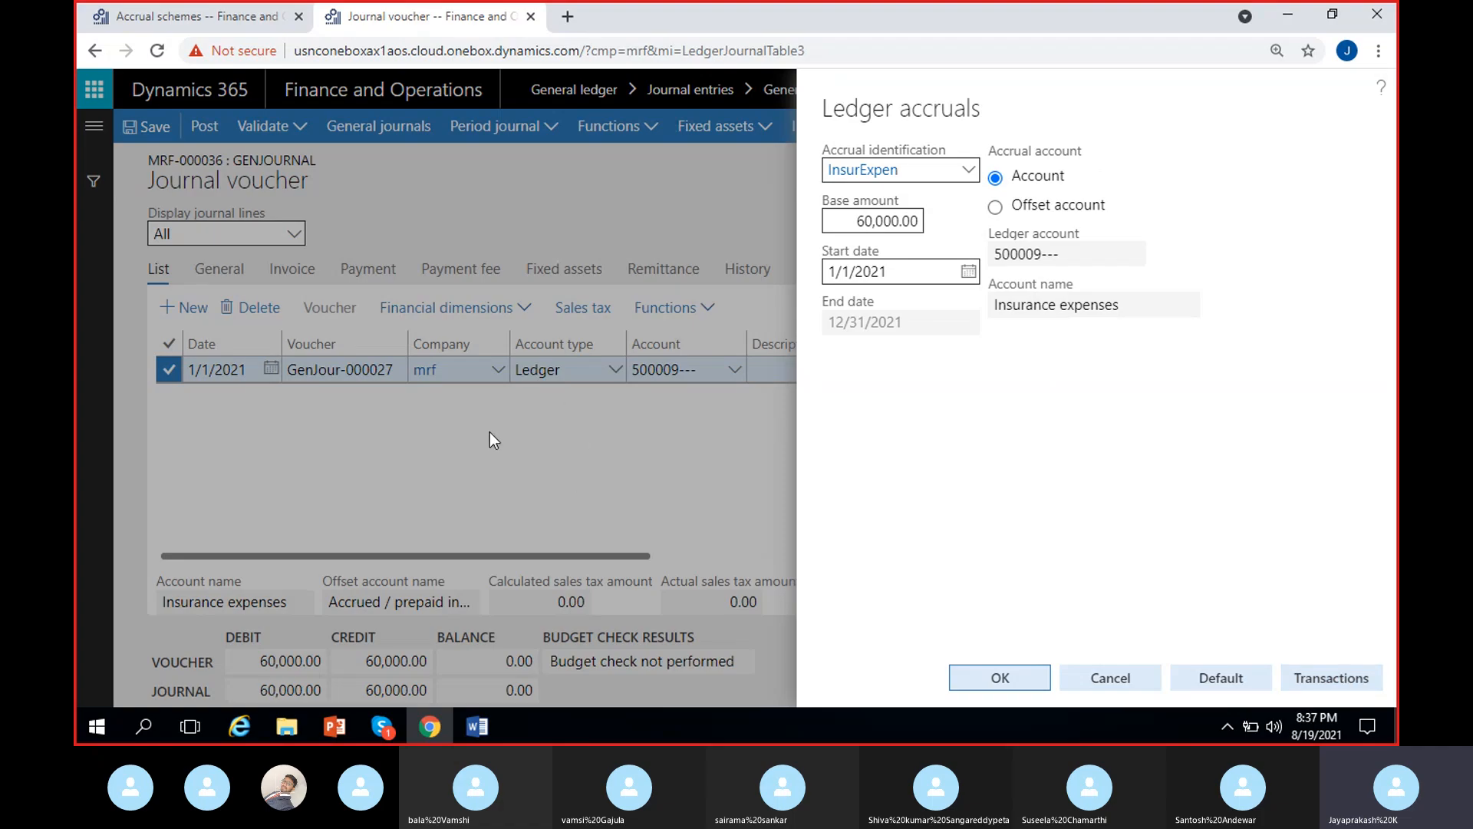
- Open the accrual's transactions, with a wider Description column, and examine the ledger accounts and amounts of the 1/1/2021 entries
left_click(1345, 685)
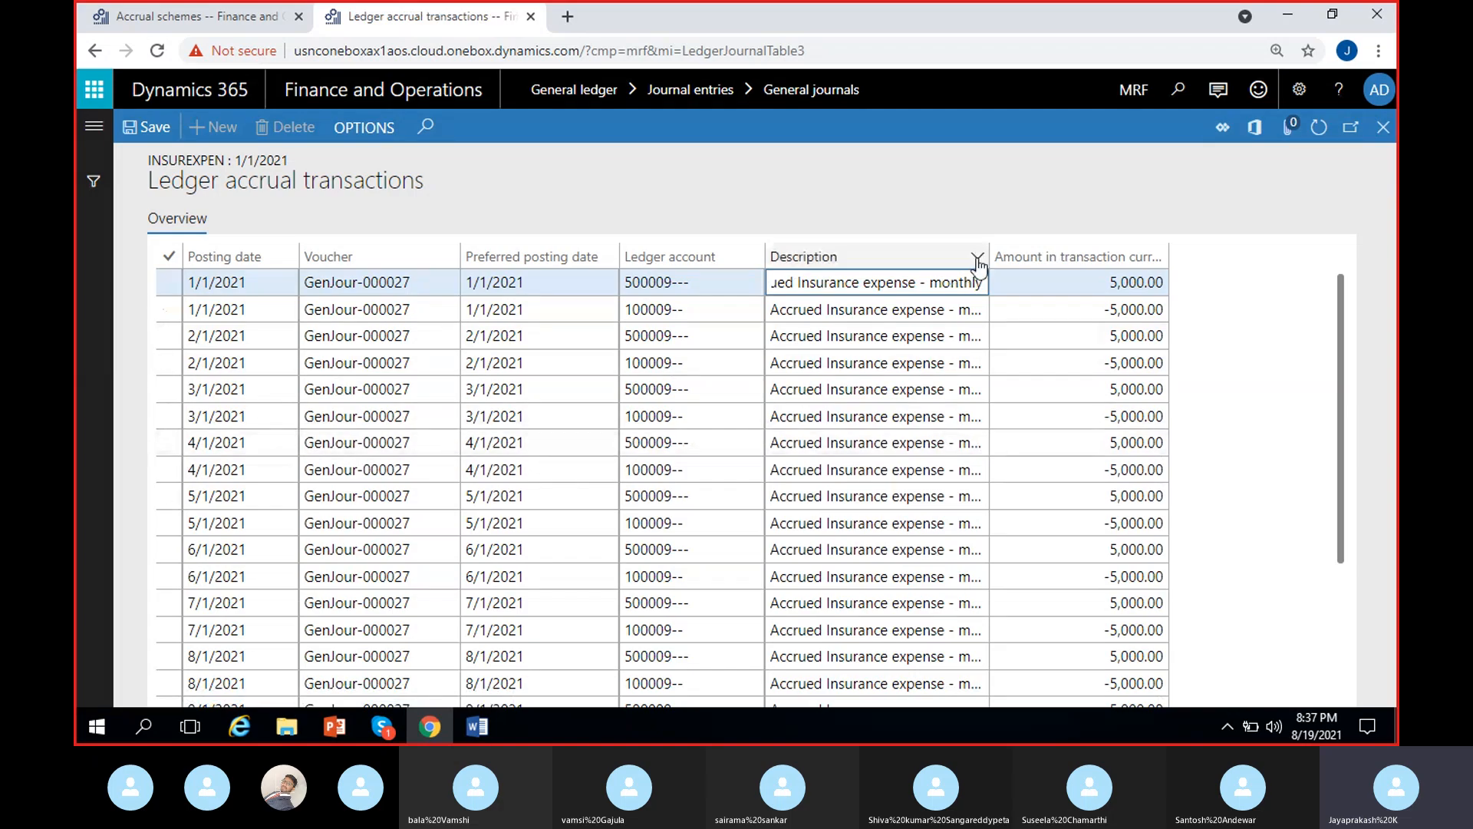
left_click_drag(1001, 252, 1049, 252)
left_click(707, 306)
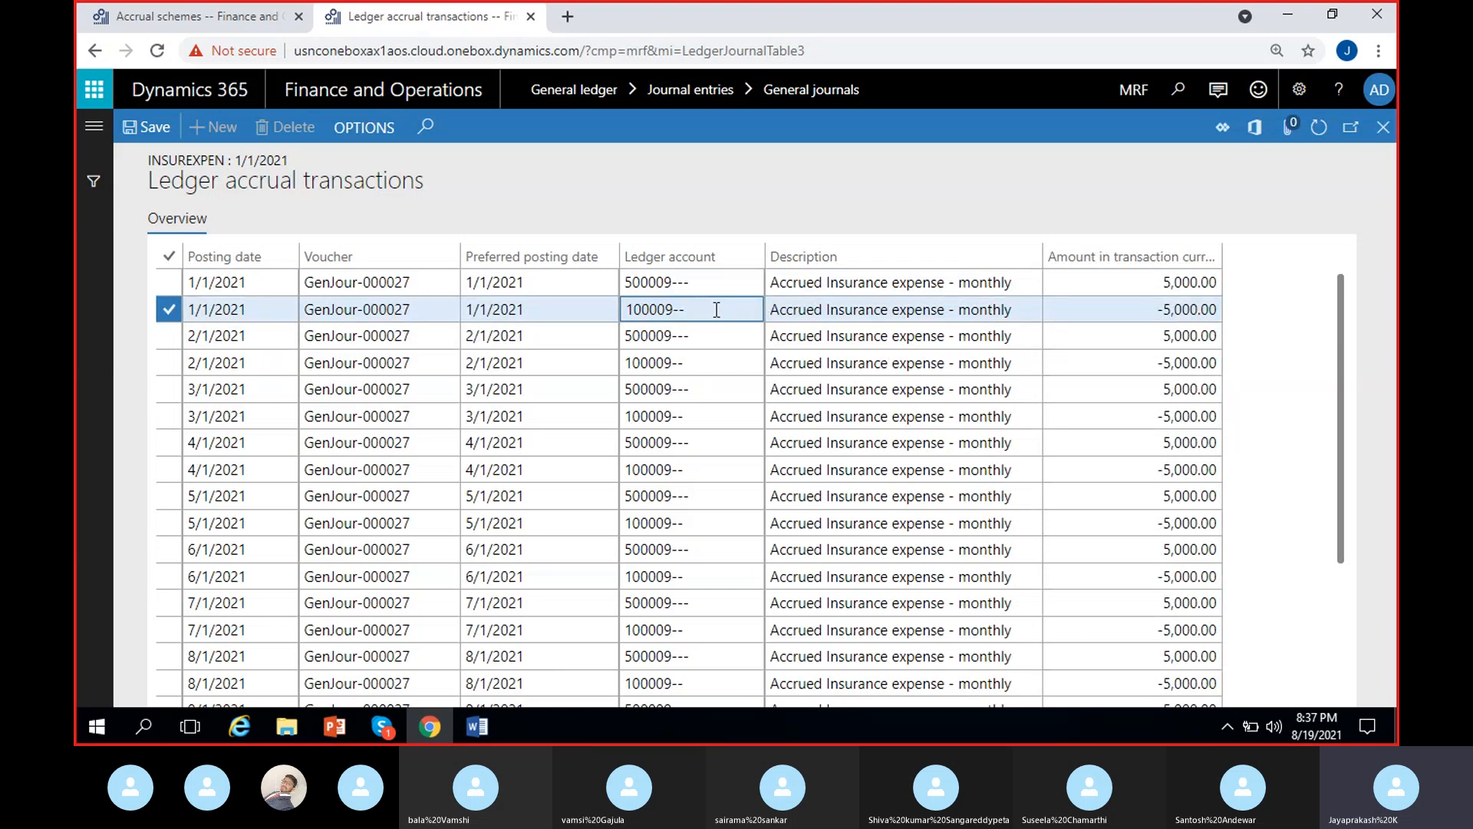
left_click(700, 283, "shift")
left_click(701, 282)
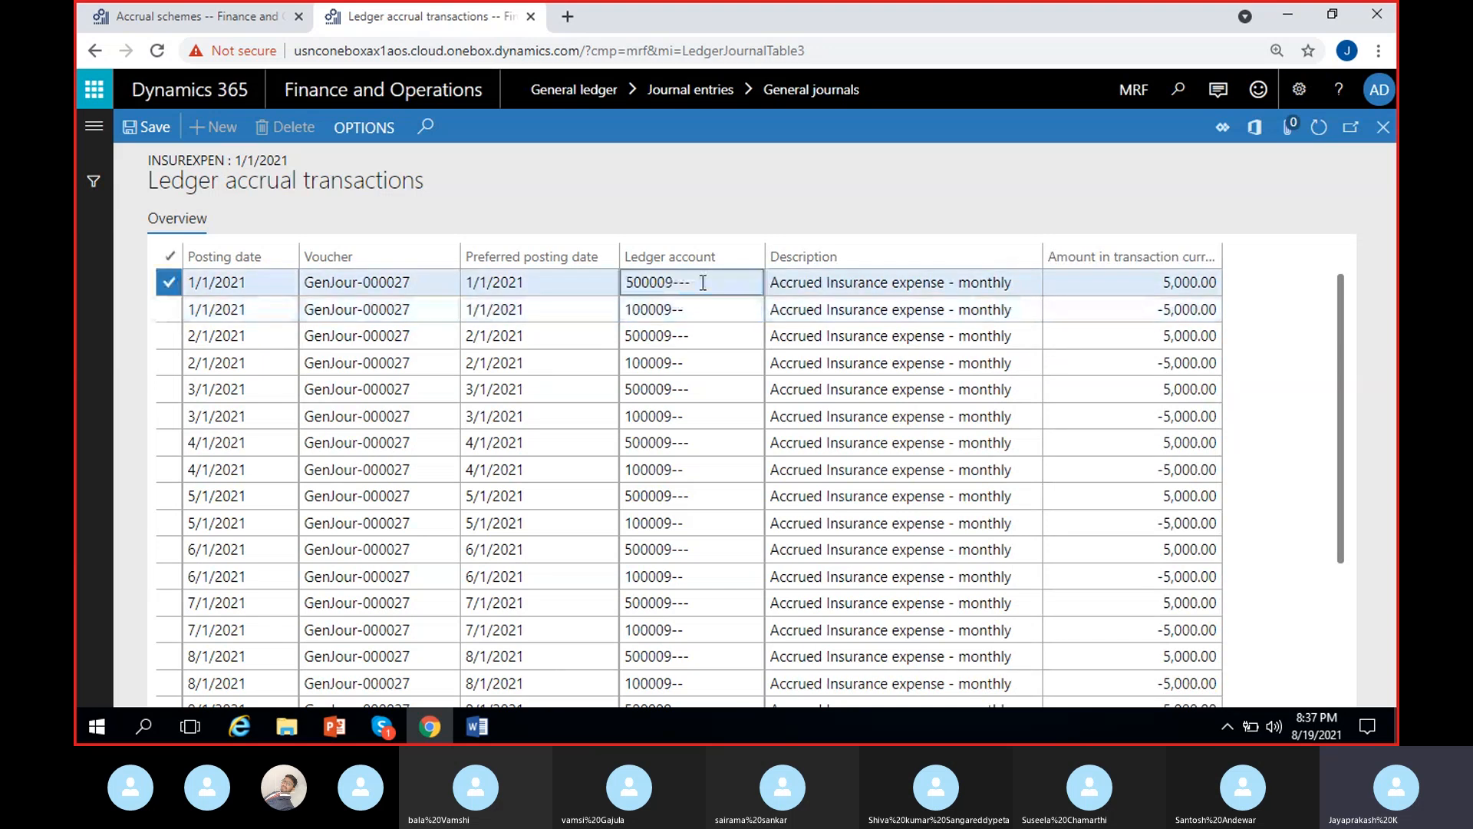
left_click(1160, 285)
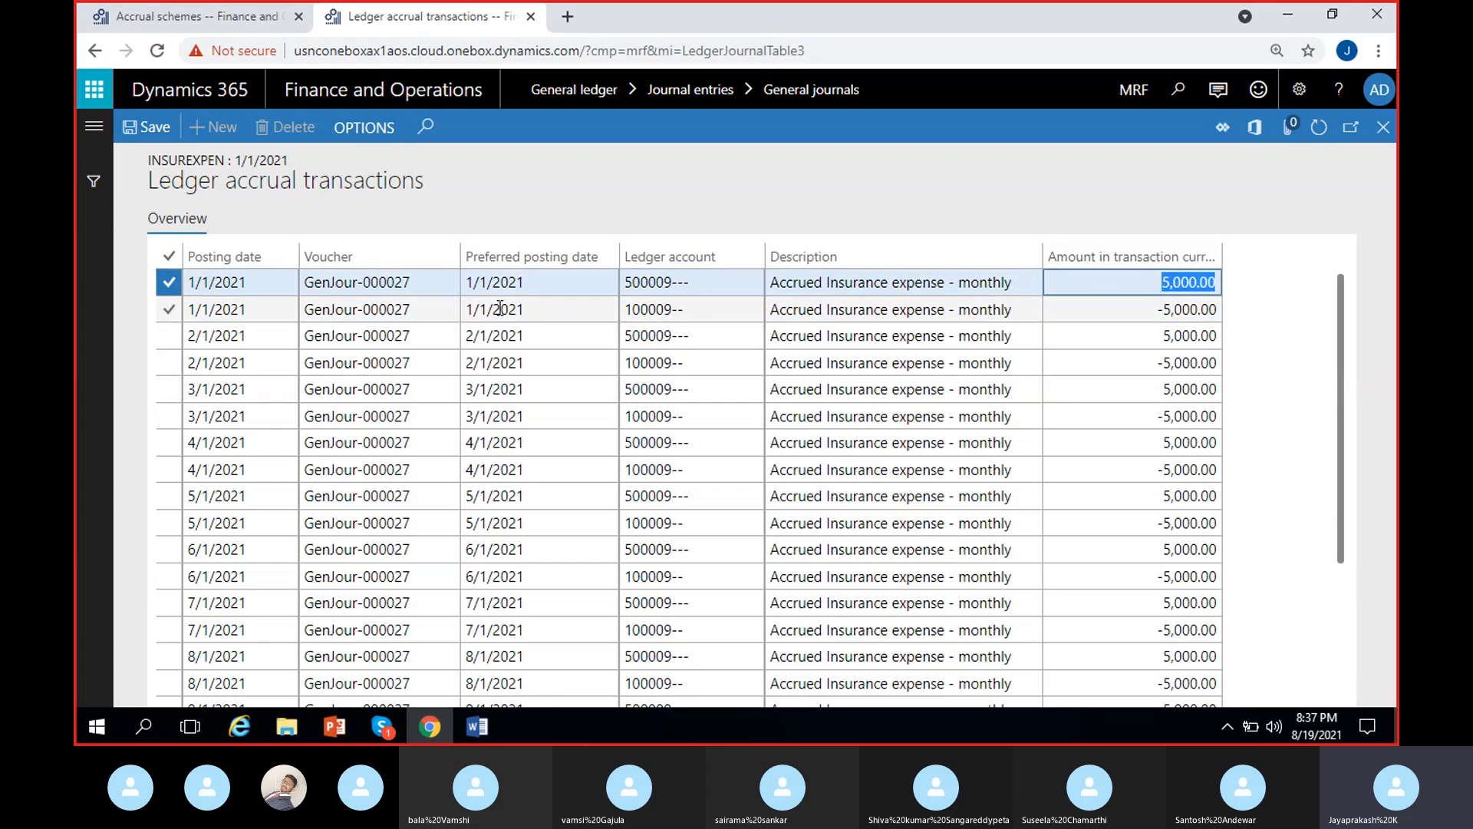
left_click(634, 309)
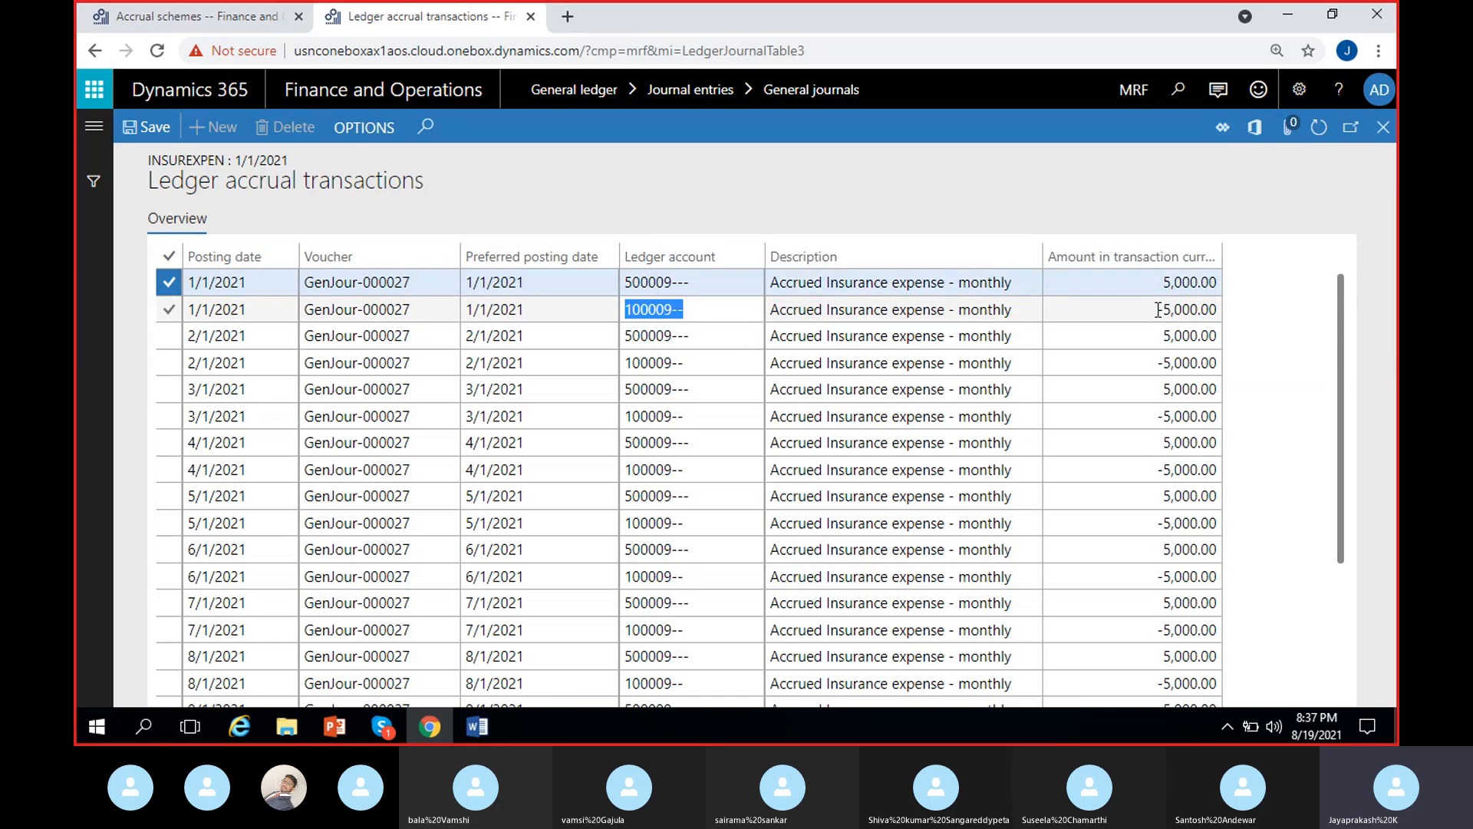
key("Tab")
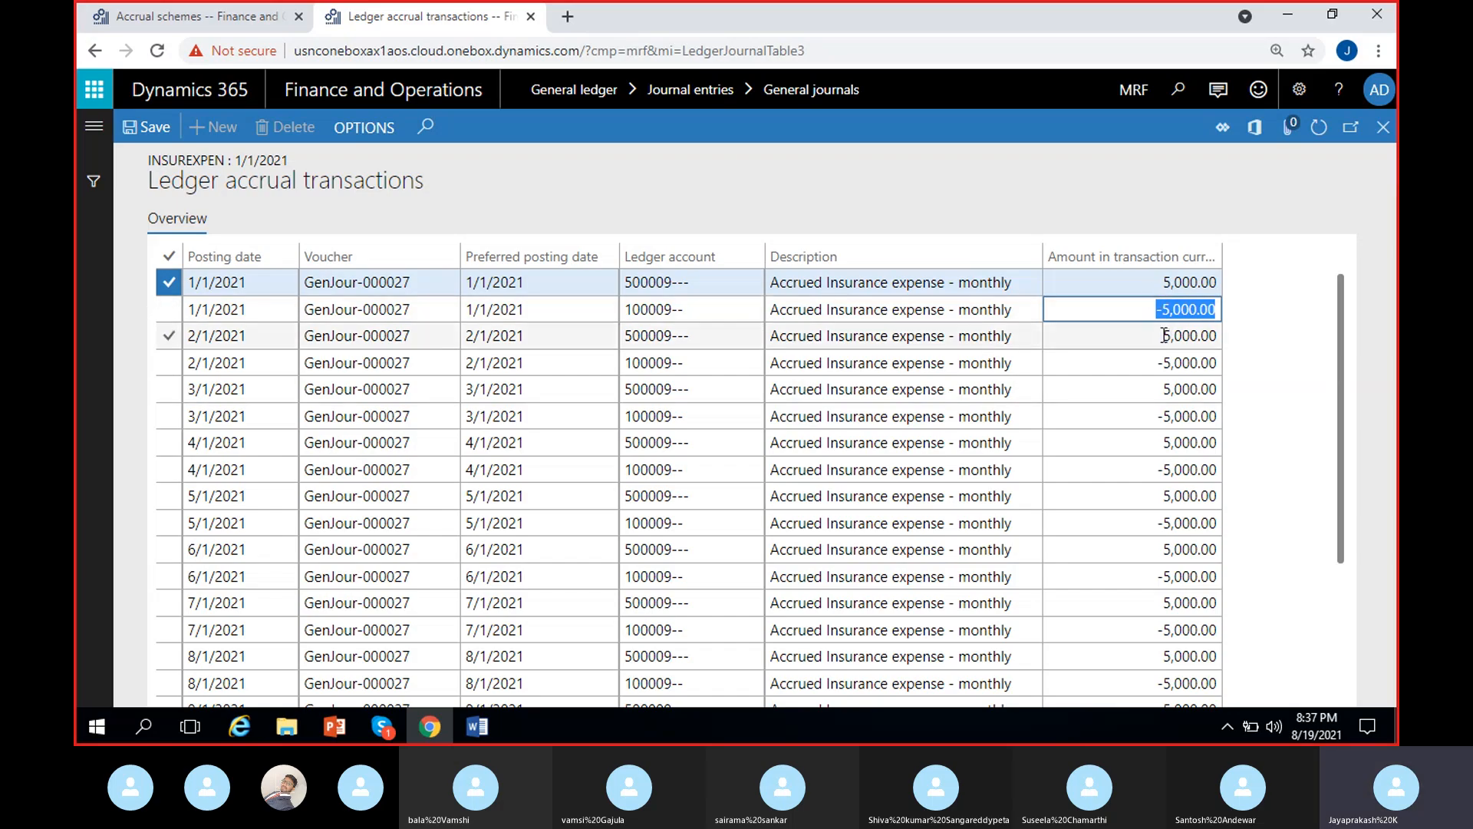
- Examine the posting dates, ledger accounts and amounts of the 1/1/2021 and 2/1/2021 accrual entries
left_click(1134, 336)
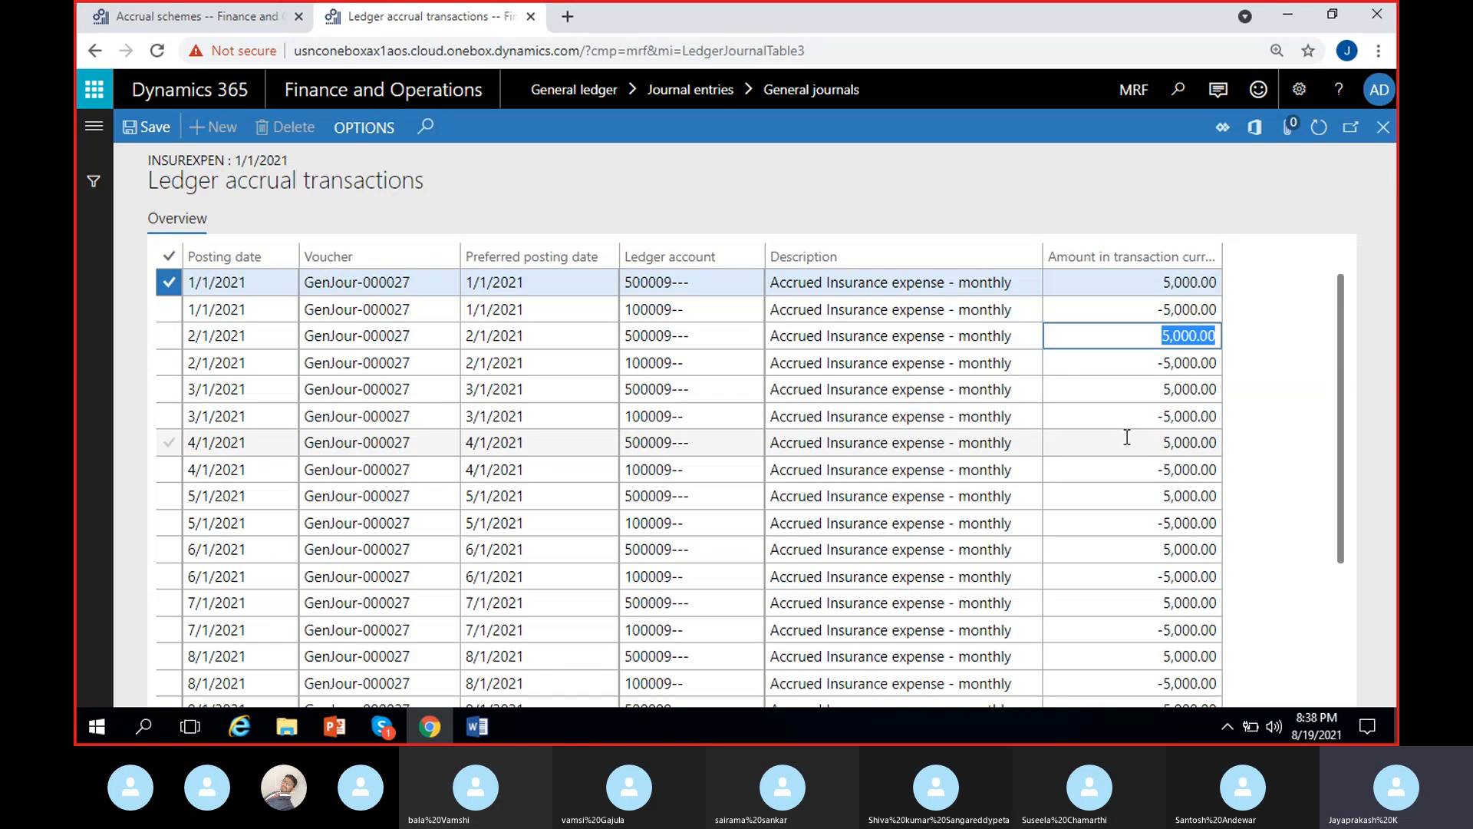
left_click(193, 282)
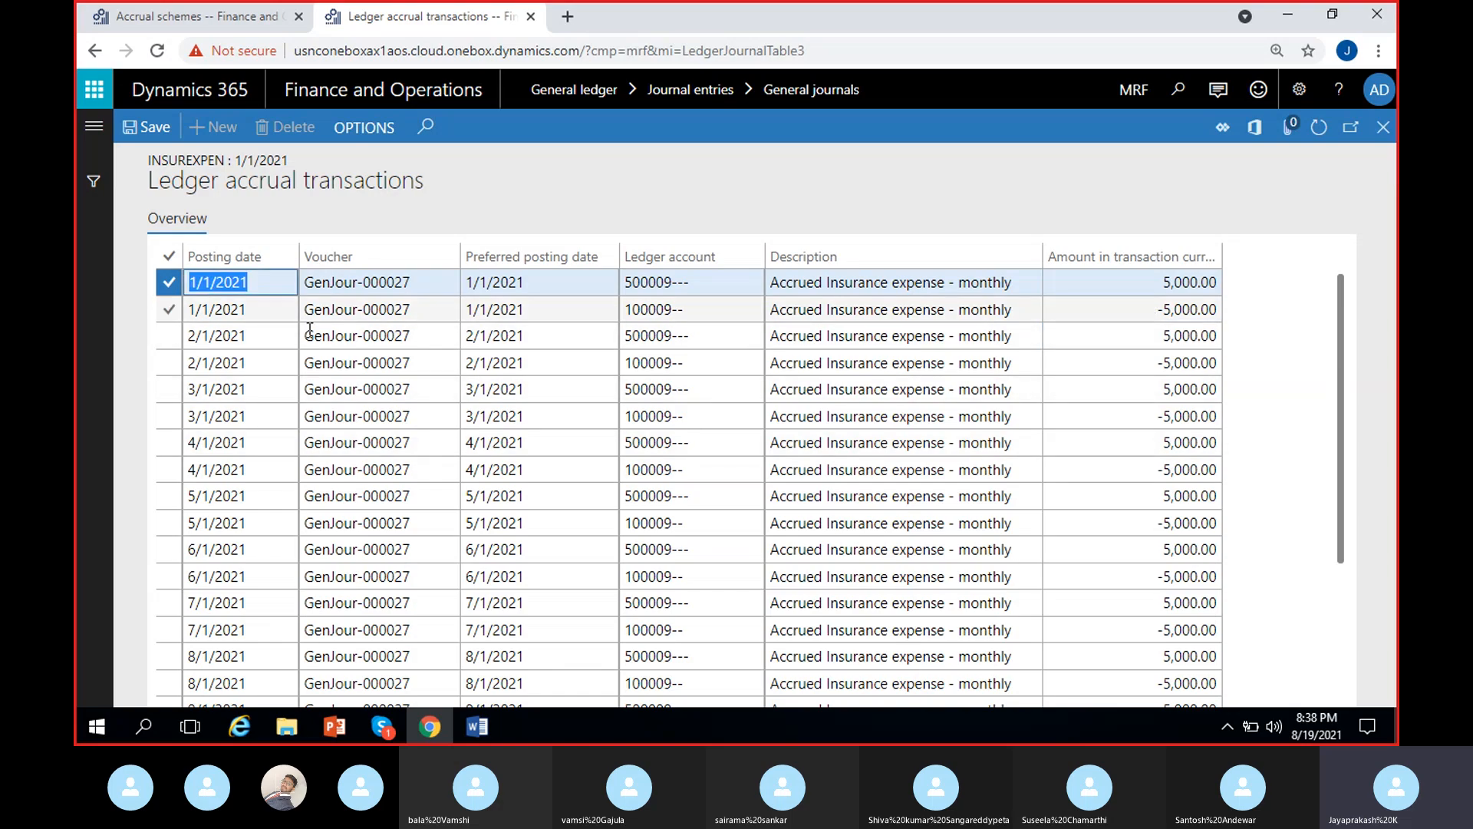
left_click(630, 284)
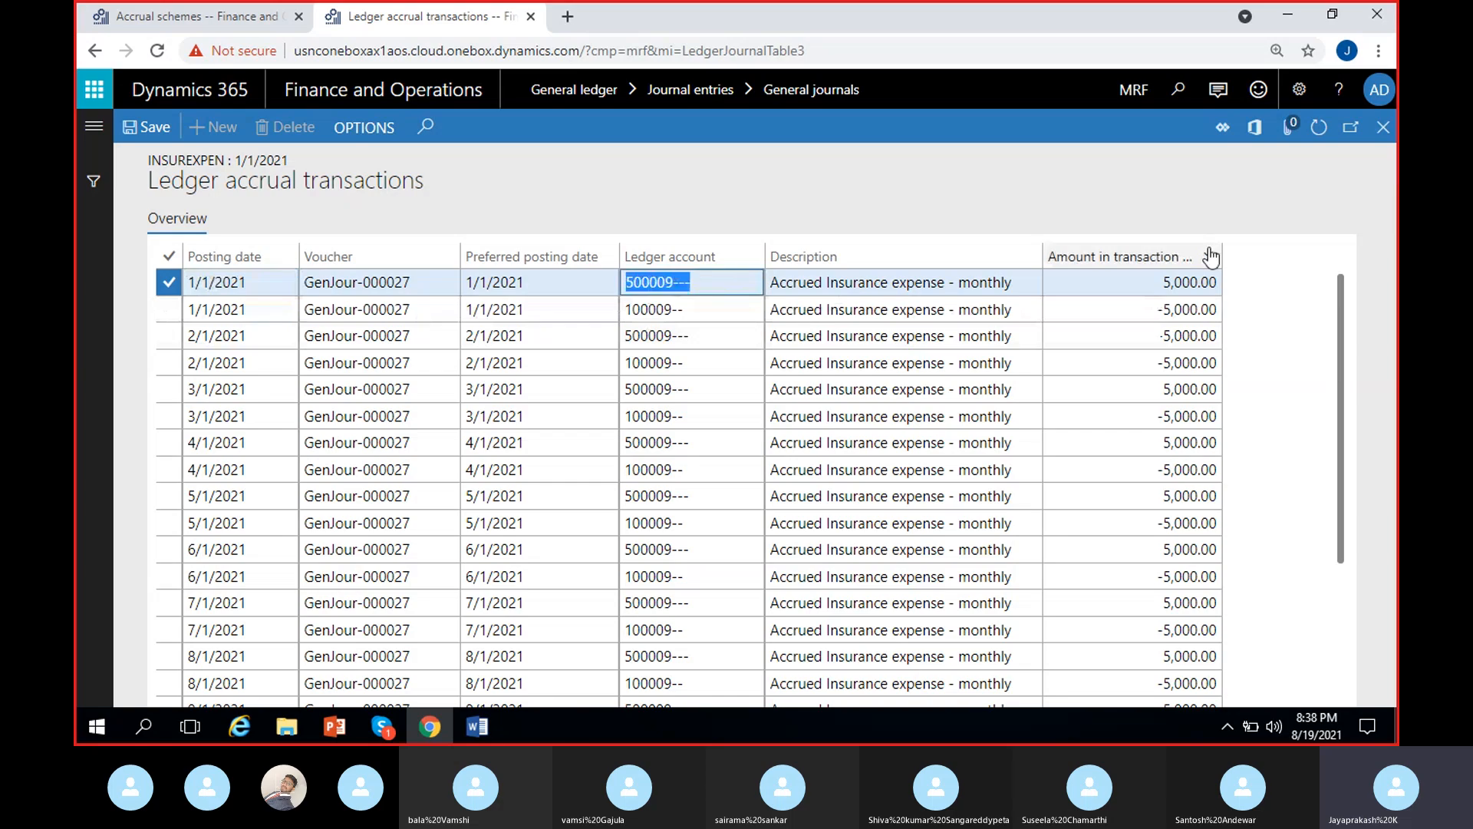
left_click(1197, 309)
key("Tab")
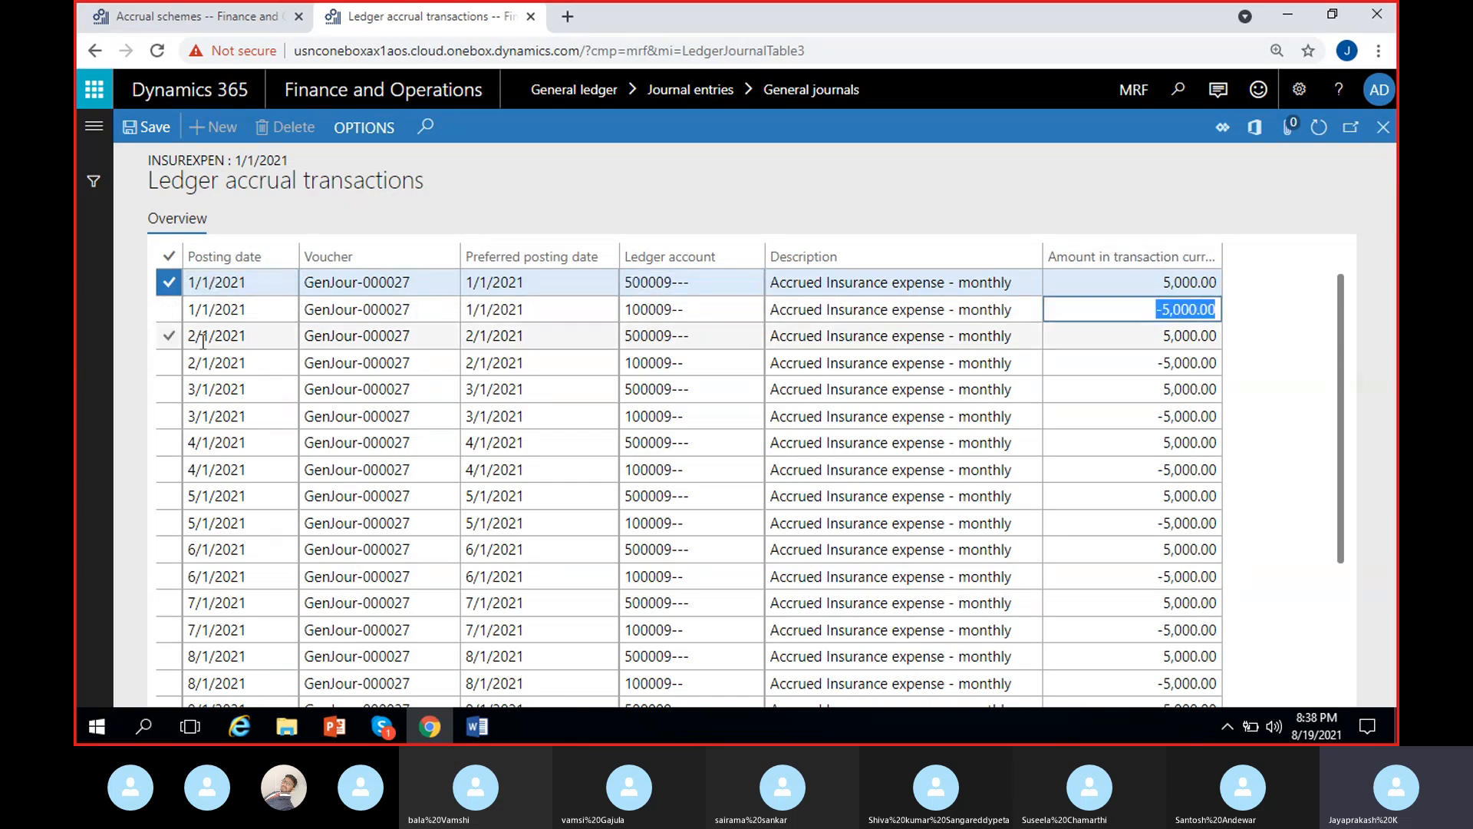
left_click(642, 336)
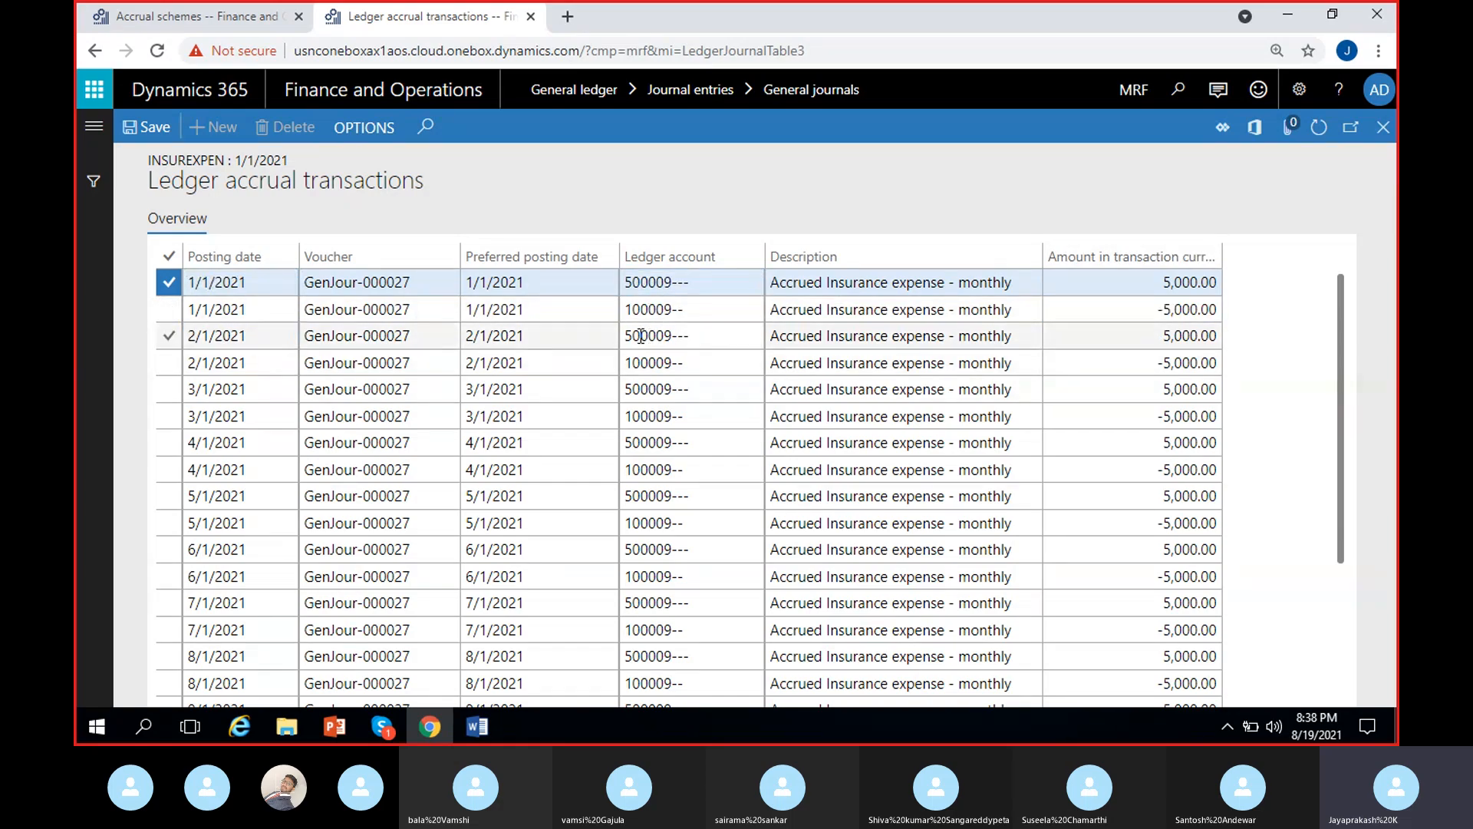
left_click(1171, 335)
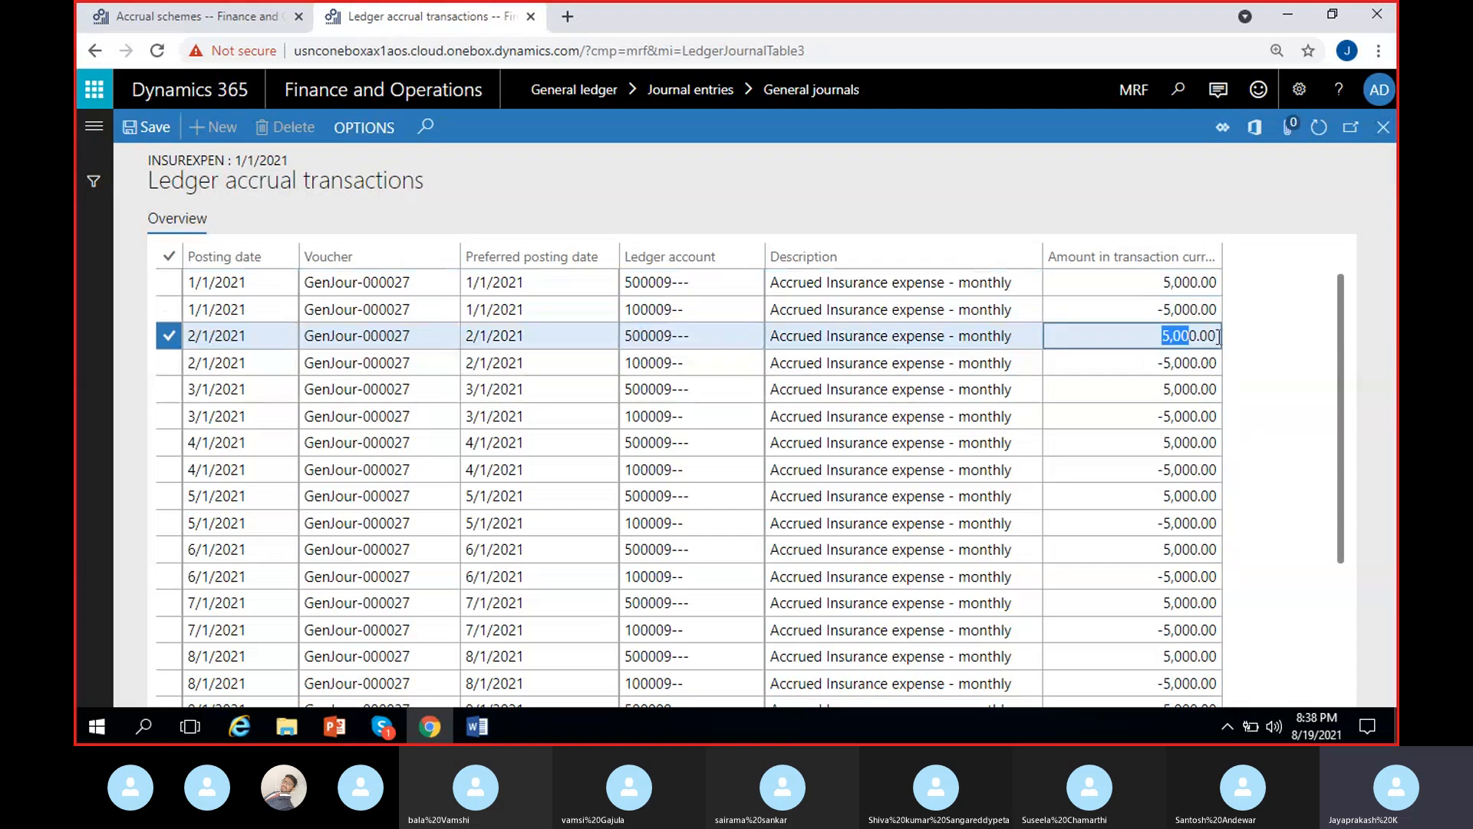
left_click(685, 363)
left_click(1176, 372)
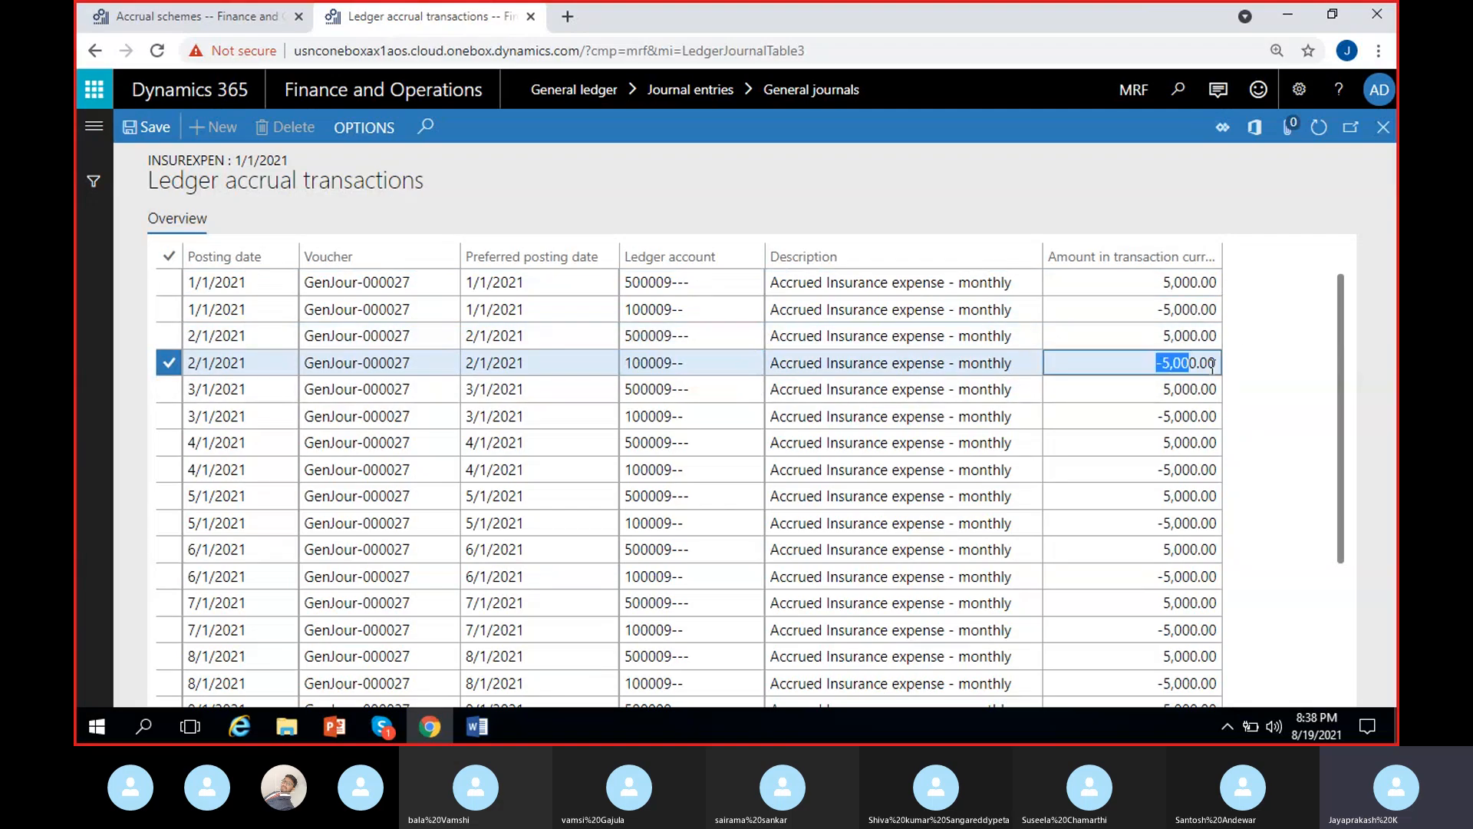
- Examine the dates and amounts of the 12/1/2021 accrual entries and check them against the InsurExpen accrual scheme's settings
scroll(624, 542, "down", 3)
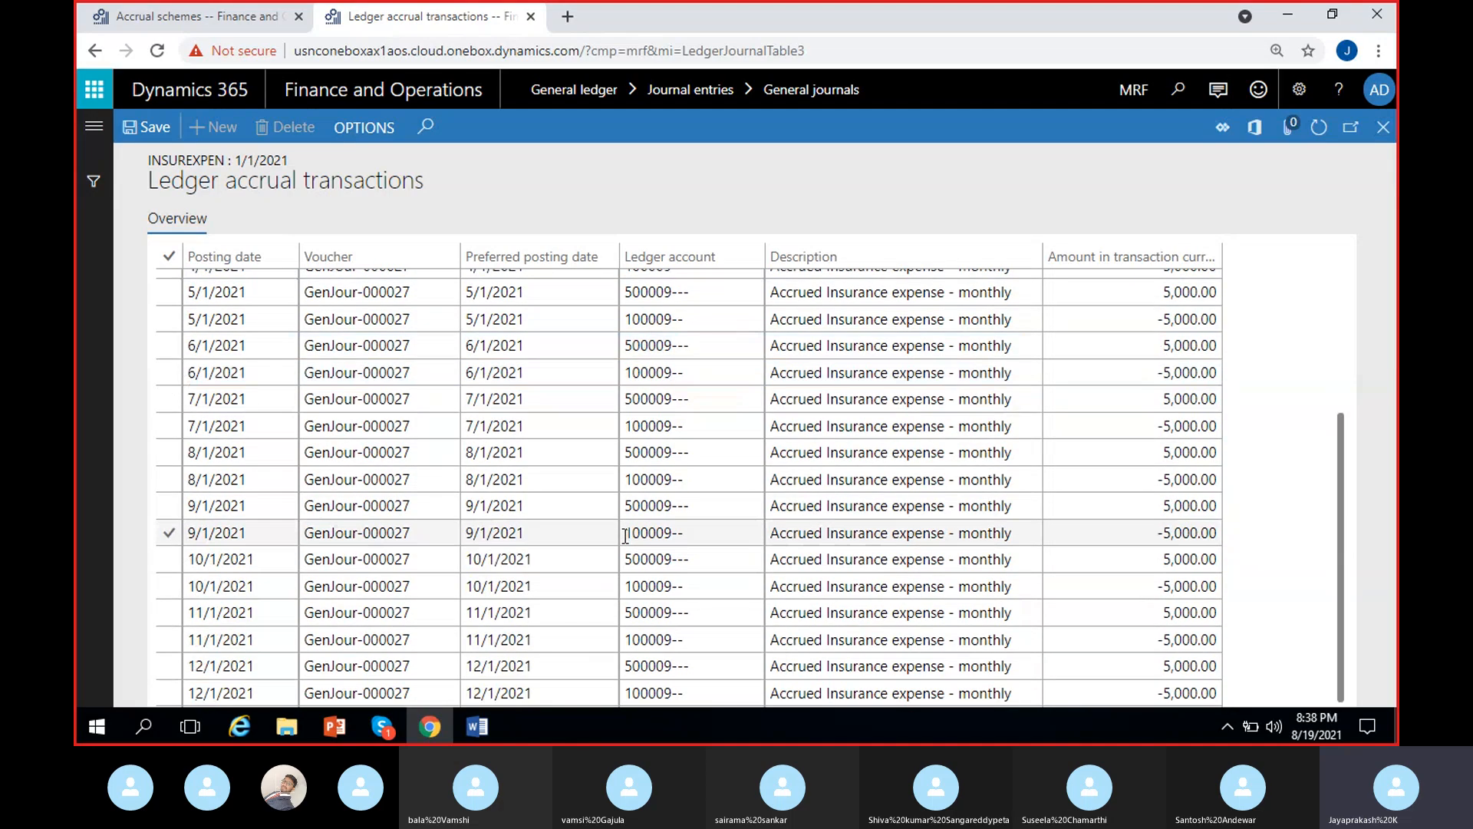
left_click(230, 668)
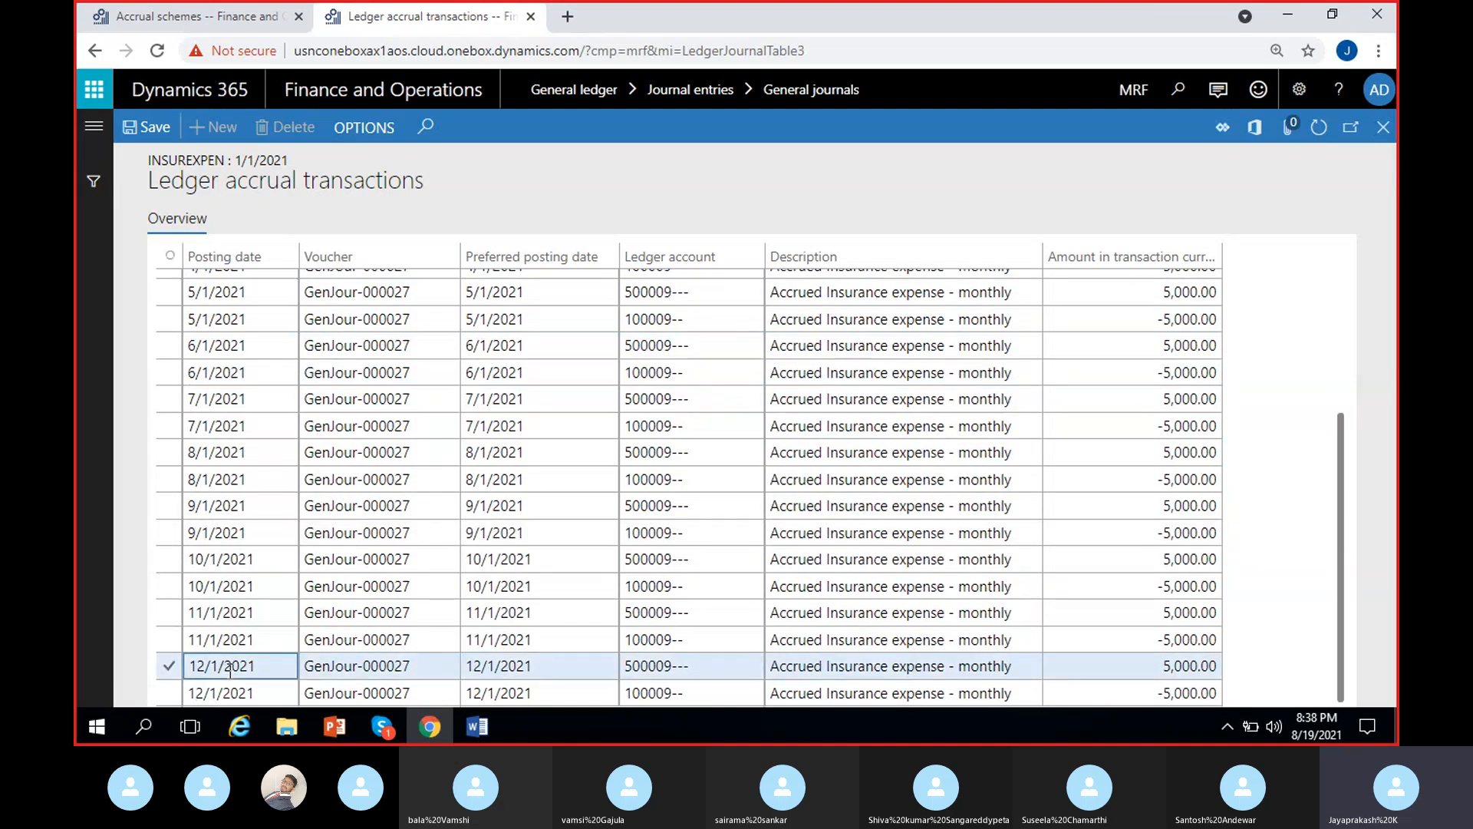
left_click(230, 14)
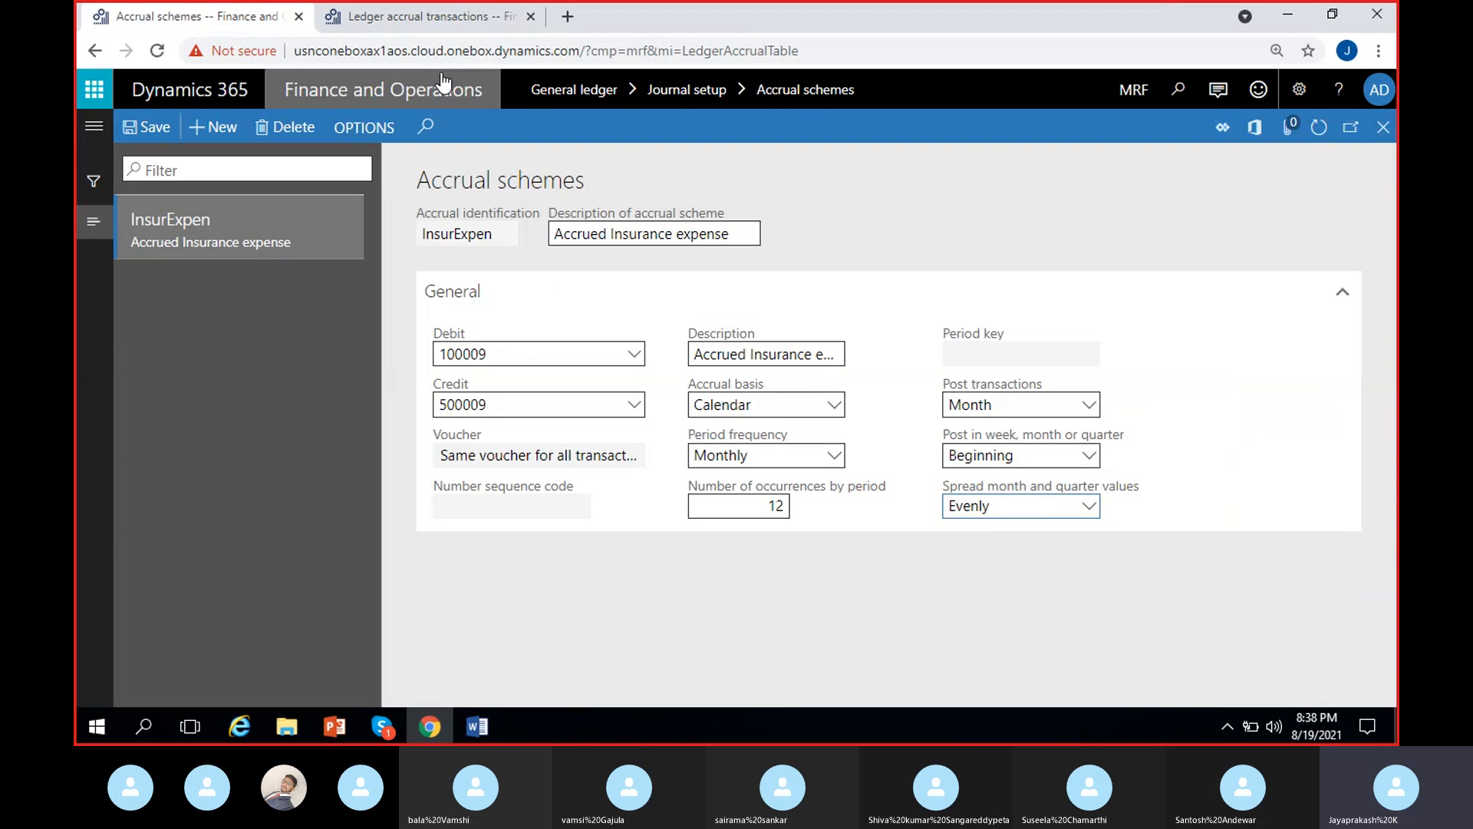
left_click(407, 26)
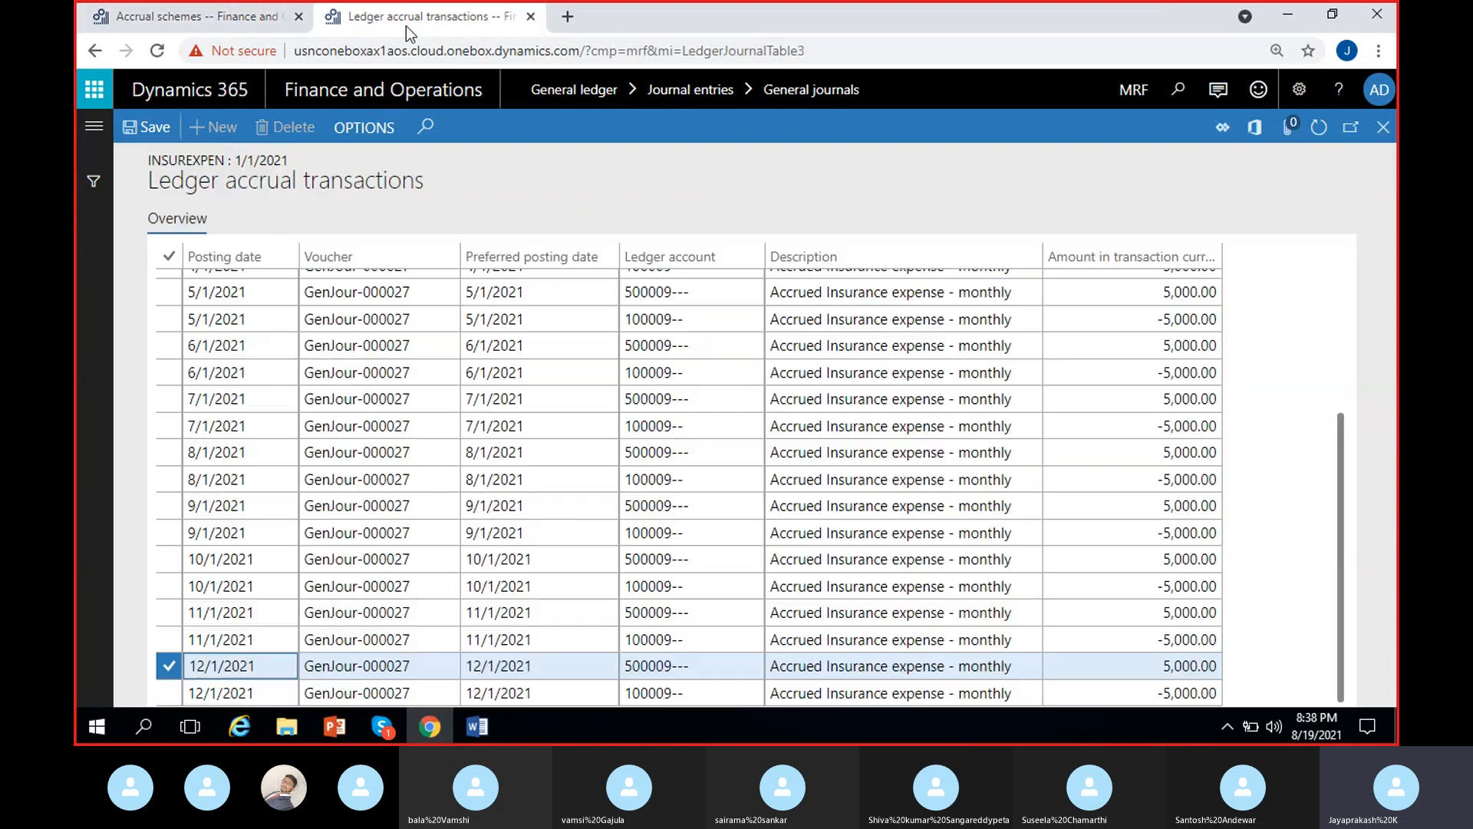
left_click(249, 668)
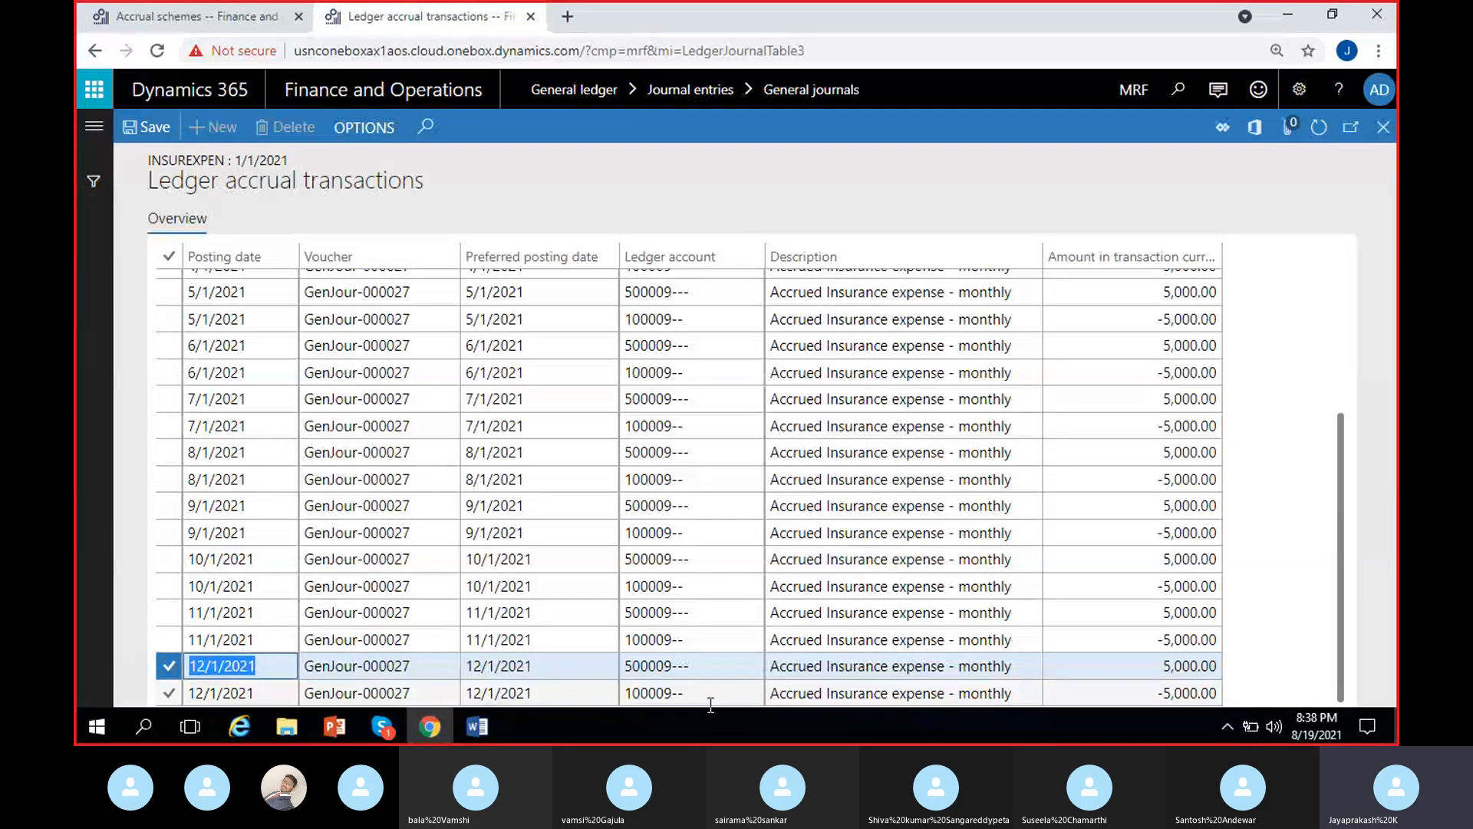
left_click(271, 672)
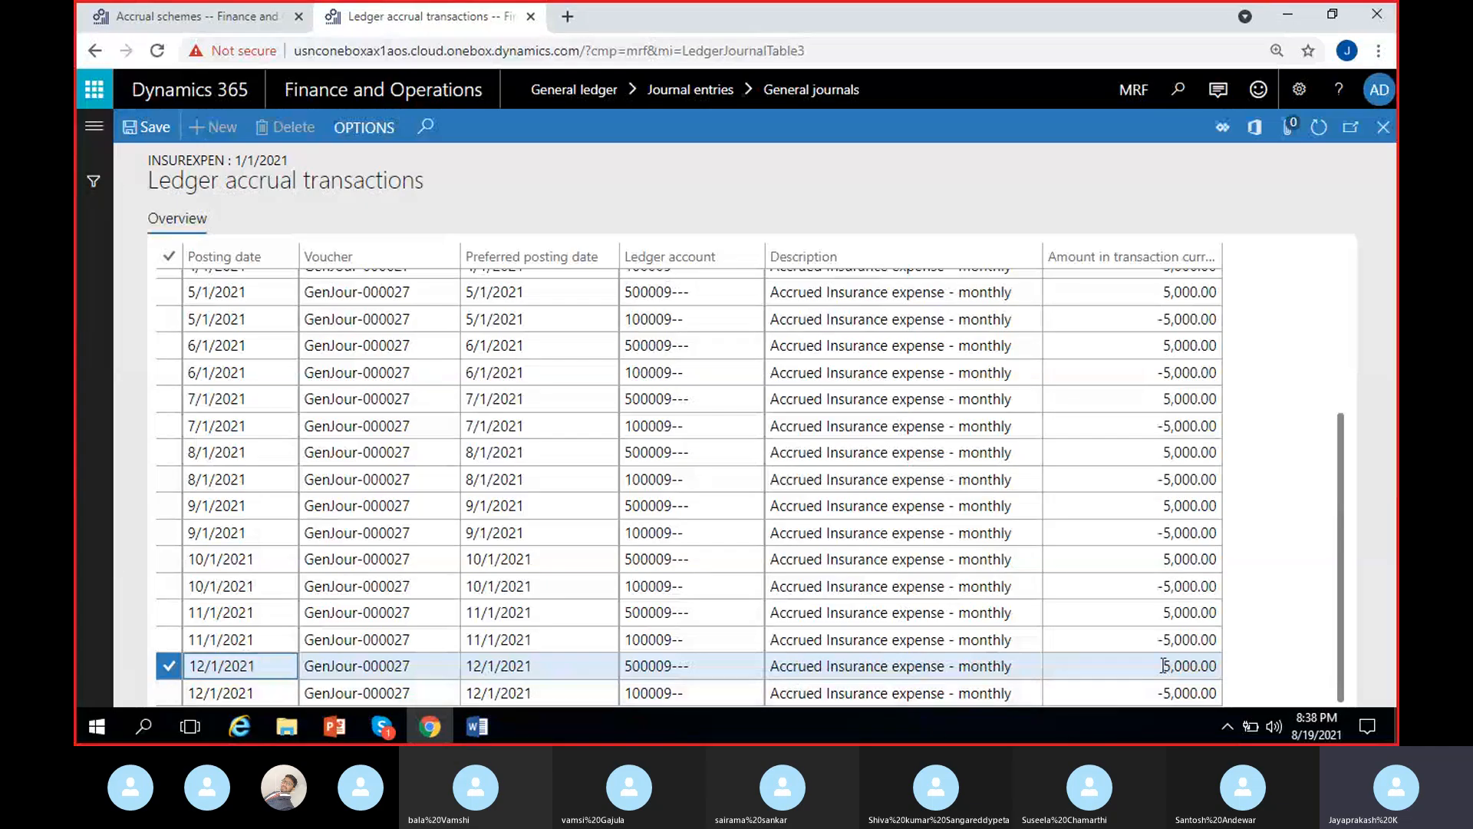
left_click(1188, 668)
left_click_drag(1189, 669, 1276, 678)
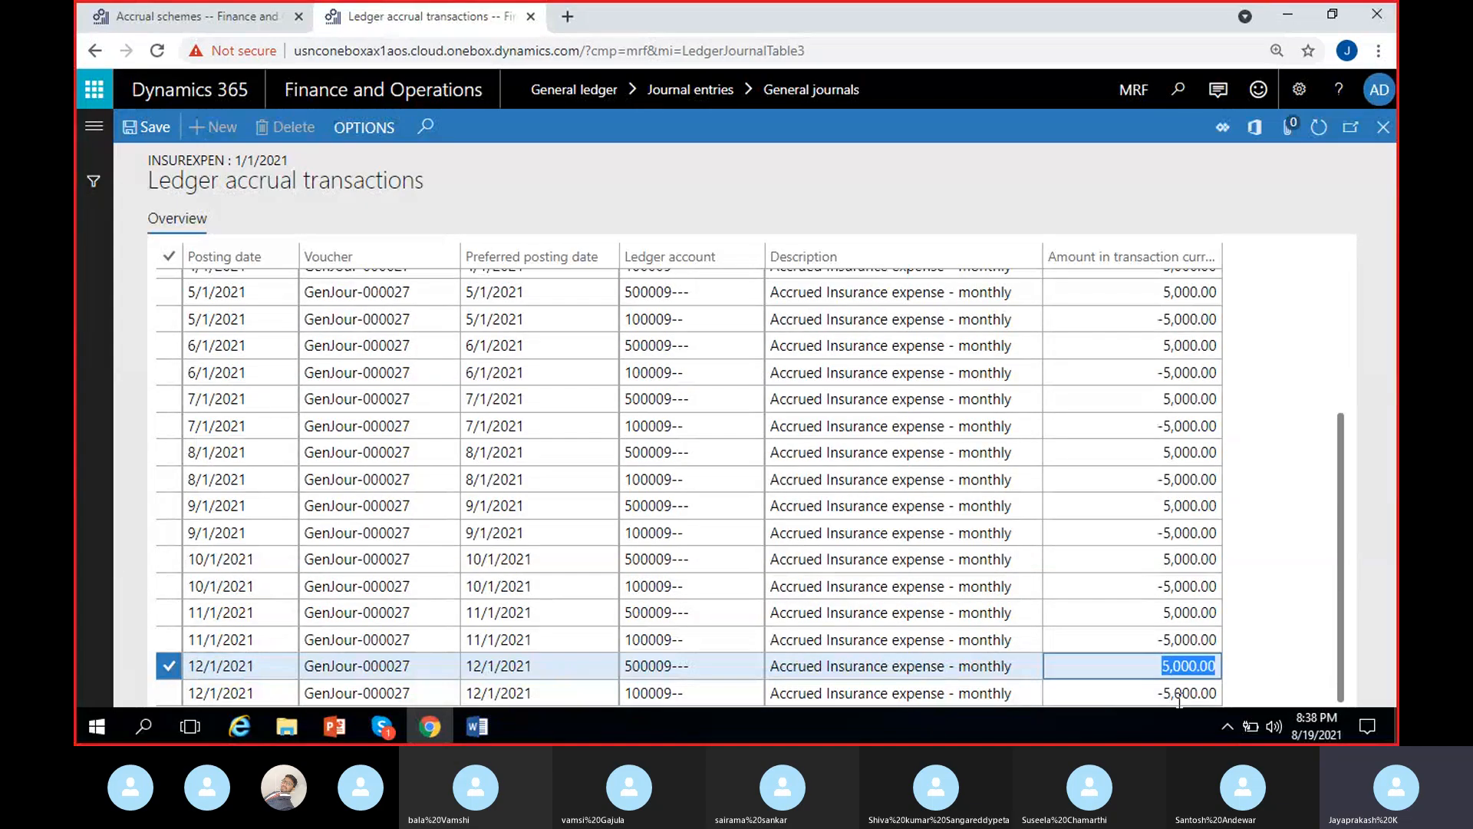
left_click_drag(1149, 671, 1258, 672)
key("Down")
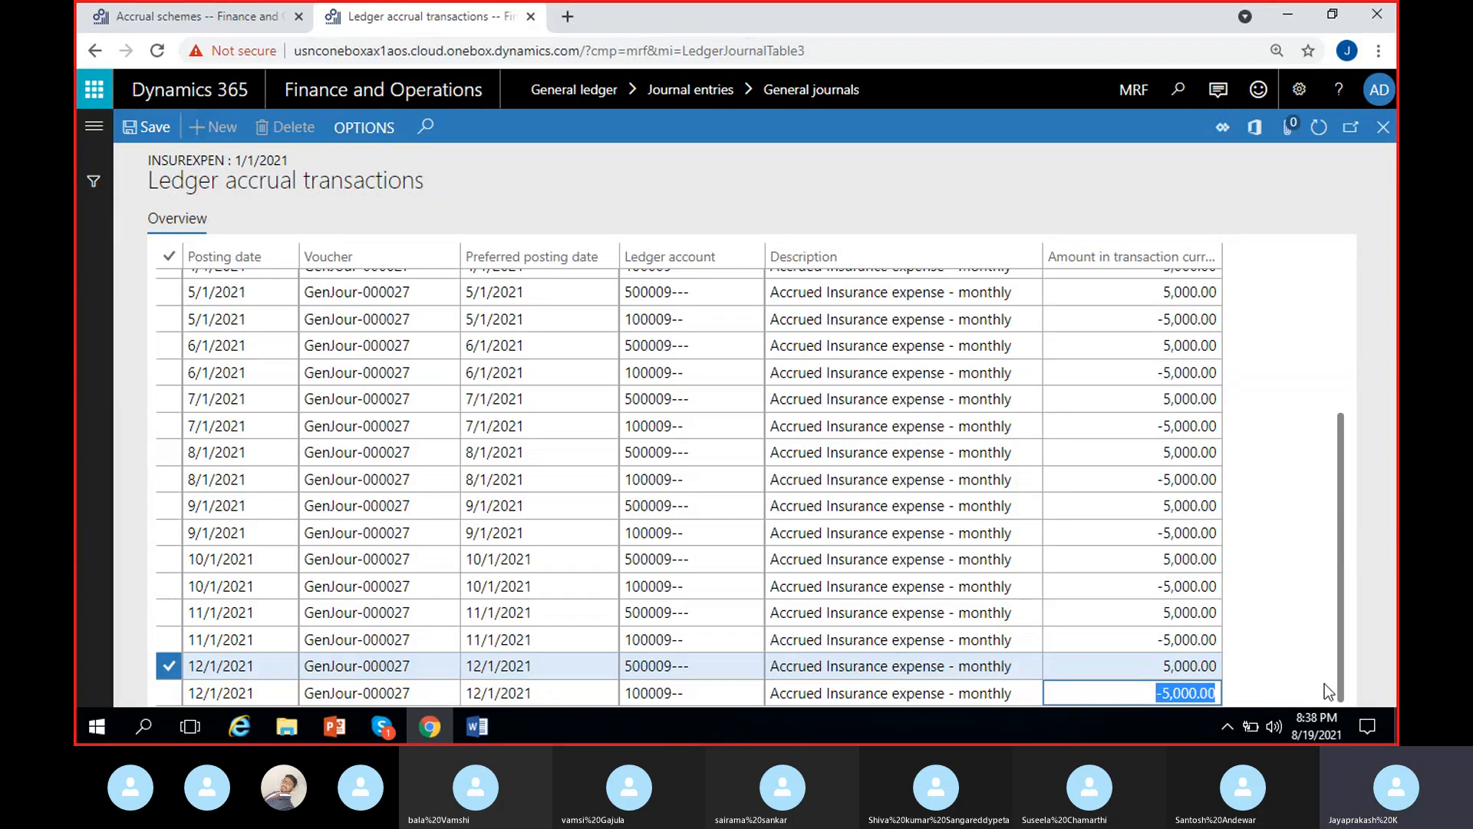
left_click_drag(1154, 693, 1301, 681)
left_click(1296, 663)
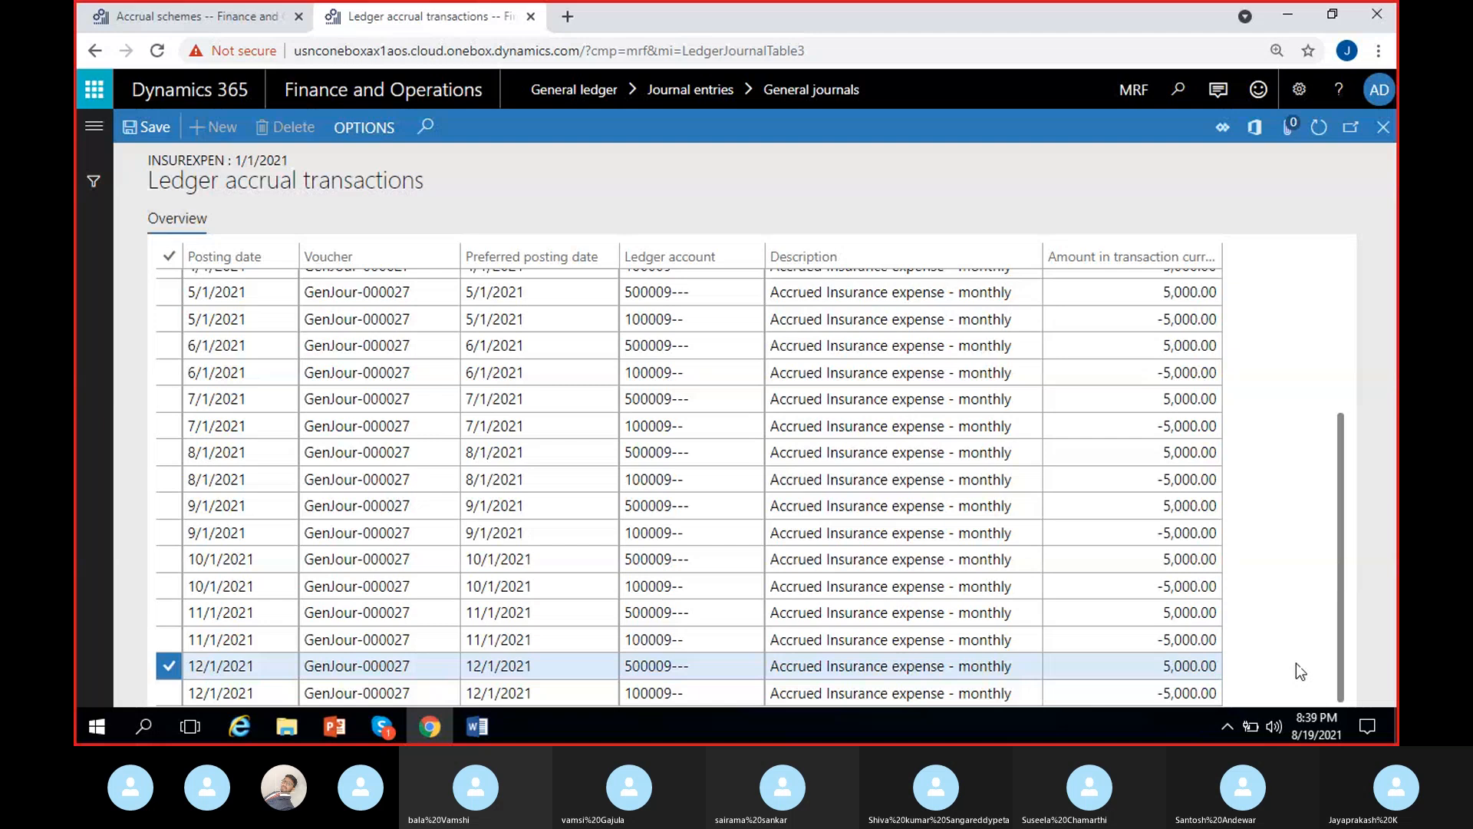
- Review the description of the second 2/1/2021 entry and the amounts of the November and December accrual entries
scroll(1296, 663, "up", 6)
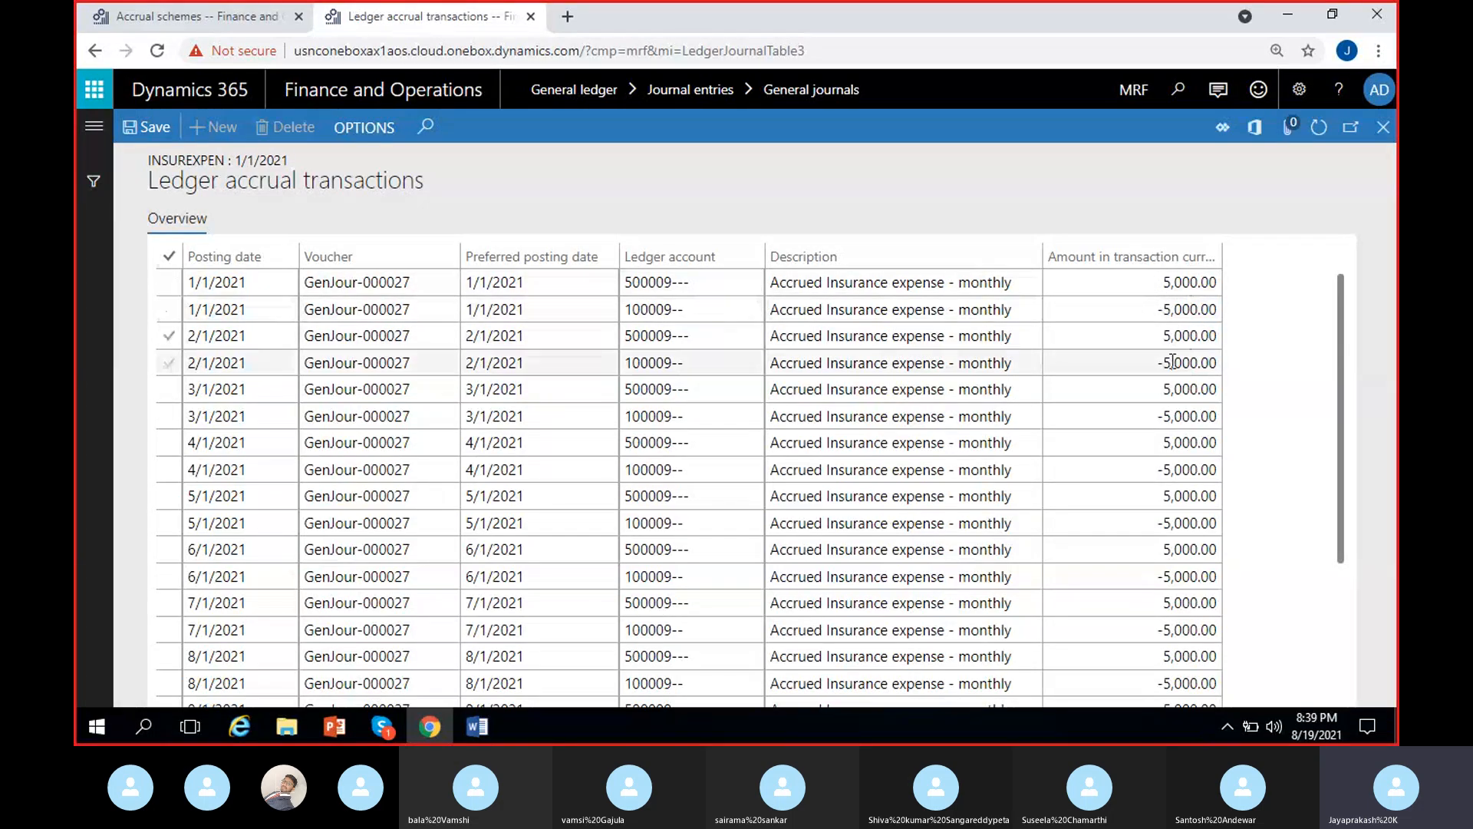
left_click_drag(771, 364, 1017, 363)
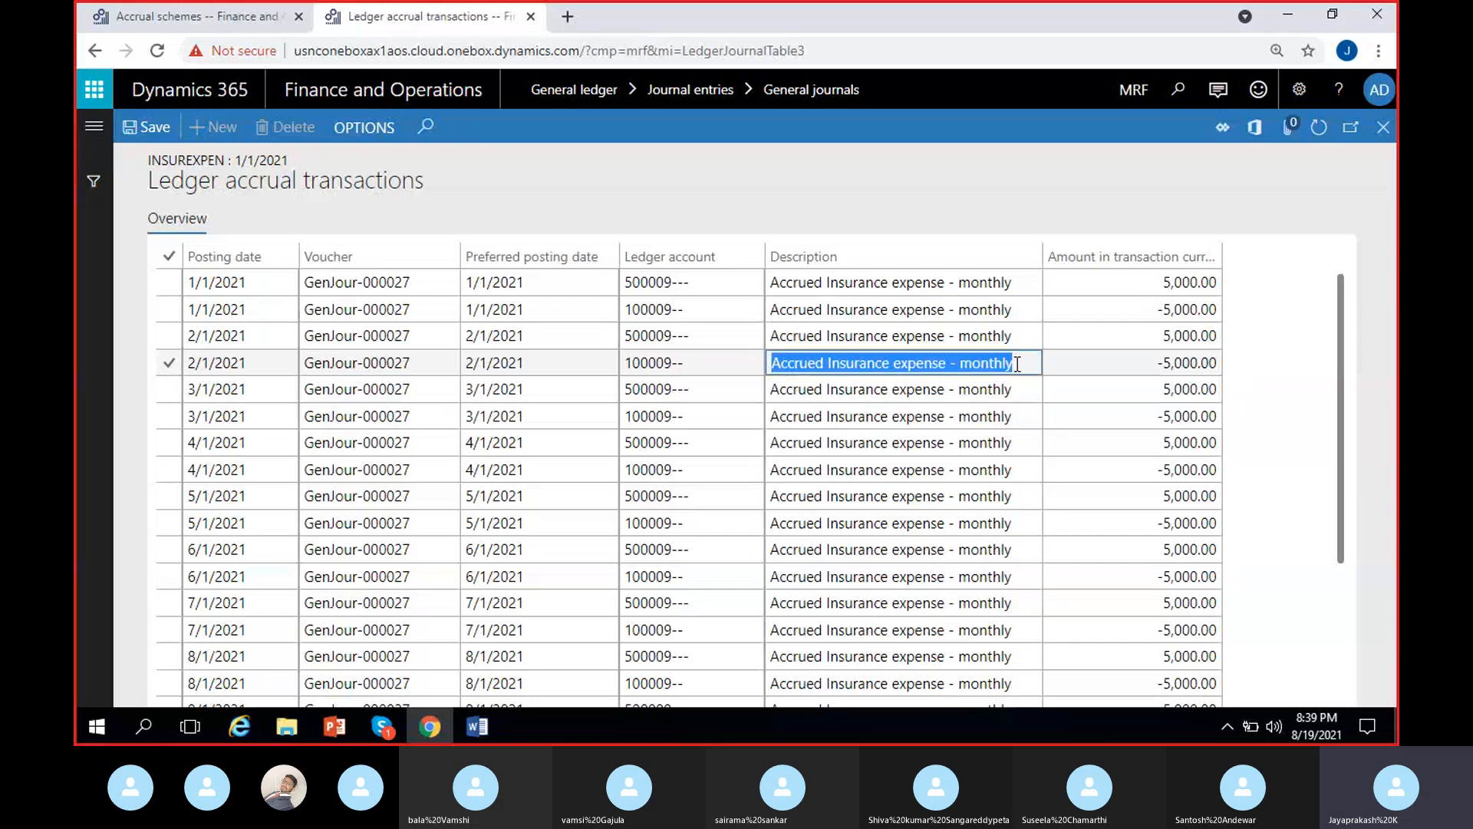
left_click(1288, 393)
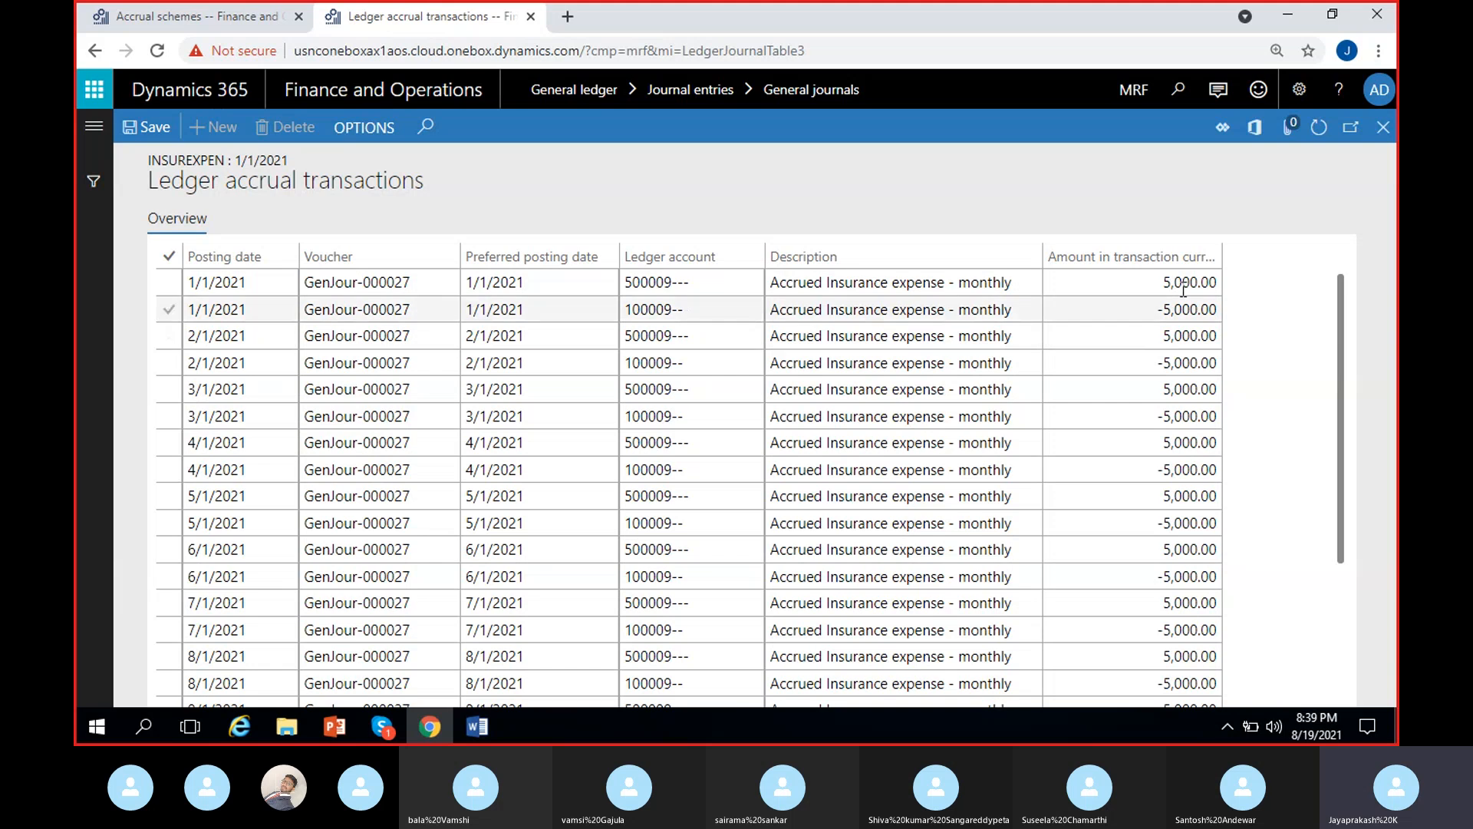
scroll(1199, 571, "down", 5)
double_click(1188, 692)
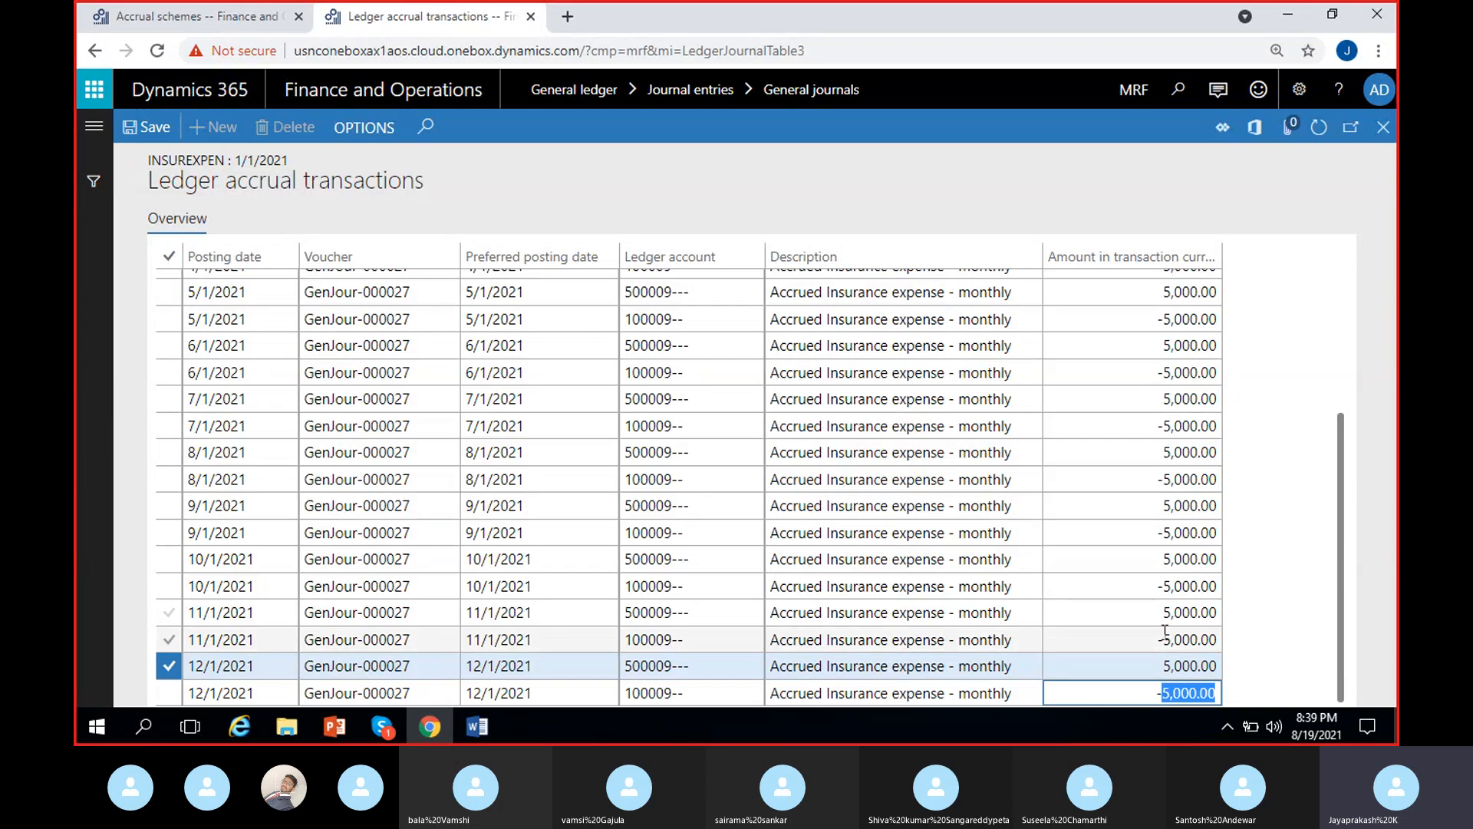
key("Up")
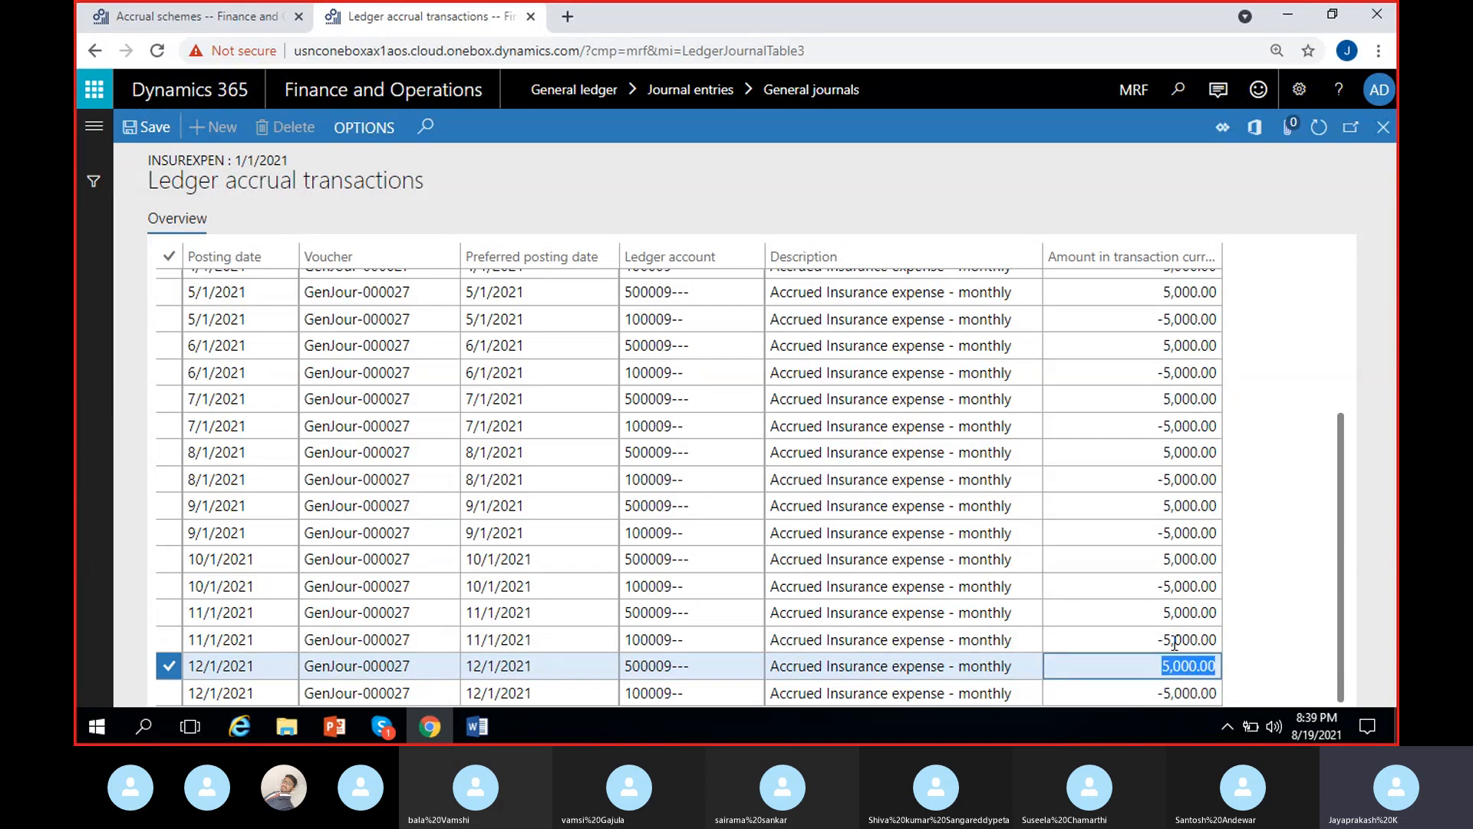
left_click(1174, 612)
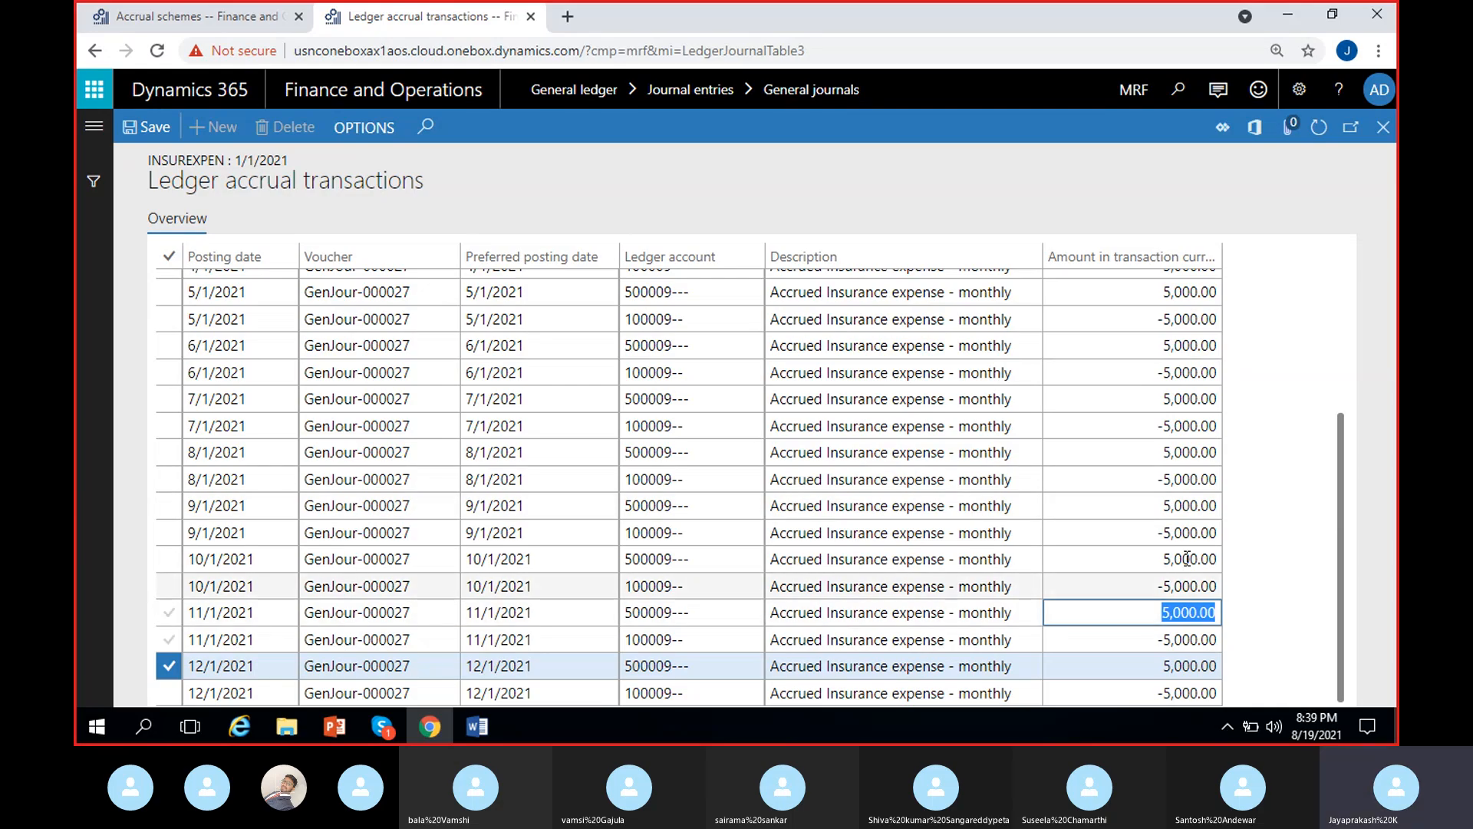
left_click(1264, 590)
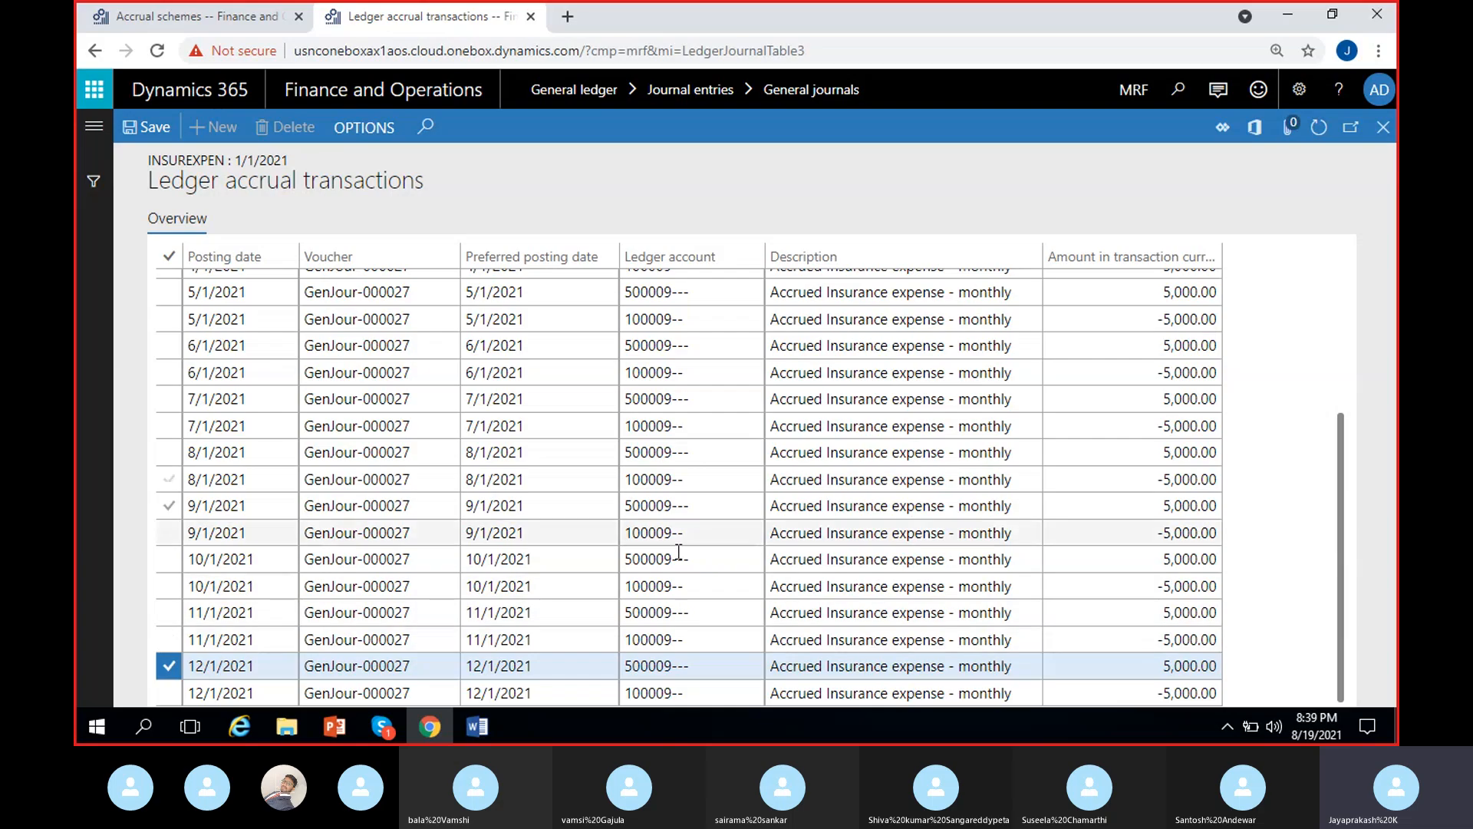
scroll(629, 504, "up", 3)
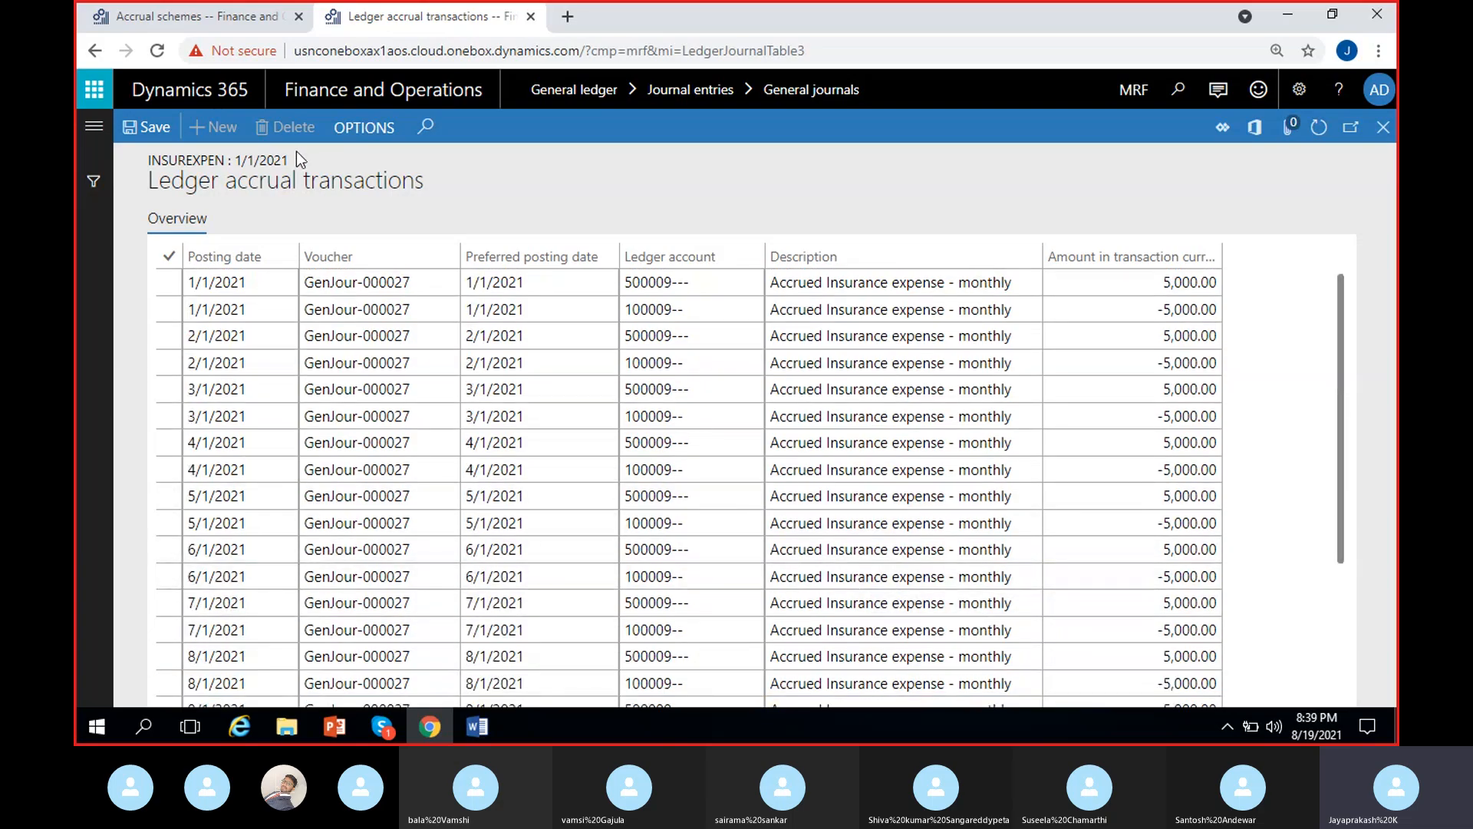
- Close the accrual transactions and cancel the journal line's ledger accrual, deleting its record
left_click(1382, 128)
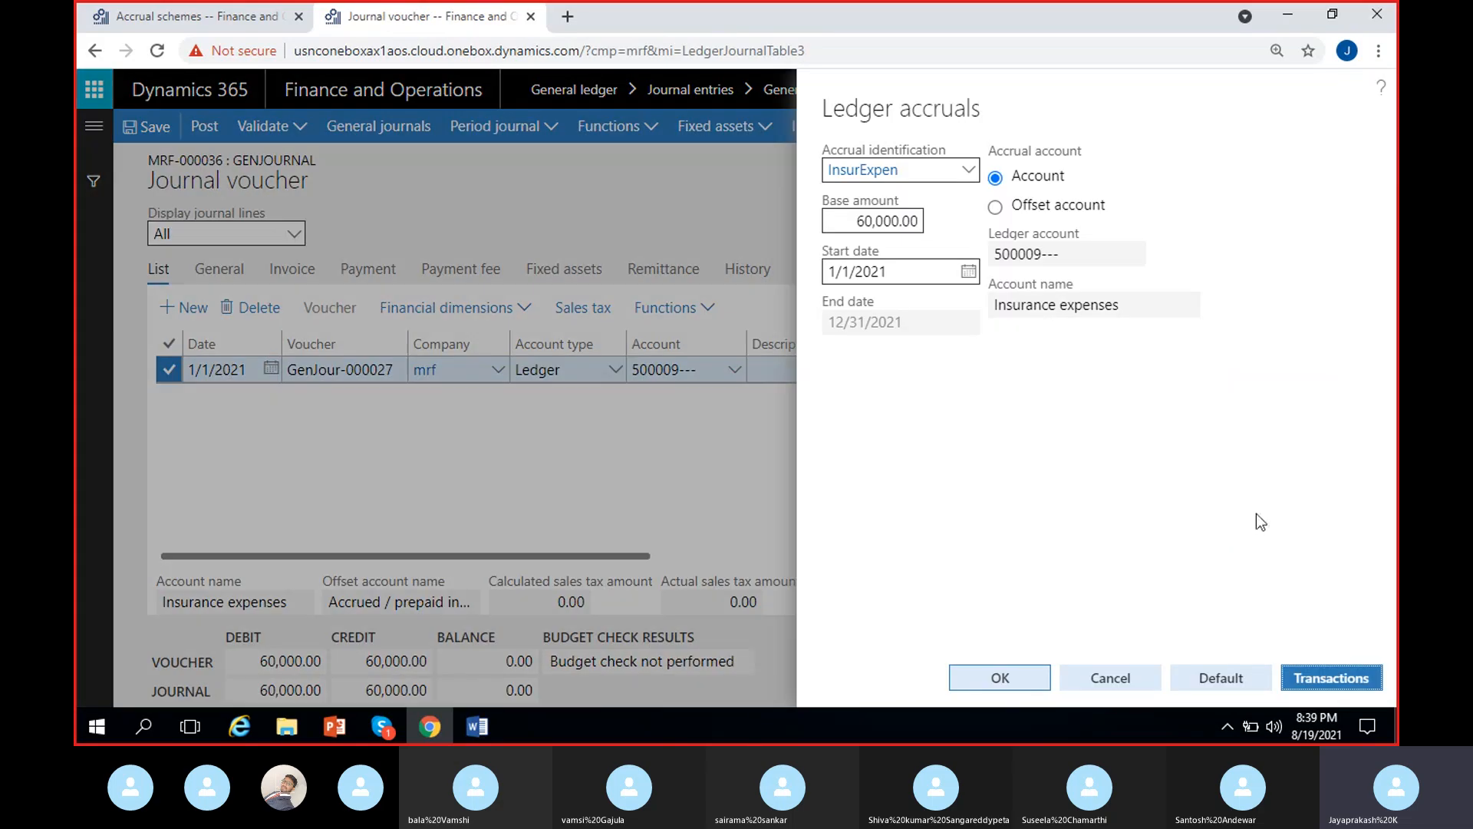
left_click(1134, 672)
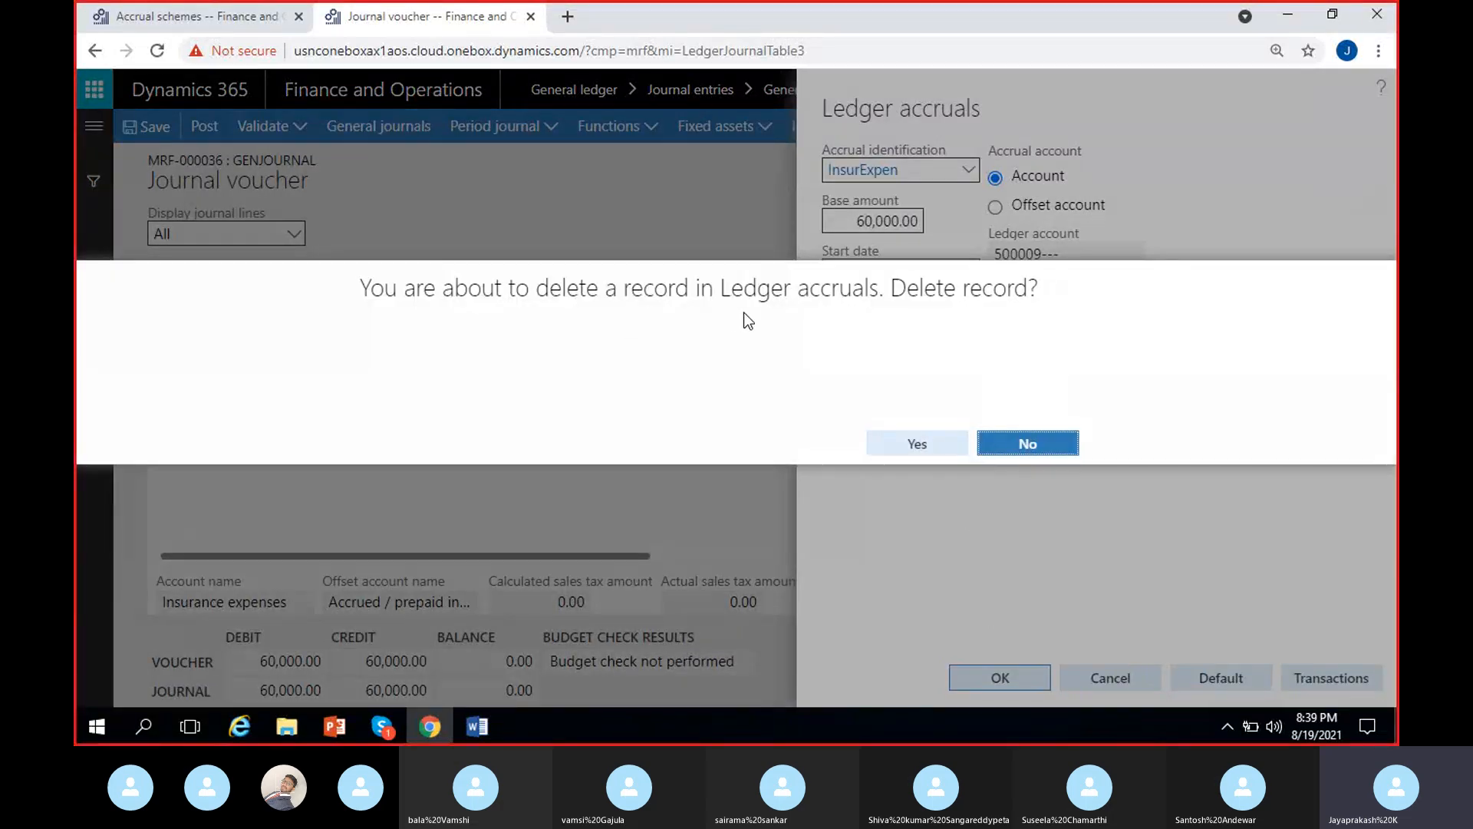
left_click(1028, 442)
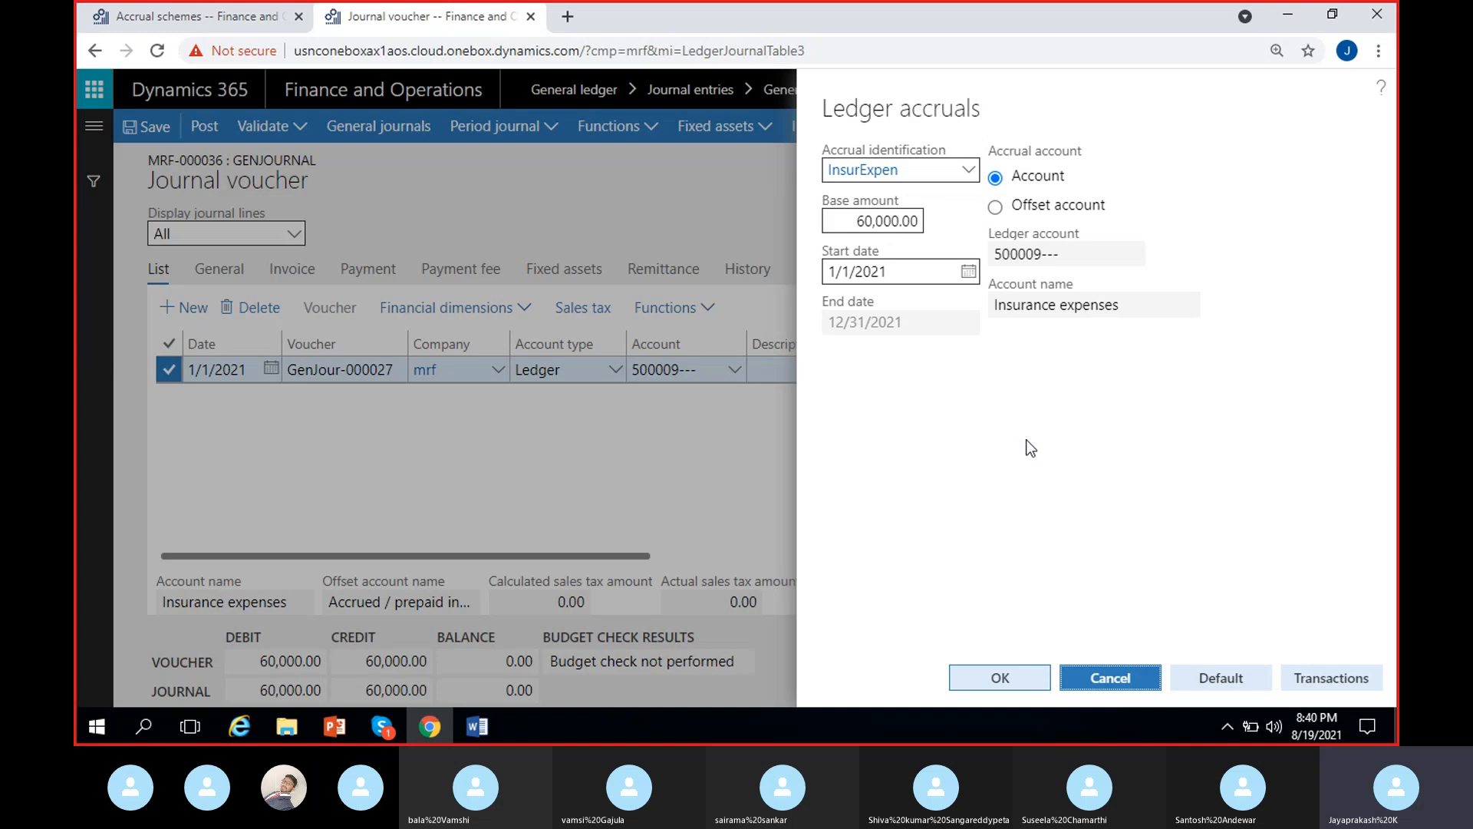
left_click(1109, 677)
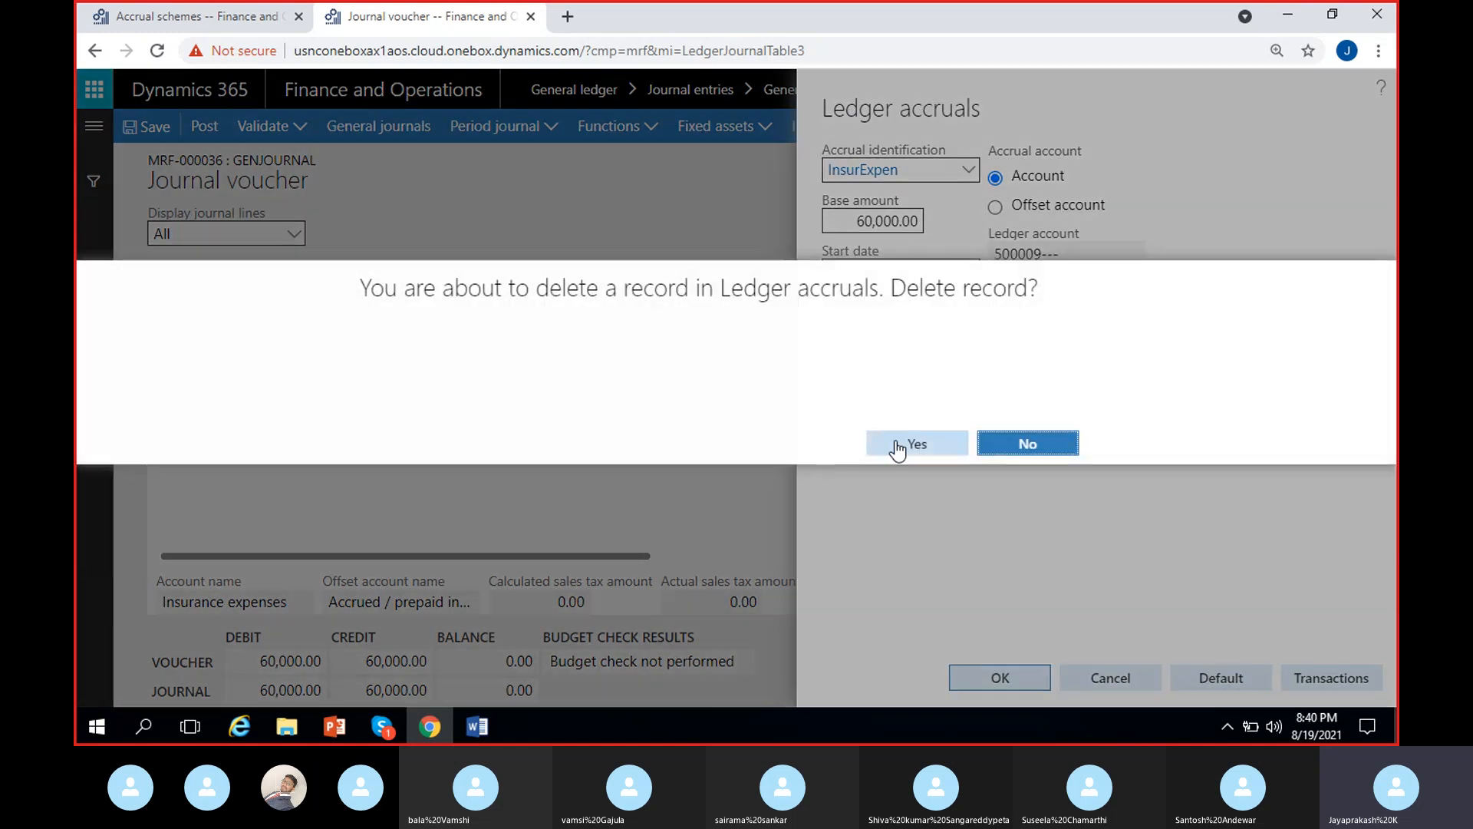
left_click(917, 443)
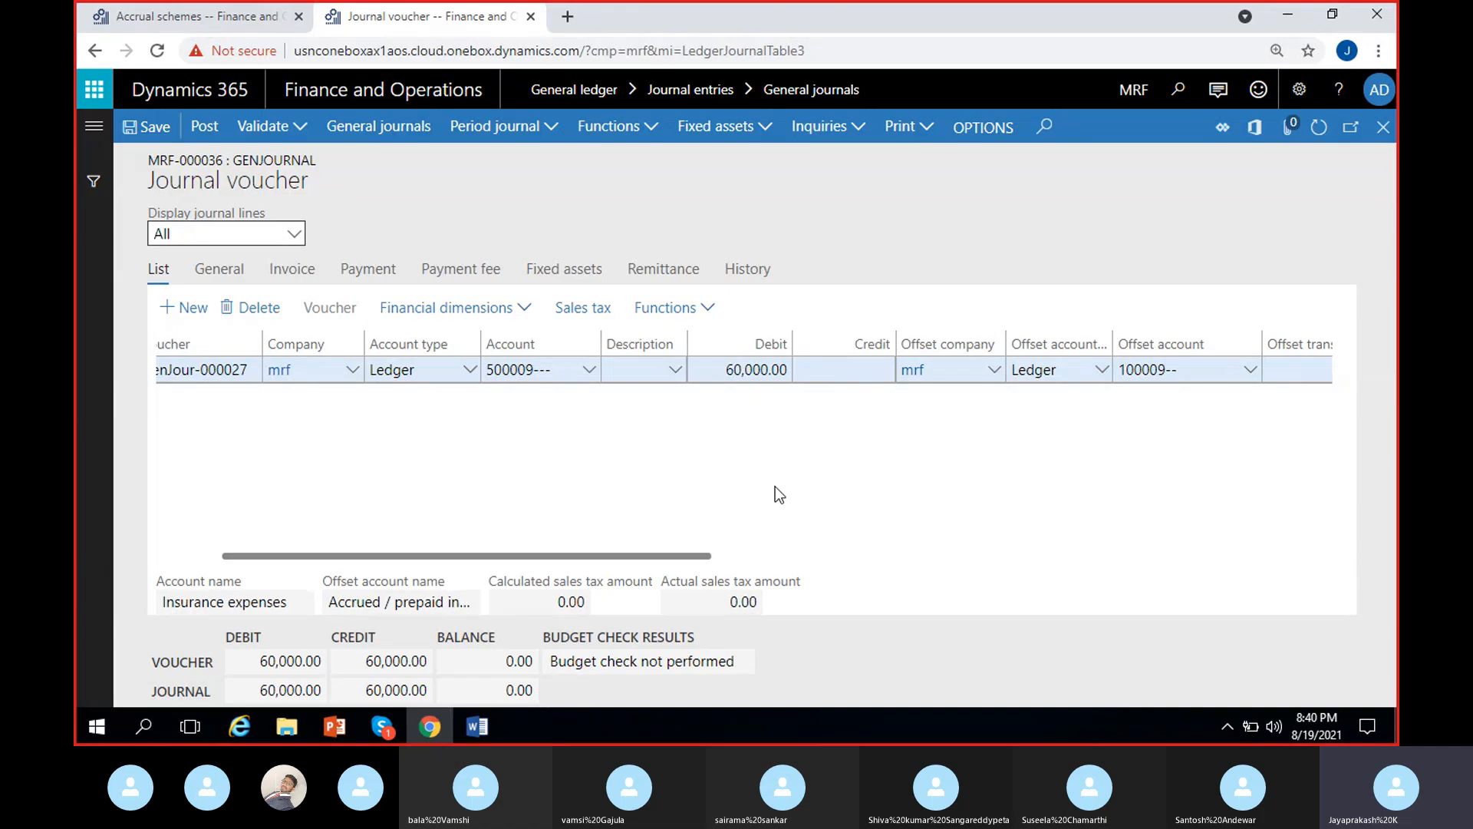
scroll(775, 487, "right", 2)
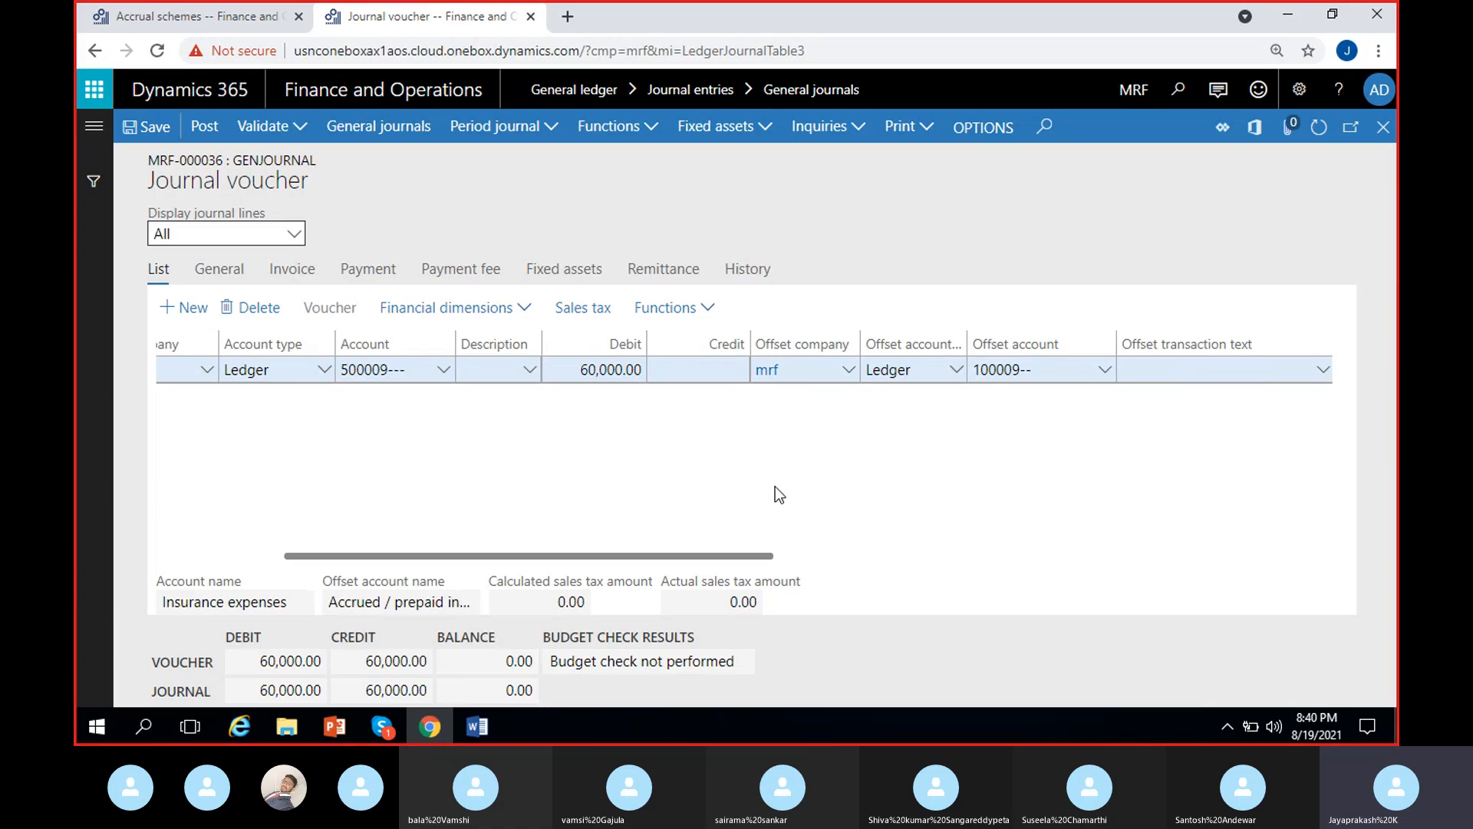
- Set the InsurExpen accrual scheme to post at the End of the week, month or quarter and save it
left_click(230, 17)
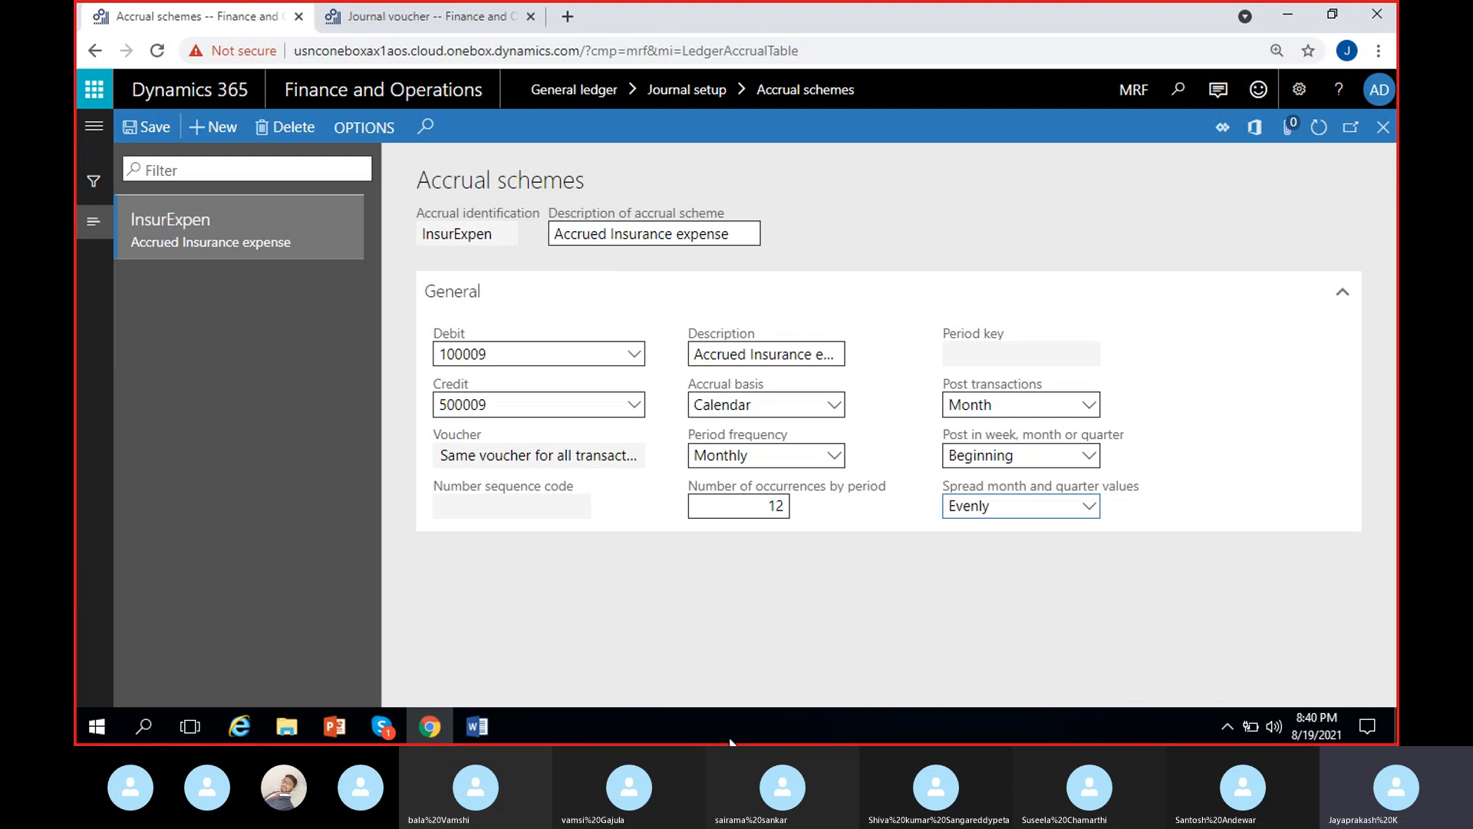
left_click(1089, 455)
left_click(978, 536)
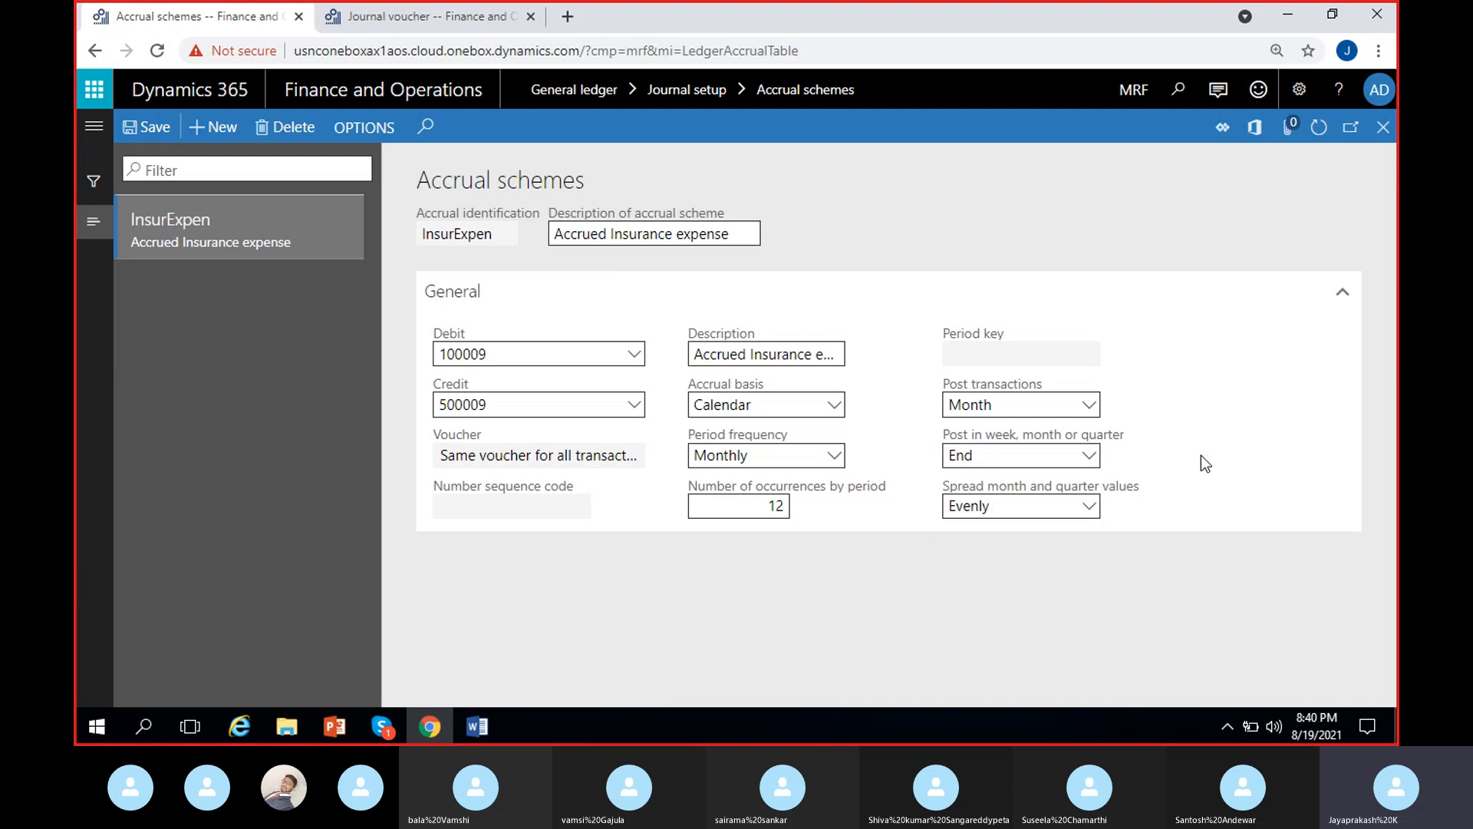
left_click(154, 132)
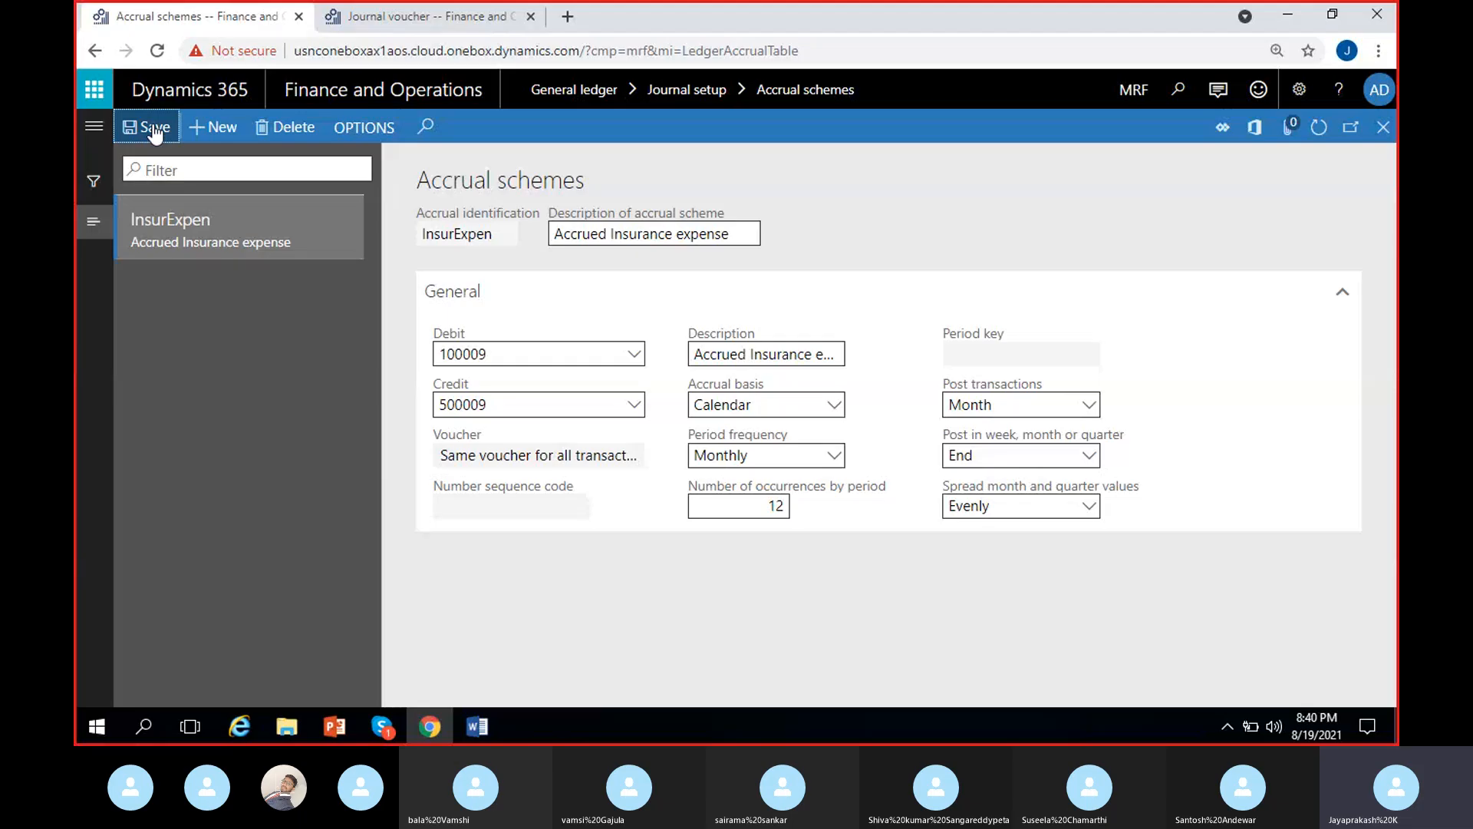
- Assign the InsurExpen accrual scheme to the 1/1/2021 journal voucher line and display its ledger accrual transactions
left_click(430, 16)
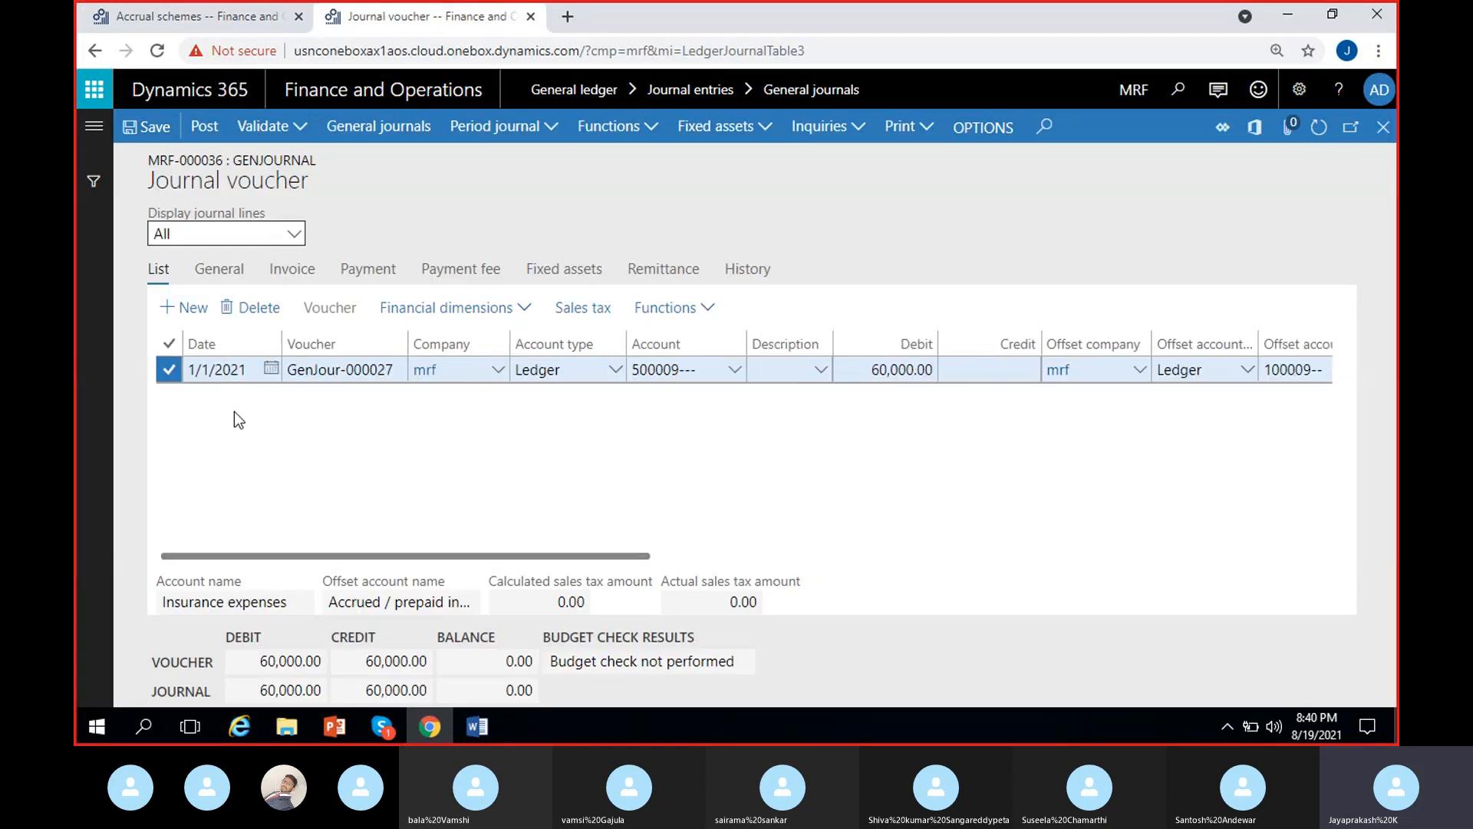
left_click(689, 309)
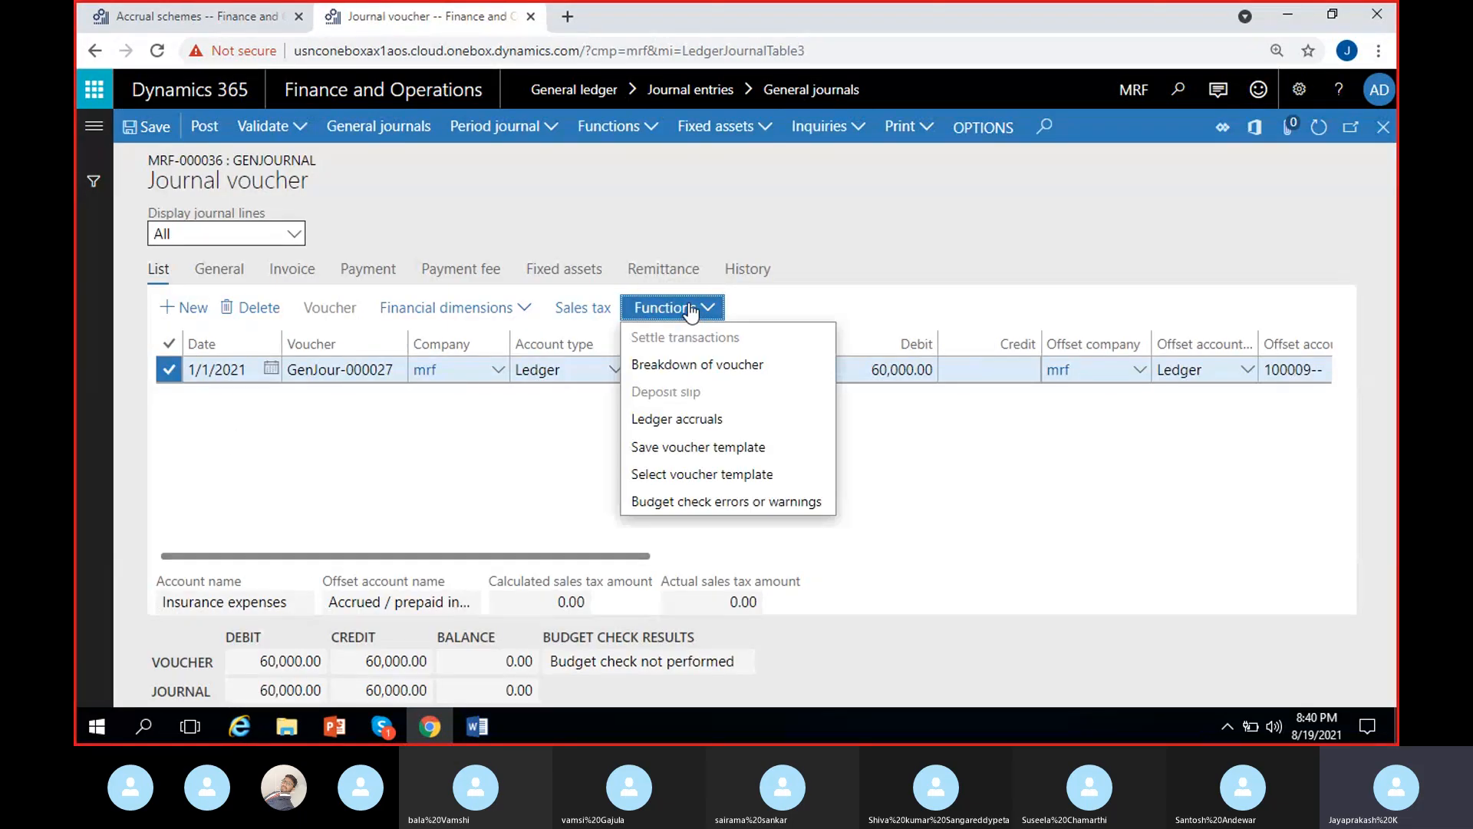
left_click(693, 421)
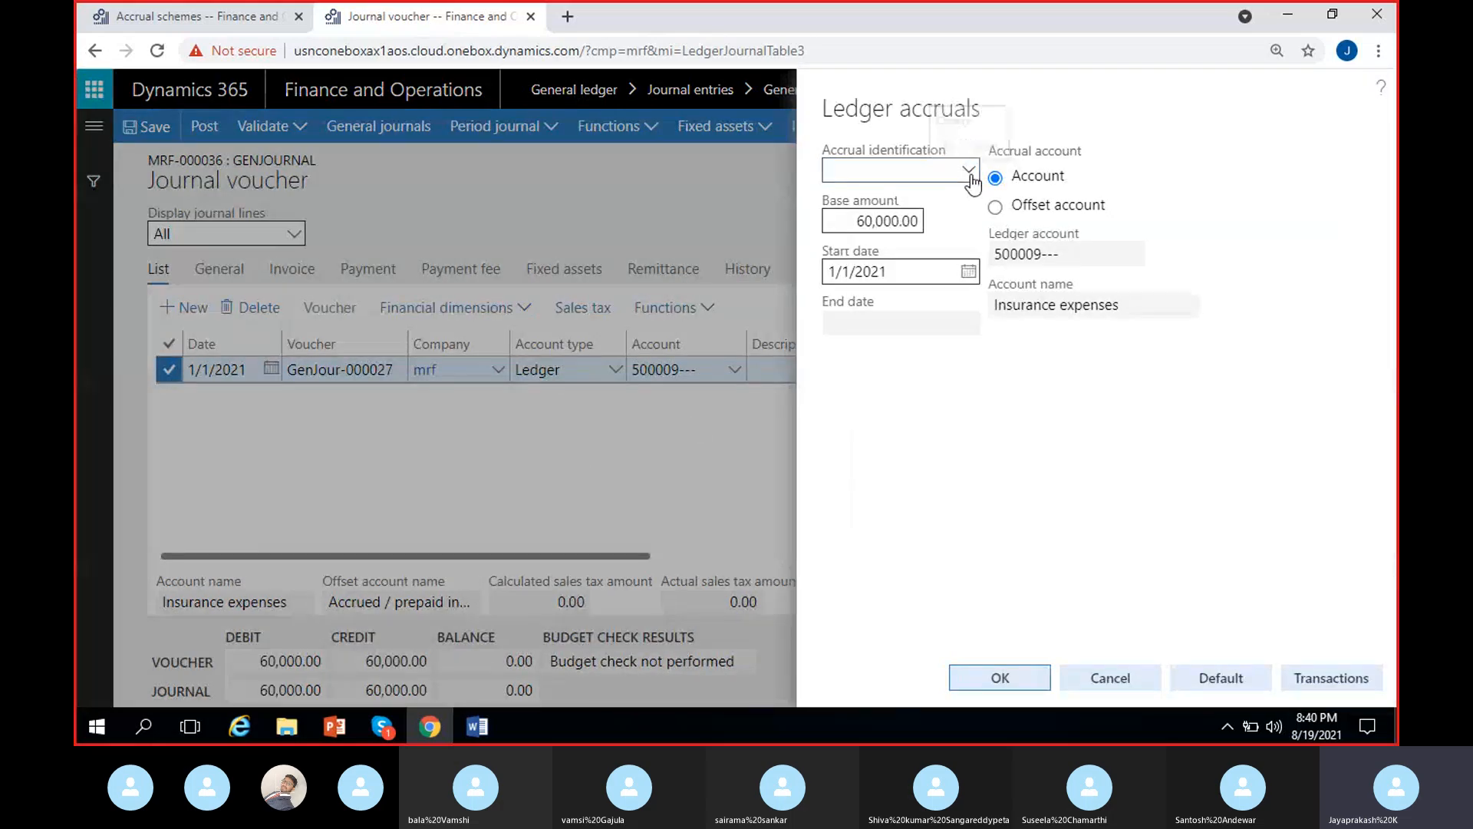
left_click(970, 172)
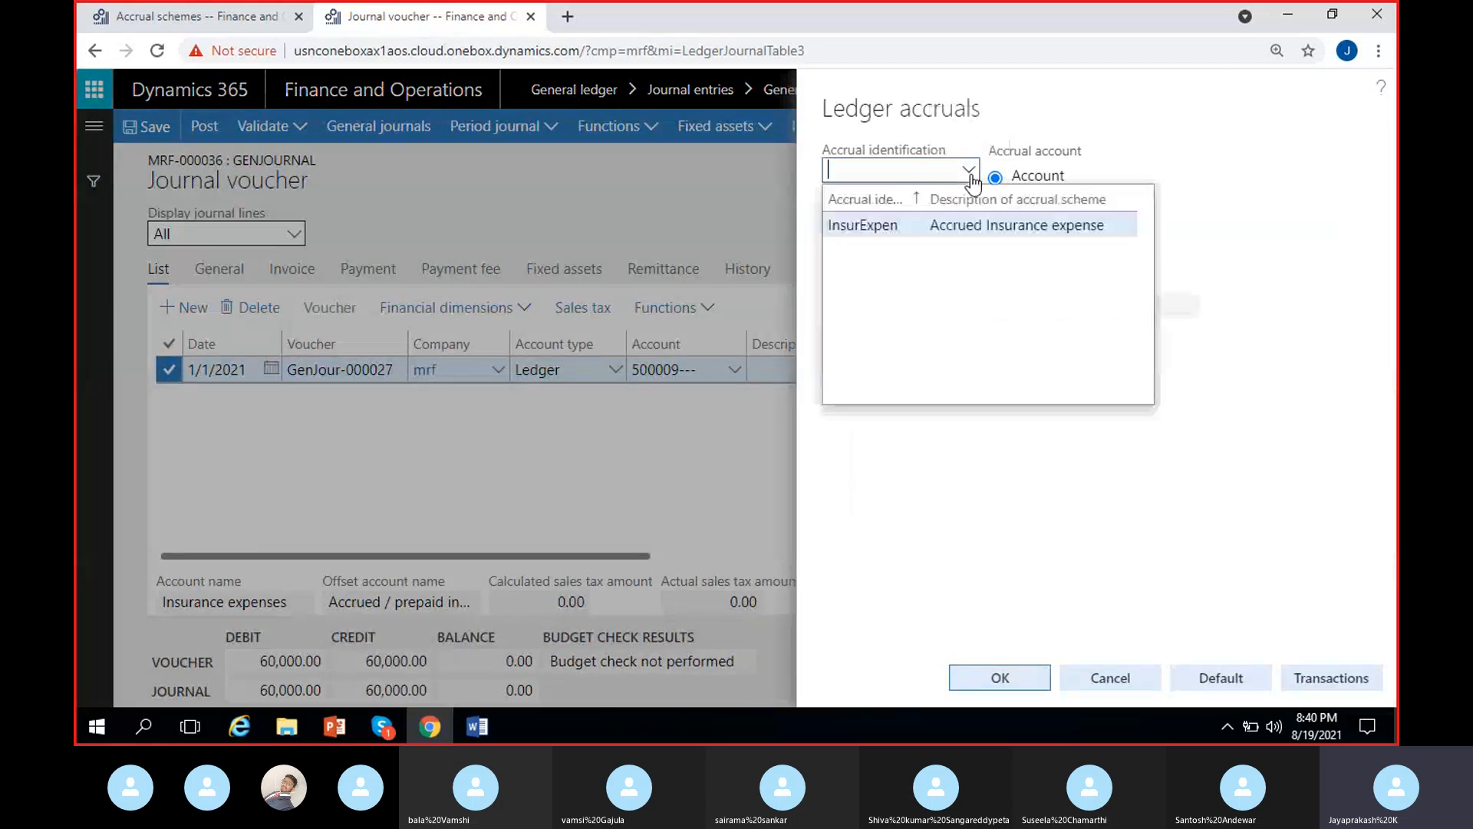
left_click(954, 222)
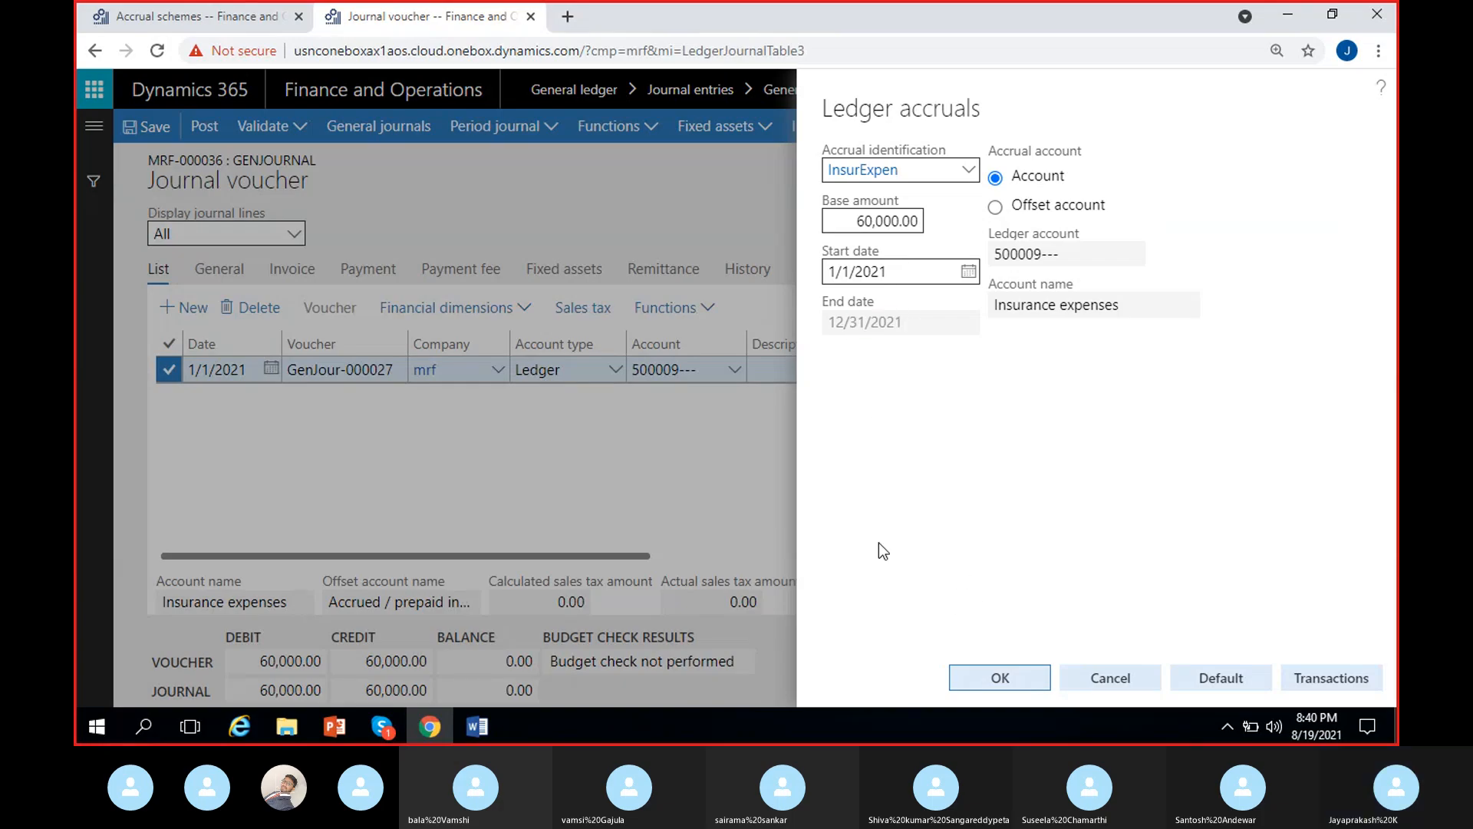
left_click(1319, 676)
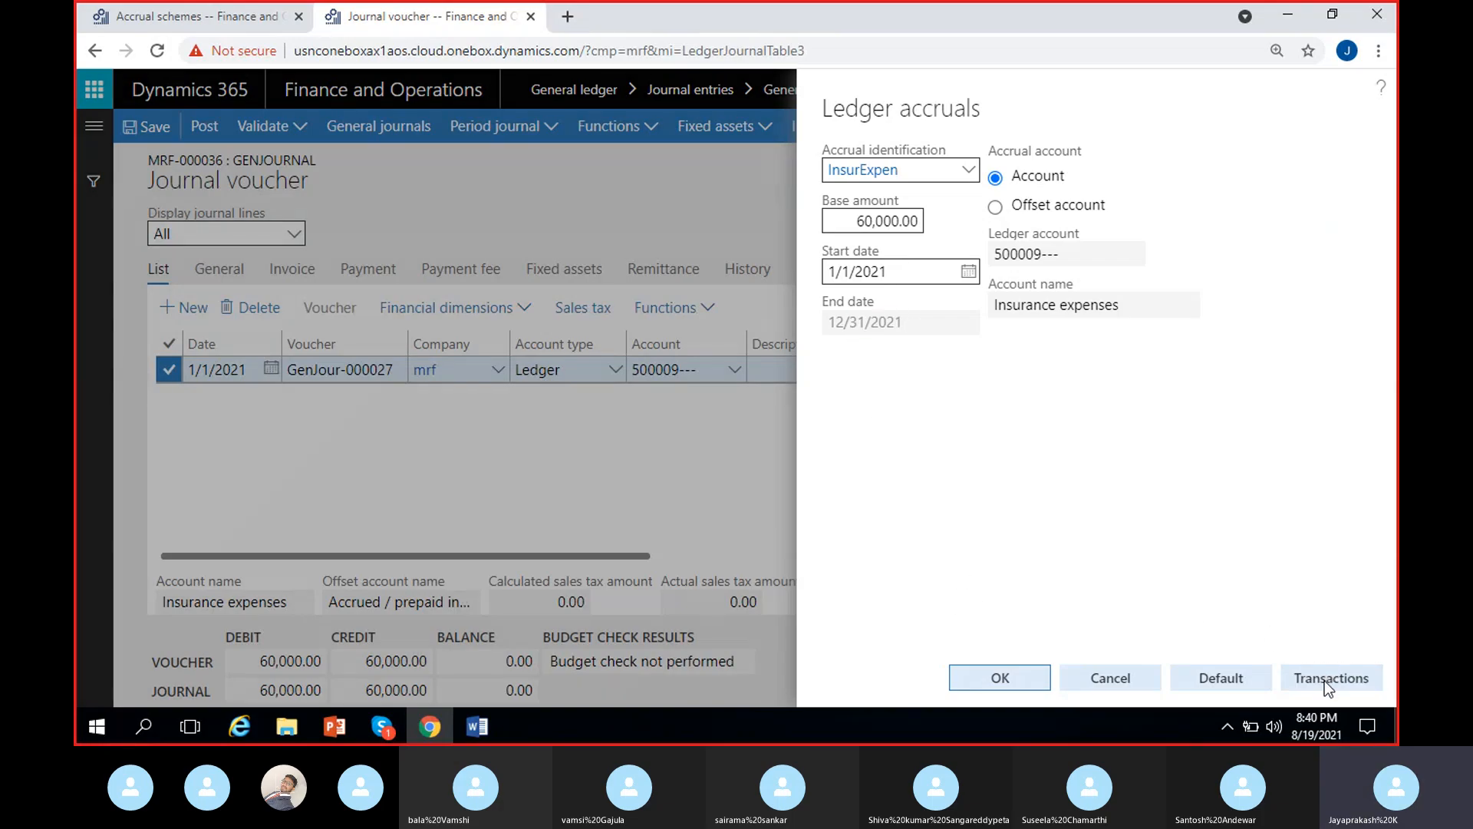
left_click(1332, 679)
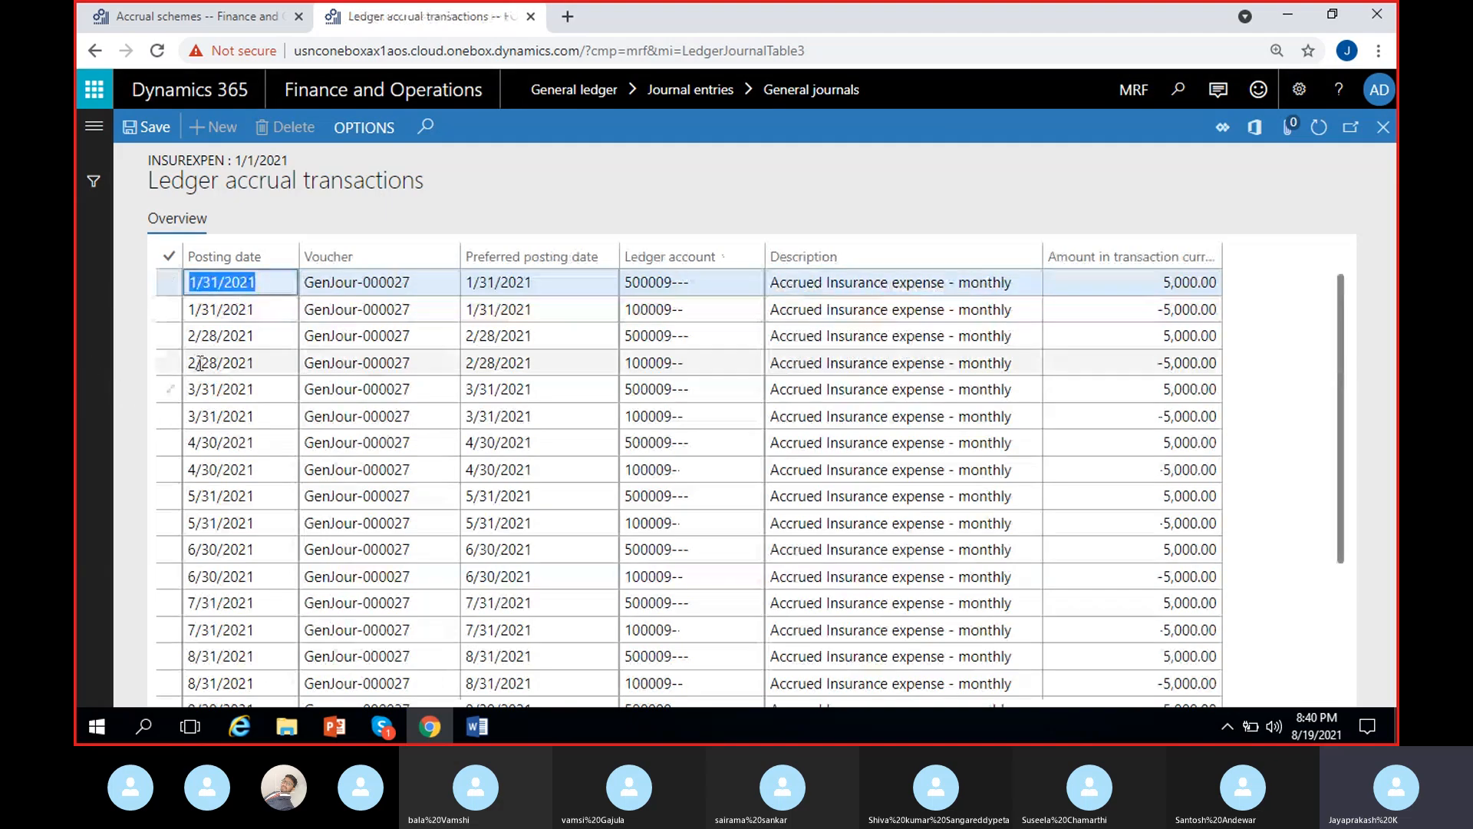
- Examine the posting date and the ledger accounts of the two January accrual entries
left_click(241, 292)
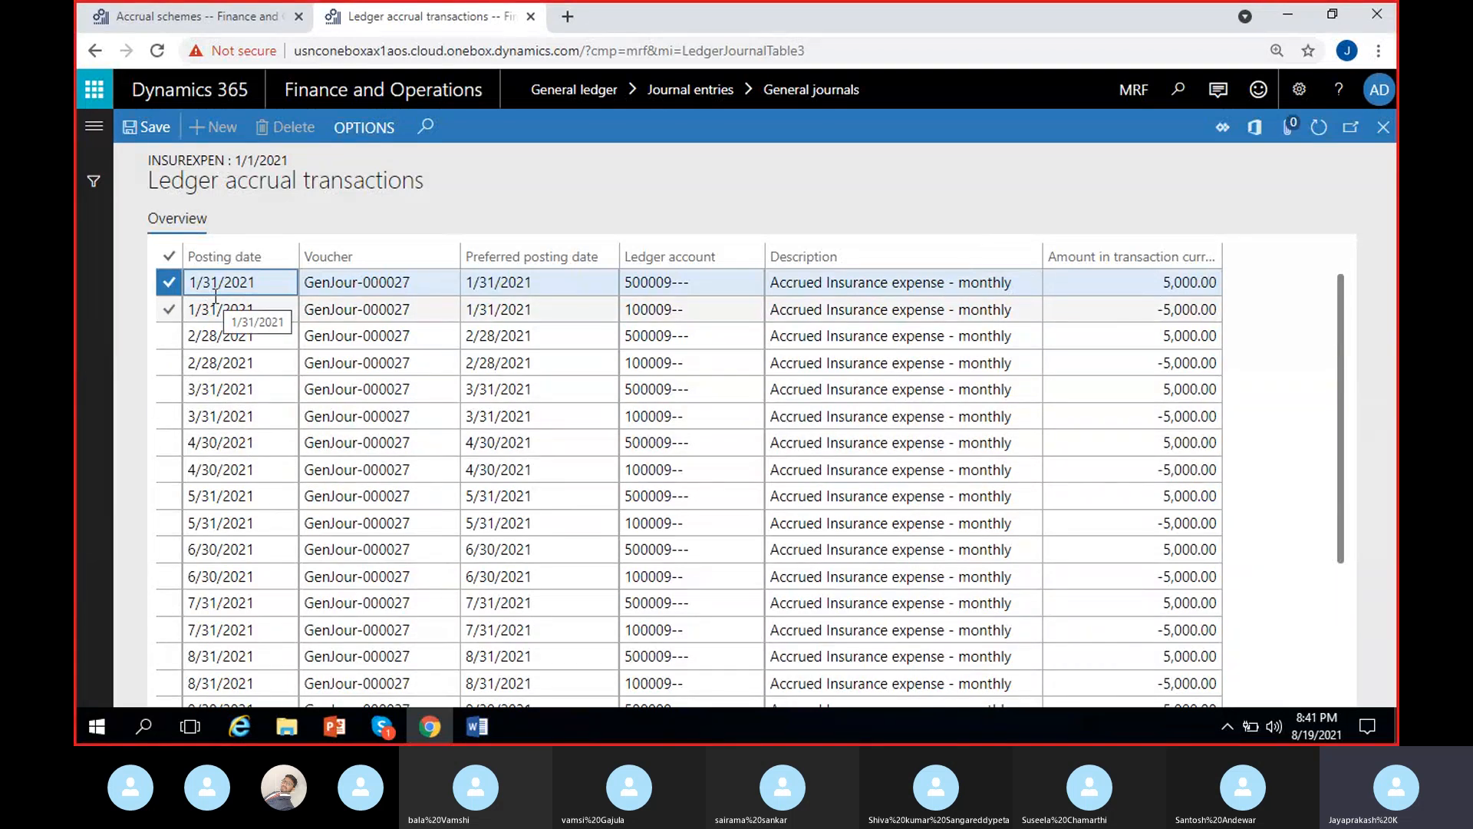
left_click(694, 281)
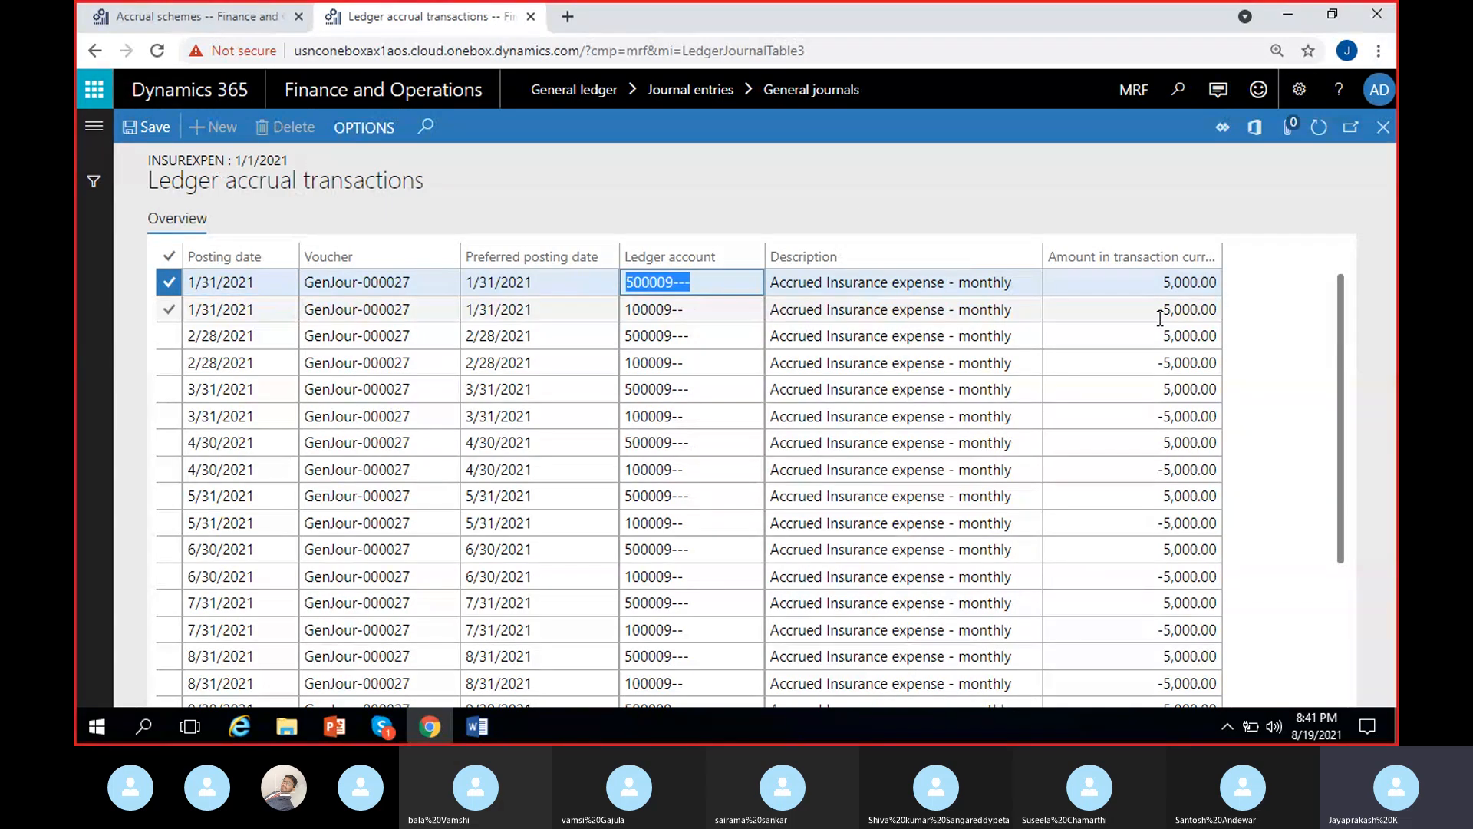
left_click(679, 308)
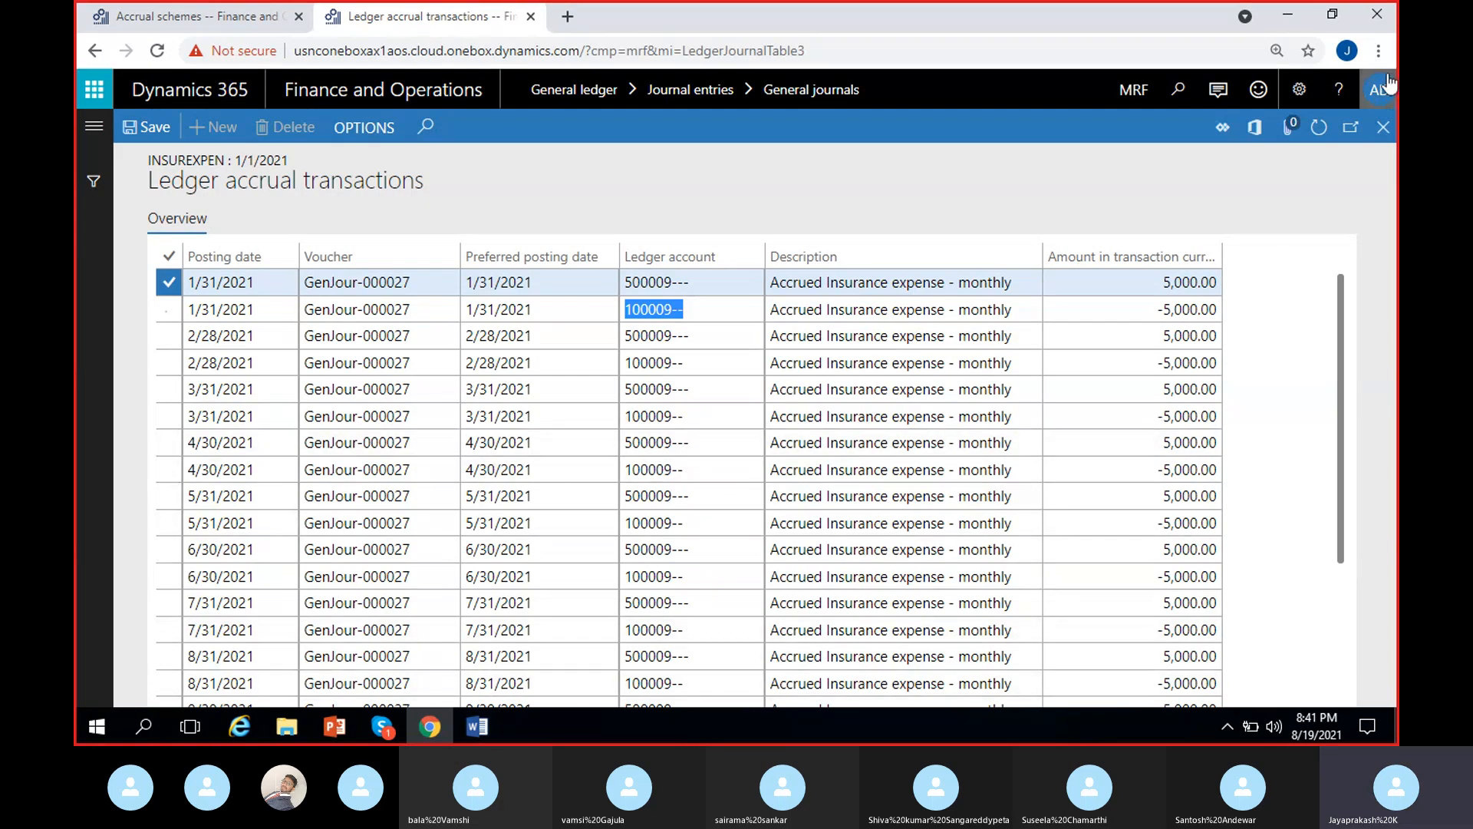
- Close the accrual transactions, cancel the line's ledger accrual and delete its record
left_click(1383, 126)
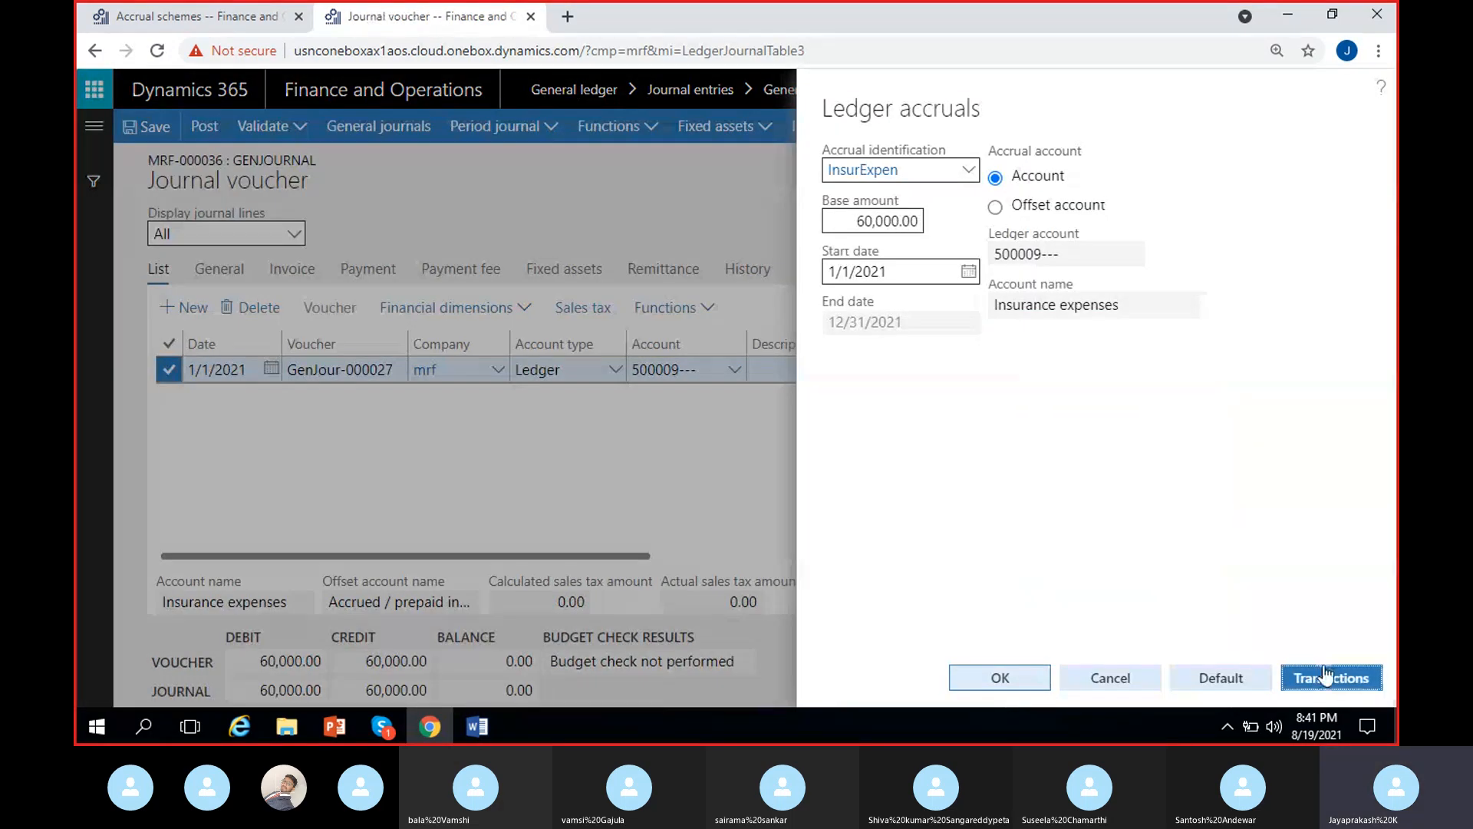
left_click(1132, 683)
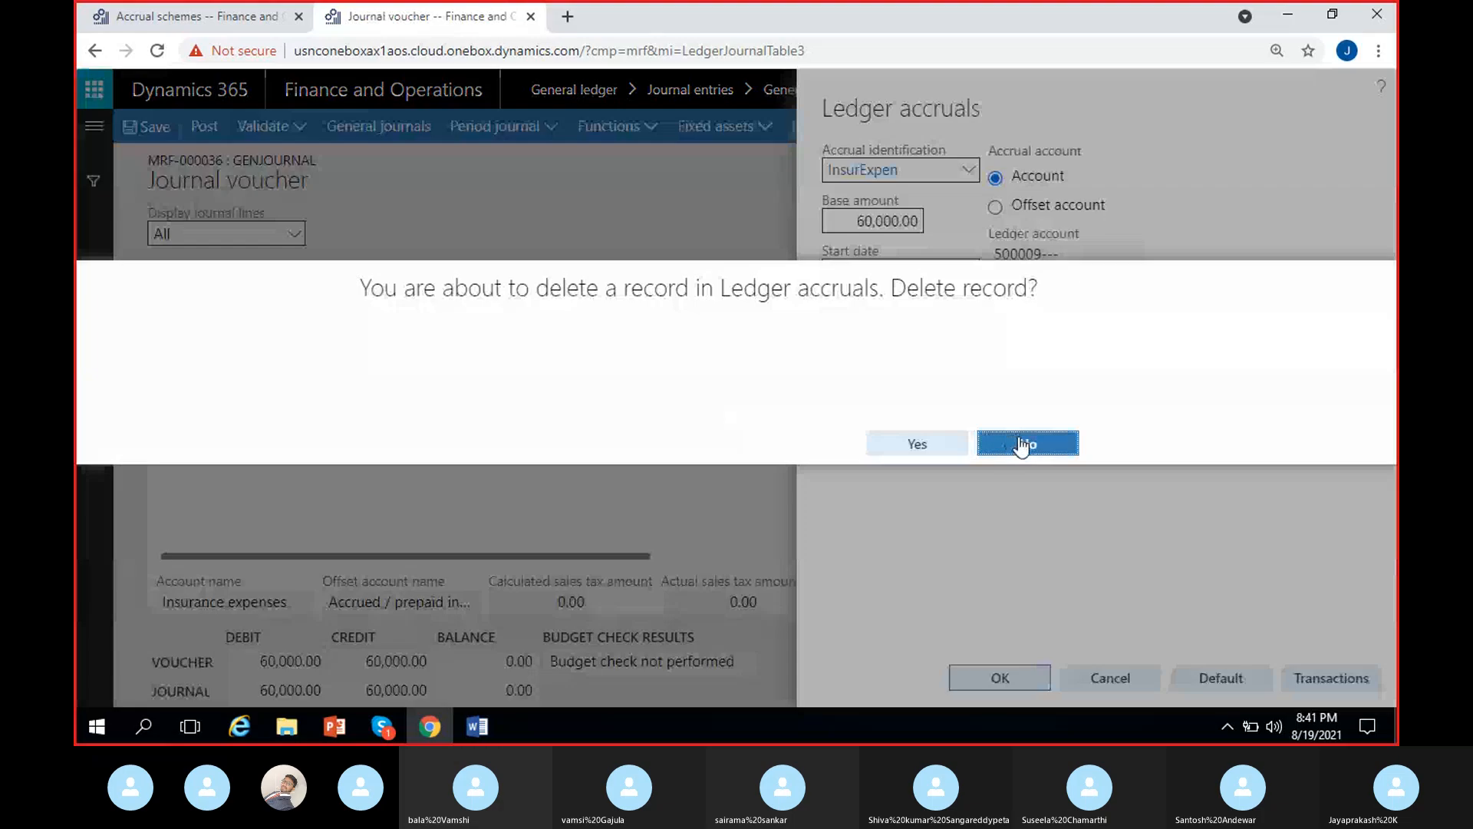
left_click(936, 448)
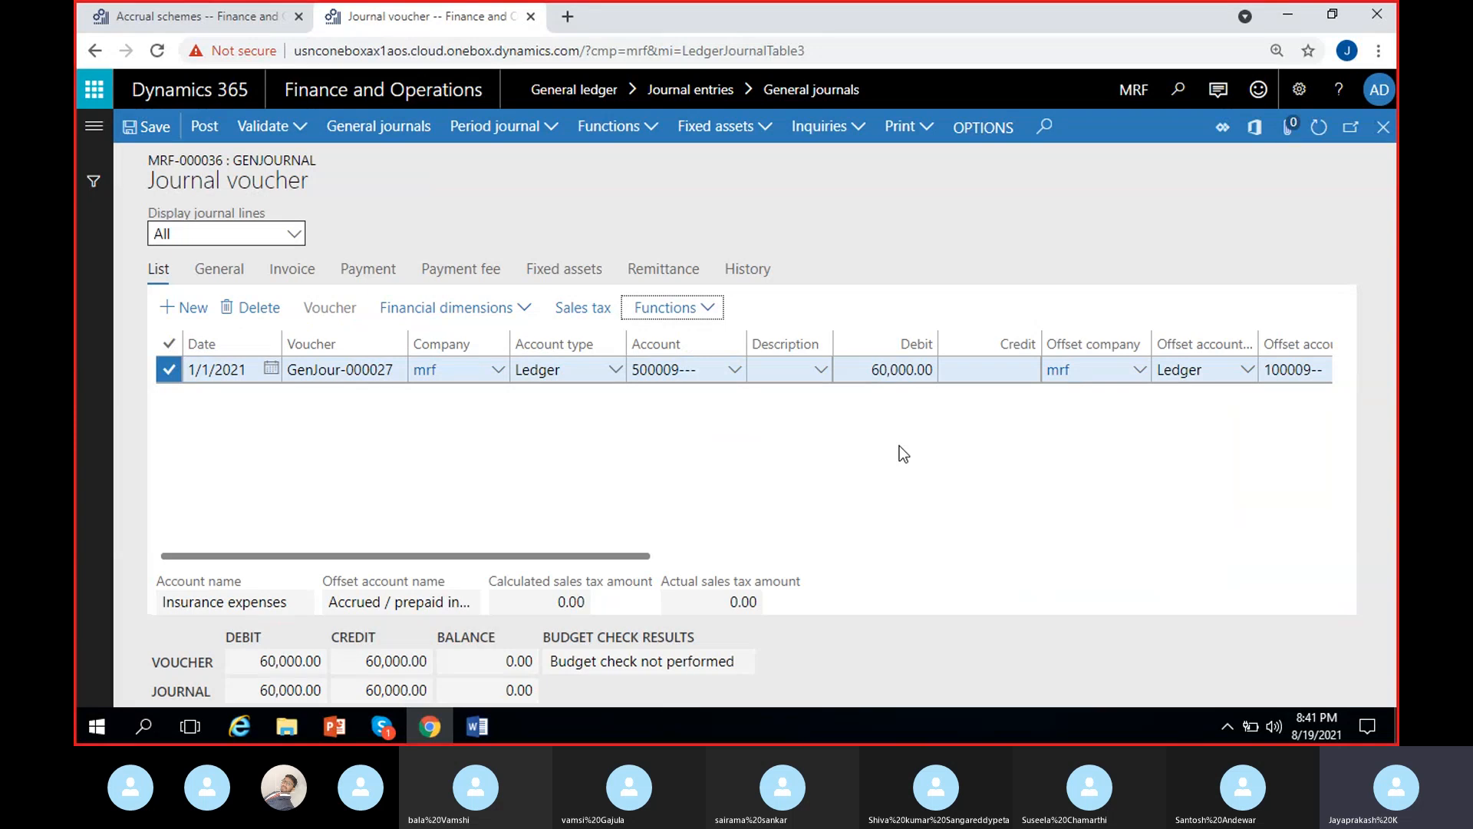
- Recheck the InsurExpen scheme's settings and assign the scheme to the 60,000 journal line's ledger accrual
left_click(256, 23)
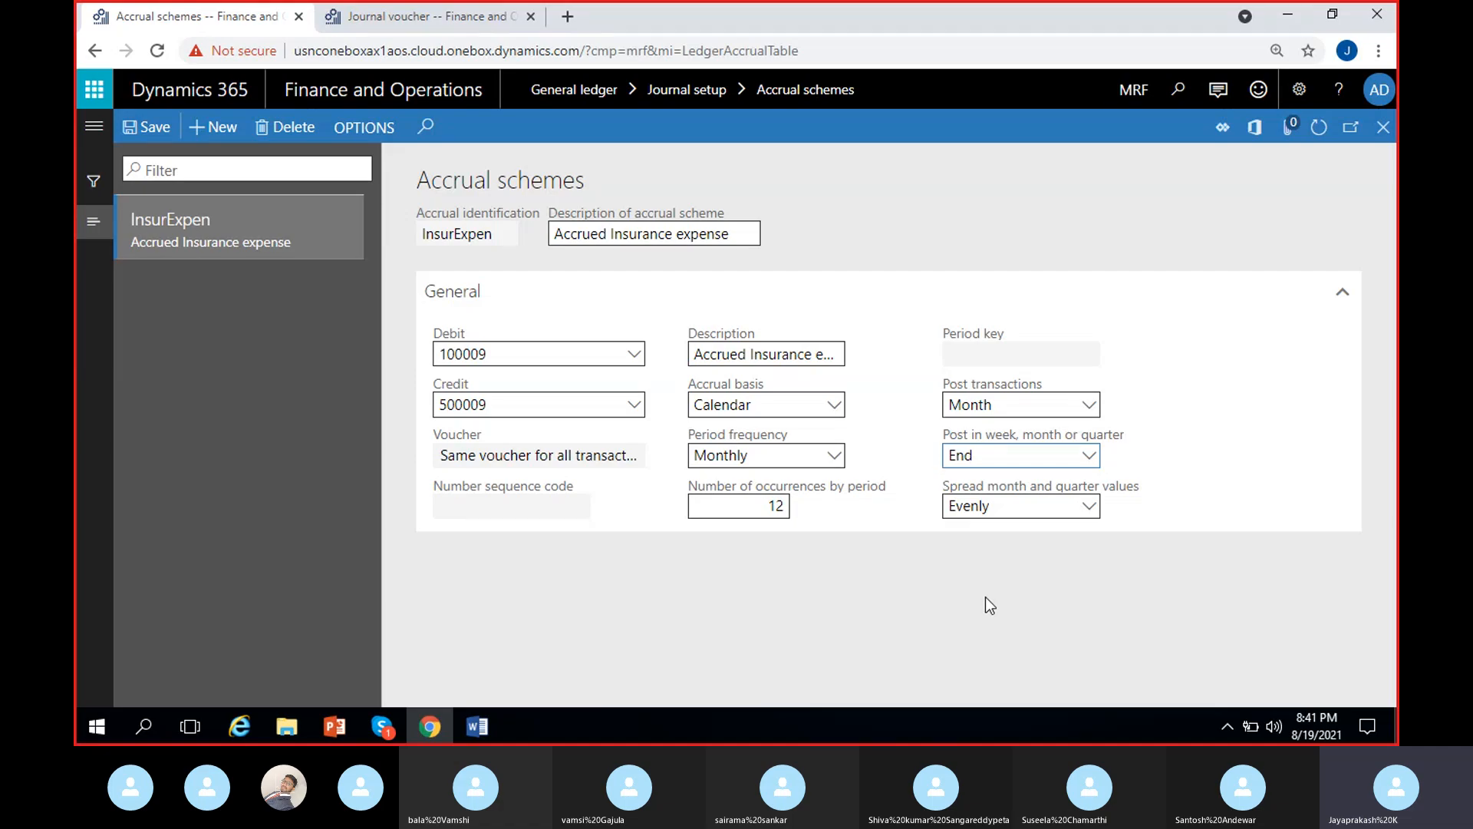
left_click(460, 13)
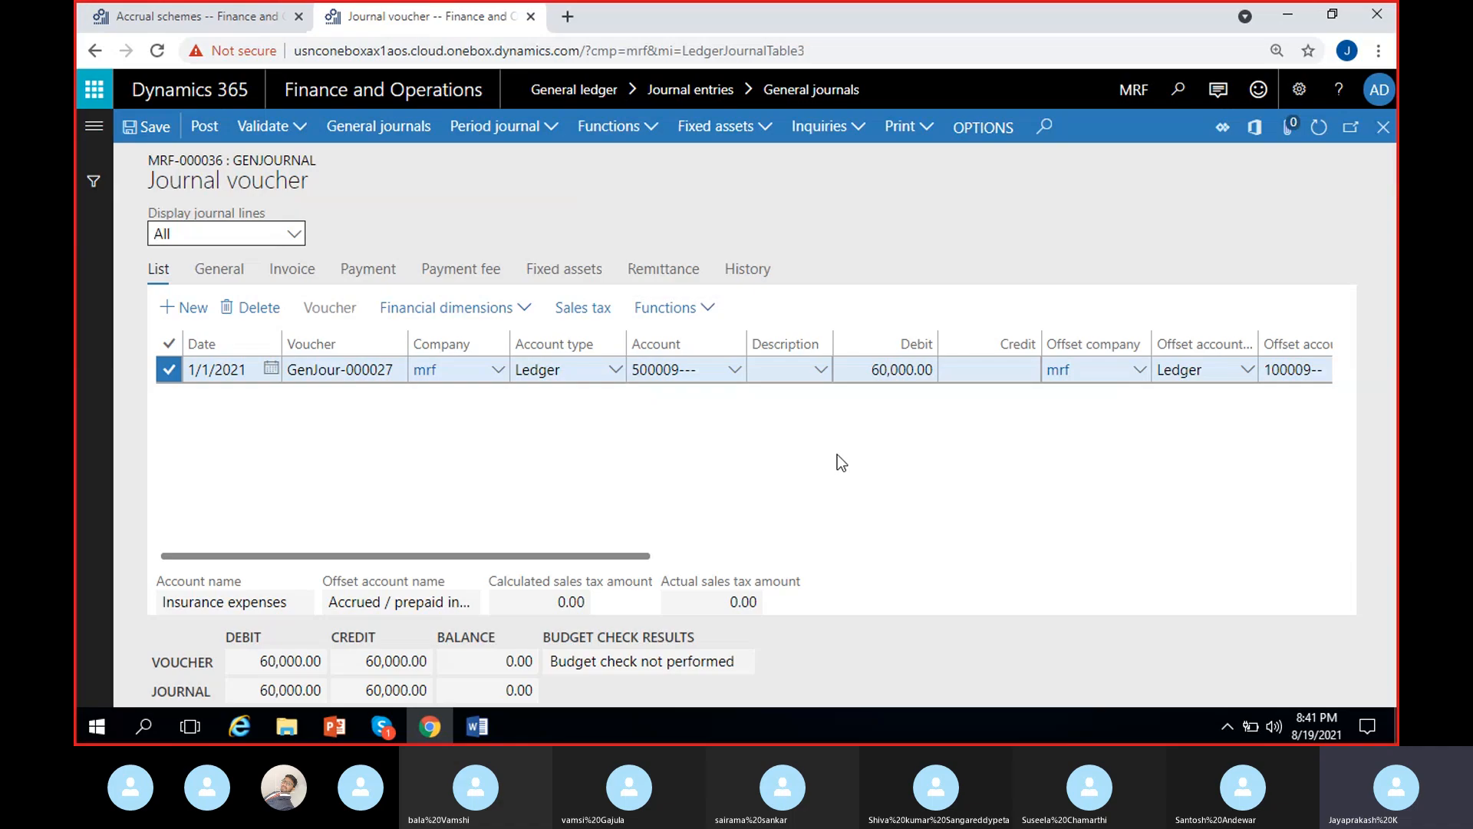
left_click(666, 307)
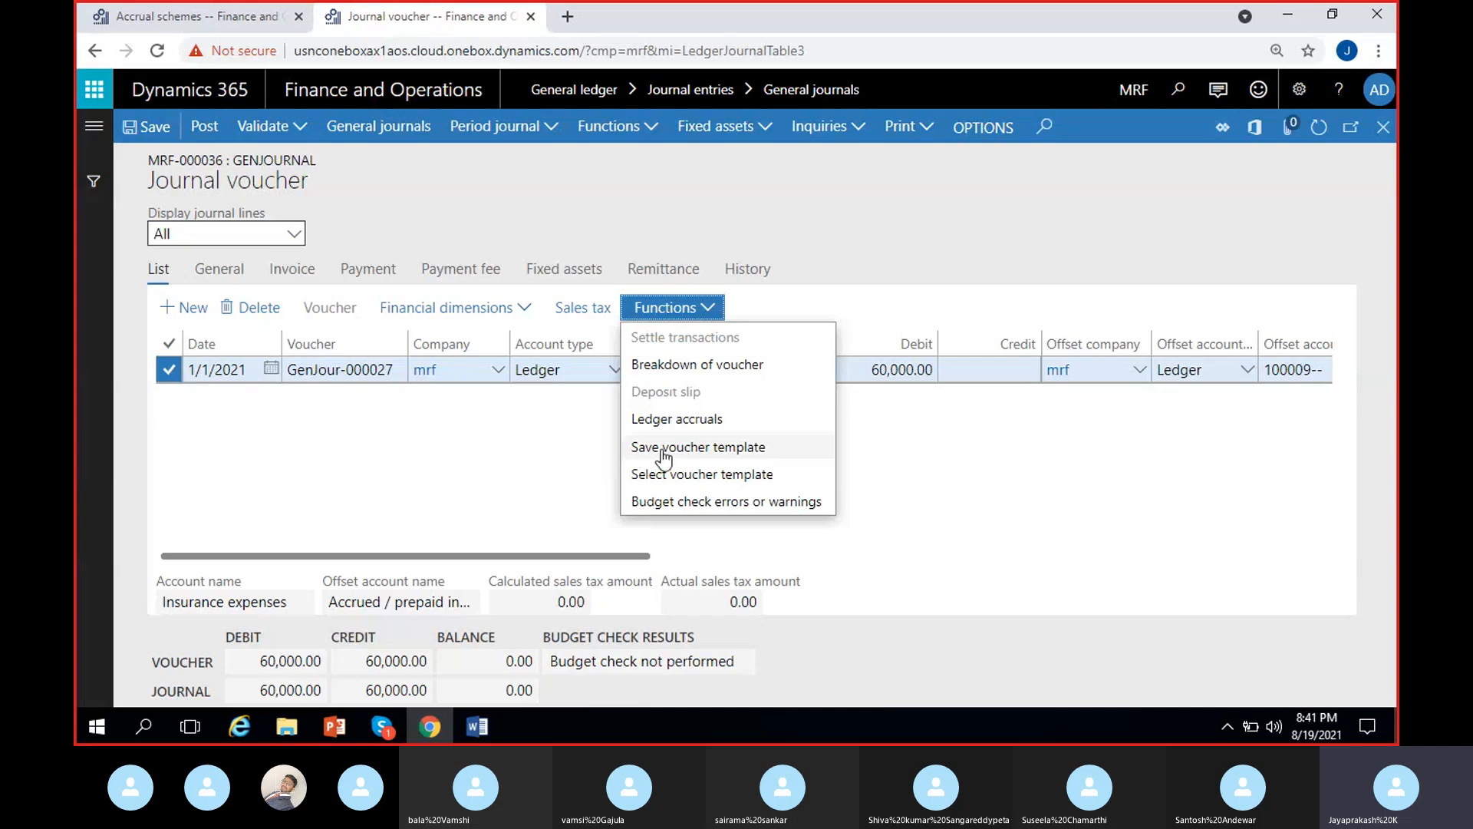
left_click(669, 418)
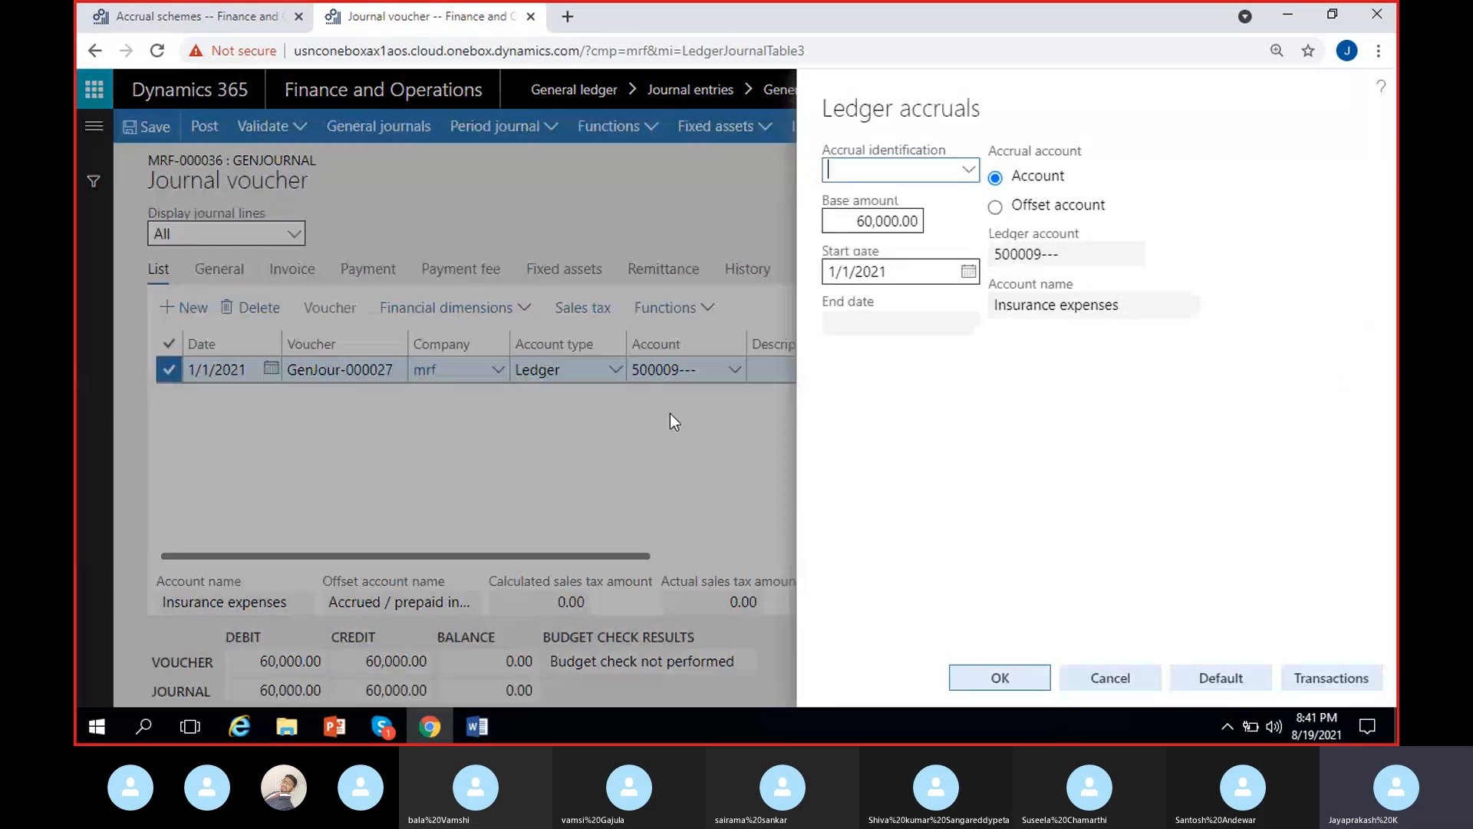
left_click(969, 170)
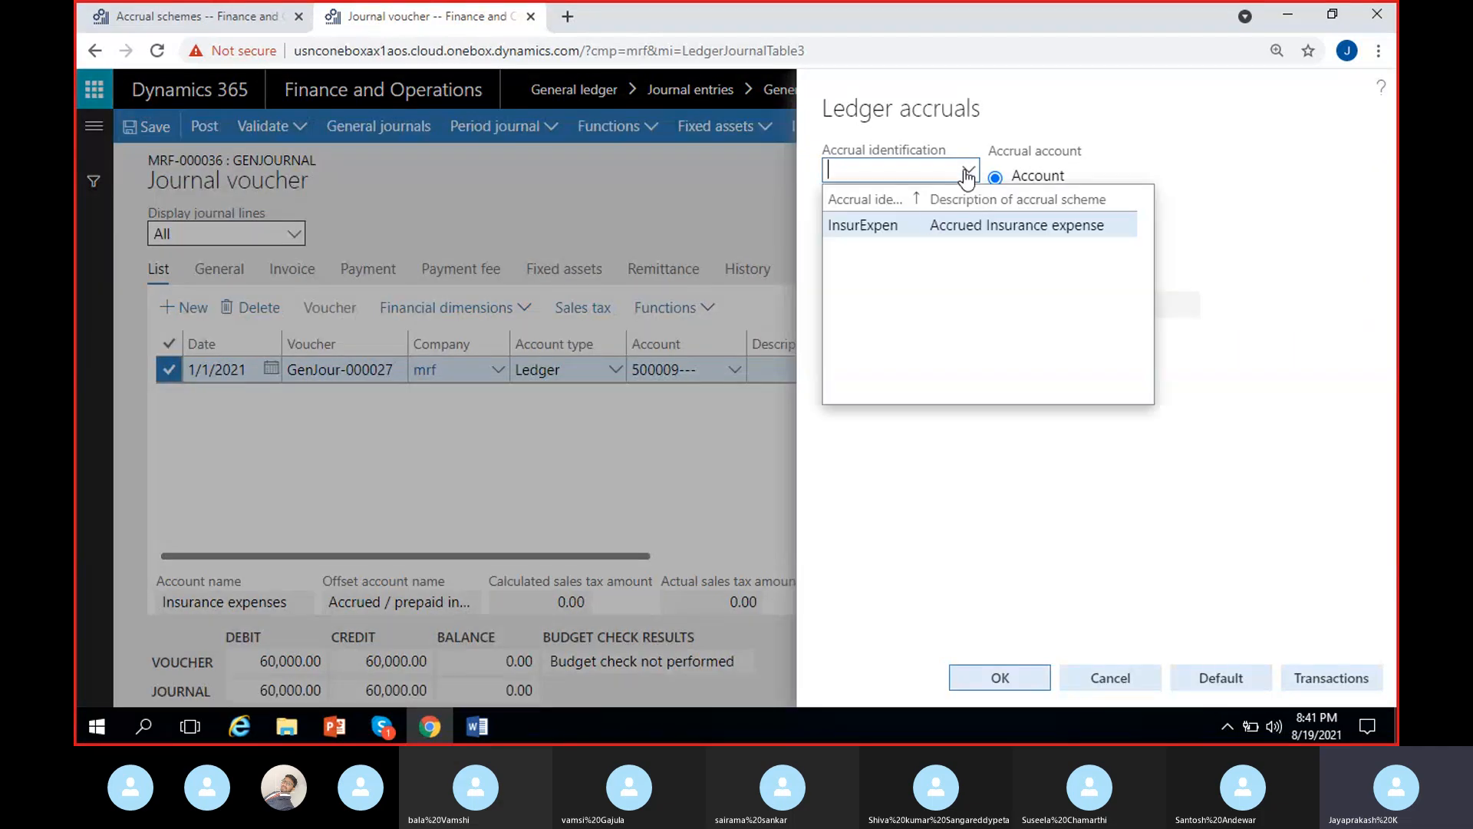
left_click(926, 224)
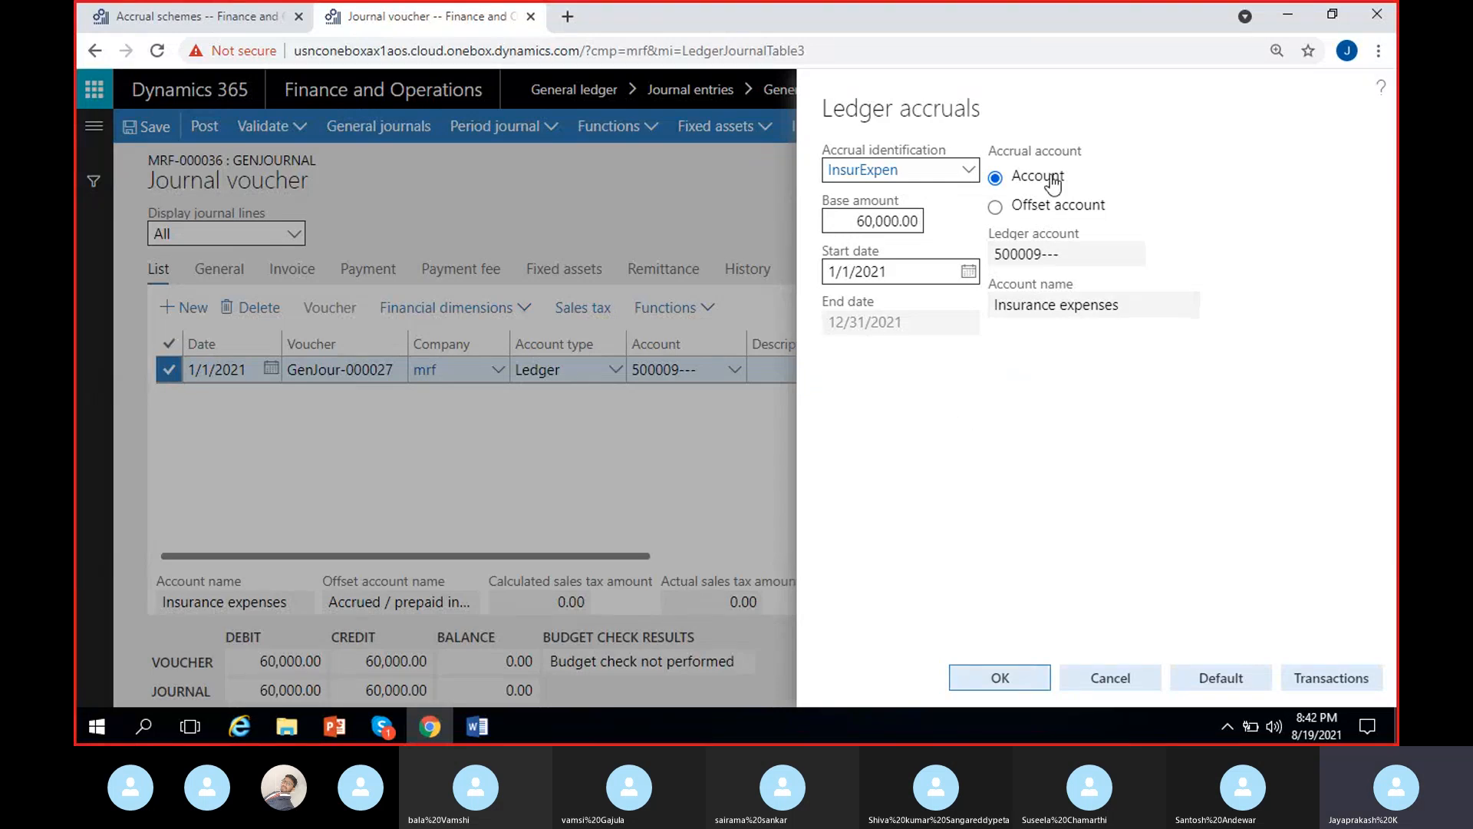
- Review the ledger accounts of the two 1/31/2021 accrual entries generated from the main account, then close the transactions
left_click(1357, 687)
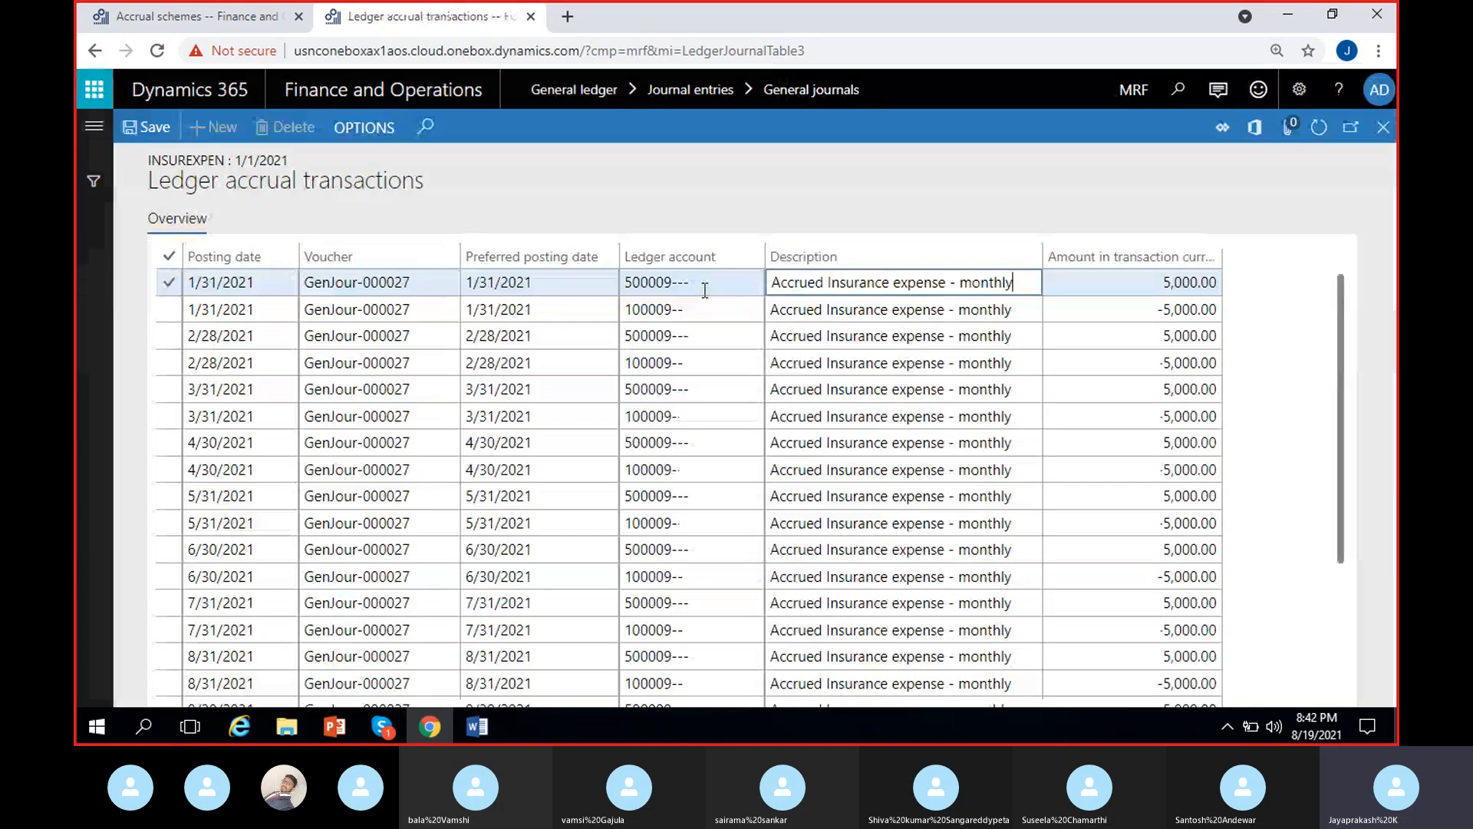
left_click(702, 289)
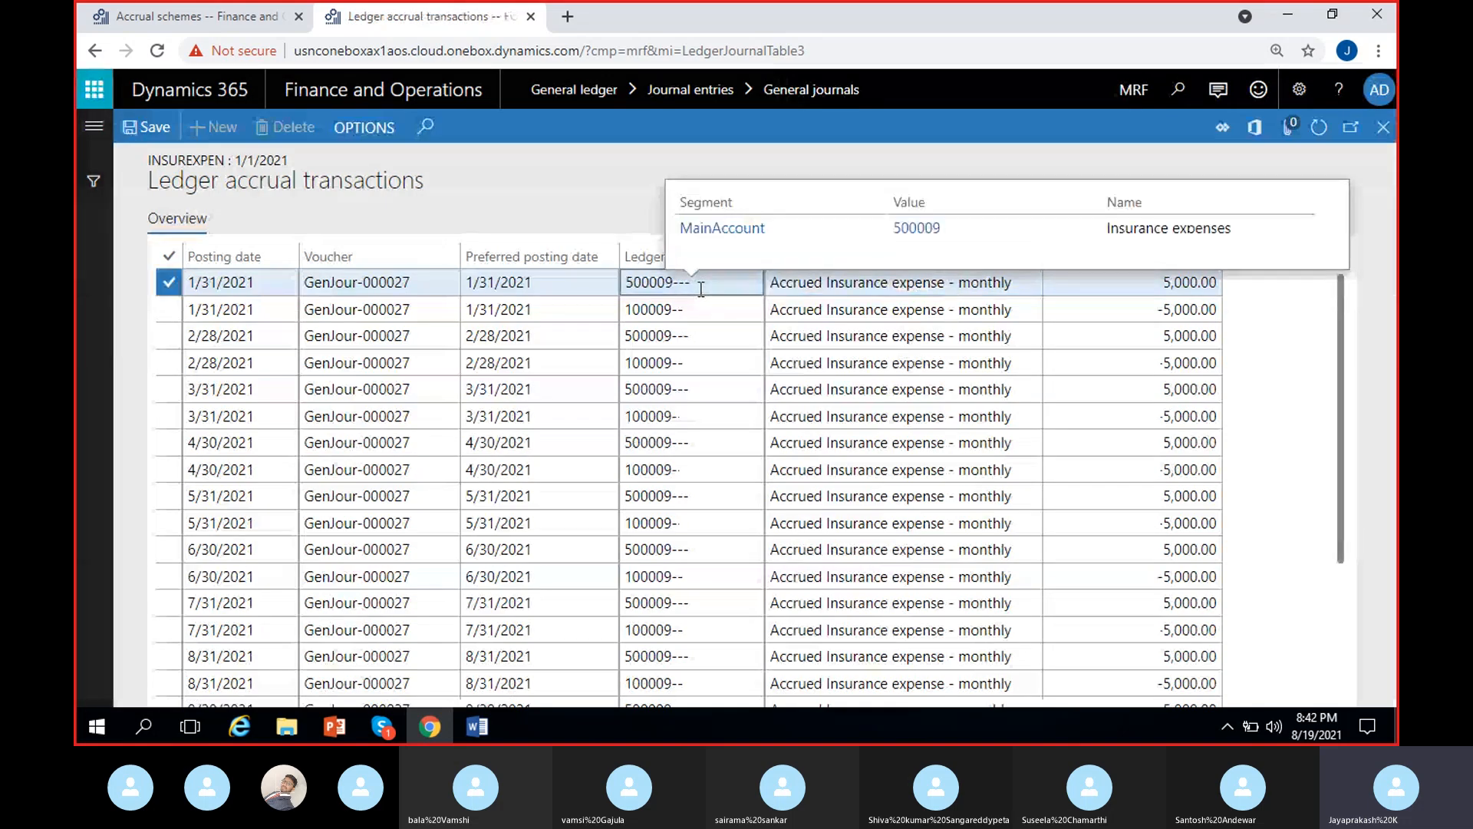
left_click(710, 306)
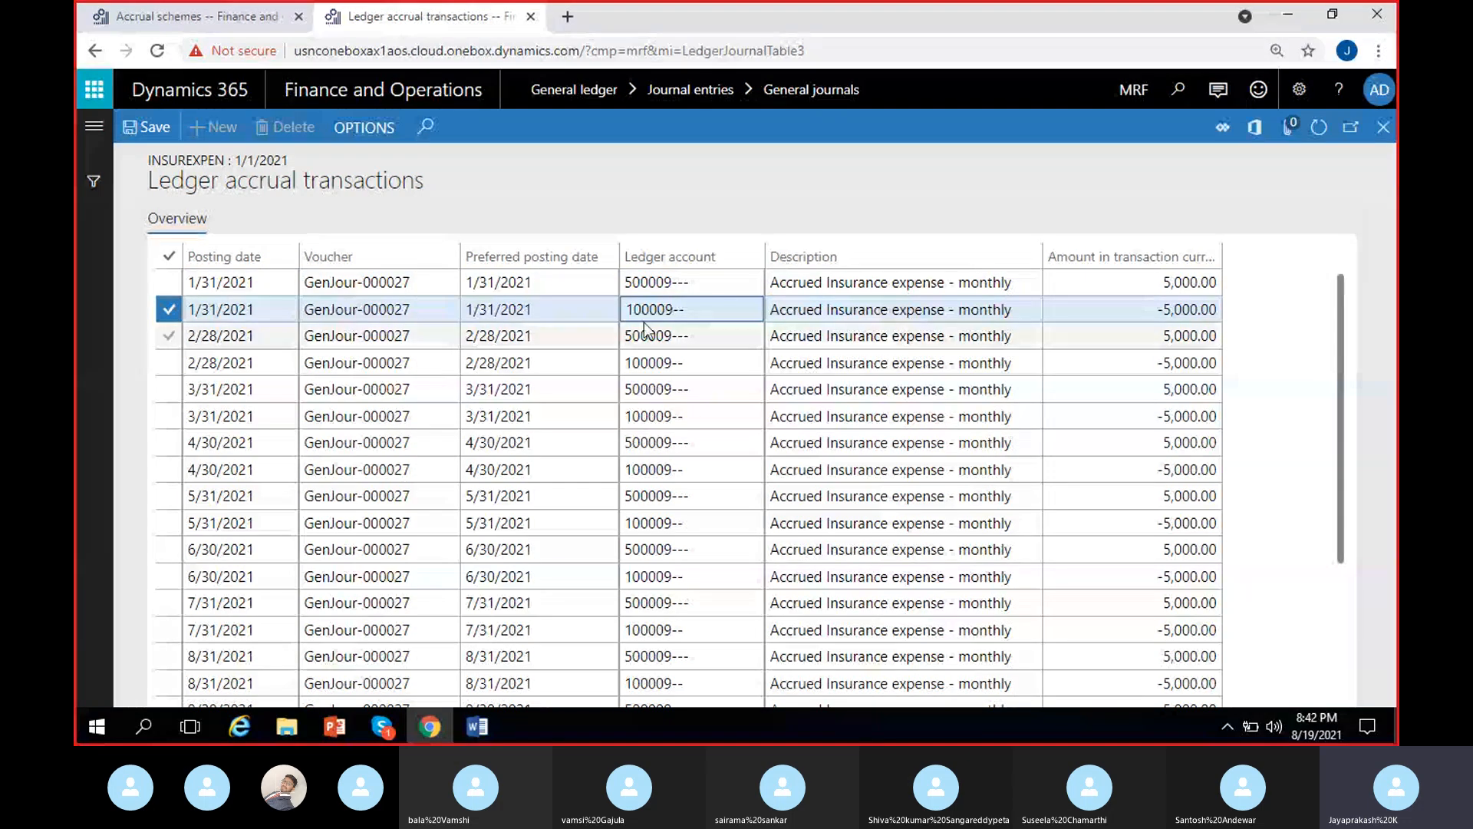
left_click(1384, 127)
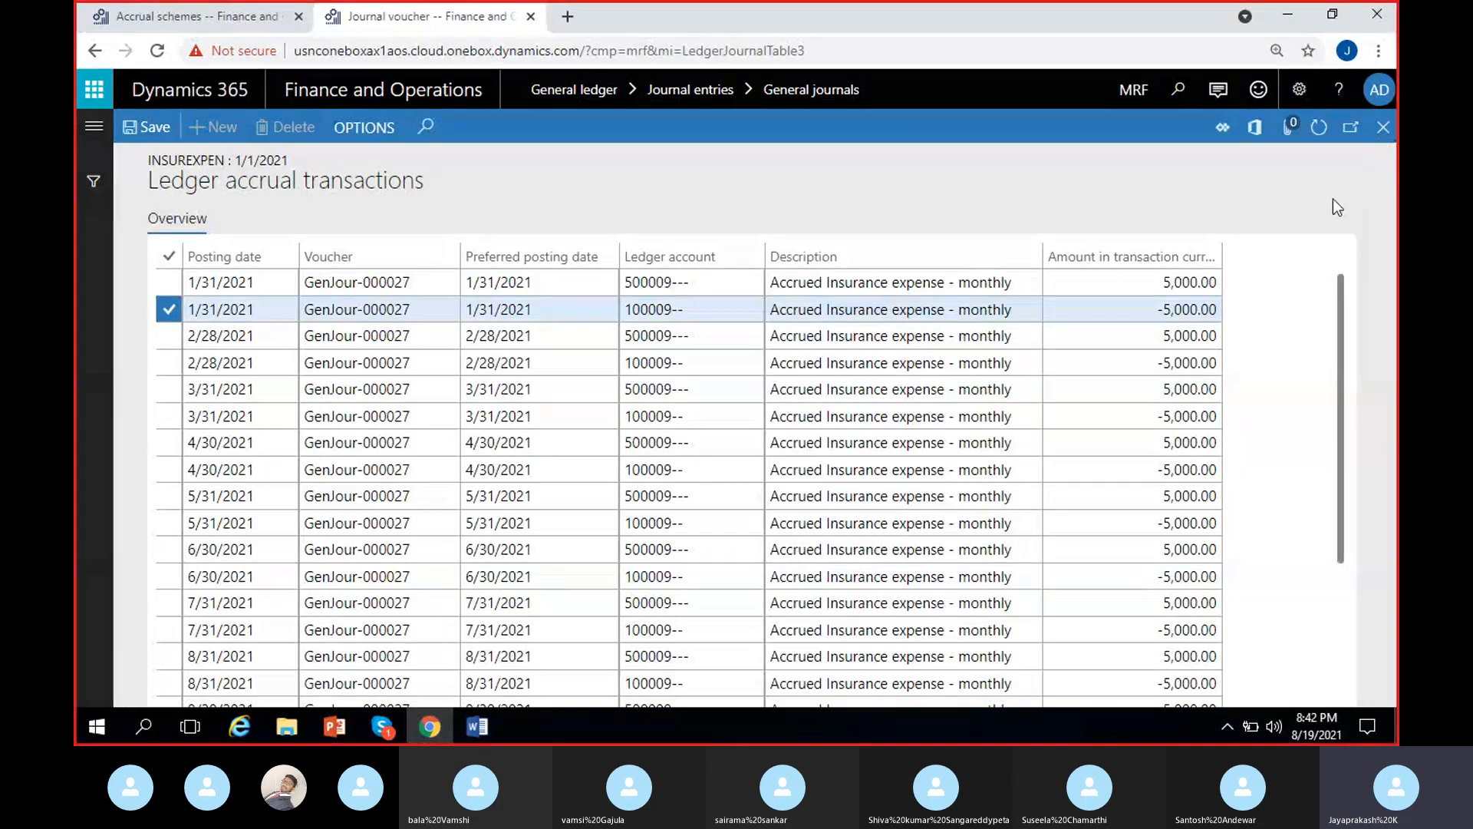
- Switch the ledger accrual to the Offset account and display the resulting accrual transactions
left_click(1032, 206)
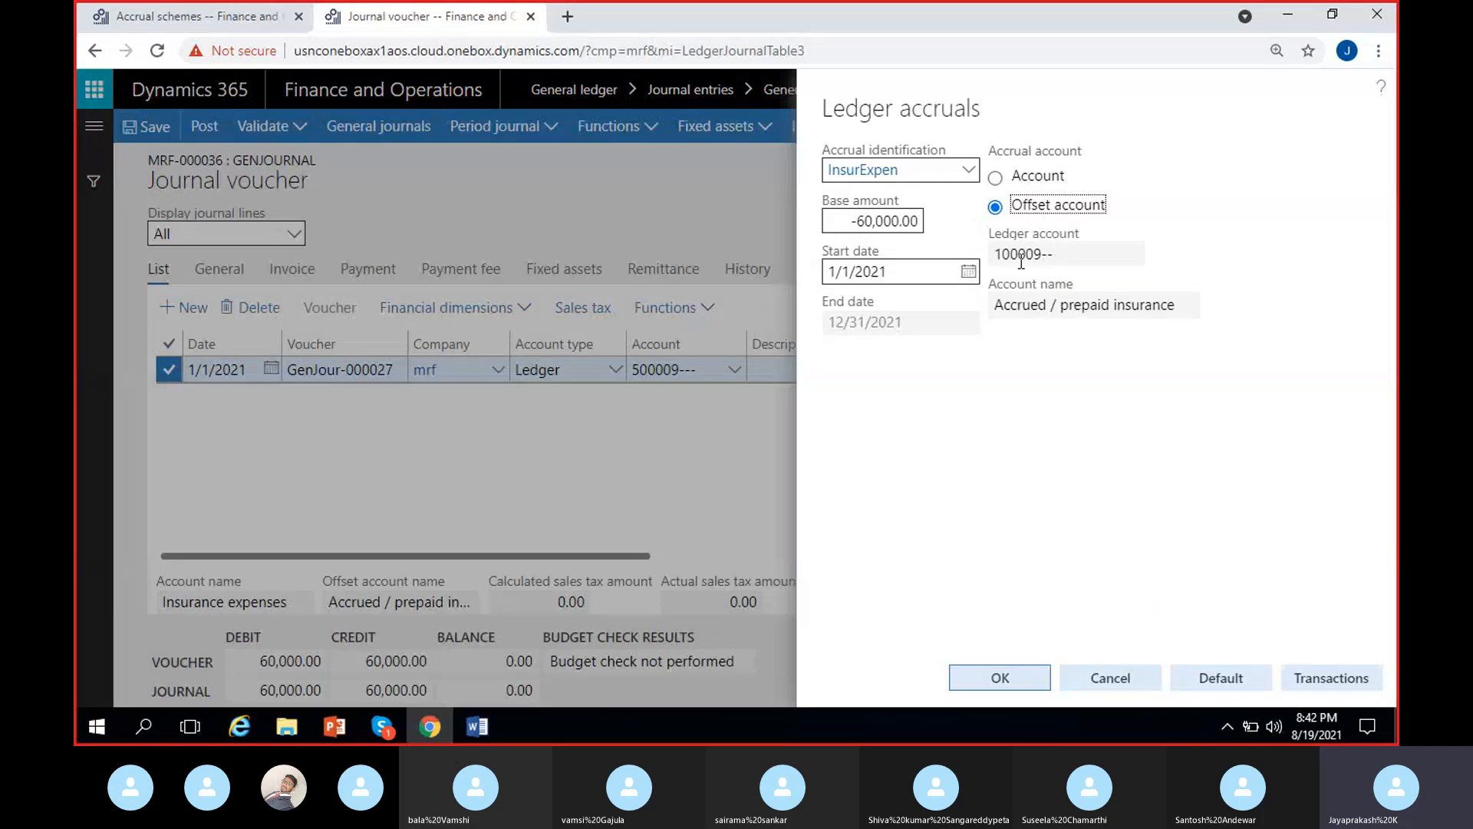
left_click_drag(997, 255, 1177, 400)
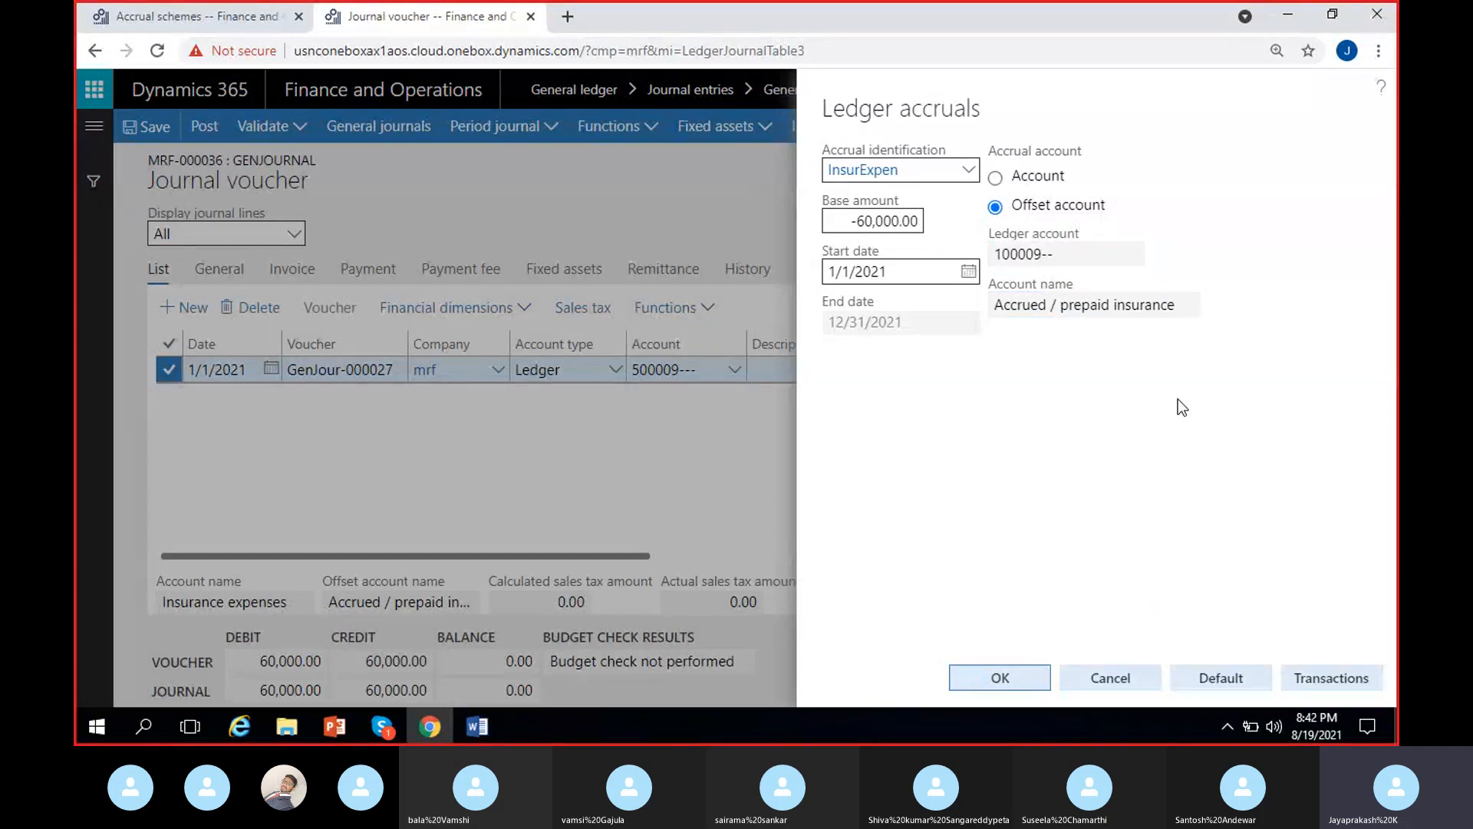
left_click(1338, 683)
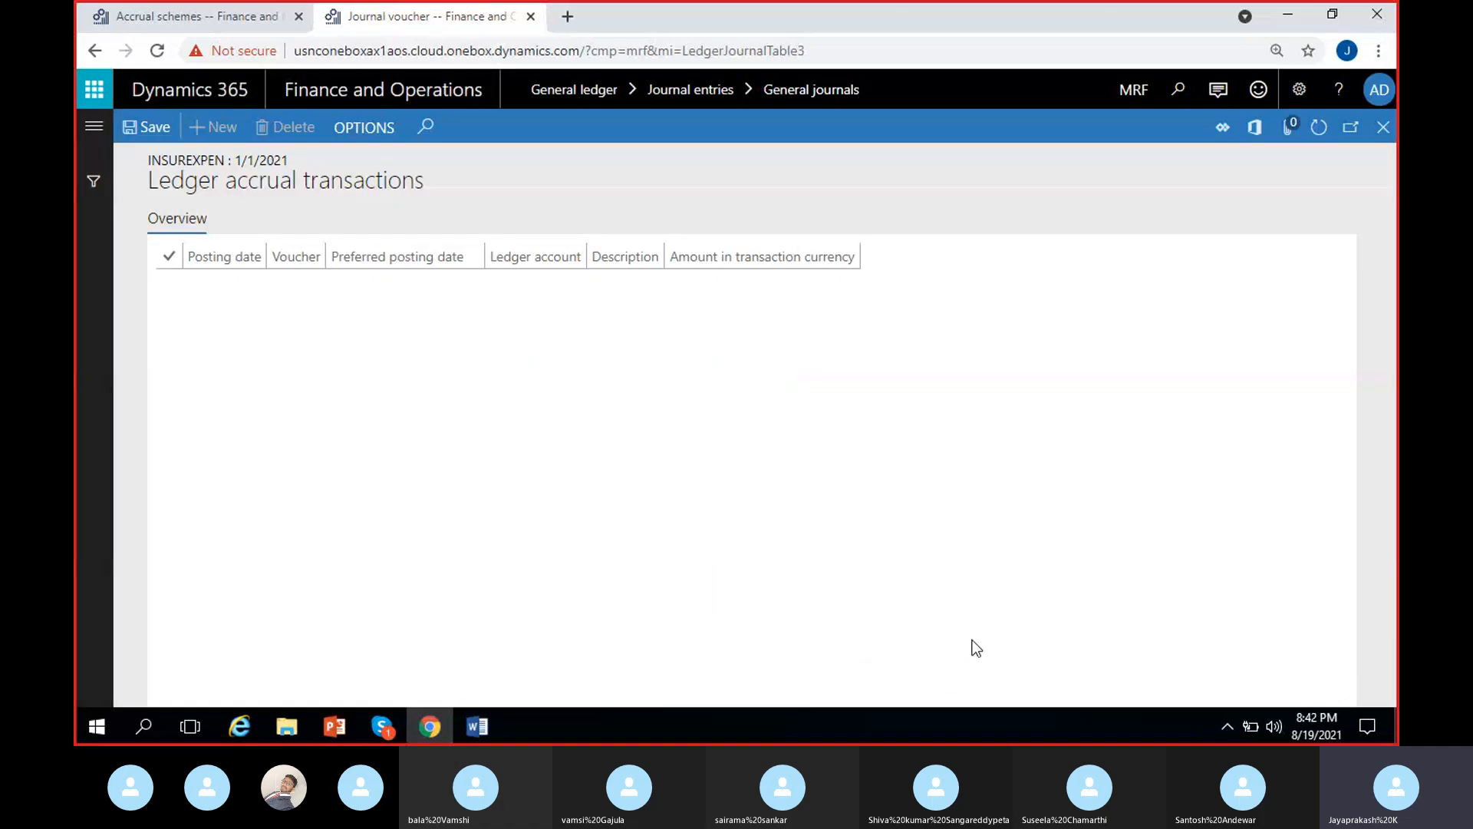
- Compare the ledger accounts and amounts of the two 1/31/2021 entries generated from the offset account
left_click(700, 310)
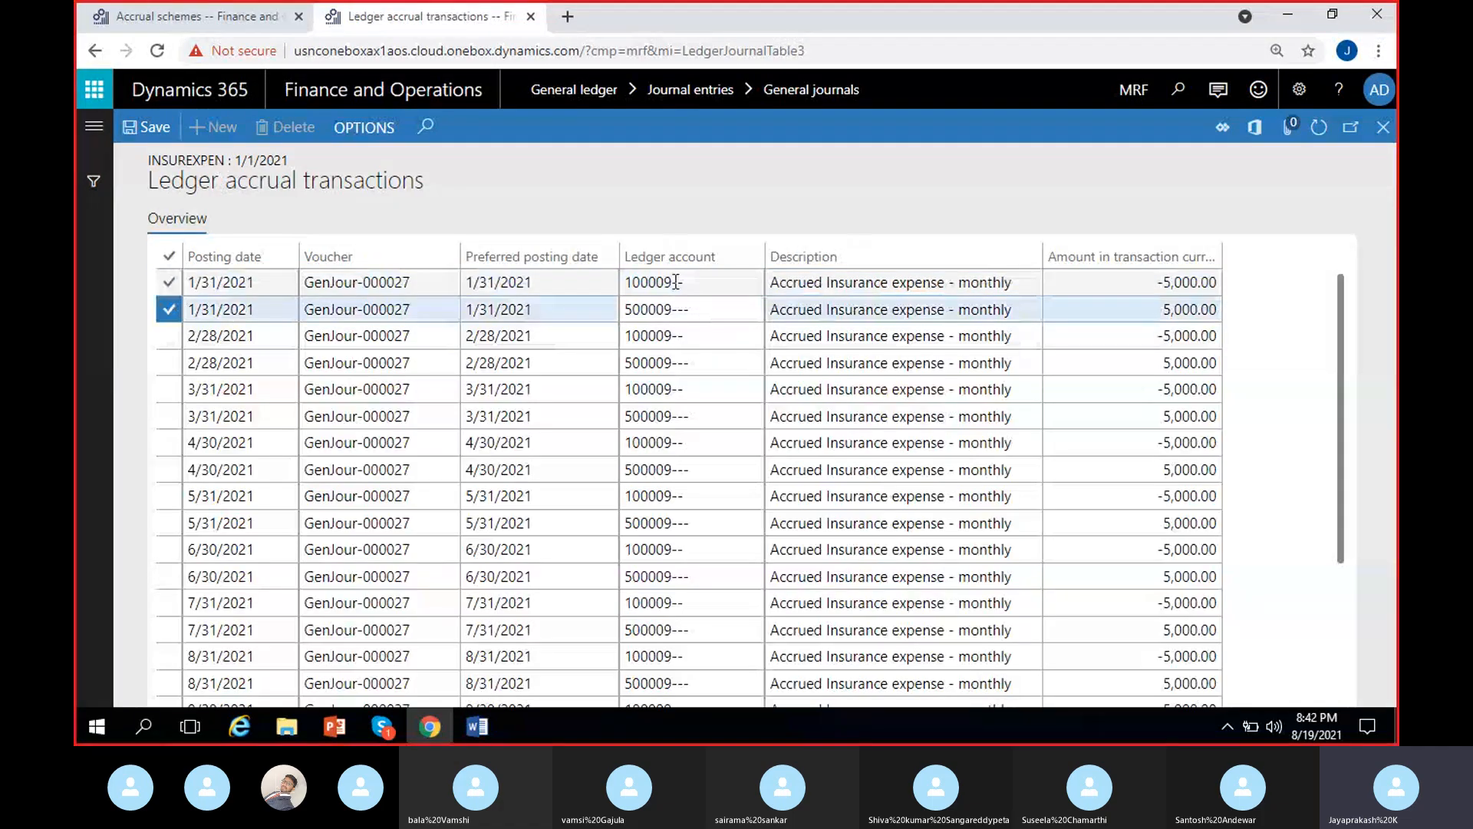
left_click(691, 282)
left_click(687, 308)
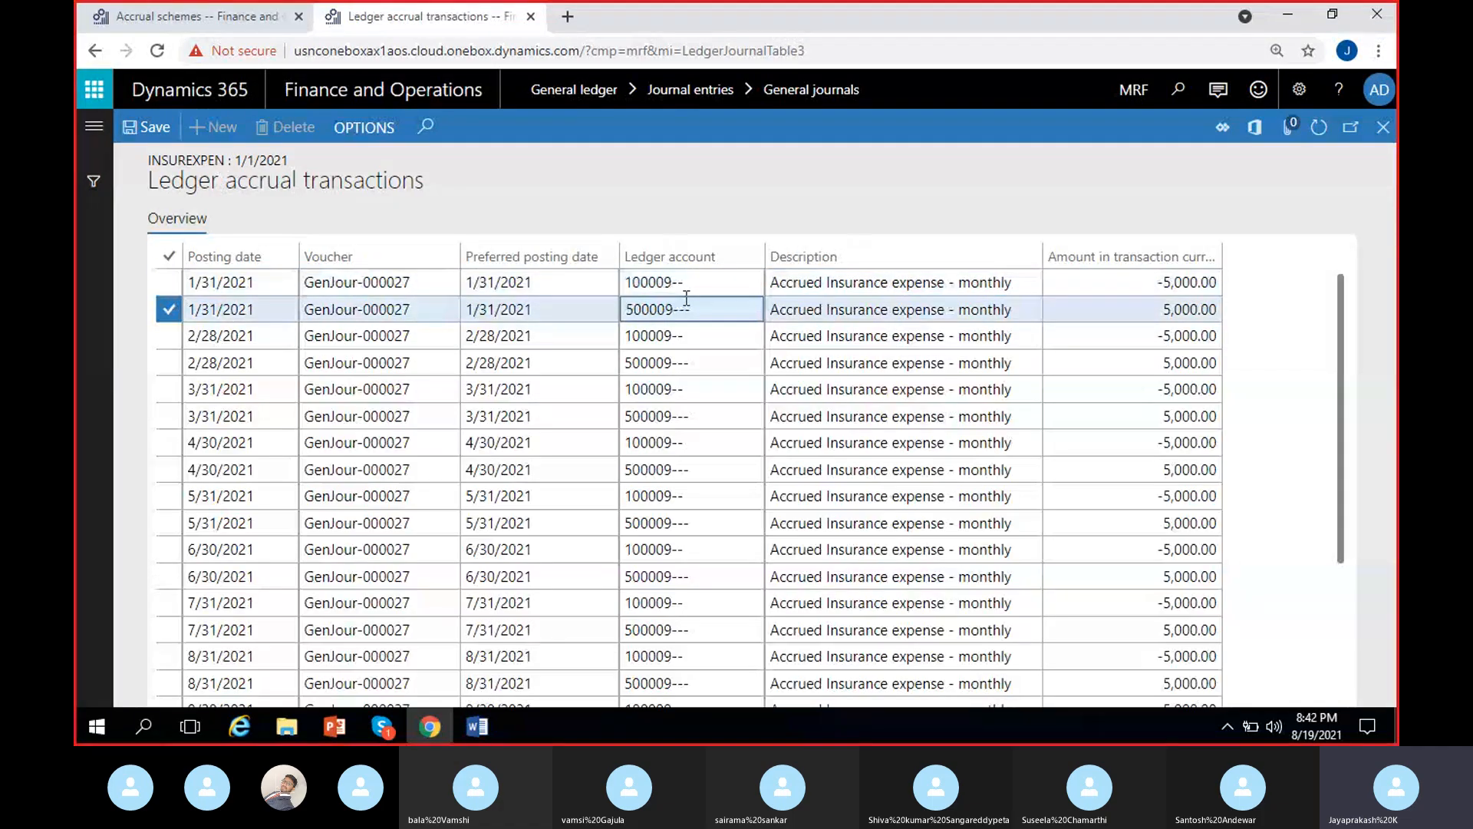
left_click(685, 287)
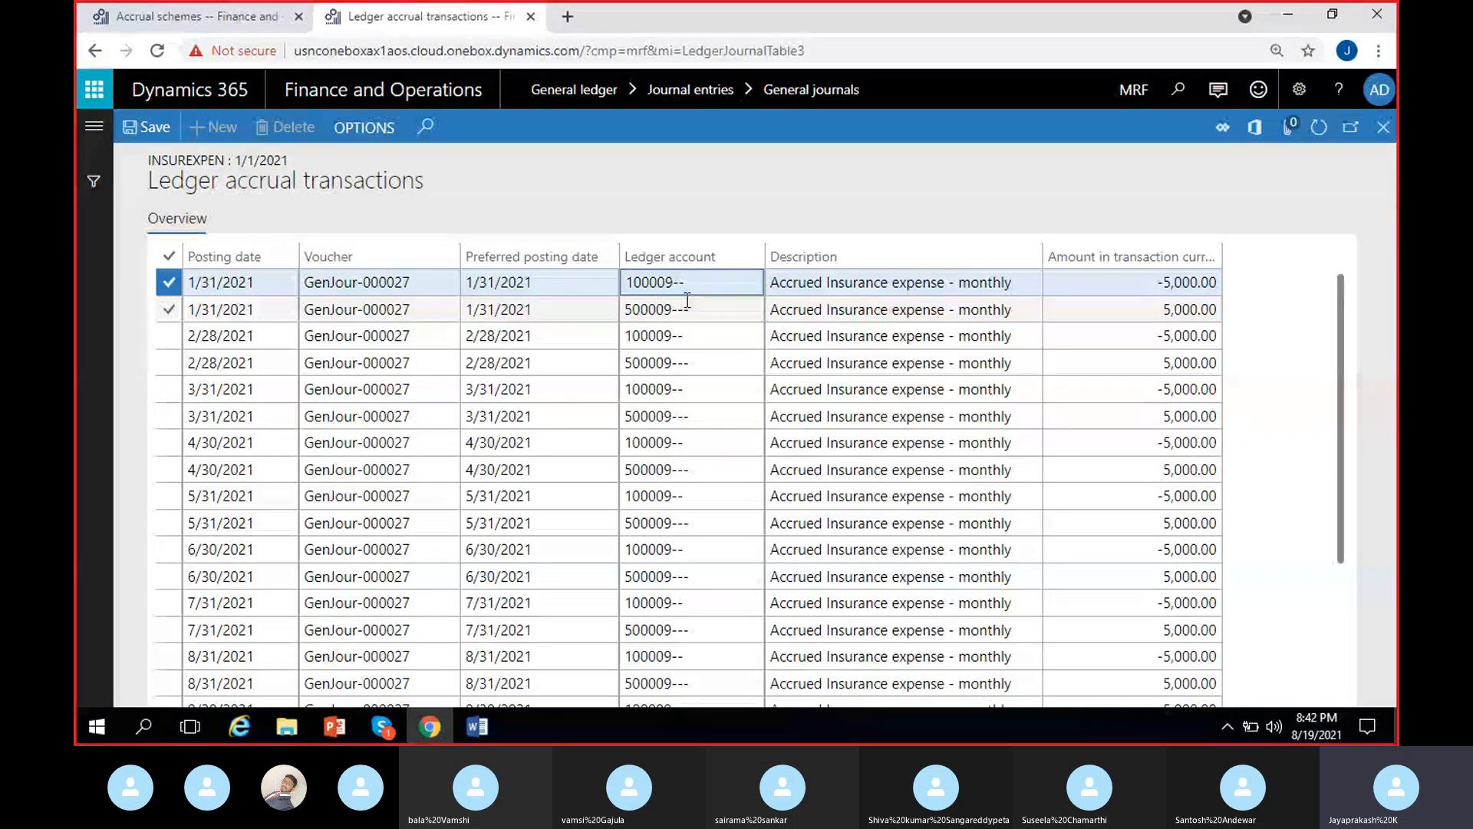
left_click(624, 283)
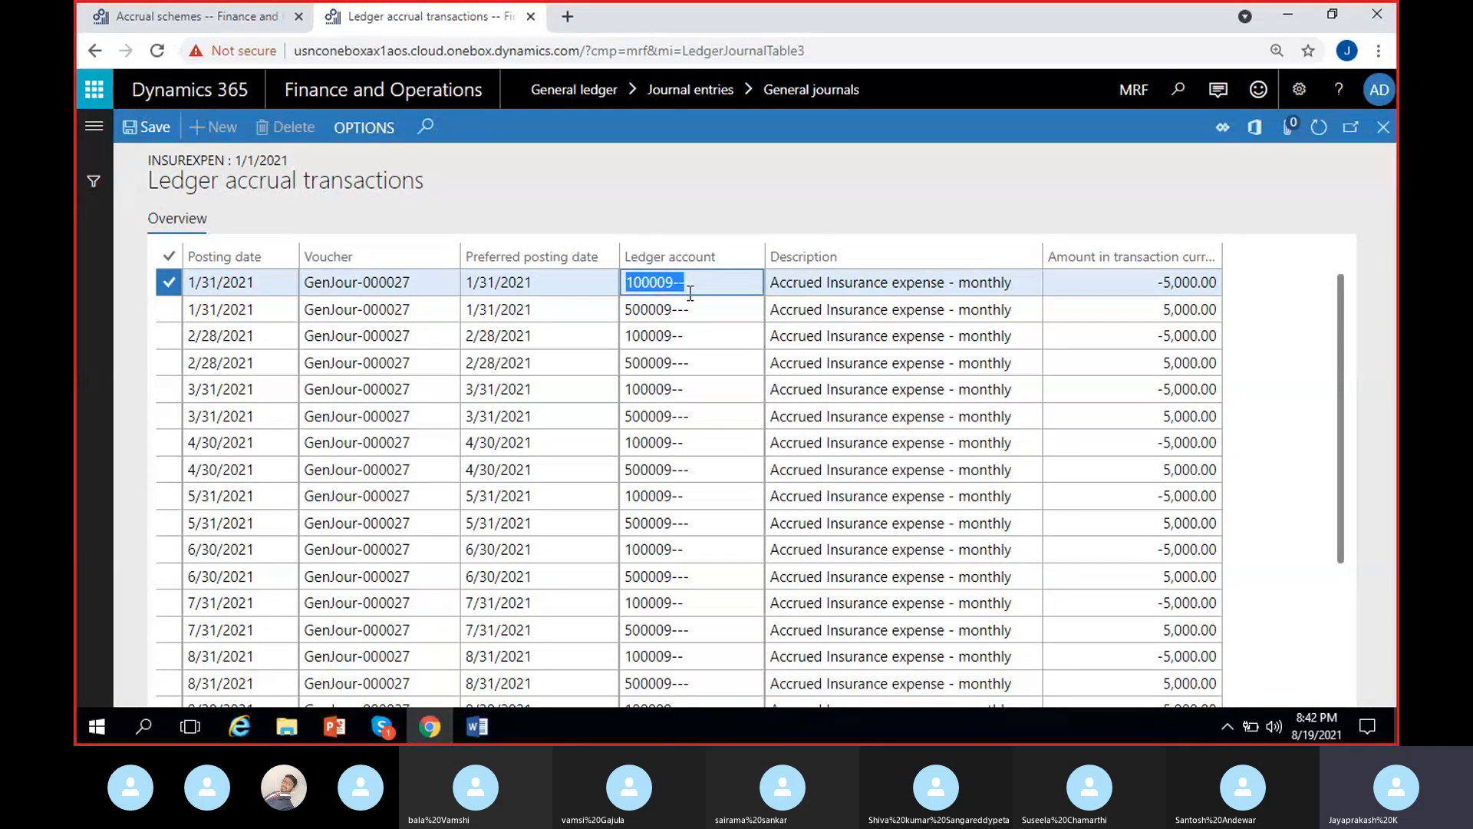
left_click(1153, 283)
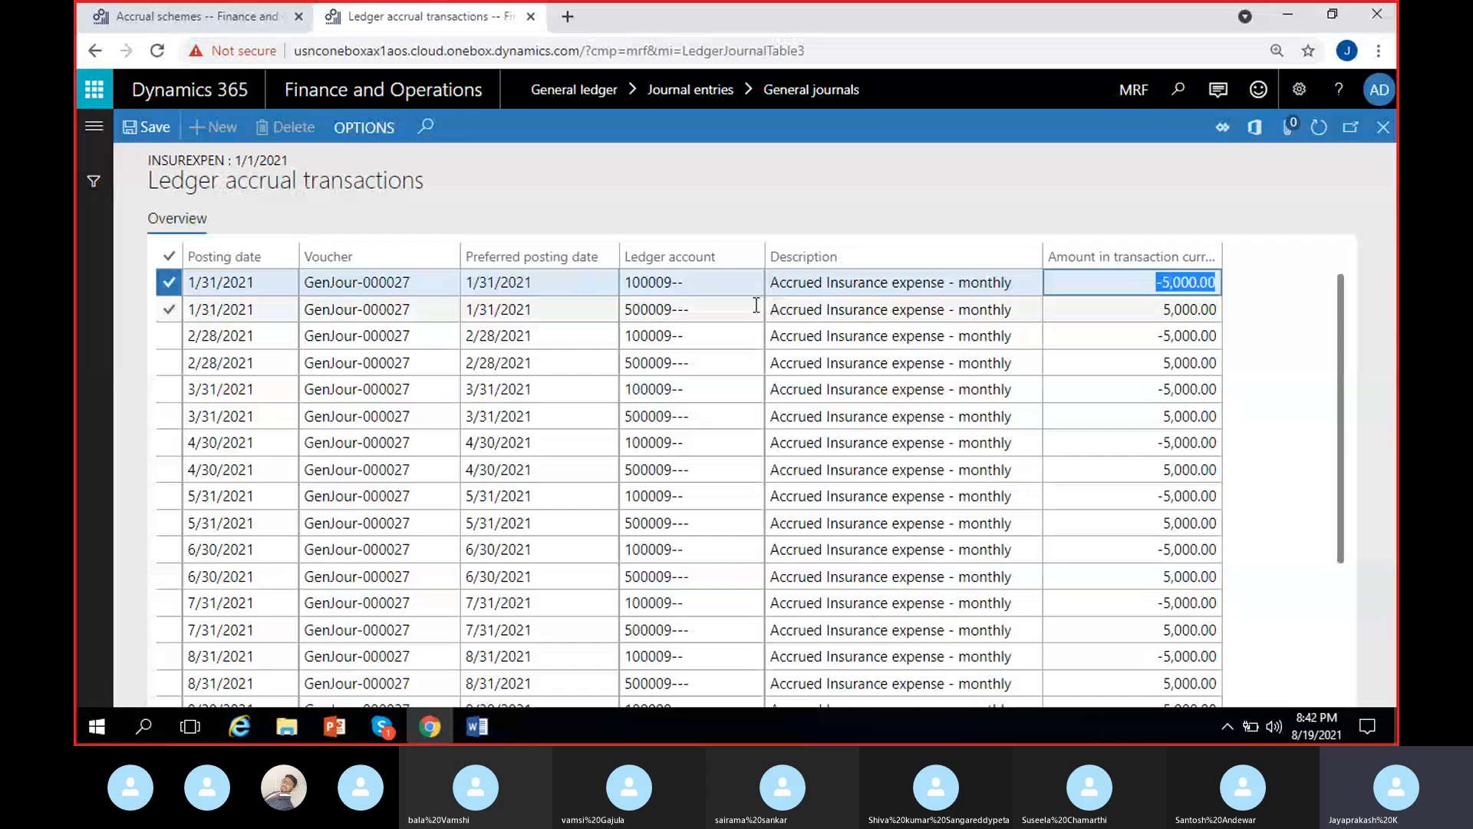
left_click(720, 306)
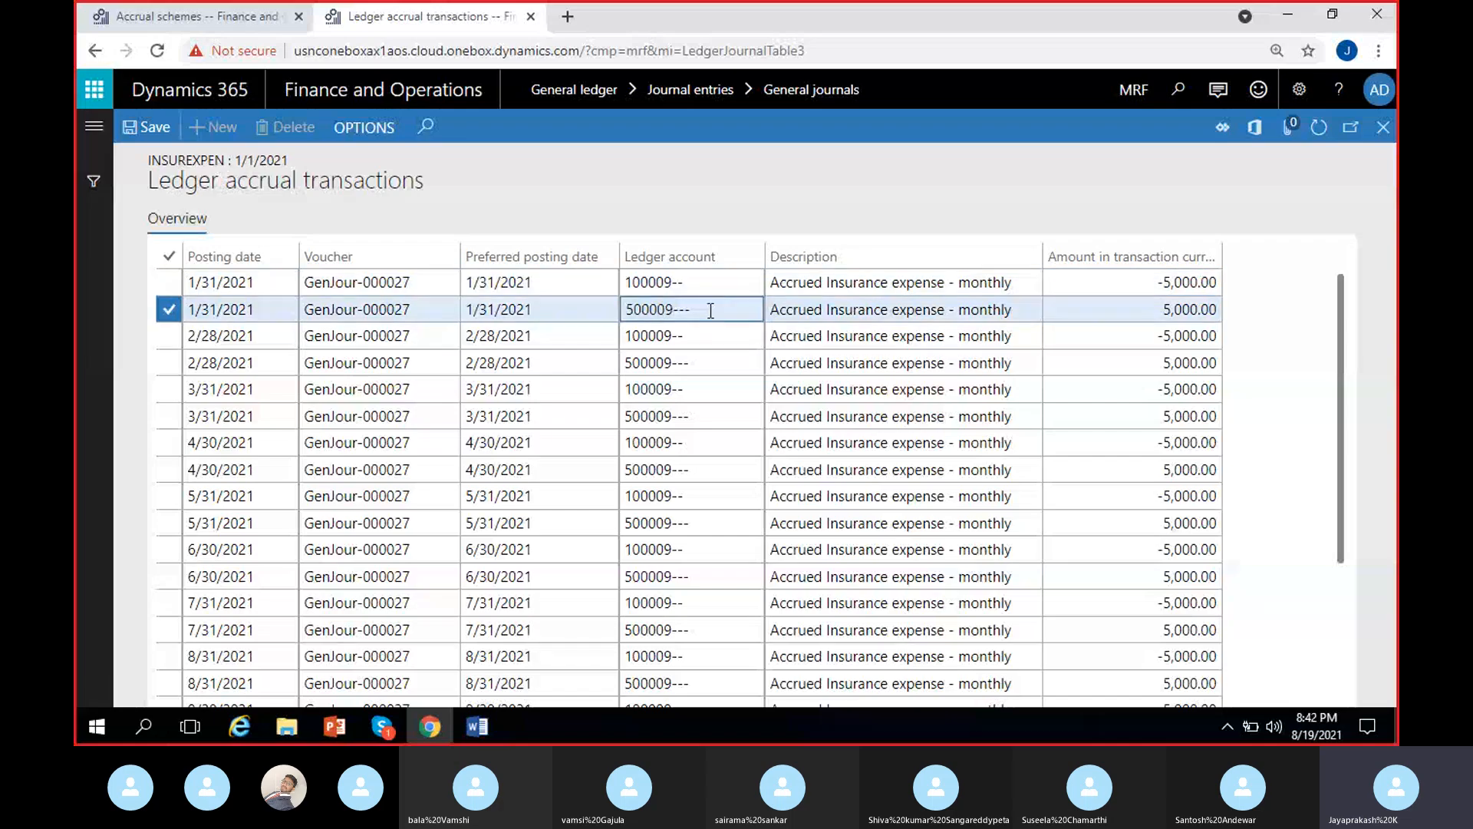
left_click(1141, 311)
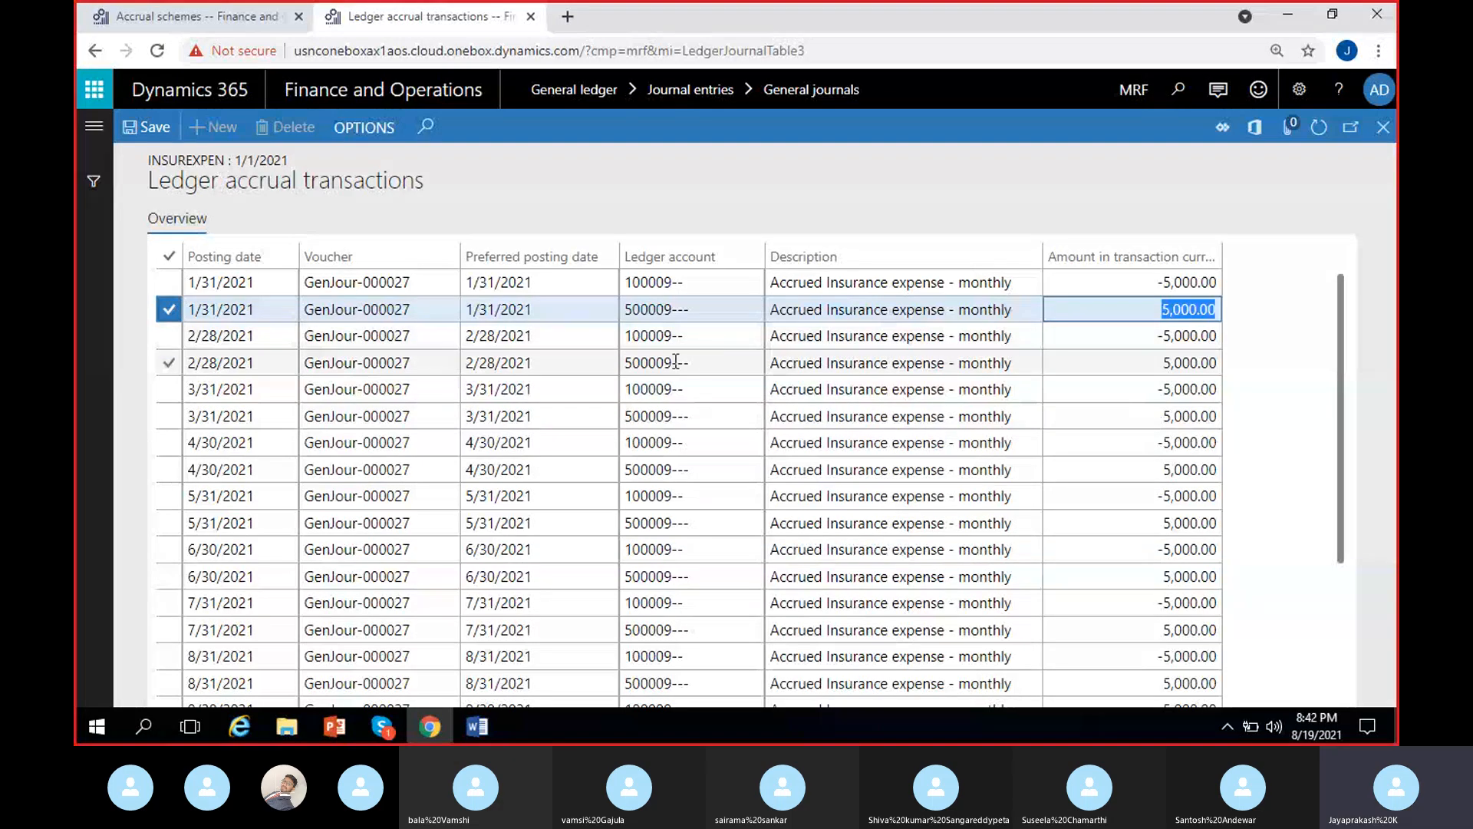
- Close the transactions, set the accrual account back to Account and confirm the ledger accrual
left_click(1383, 127)
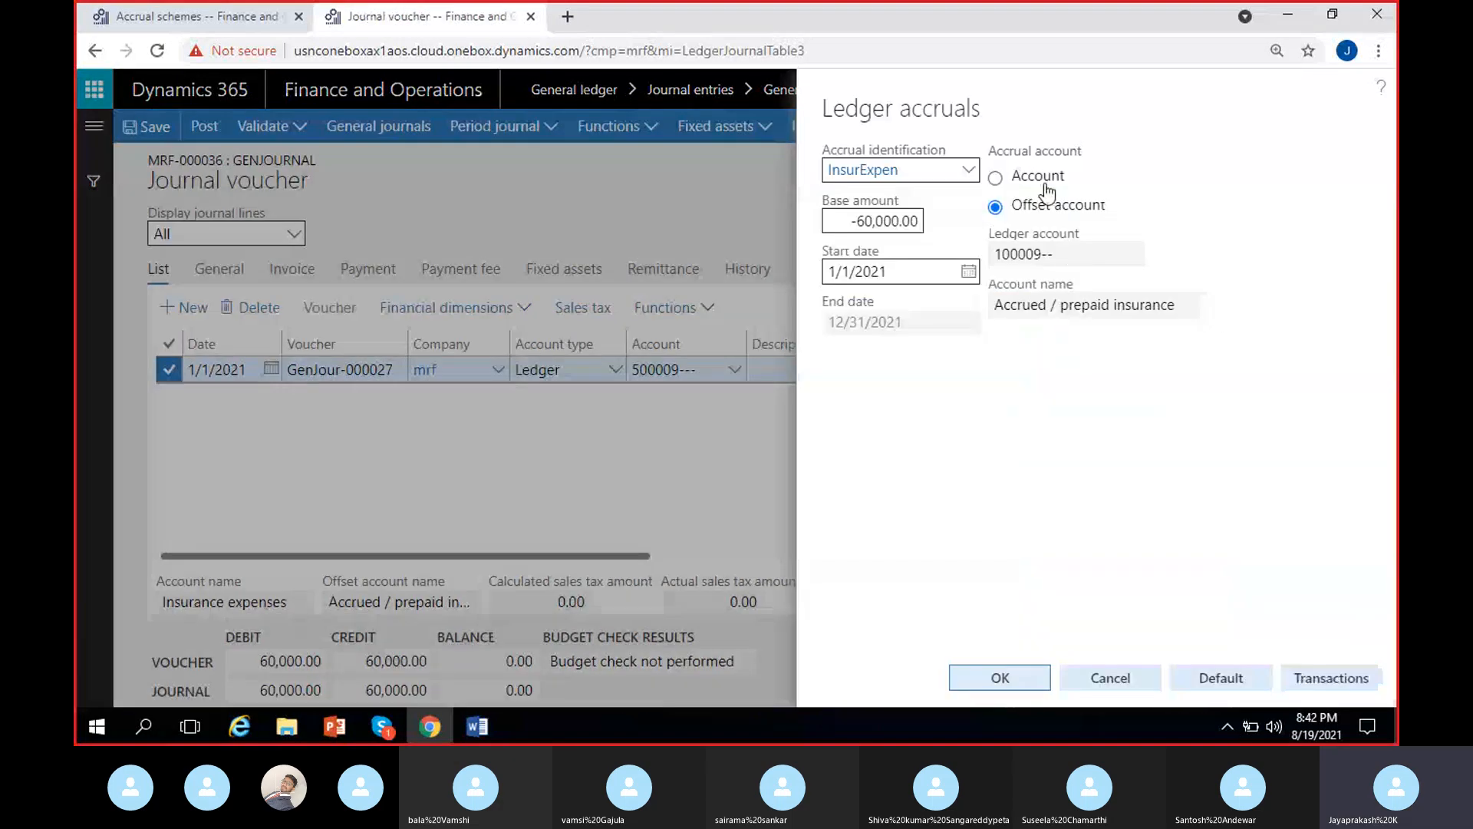
left_click(1037, 176)
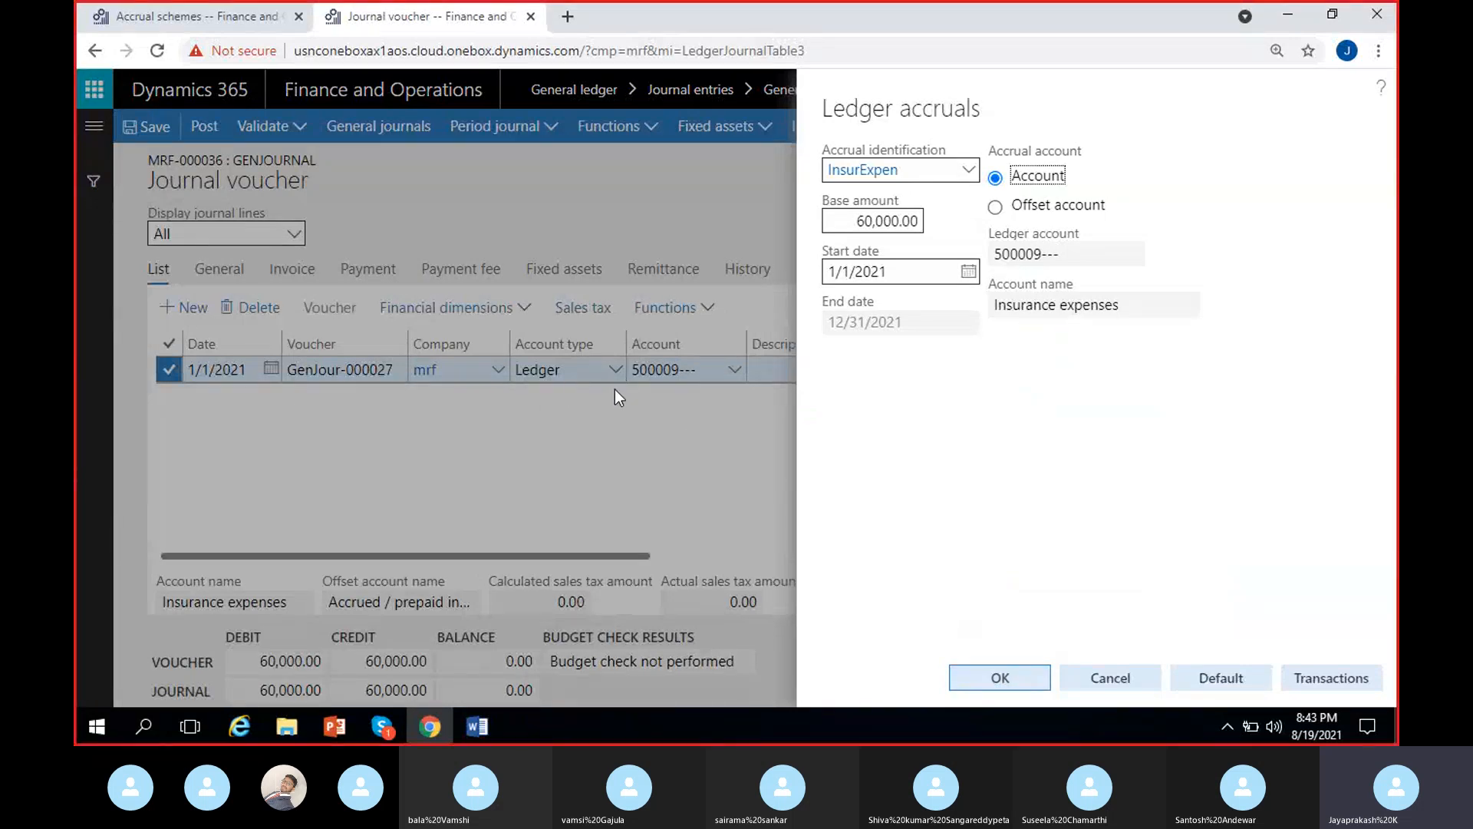
left_click(978, 672)
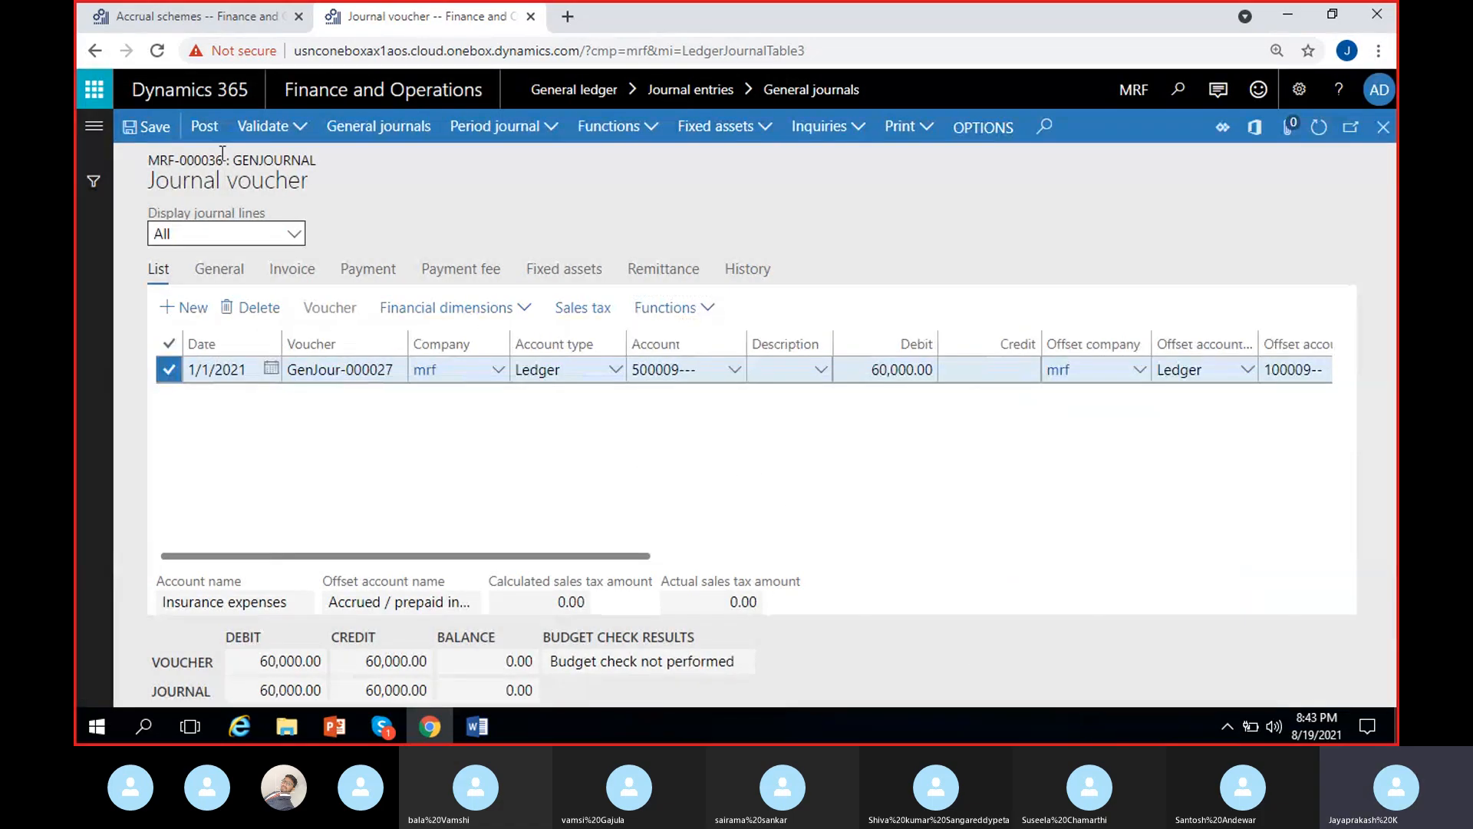
- Post the 60,000 insurance journal, dismiss the completion message and open the posted line's voucher transactions
left_click(210, 132)
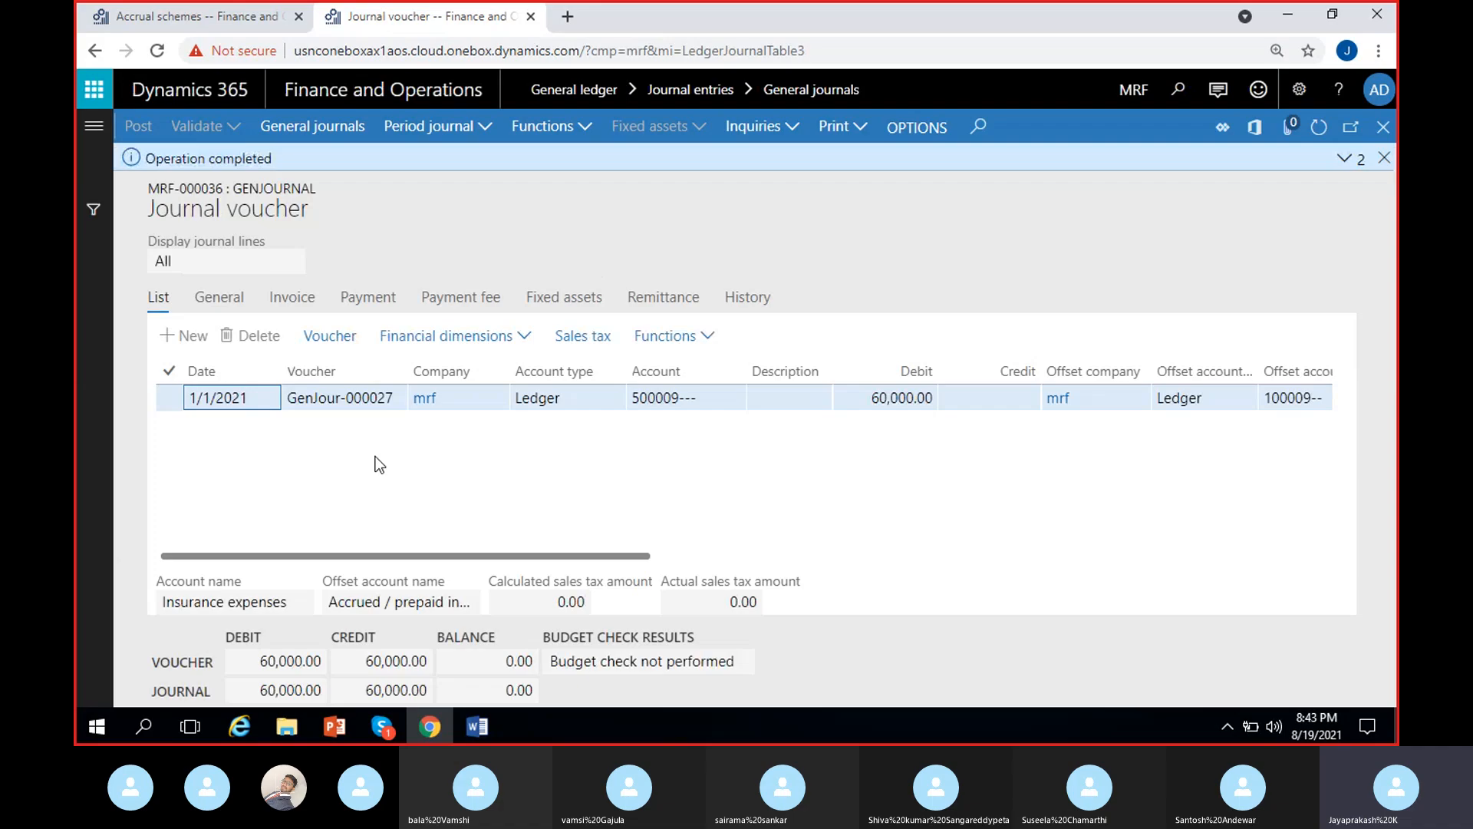
left_click(1387, 156)
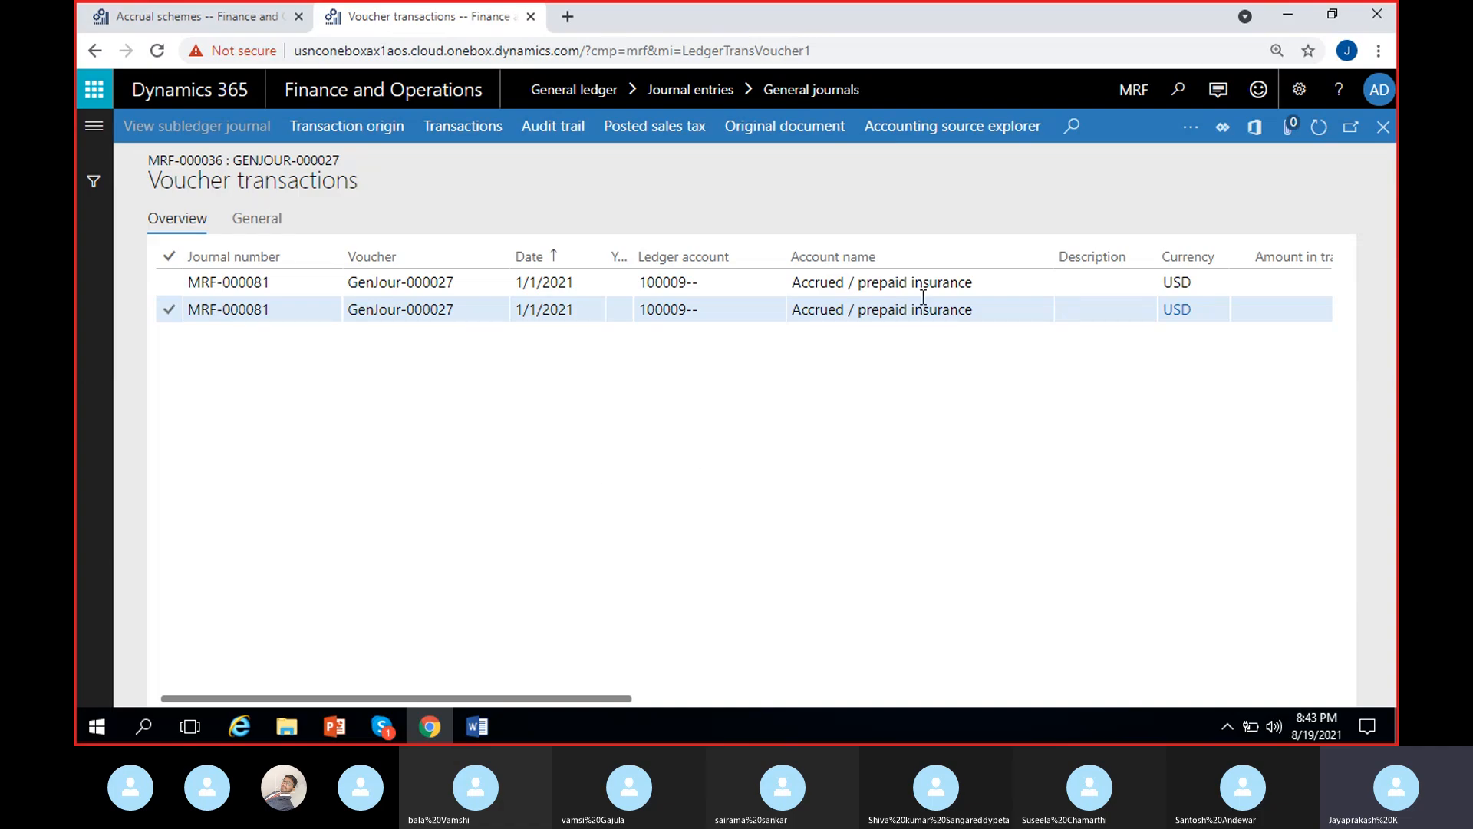
- Compare the ledger accounts and transaction currency amounts of the two 1/1/2021 voucher entries
left_click(771, 283)
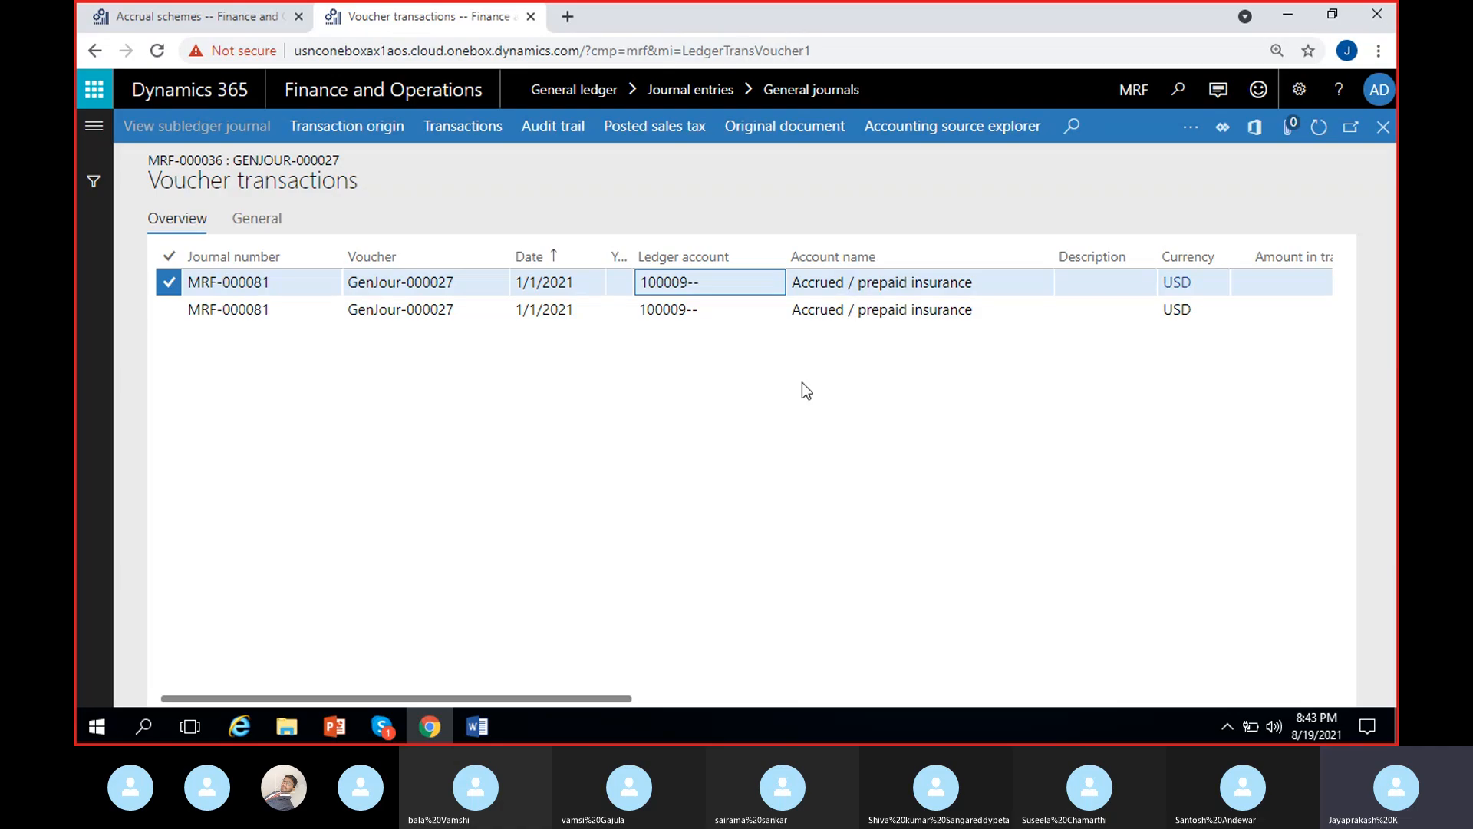
scroll(803, 382, "right", 3)
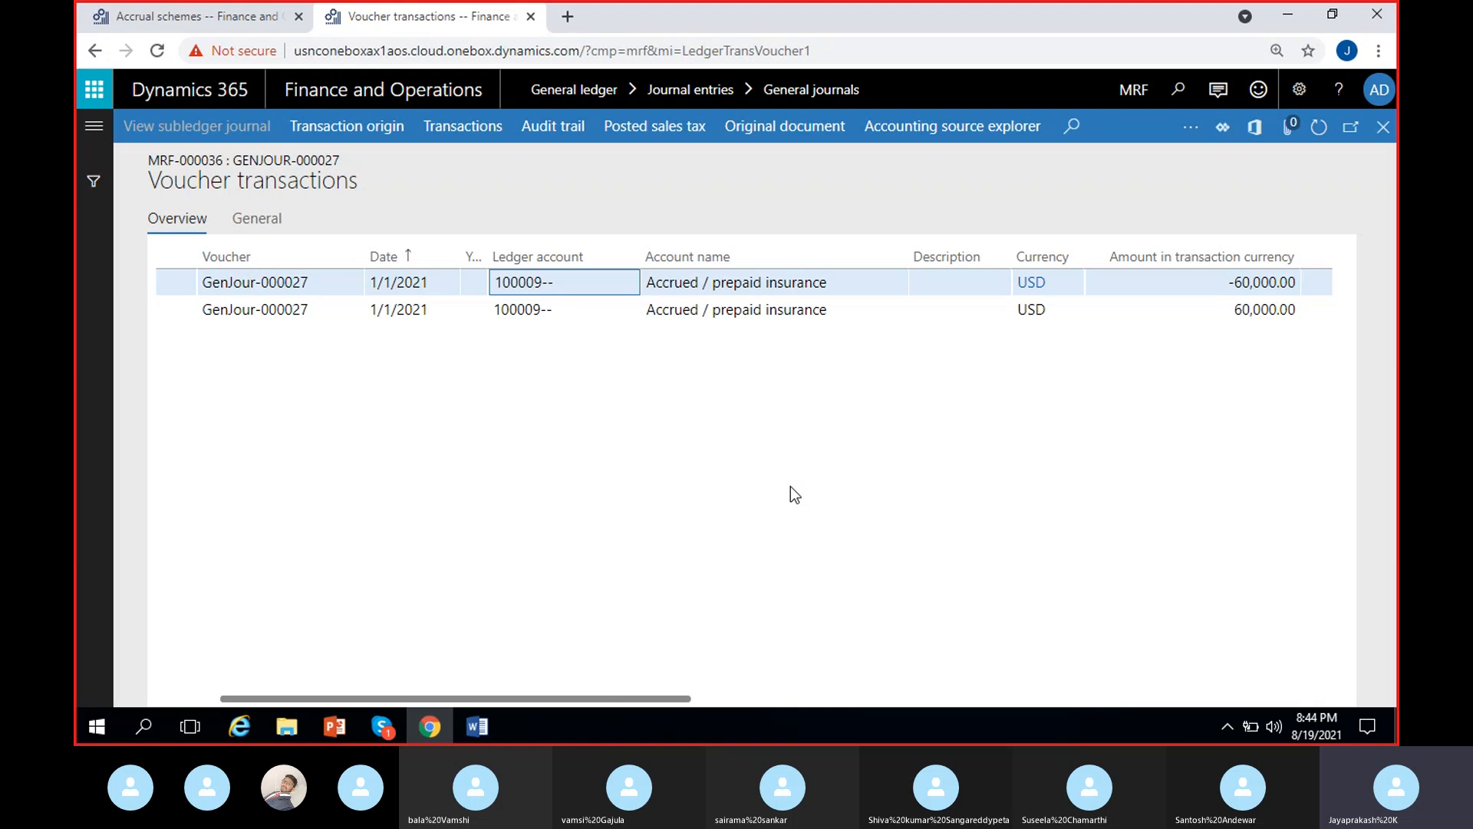
scroll(740, 532, "right", 2)
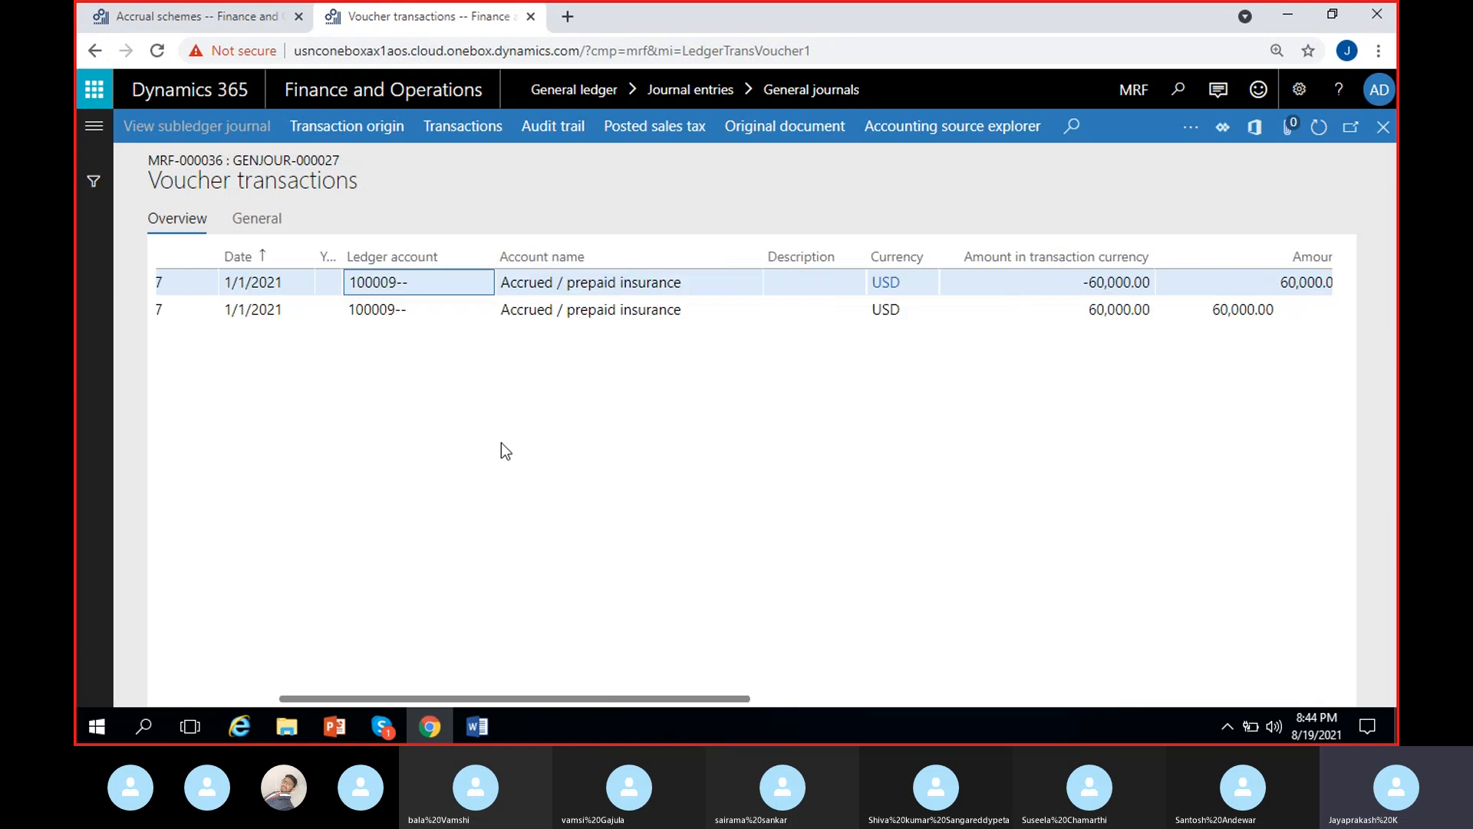
left_click(1105, 283)
left_click(1105, 310)
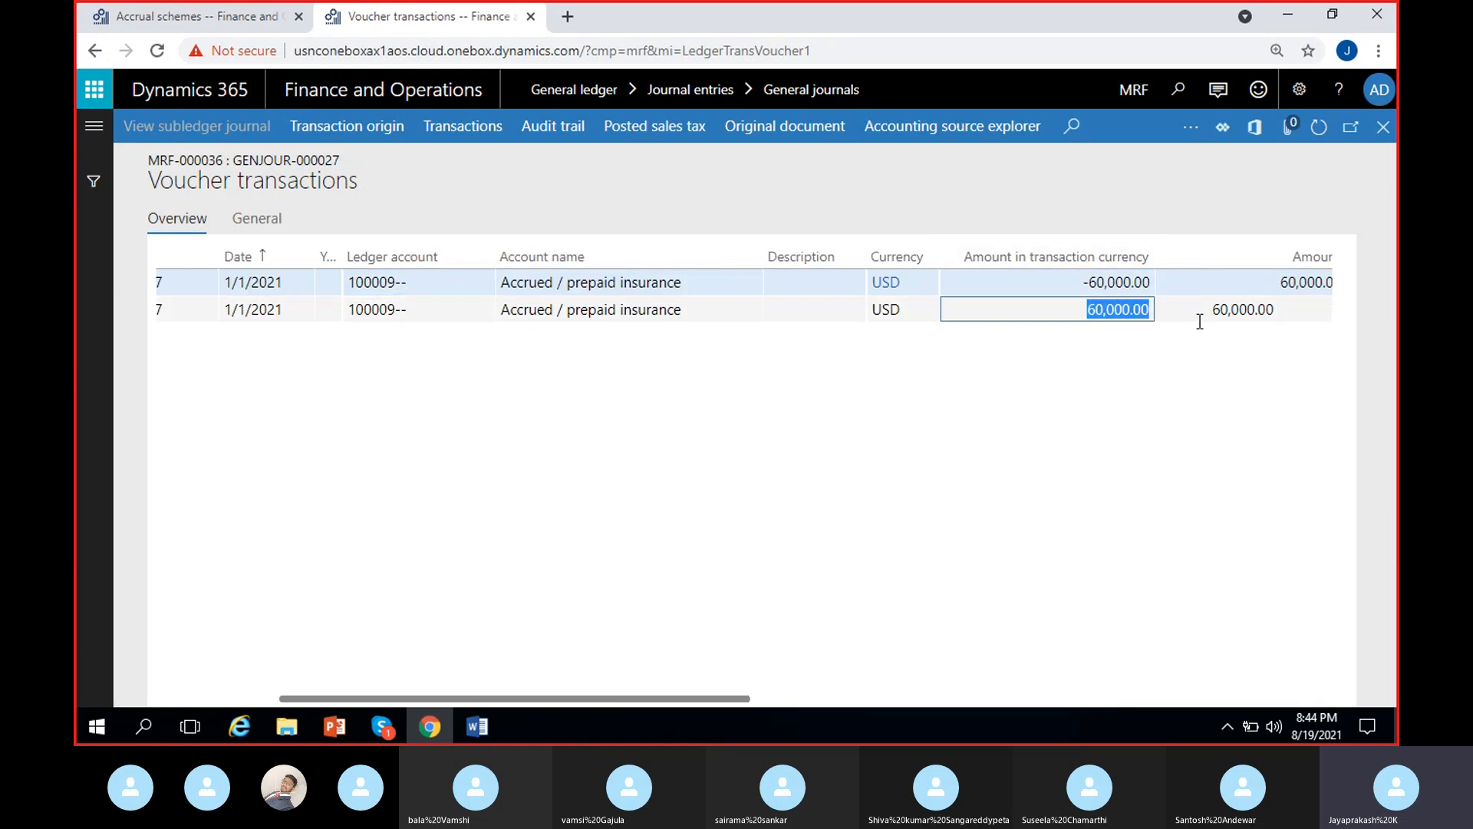
scroll(717, 420, "left", 4)
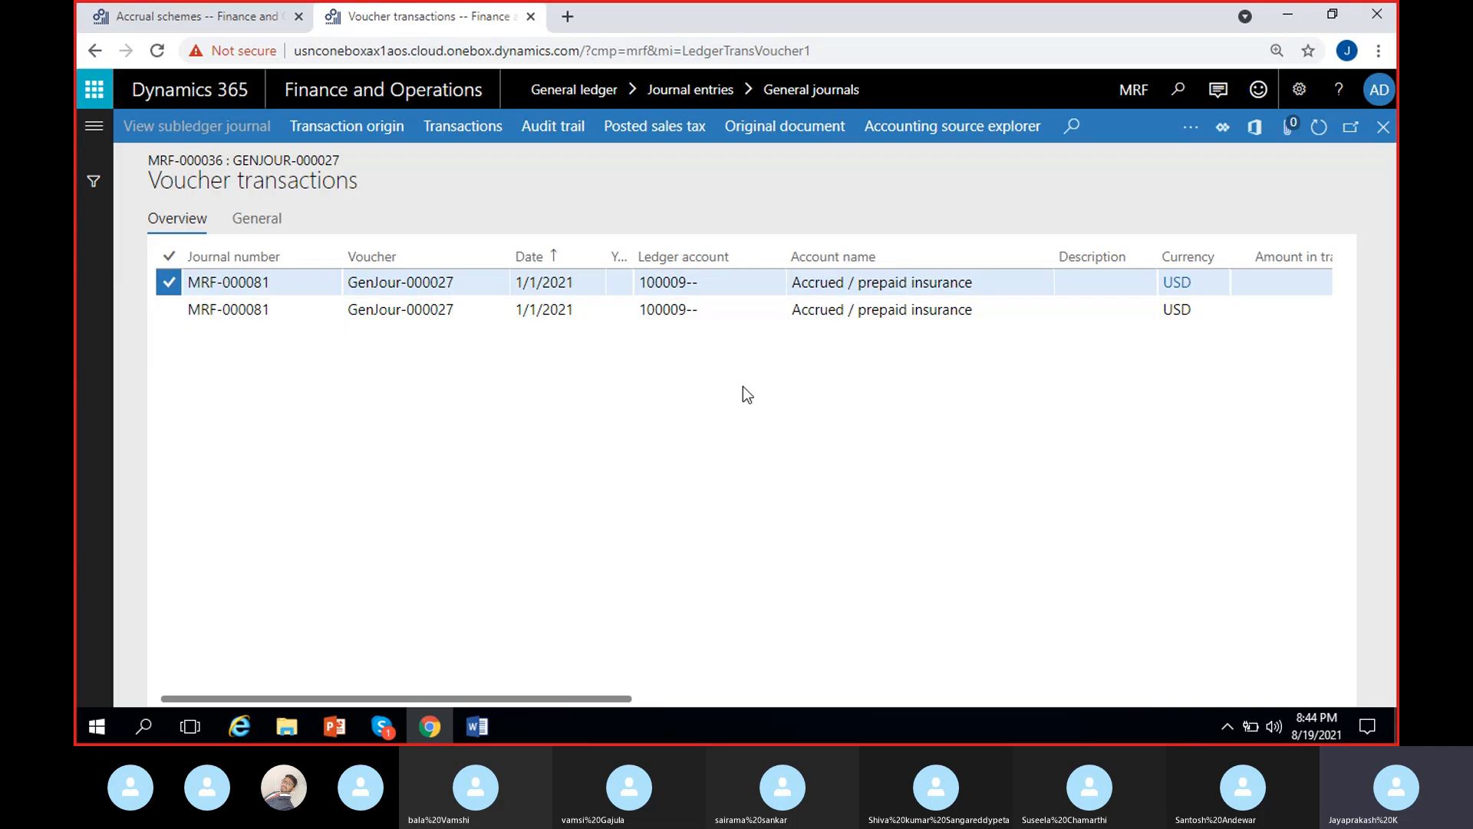
scroll(926, 406, "right", 2)
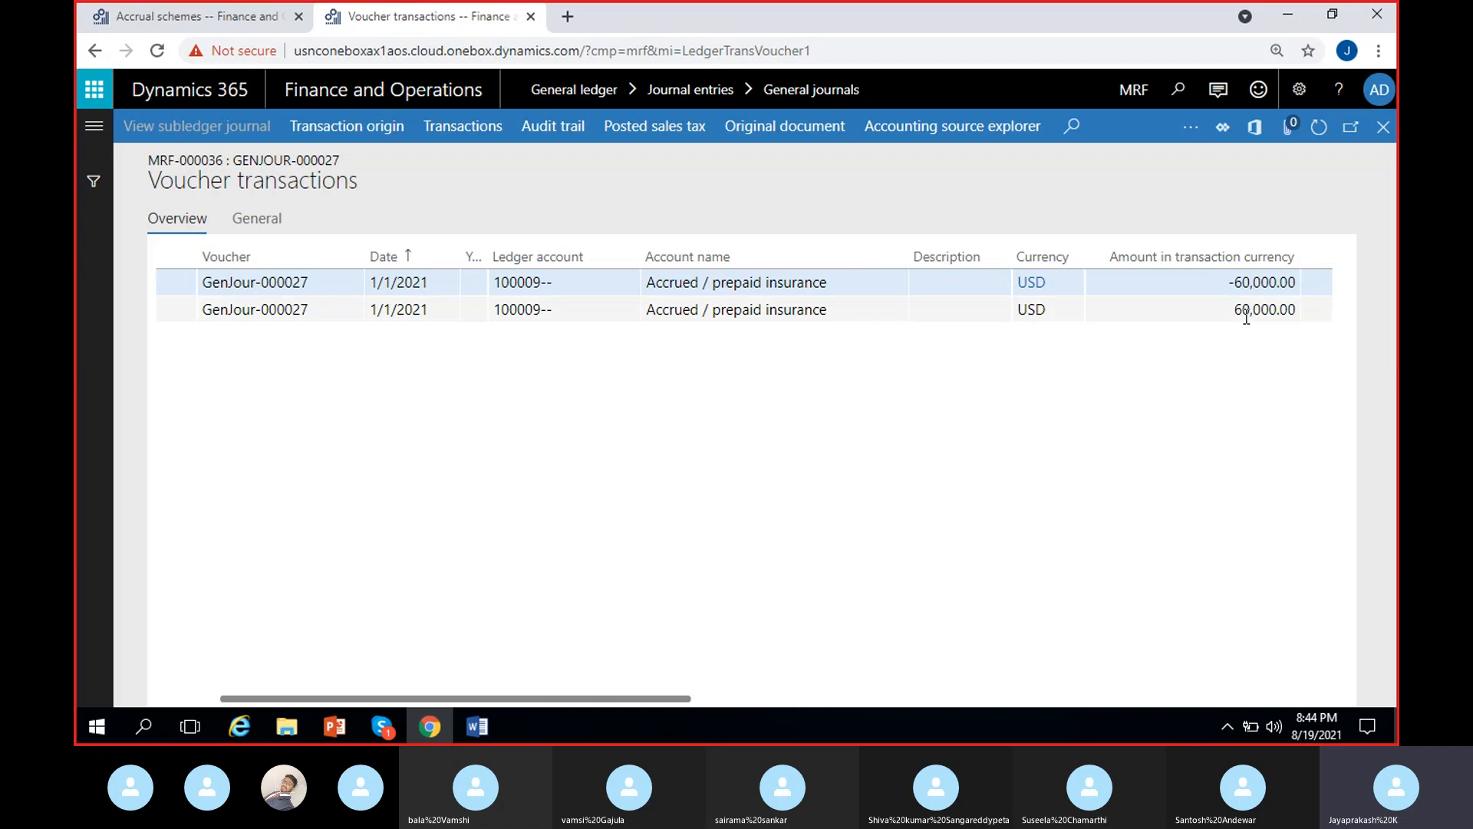
scroll(643, 420, "left", 2)
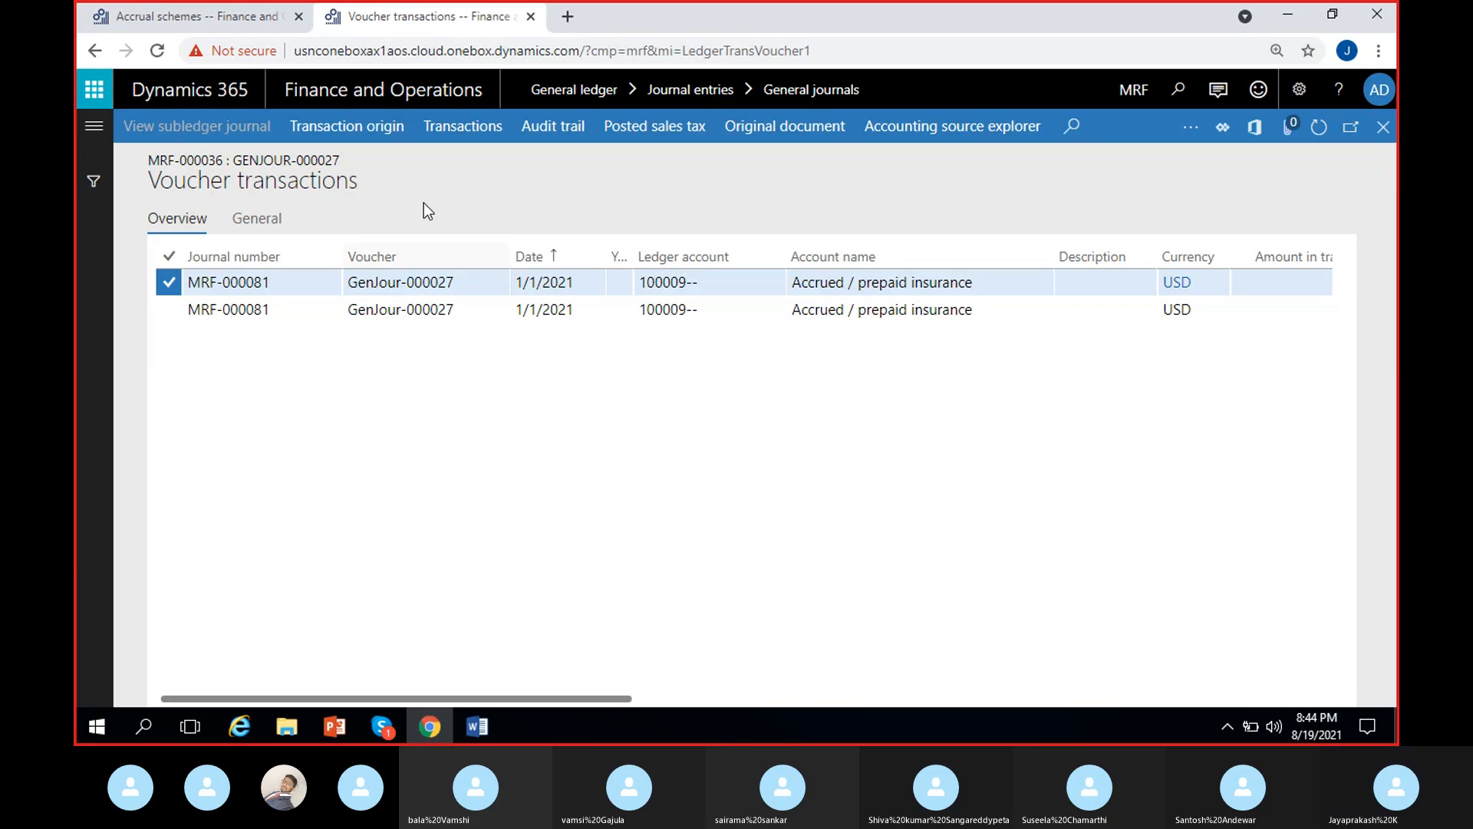
- View all transactions for ledger account 100009, return to the voucher and open its transaction origin
left_click(451, 126)
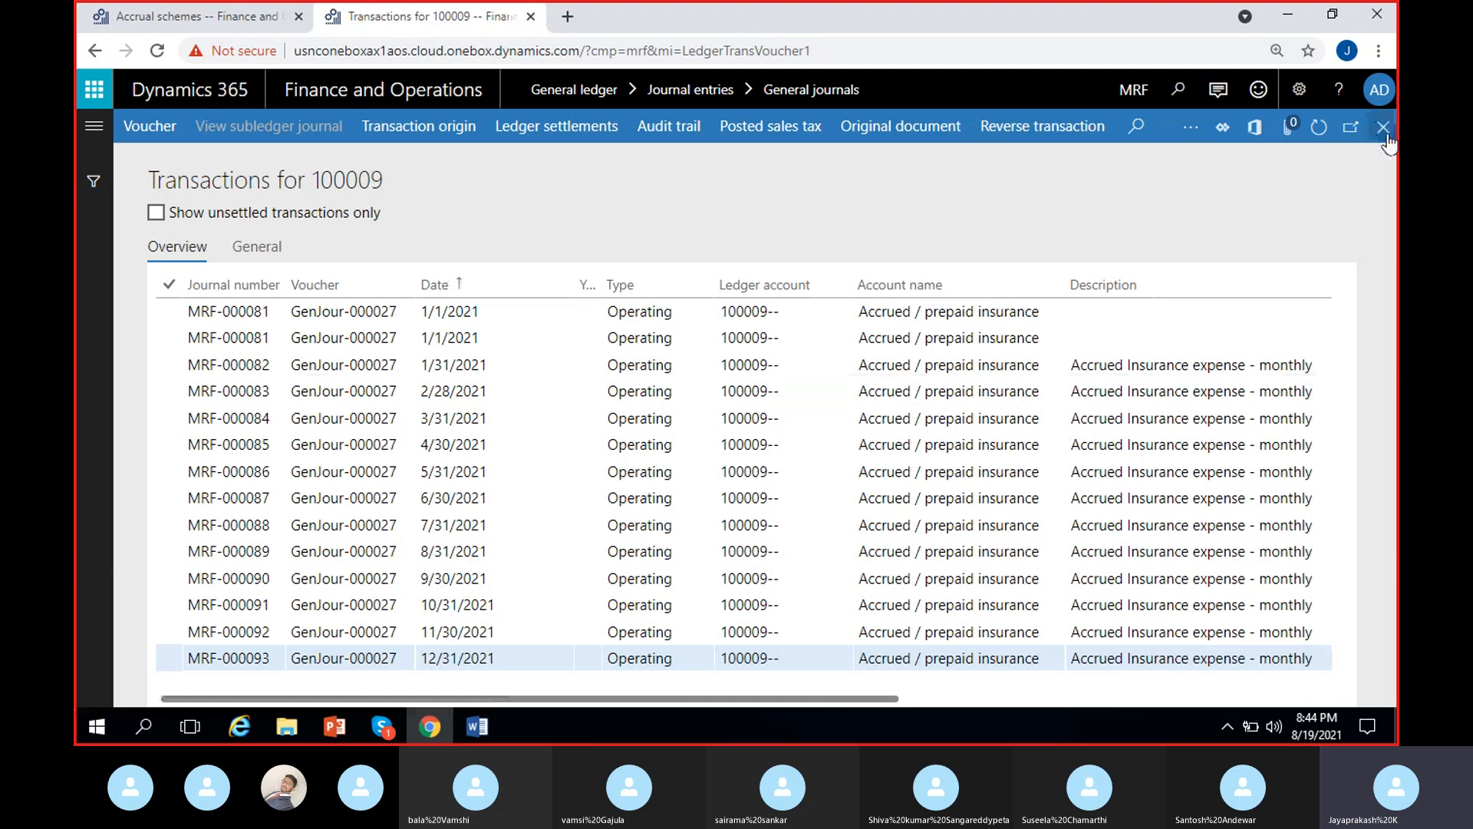
key("Escape")
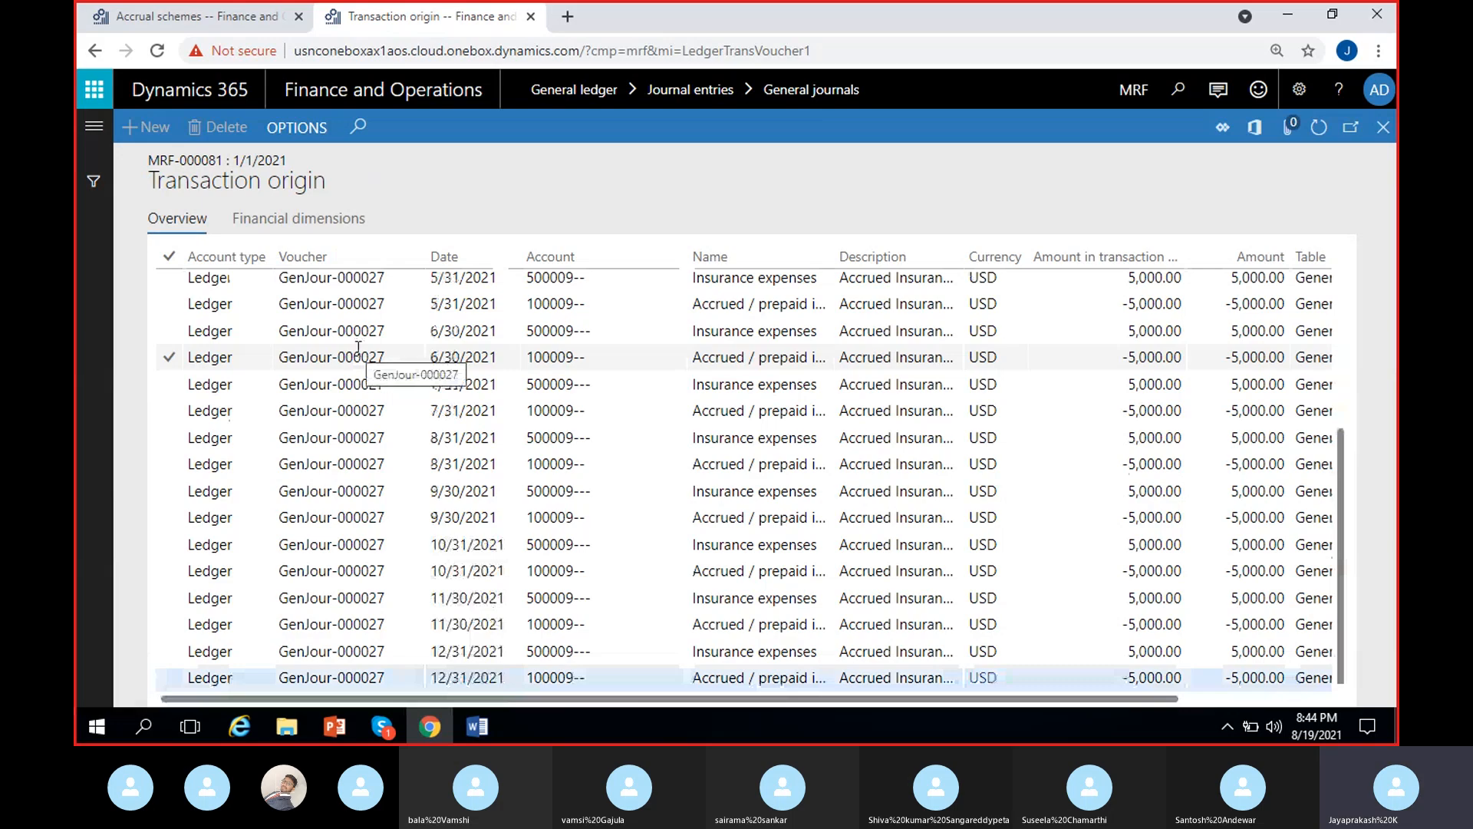
- Widen the Name column and review the accounts and amounts of the 1/1/2021 entries and the monthly accruals through 12/31/2021
scroll(392, 418, "up", 3)
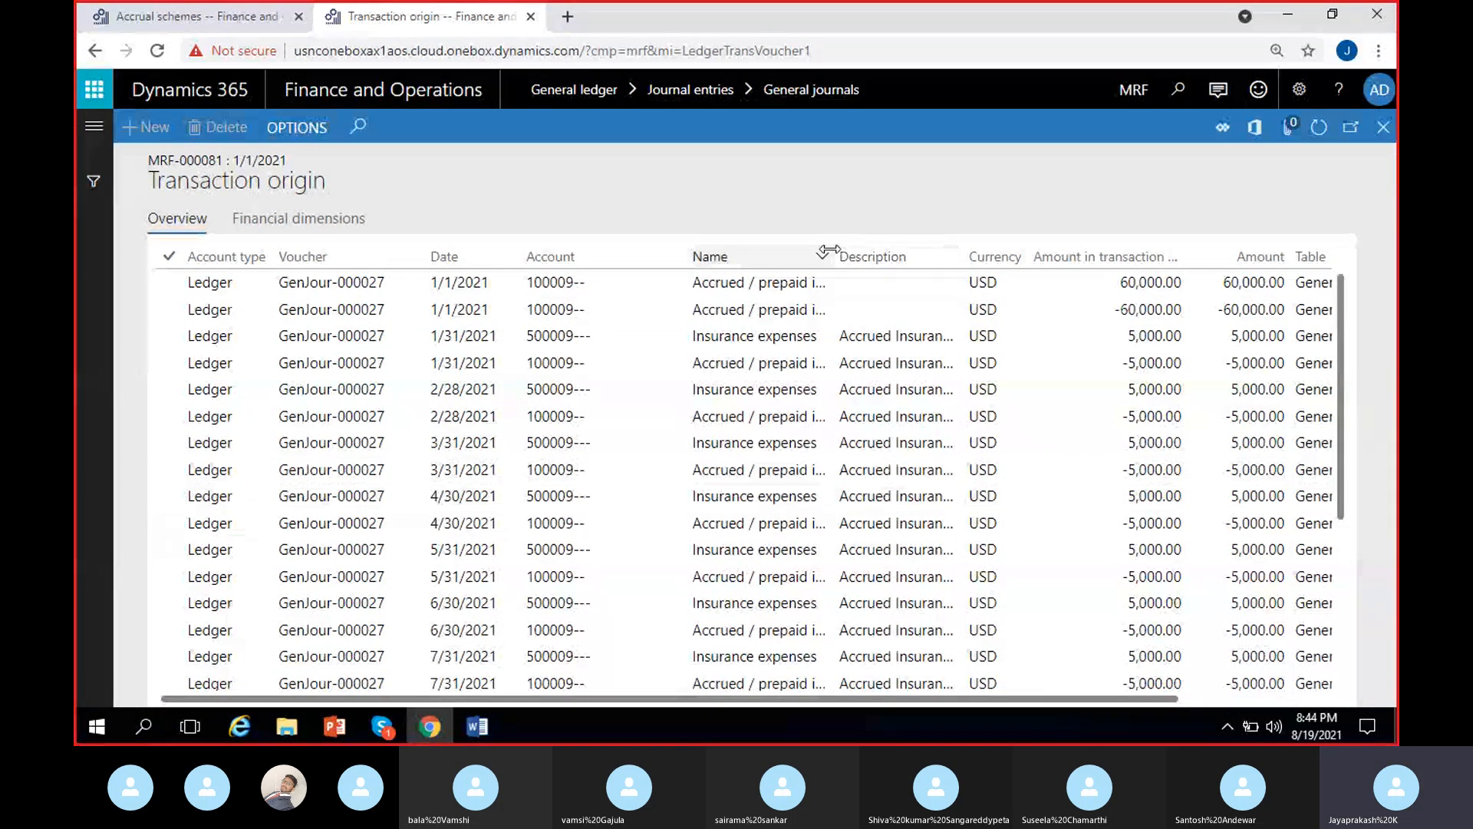
left_click_drag(828, 251, 900, 251)
left_click(487, 288)
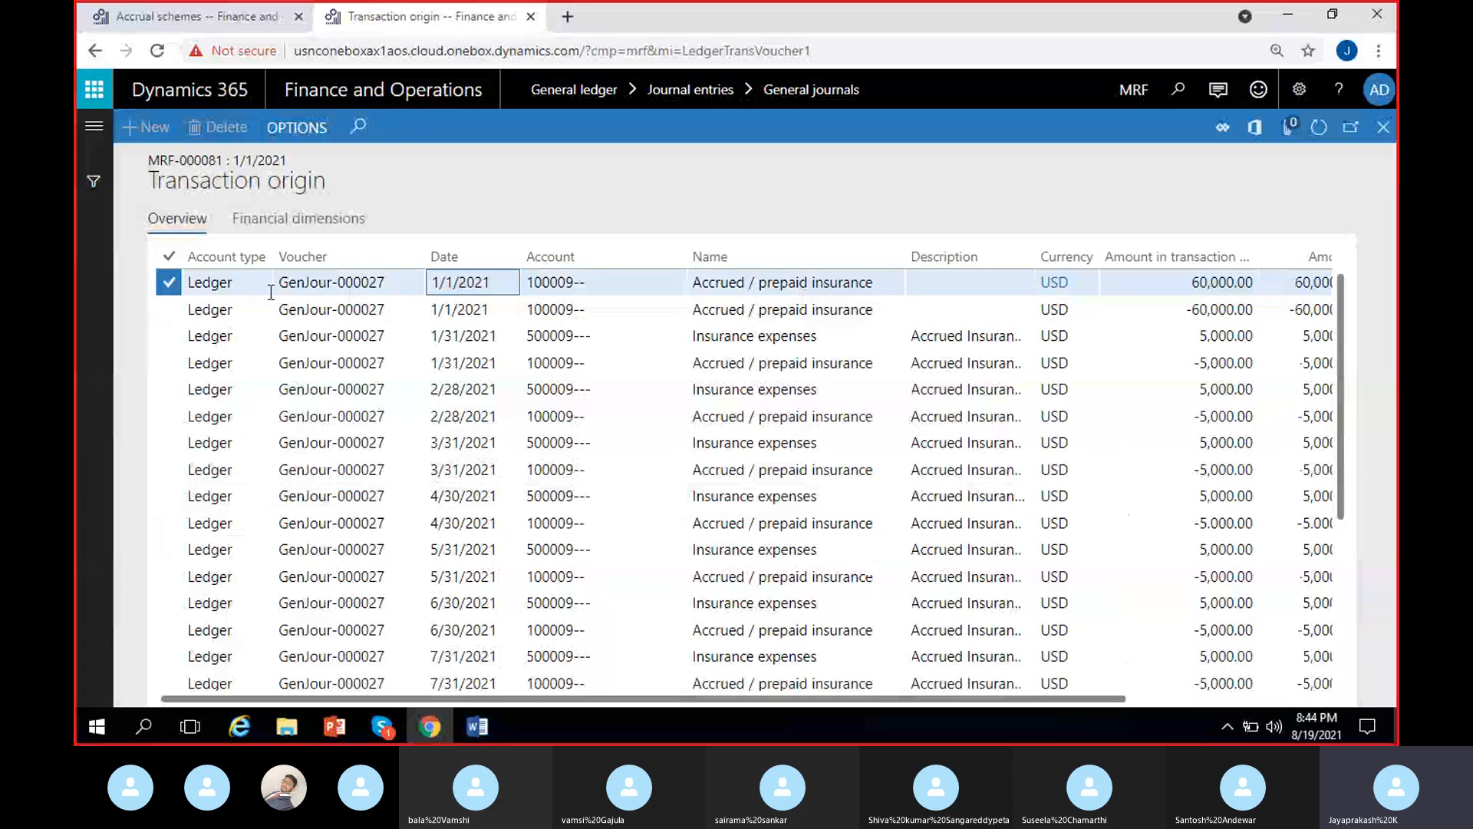
left_click(168, 309)
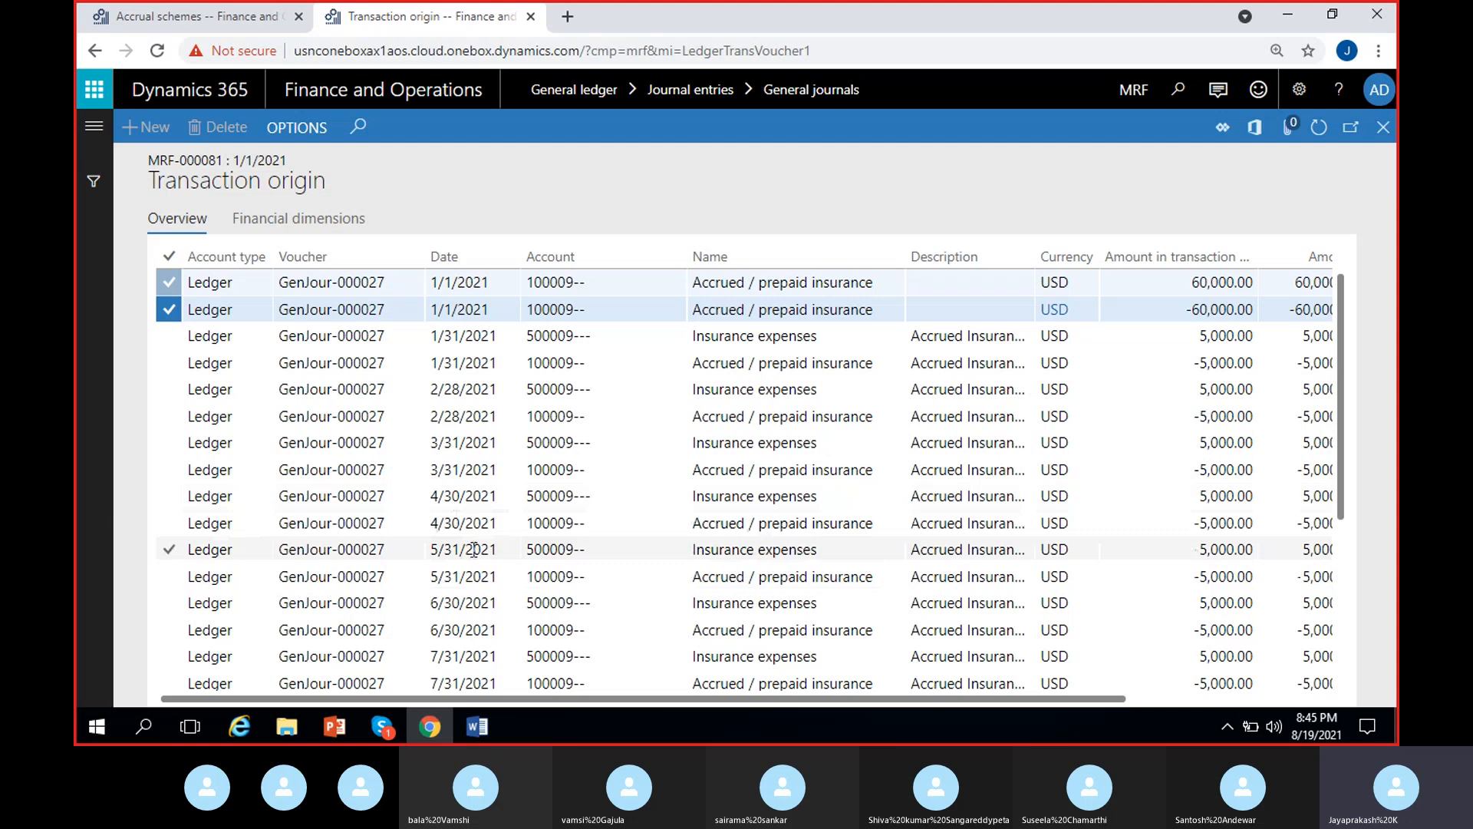
scroll(473, 606, "down", 3)
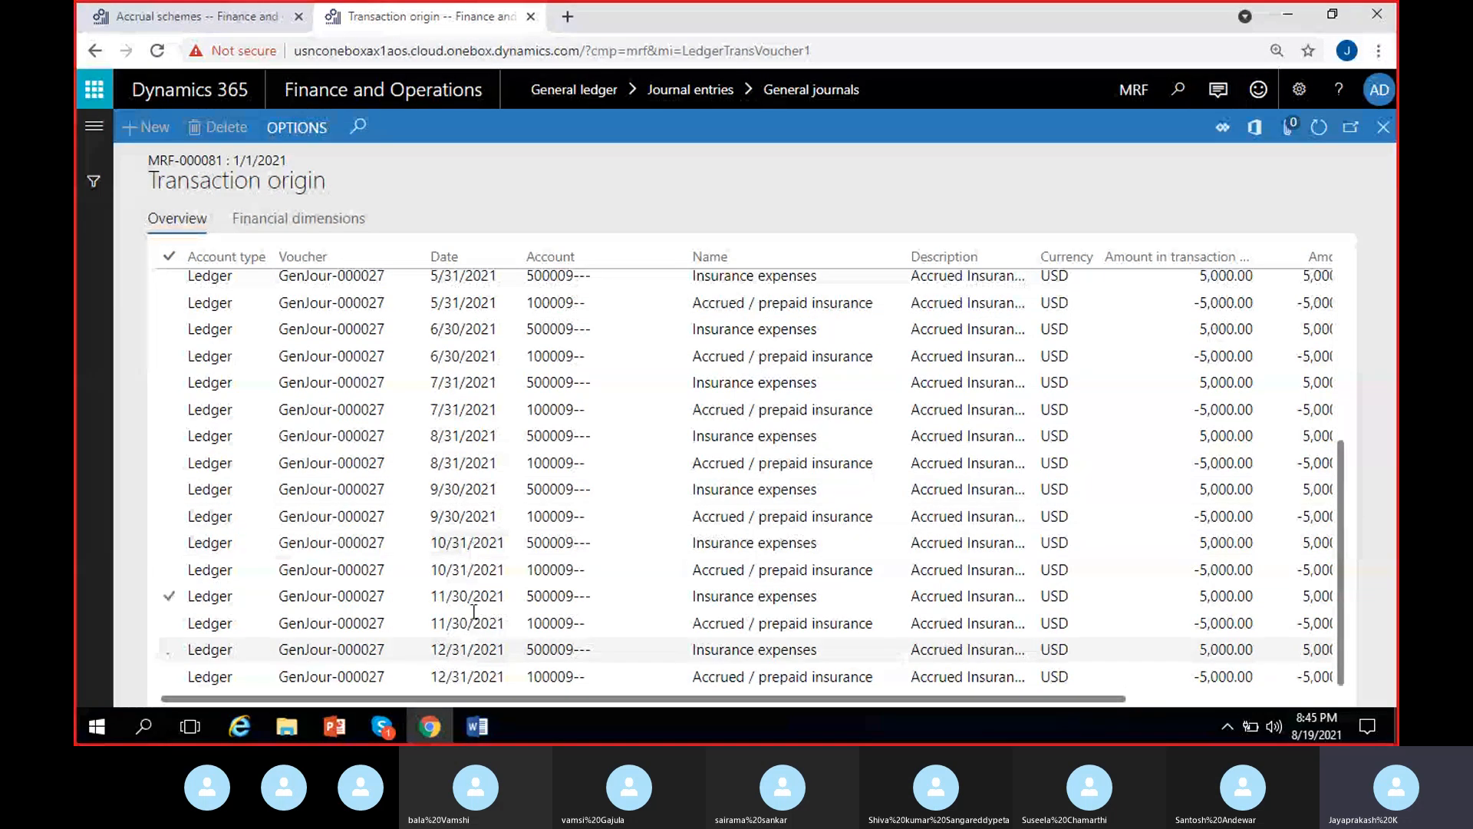
scroll(1018, 680, "right", 3)
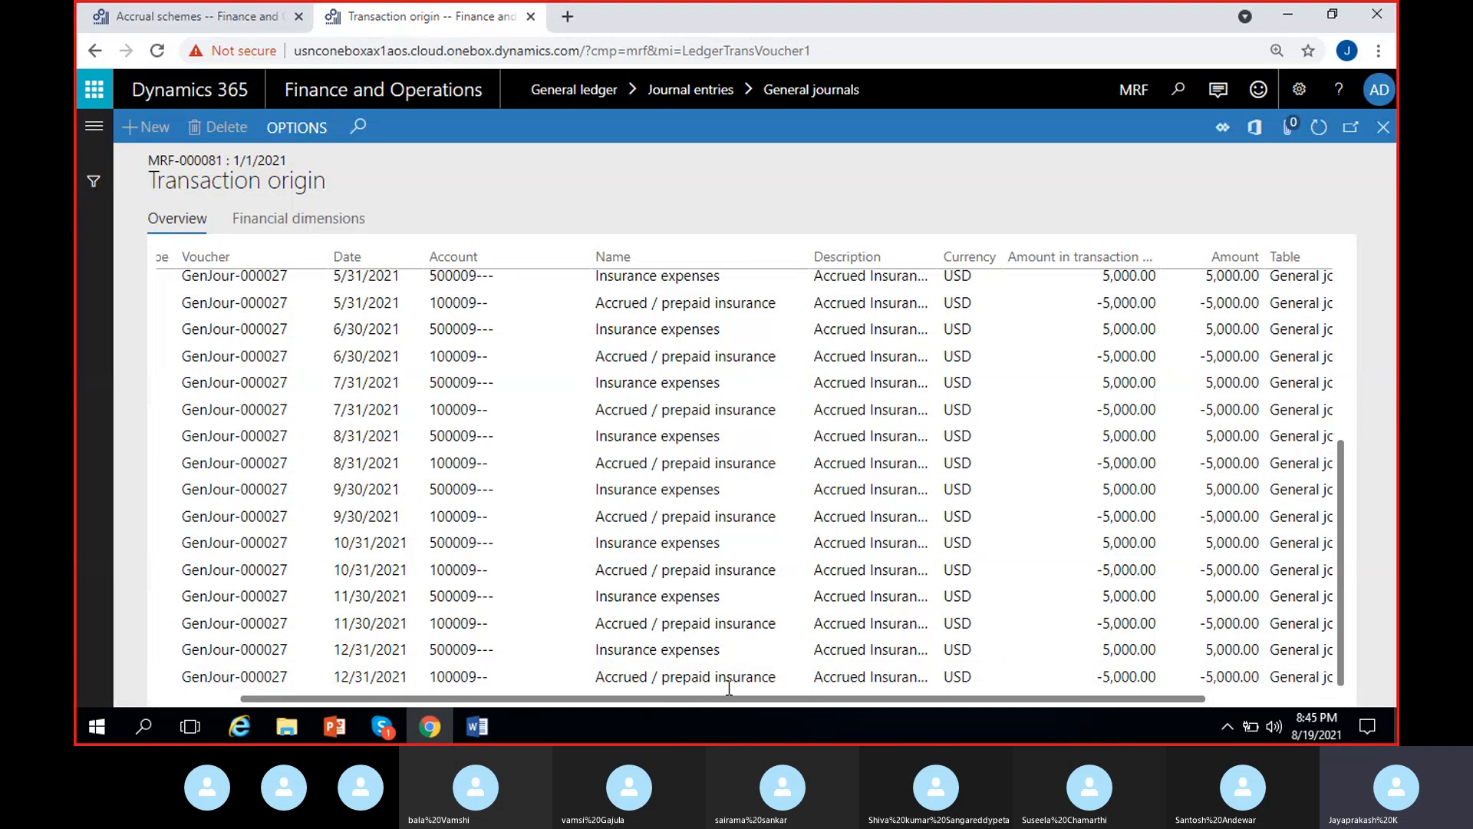
scroll(724, 554, "up", 4)
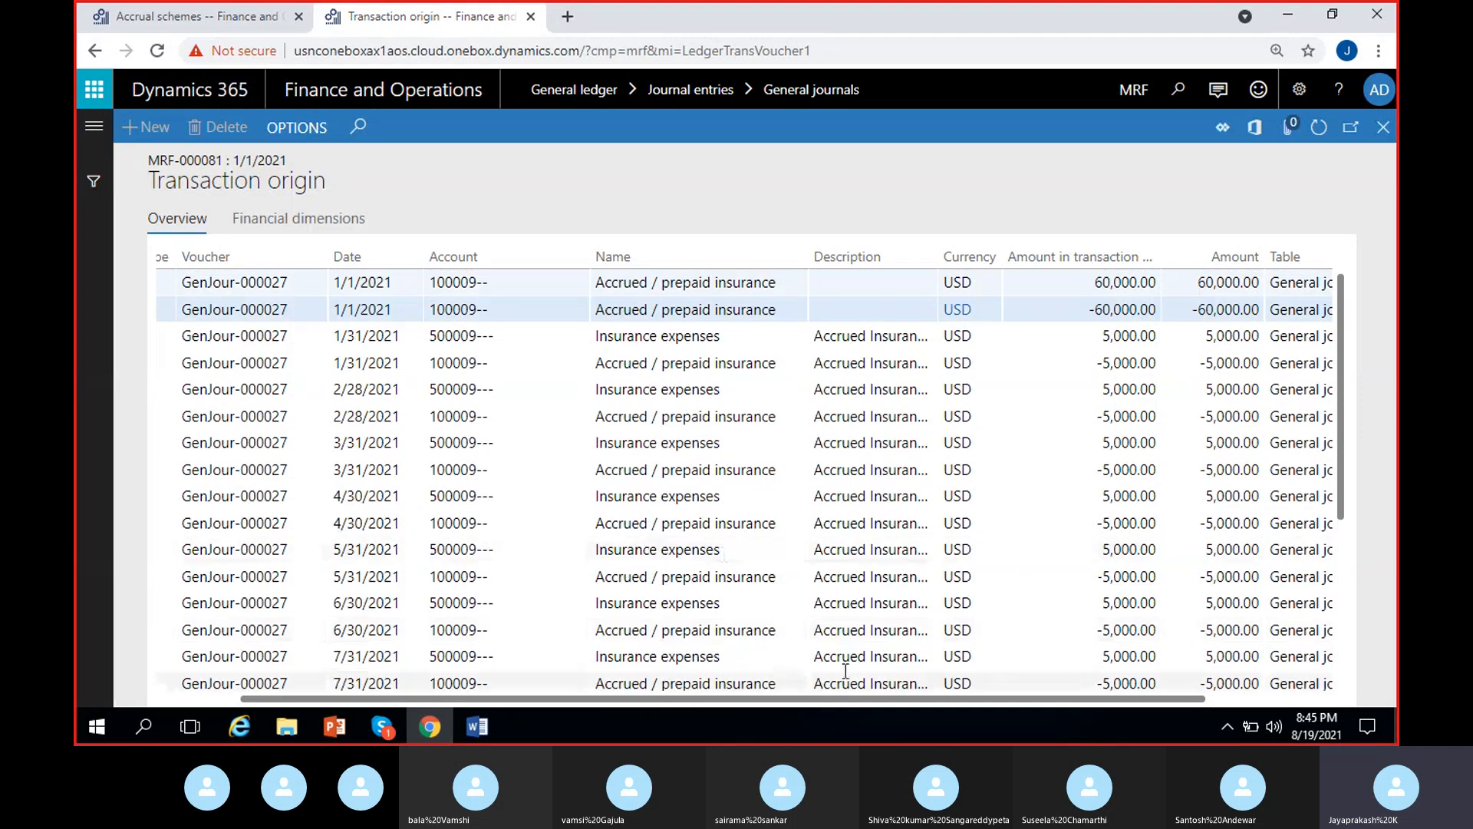
scroll(813, 637, "down", 4)
- Switch to the Word document MS Dynamics 8 PM and place the cursor at the end of the "insur expense DR" line
left_click(469, 729)
left_click(697, 488)
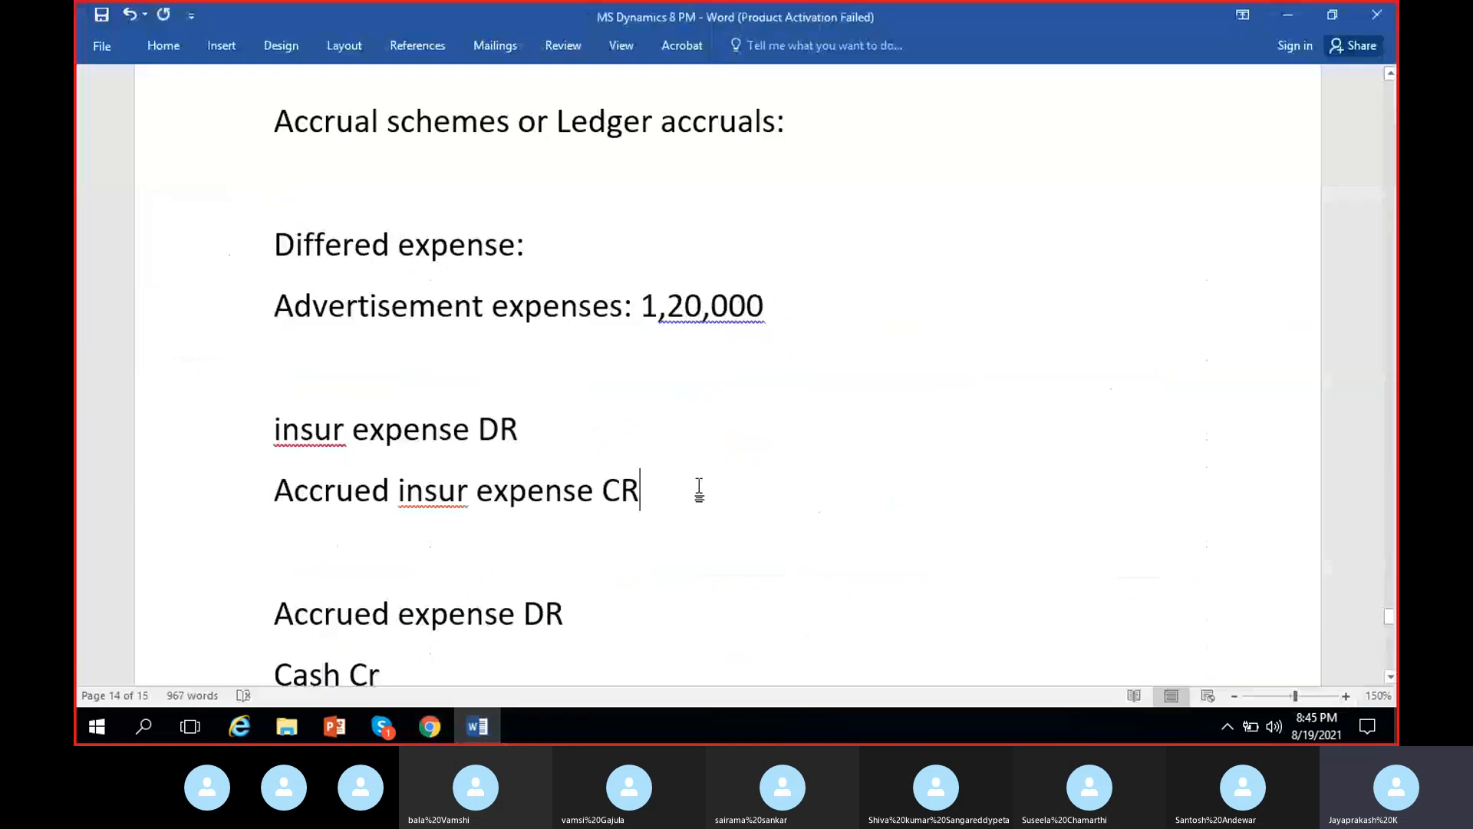
scroll(714, 520, "down", 2)
scroll(676, 527, "up", 3)
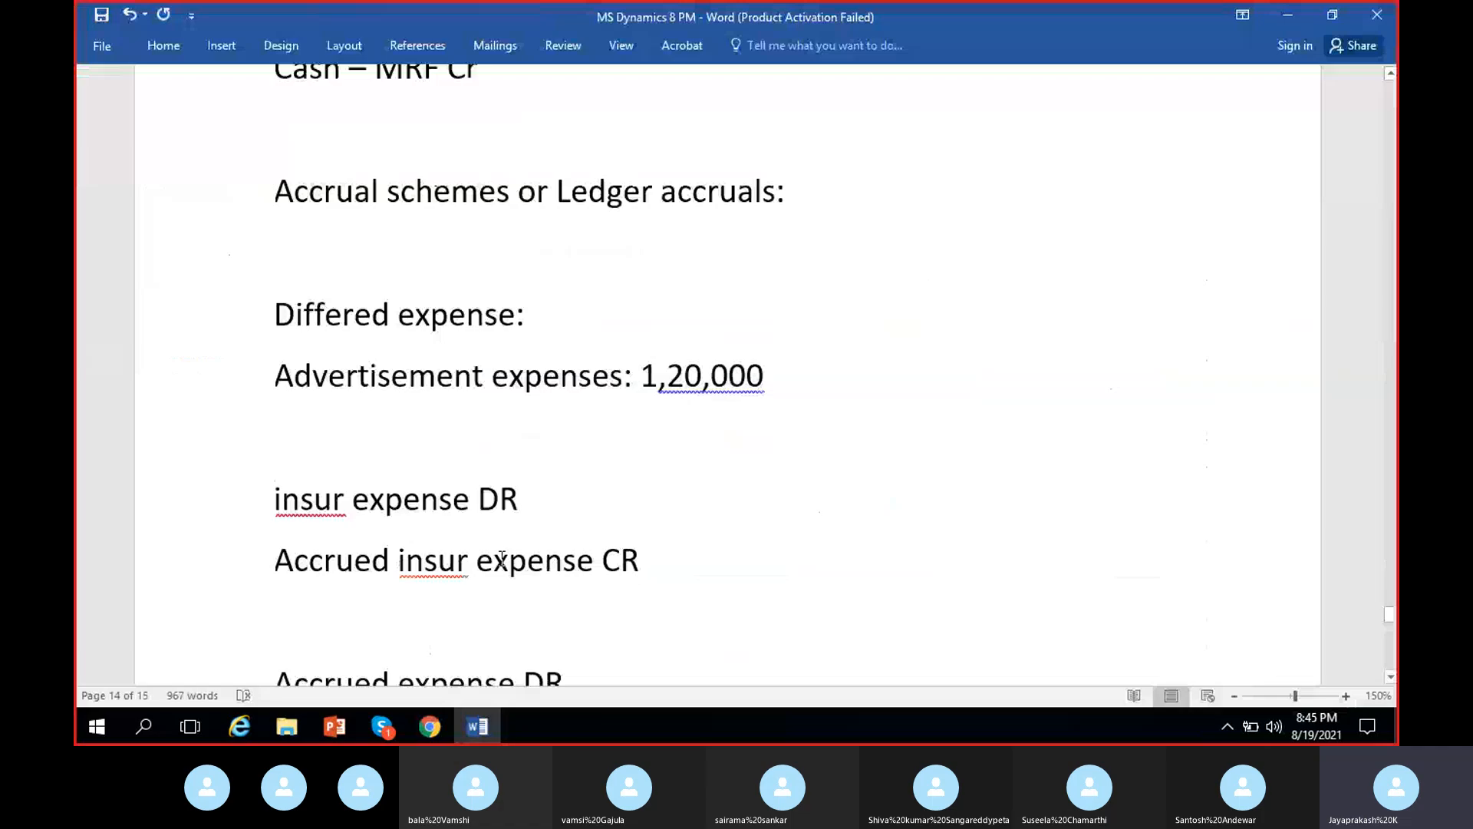
scroll(403, 449, "down", 2)
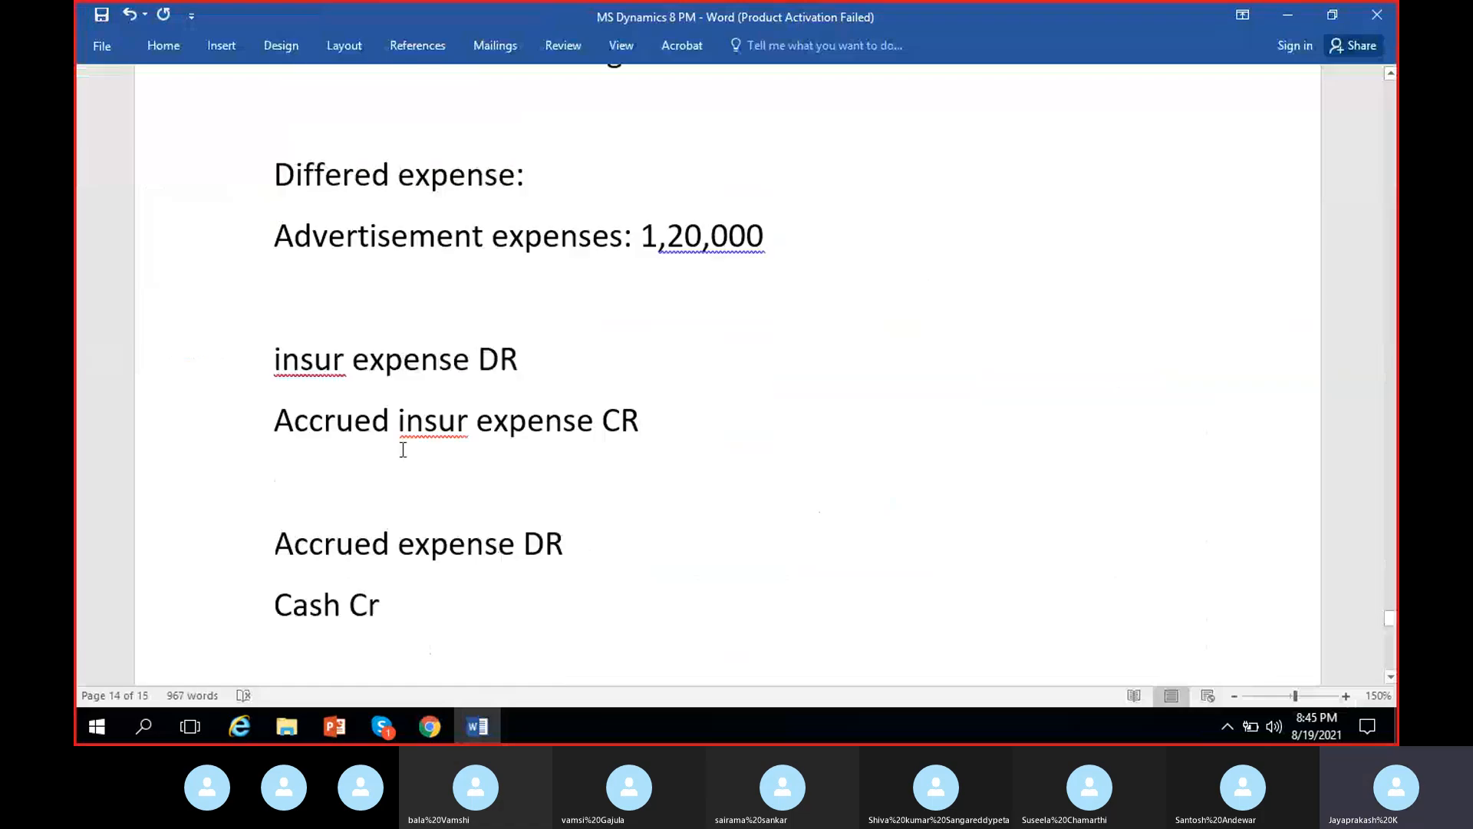
left_click(599, 353)
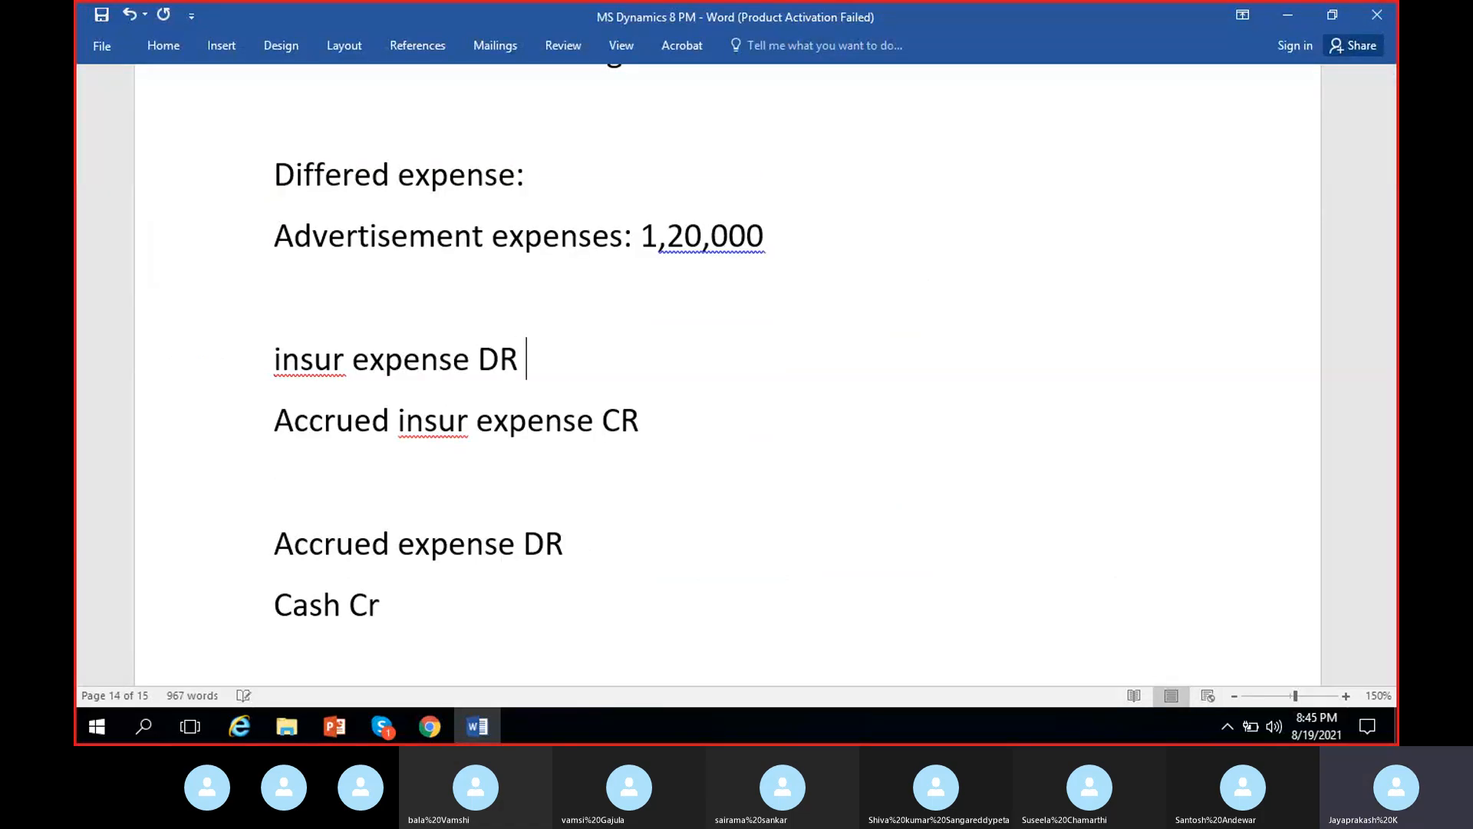
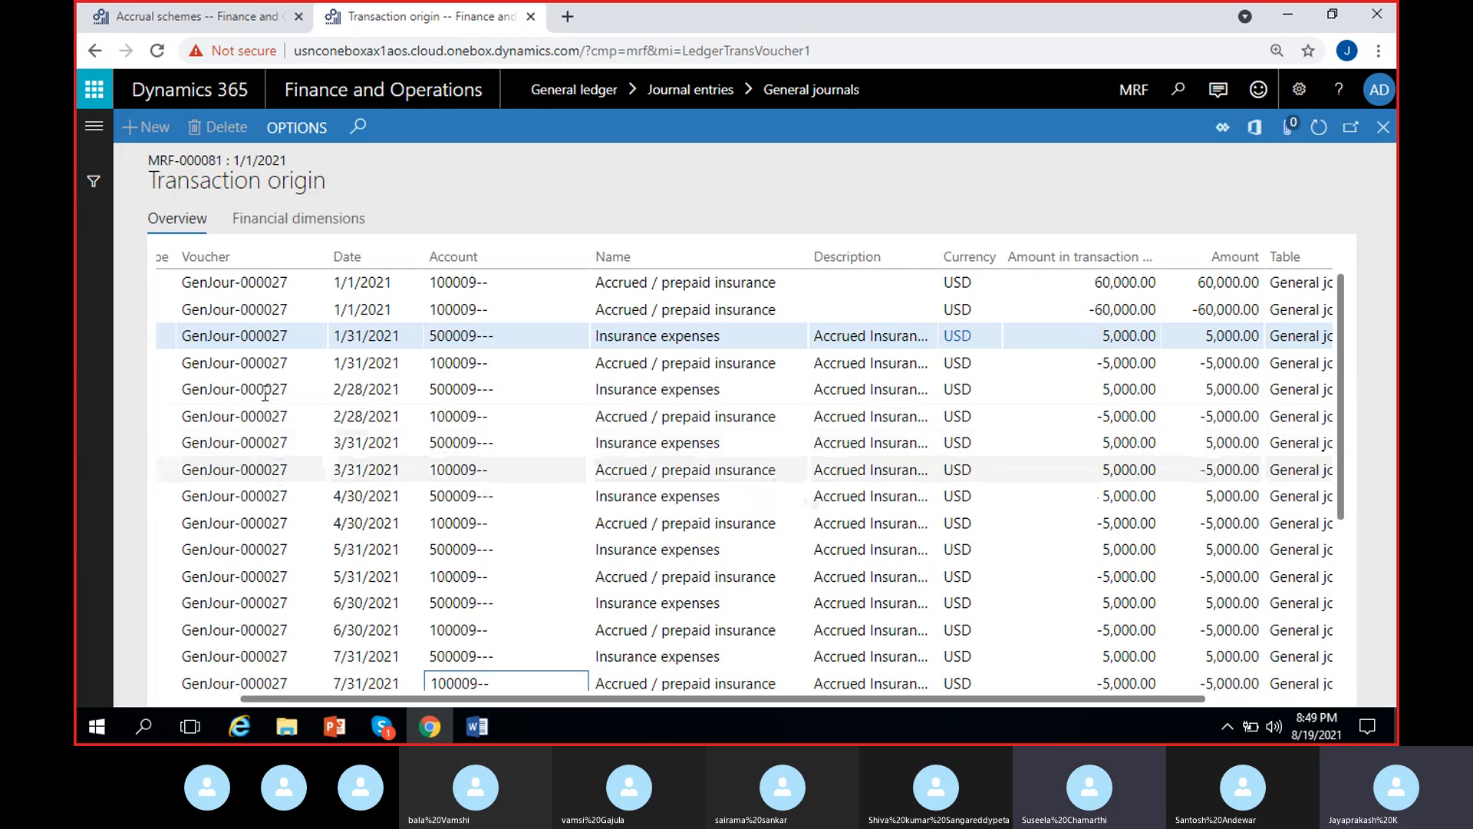
- Narrow the Account column in the transaction origin list and switch to the Word document MS Dynamics 8 PM
left_click_drag(358, 698, 269, 695)
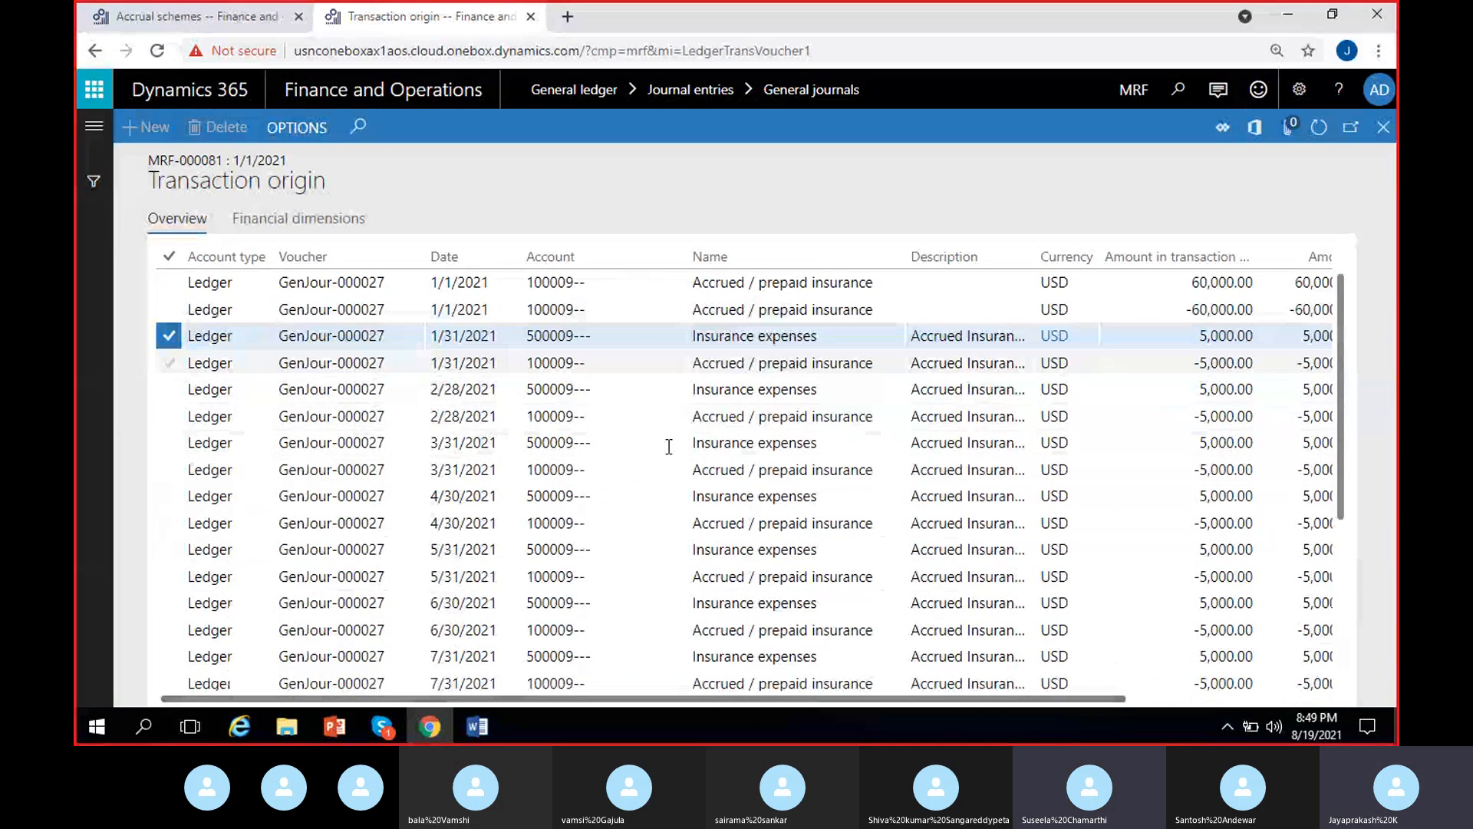
left_click_drag(649, 251, 593, 251)
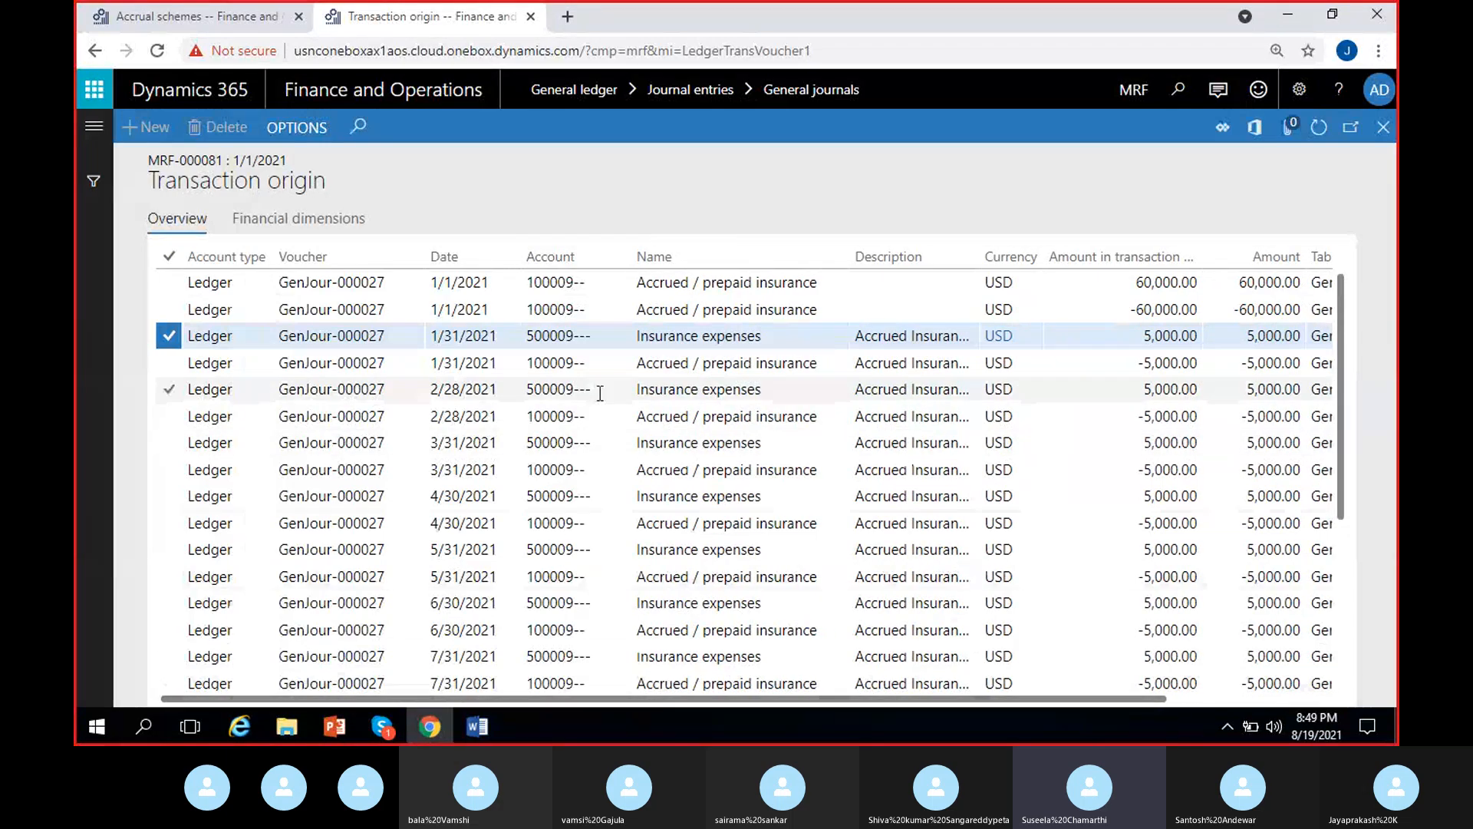
left_click(477, 726)
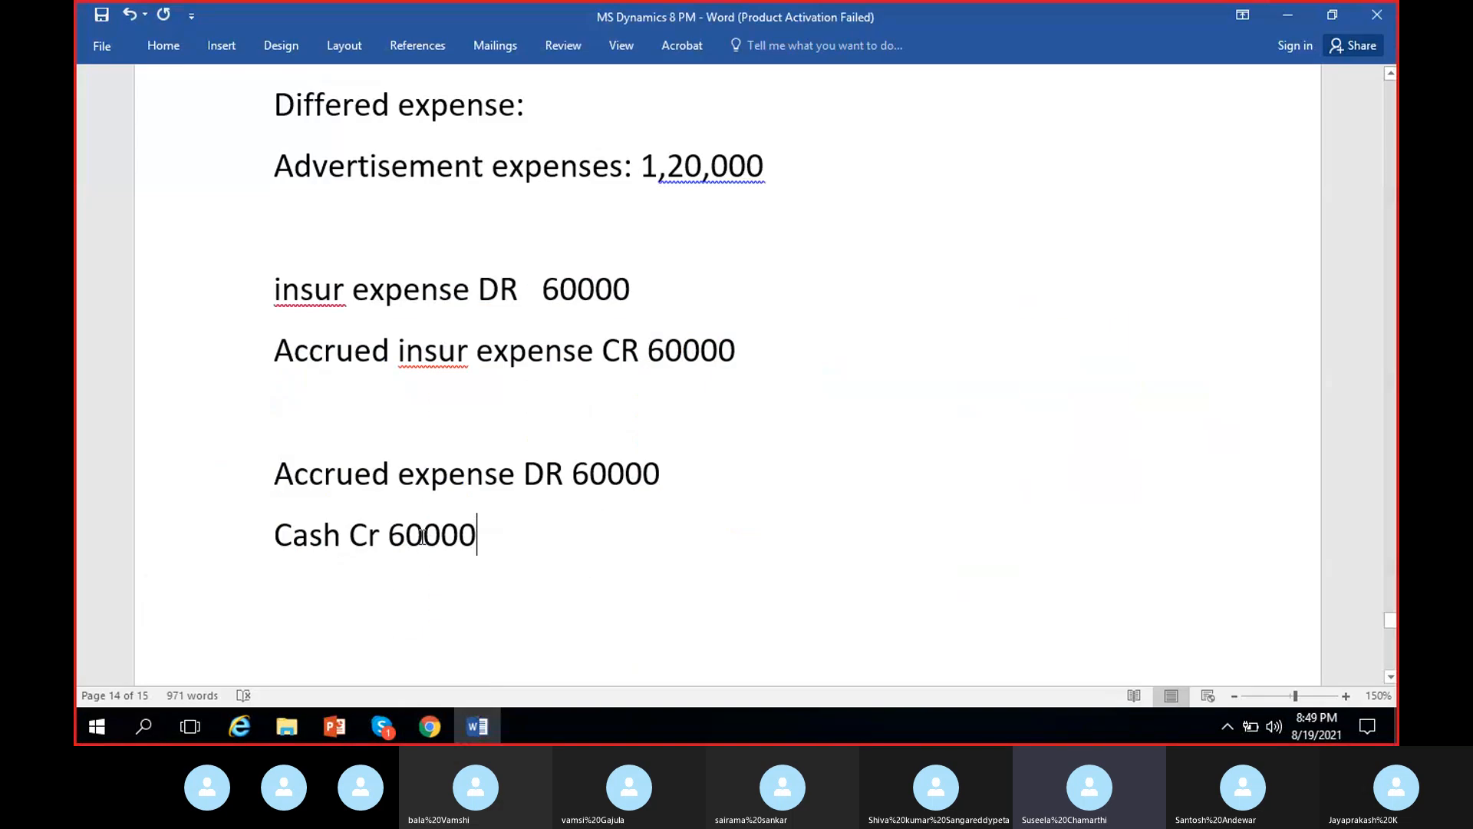
- Compare the insurance expense and accrued insurance entry with the accrued expense and cash entry in the notes
left_click(475, 542)
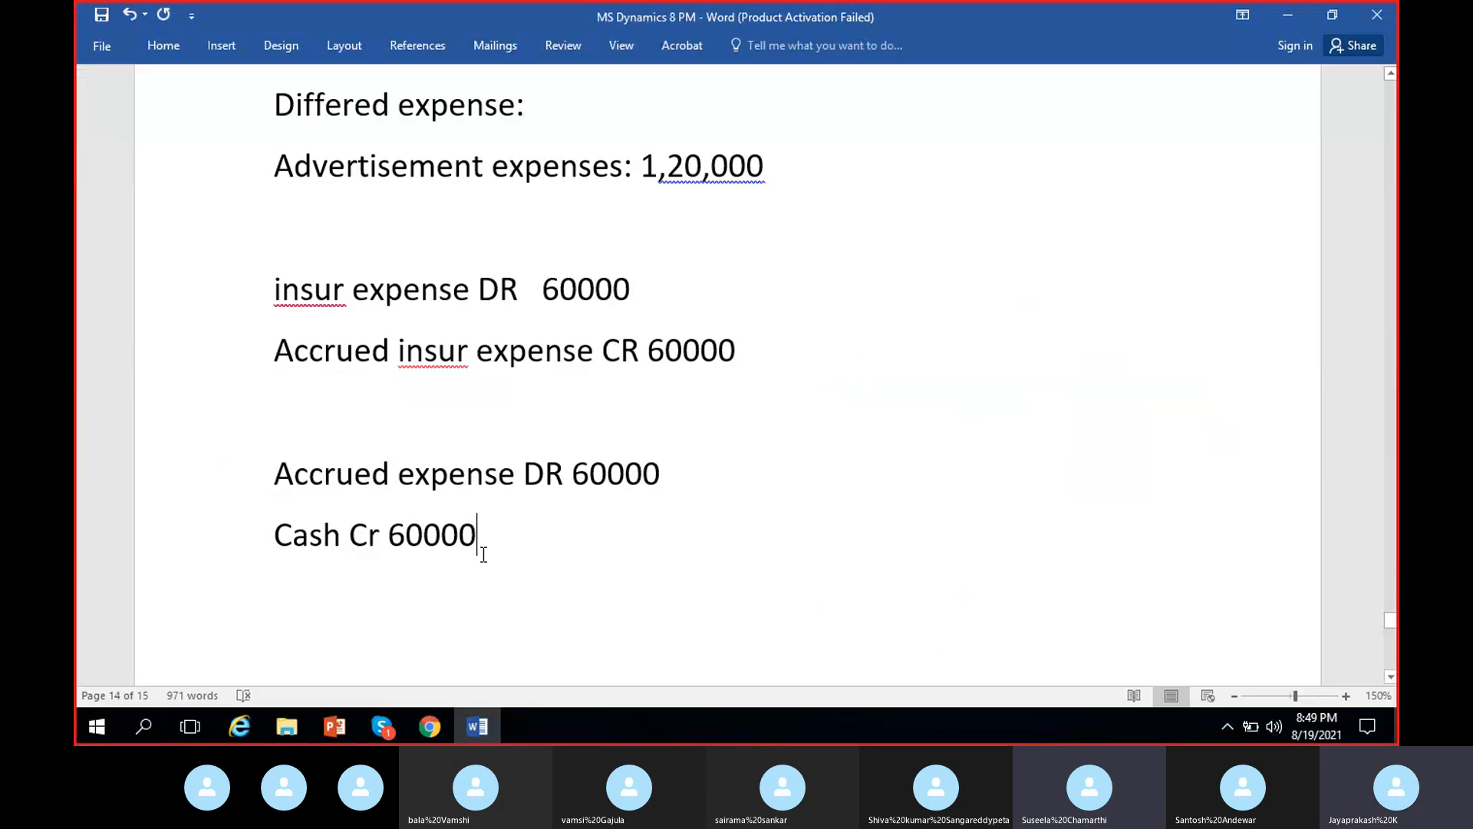
left_click(293, 481, "shift")
left_click_drag(851, 369, 275, 290)
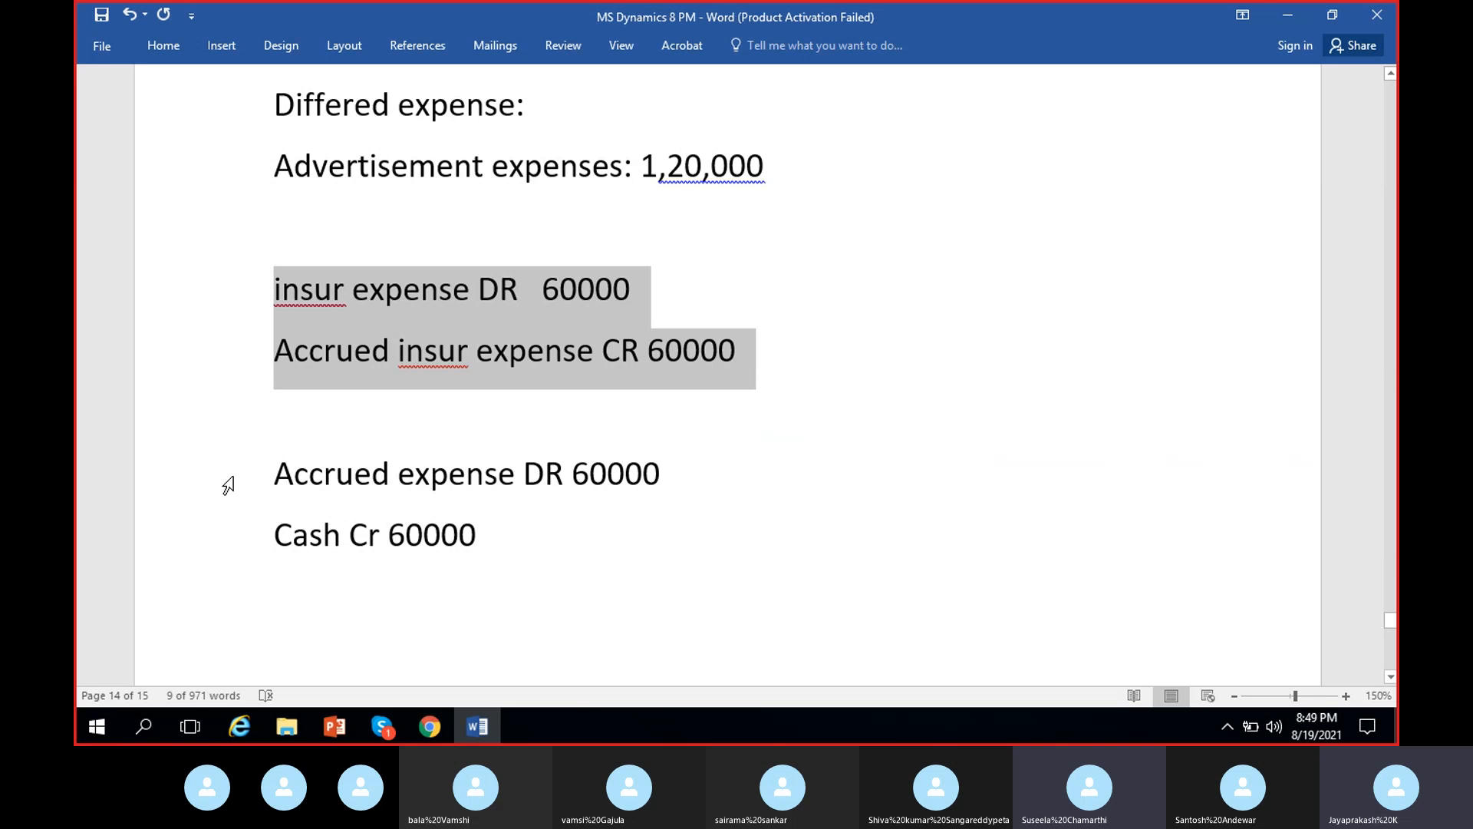
left_click_drag(275, 472, 479, 533)
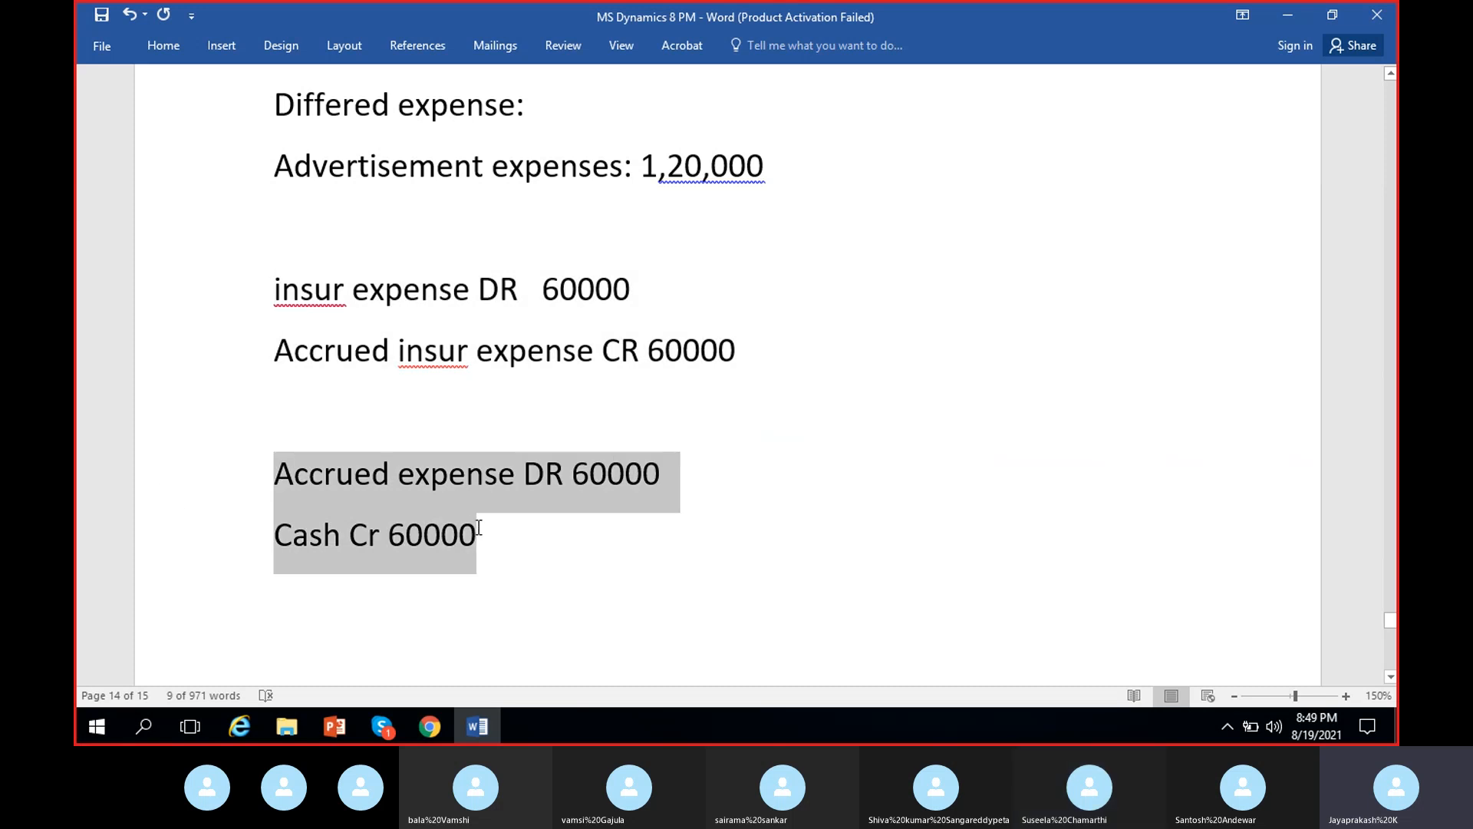
left_click(509, 557)
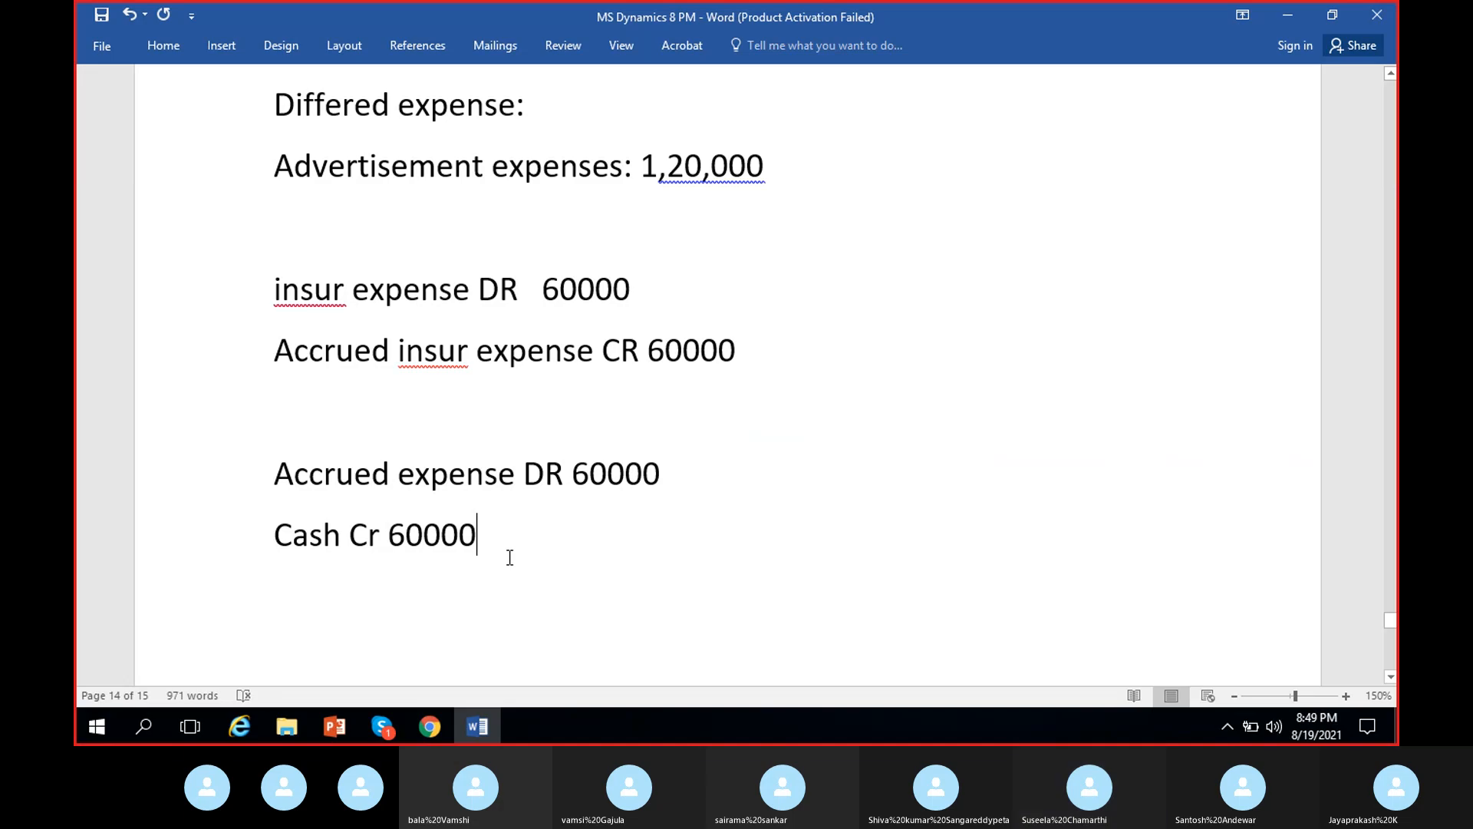
left_click(267, 471, "shift")
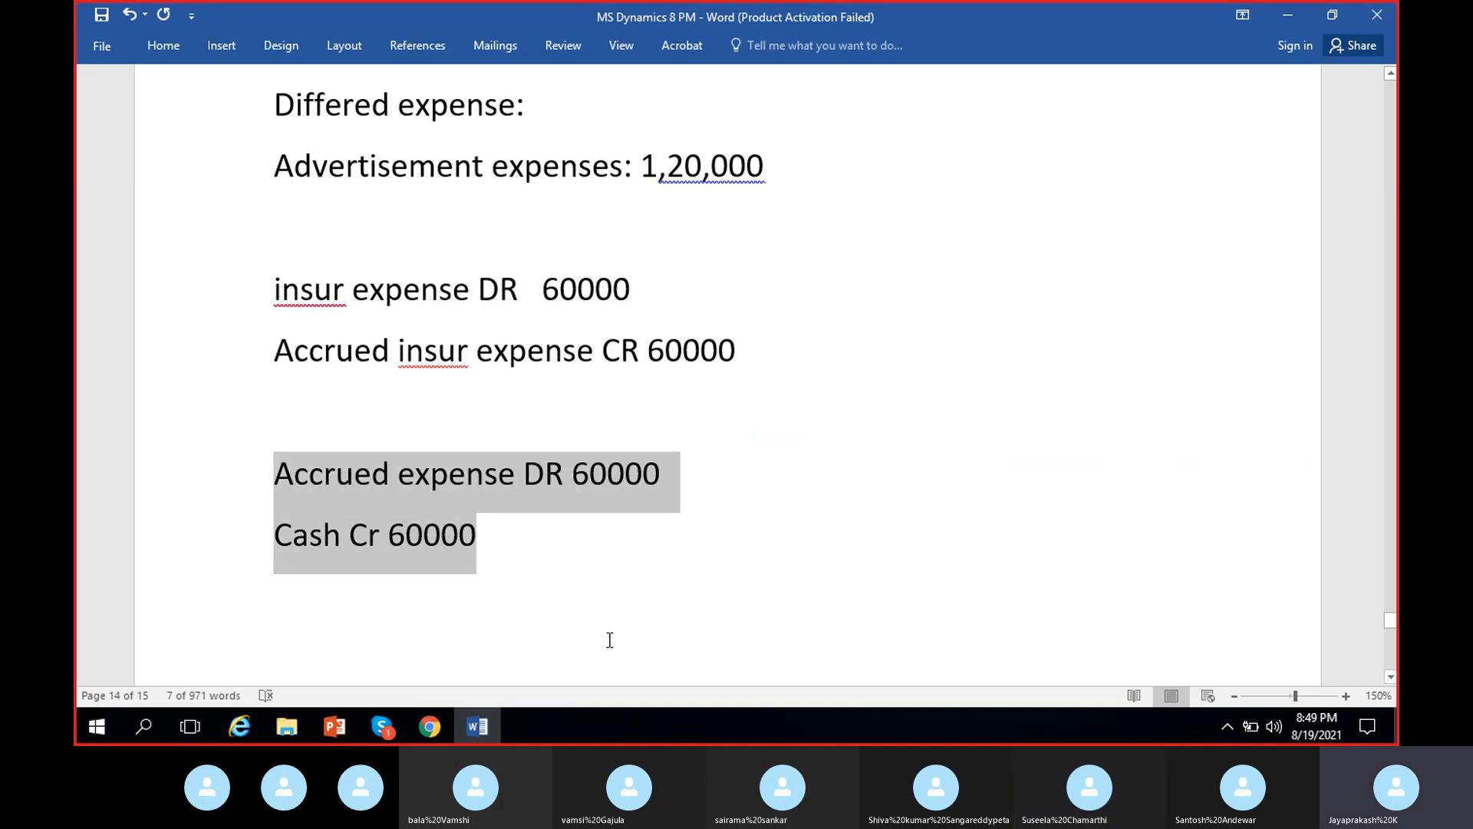
left_click(463, 577)
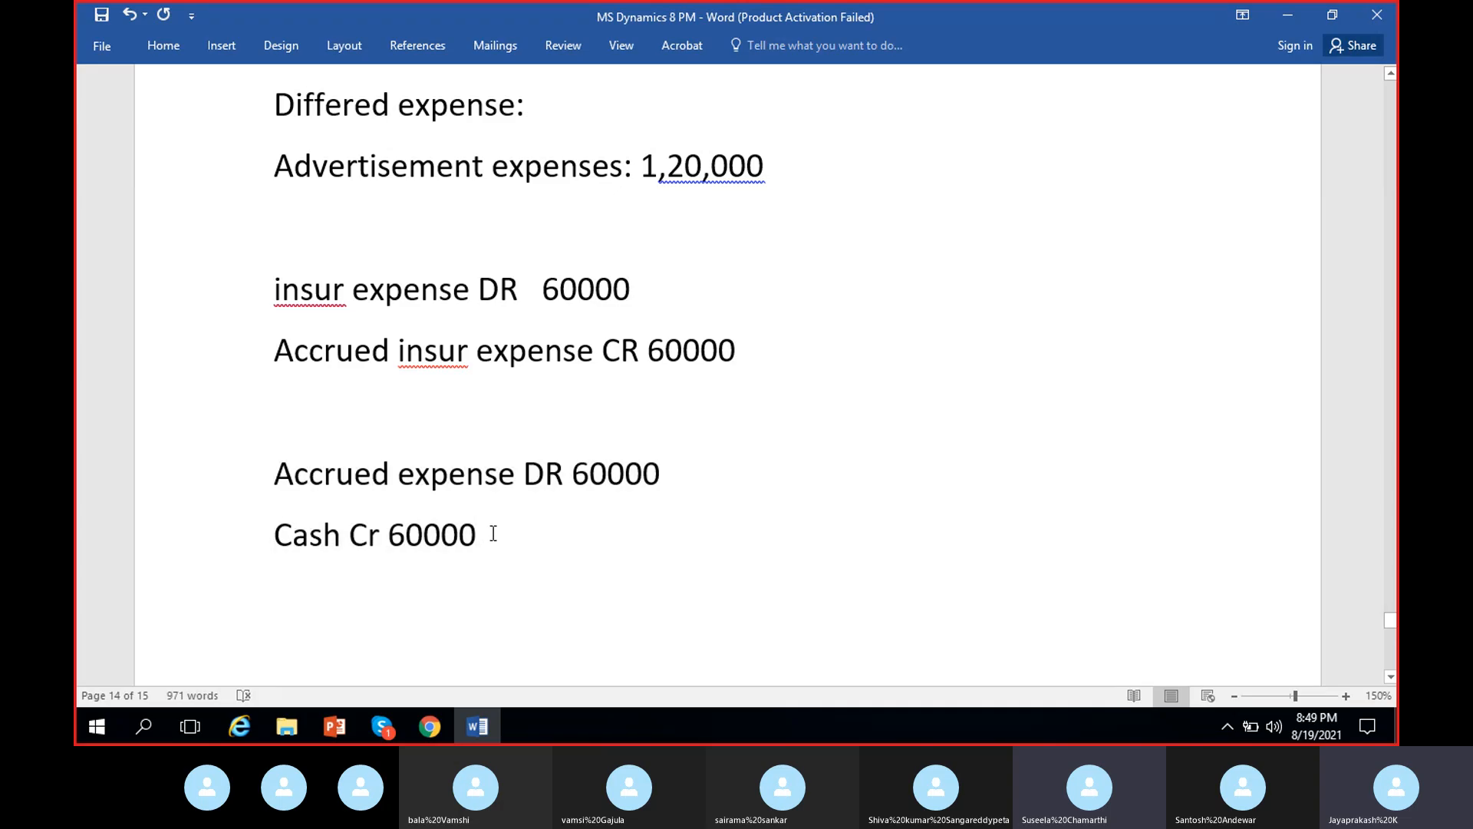
left_click(484, 533)
left_click_drag(733, 350, 312, 299)
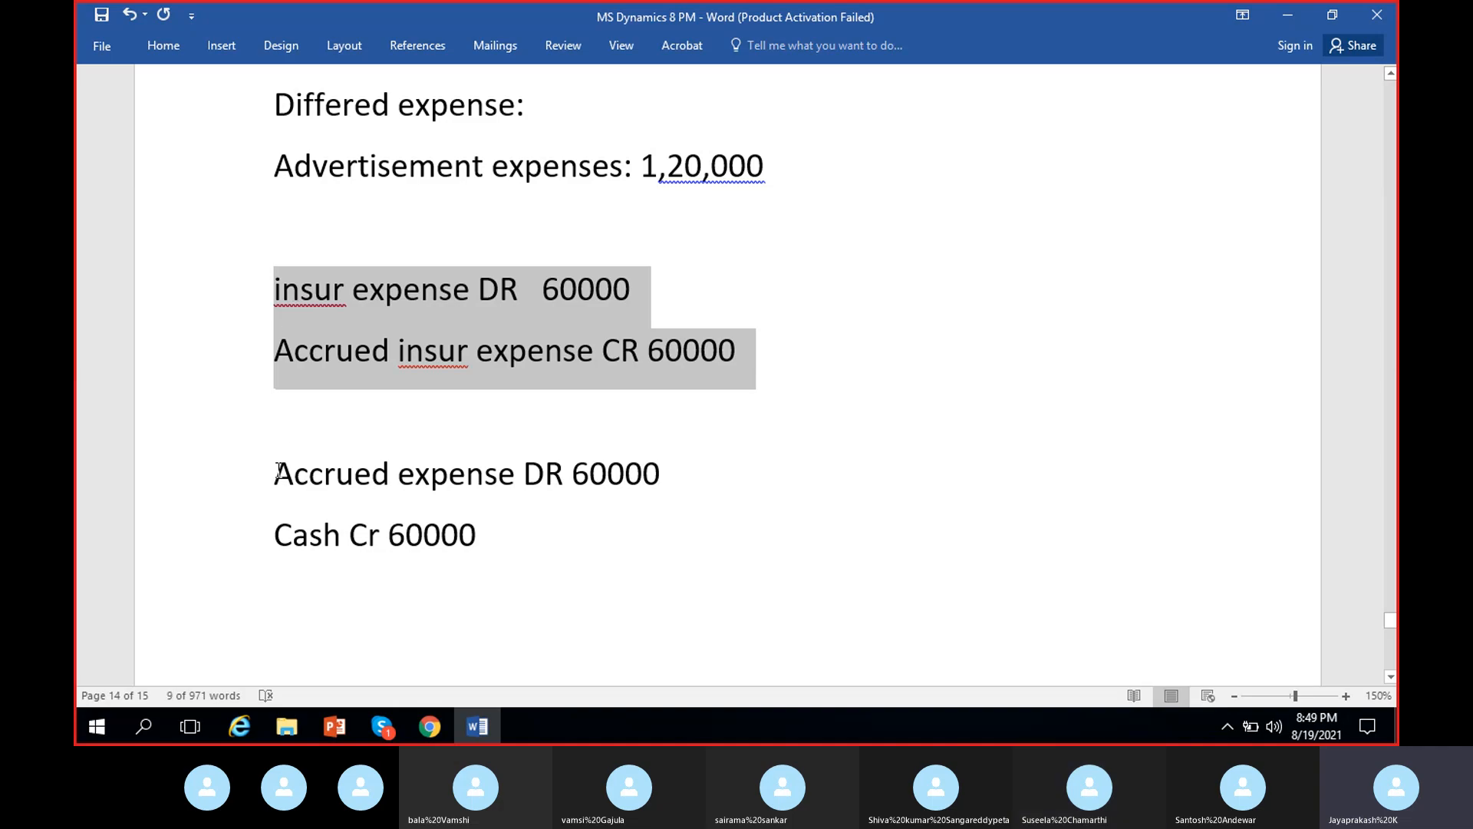
left_click_drag(278, 471, 481, 555)
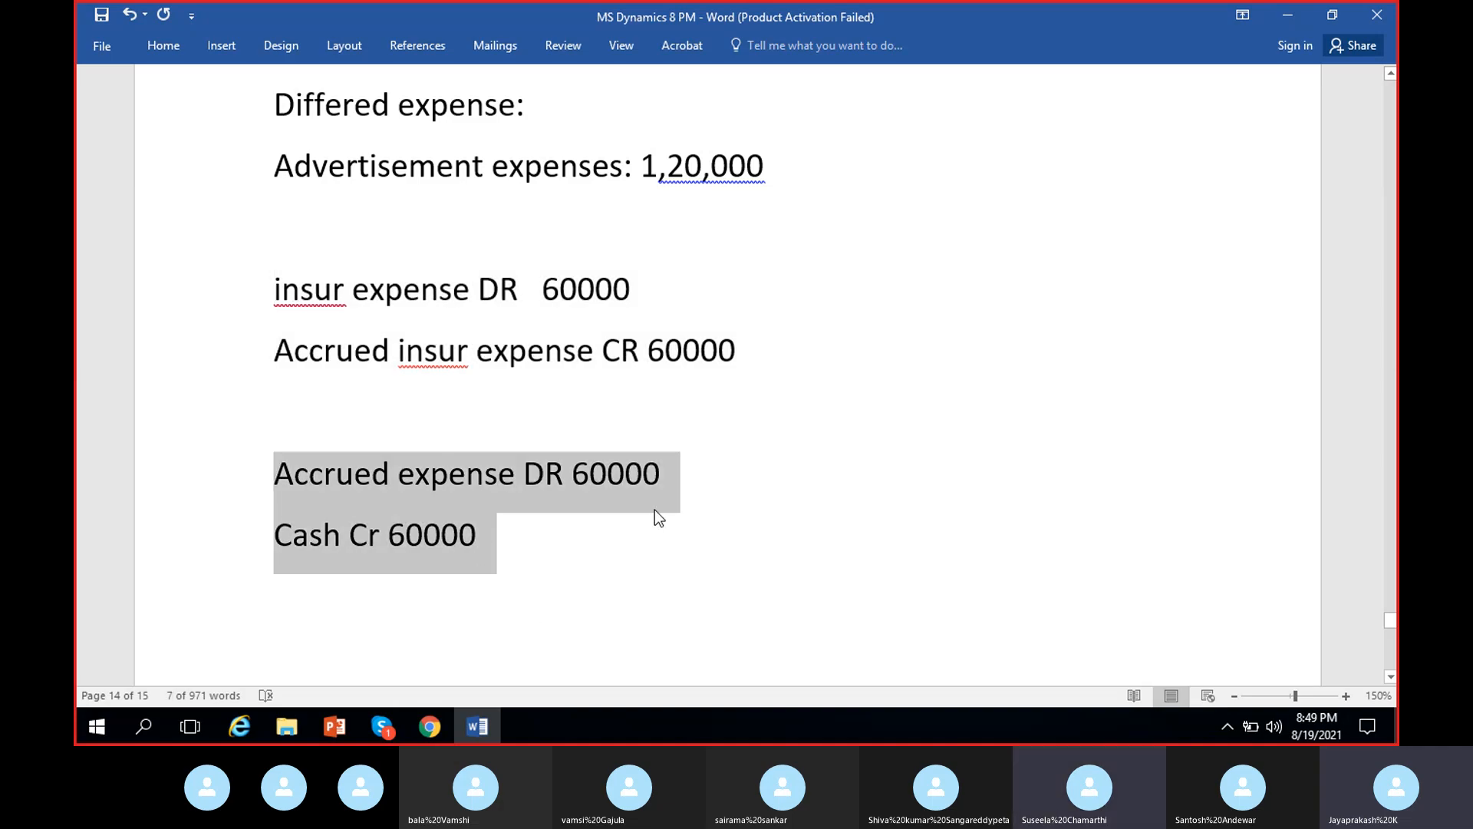
left_click(459, 546)
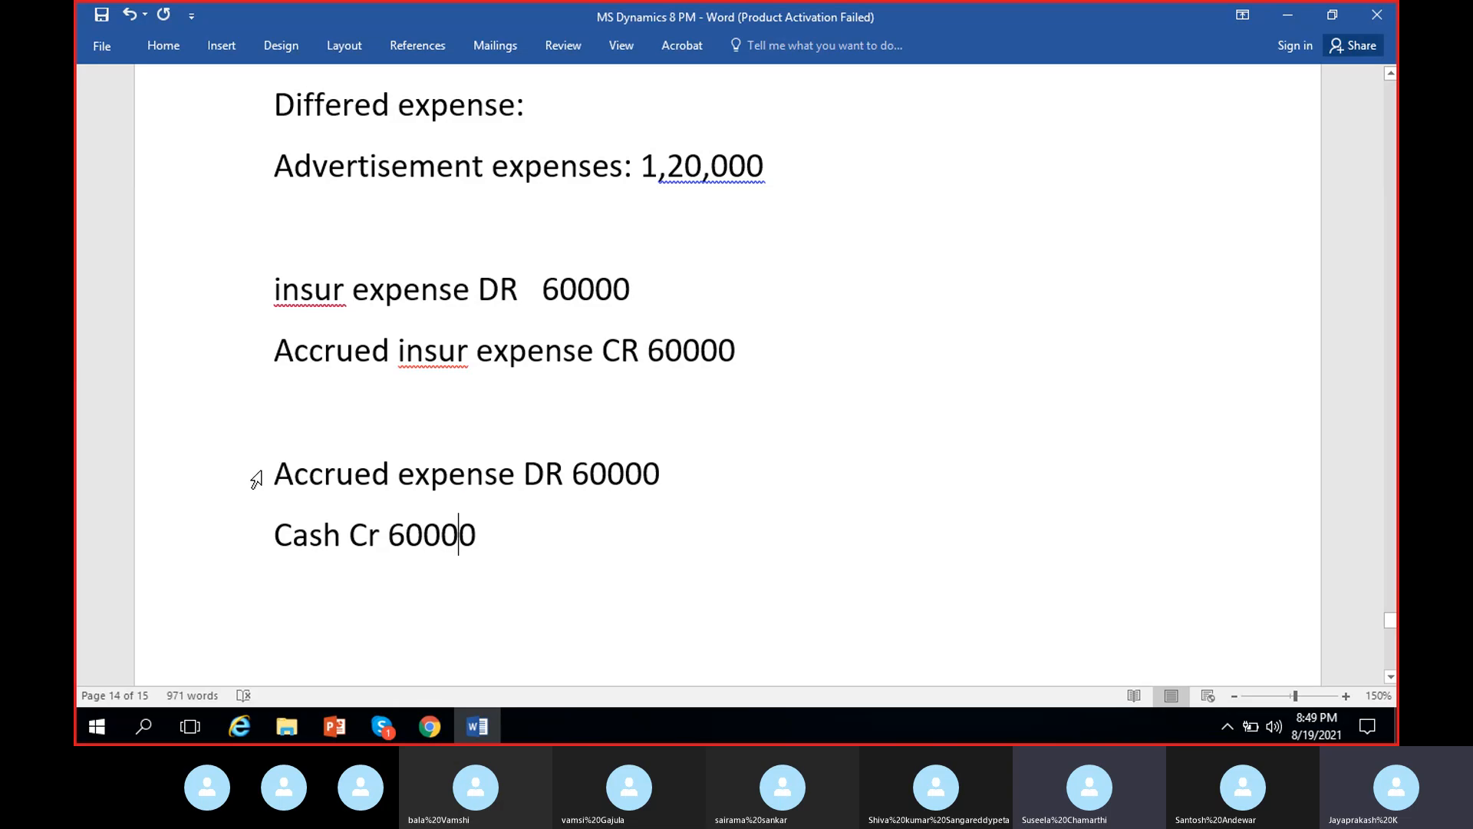
left_click_drag(275, 465, 491, 537)
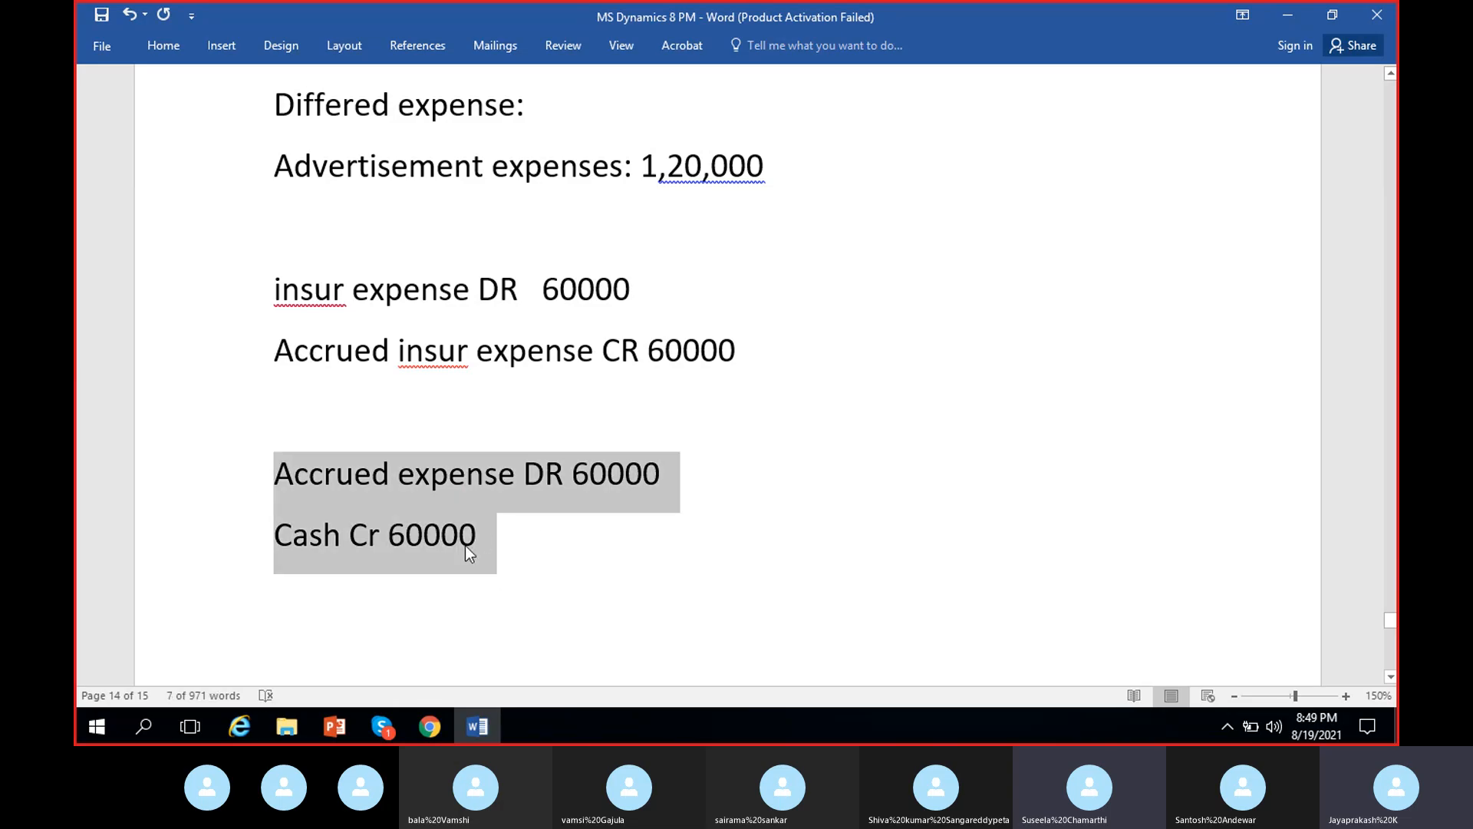
left_click_drag(778, 350, 274, 289)
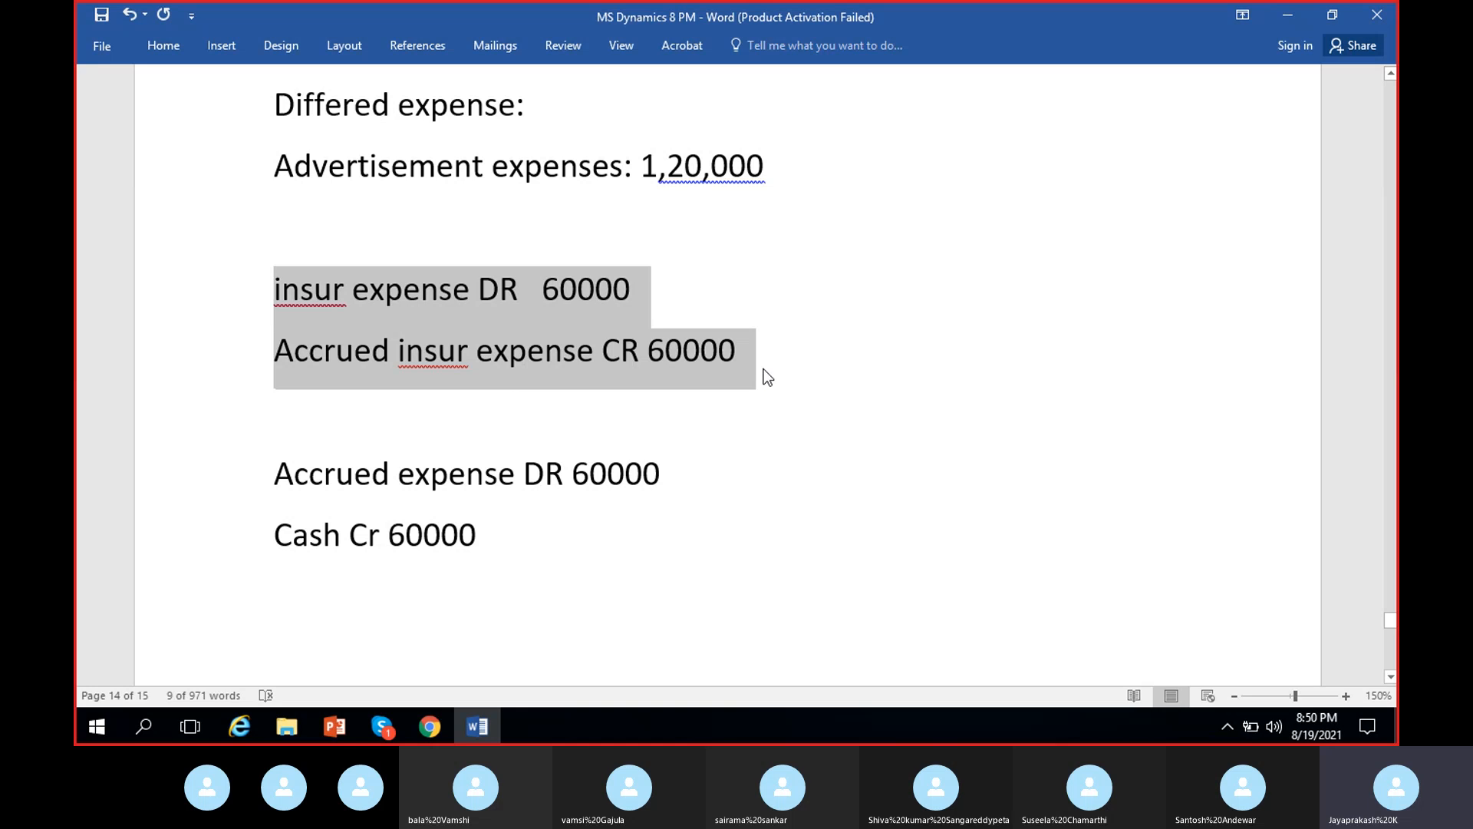
left_click(722, 372)
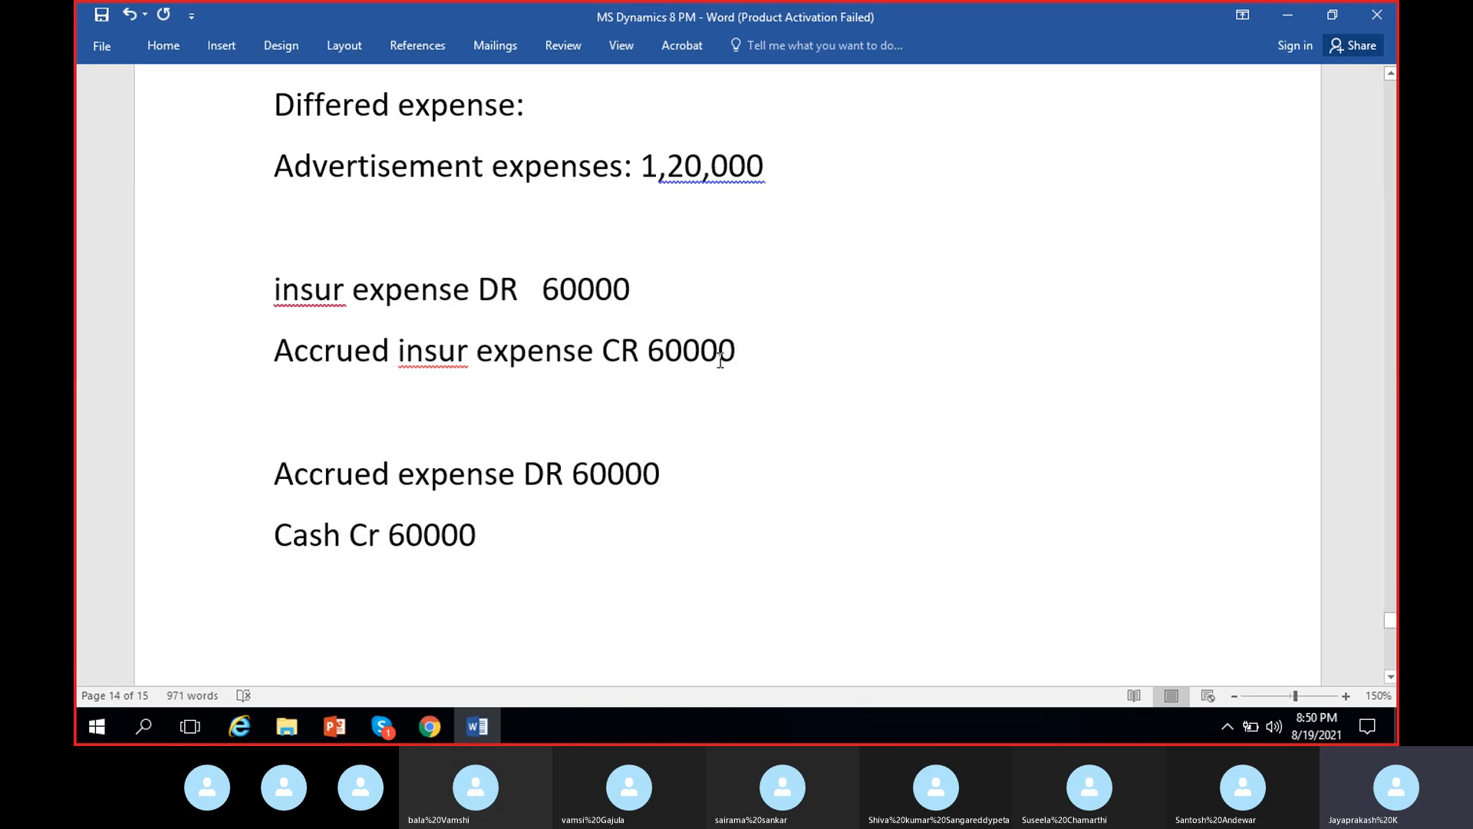
left_click_drag(275, 286, 722, 361)
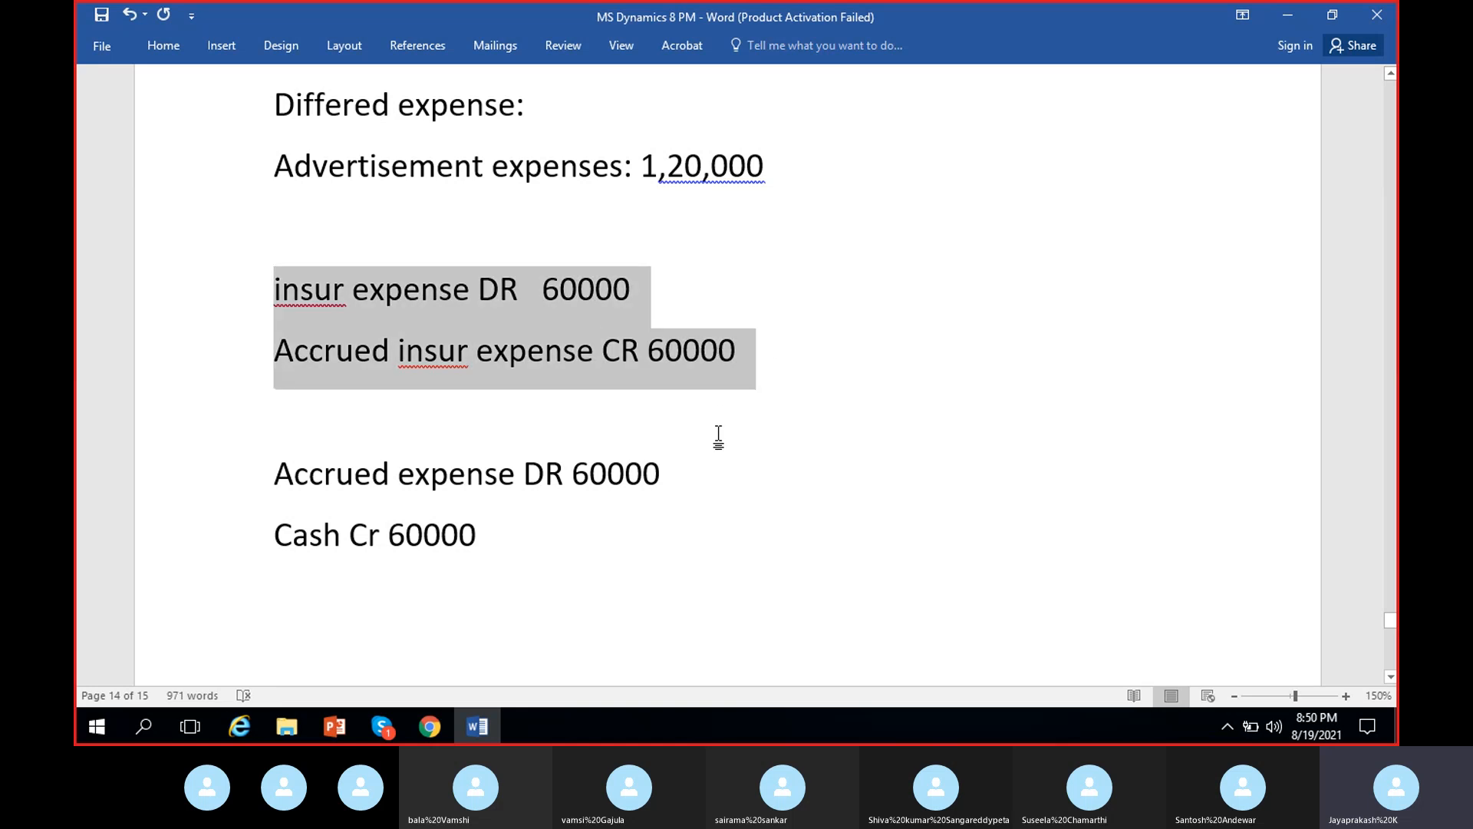
- Switch to the Skype call, unmute the microphone and return to the Transaction origin page in Chrome
left_click(428, 725)
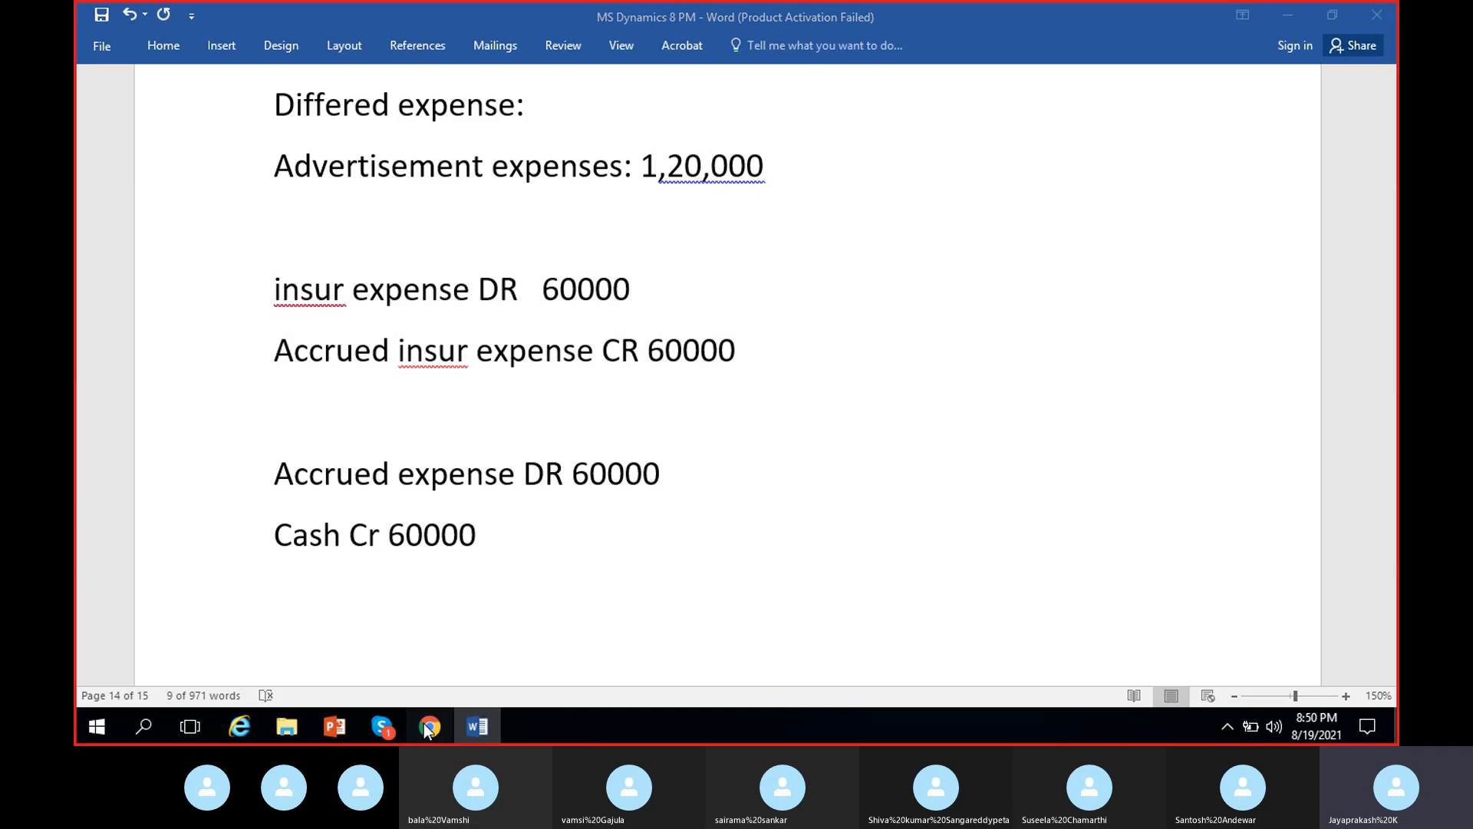
left_click(396, 724)
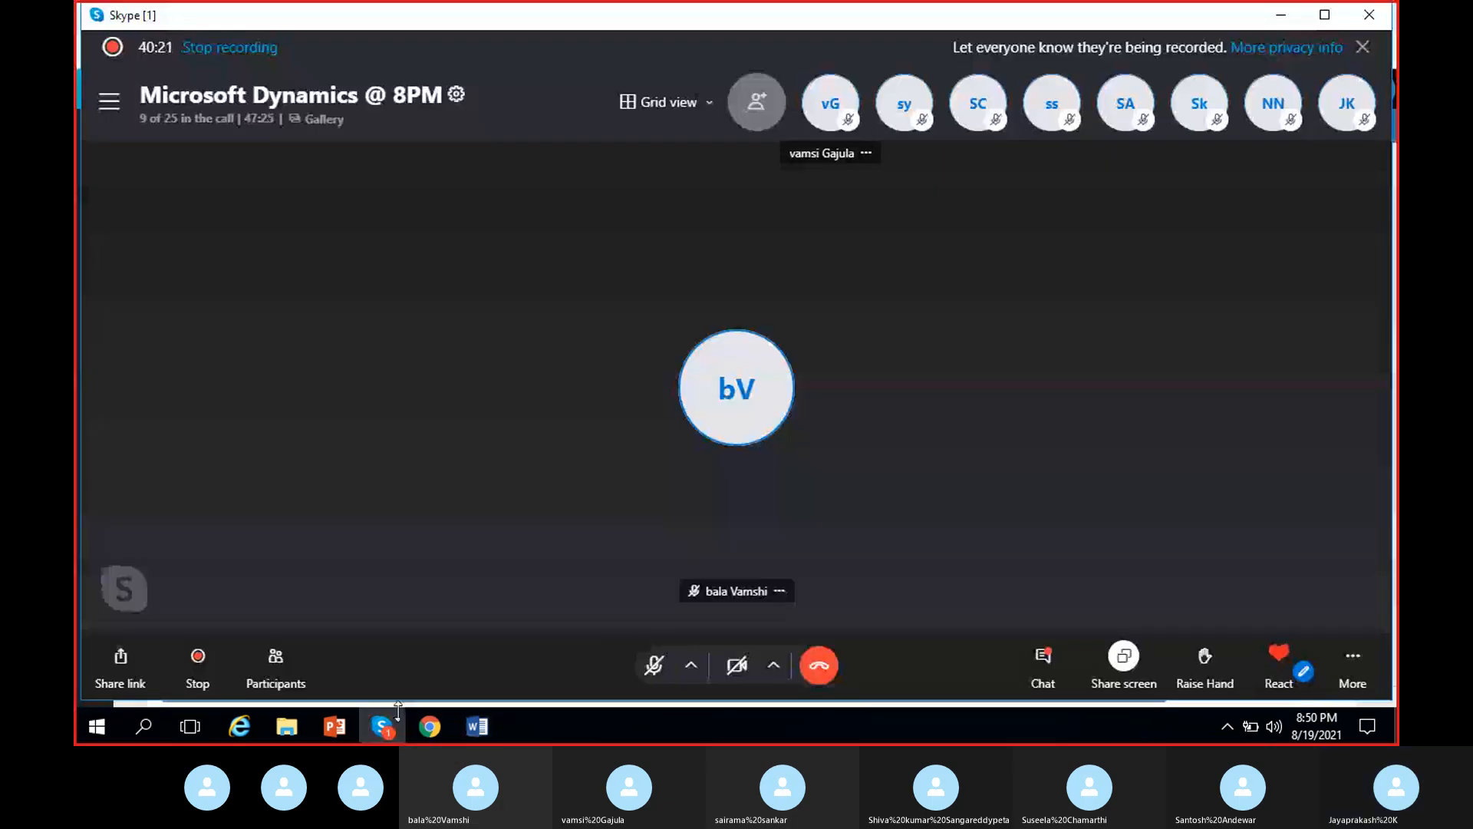
left_click(396, 713)
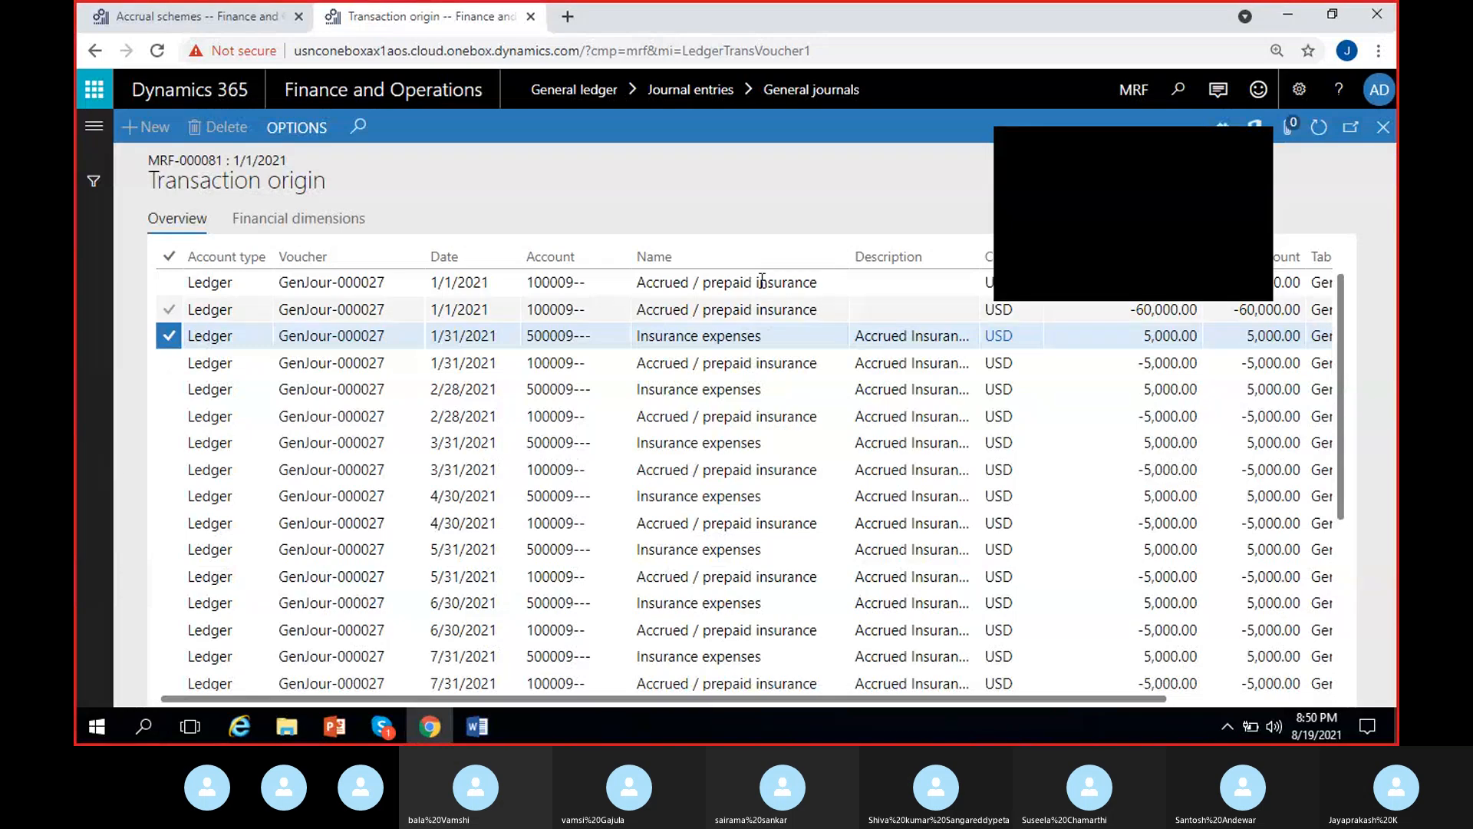
left_click(1247, 148)
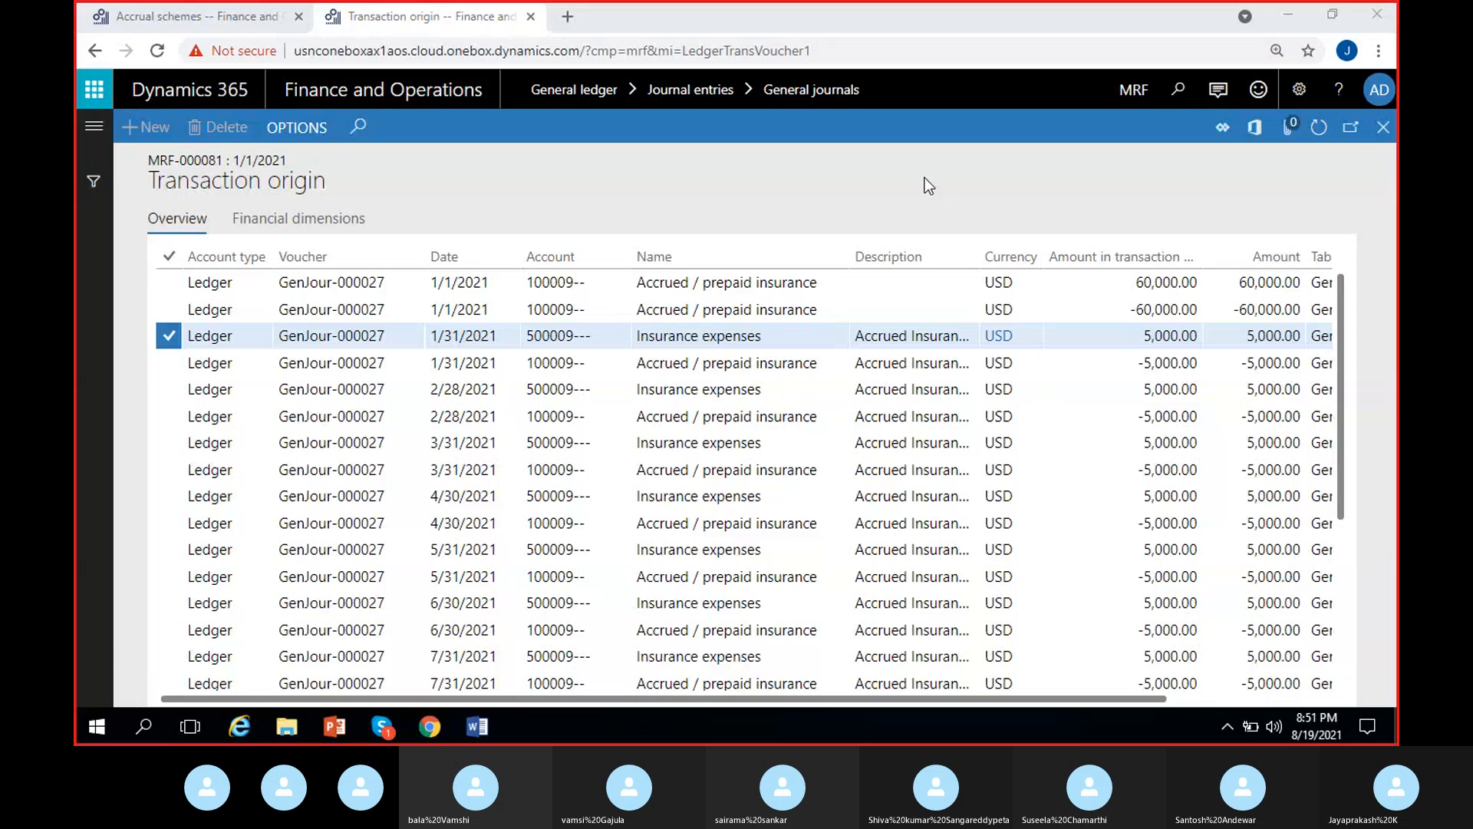
left_click(383, 727)
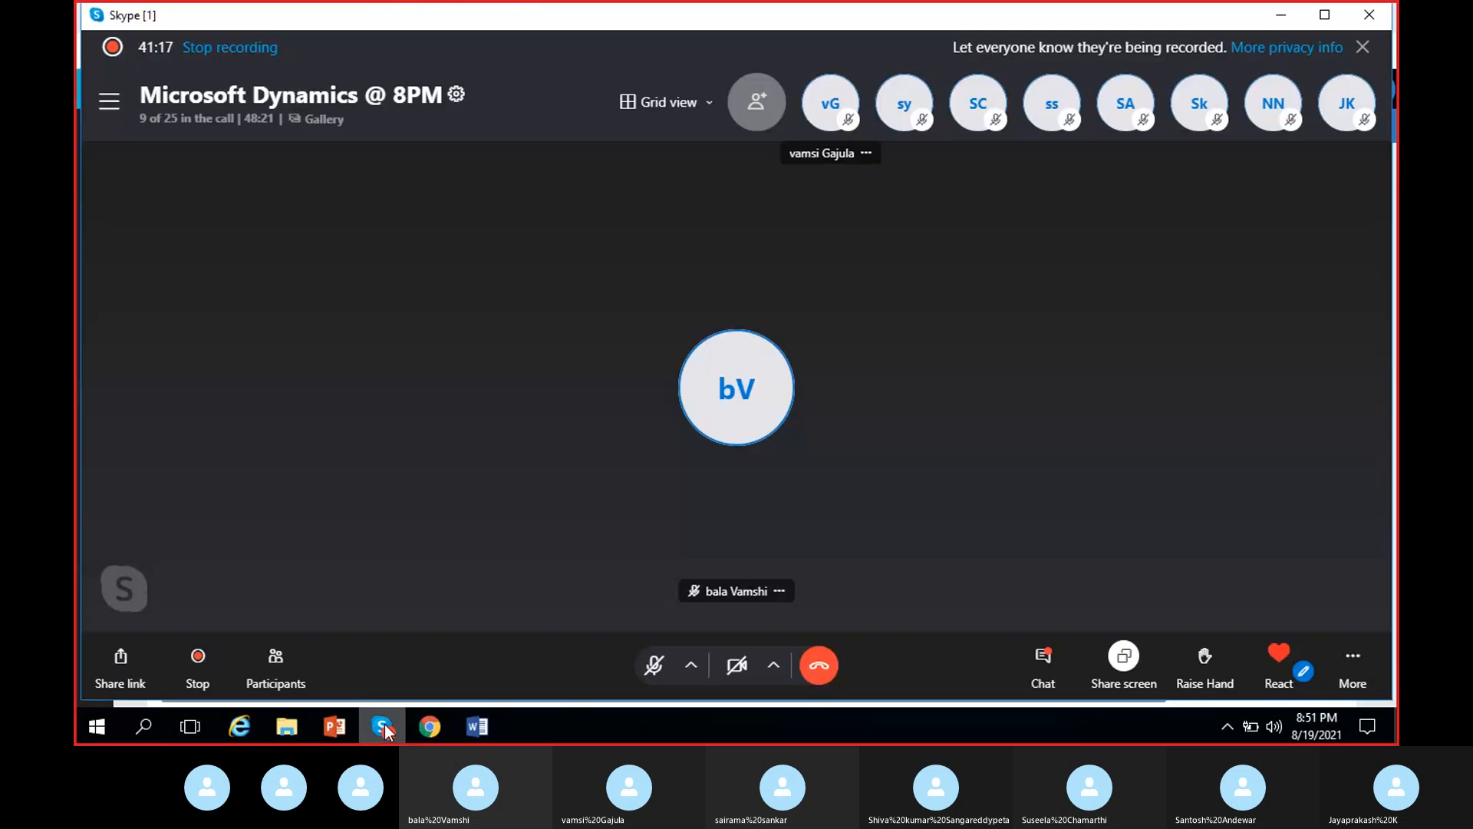
left_click(656, 666)
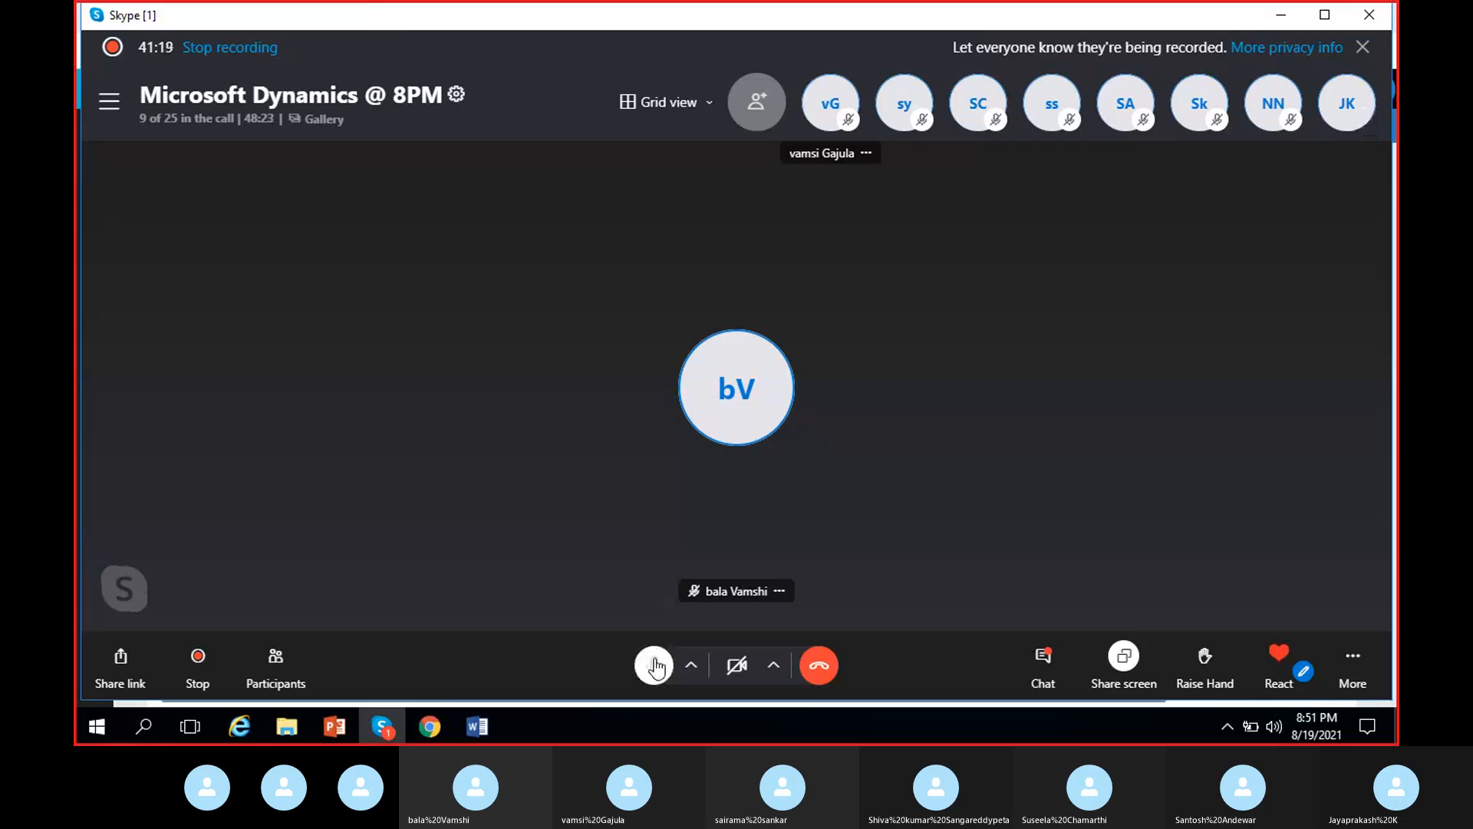
left_click(432, 729)
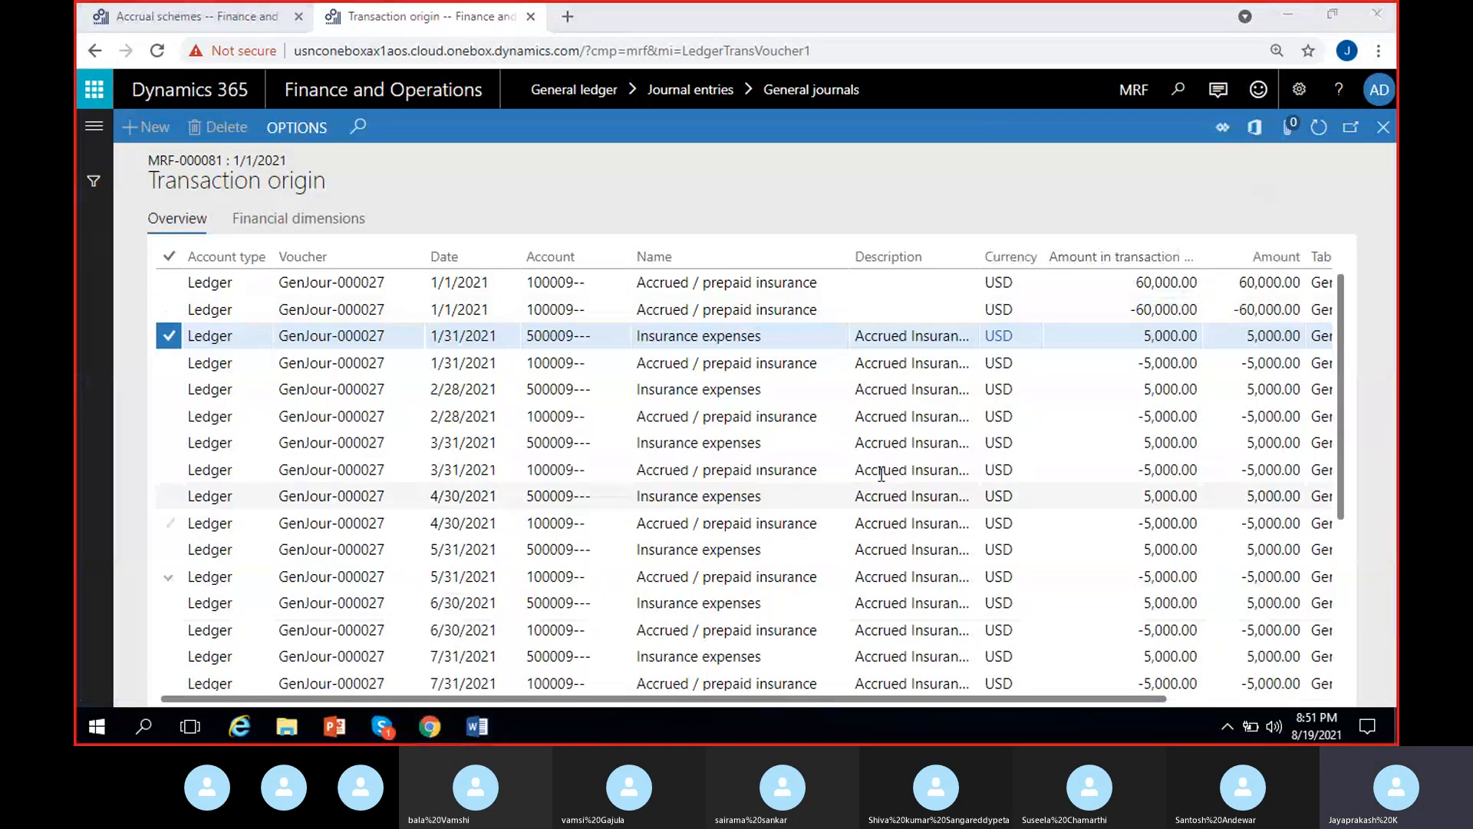
- Check the accrual entries in the Word notes, then review the InsurExpen accrual scheme's settings in Chrome
left_click(478, 726)
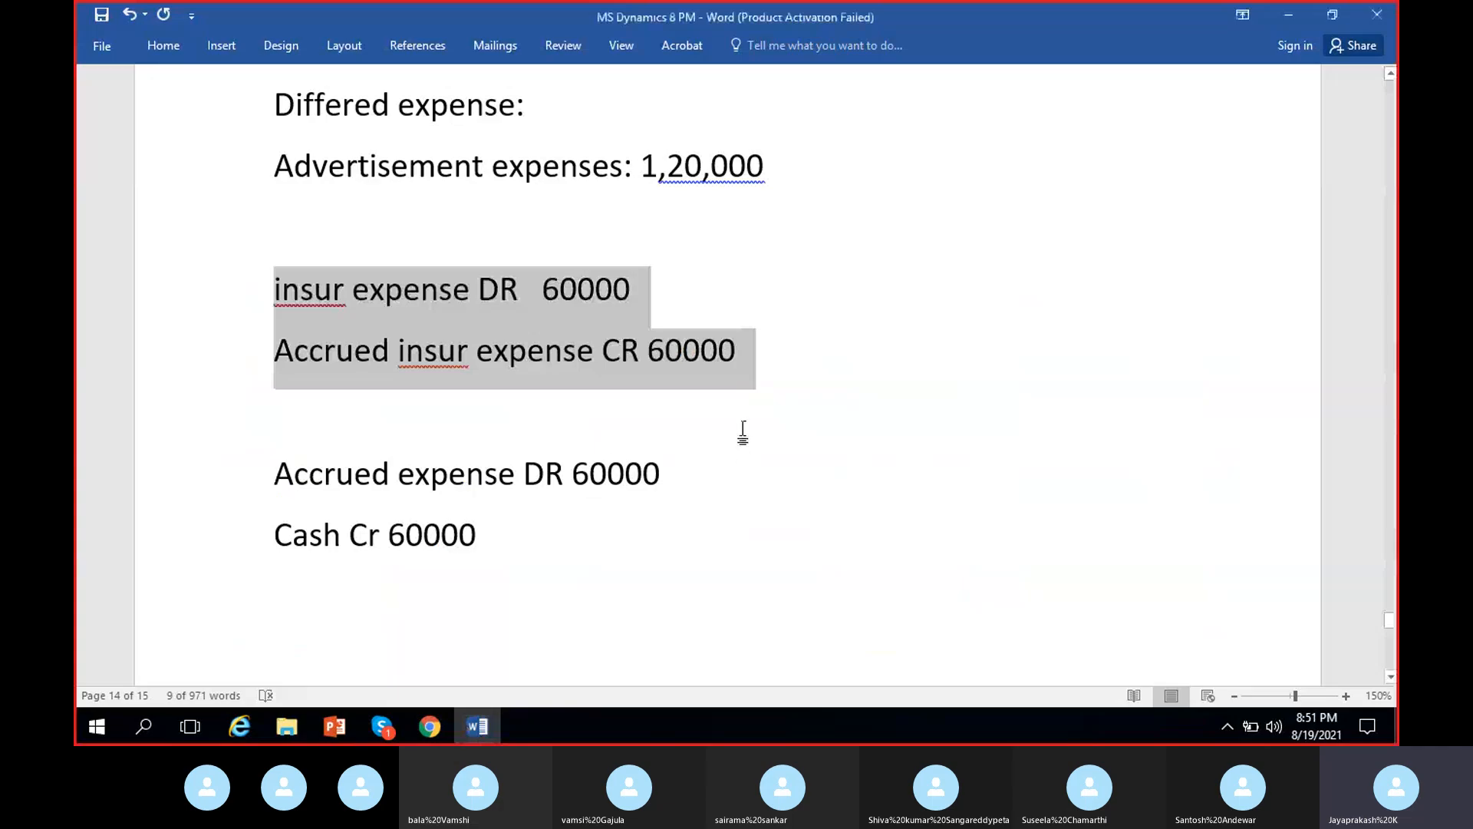
left_click(569, 396)
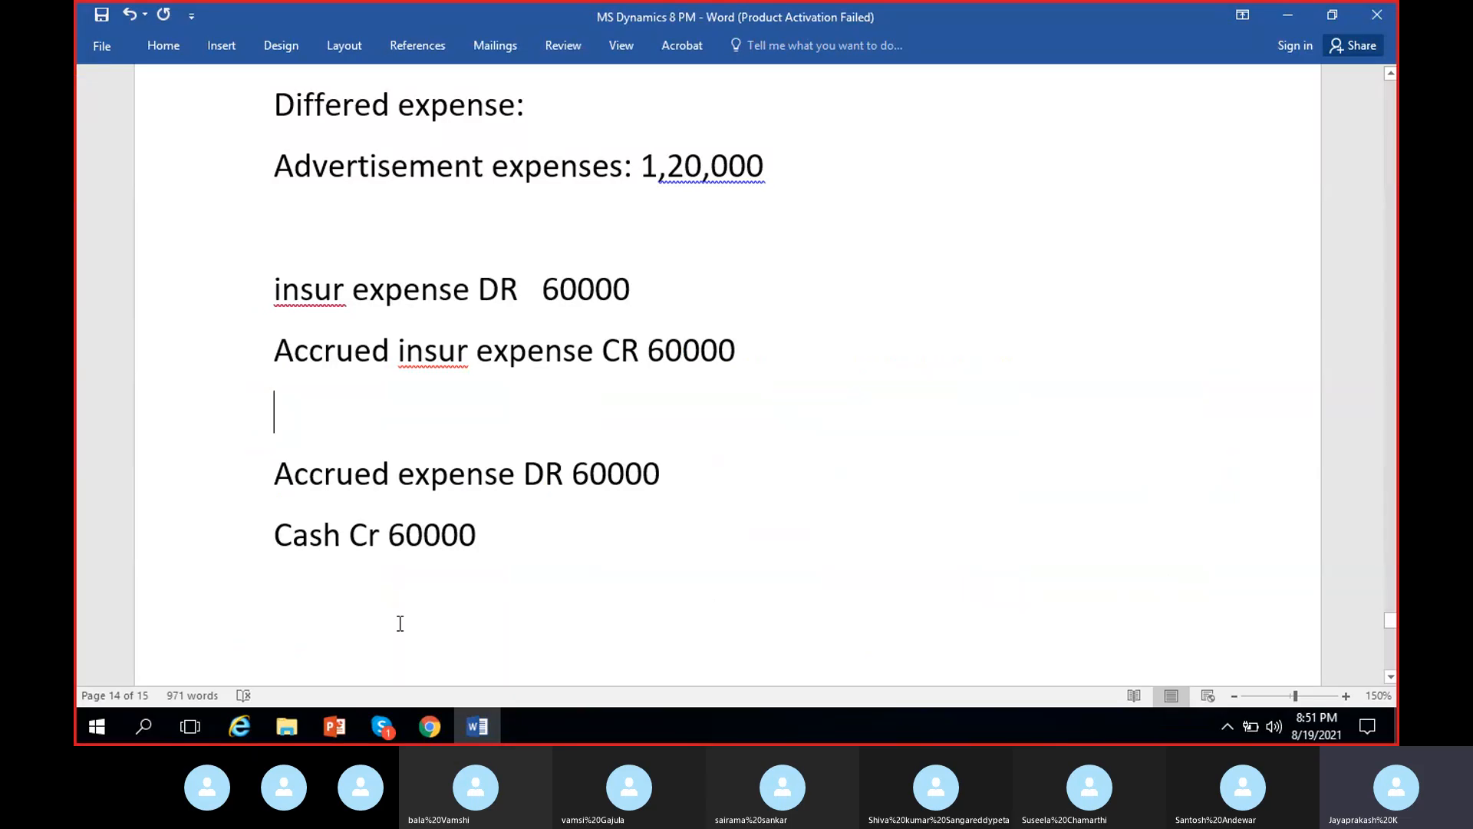
left_click(504, 548)
left_click(430, 728)
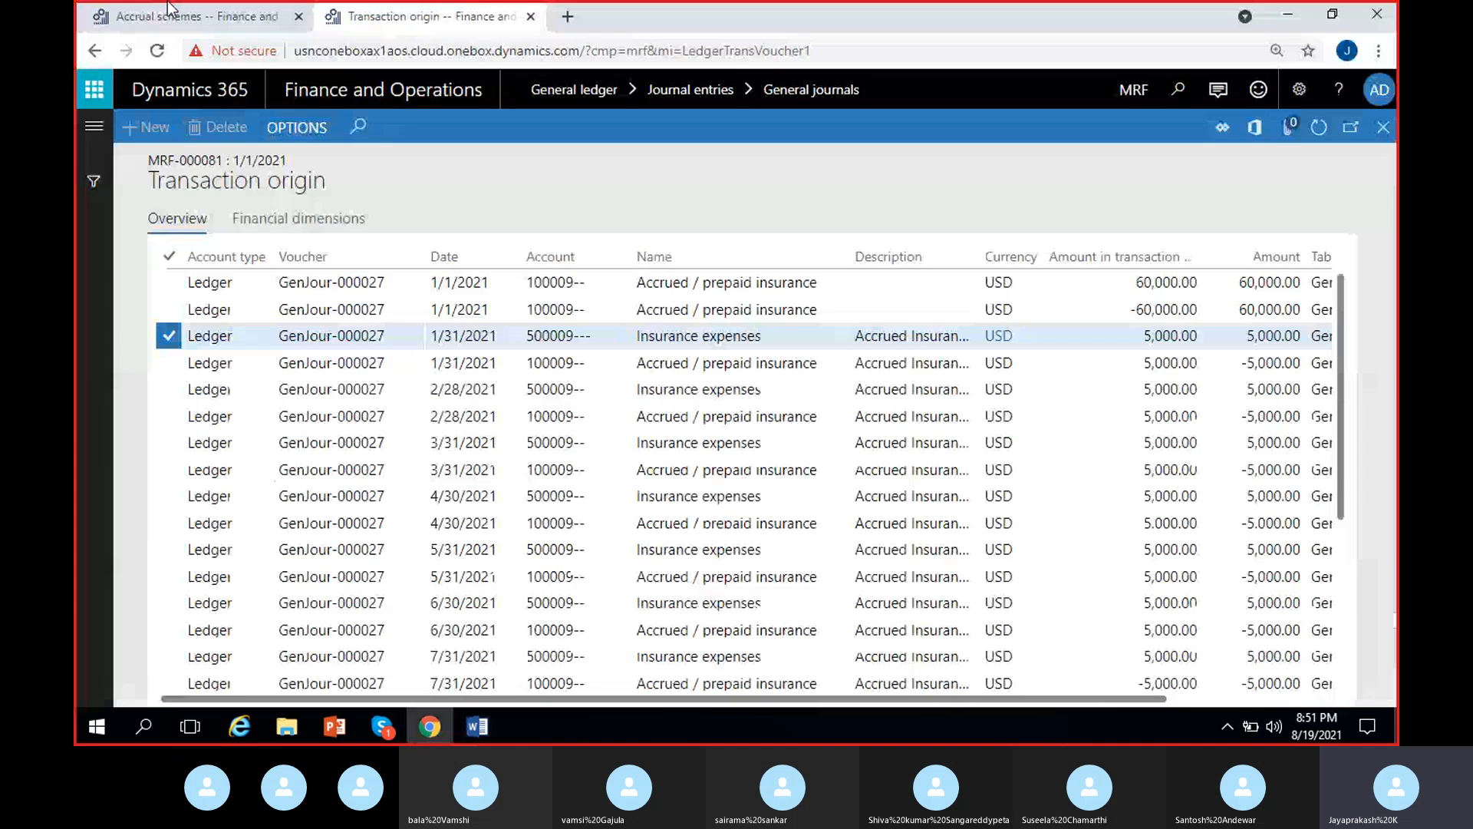
left_click(168, 4)
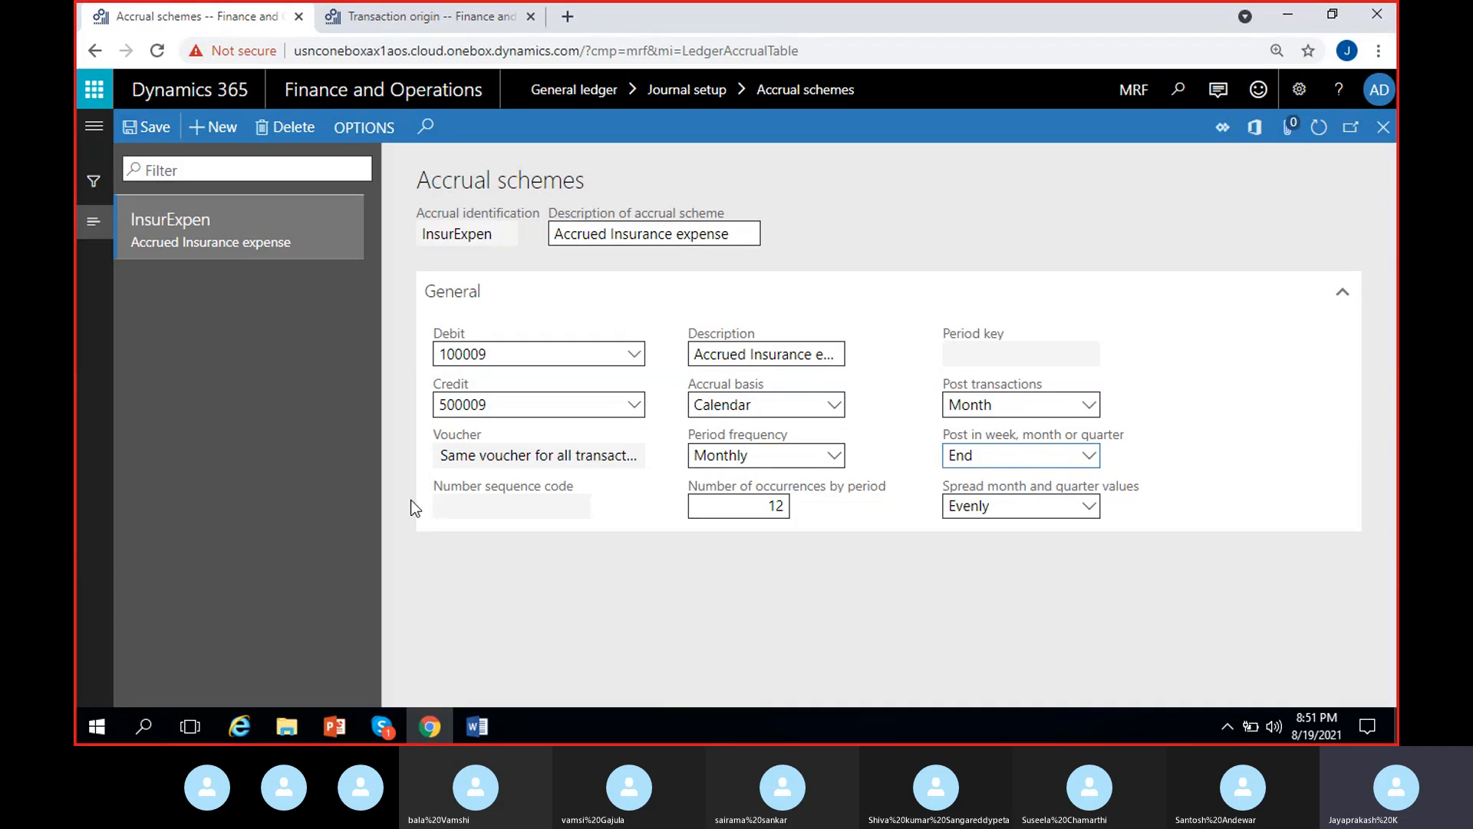
left_click(542, 612)
- Return to the Word notes and remove the extra spaces between DR and 60000 in the "insur expense" line
left_click(496, 725)
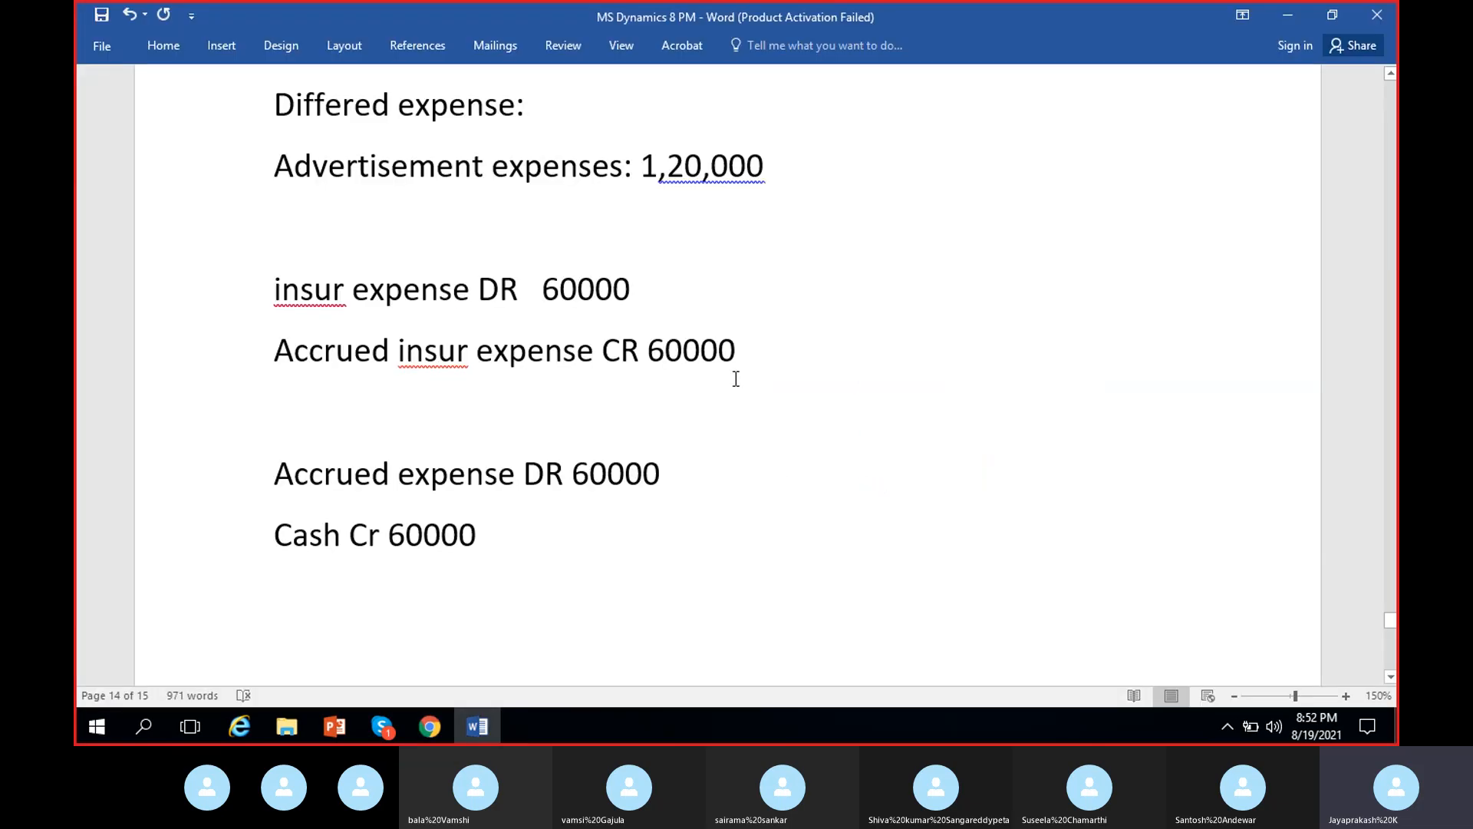
scroll(407, 387, "up", 2)
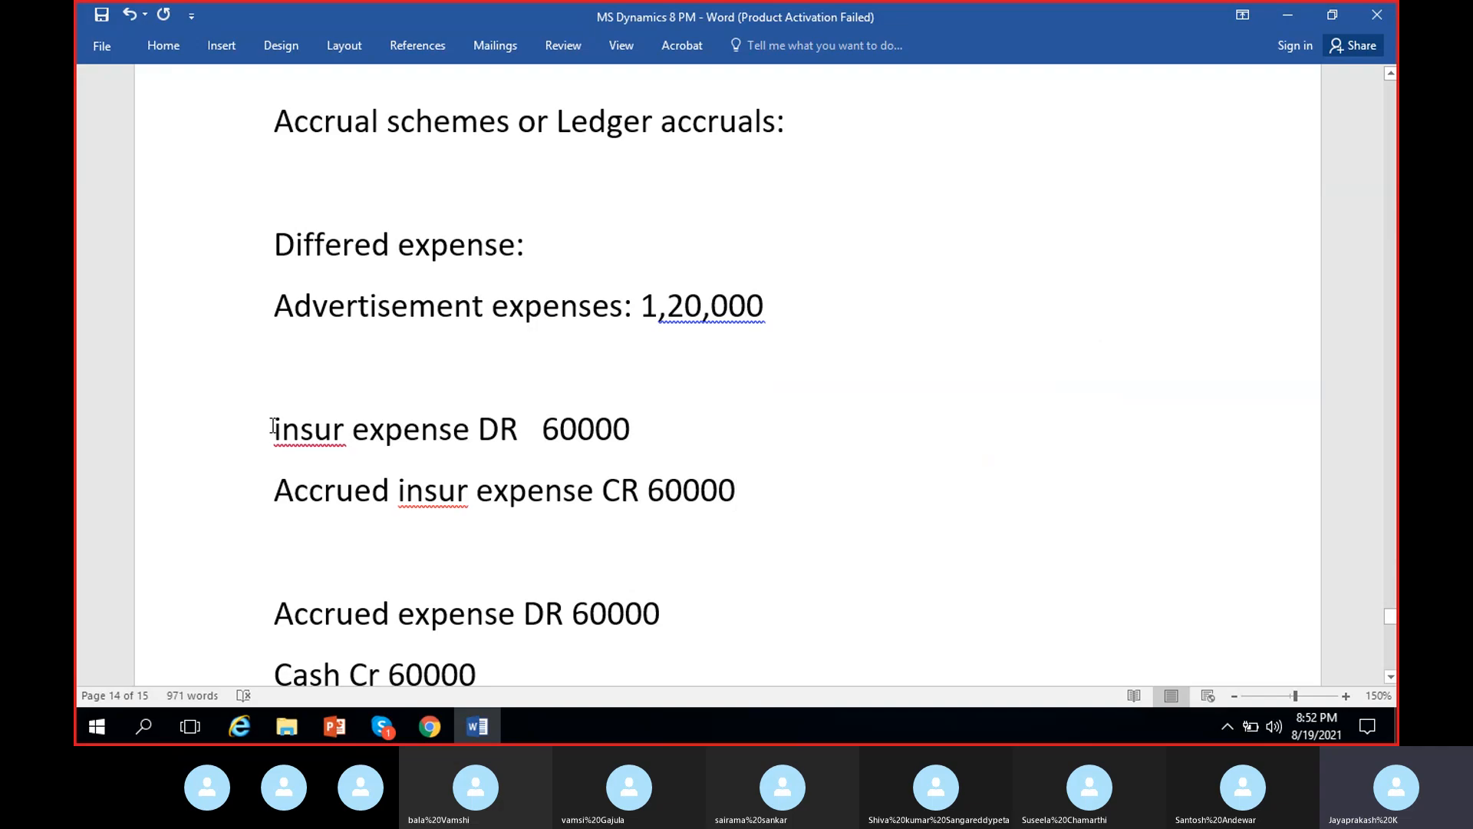
left_click_drag(274, 424, 606, 445)
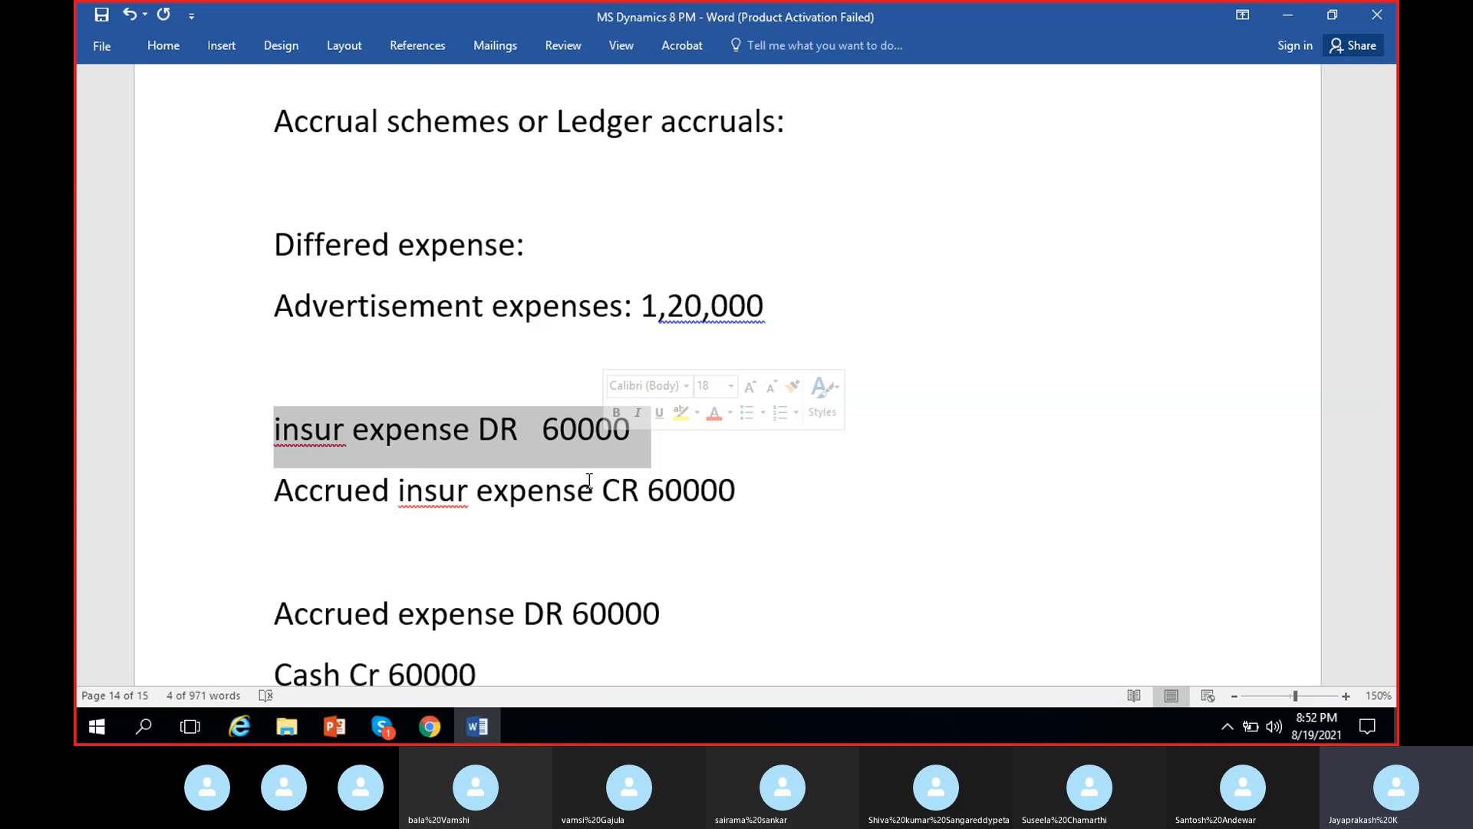
left_click(536, 432)
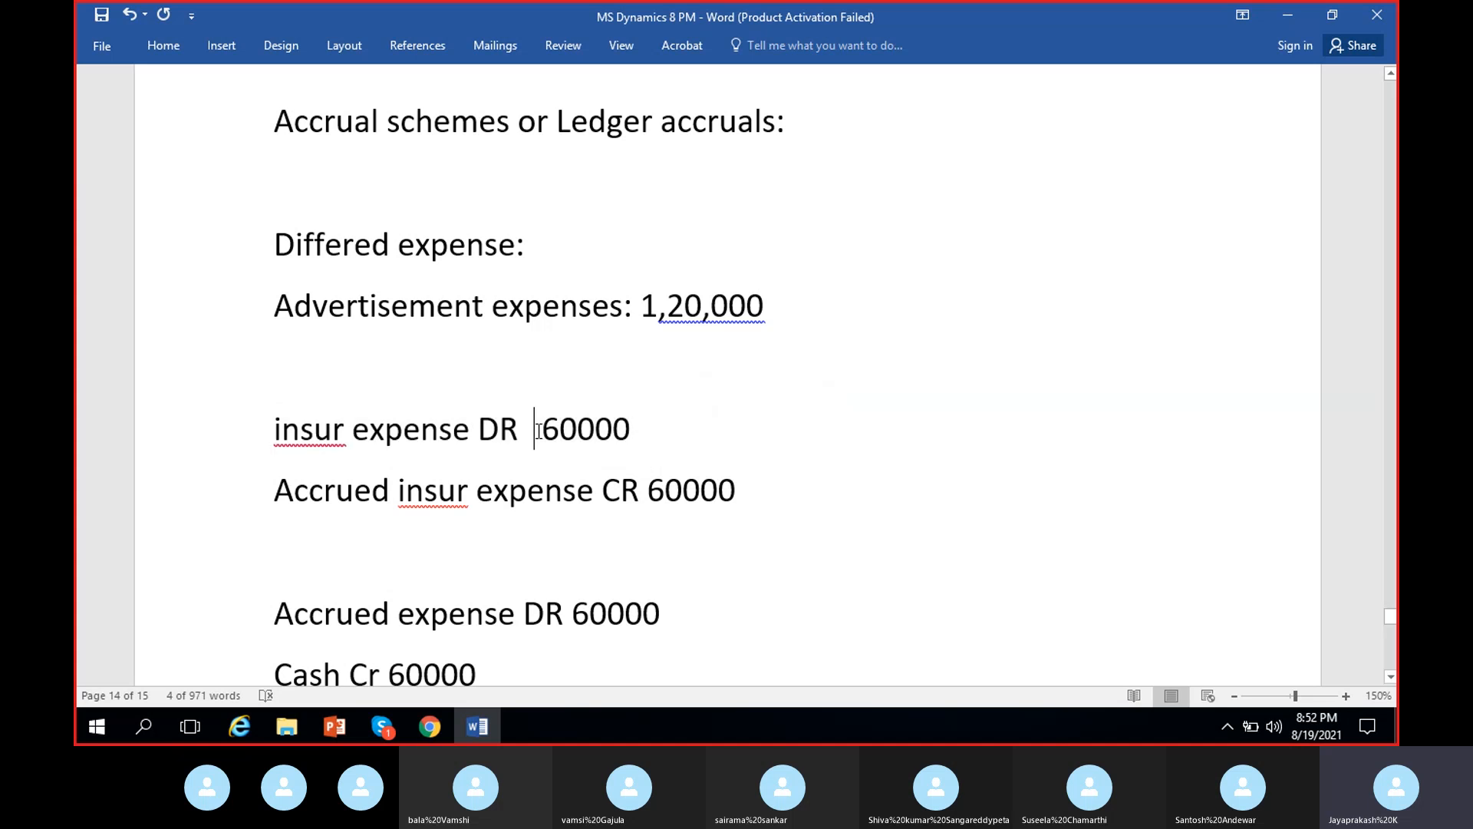
key("BackSpace")
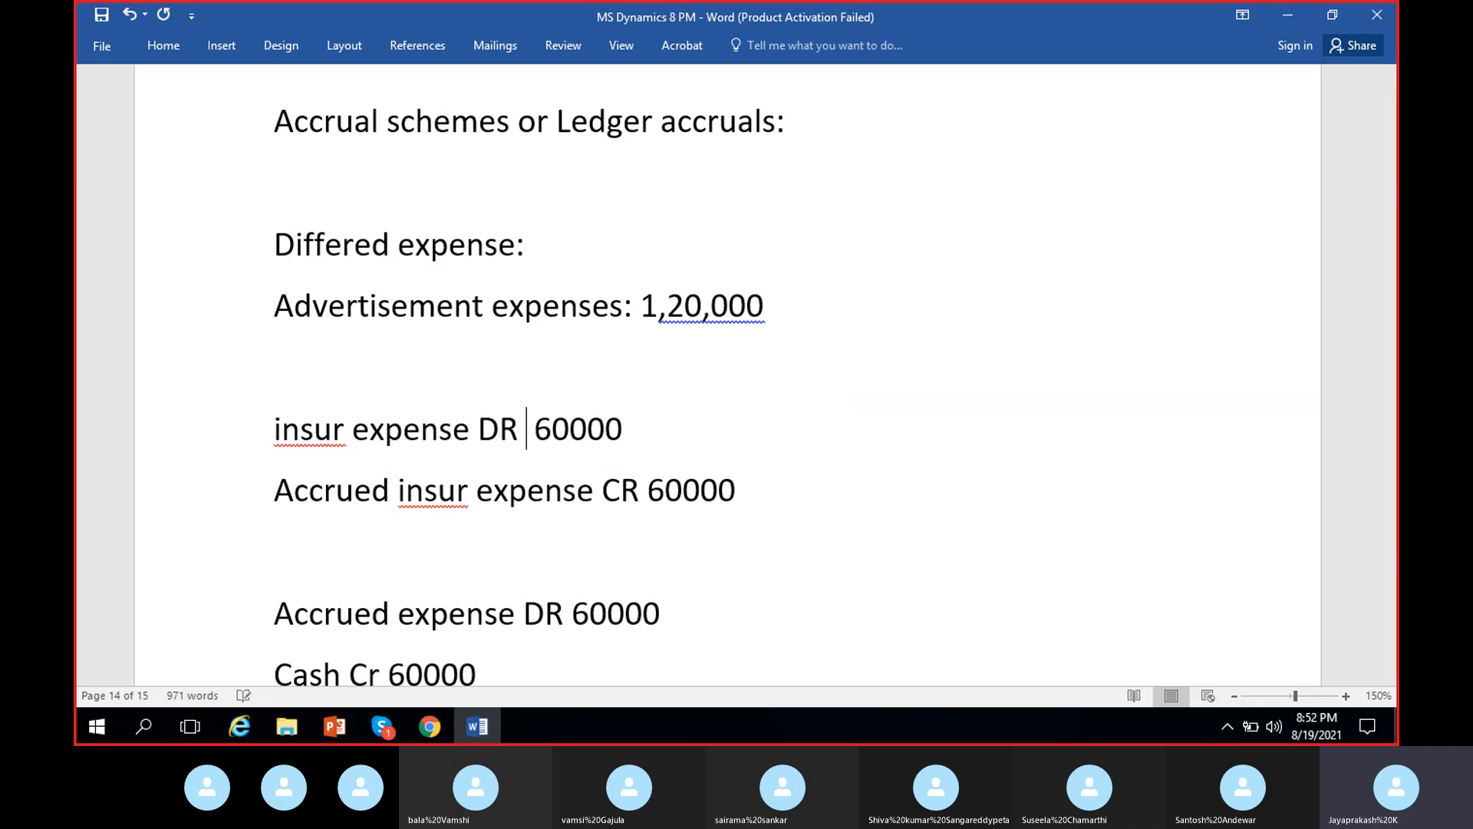
key("Left")
key("Delete")
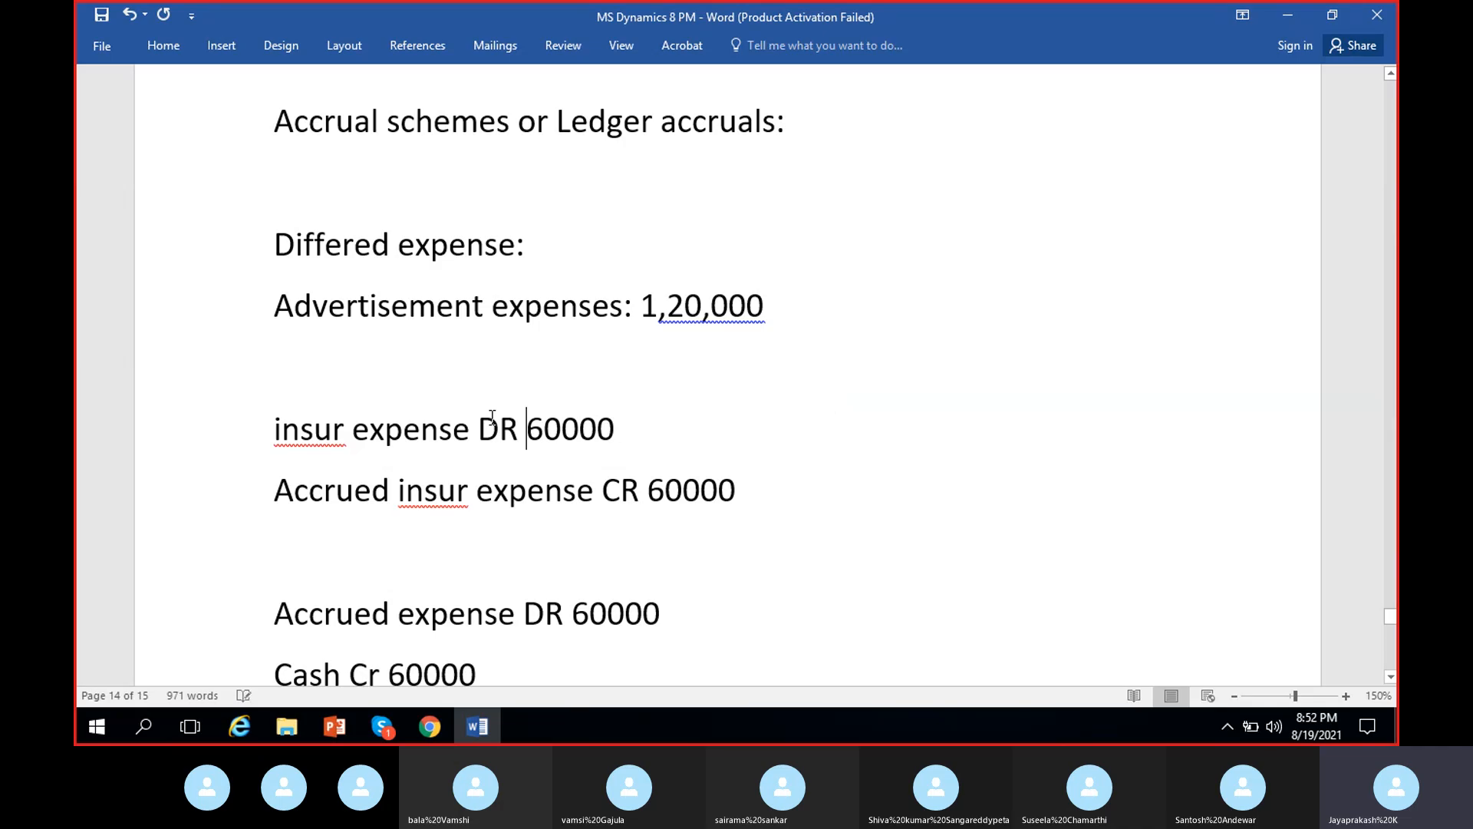
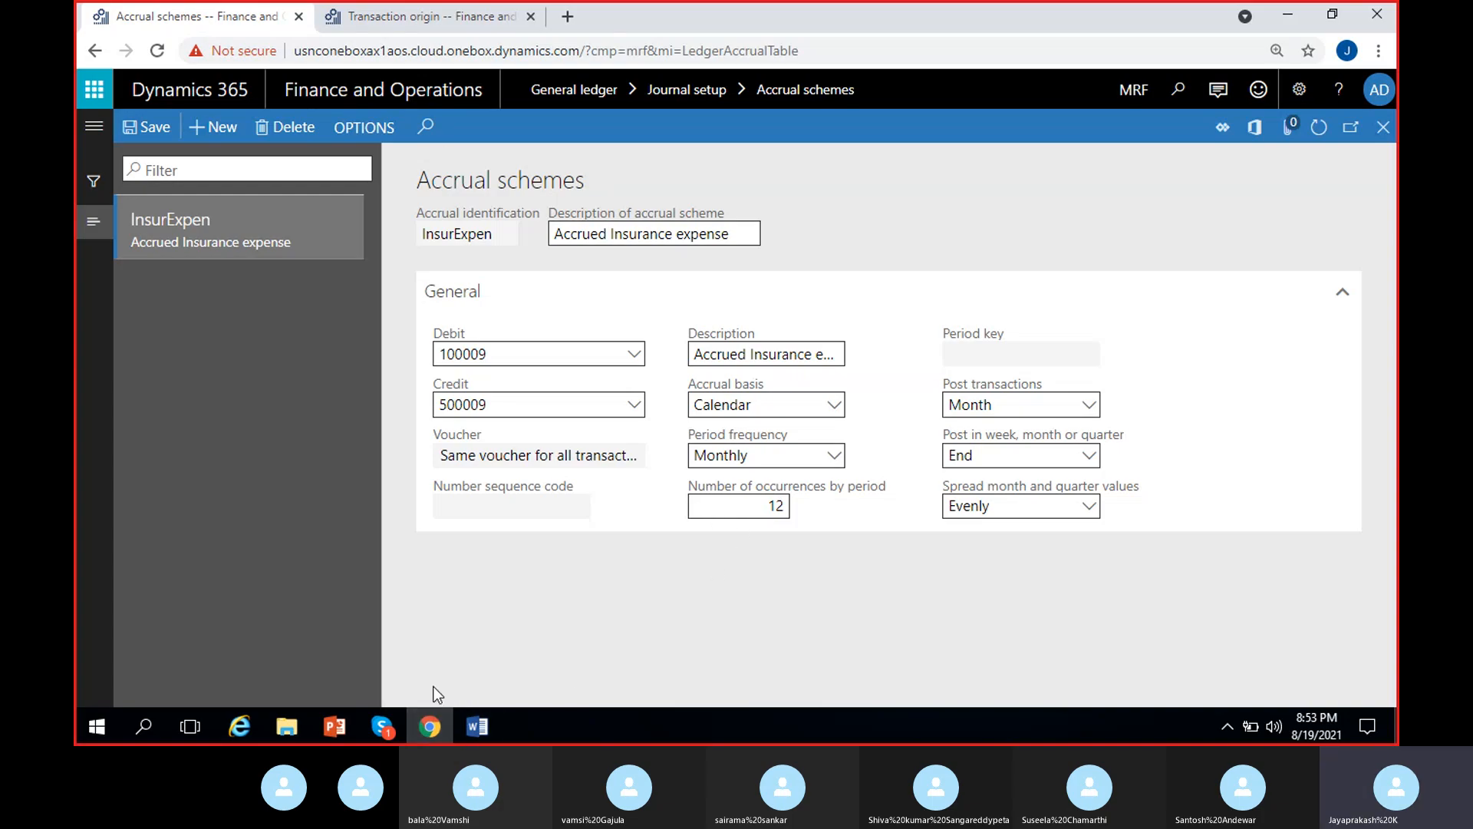
- Check the insurance expense and accrued insurance entry in the Word notes, then return to the Accrual schemes page in Chrome
left_click(476, 724)
left_click(641, 473)
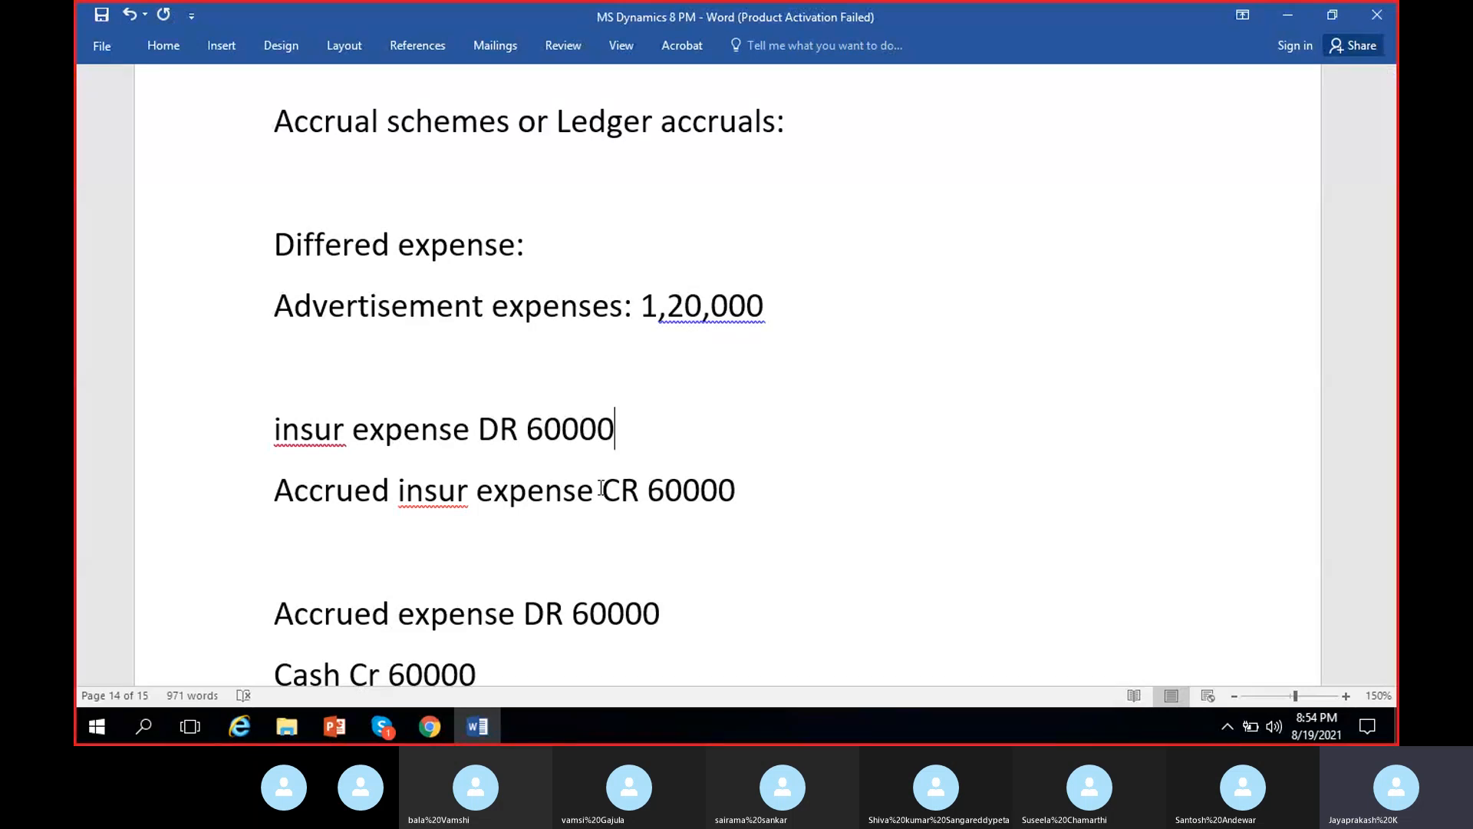
left_click(496, 725)
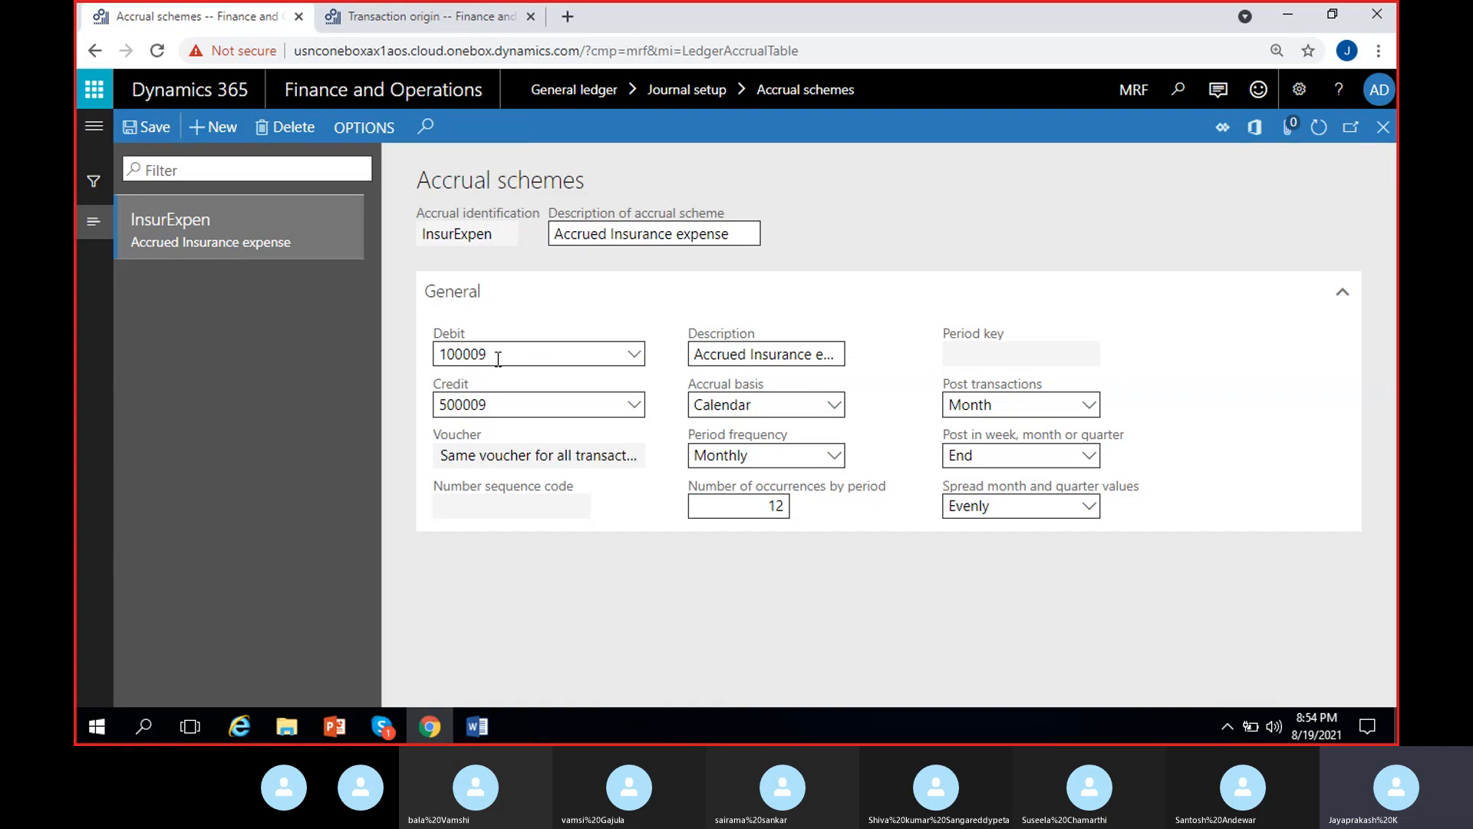
- Check the InsurExpen scheme's debit account and voucher setting against the posted lines on the Transaction origin page
mouse_move(498, 359)
left_click(589, 456)
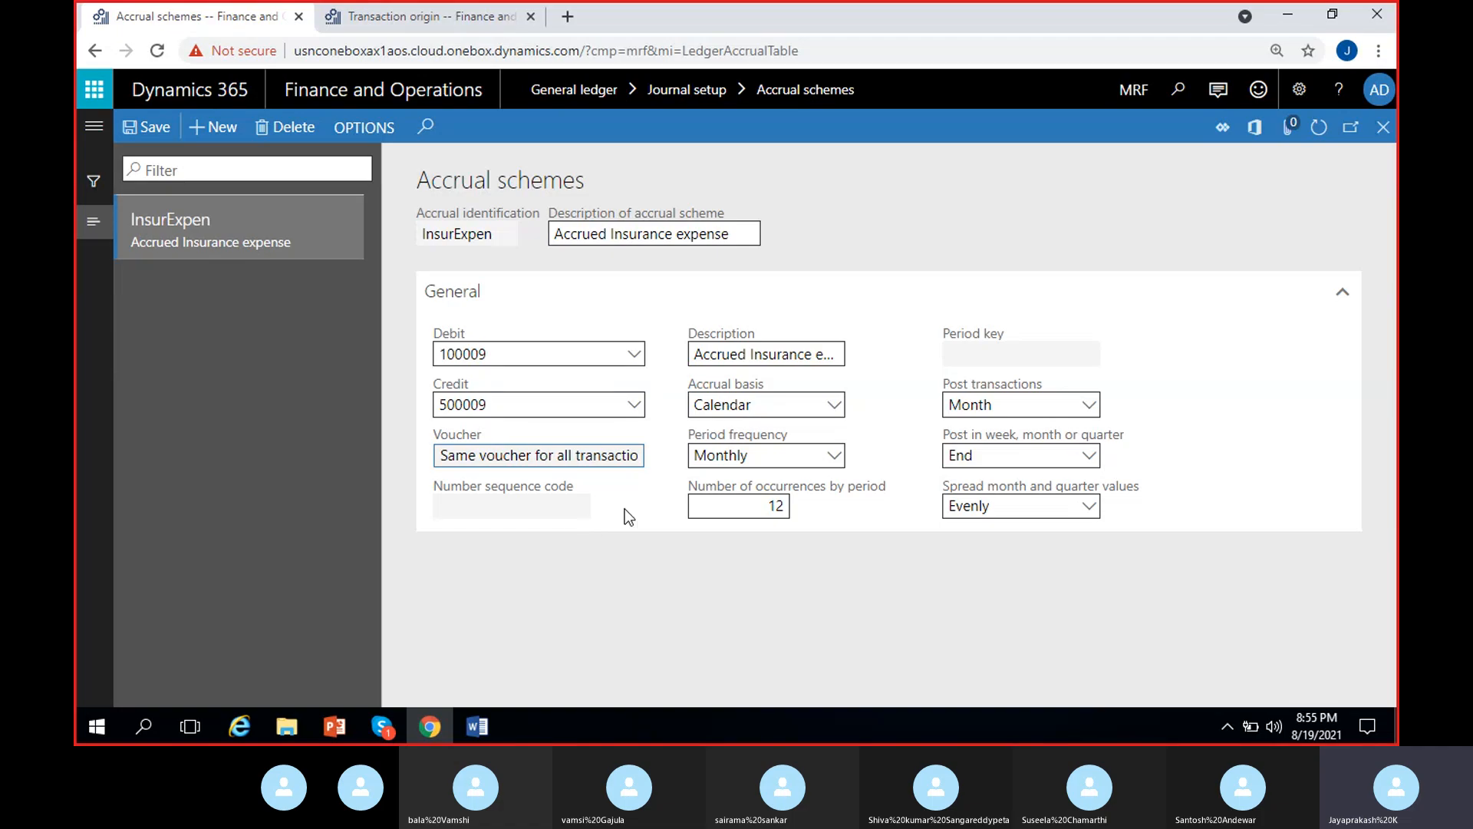
left_click(440, 22)
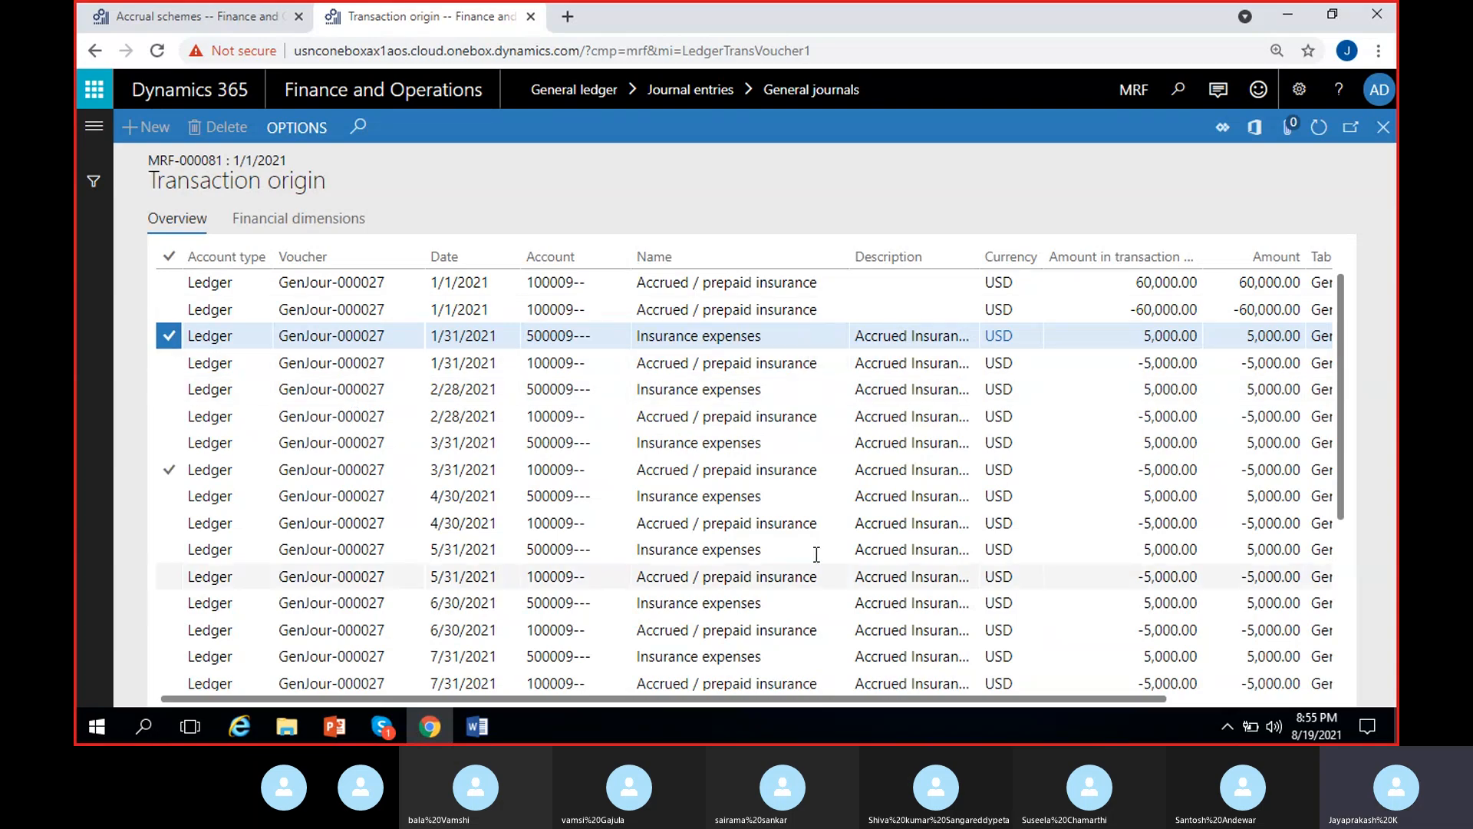
mouse_move(575, 663)
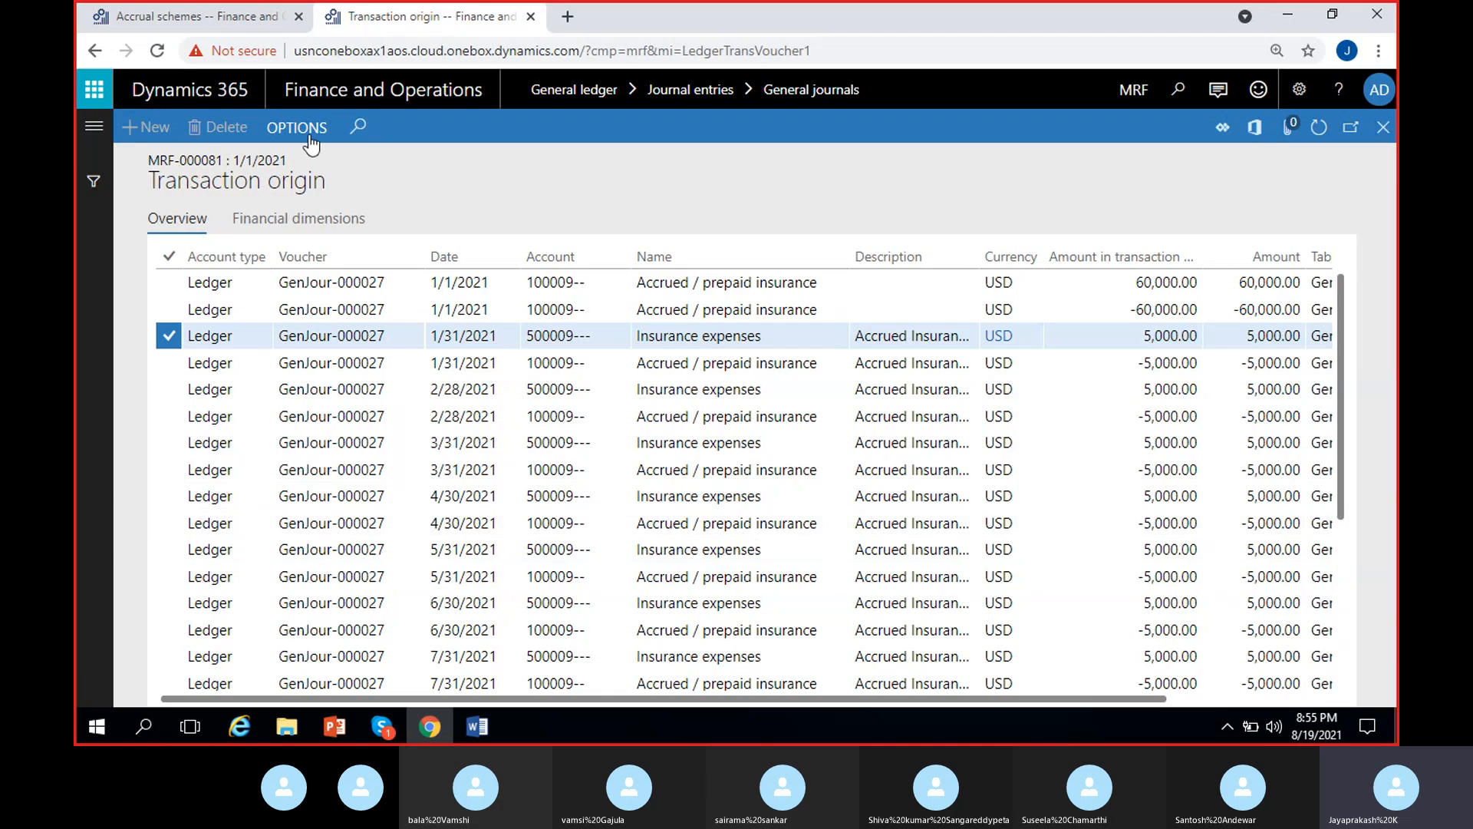
left_click(248, 15)
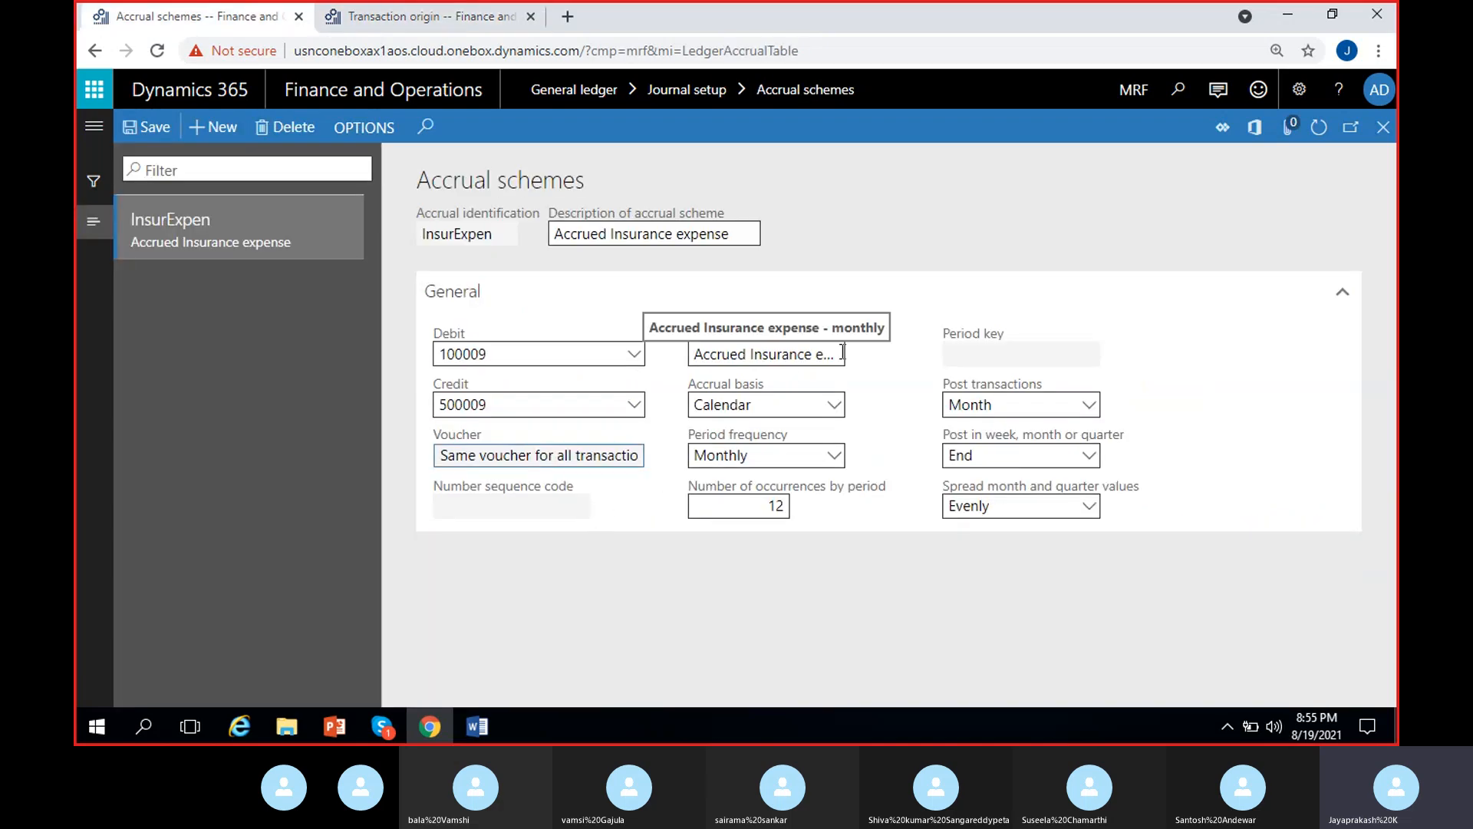
- Review the accrual basis, period frequency, occurrences and spread options of InsurExpen, keeping Calendar, Monthly and Evenly selected
left_click(831, 407)
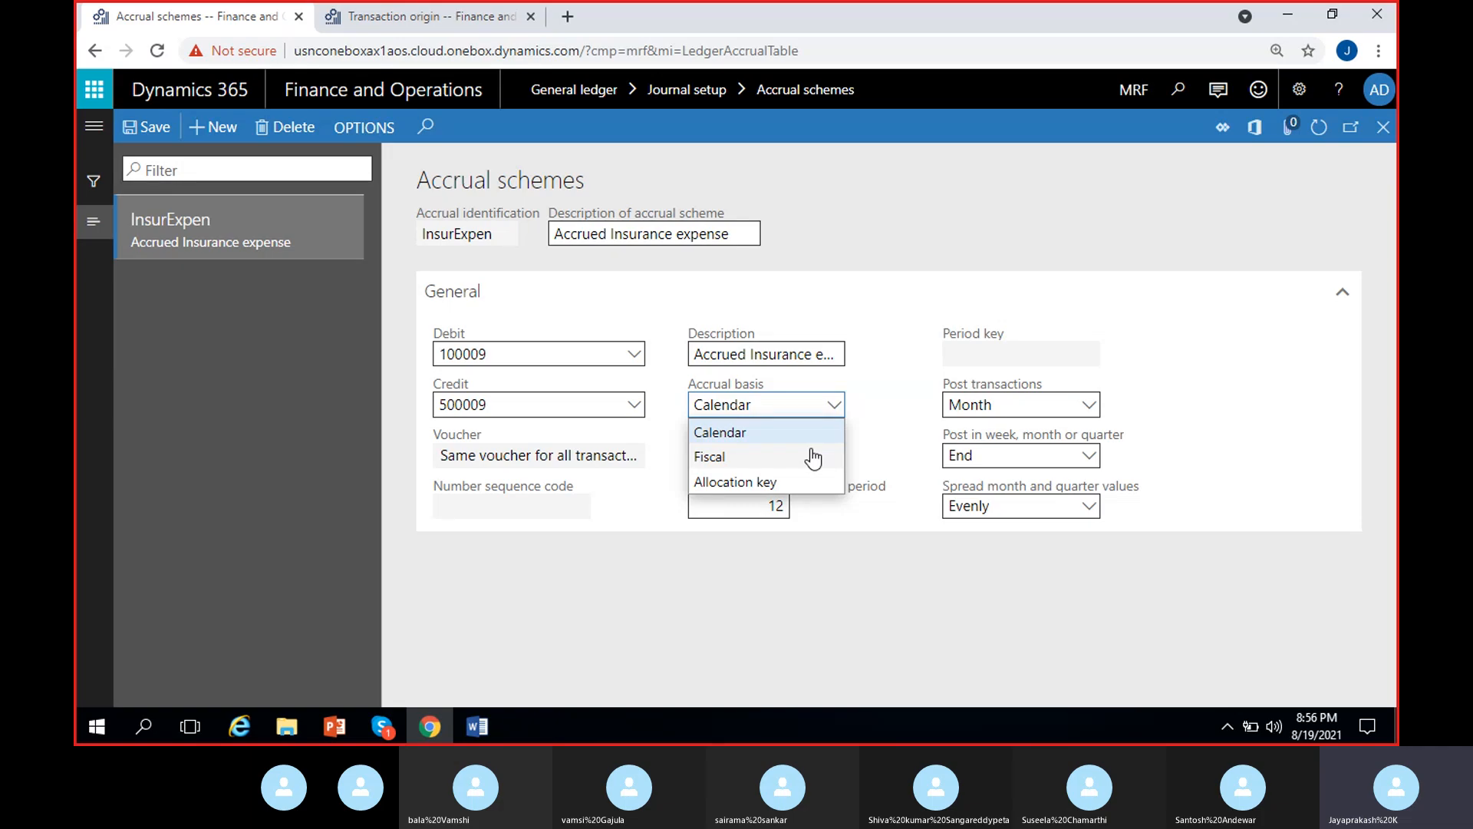
left_click(772, 434)
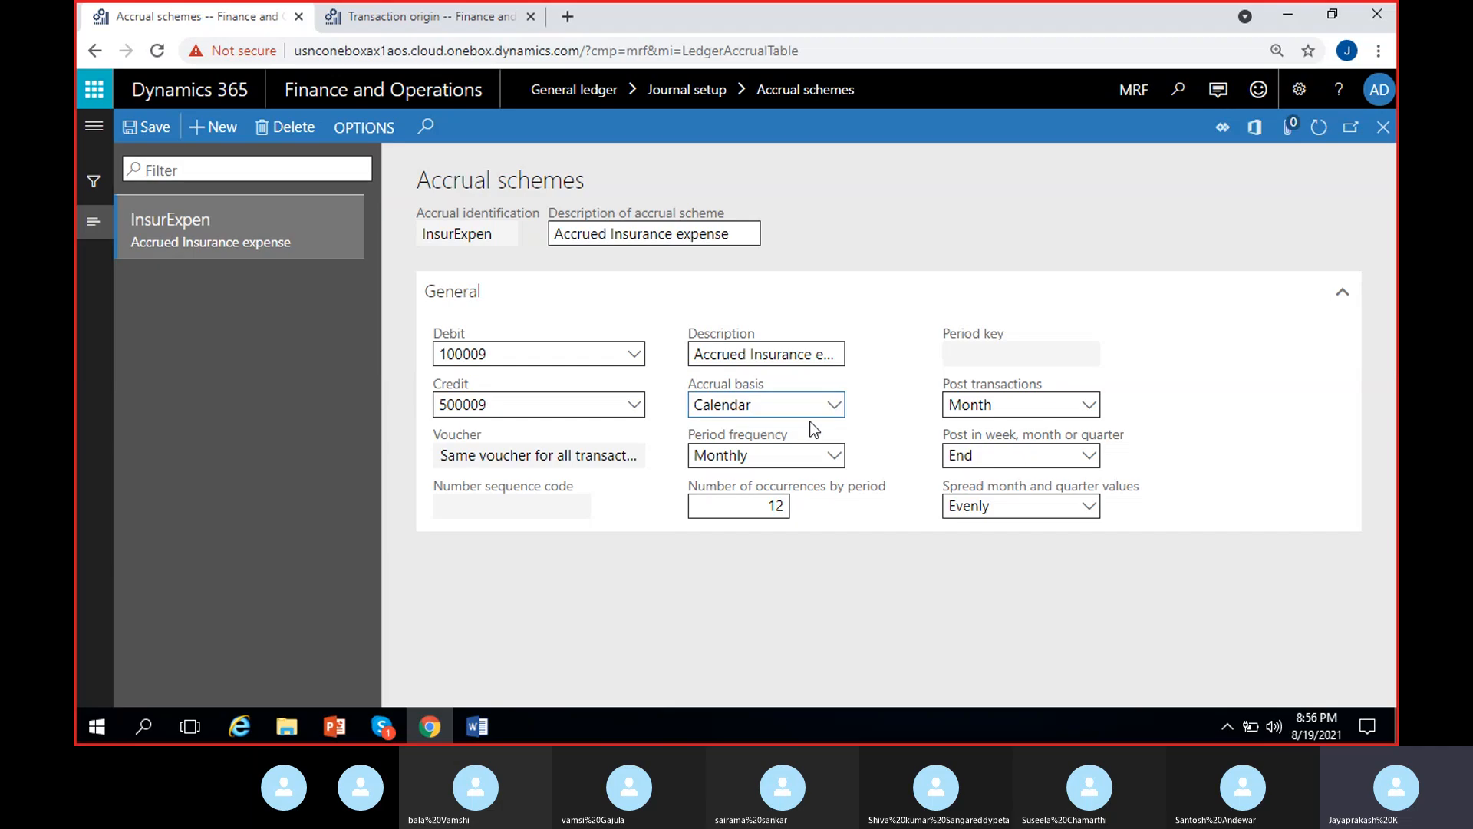
left_click(834, 457)
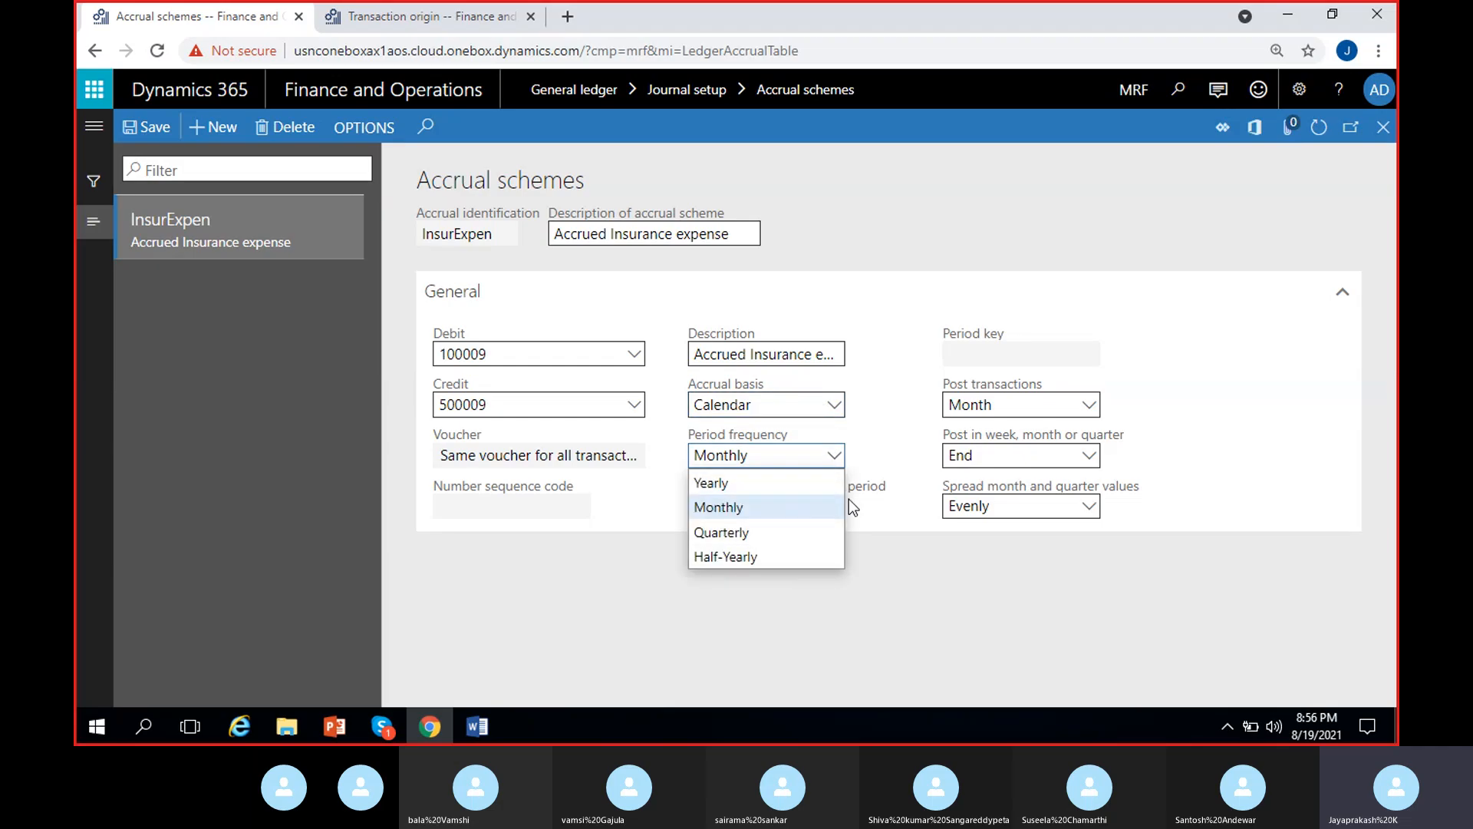
left_click(790, 508)
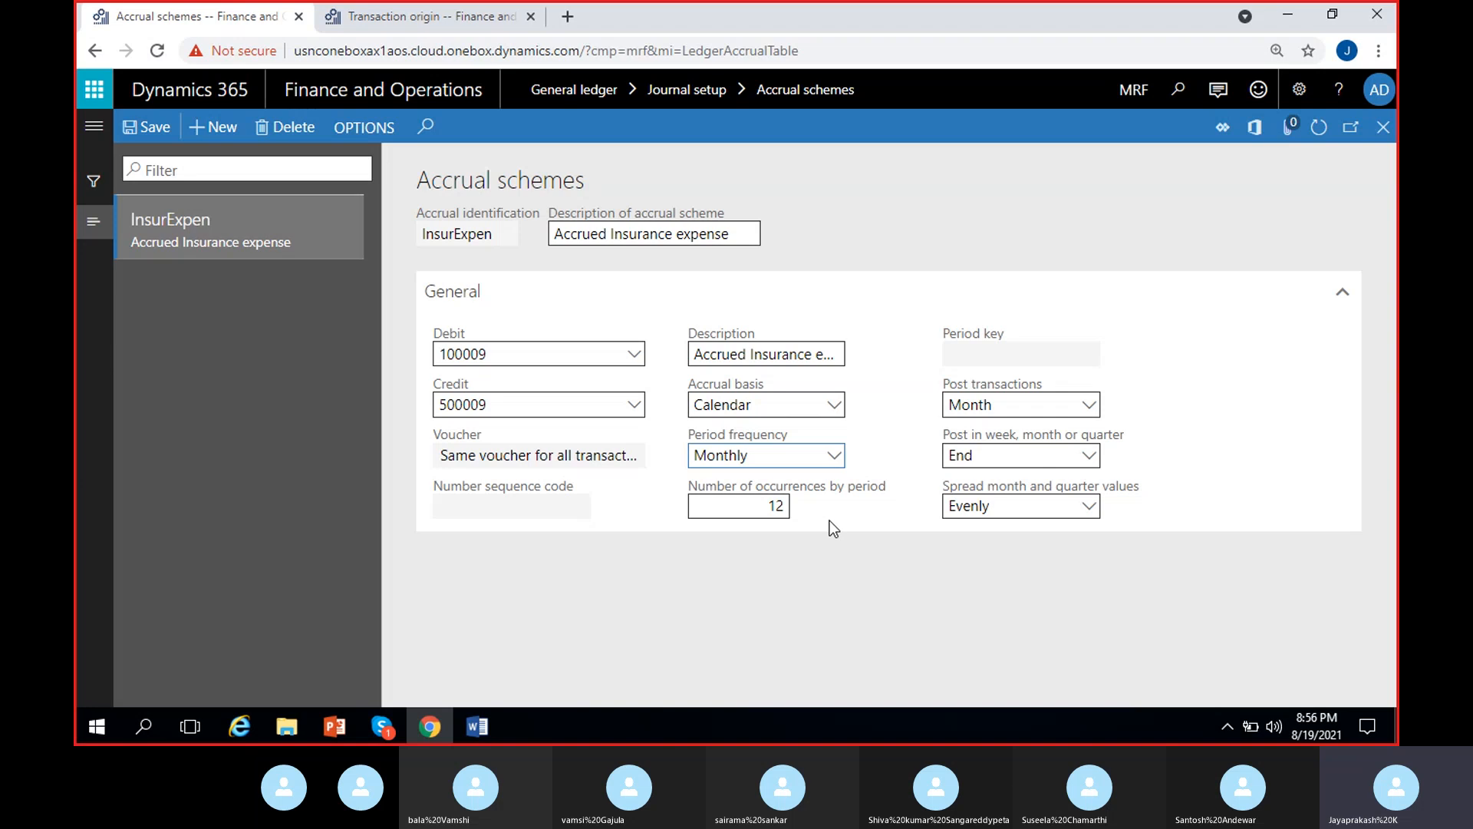
left_click(779, 510)
left_click(1088, 510)
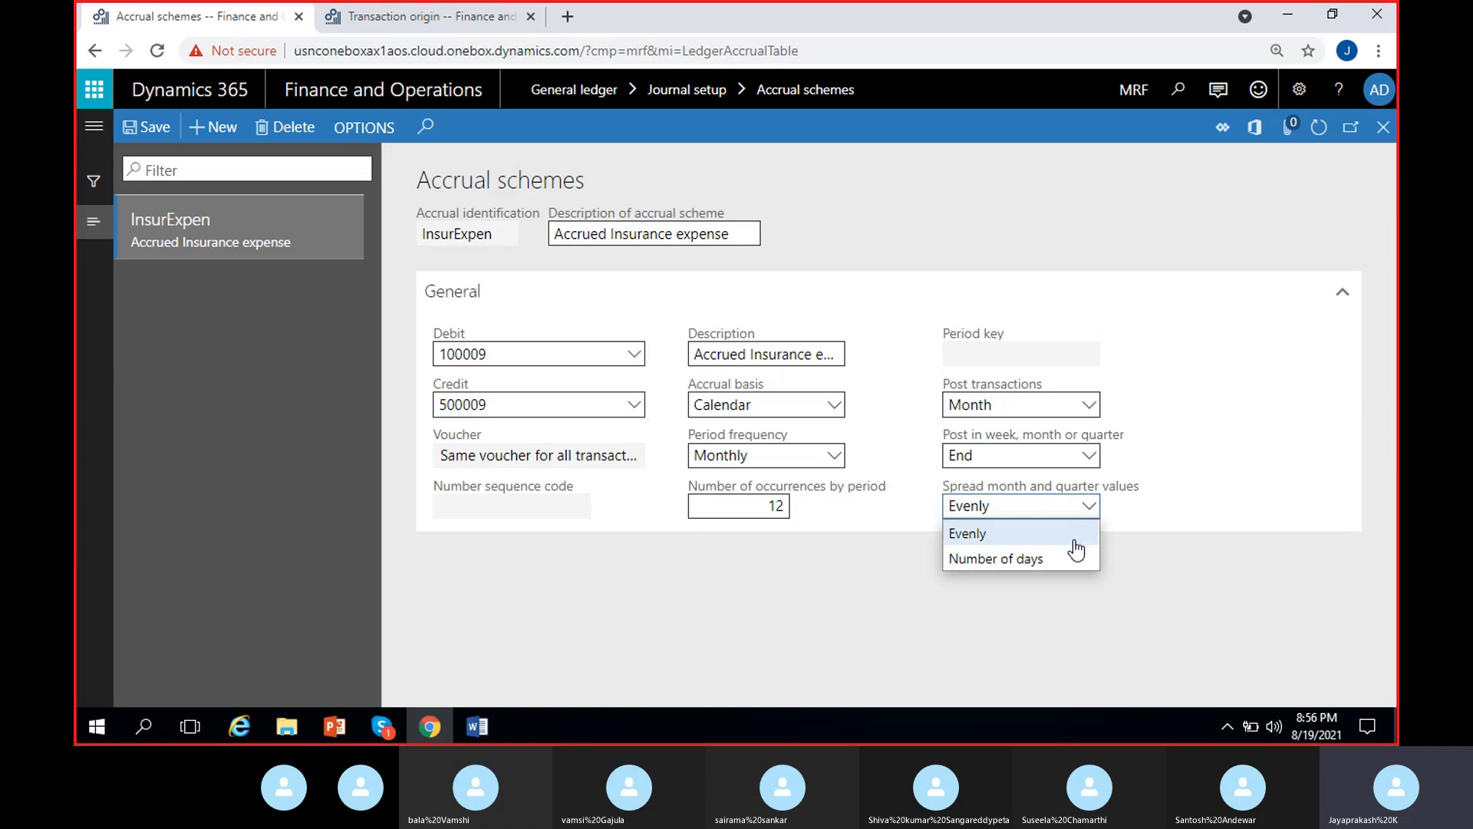
left_click(1067, 537)
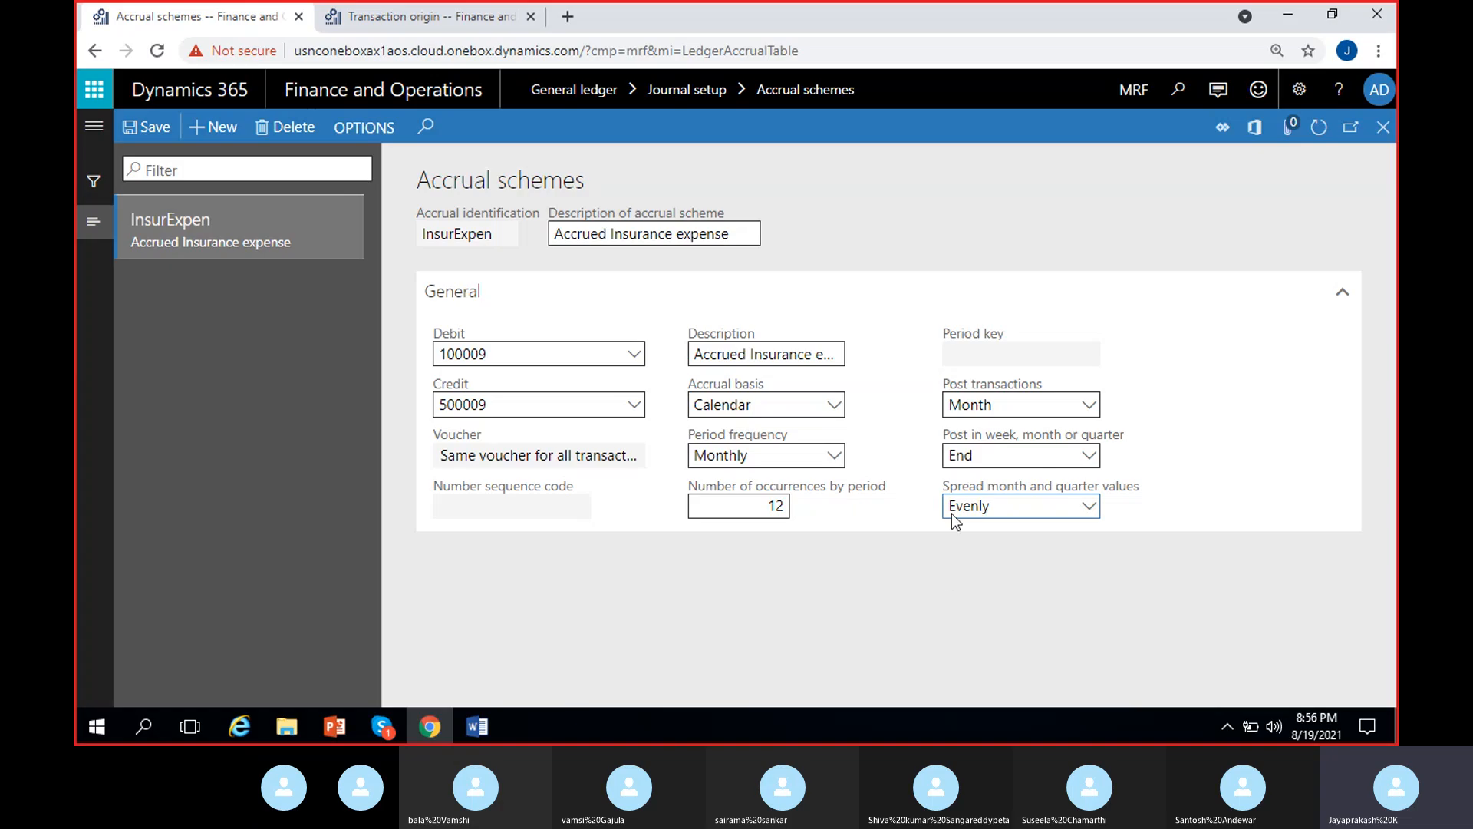
- Compare the 1/31/2021 posting date in Transaction origin with the scheme's options for posting in week, month or quarter
left_click(428, 23)
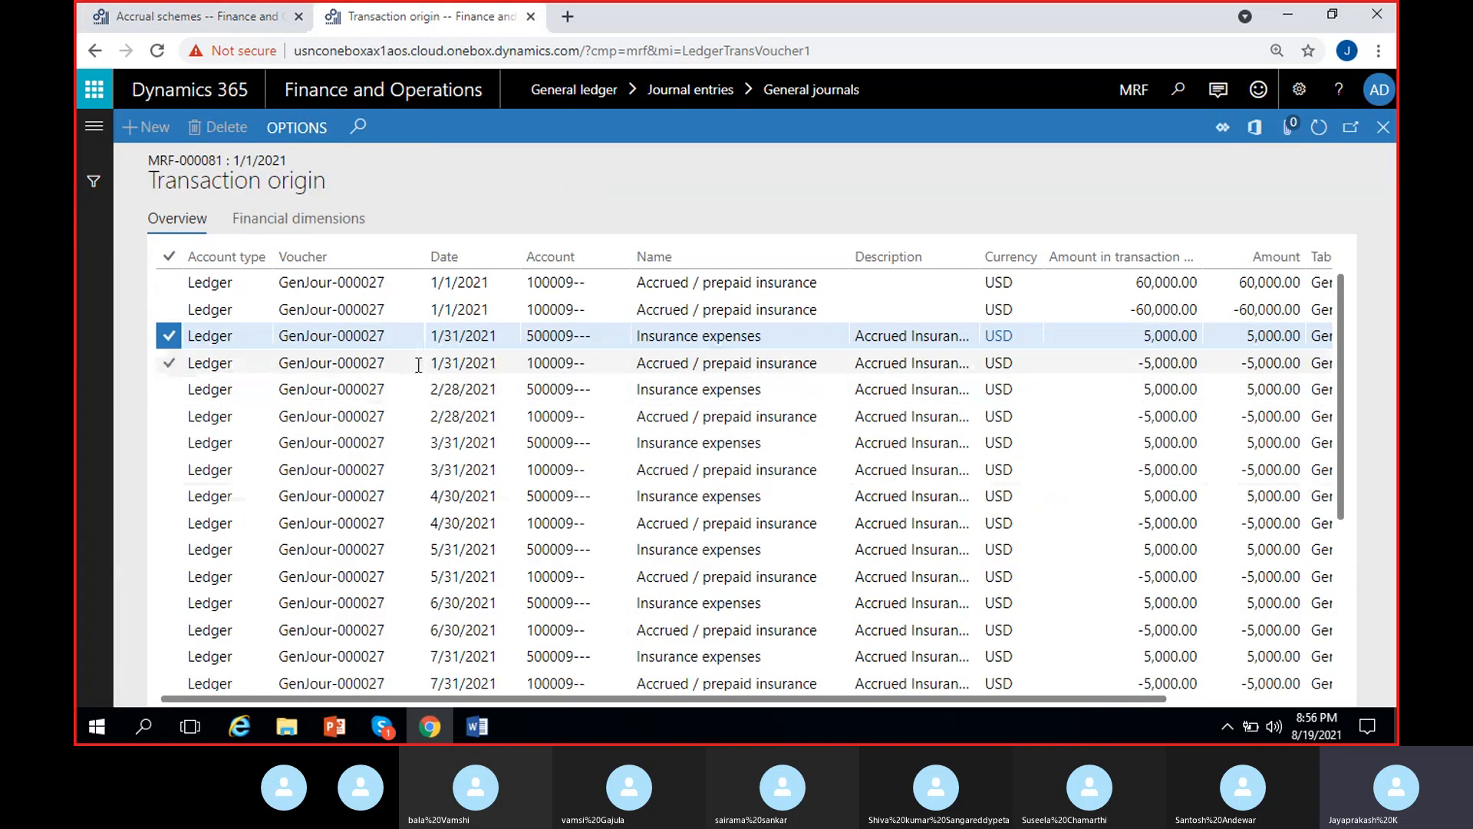
left_click(453, 363)
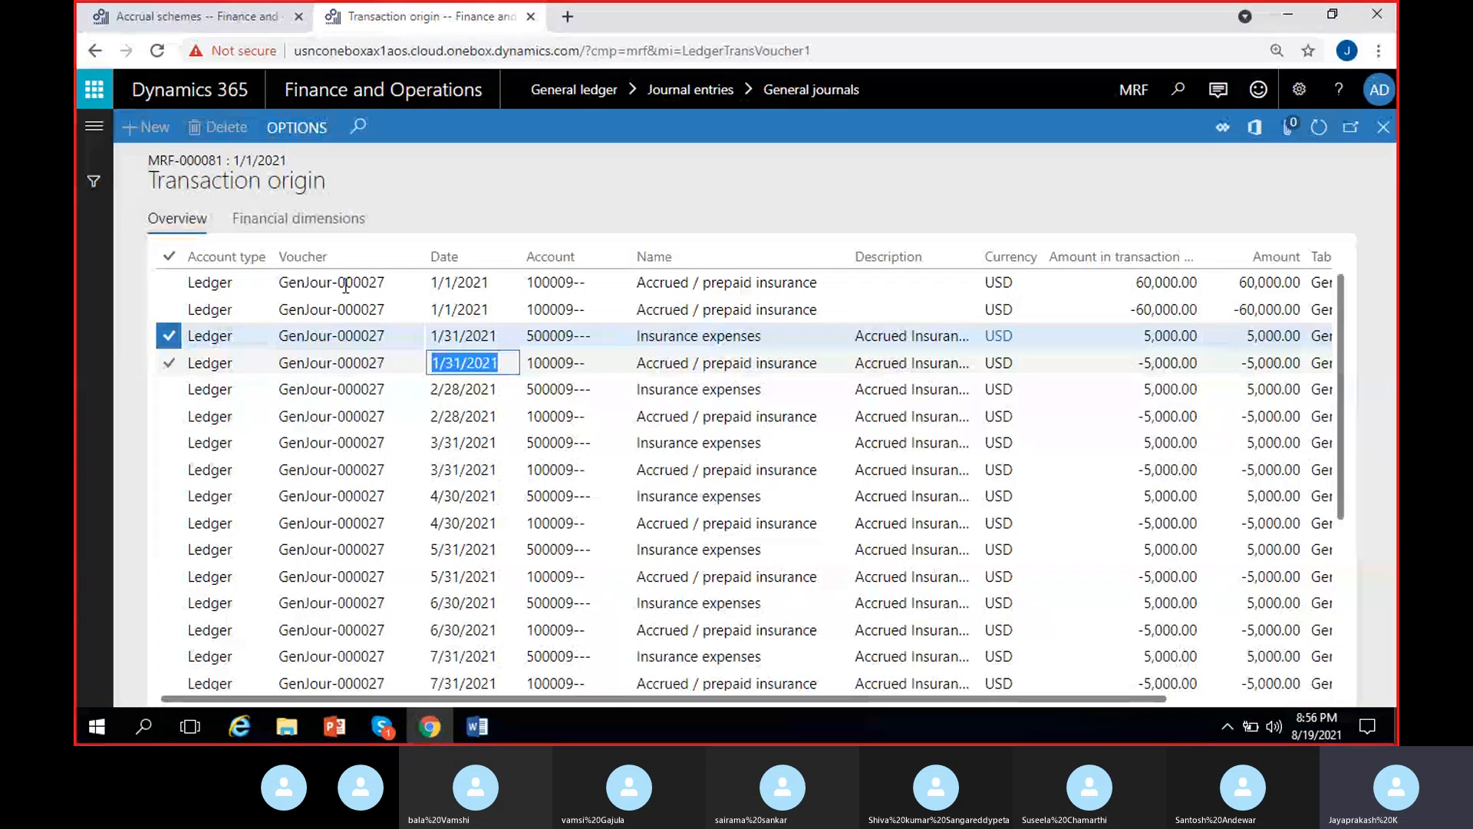
left_click(219, 22)
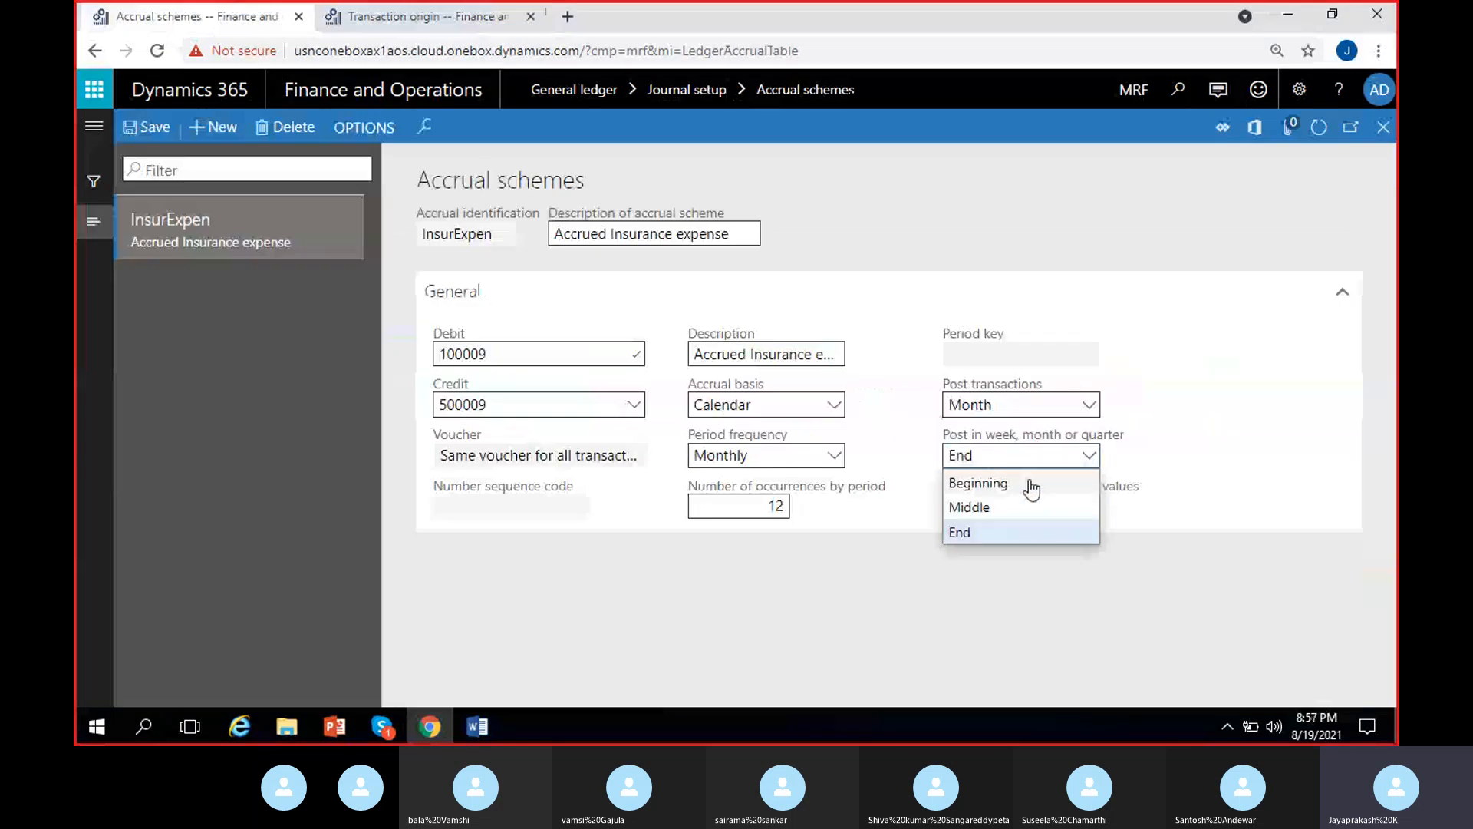
left_click(1124, 459)
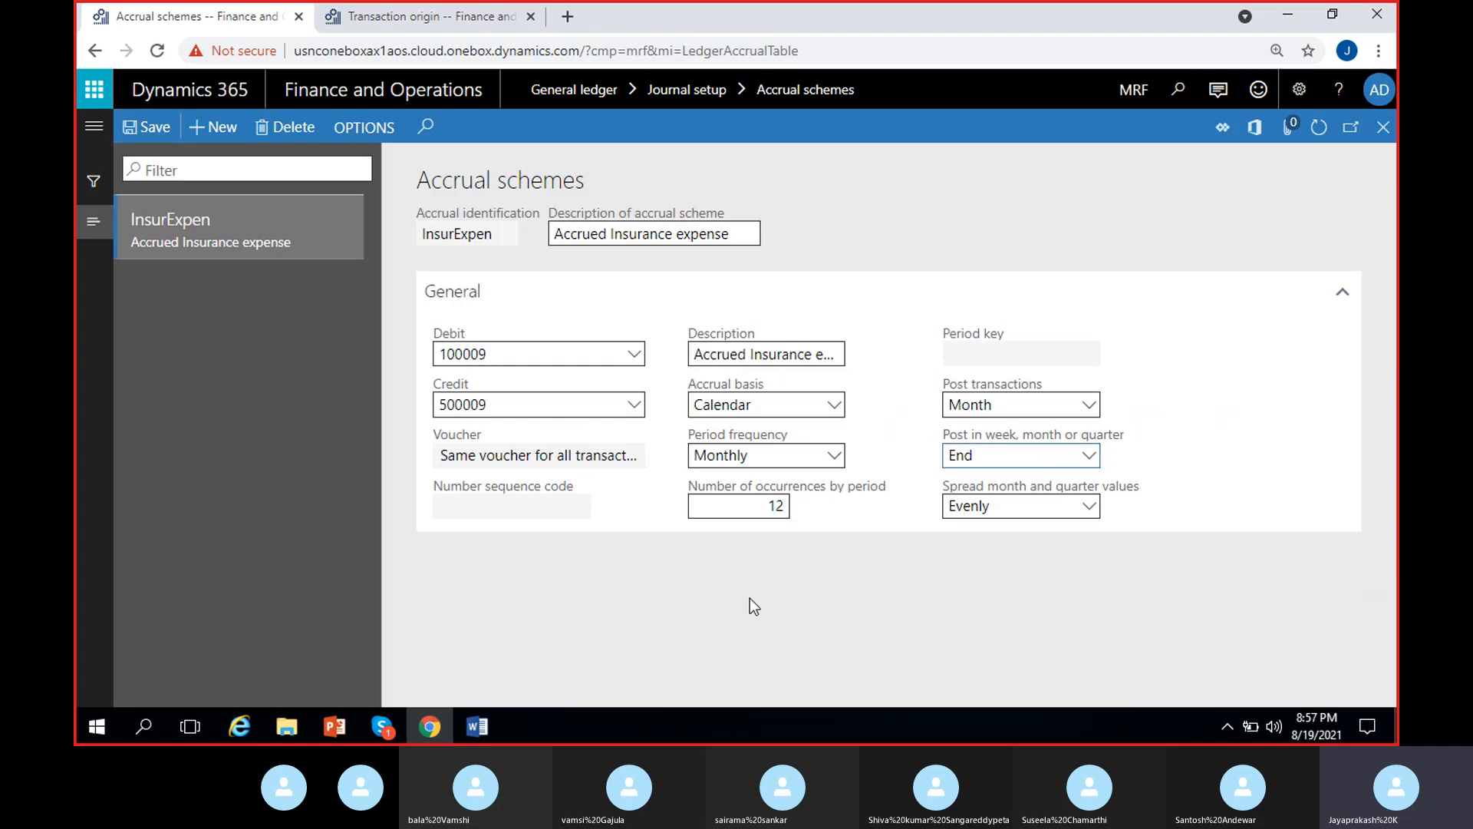
- Go back from Transaction origin to the journal voucher and inspect the line's account and offset account
left_click(412, 23)
left_click(1383, 127)
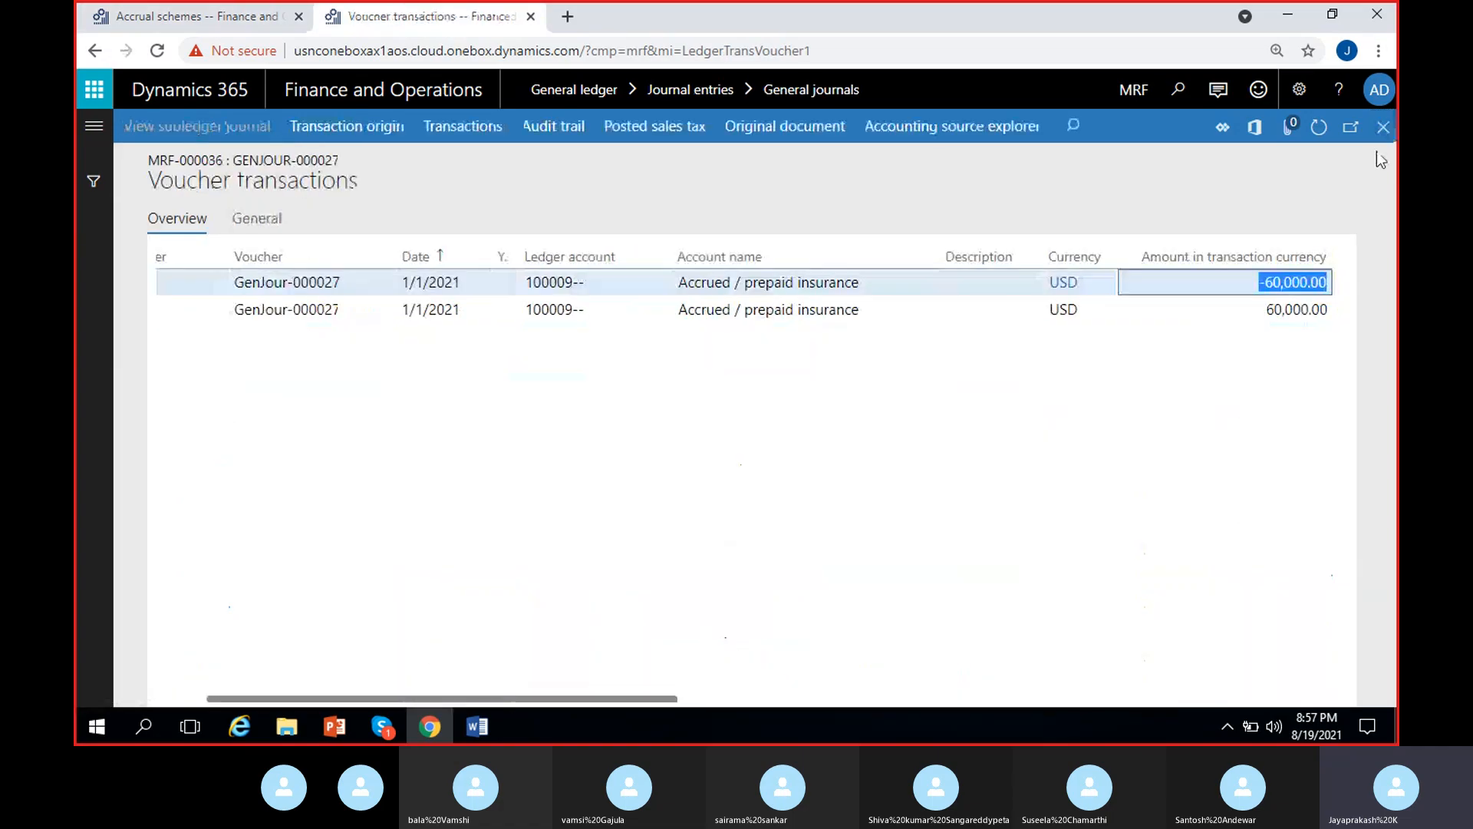
left_click(1383, 136)
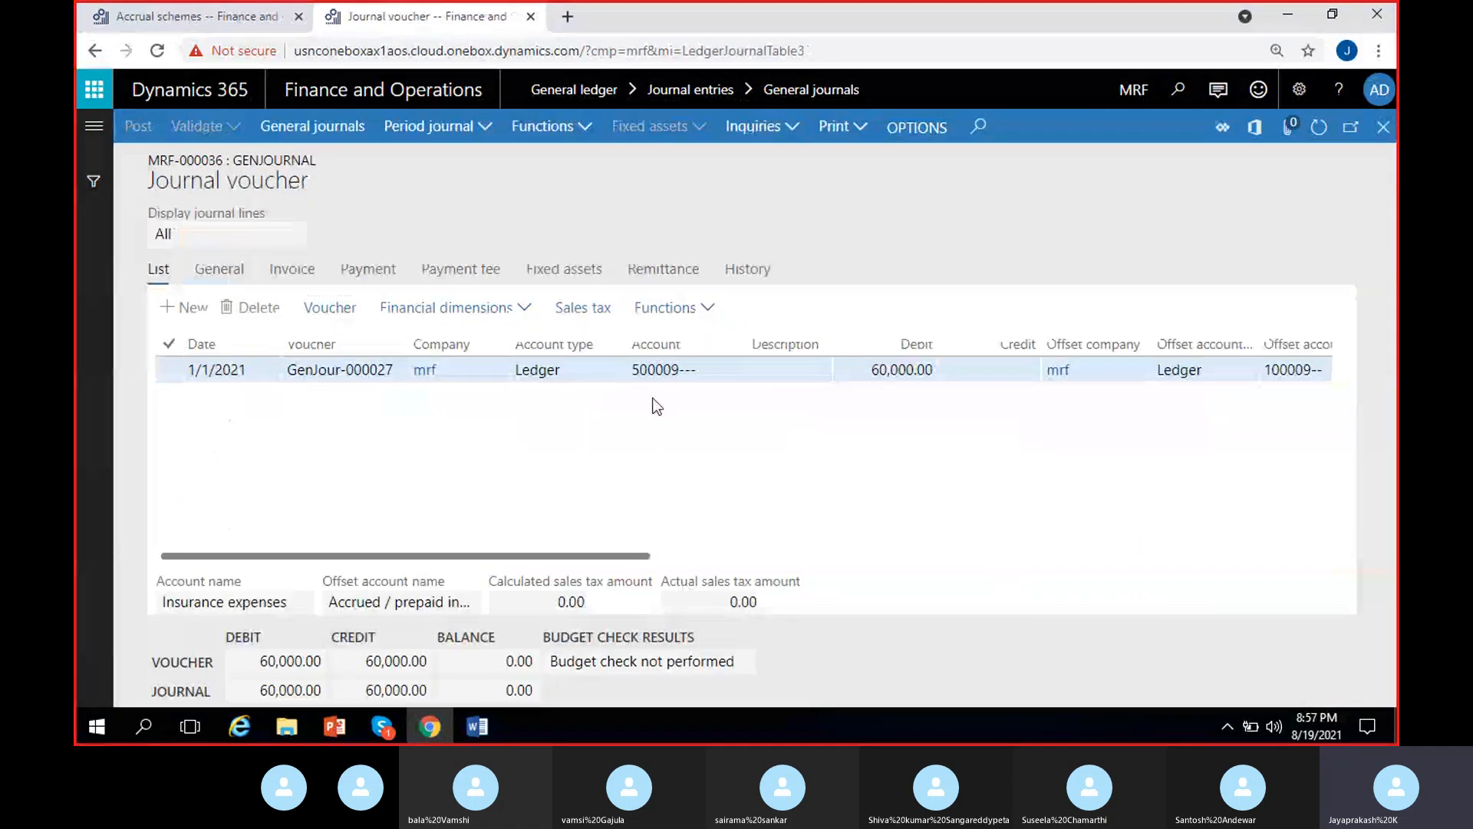
left_click_drag(699, 371, 587, 373)
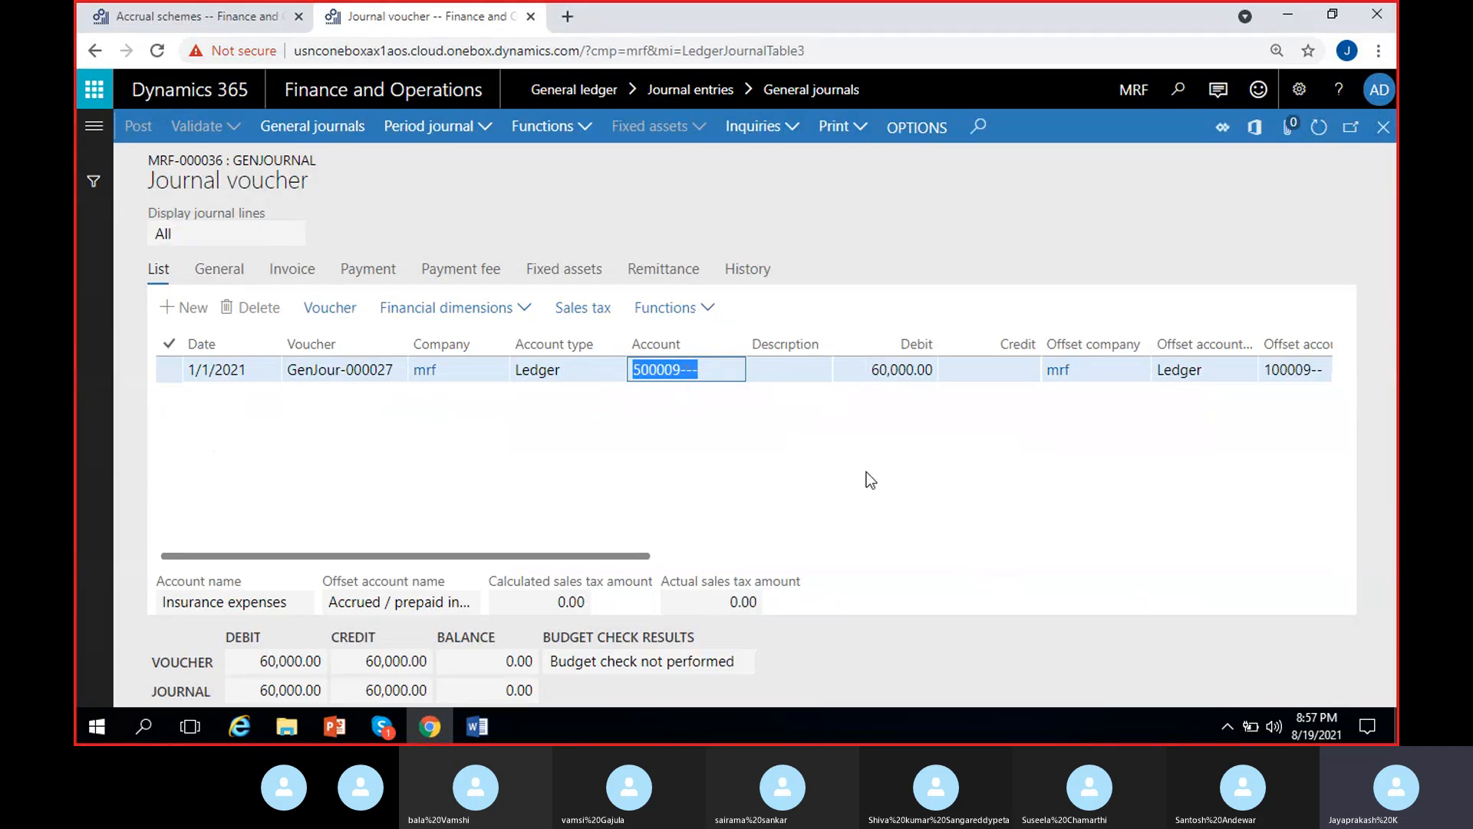
scroll(1048, 460, "right", 2)
left_click_drag(1122, 369, 1199, 369)
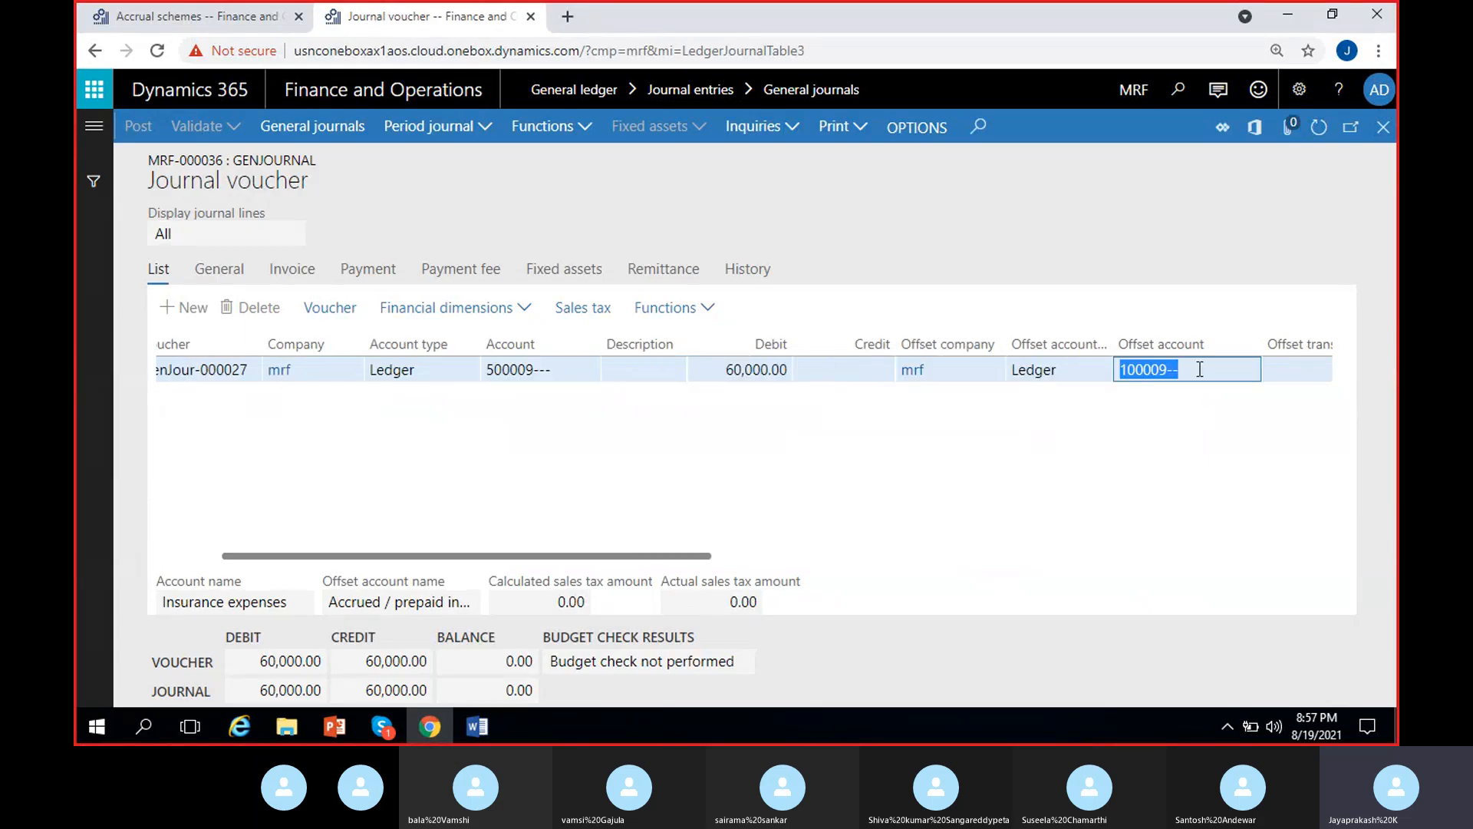
left_click(1188, 435)
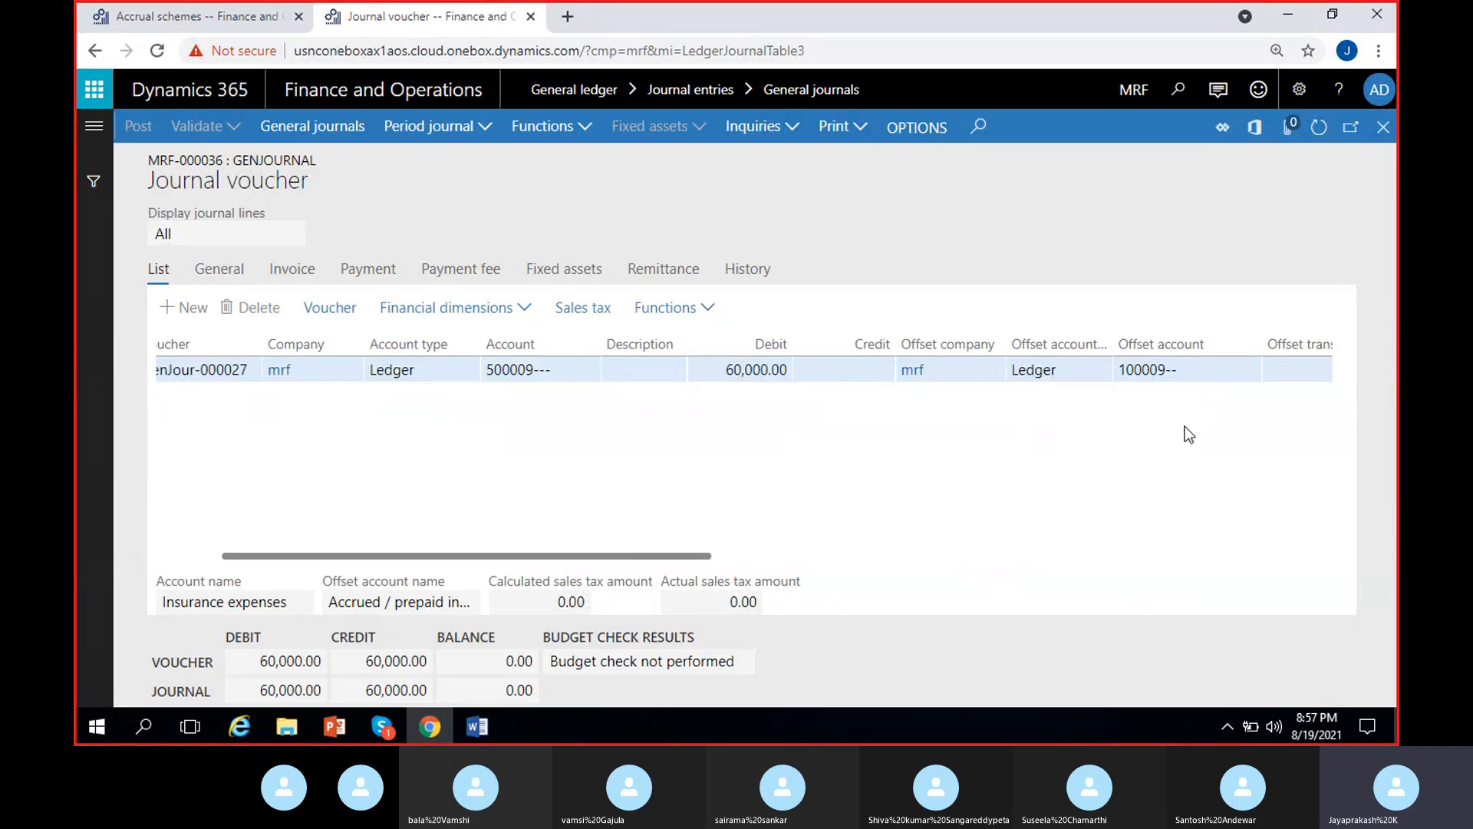
- Look up the main account behind the scheme's debit, then locate the Ledger accruals function for the journal voucher line
left_click(234, 18)
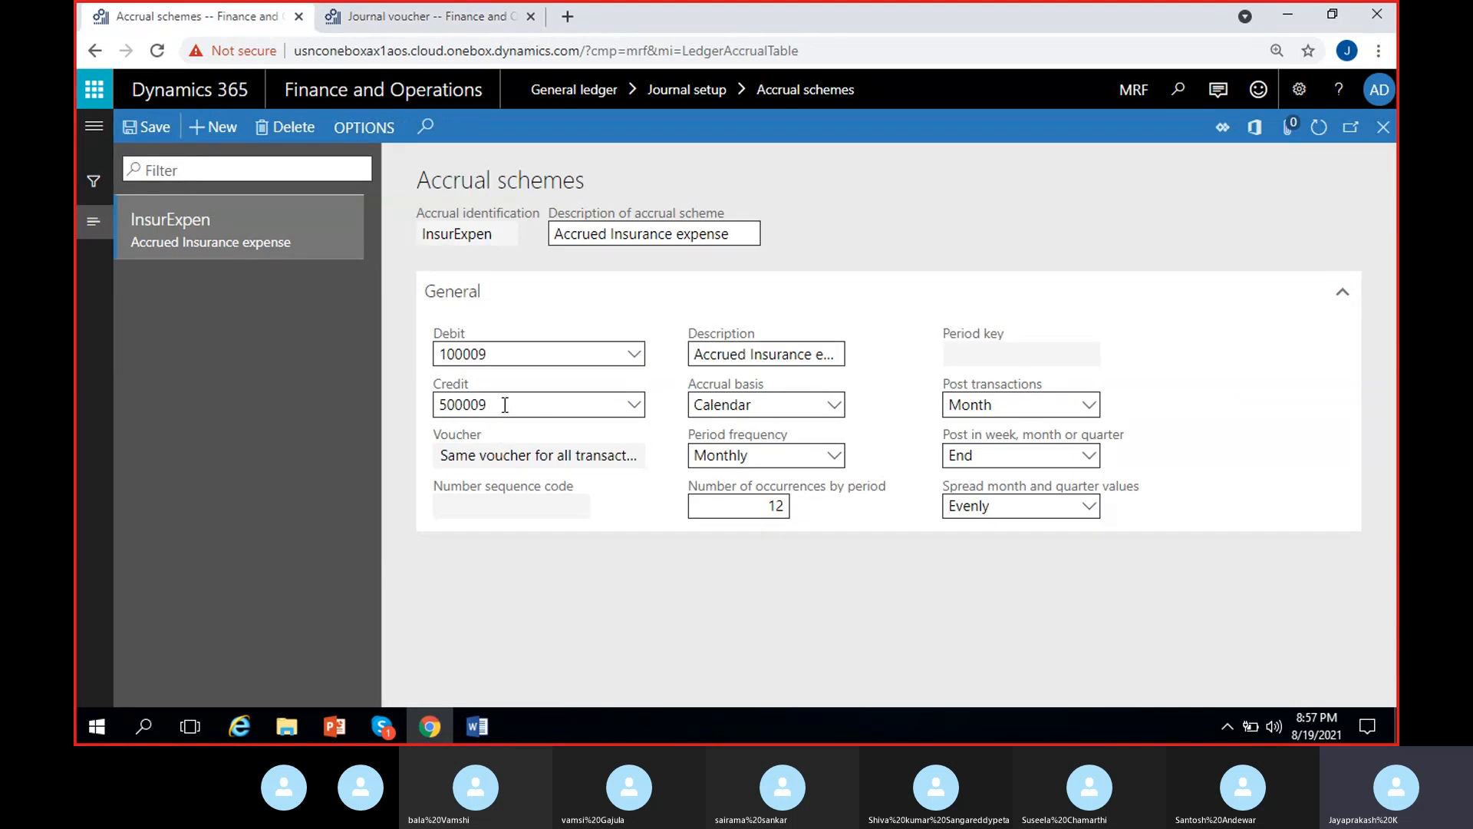
mouse_move(486, 351)
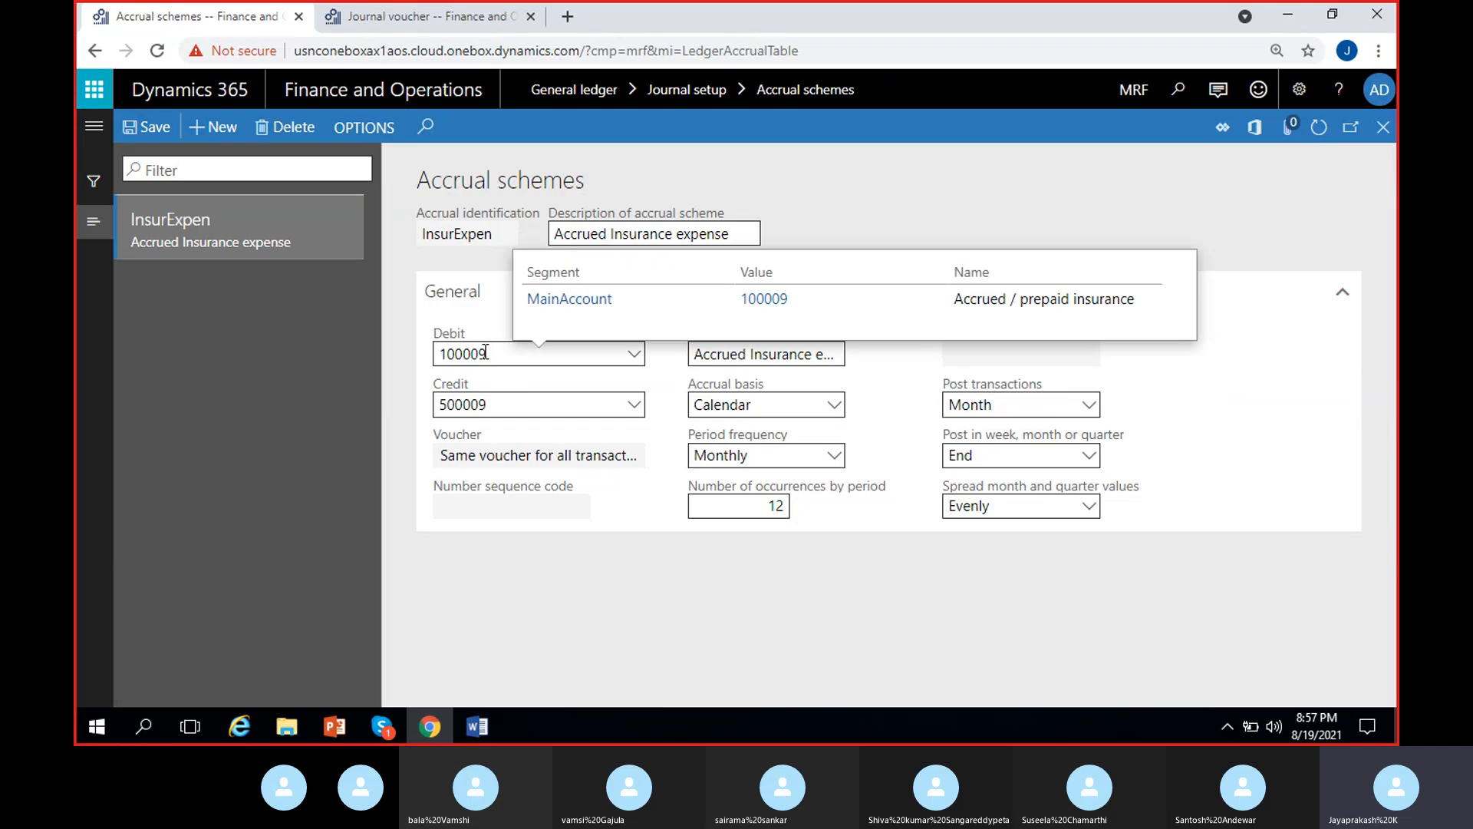
left_click(394, 17)
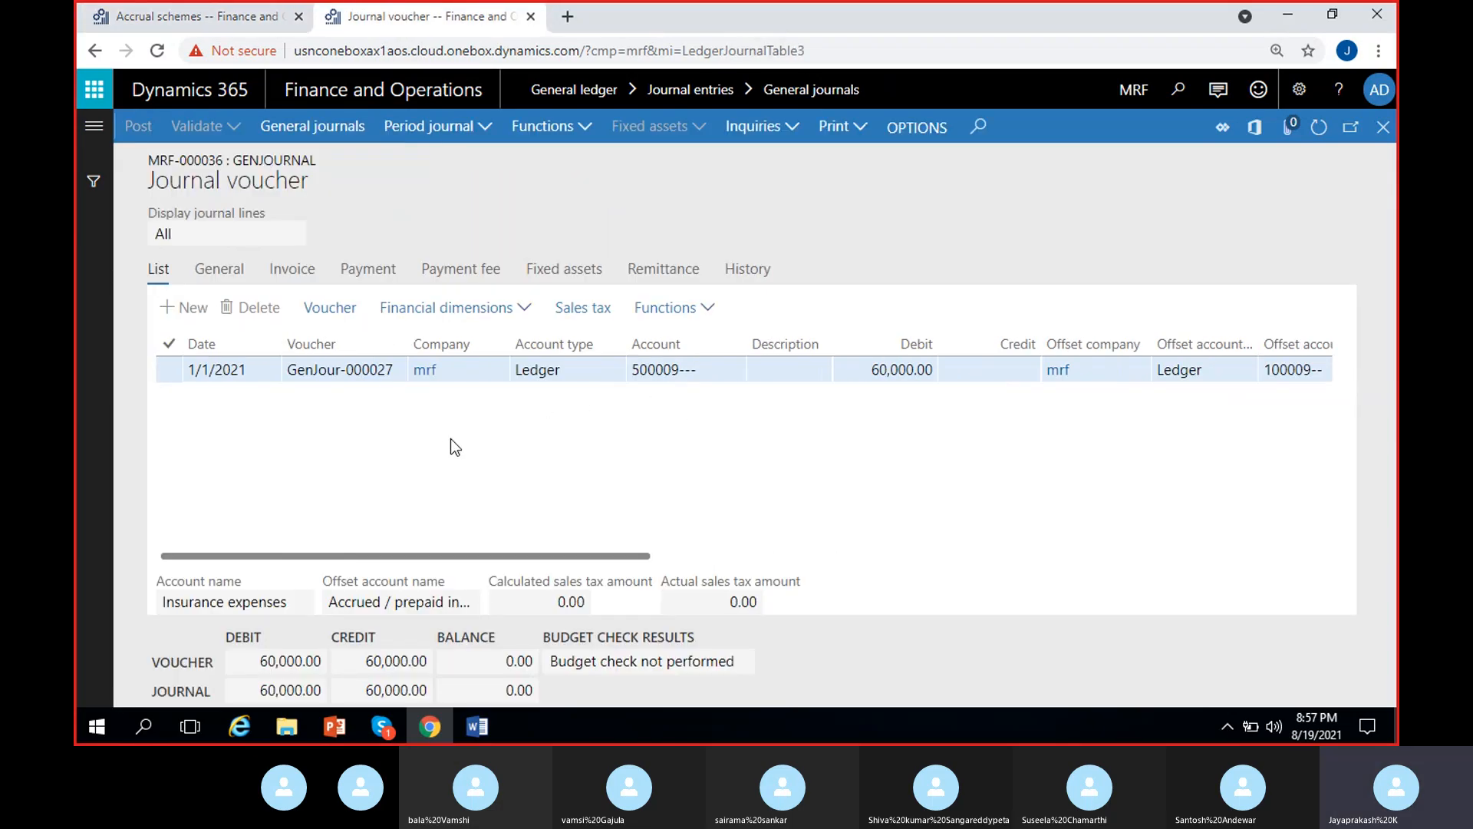
left_click(702, 307)
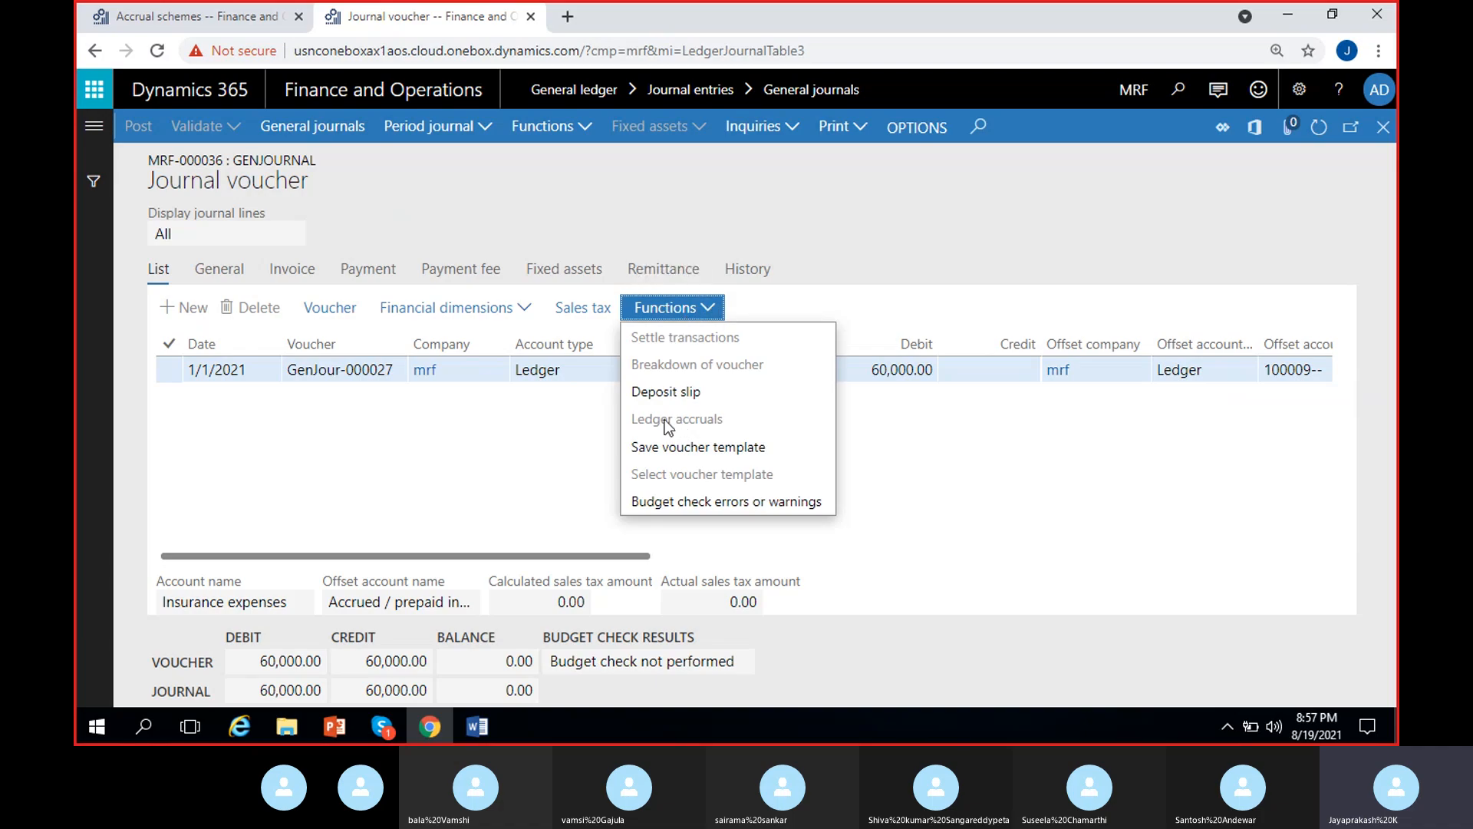
left_click(877, 422)
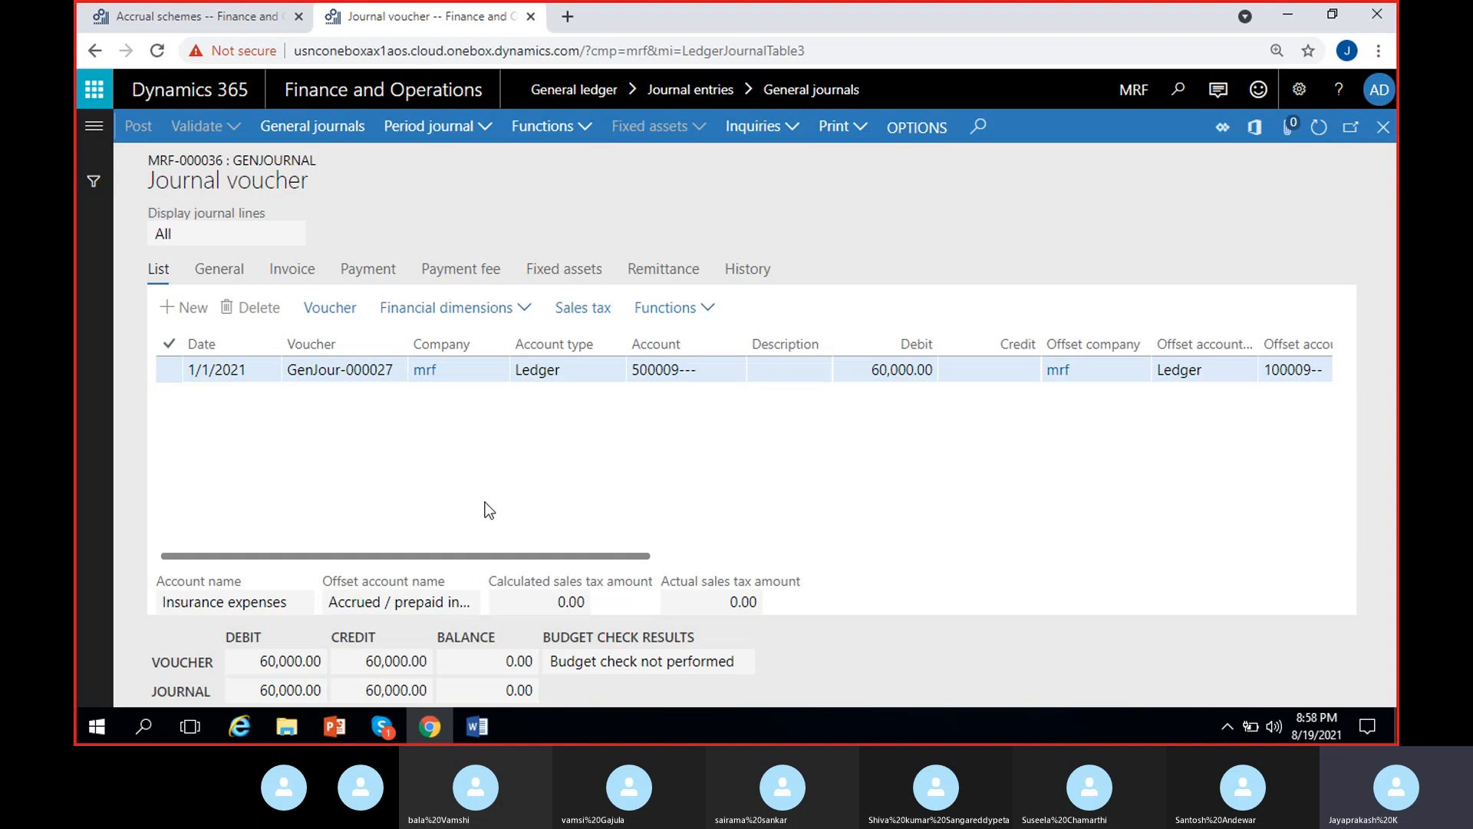
- Inspect the voucher transactions of the journal line and open their transaction origin
left_click(321, 313)
scroll(756, 443, "right", 5)
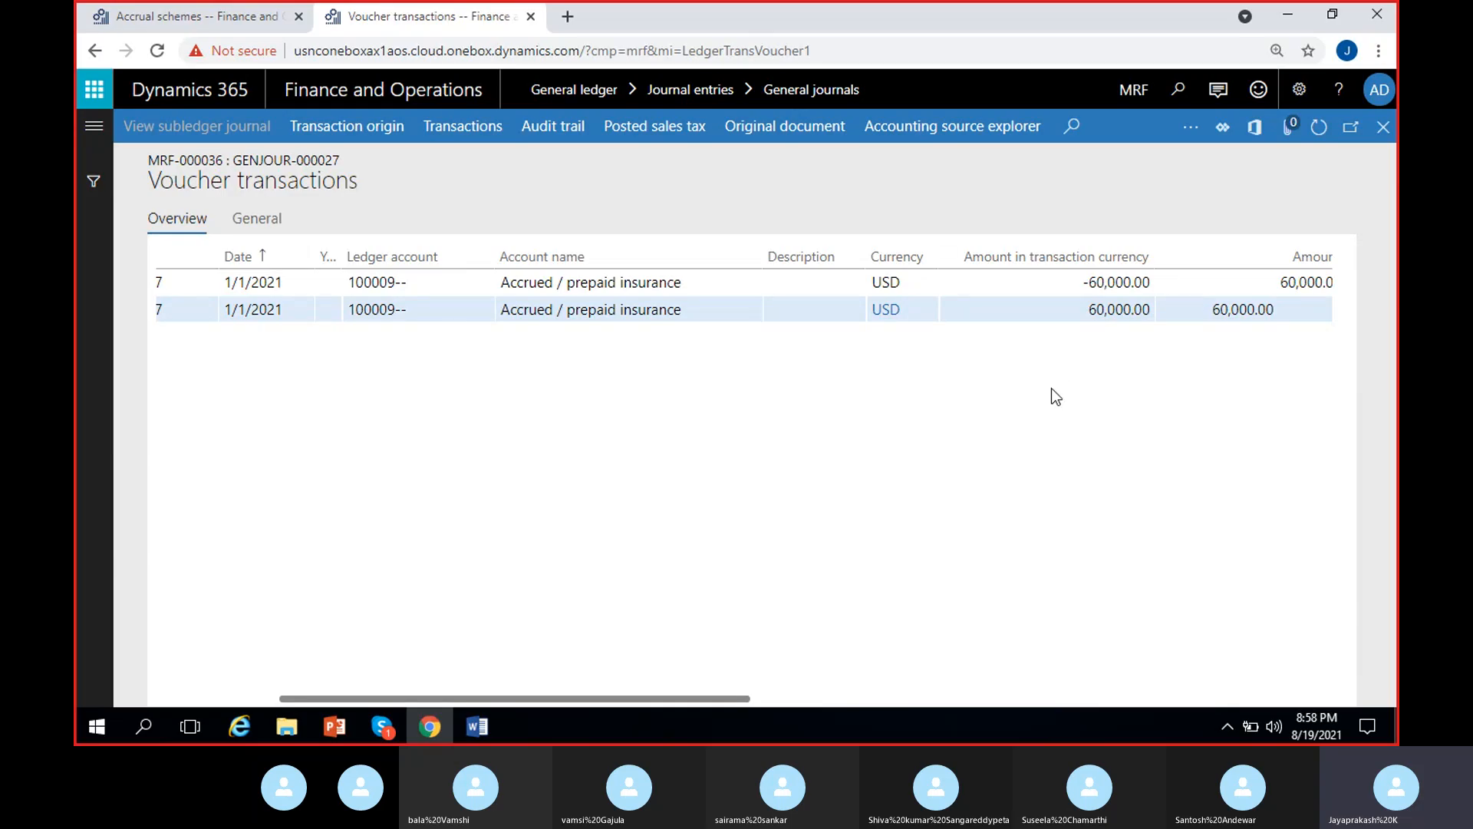
scroll(757, 542, "left", 5)
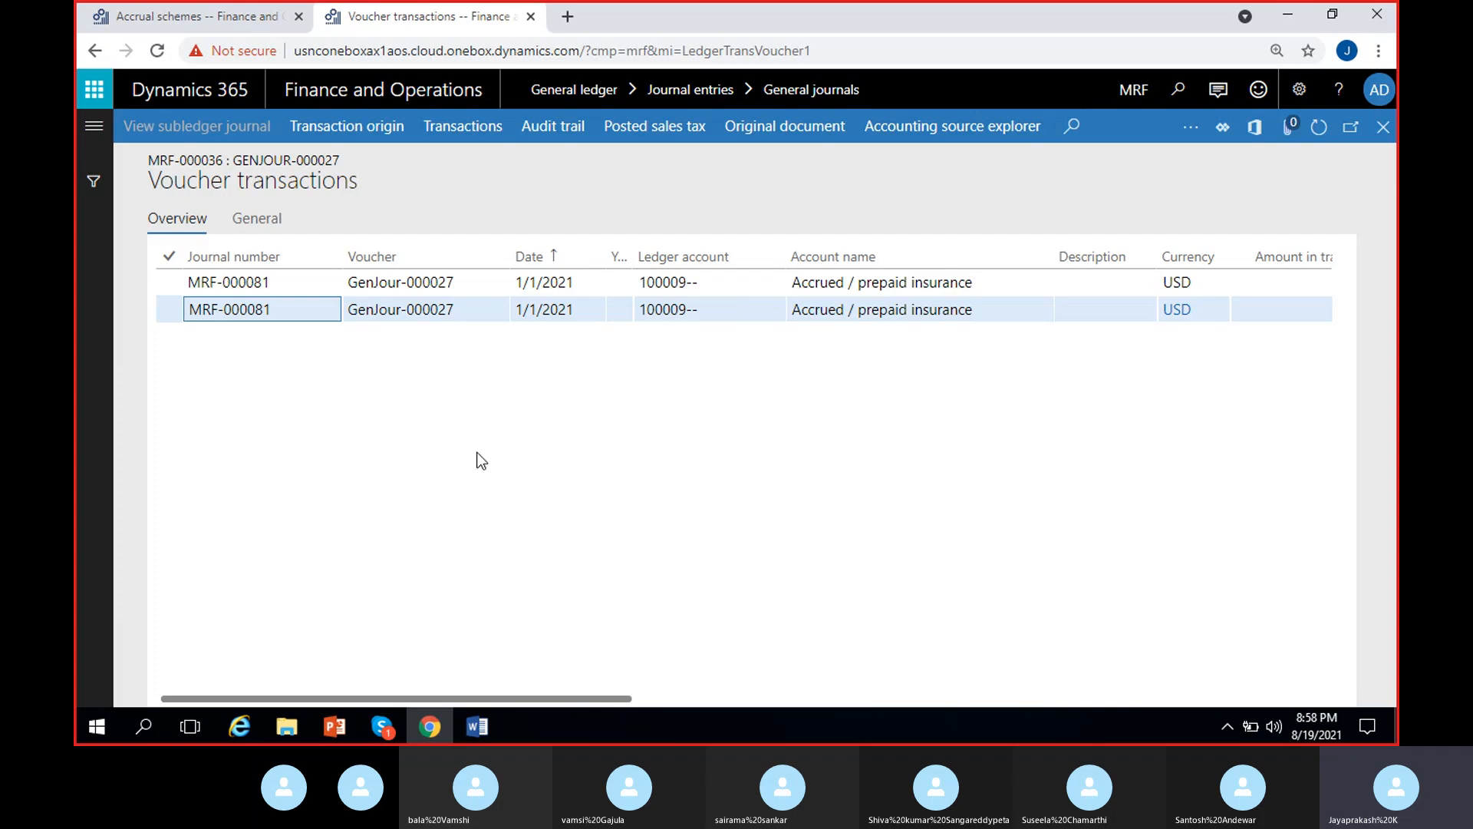
left_click(380, 129)
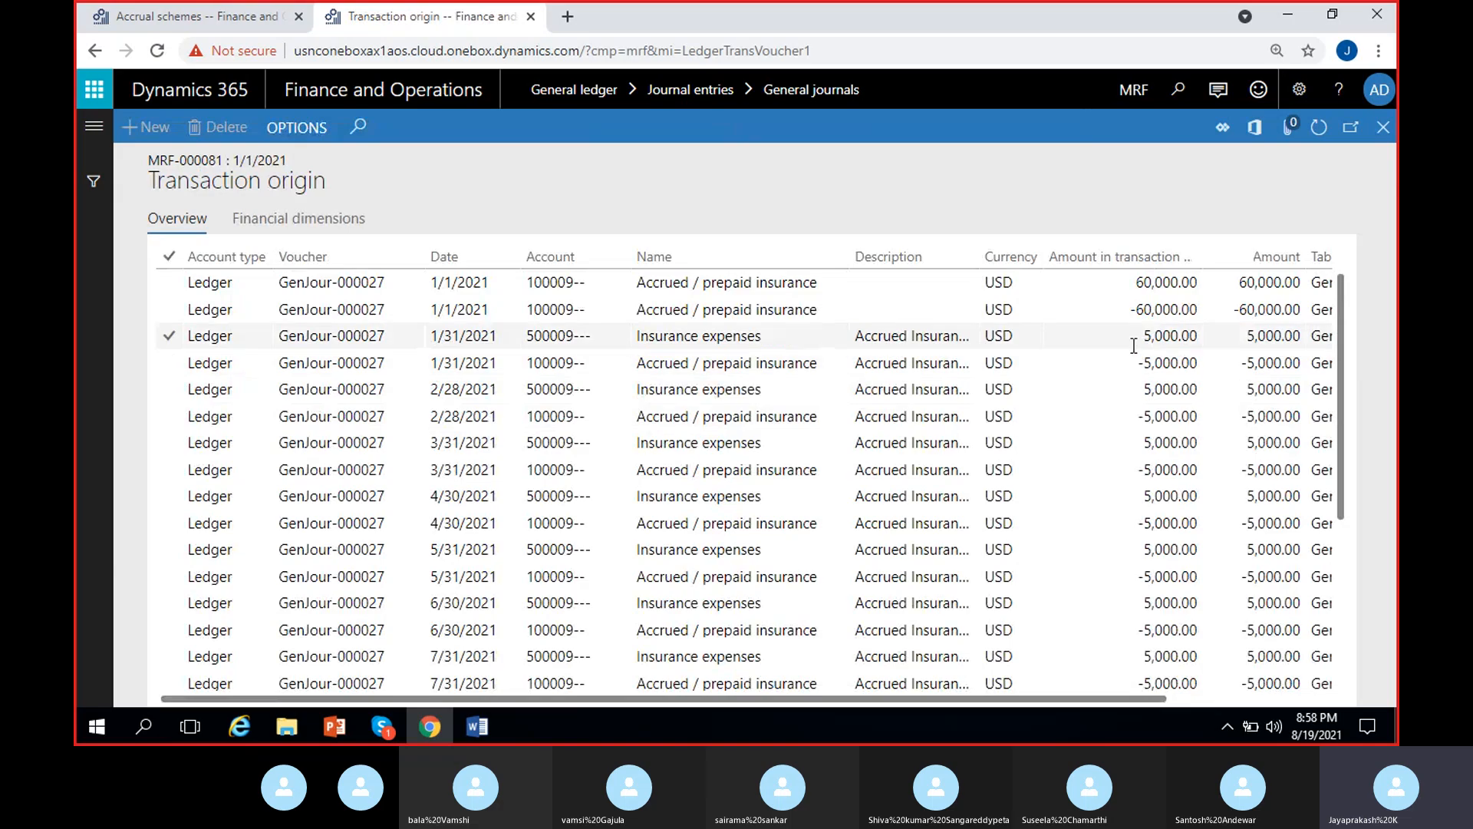
- Widen the Description column and review the monthly accrual entries through 12/31/2021, including their amounts and table names
left_click_drag(981, 256, 1052, 256)
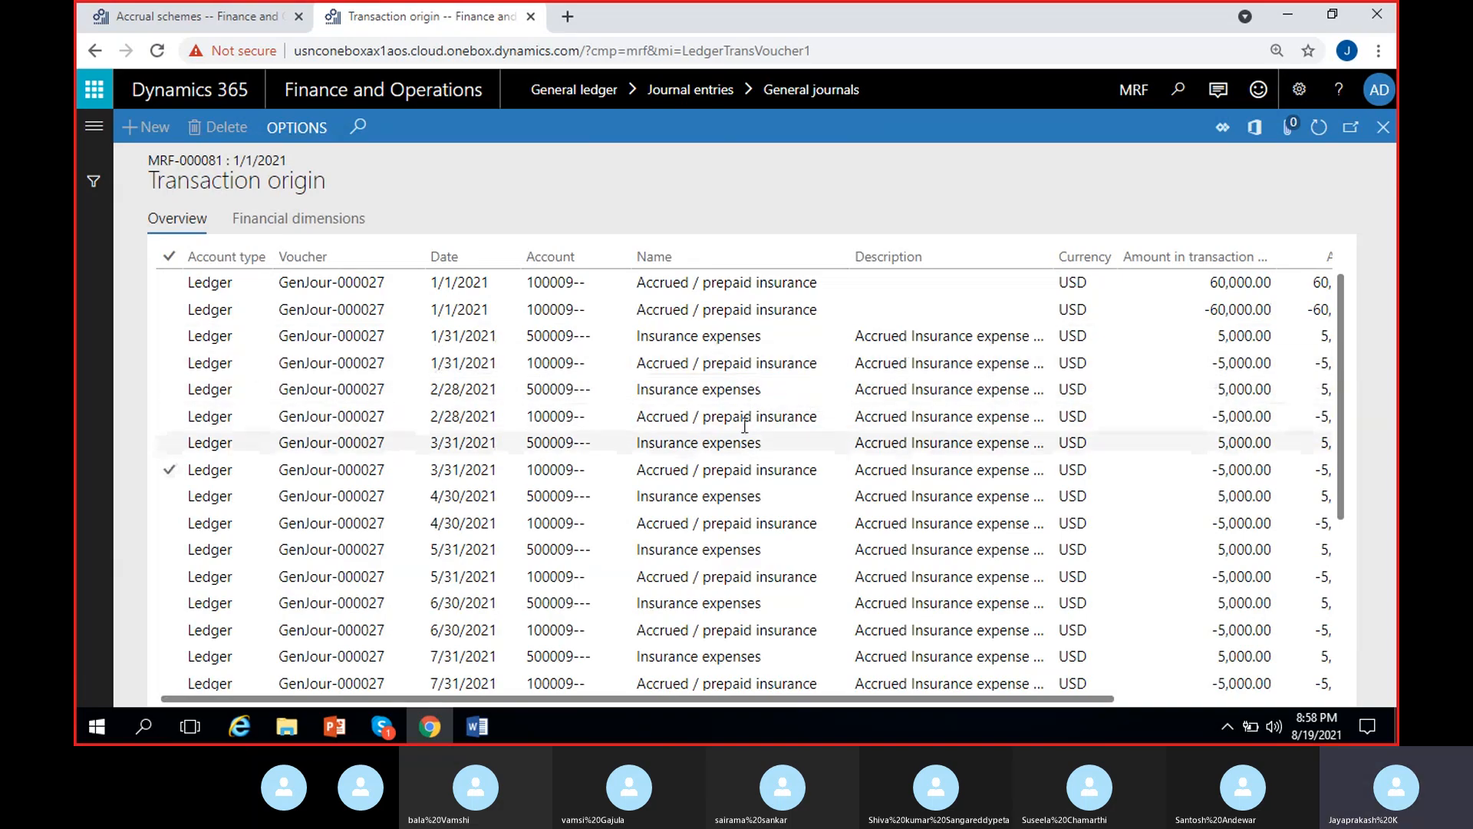
scroll(819, 603, "down", 2)
scroll(819, 602, "up", 2)
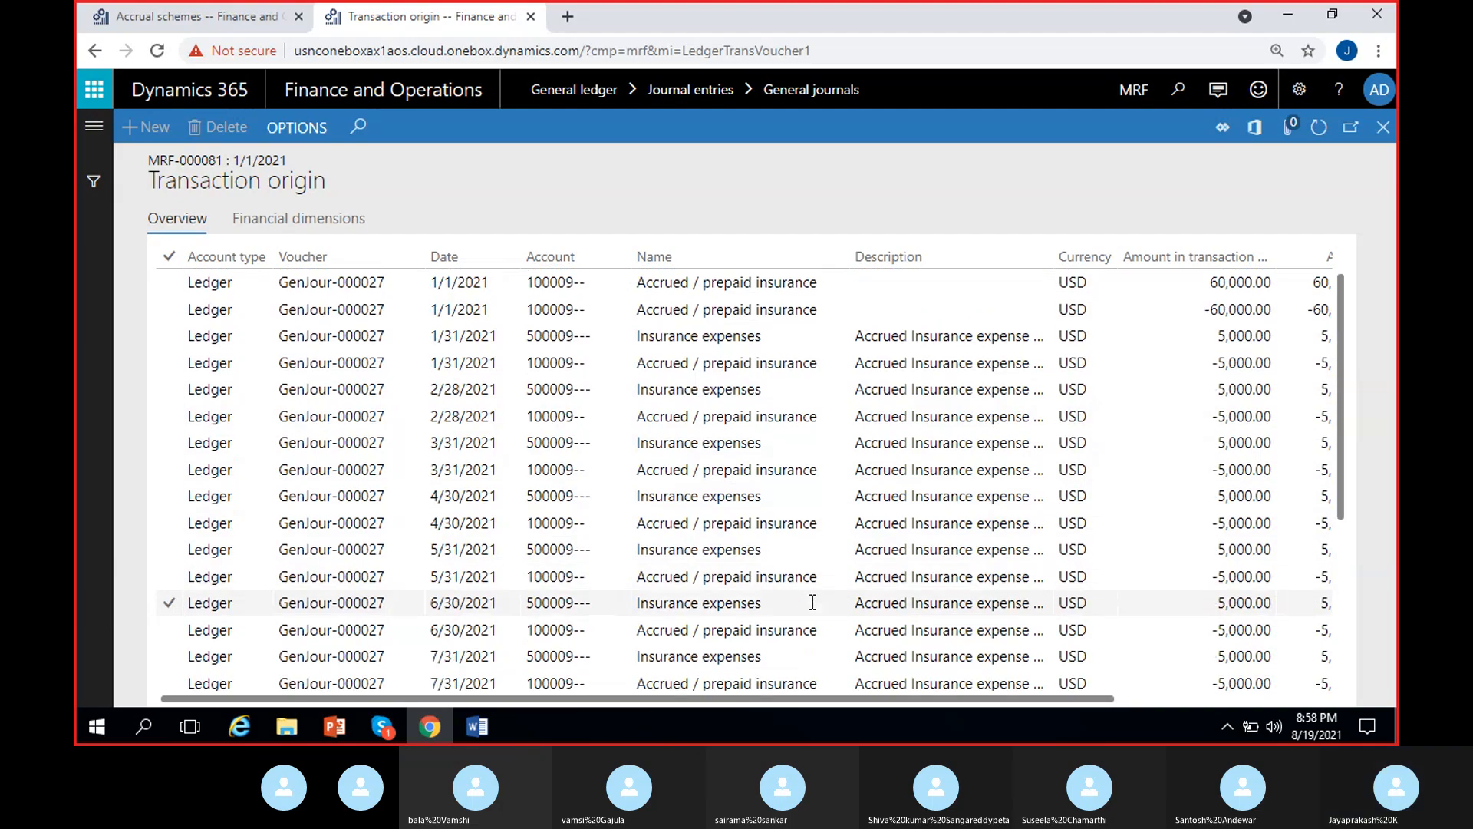
scroll(764, 568, "down", 4)
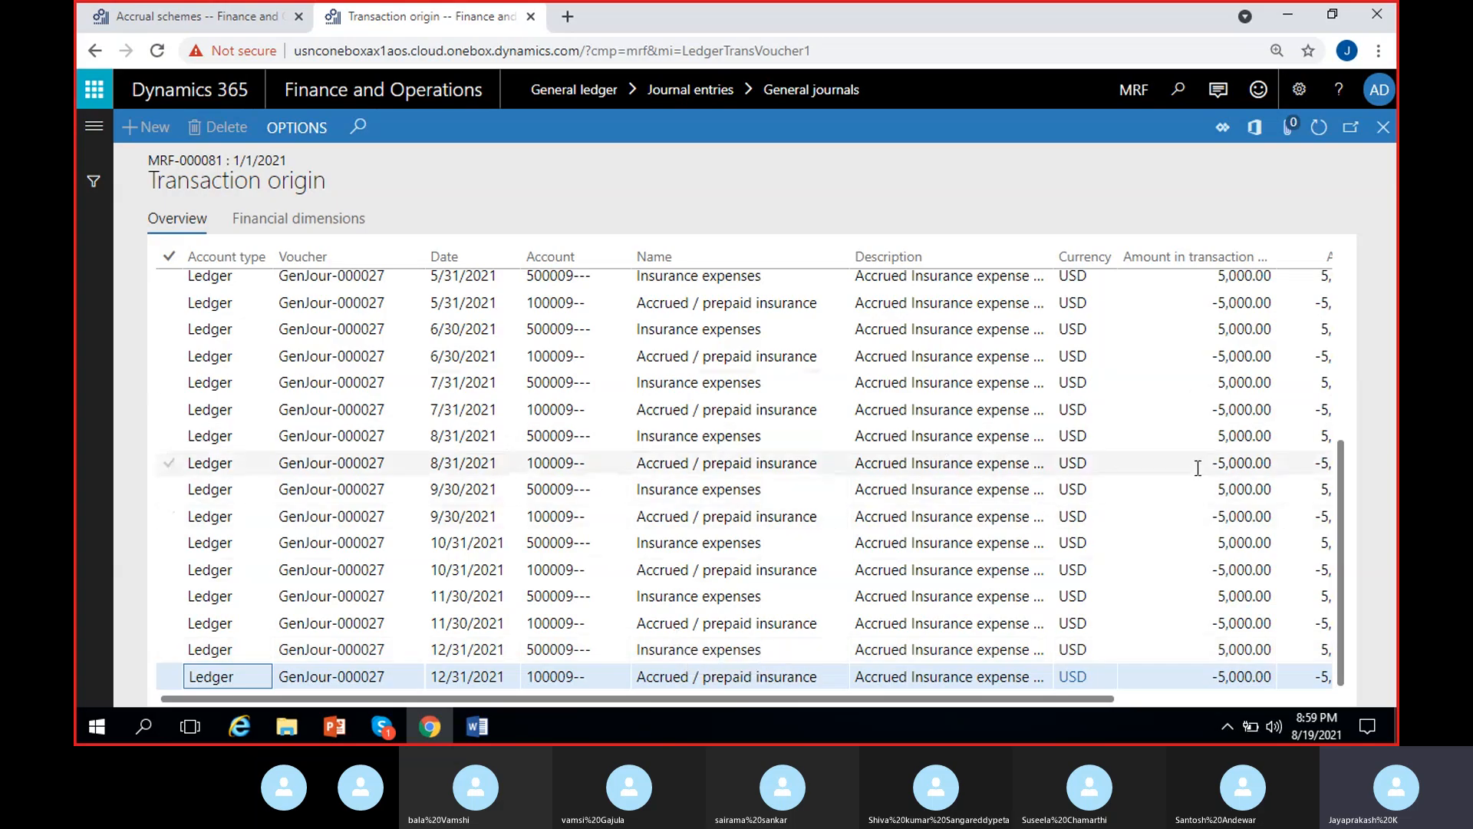
left_click(741, 701)
left_click_drag(741, 702, 963, 702)
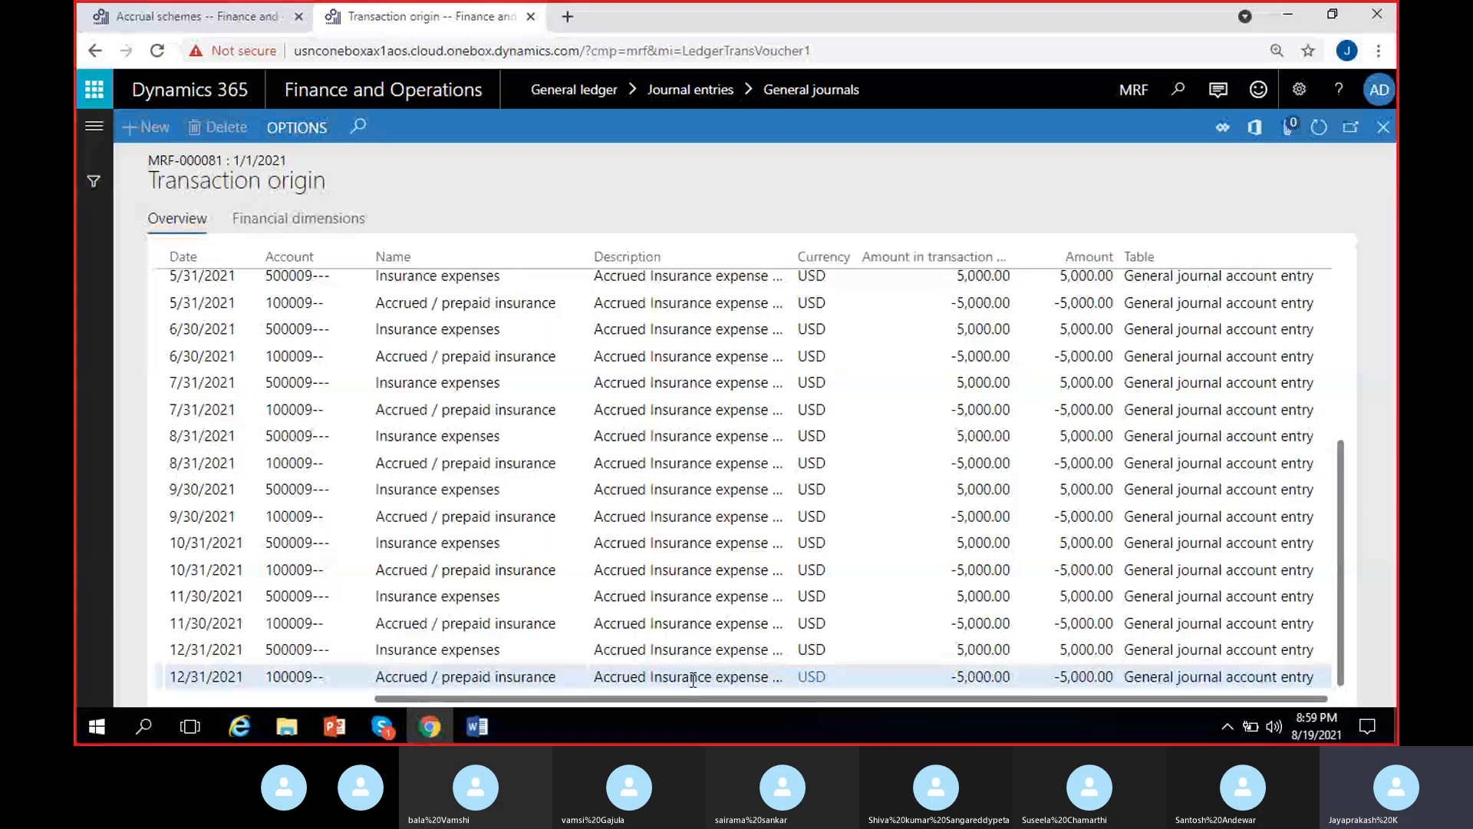
left_click_drag(699, 701, 402, 700)
left_click(322, 569)
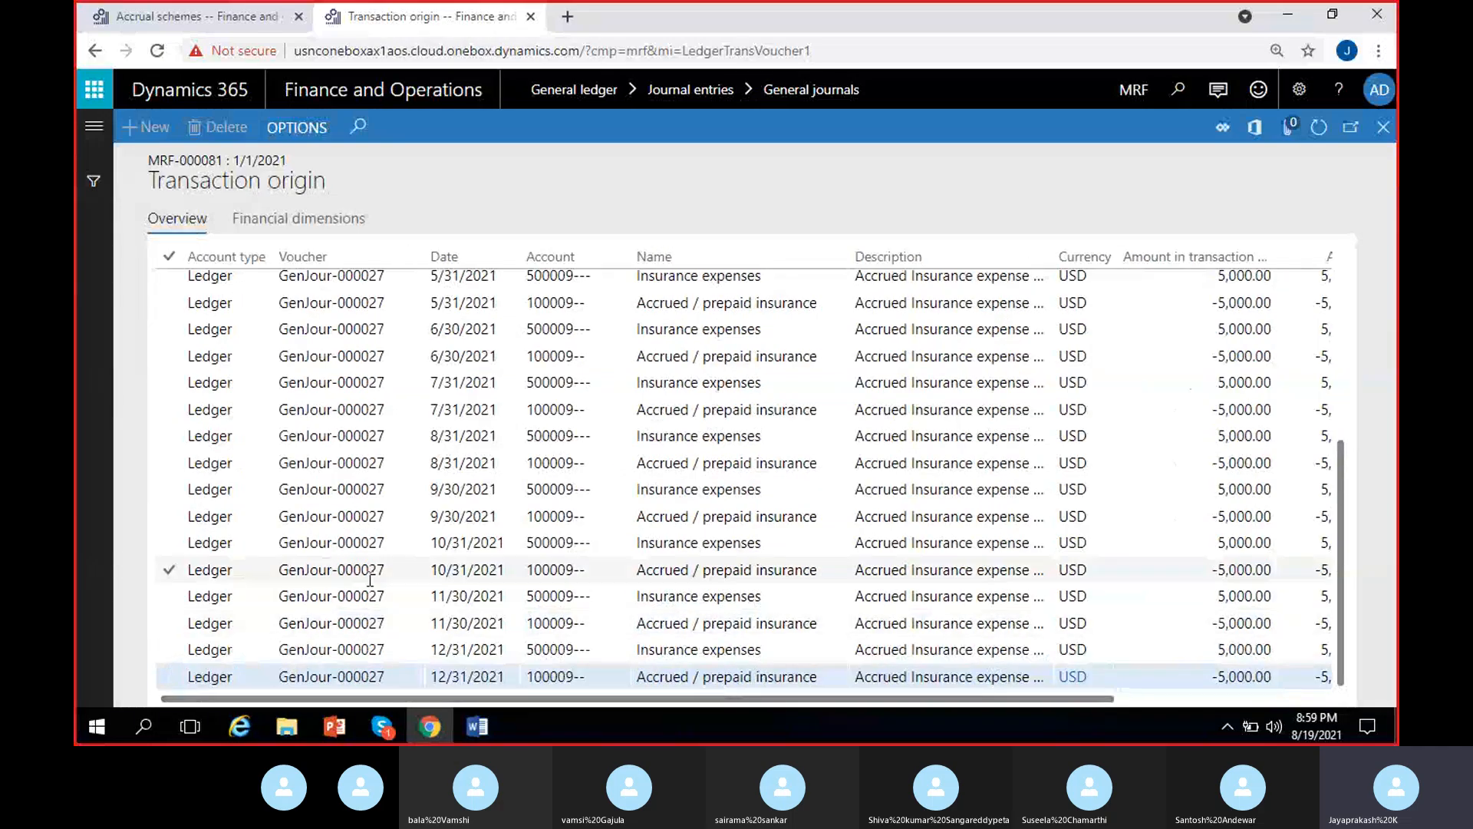
left_click(441, 463)
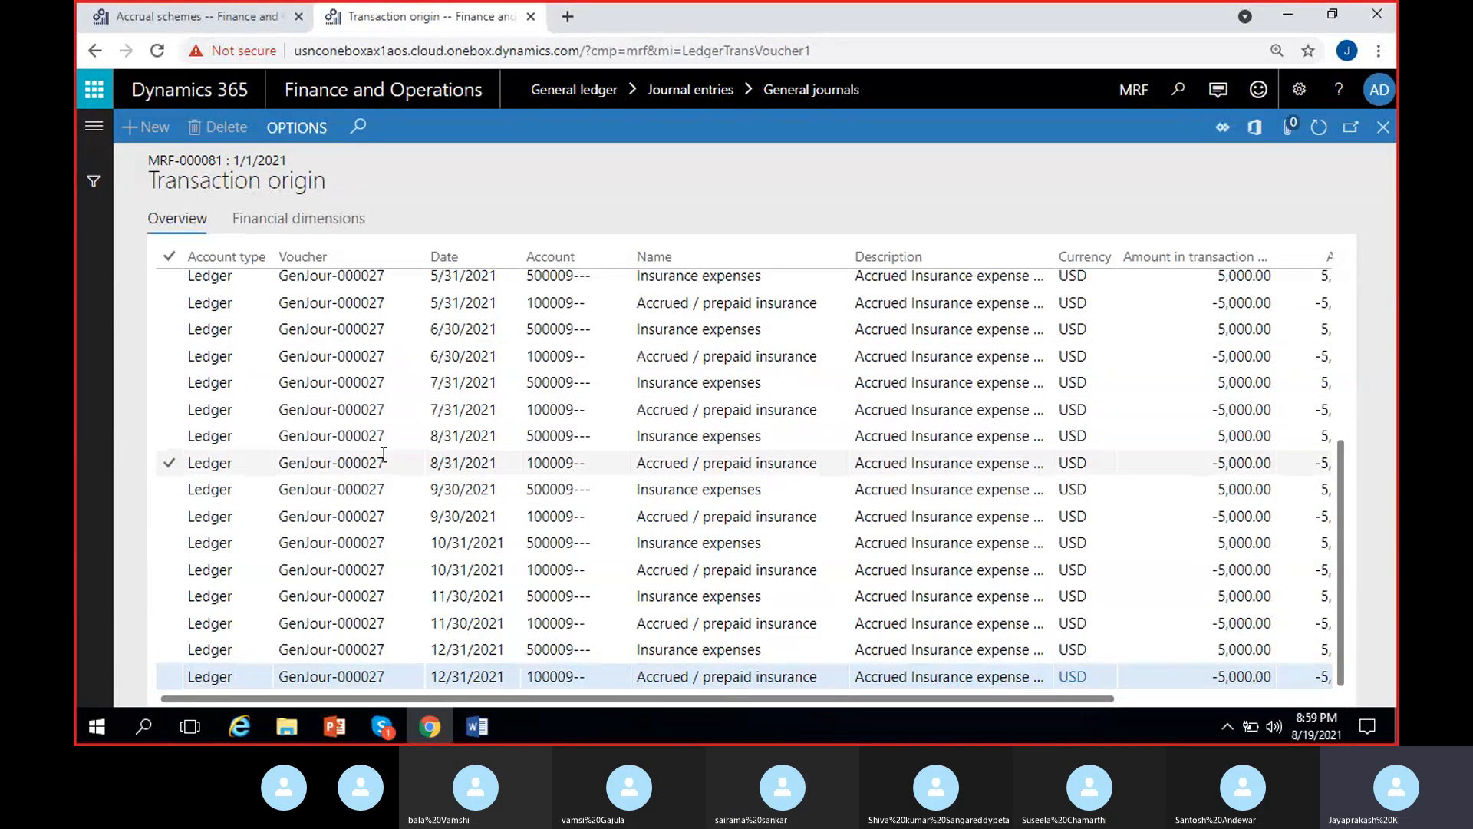
- Compare the InsurExpen accrual scheme's debit and credit setup with the accrual entries in Transaction origin
left_click(187, 16)
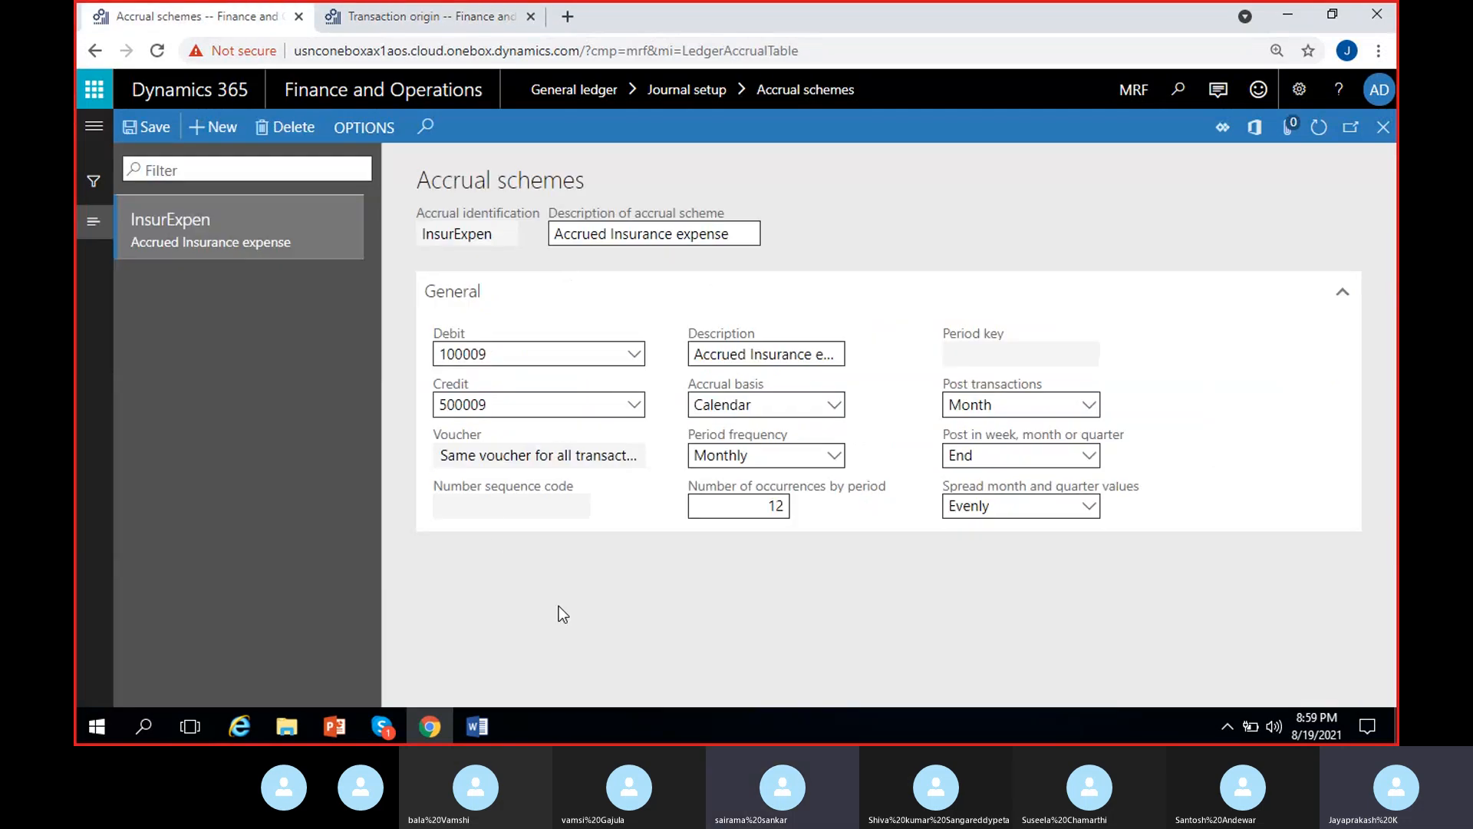
left_click(434, 9)
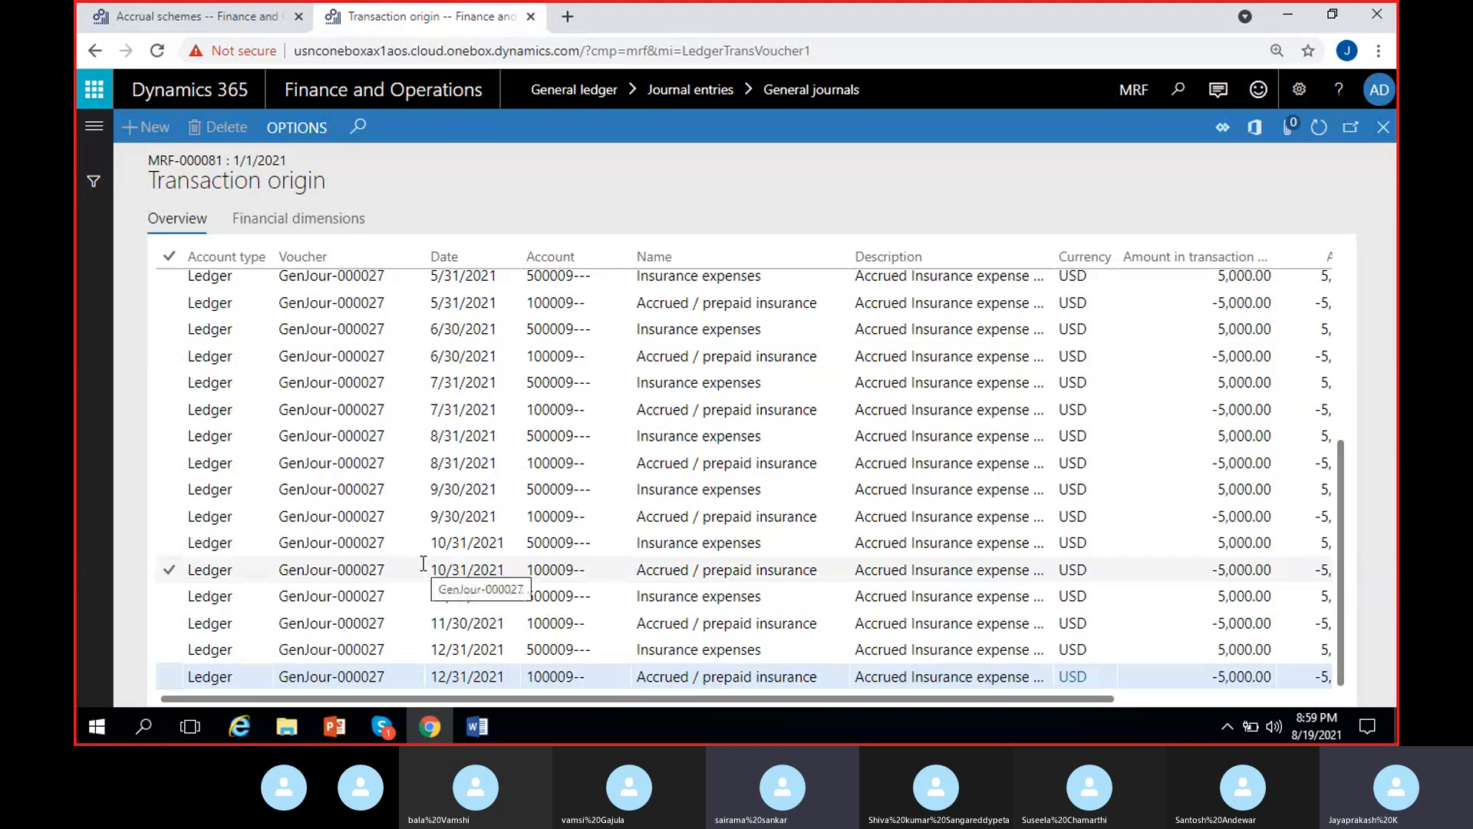
left_click(211, 10)
left_click(427, 14)
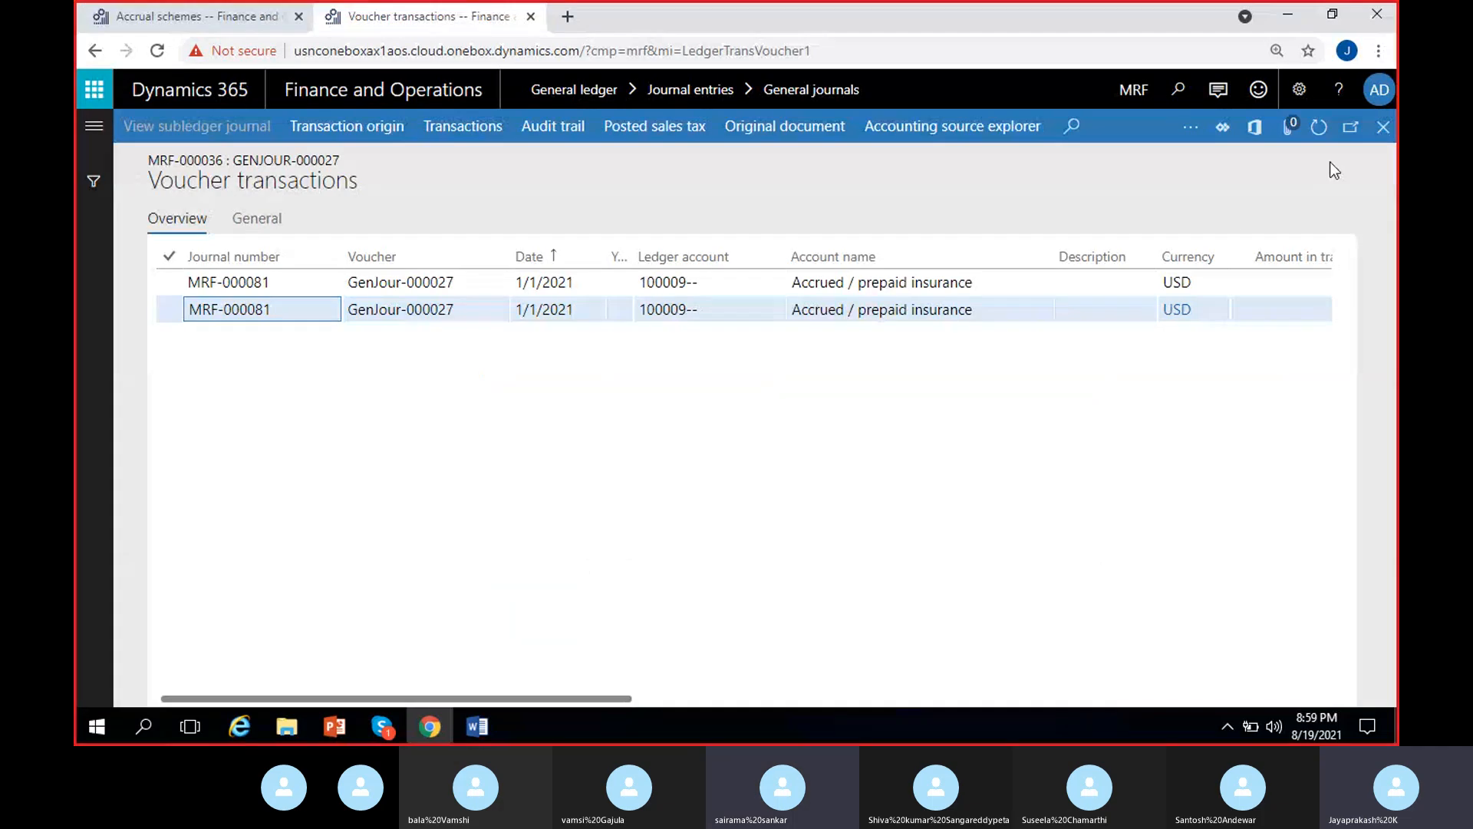
- Return to General journals, create a new journal with the name GenJournal, and open its lines
left_click(1384, 127)
left_click(1388, 127)
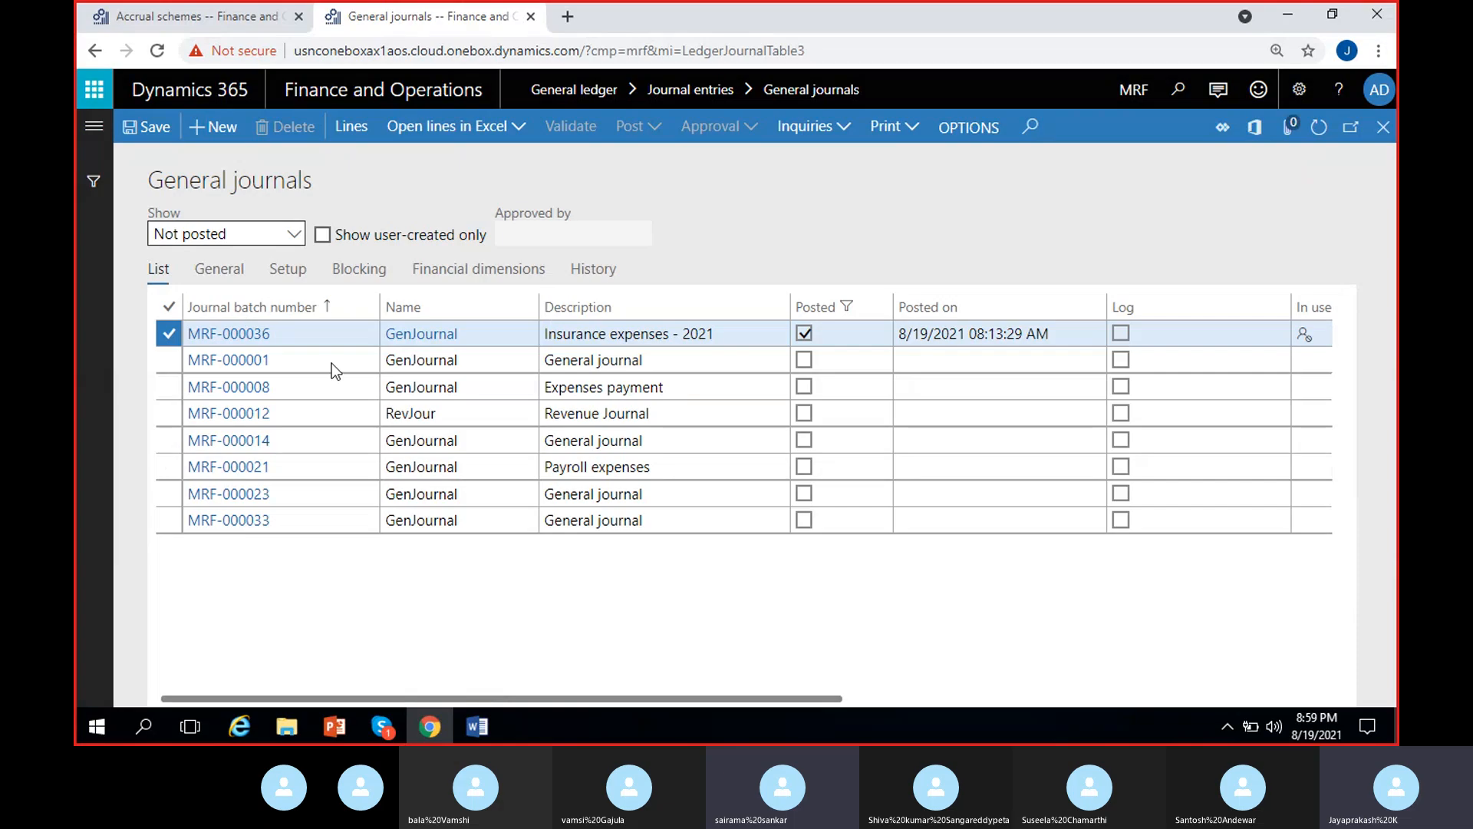
key("alt+n")
left_click(528, 332)
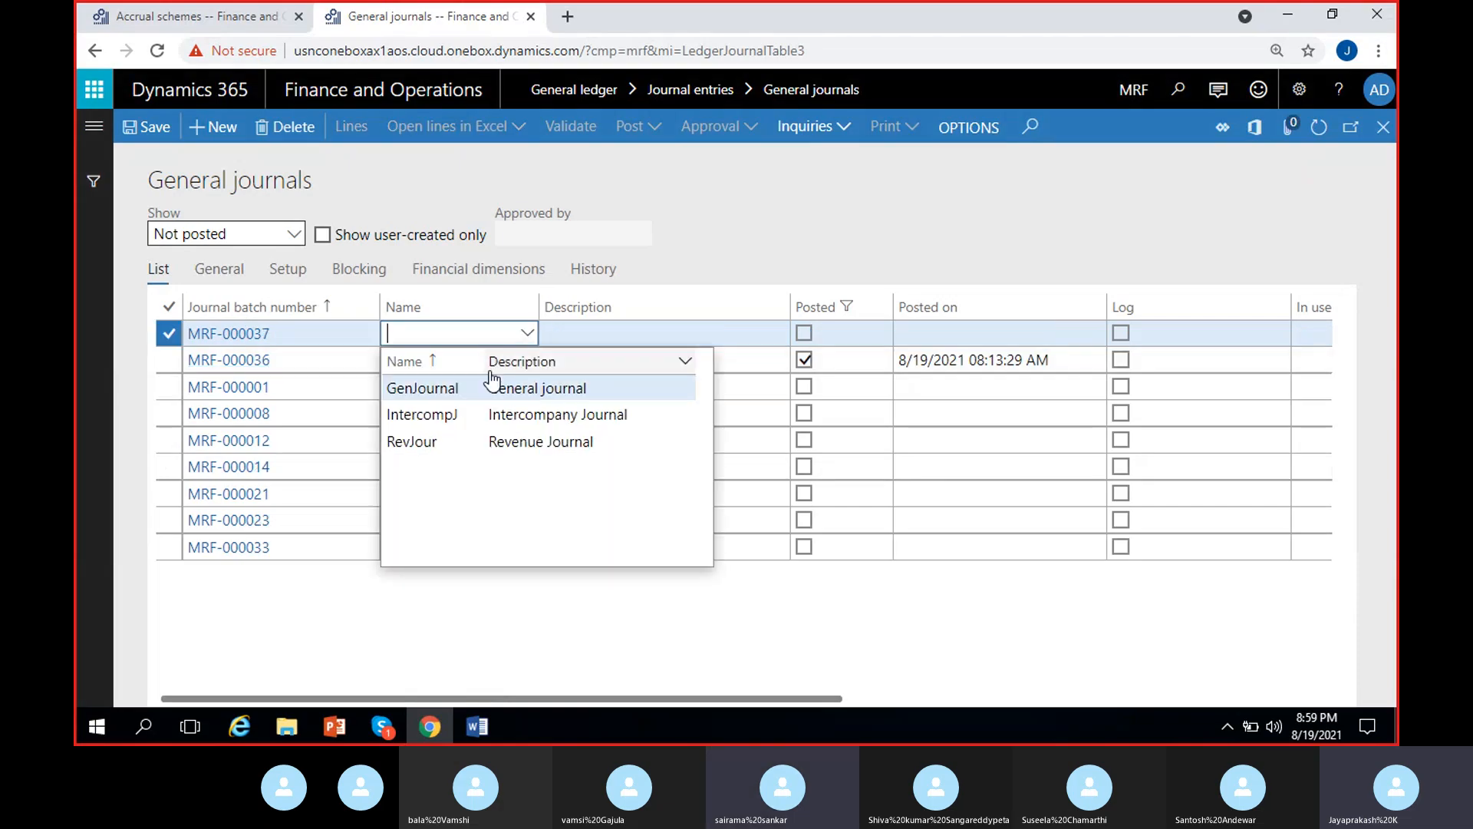
left_click(484, 389)
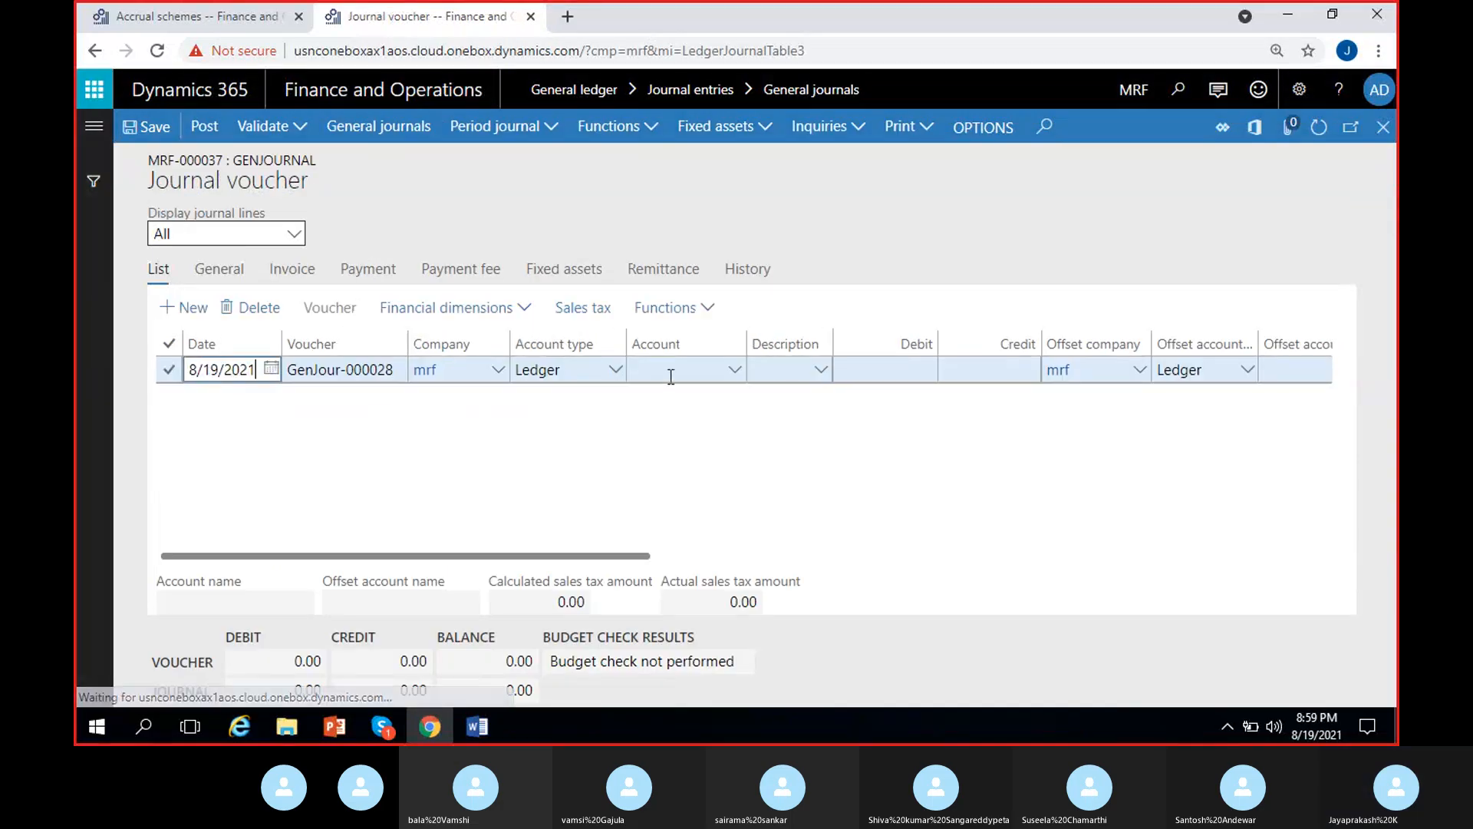
- Set the new journal line's ledger account to 100009, Accrued / prepaid insurance
left_click(671, 376)
type("p")
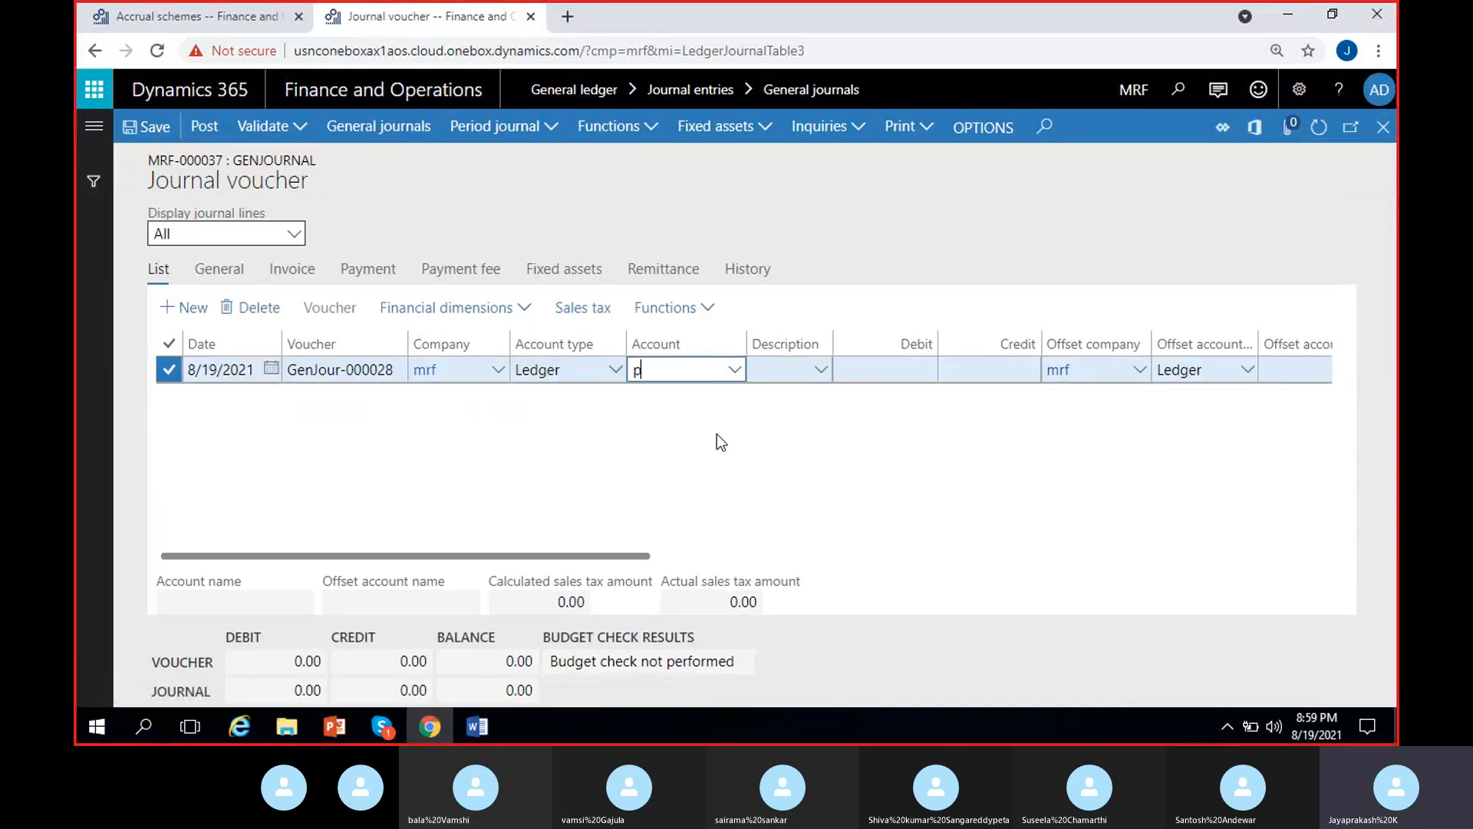
type("re")
key("BackSpace")
key("BackSpace")
key("BackSpace")
type("100009")
left_click(738, 371)
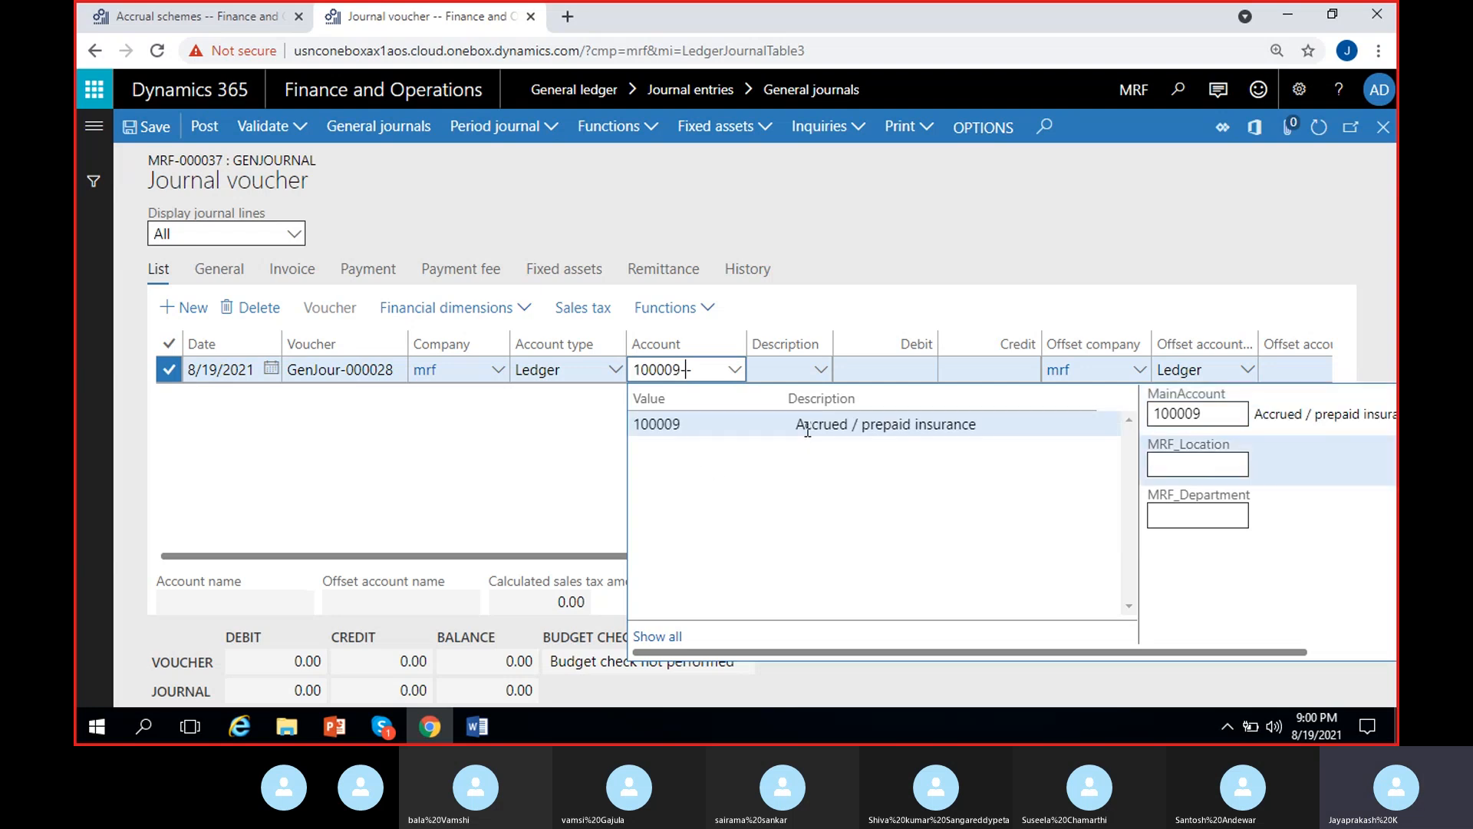
- Debit the line 60,000 against the Cash offset account 100000 and post the journal
left_click(903, 369)
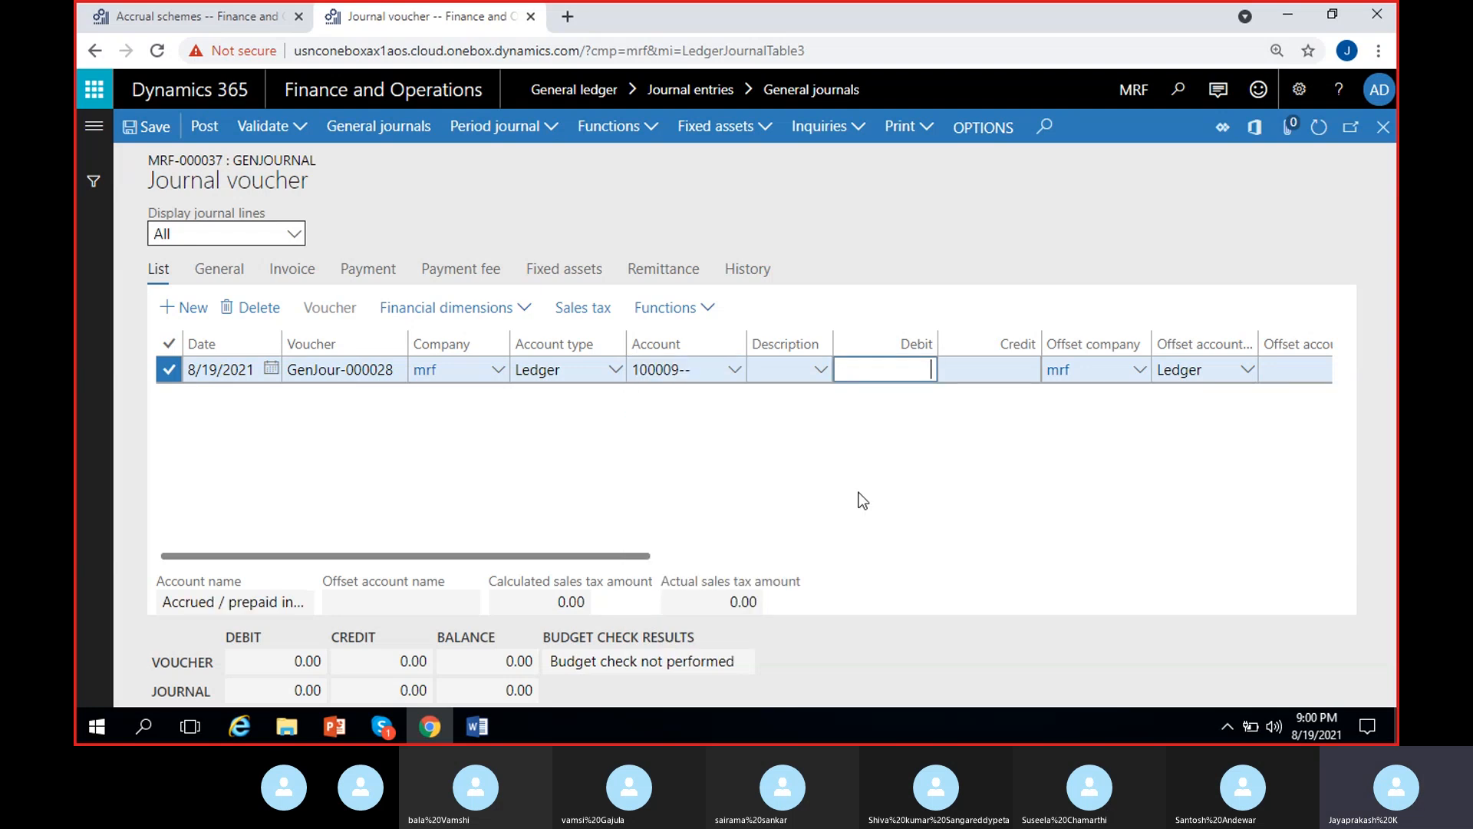
type("600000.00")
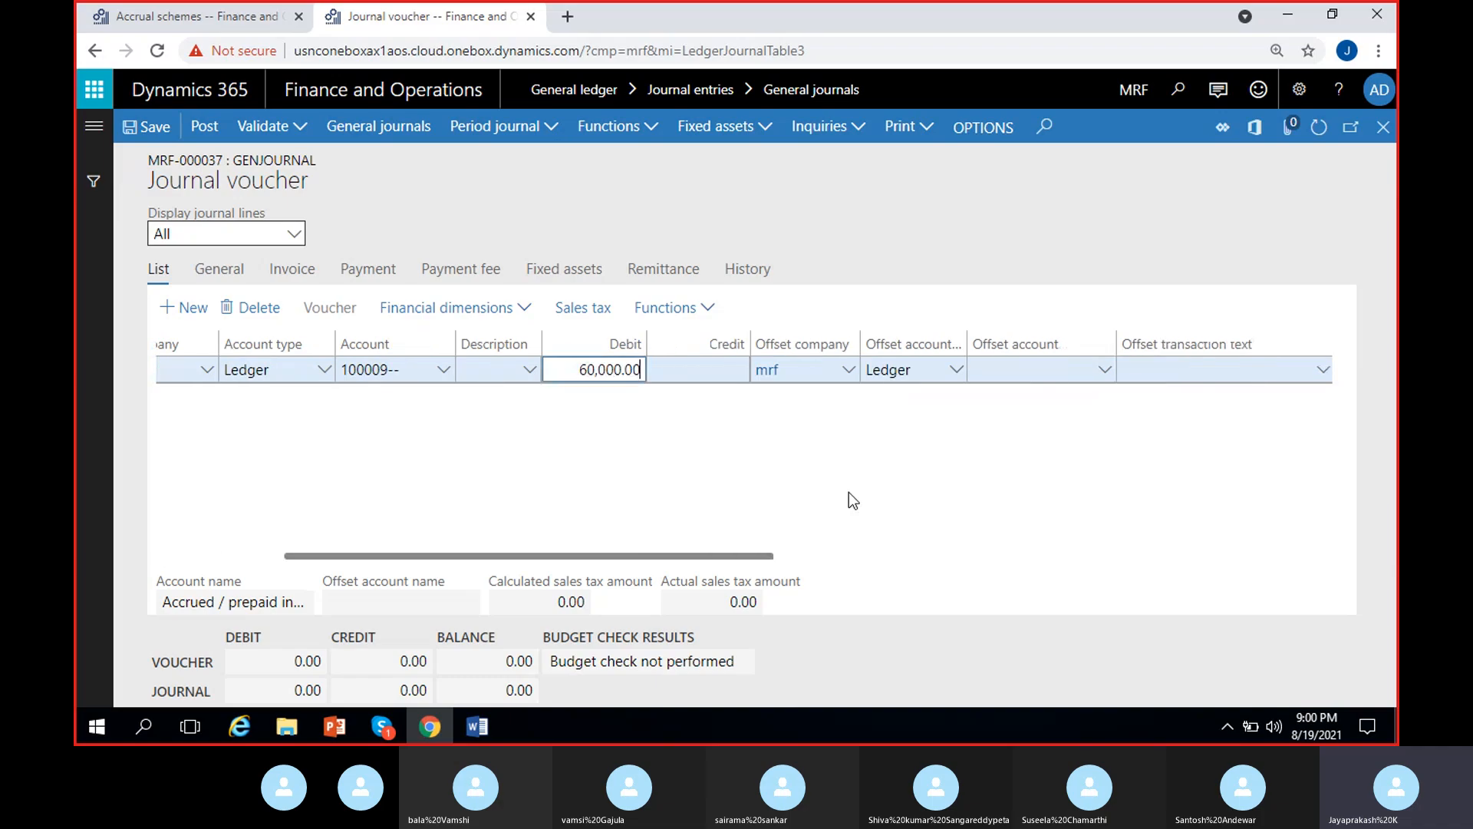
left_click(1106, 372)
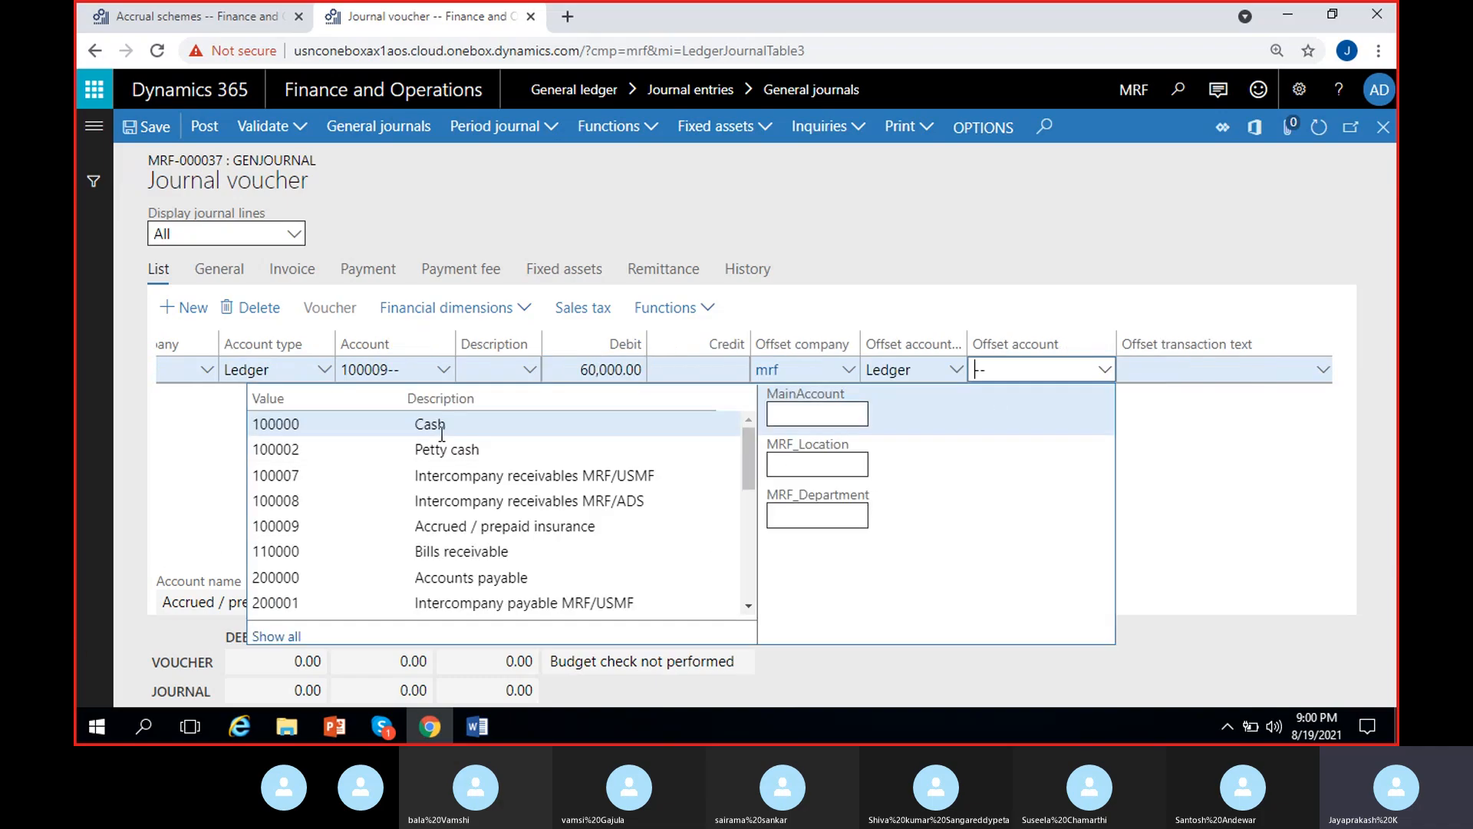
left_click(441, 426)
left_click(1167, 477)
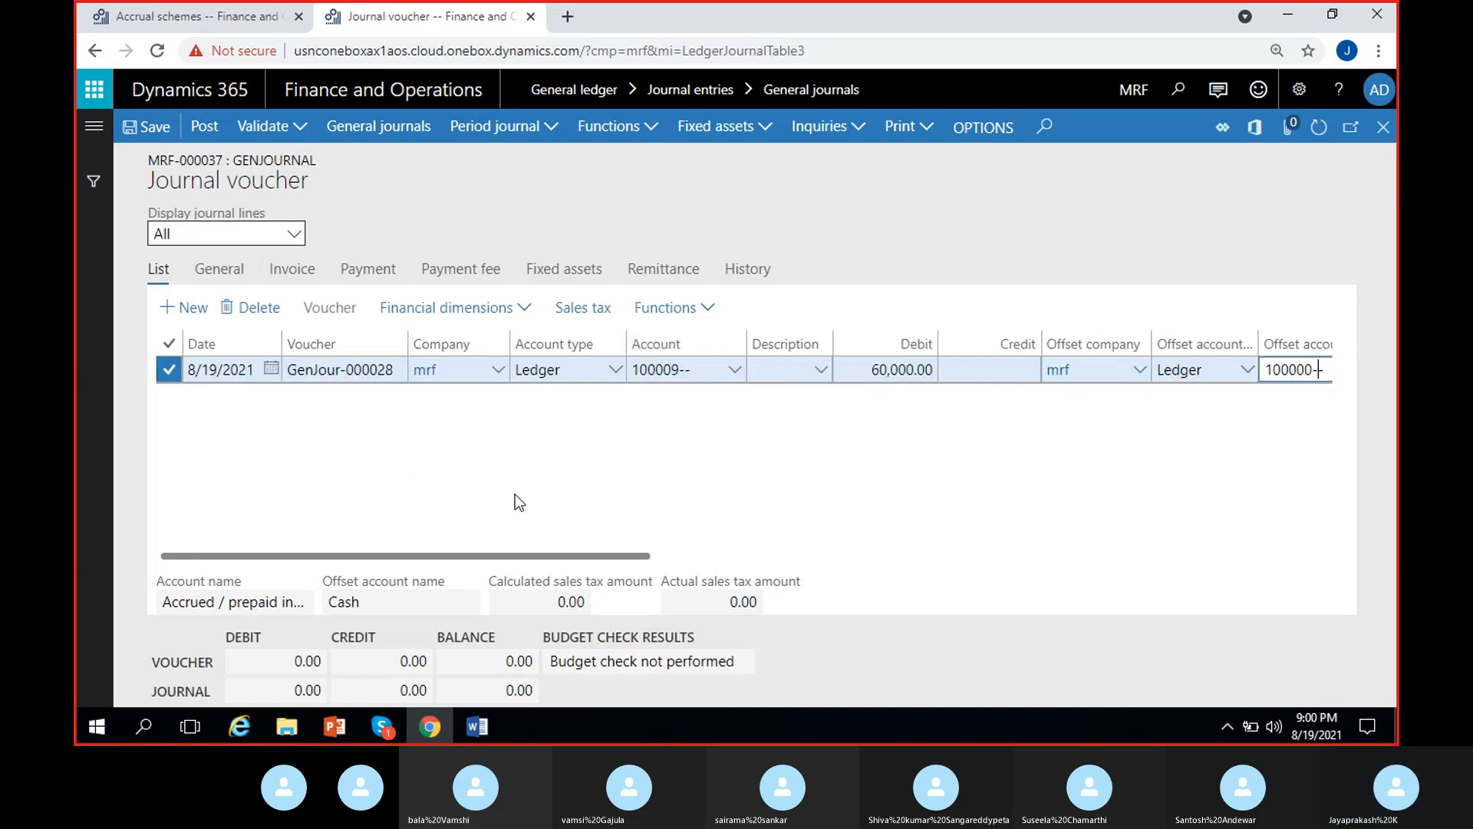
left_click(206, 128)
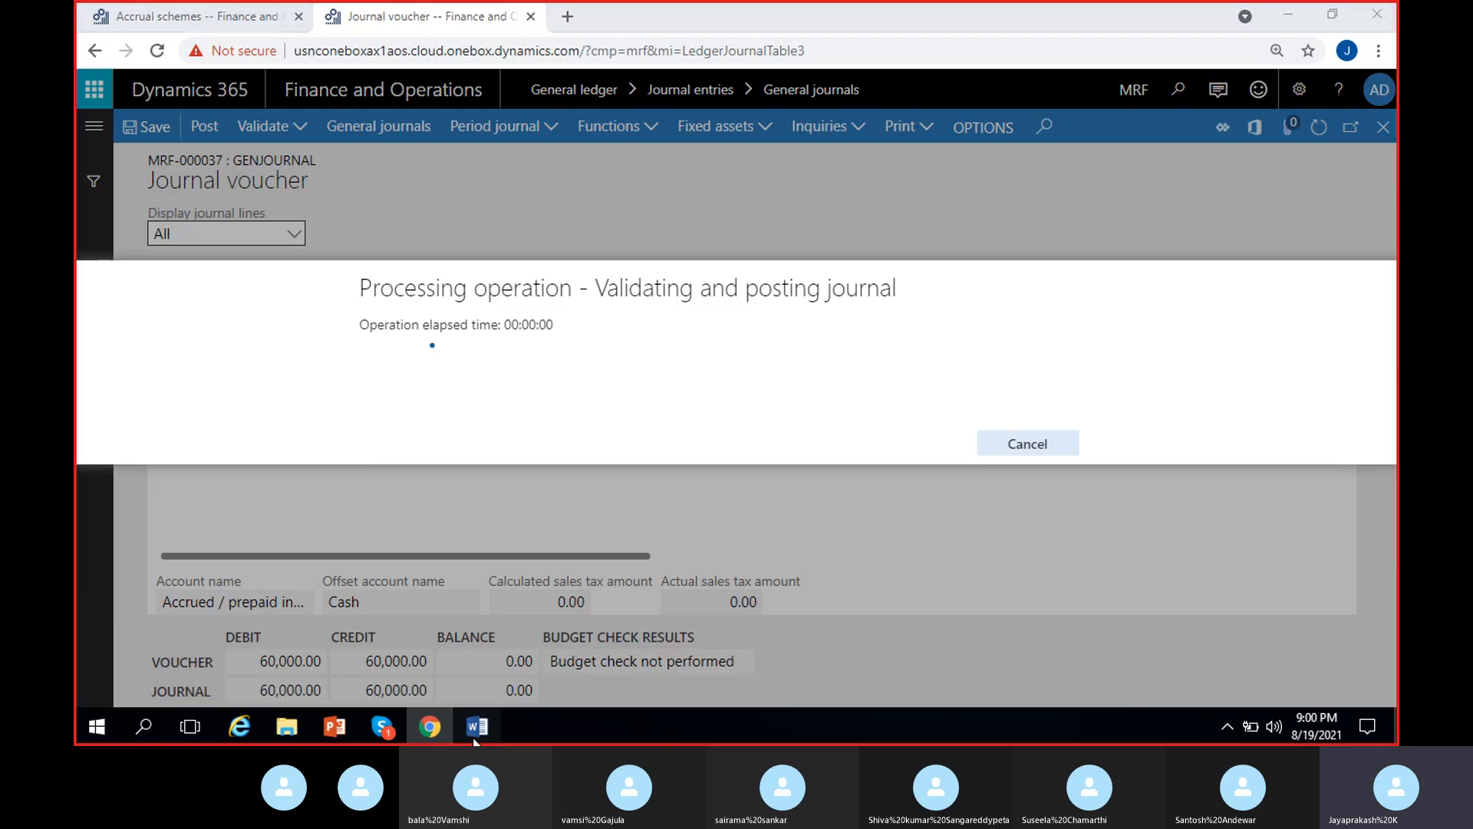
- Switch to the Word notes and compare the insurance expense accrual entry with the accrued expense and cash payment entry
left_click(474, 728)
left_click_drag(280, 418, 740, 479)
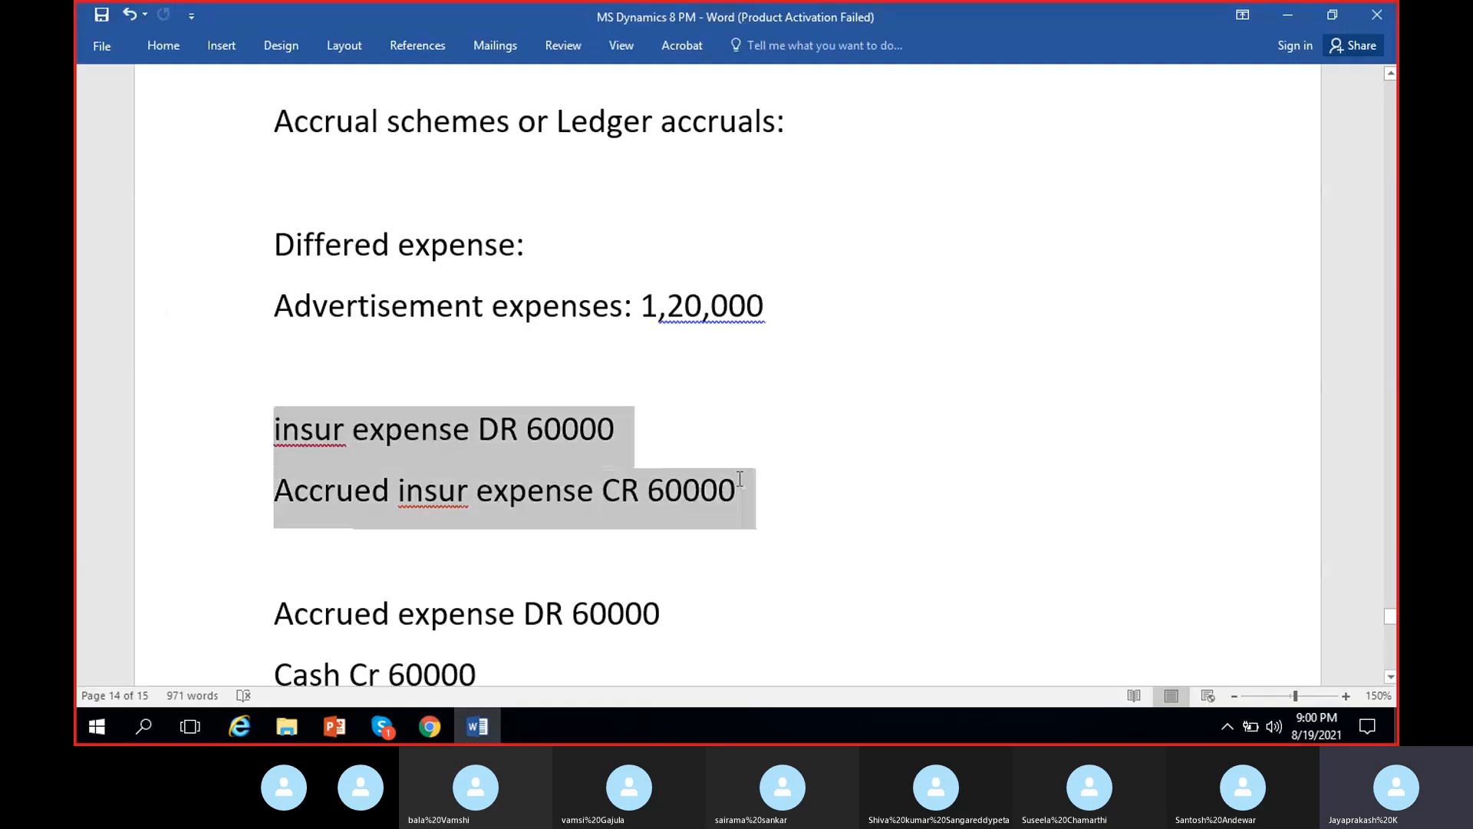
scroll(740, 479, "down", 1)
left_click_drag(422, 584, 491, 606)
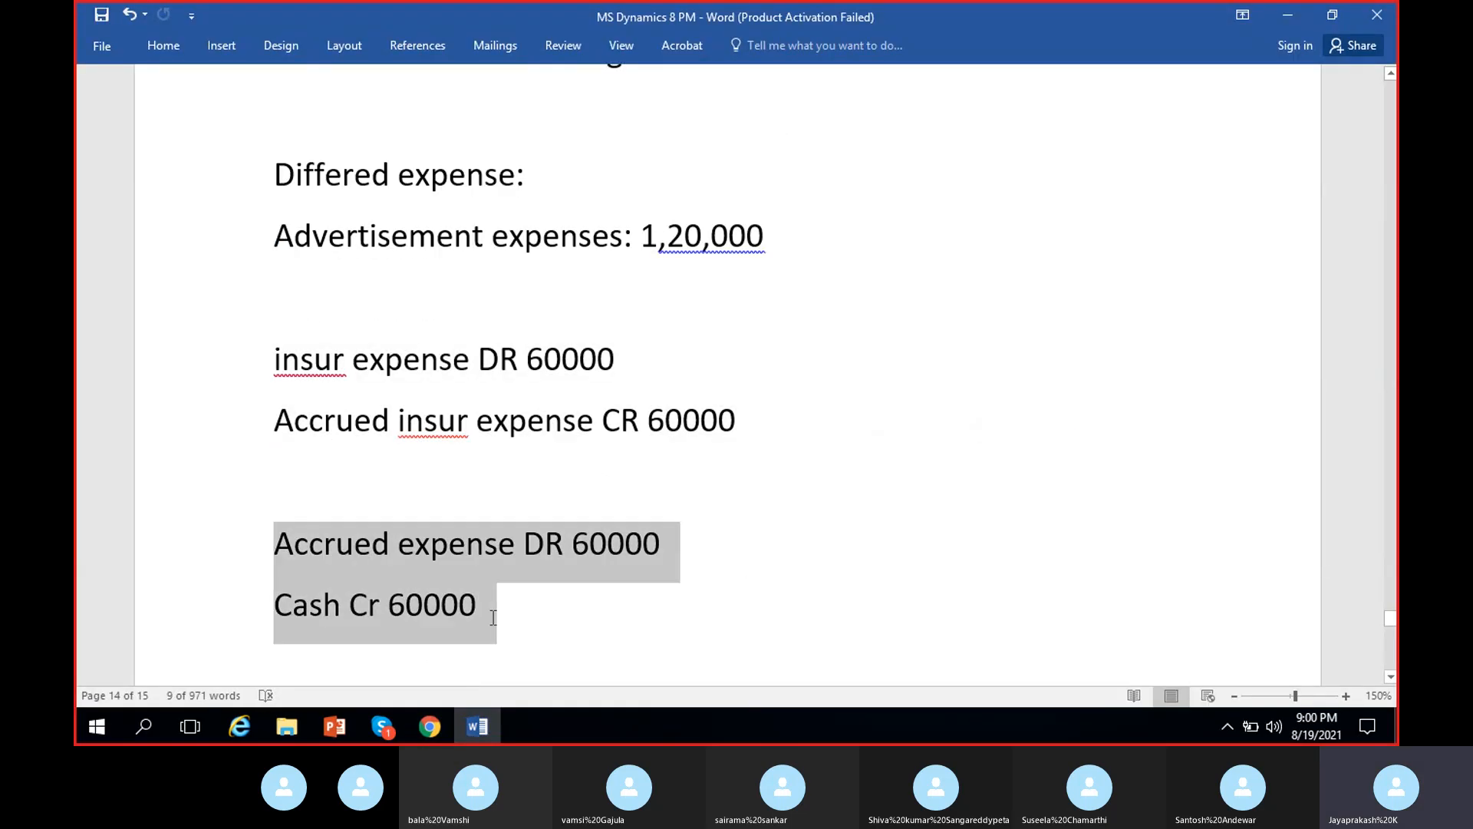
left_click(702, 420)
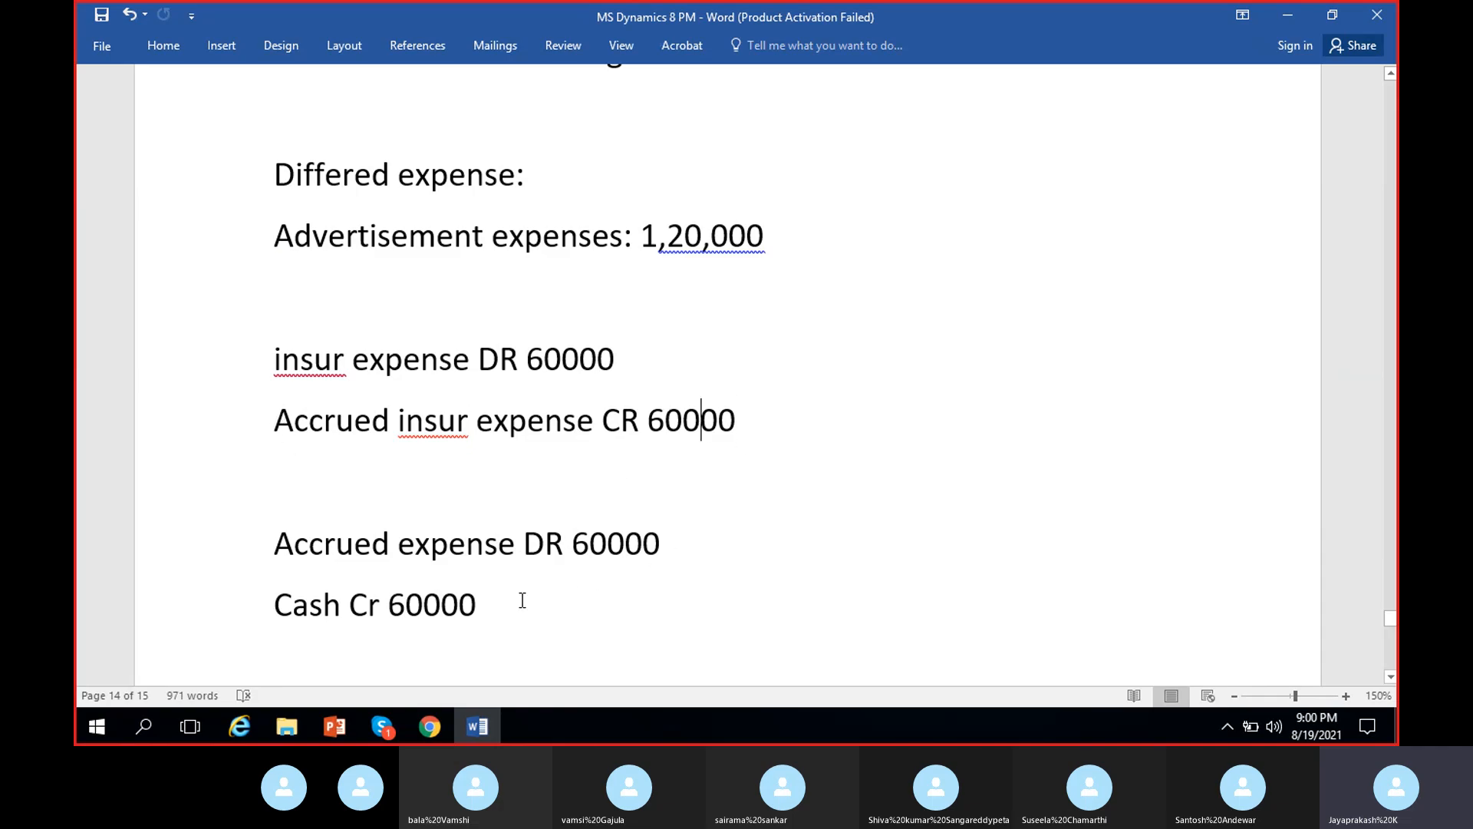
triple_click(295, 359)
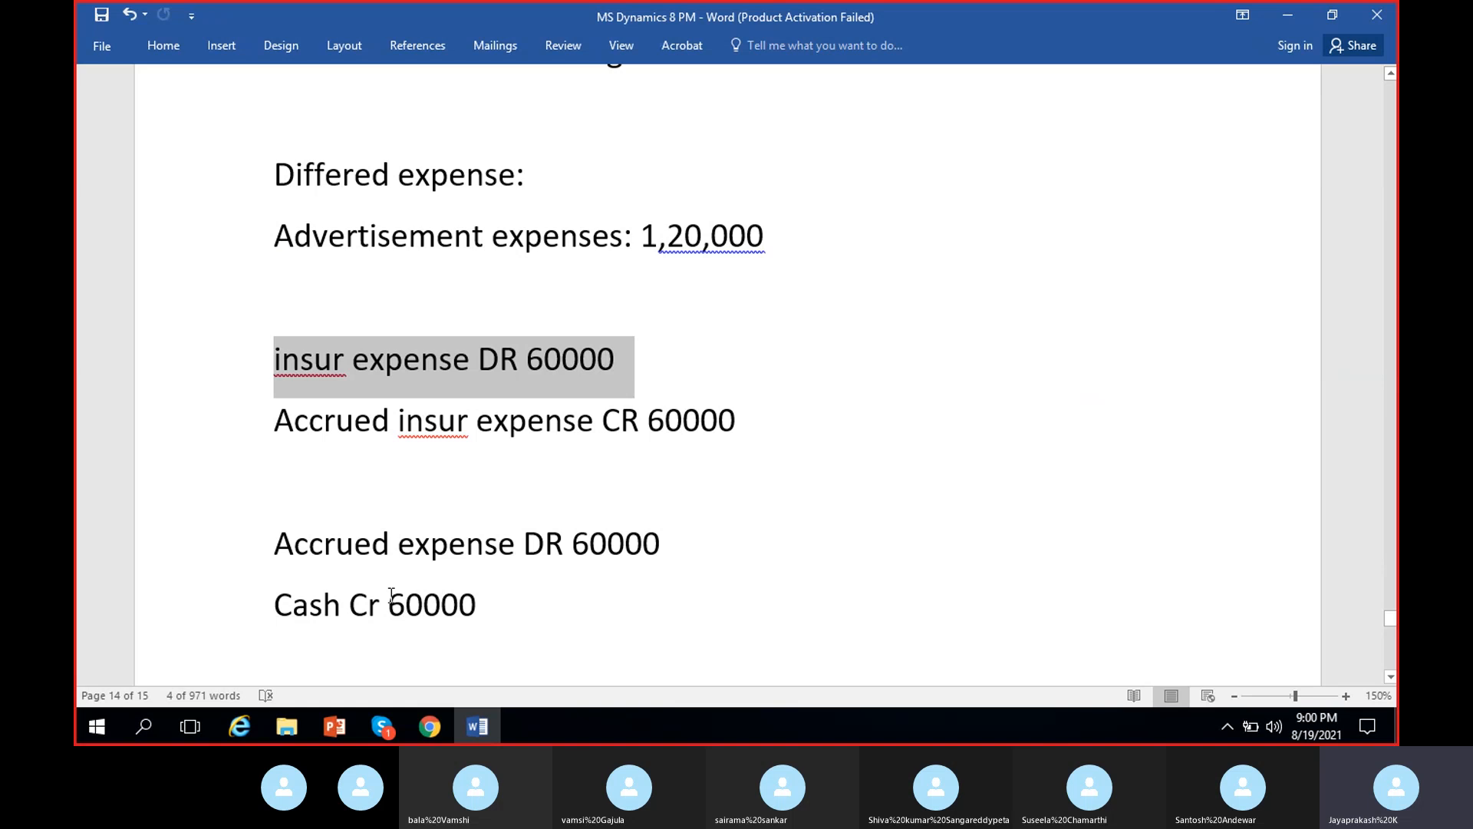
left_click_drag(270, 603, 537, 605)
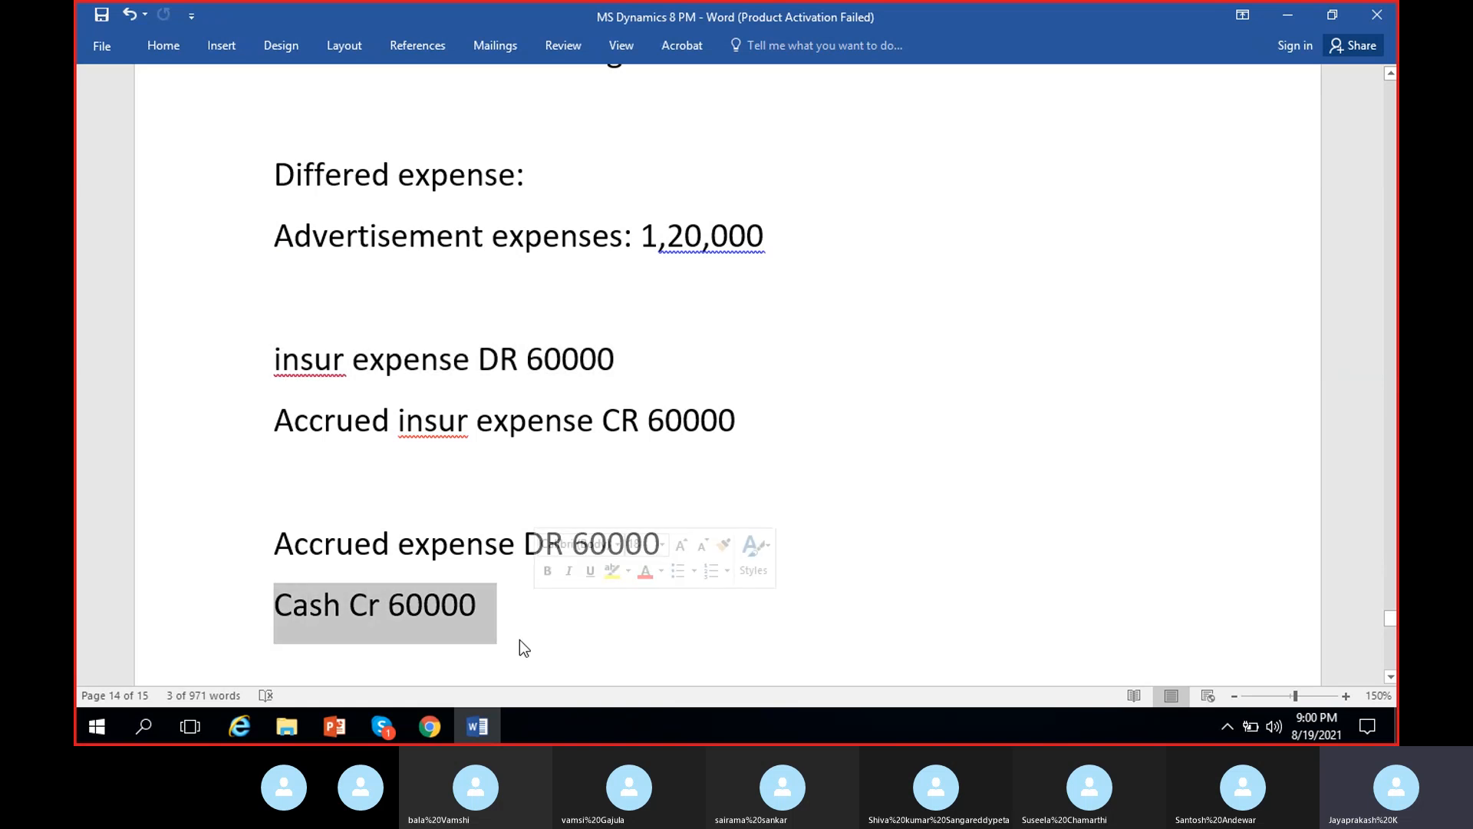
left_click(805, 414)
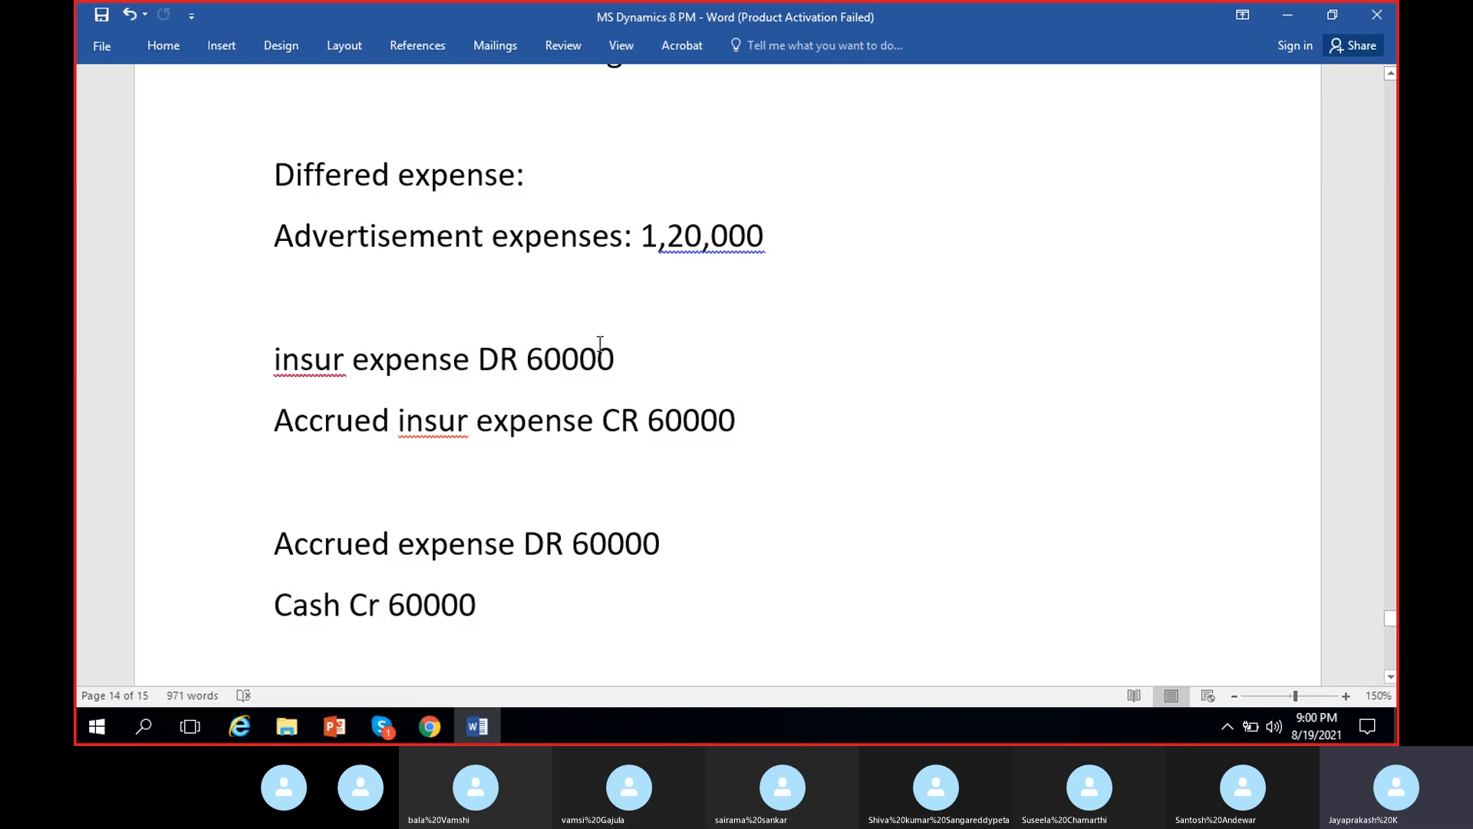
left_click(546, 354)
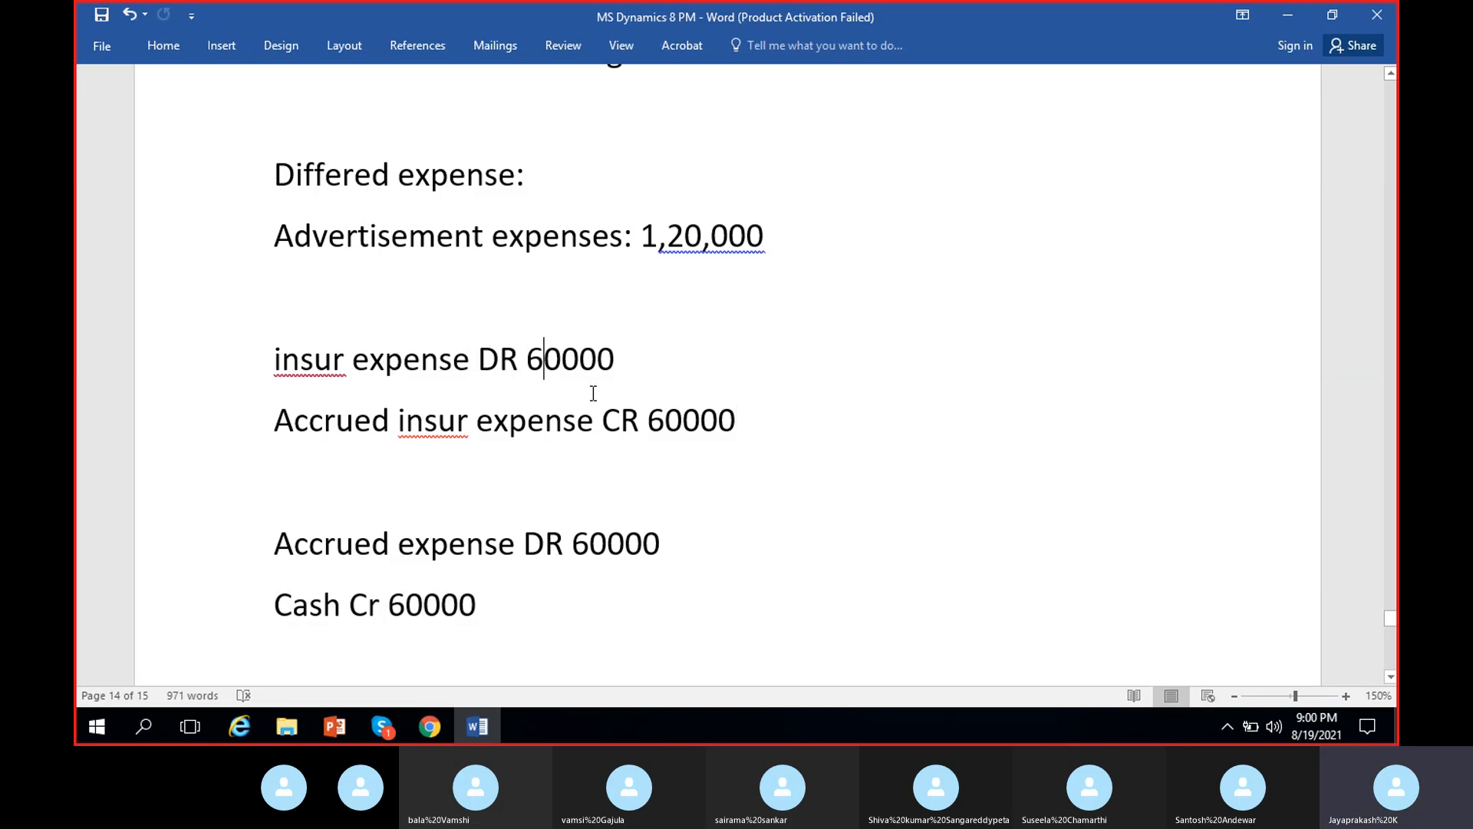
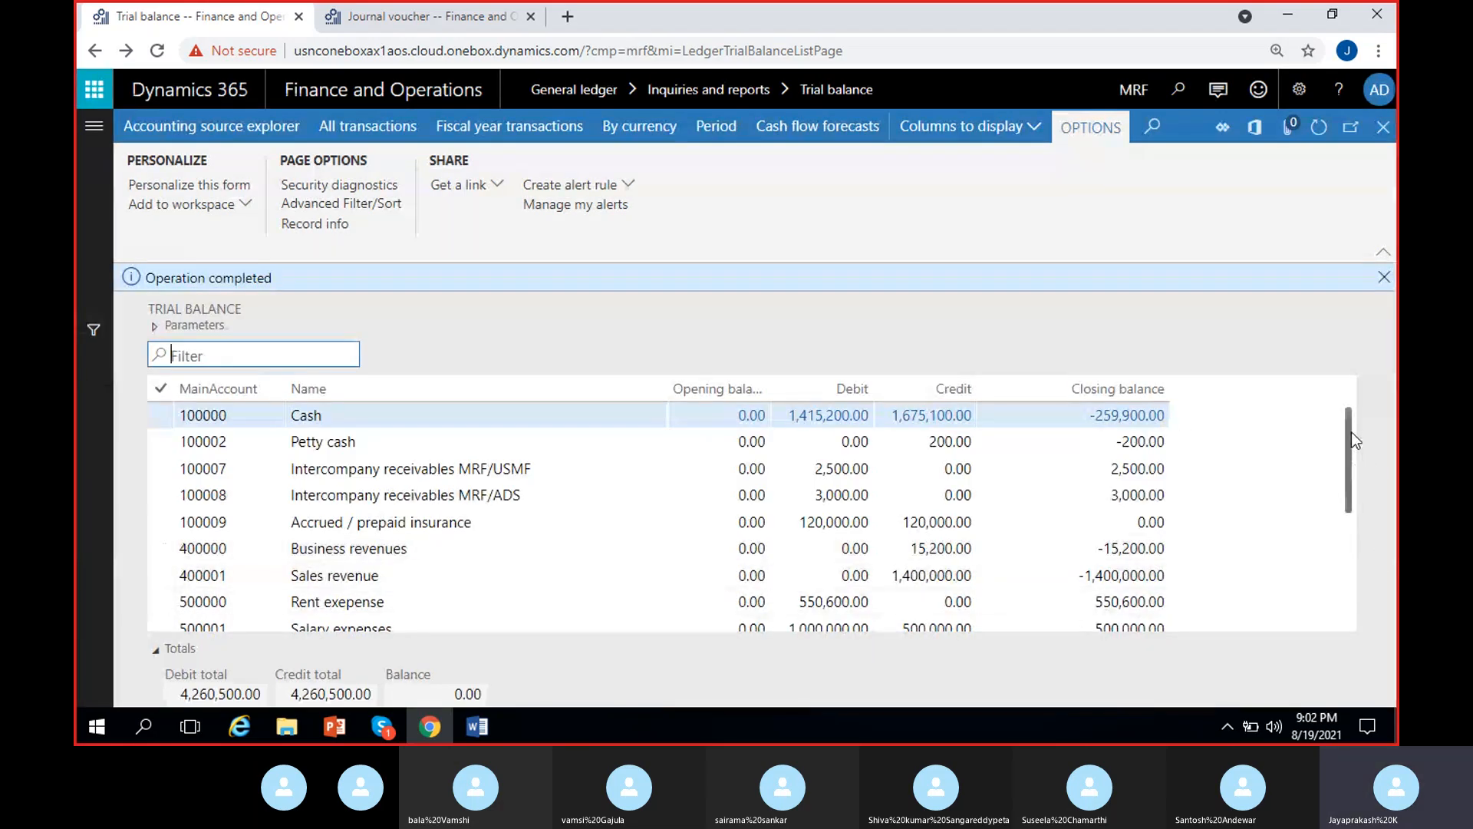
- Check the closing balance of 100009 Accrued / prepaid insurance in the full-year trial balance and dismiss the completion message
left_click_drag(1351, 431, 1351, 445)
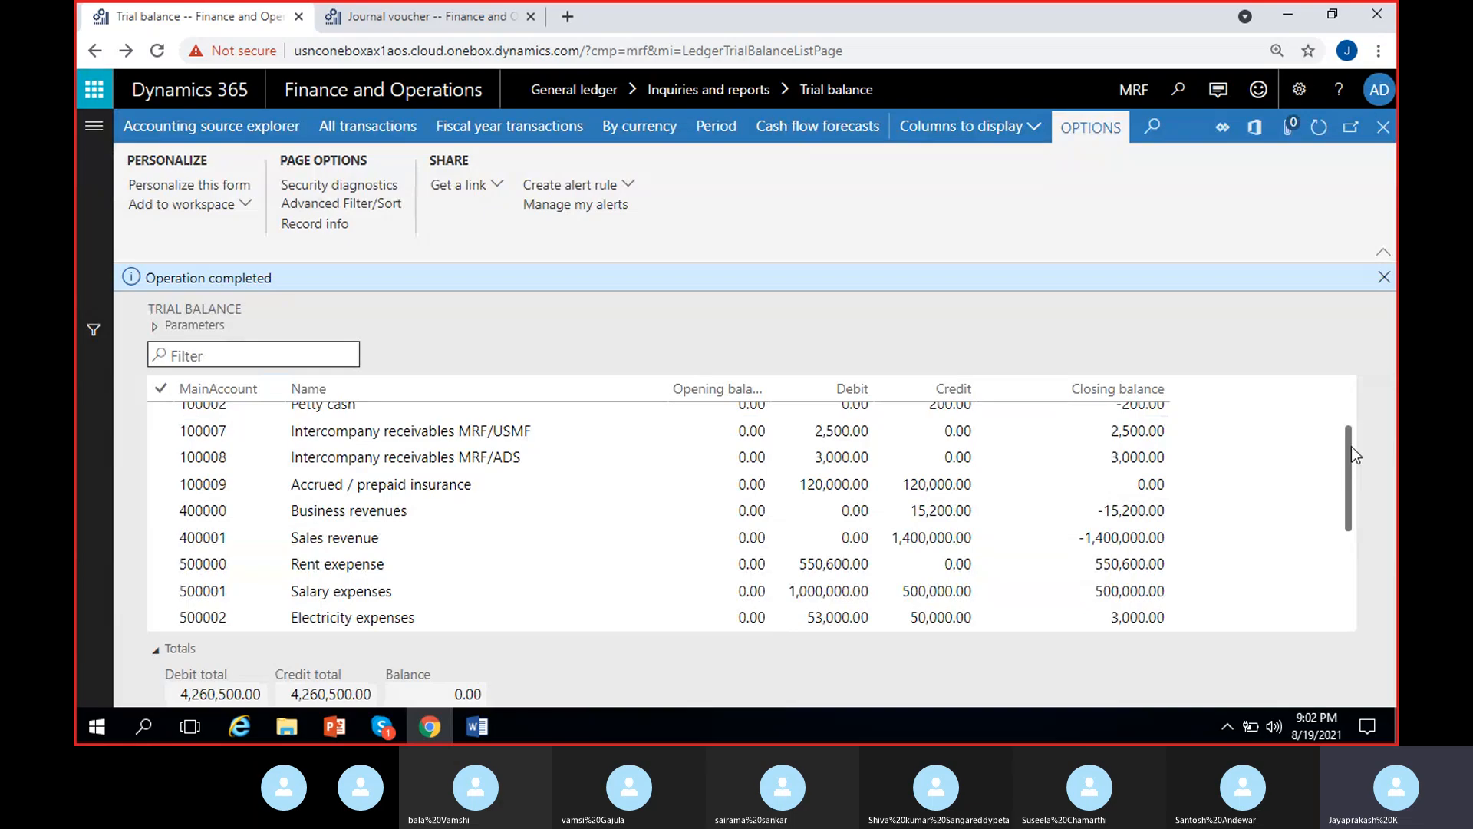
left_click(347, 488)
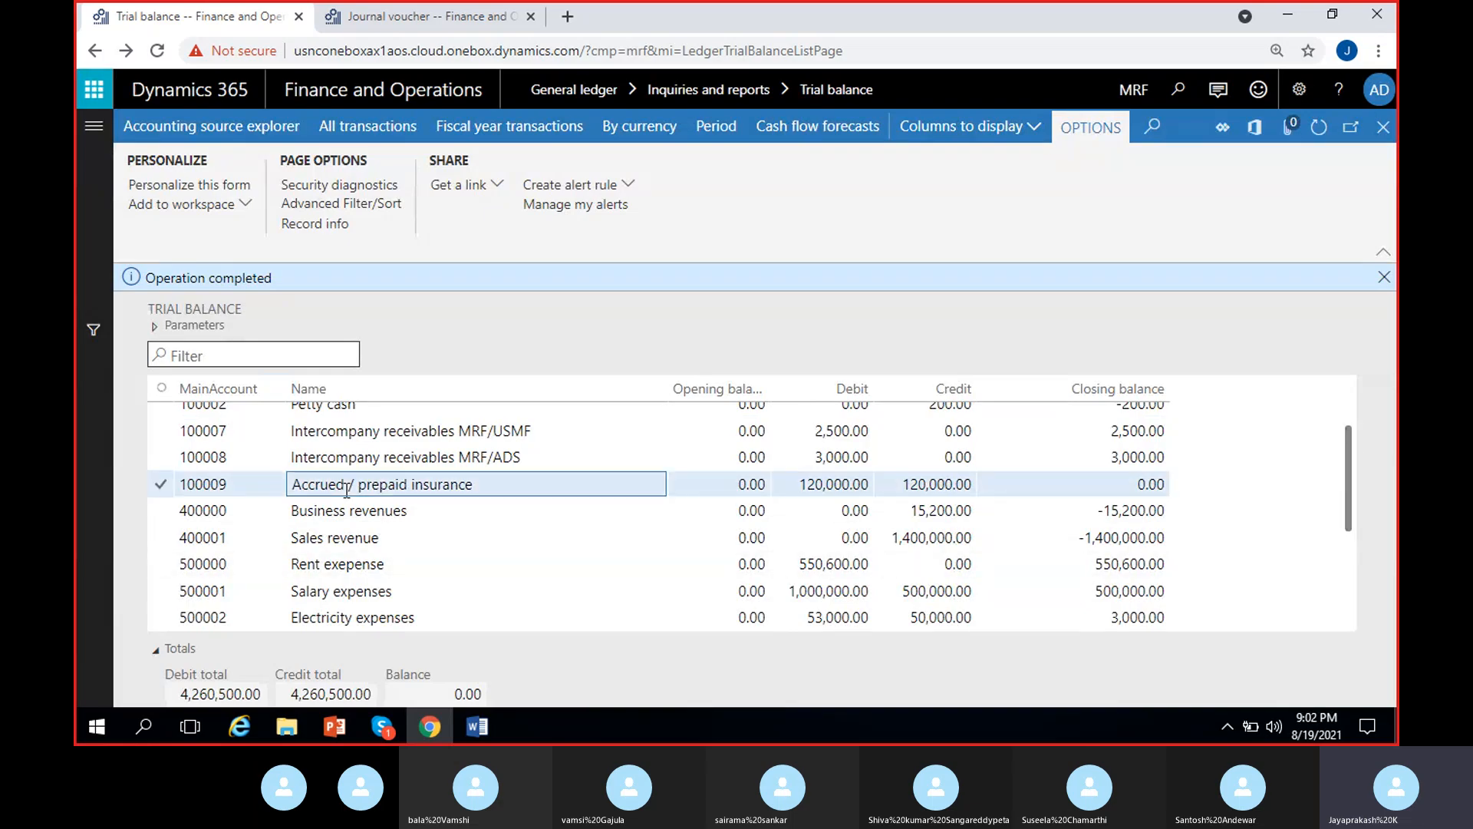
left_click(1129, 485)
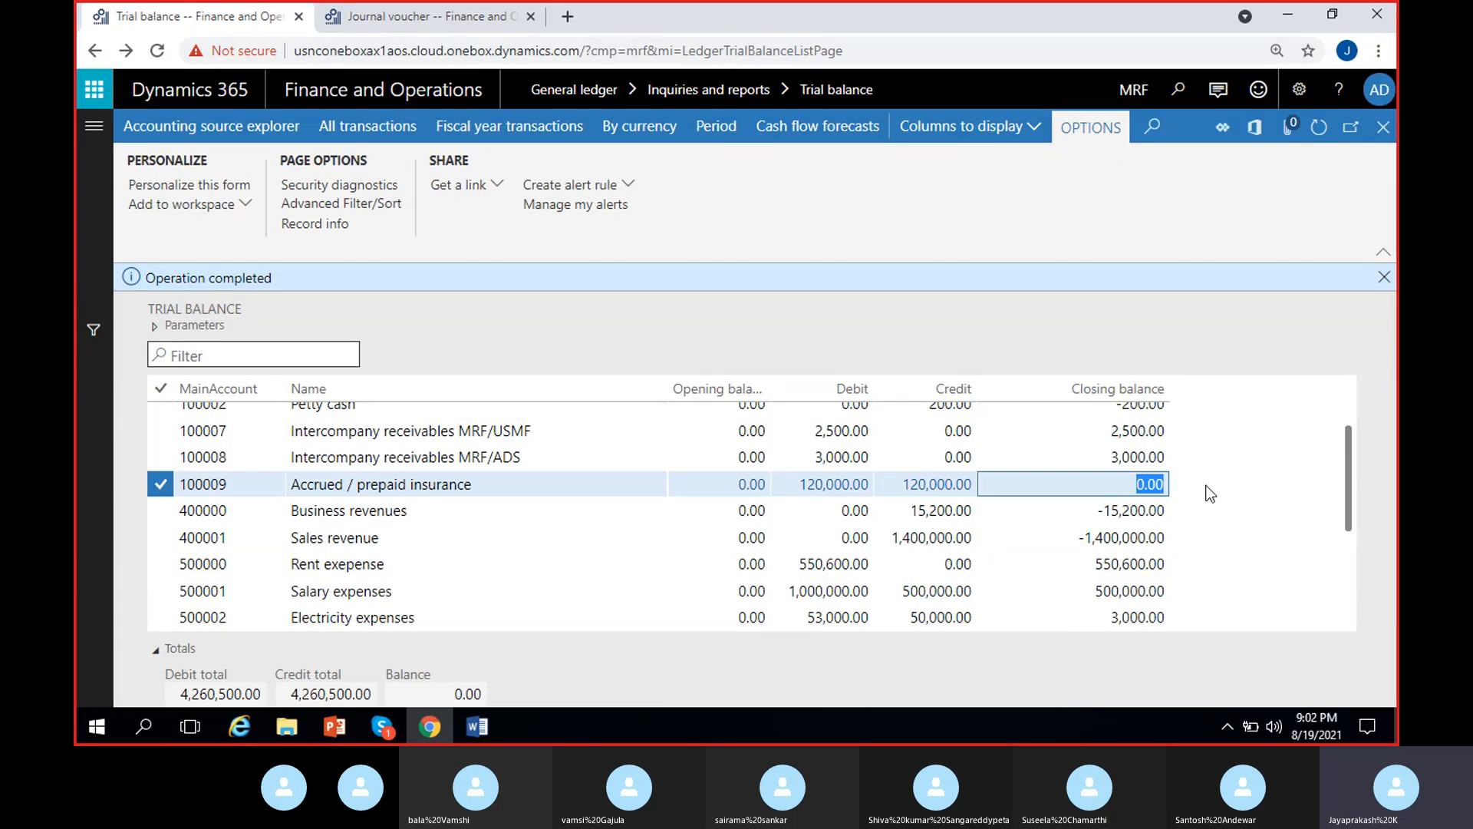
left_click(1384, 277)
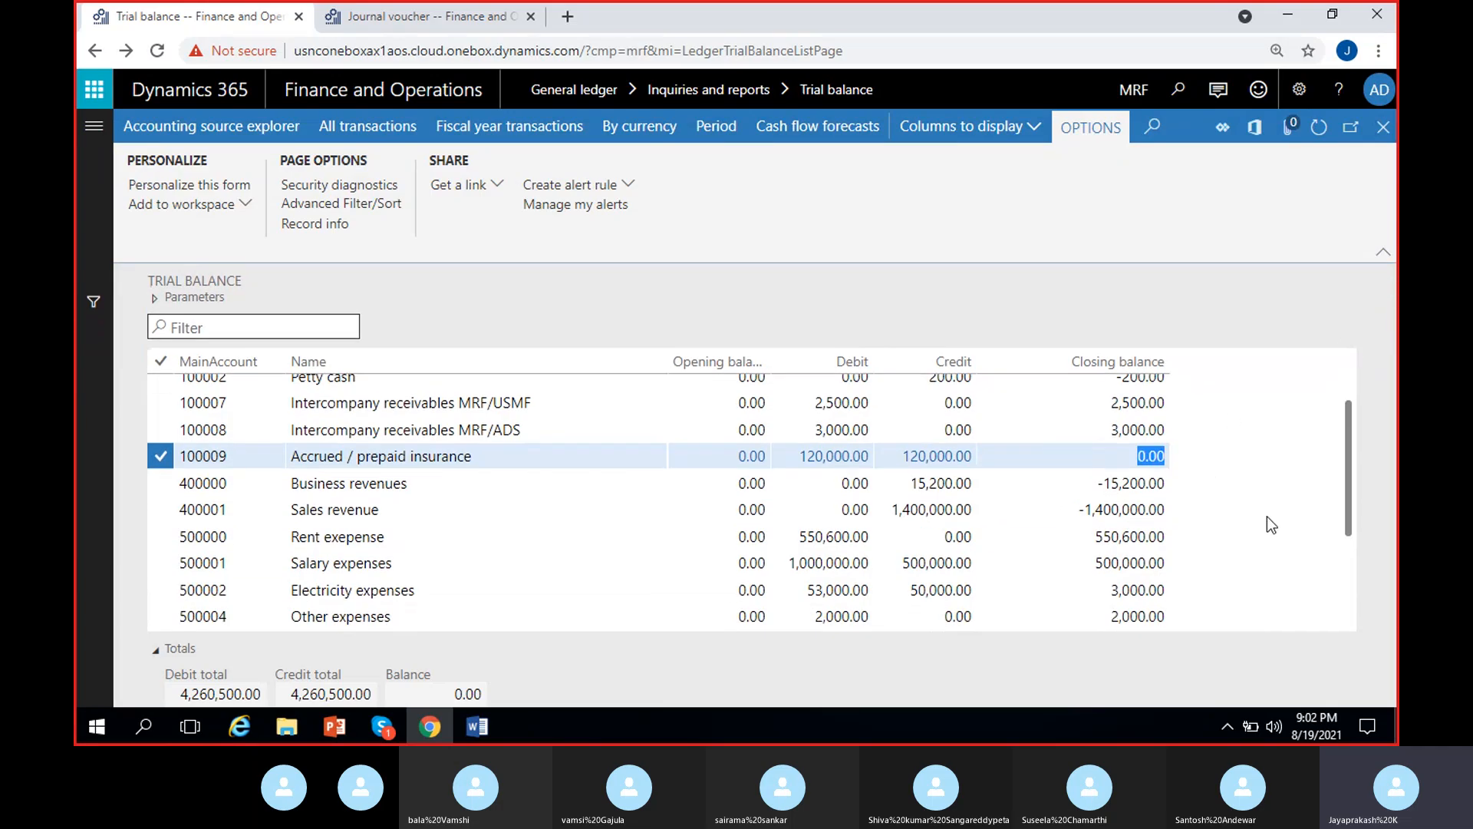
- Review the closing balances of 500009 Insurance expenses and 100000 Cash in the full-year trial balance
left_click_drag(1342, 454, 1341, 476)
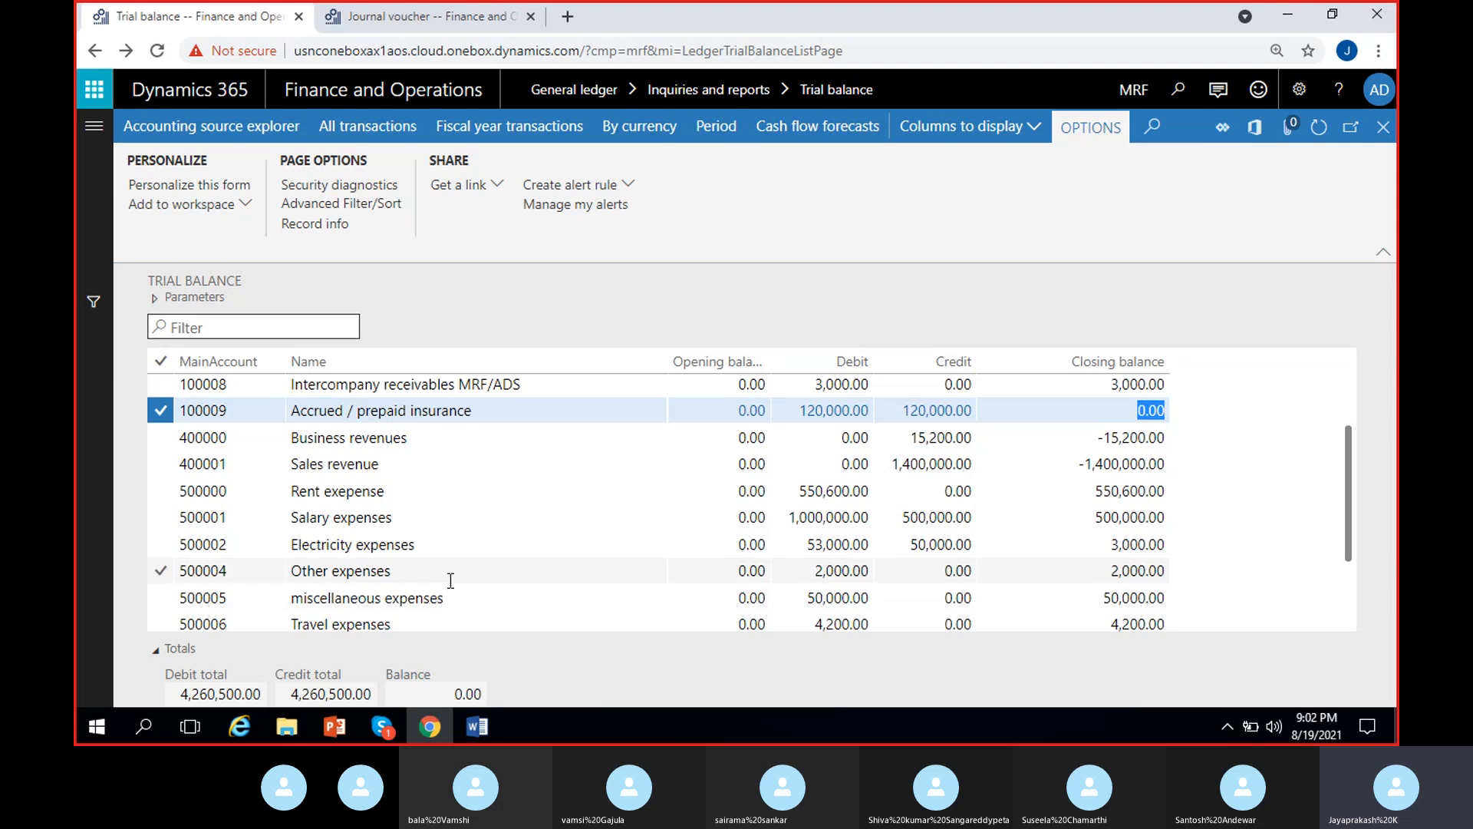
scroll(433, 574, "down", 3)
left_click(393, 591)
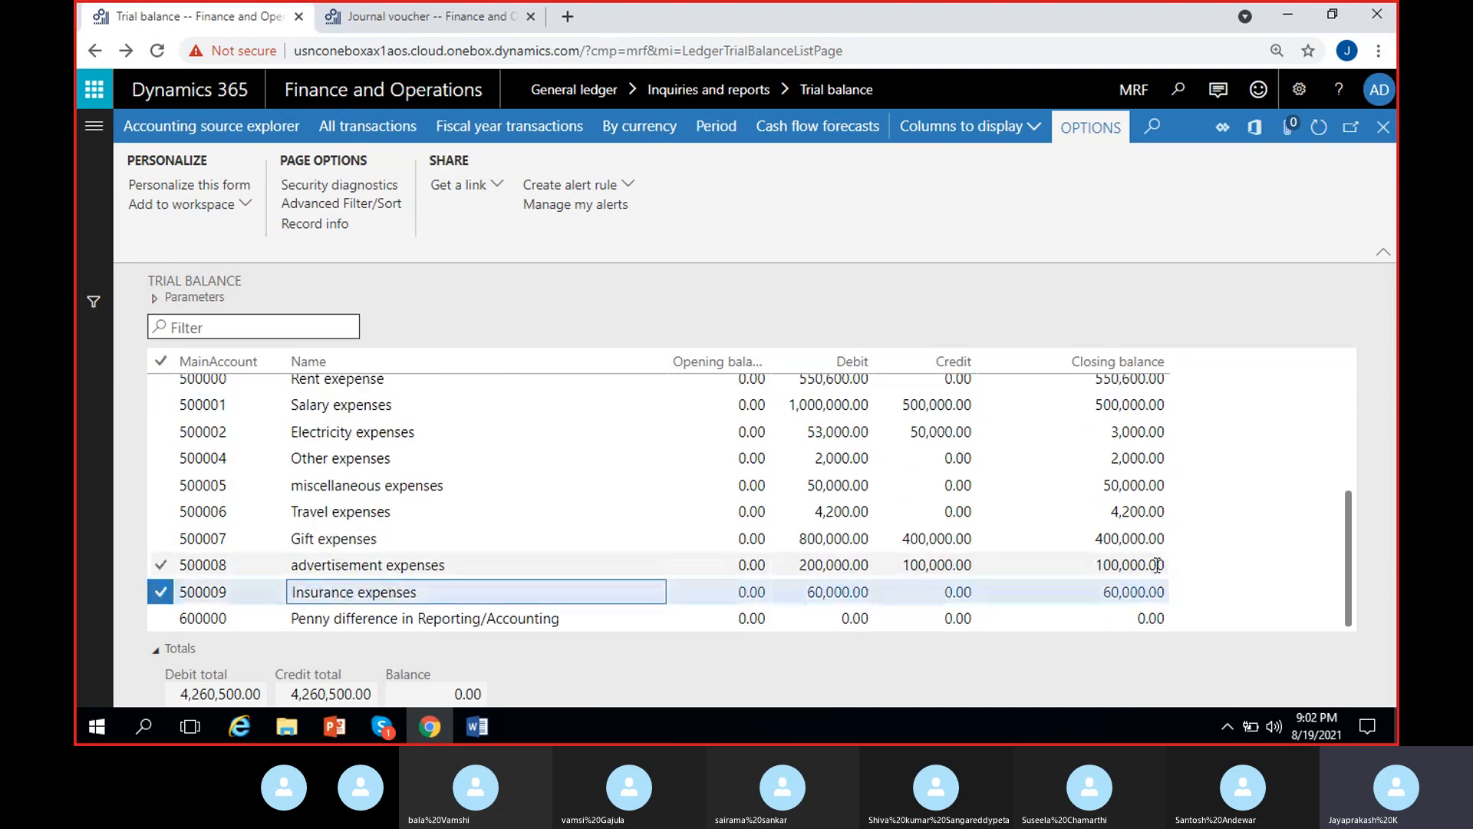
left_click(1073, 598)
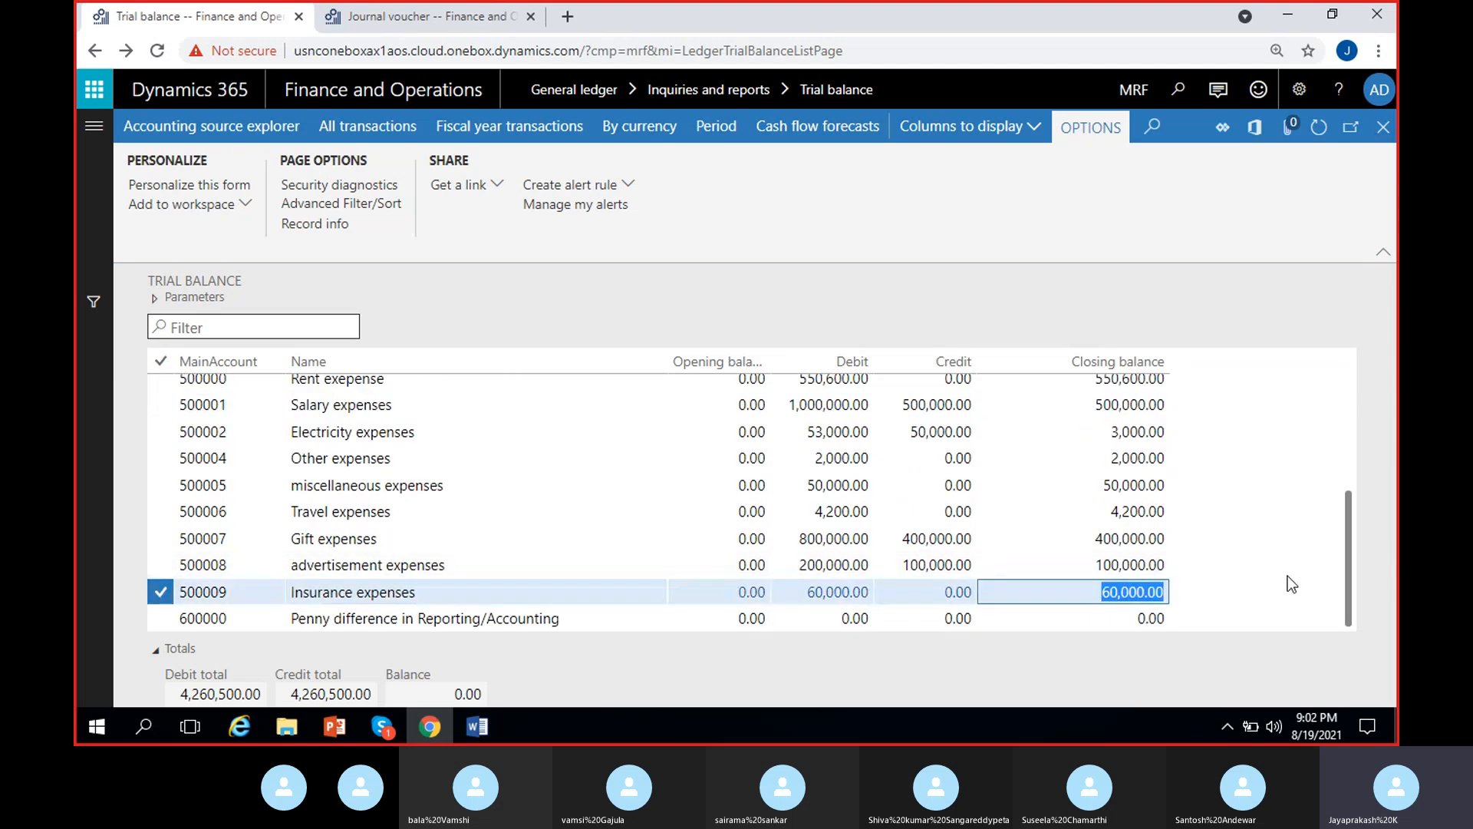
left_click(1188, 599)
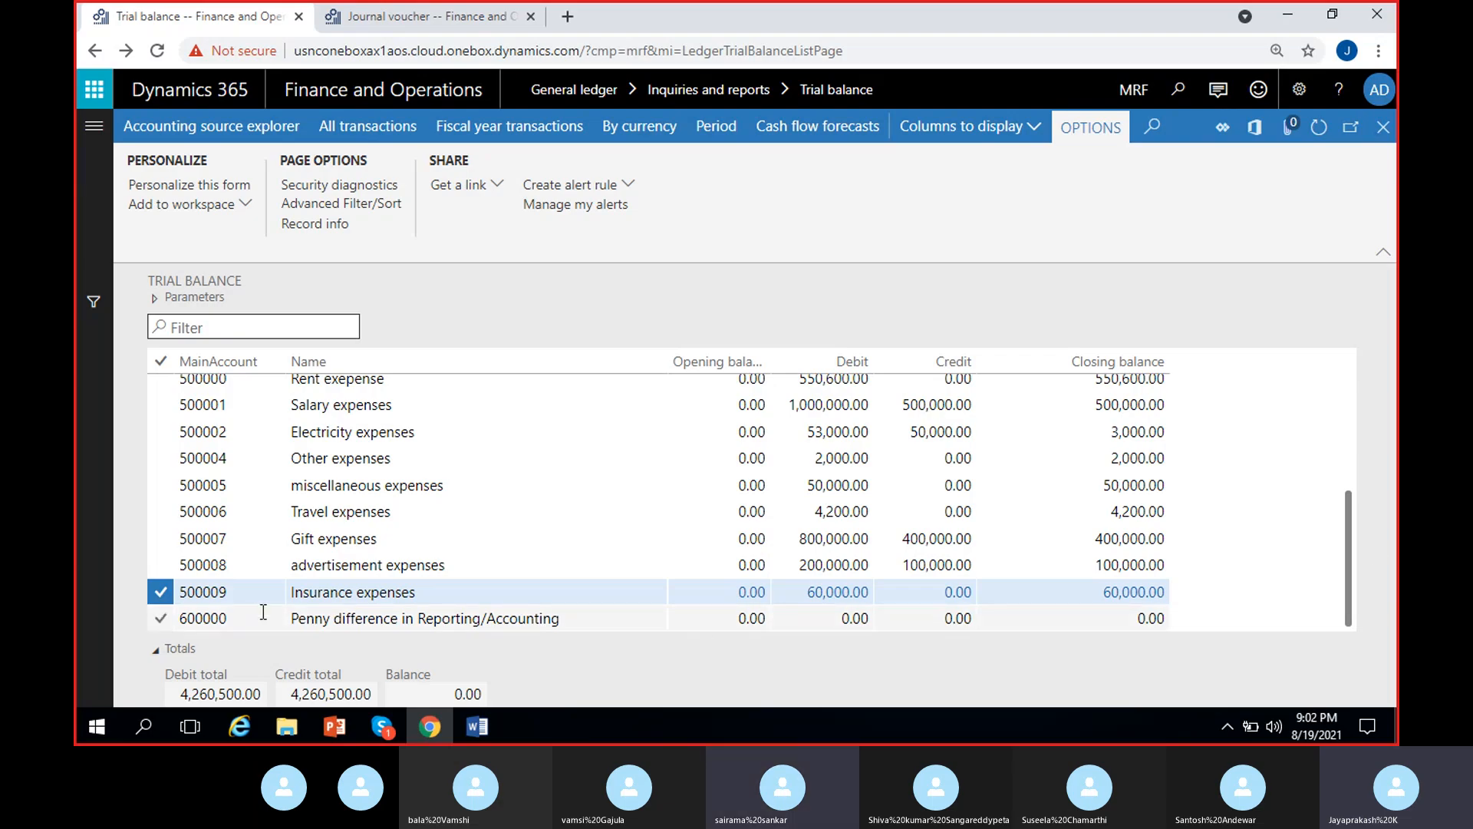
scroll(263, 606, "up", 3)
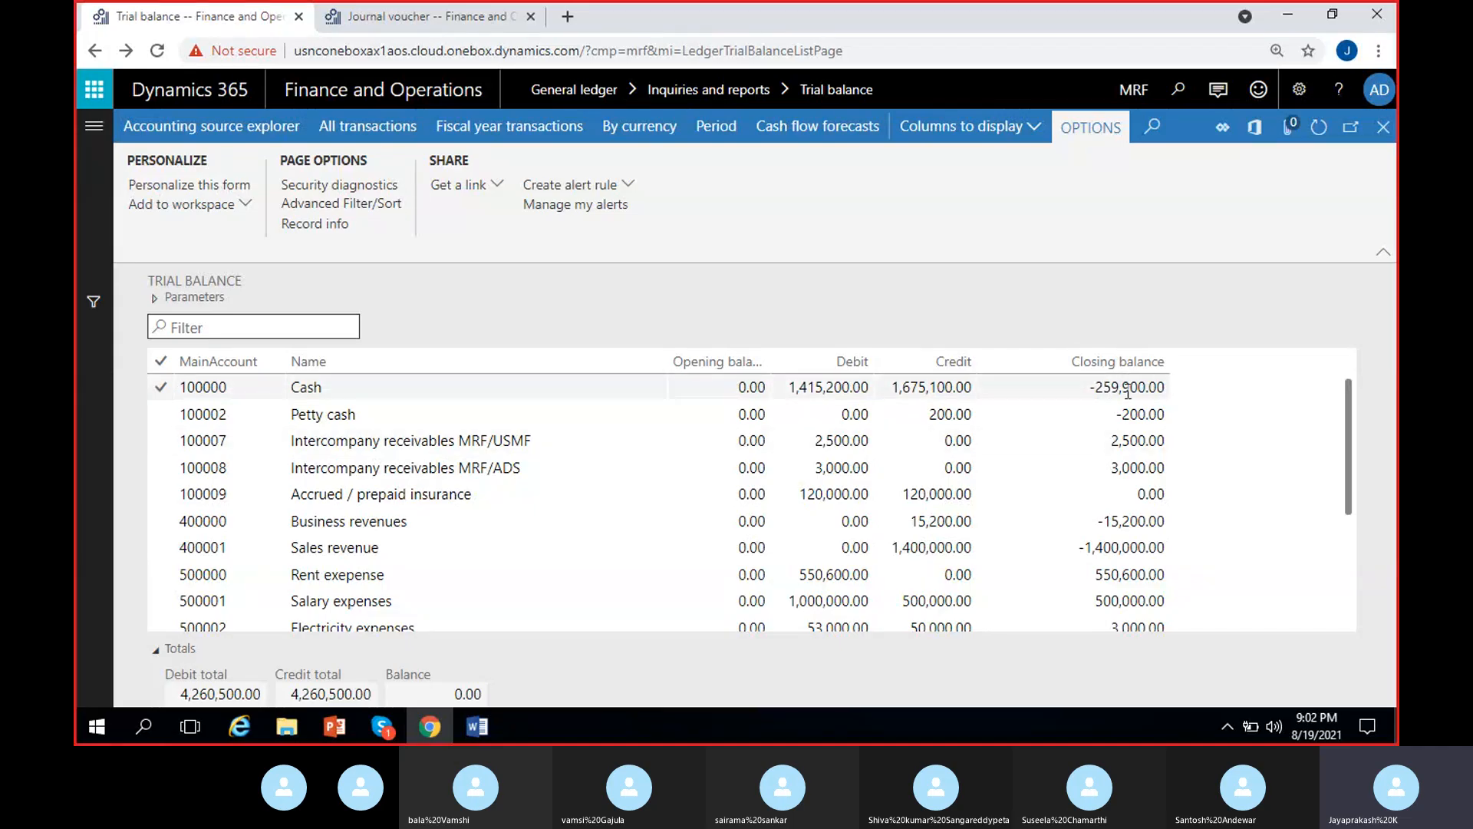
scroll(1243, 522, "down", 3)
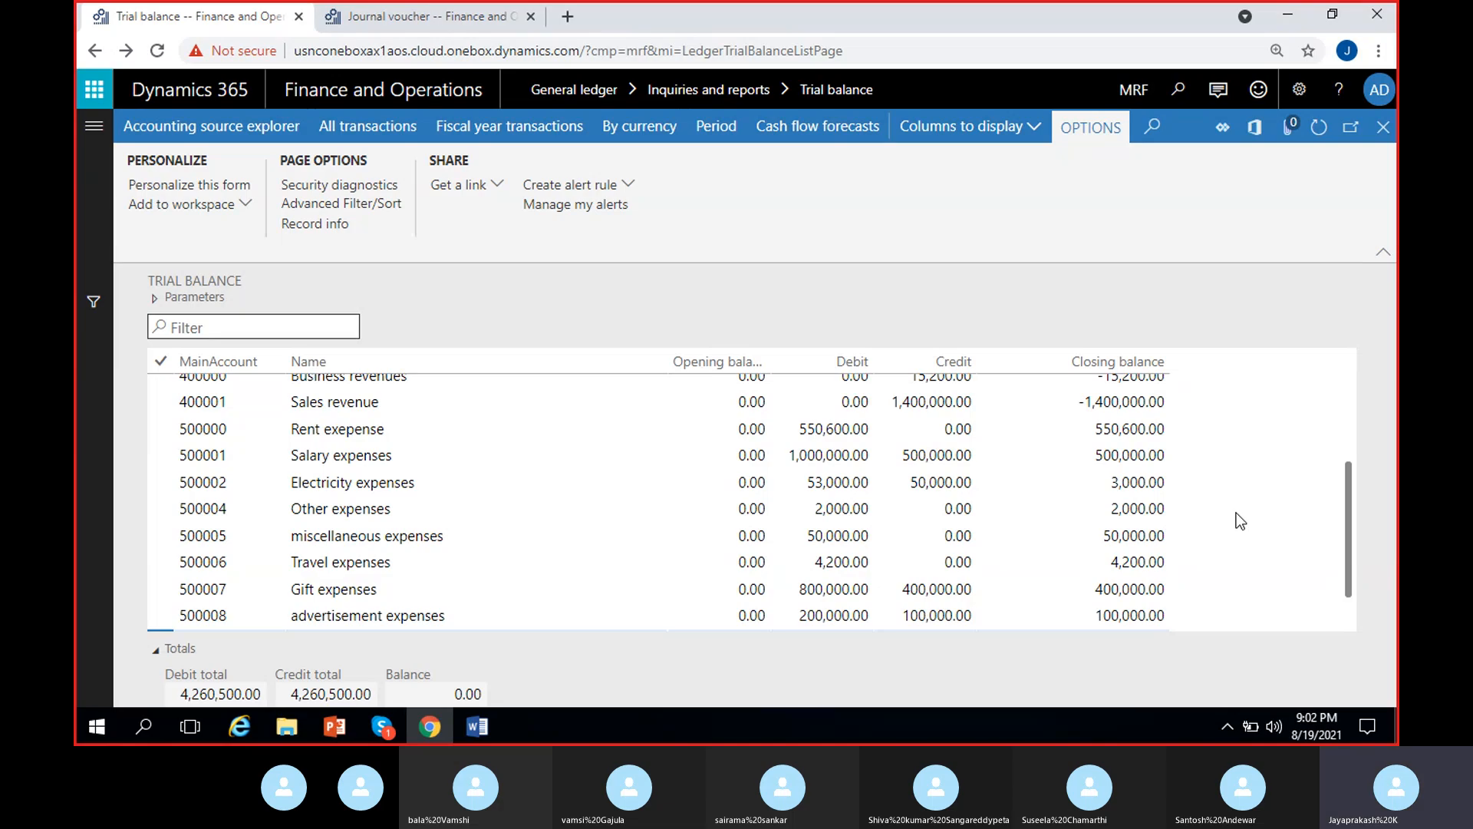
scroll(1236, 512, "up", 3)
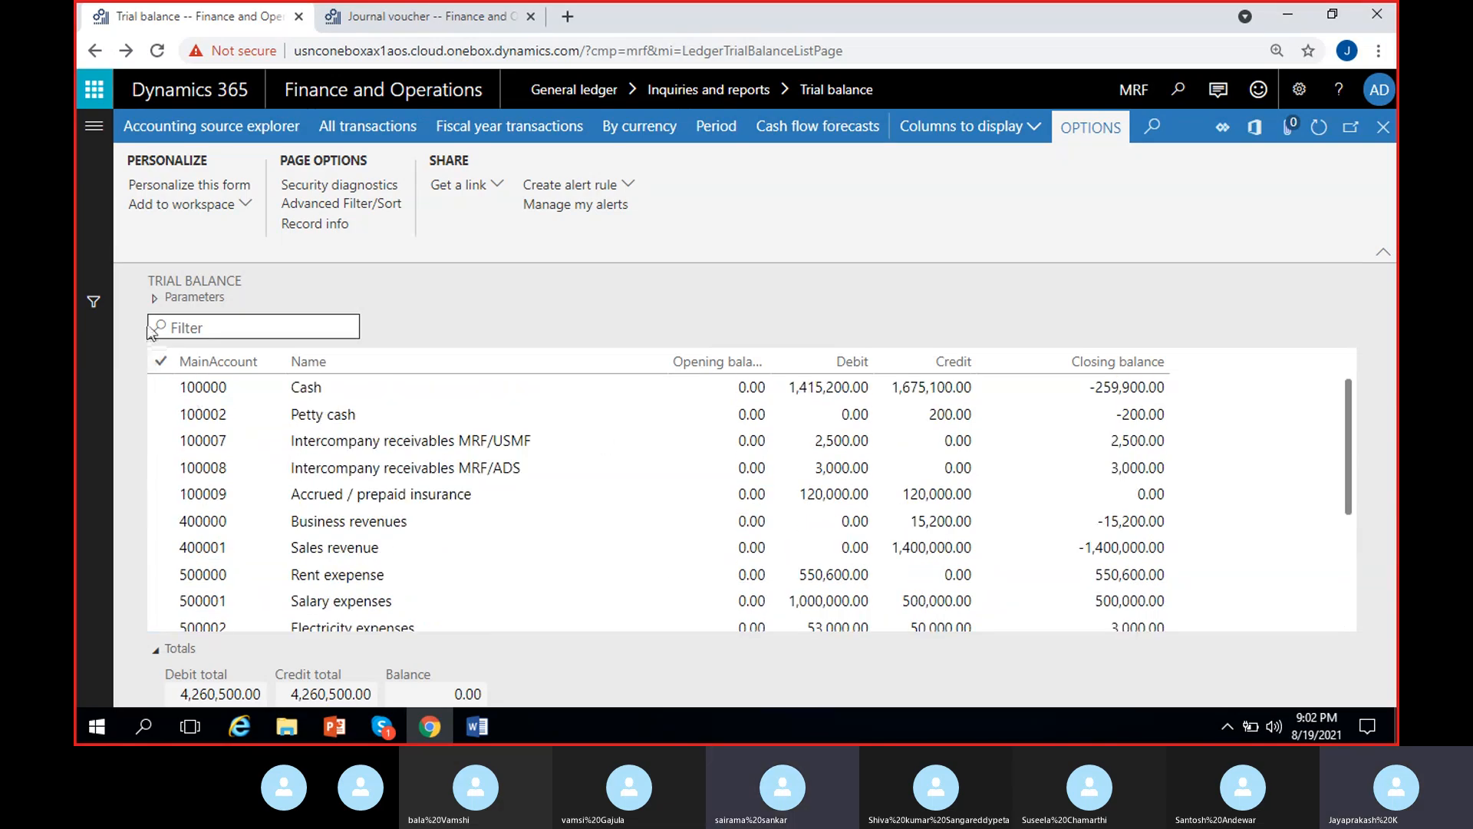
- Set the trial balance's To date to 1/31/2021, recalculate the balances, and dismiss the completion message
left_click(153, 298)
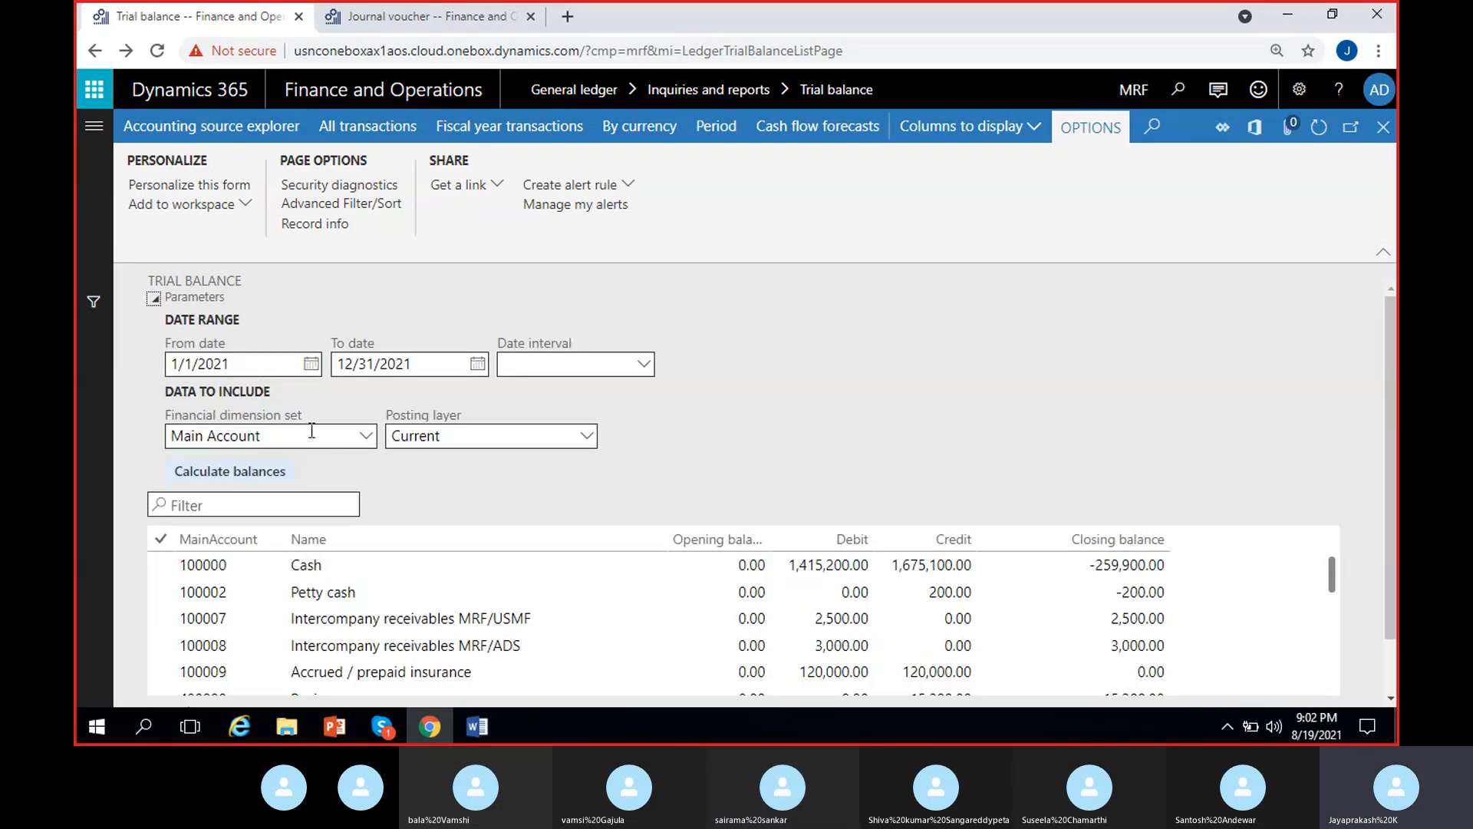
left_click(477, 364)
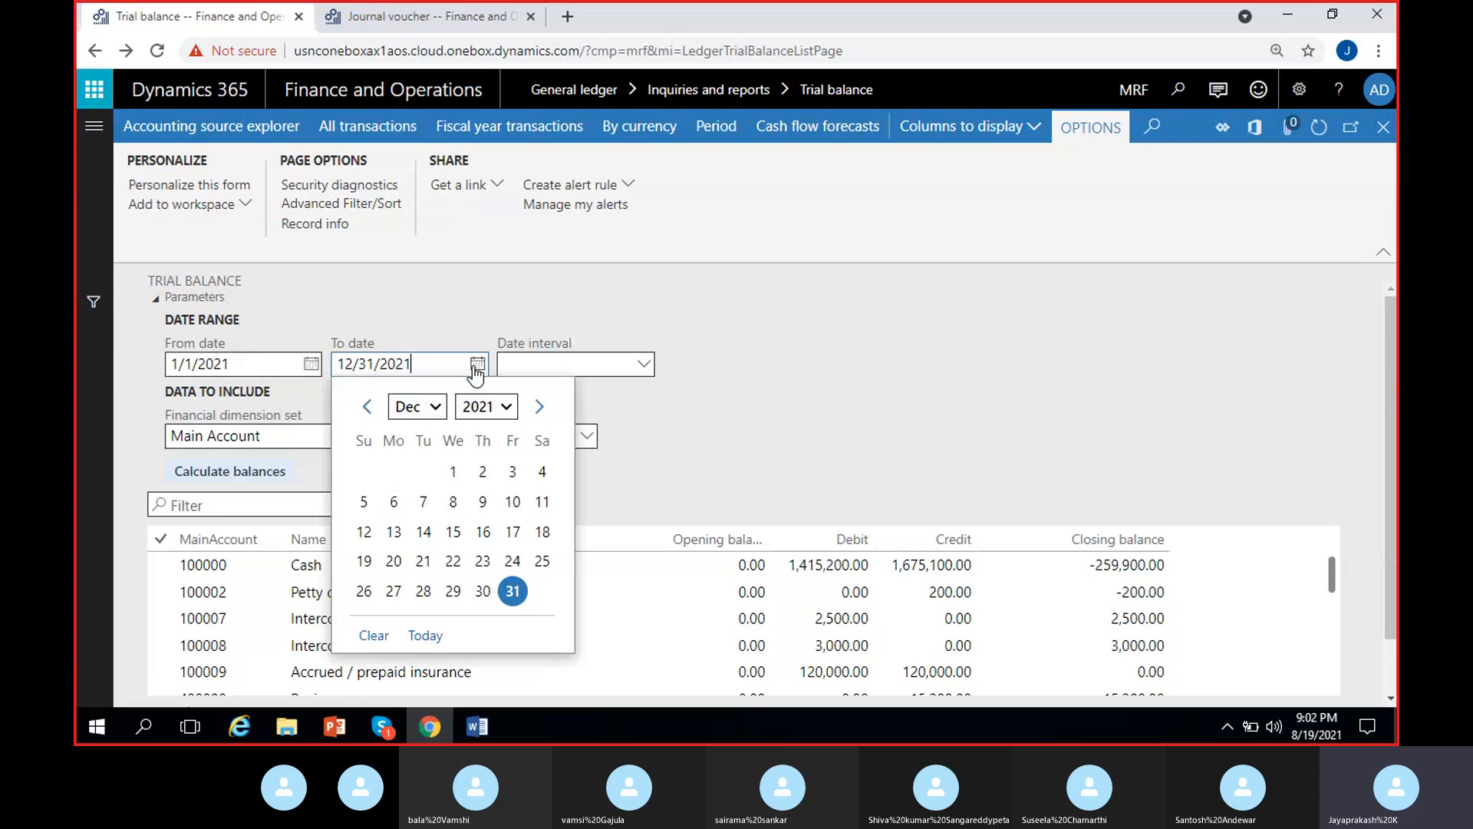
left_click(427, 411)
left_click(421, 430)
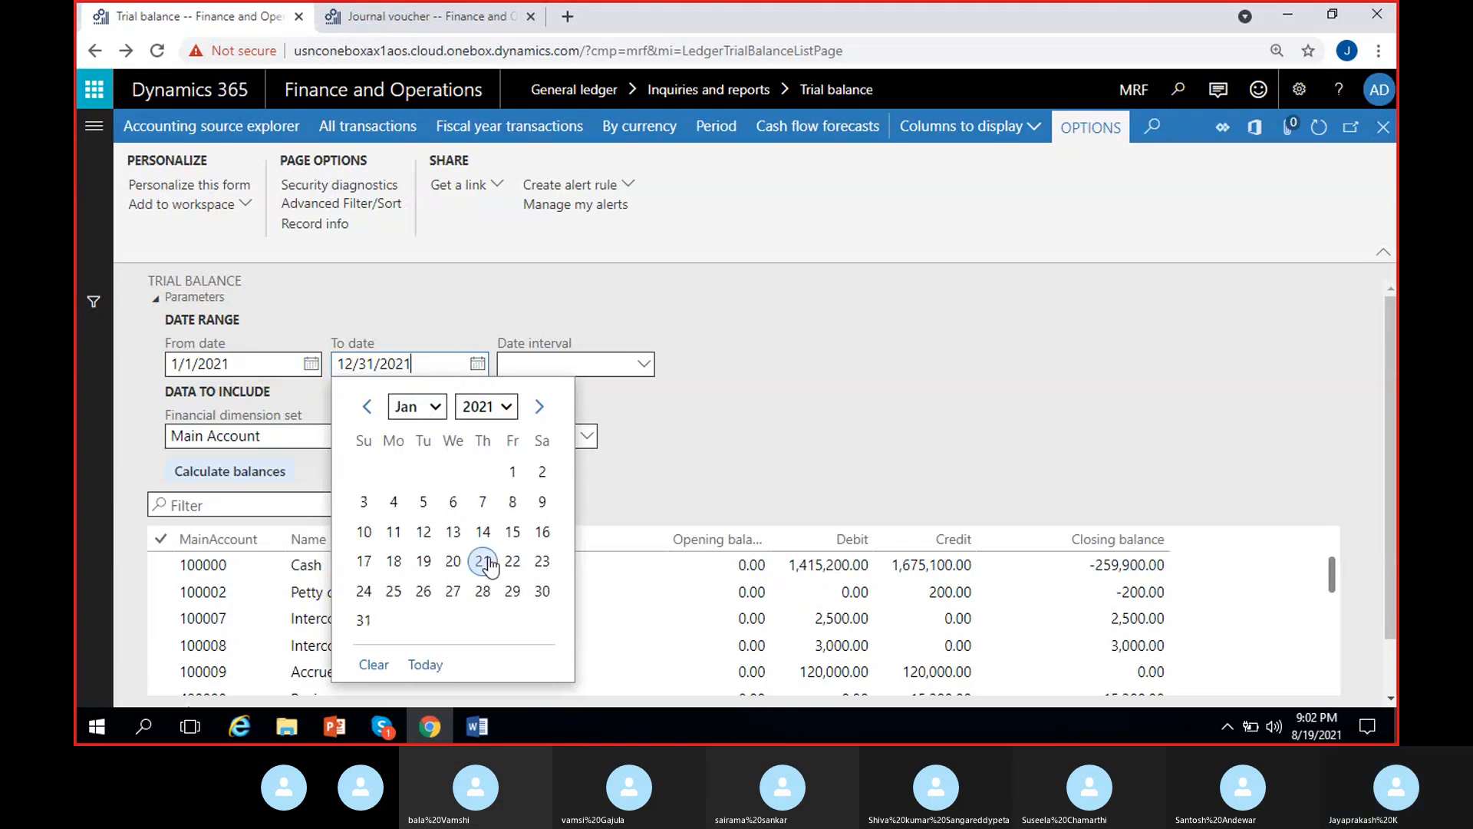
left_click(365, 611)
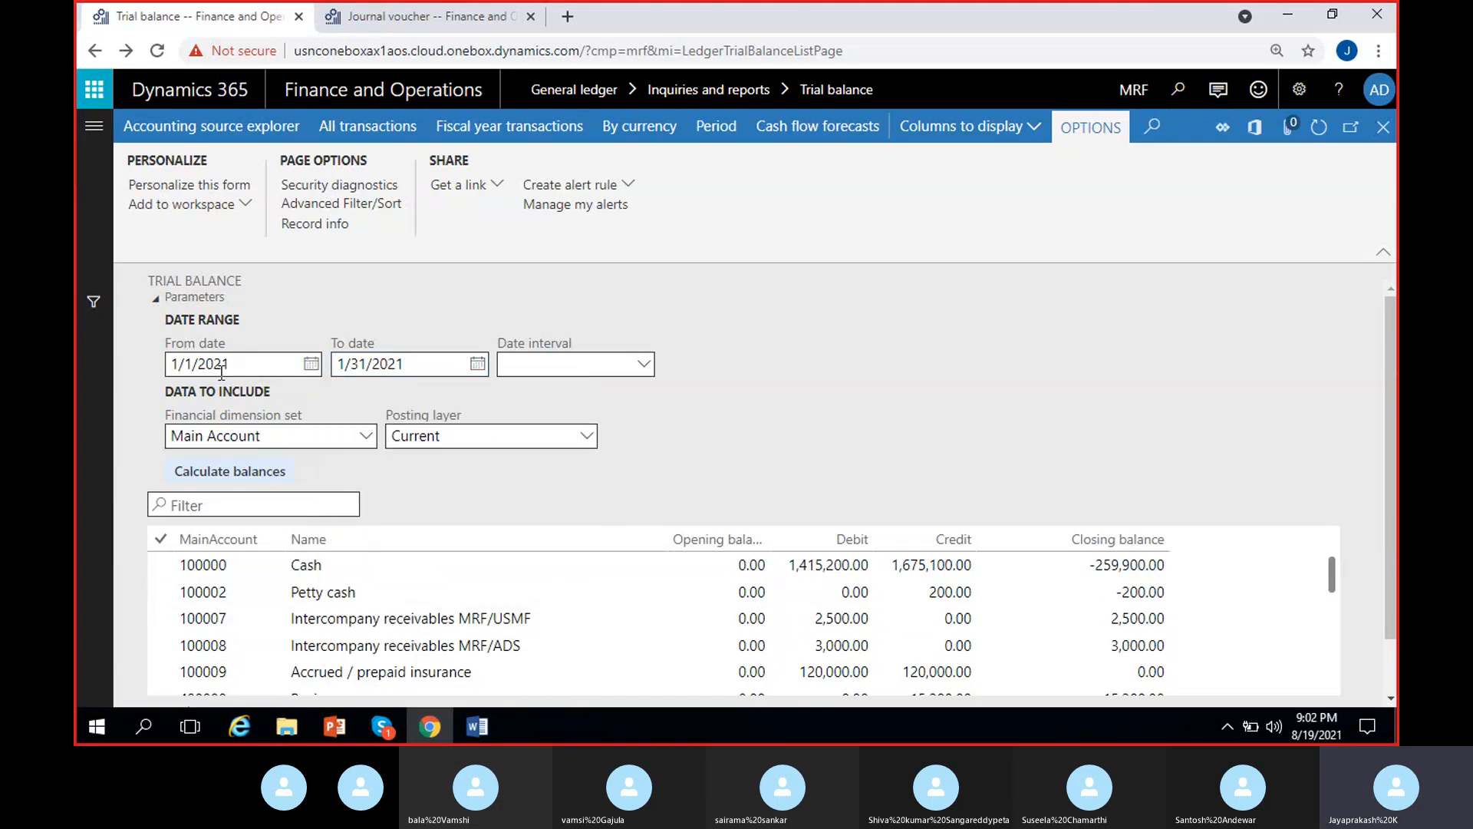
left_click(267, 473)
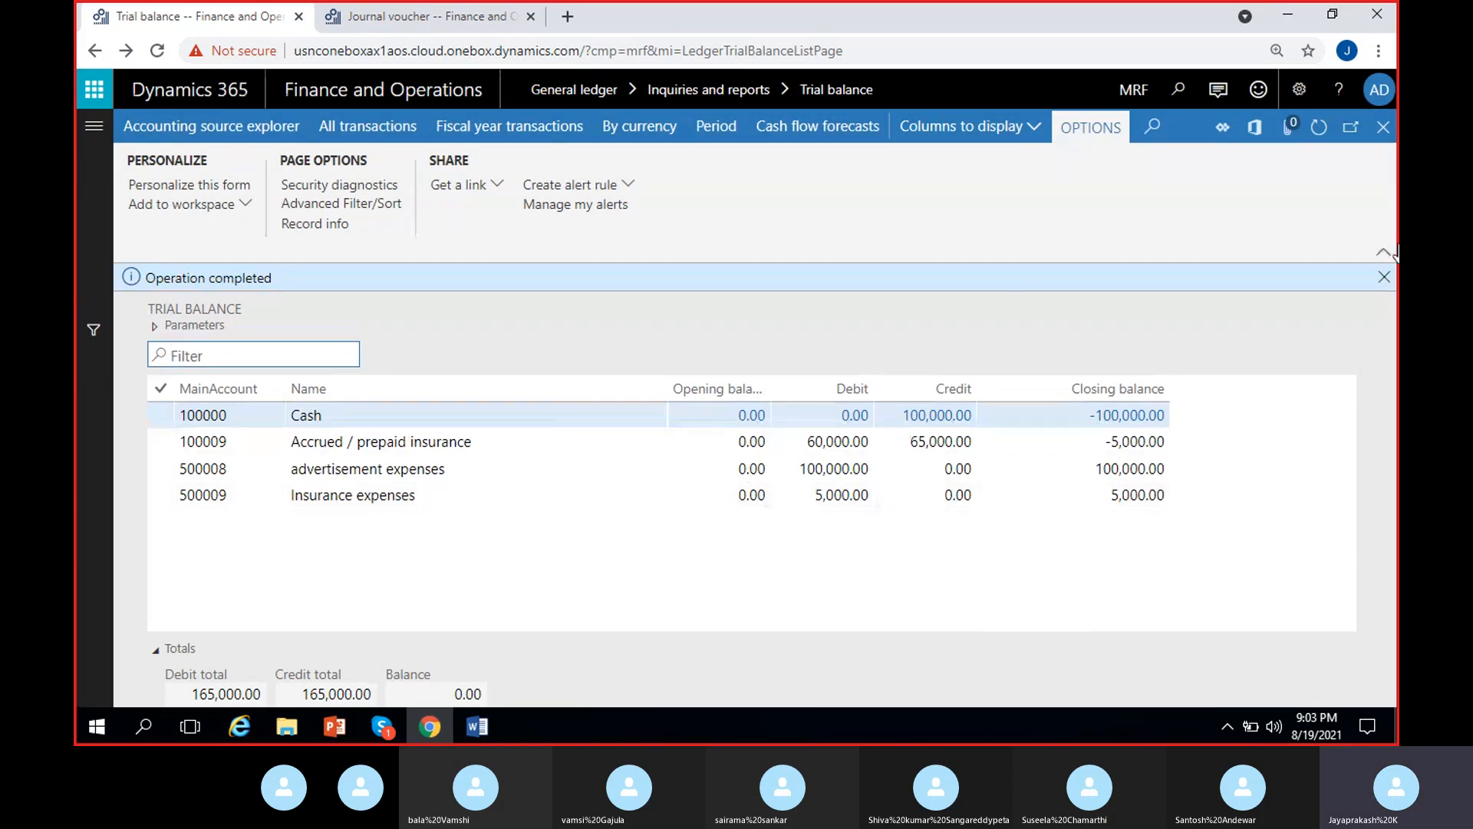
left_click(1385, 277)
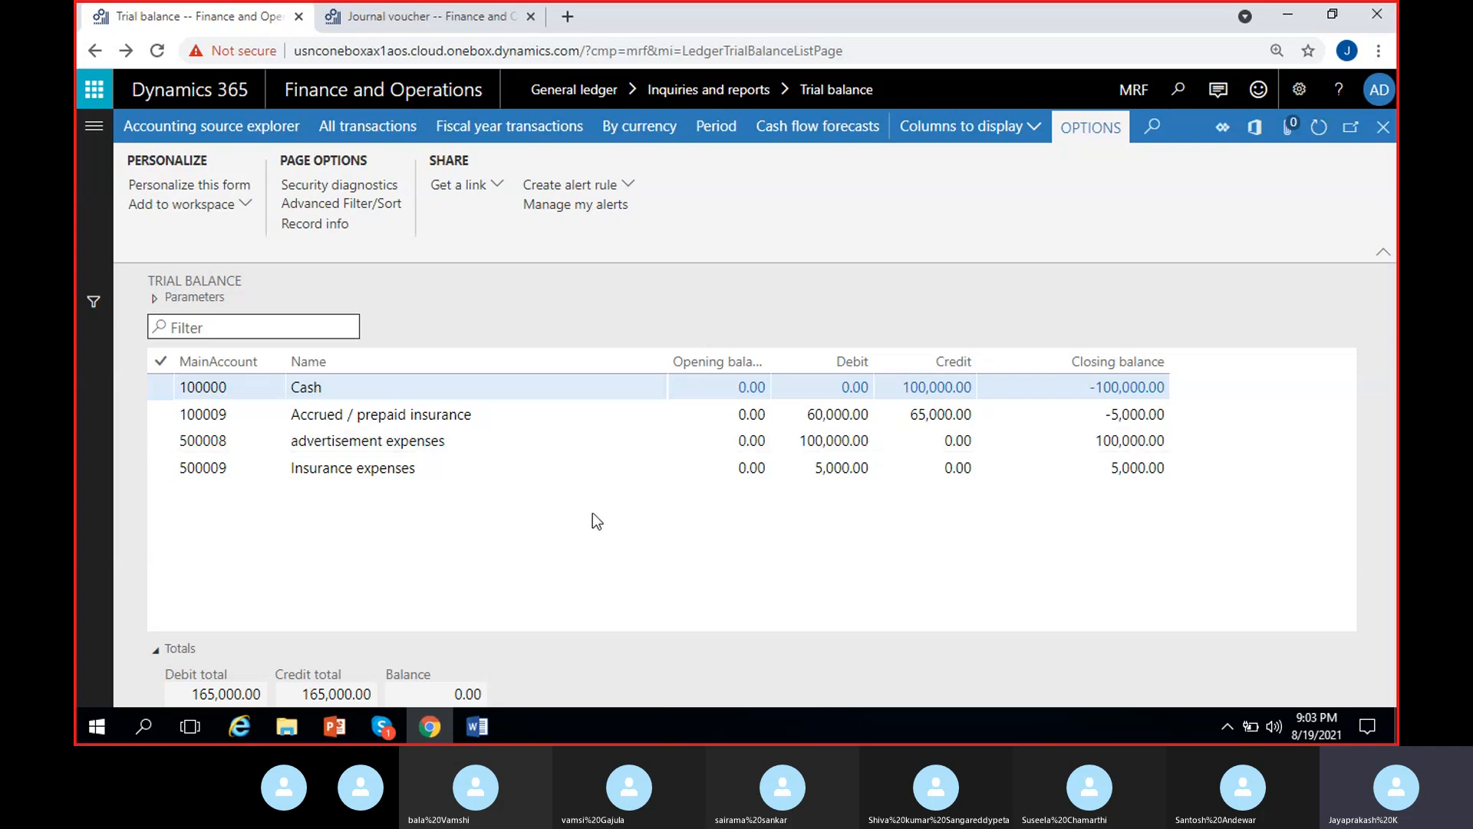
- Compare the January closing balances of Accrued / prepaid insurance and Insurance expenses
left_click(444, 413)
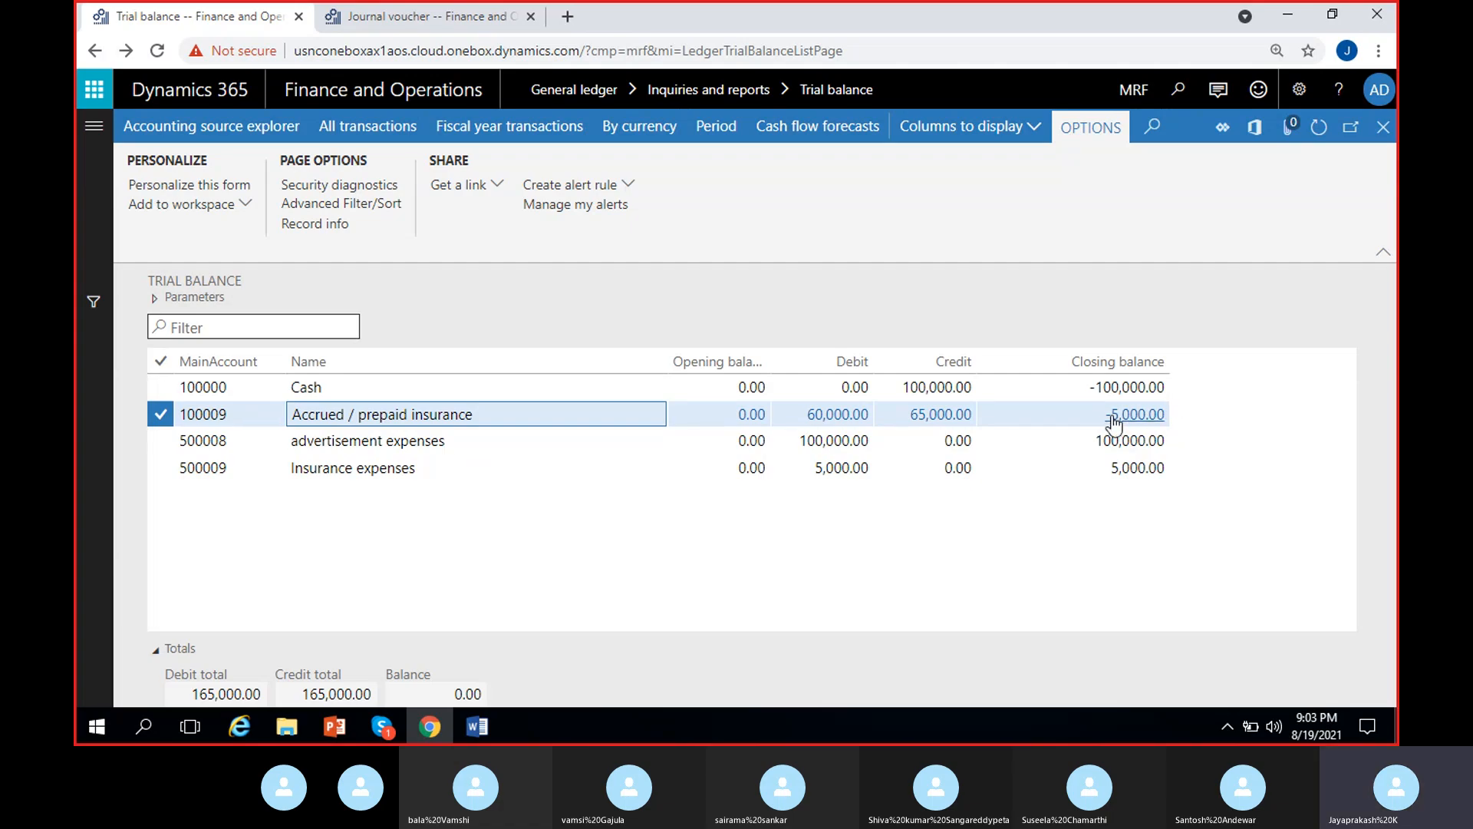
left_click(1109, 470)
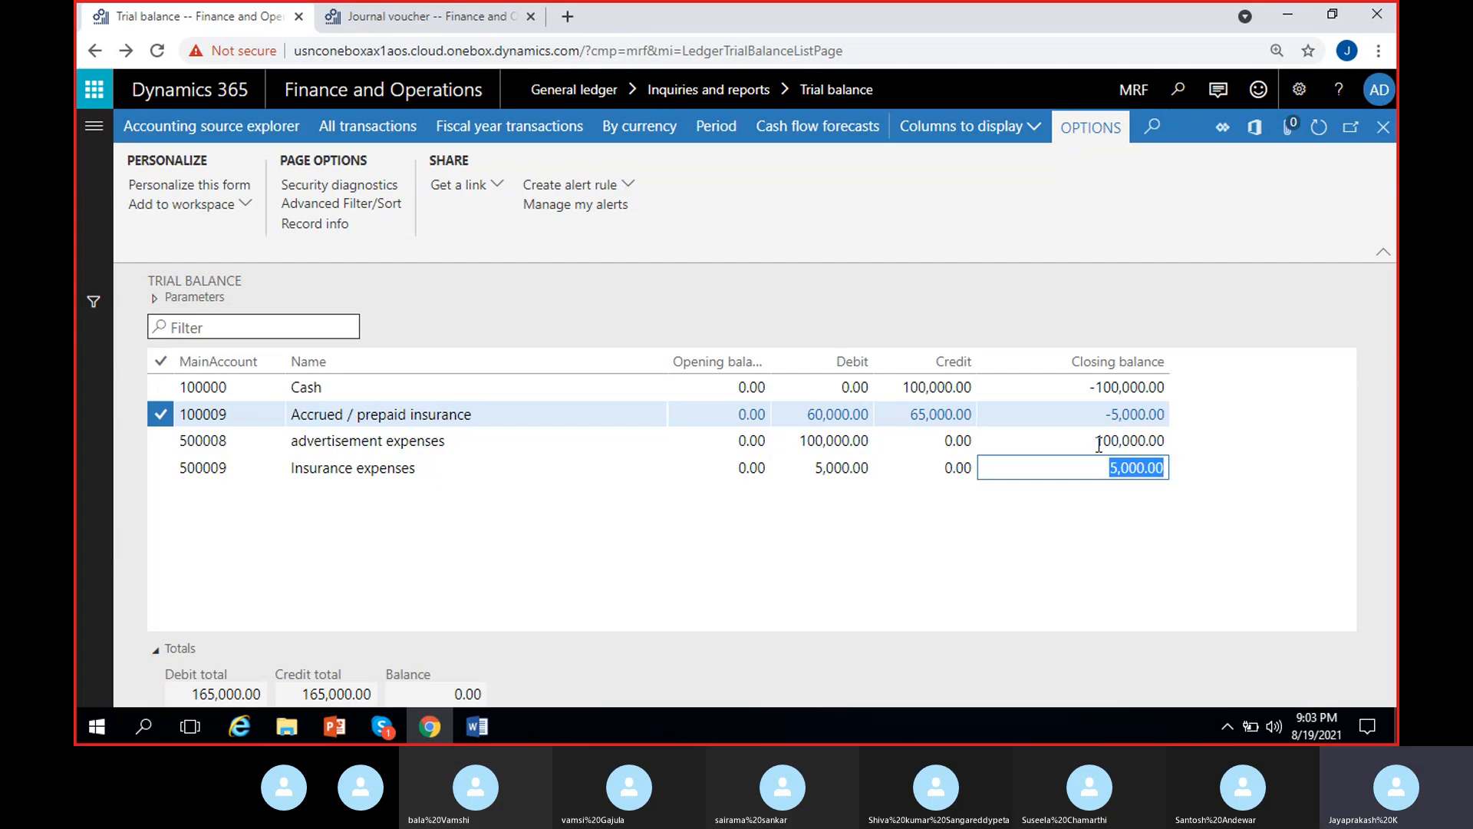
left_click(942, 554)
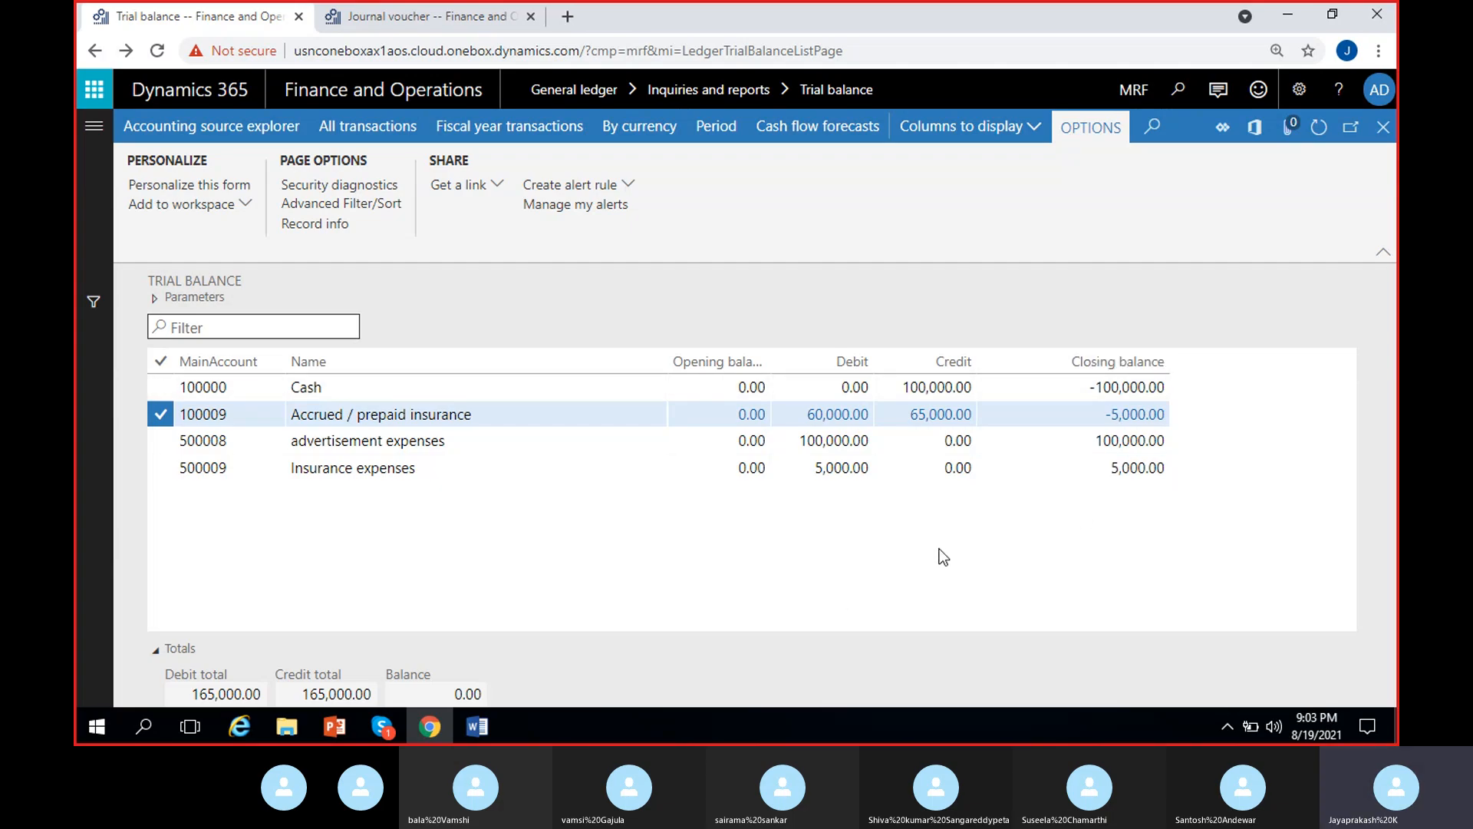
- Open the transactions behind the January Cash closing balance, review their voucher and amounts, and return to the trial balance
left_click(990, 389)
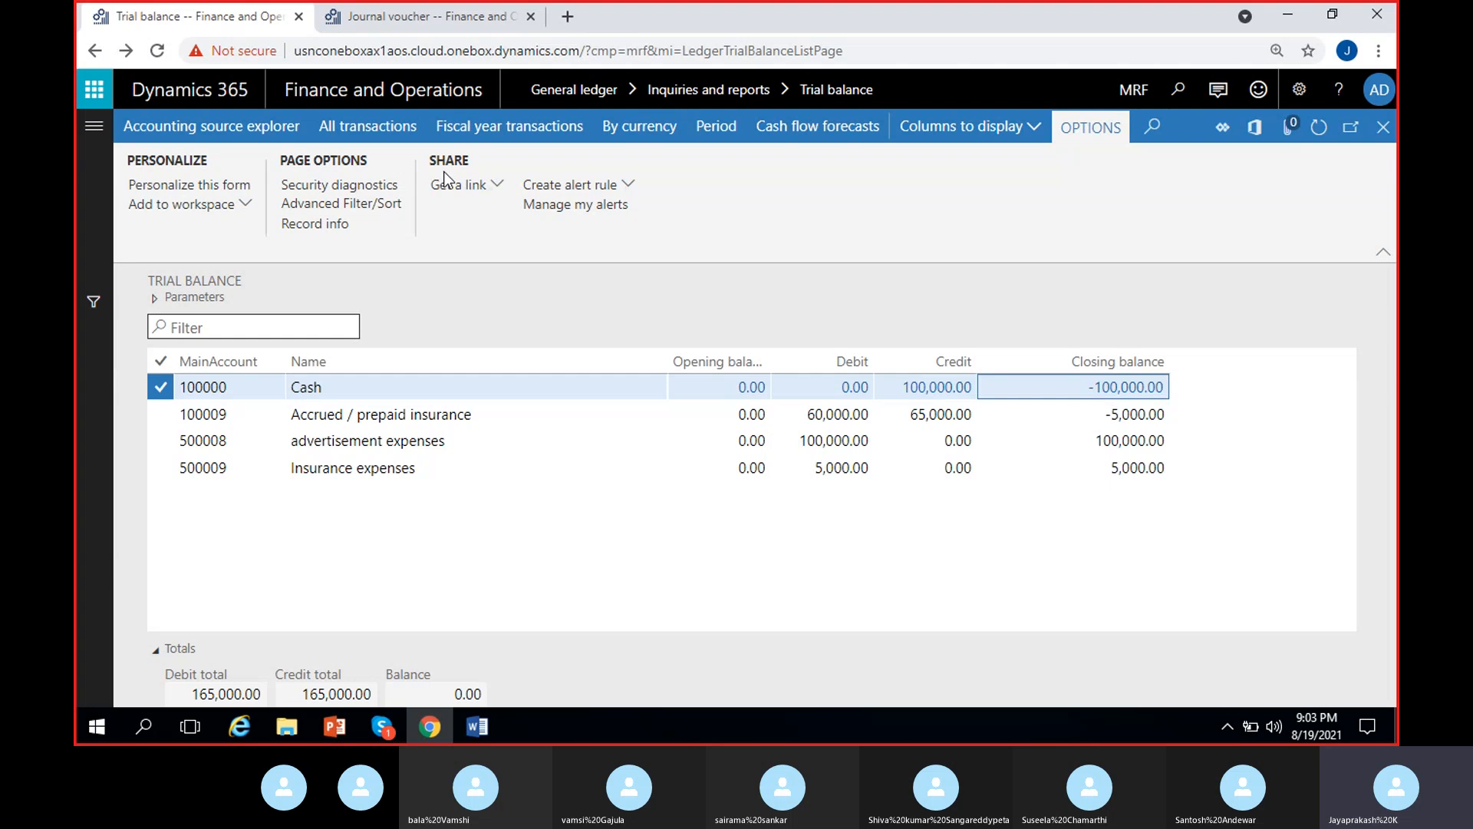
left_click(1122, 386)
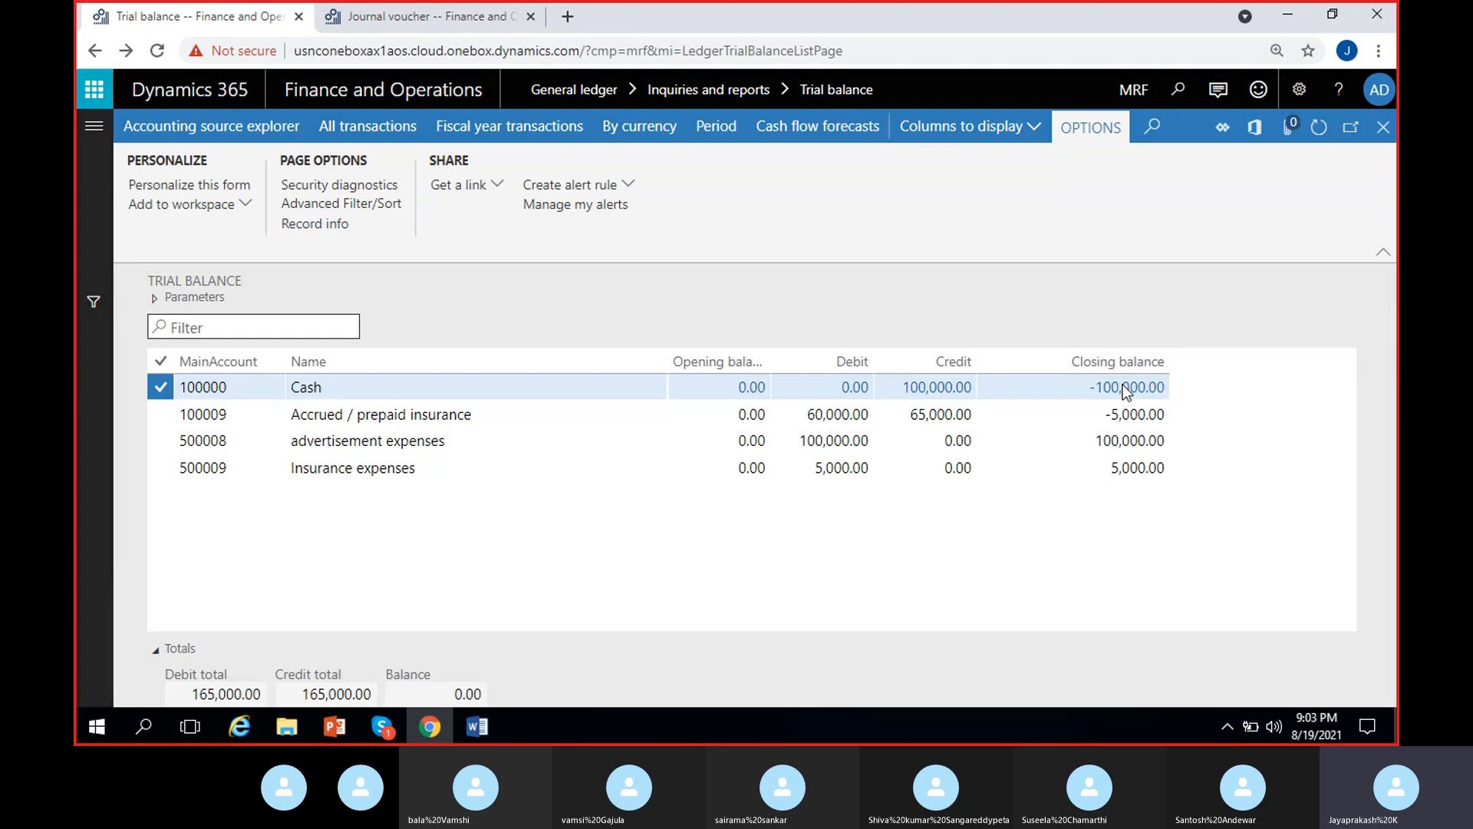
scroll(783, 448, "right", 8)
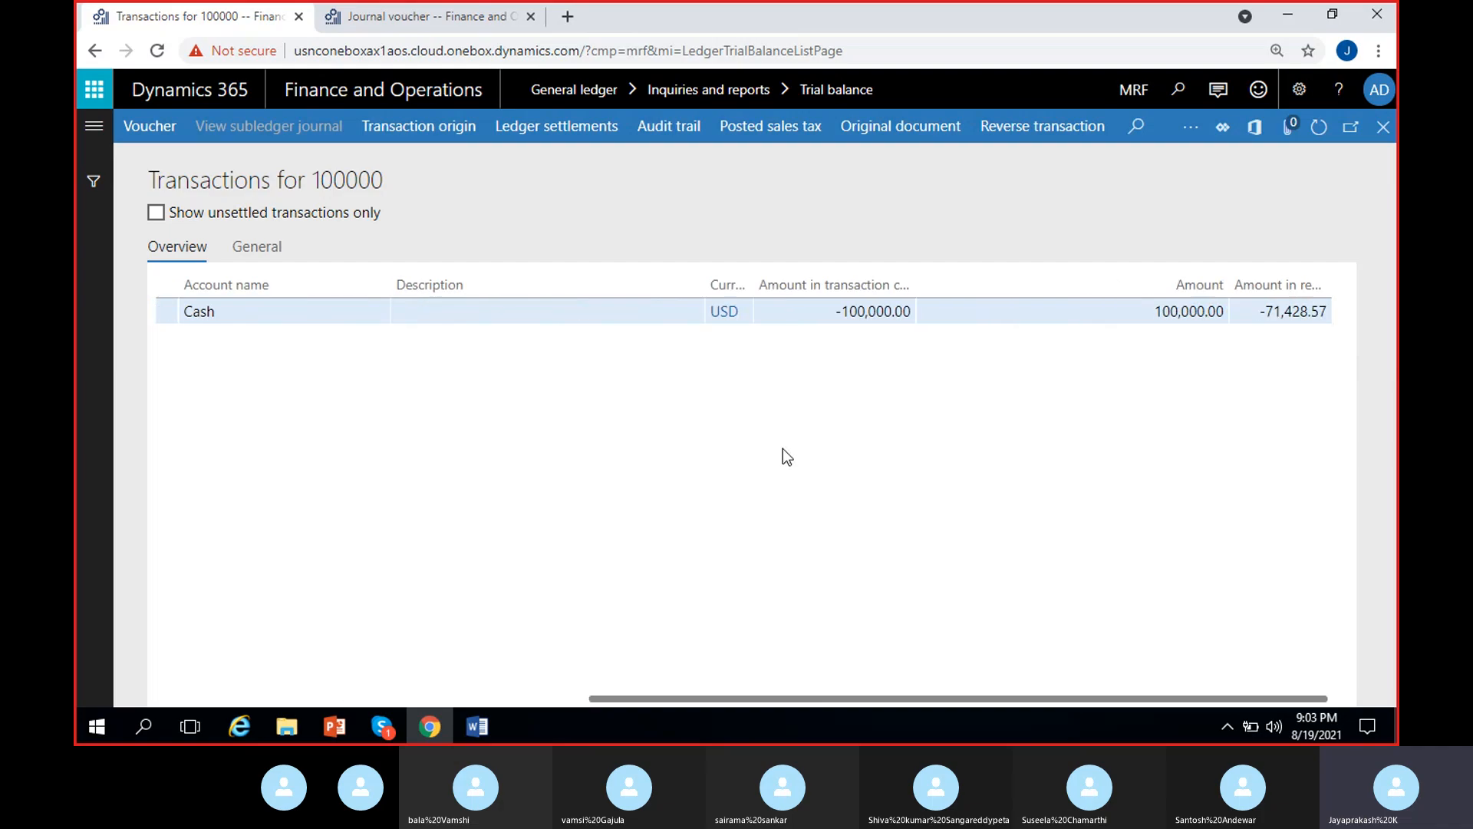
scroll(544, 473, "left", 8)
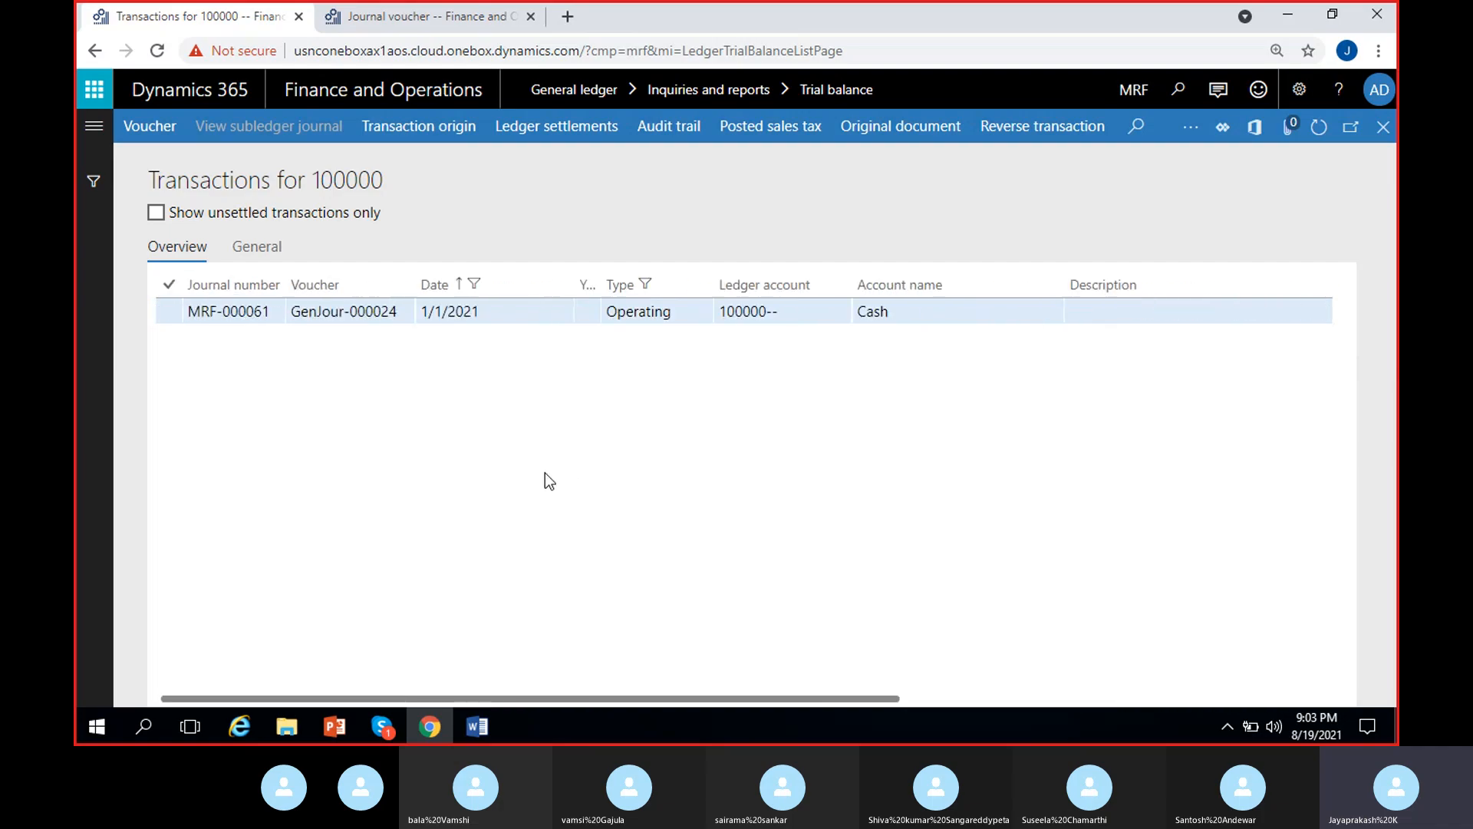
left_click(1382, 127)
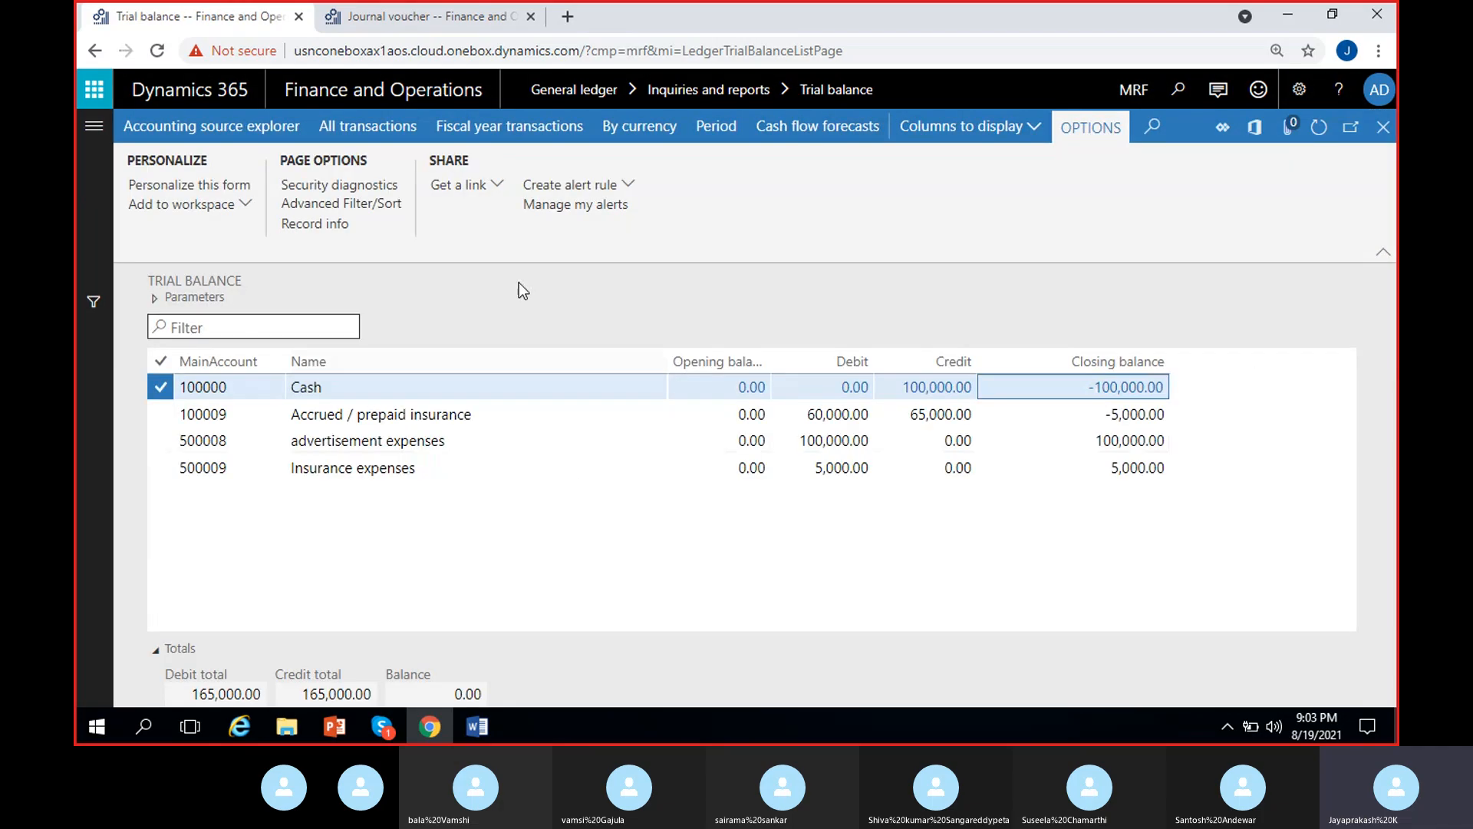
- Switch to the journal voucher, check the posting date of the 60,000 cash payment line, and dismiss the completion message
left_click(457, 16)
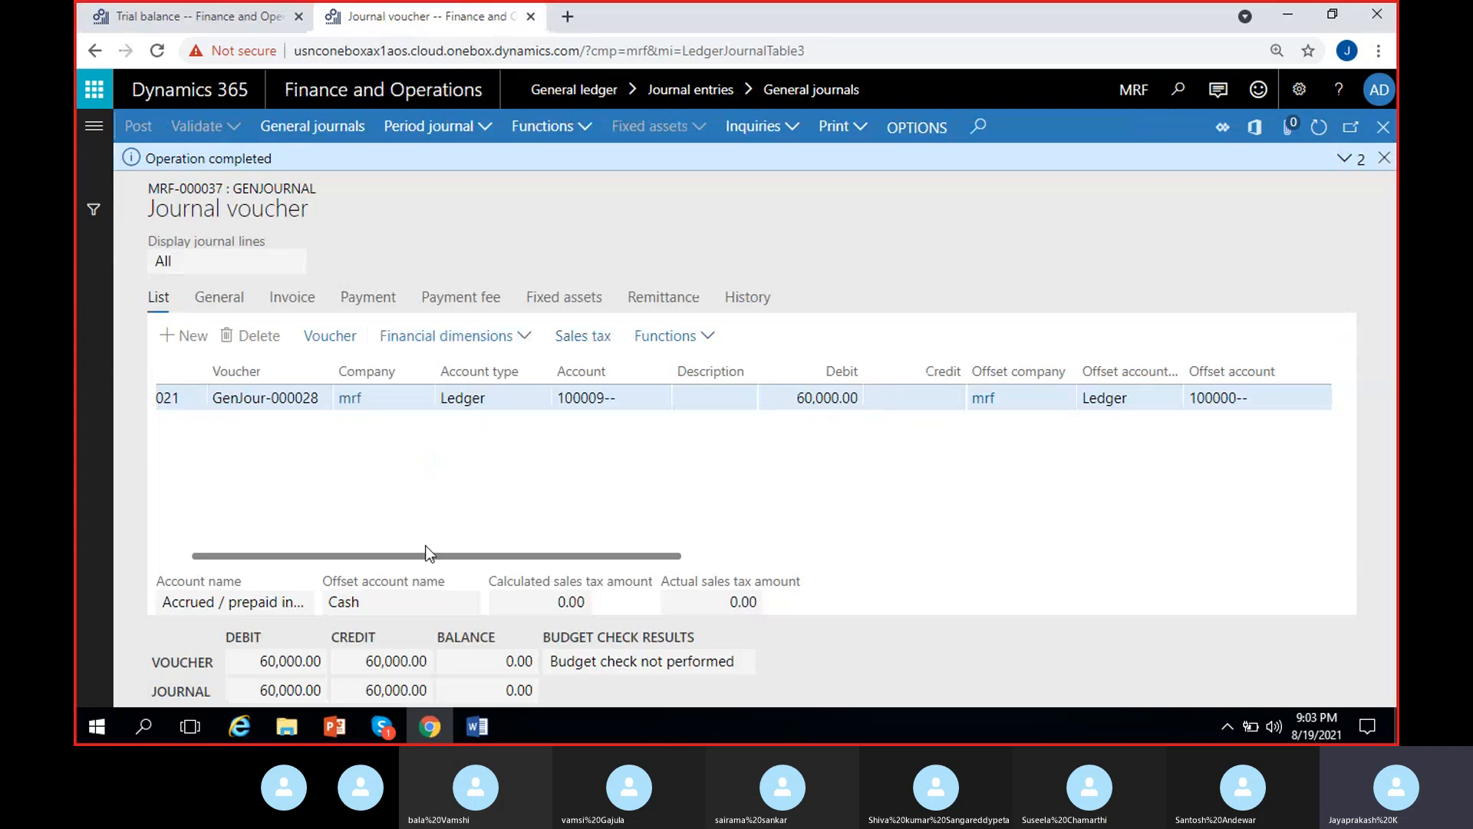
left_click_drag(427, 554, 398, 554)
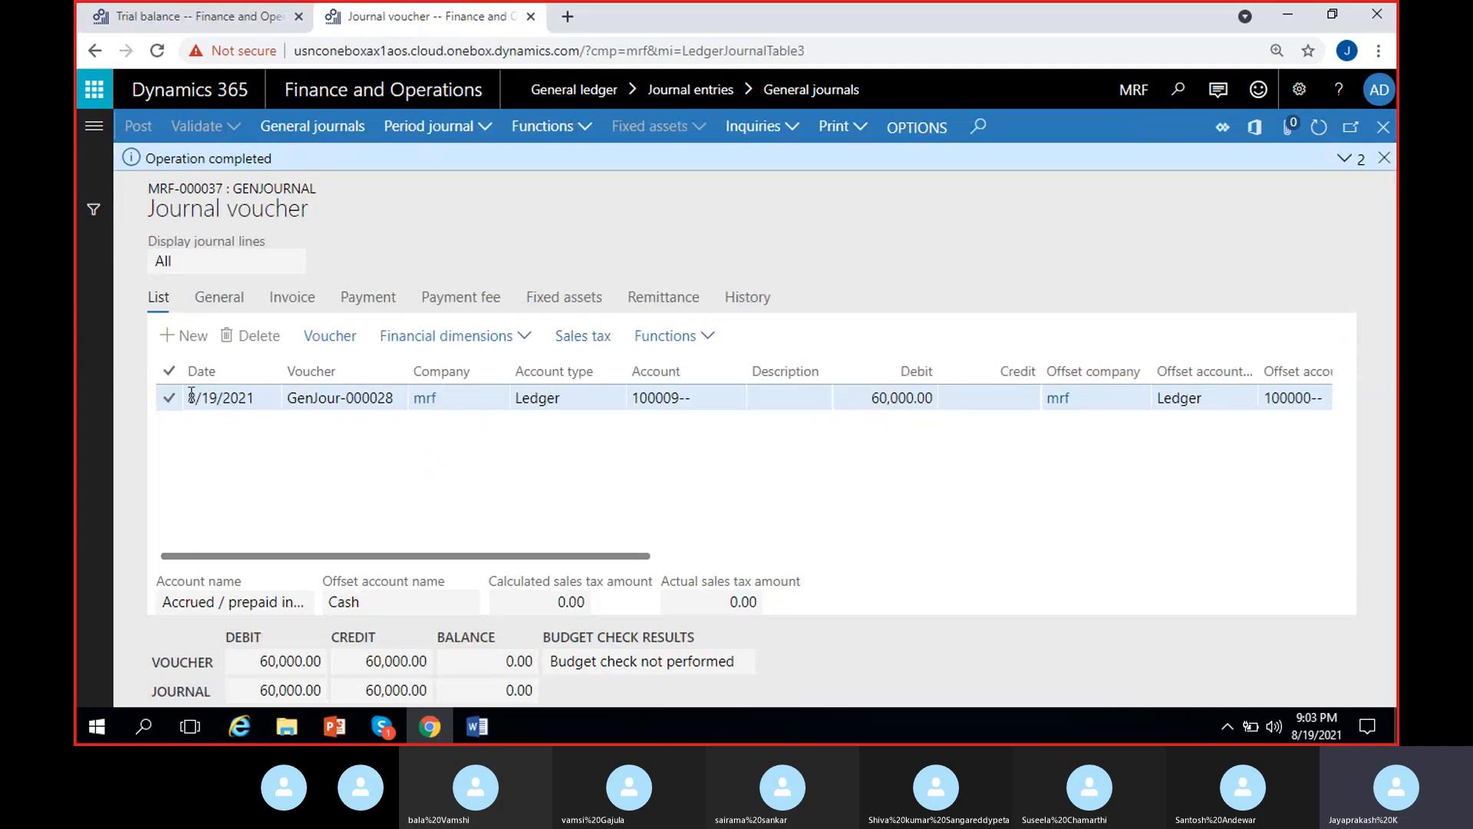
left_click_drag(191, 394, 257, 394)
left_click(320, 507)
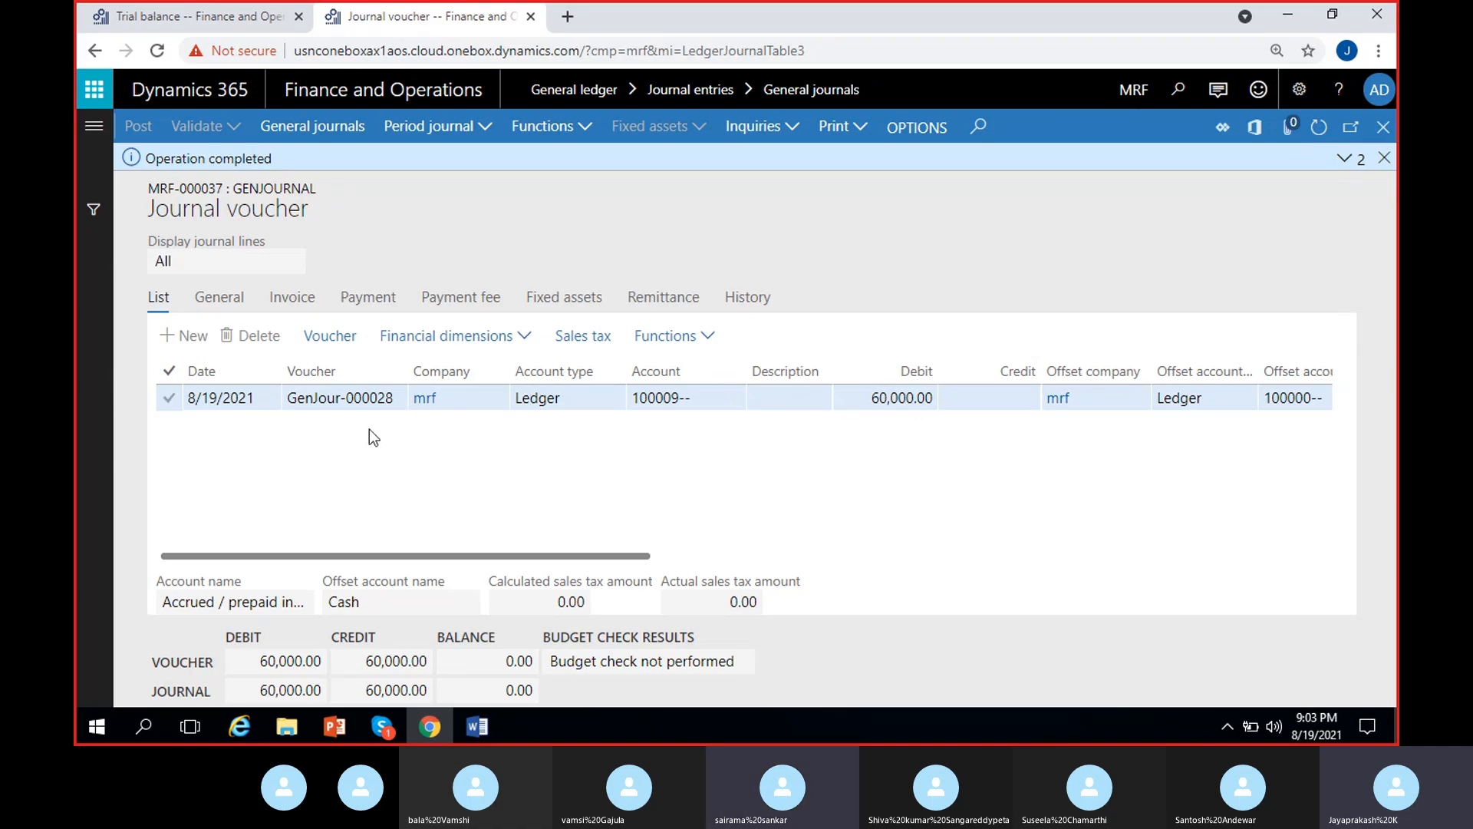
left_click(1384, 157)
- Return to the trial balance and compare the January closing balances of advertisement expenses and Cash
left_click(213, 29)
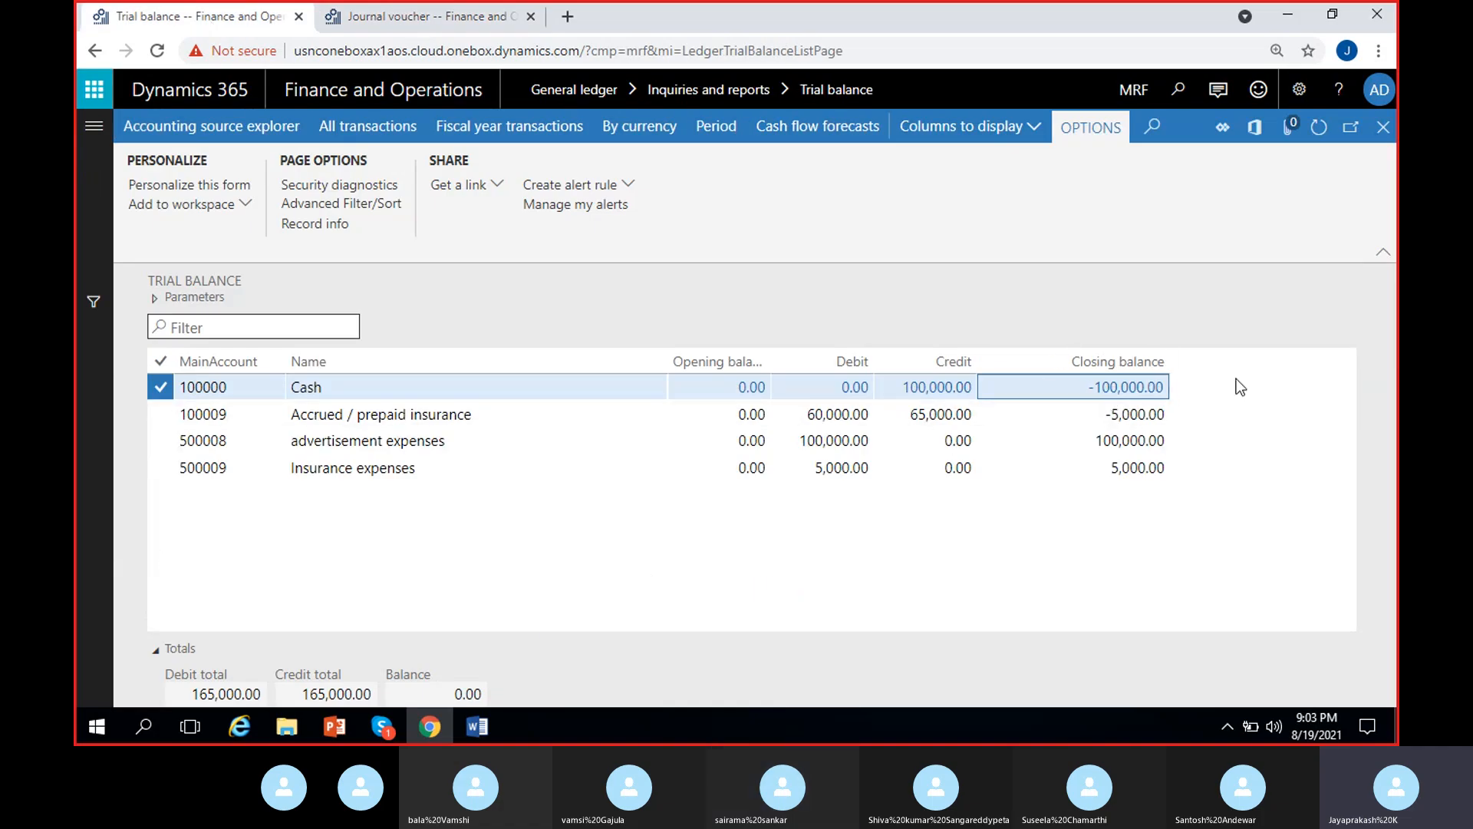
left_click(1127, 441)
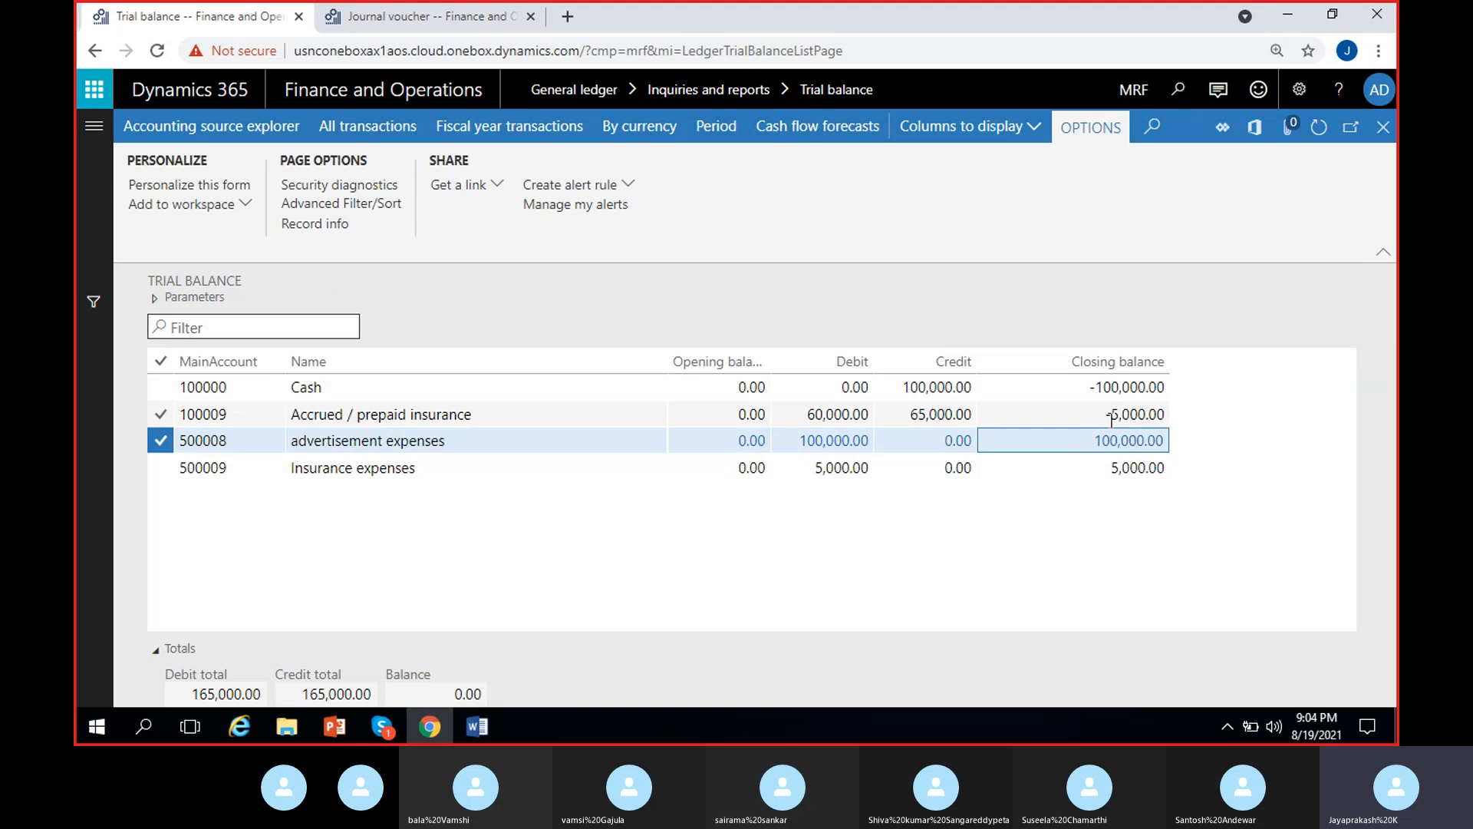
left_click(1180, 384)
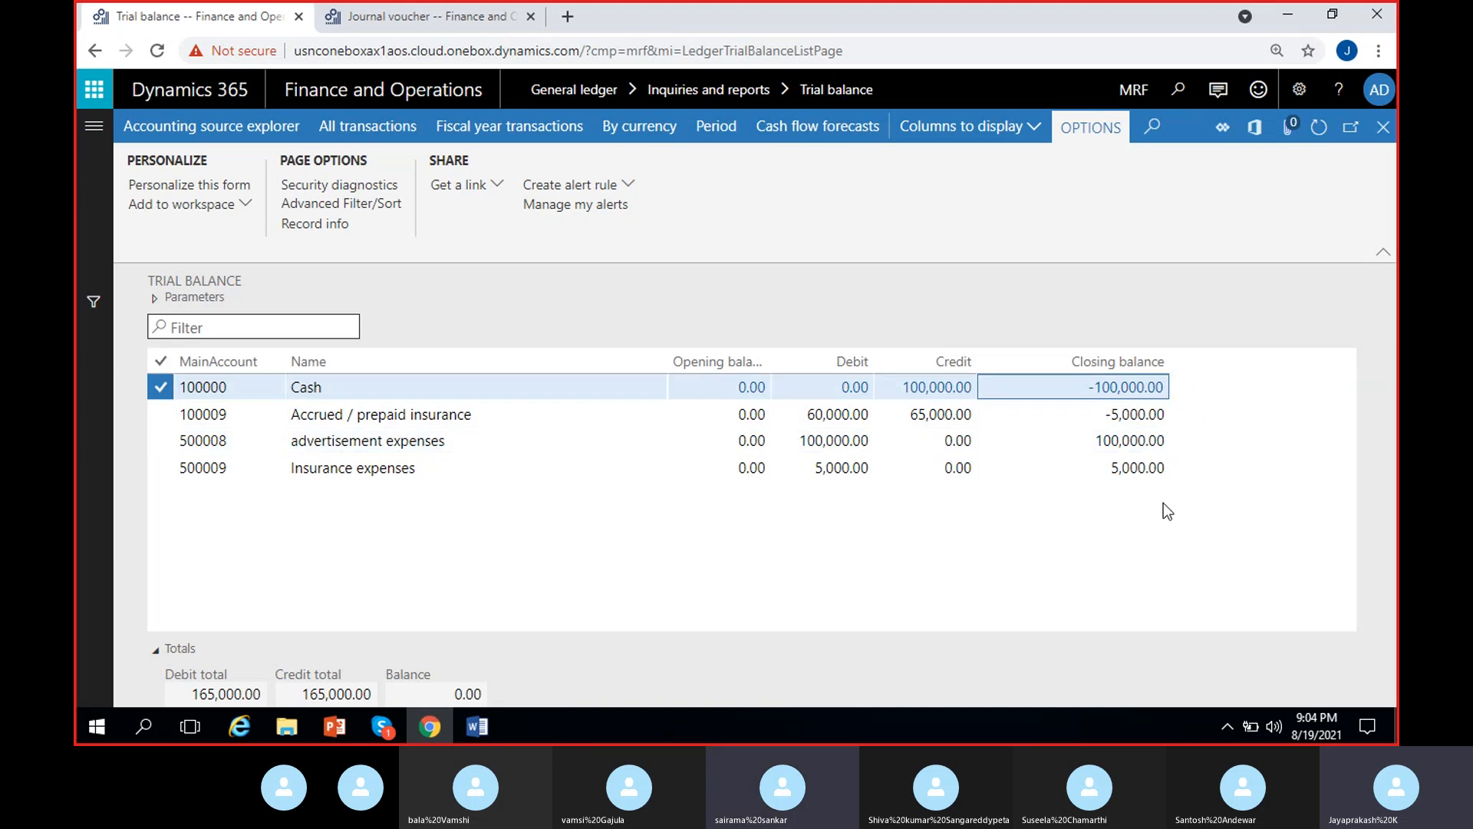
- Set the trial balance's To date to 2/28/2021 and recalculate the balances
left_click(154, 299)
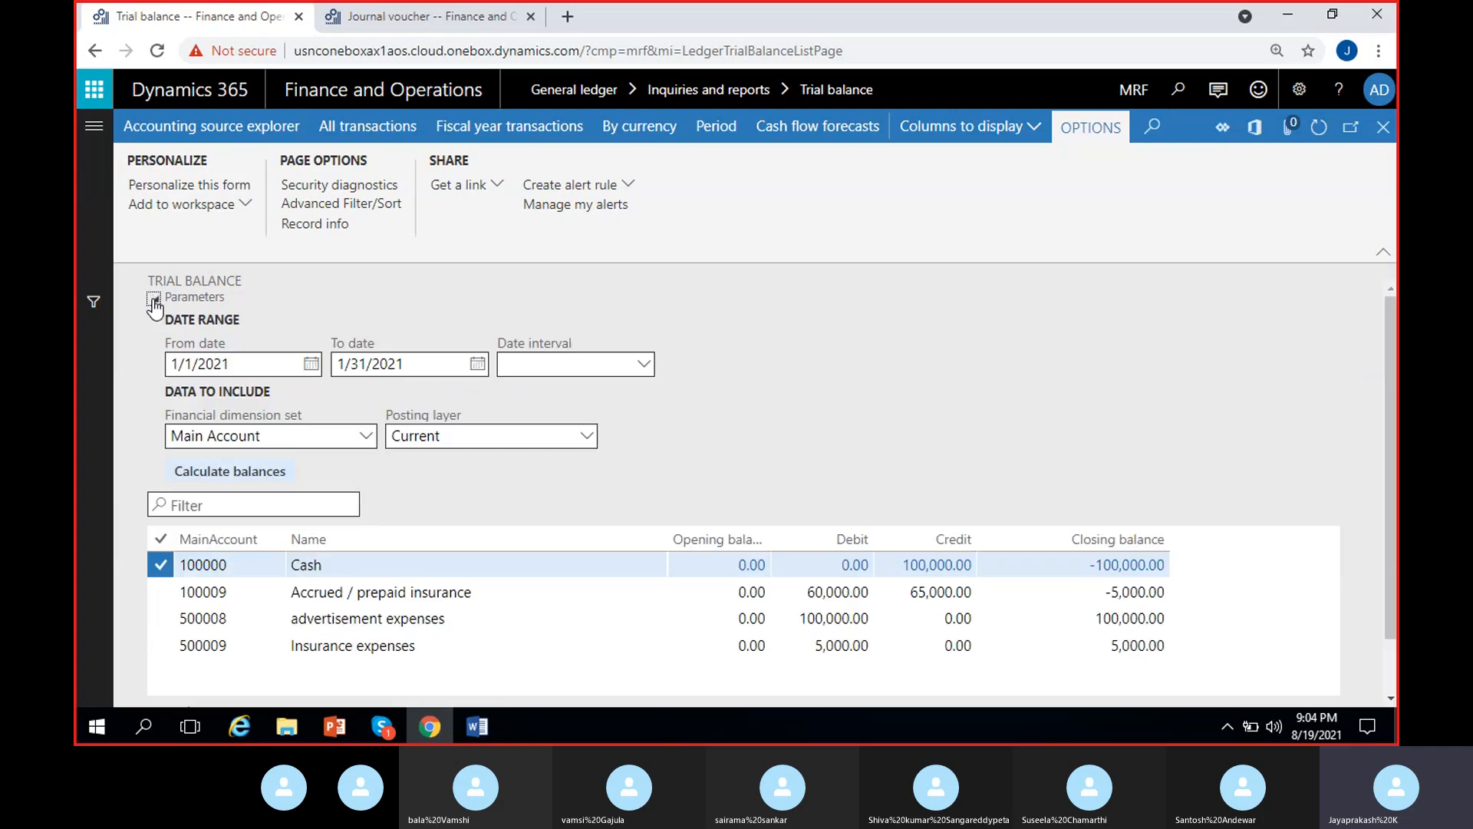
left_click(475, 366)
left_click(436, 408)
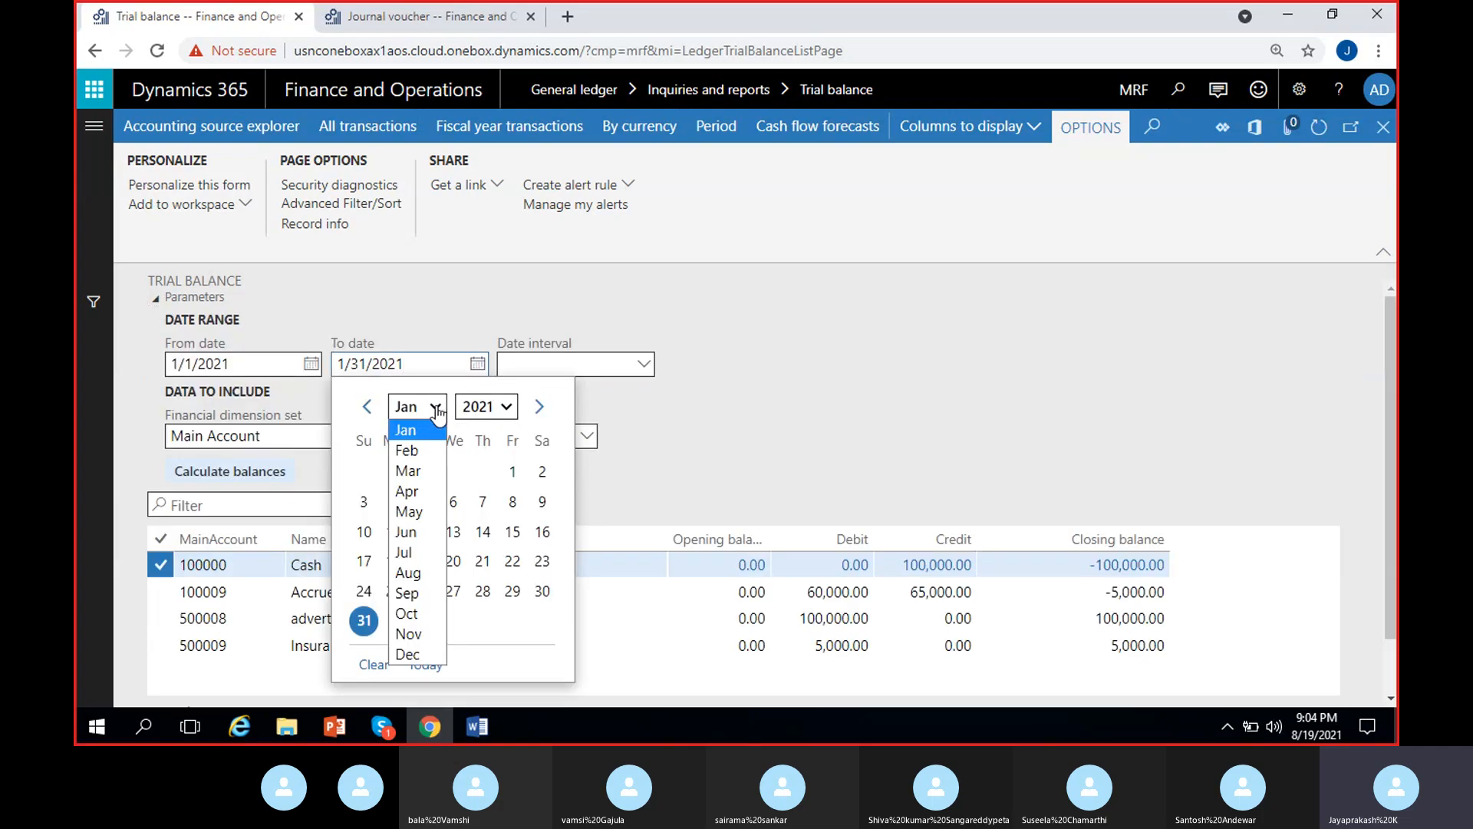
left_click(425, 450)
left_click(364, 590)
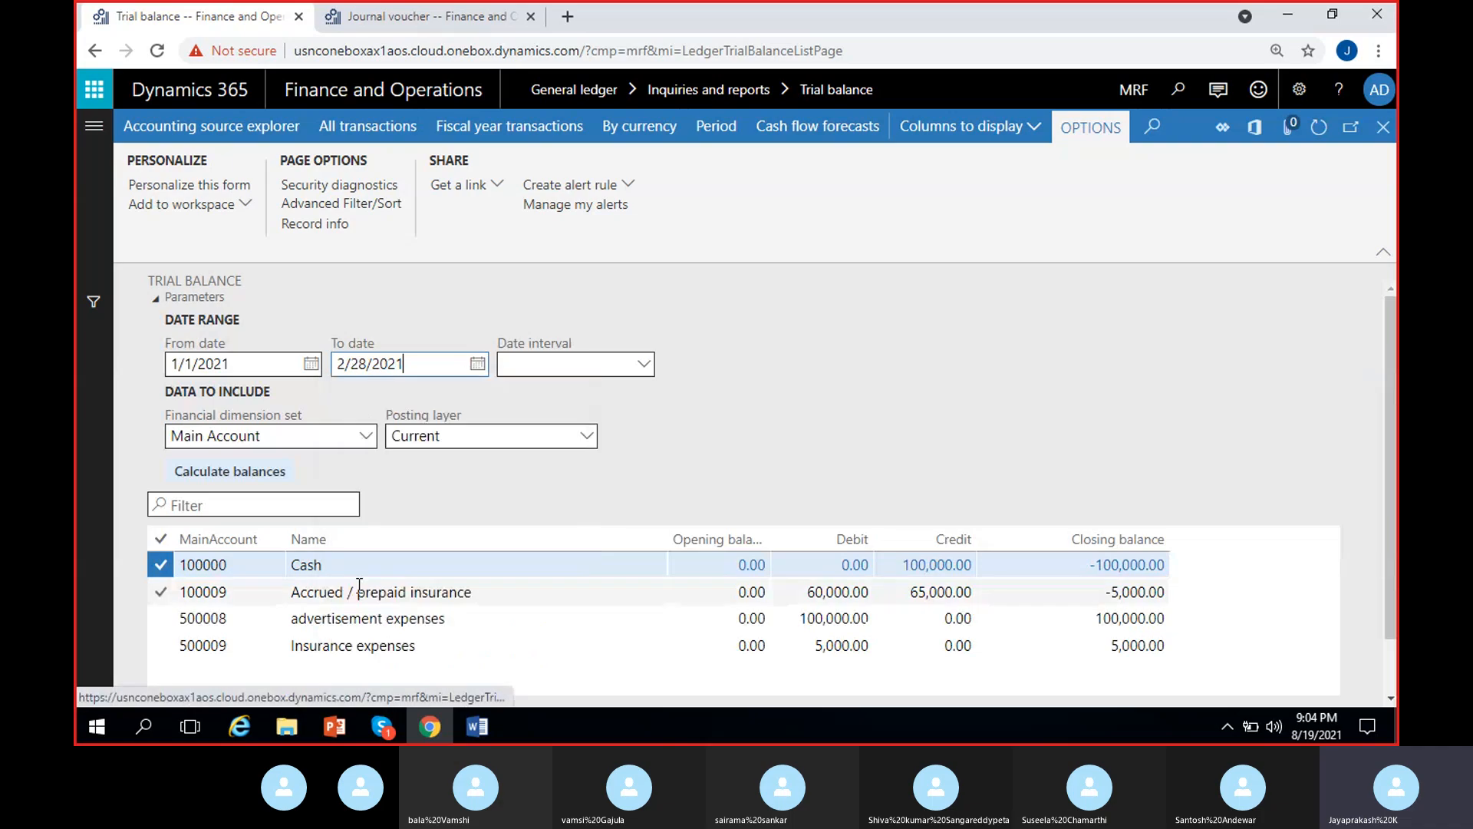
left_click(296, 480)
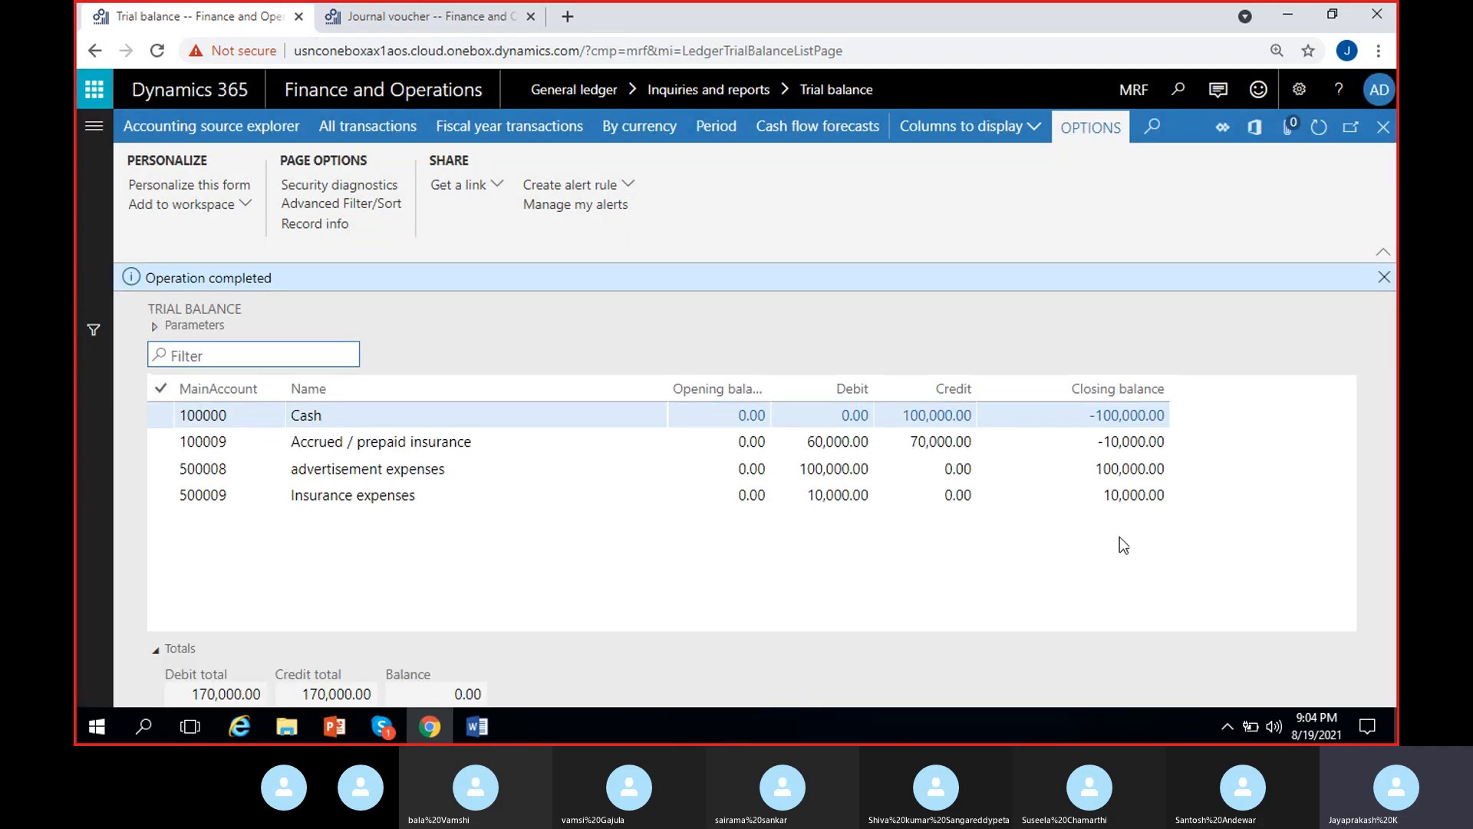
- Check the February closing balances of Insurance expenses and Accrued / prepaid insurance, dismiss the completion message, and inspect the Accrued / prepaid insurance credit amount
left_click(1092, 497)
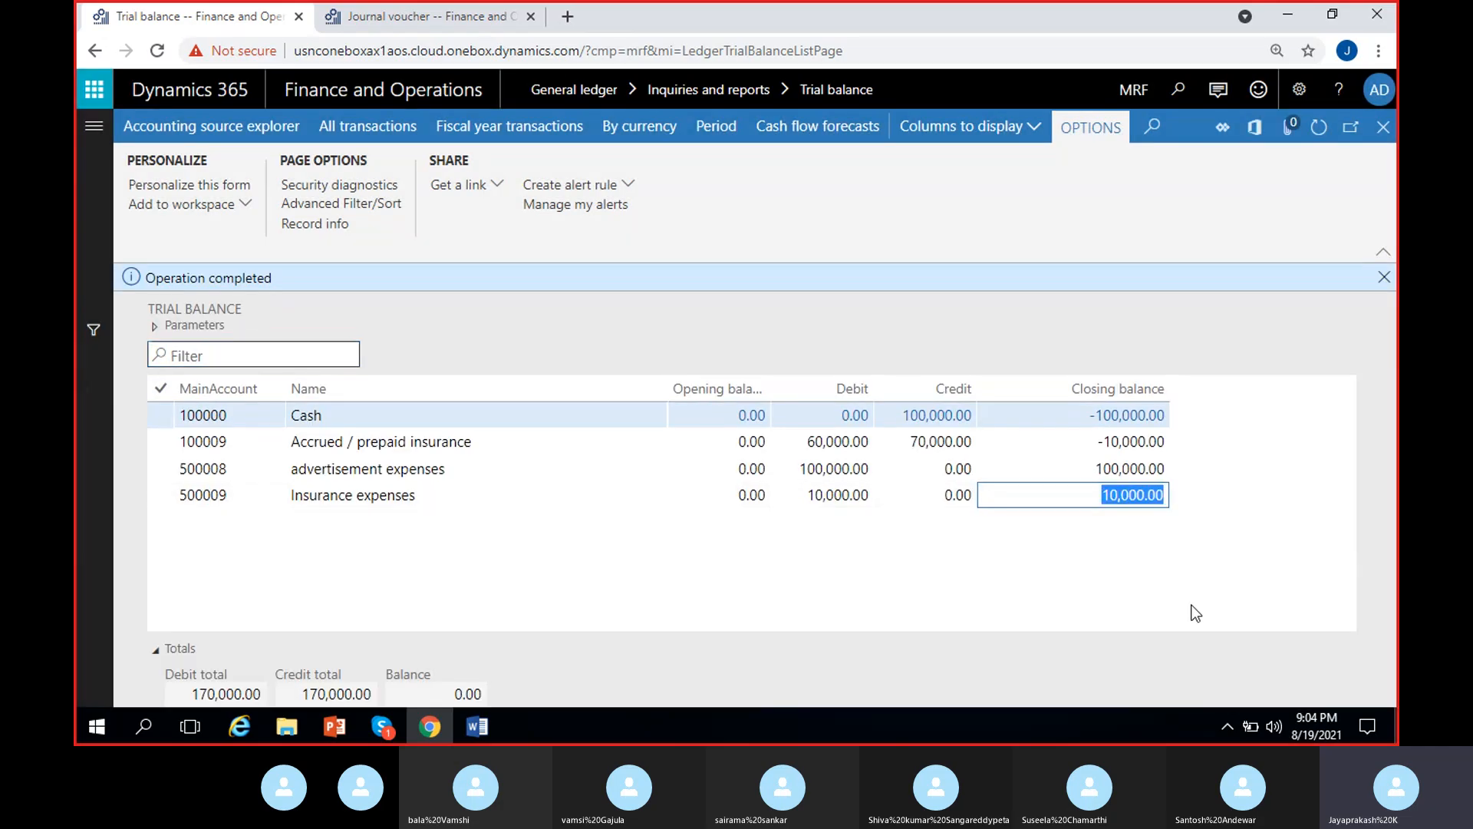
left_click(1105, 441)
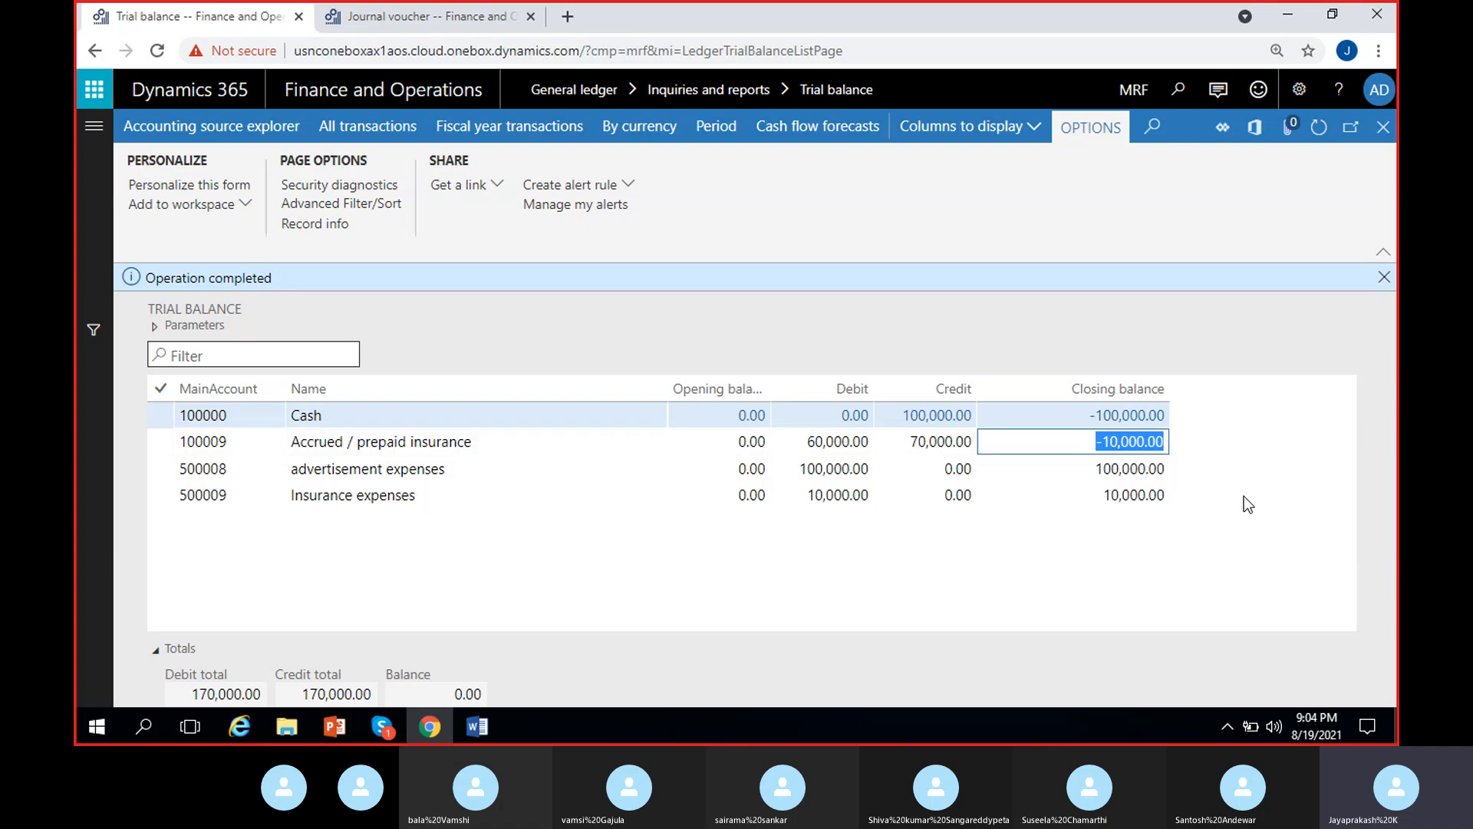
left_click(1381, 283)
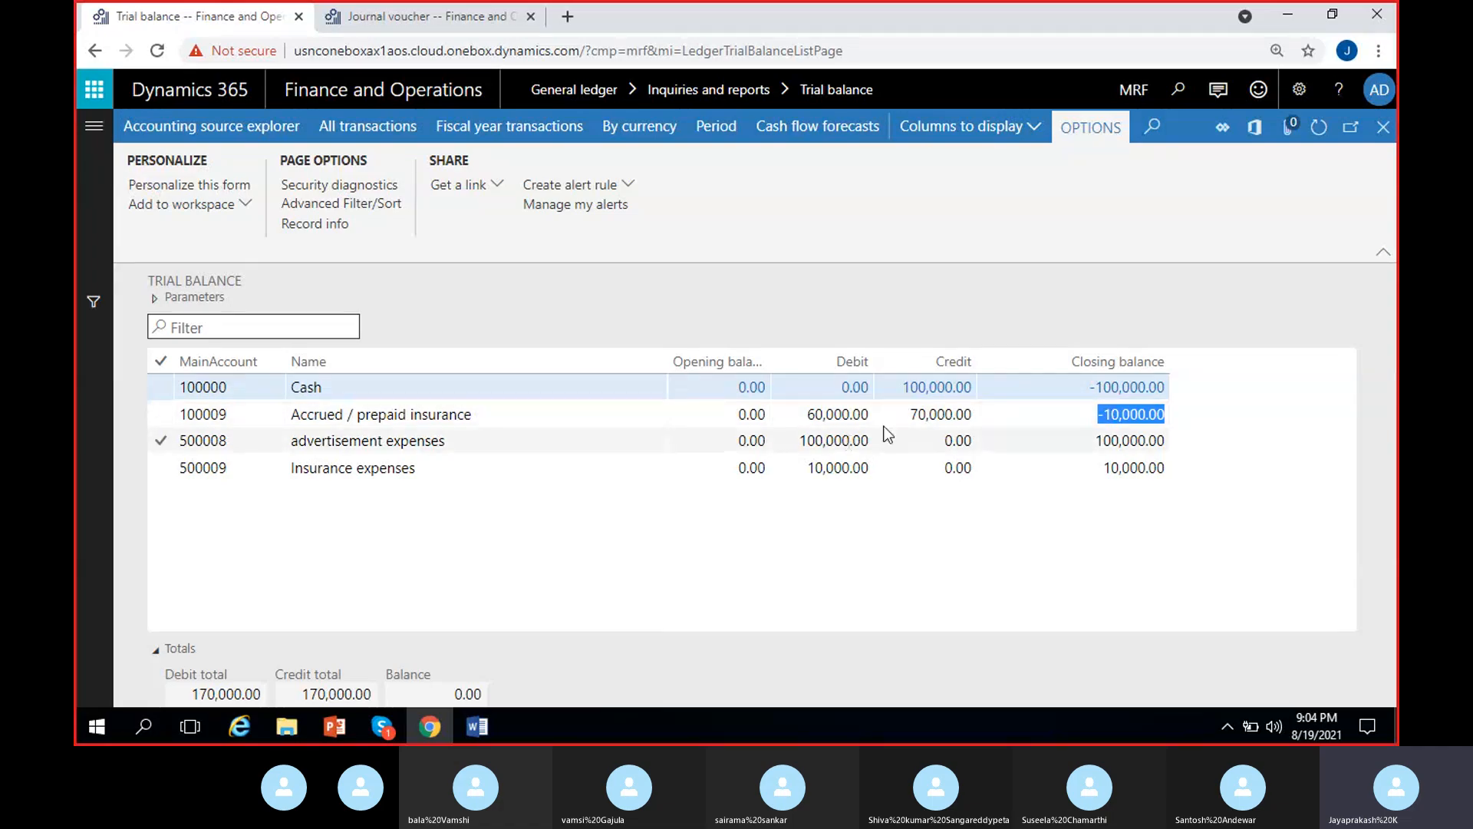
left_click(921, 413)
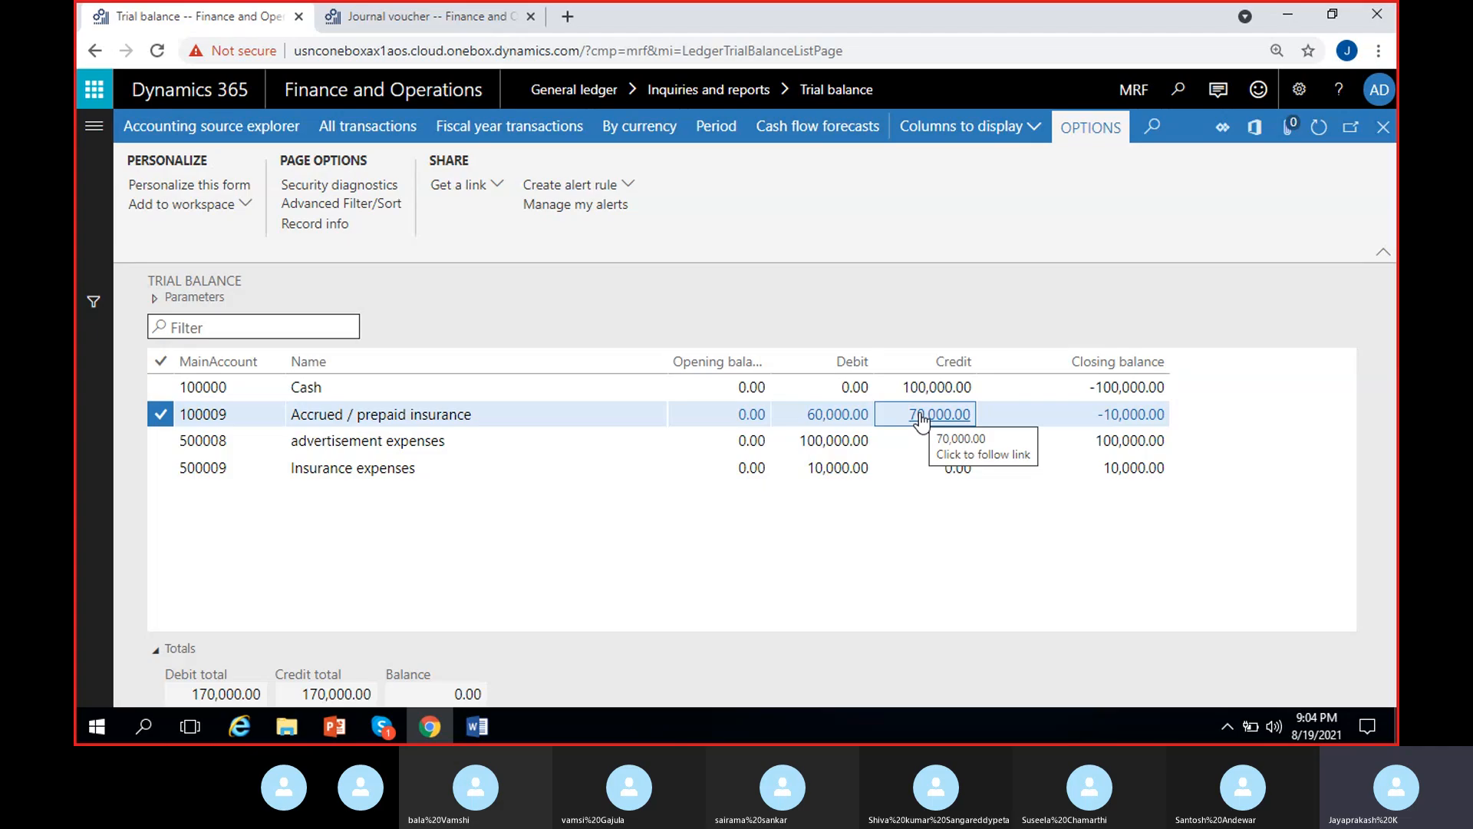
- Set the trial balance's To date to 8/31/2021 and recalculate the balances
left_click(155, 298)
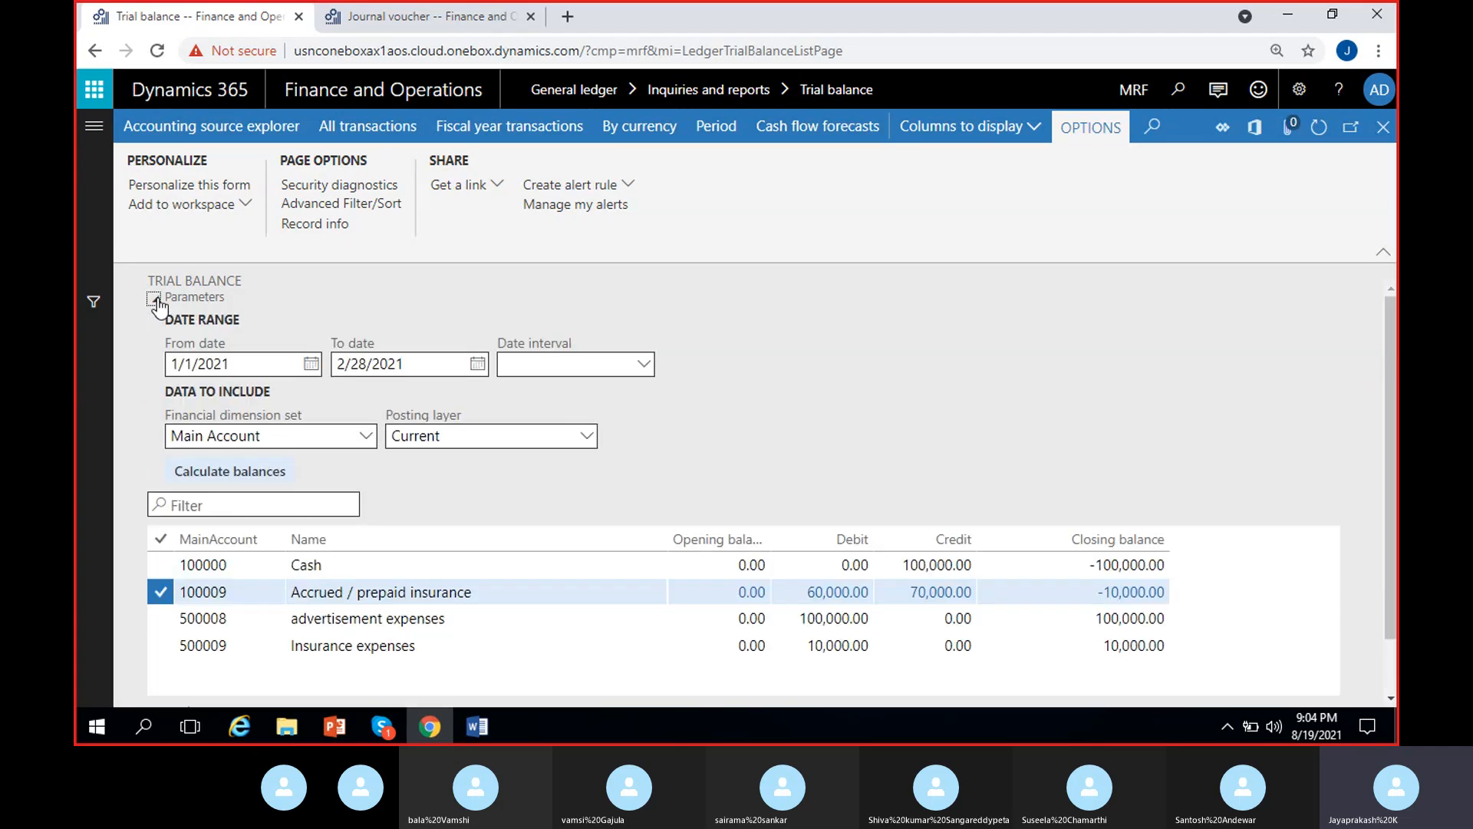
left_click(476, 363)
left_click(537, 408)
left_click(537, 407)
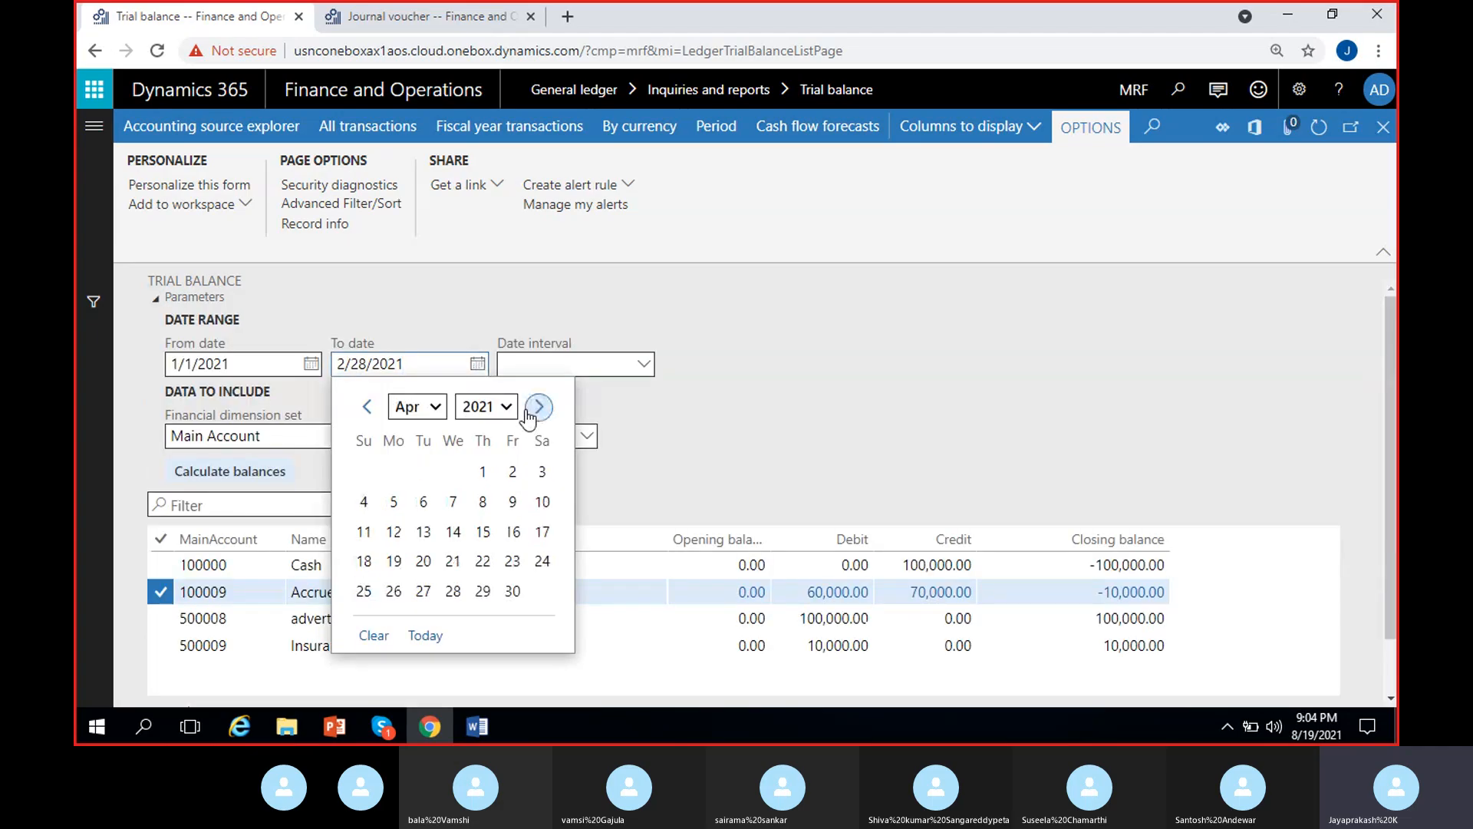
left_click(537, 407)
left_click(537, 407)
left_click(538, 407)
left_click(537, 408)
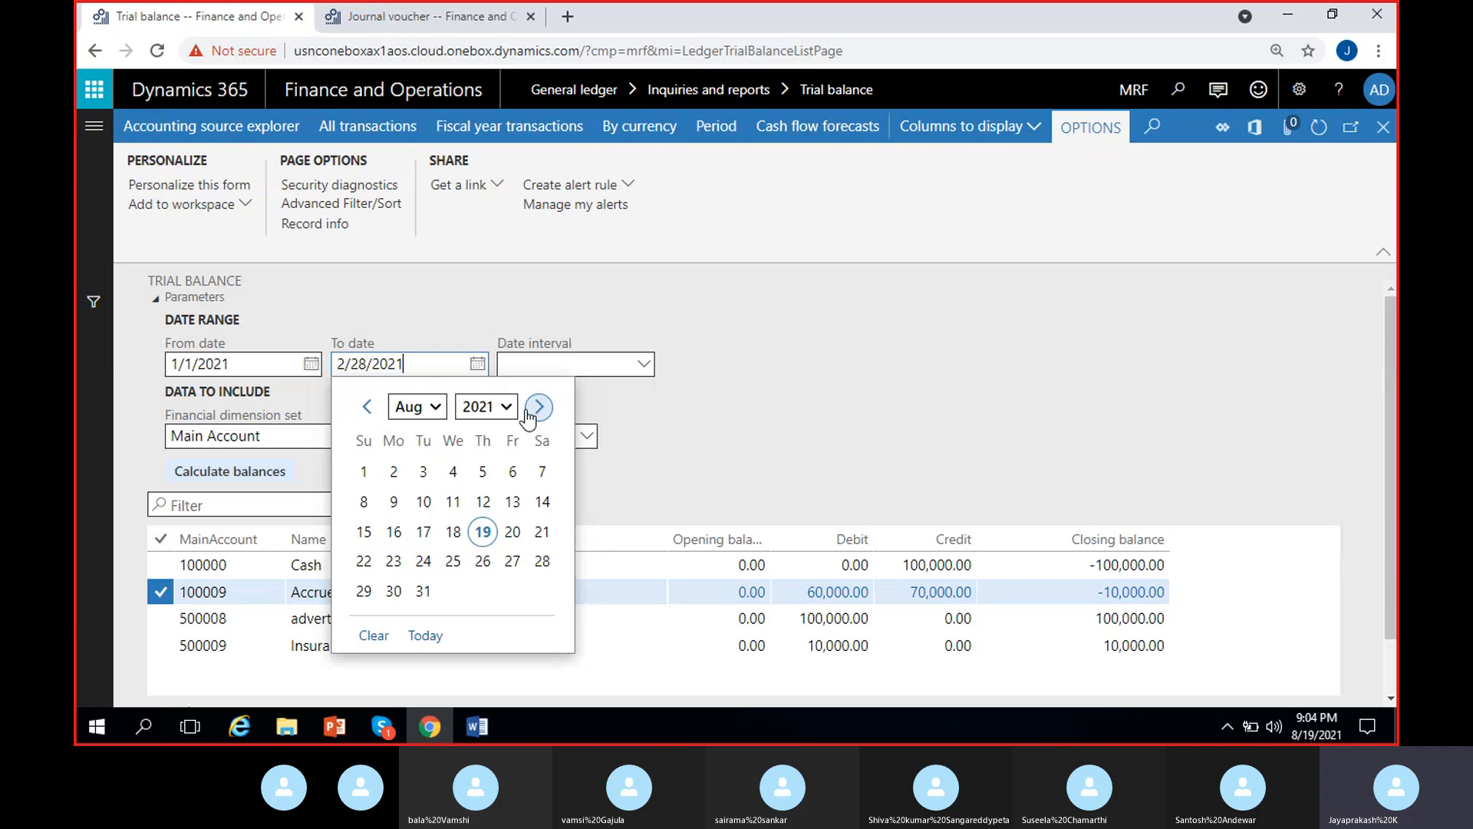
left_click(424, 592)
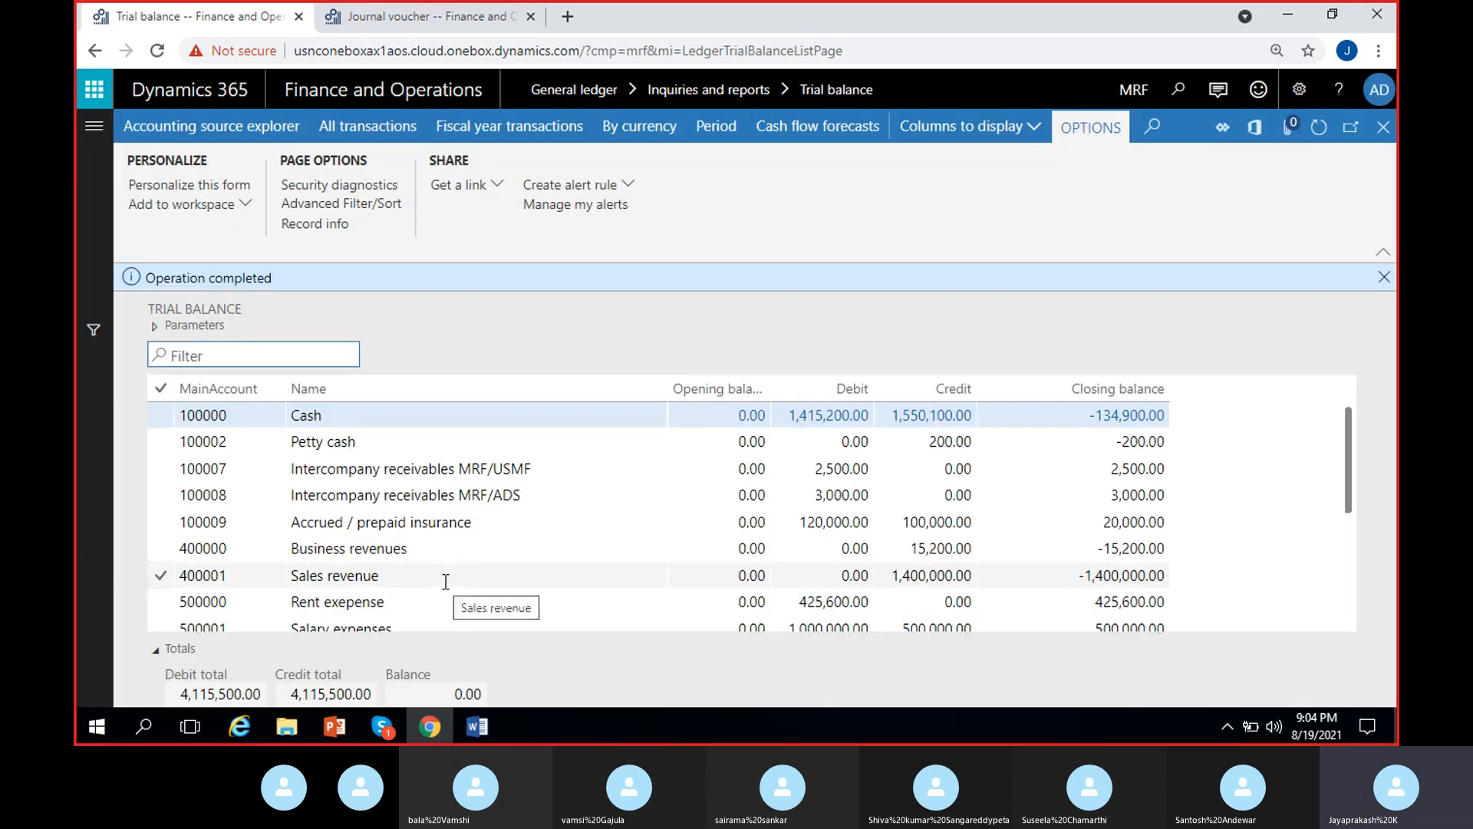
- Compare the August balances of Insurance expenses and Accrued / prepaid insurance in the trial balance, and dismiss the completion message
scroll(1195, 500, "down", 3)
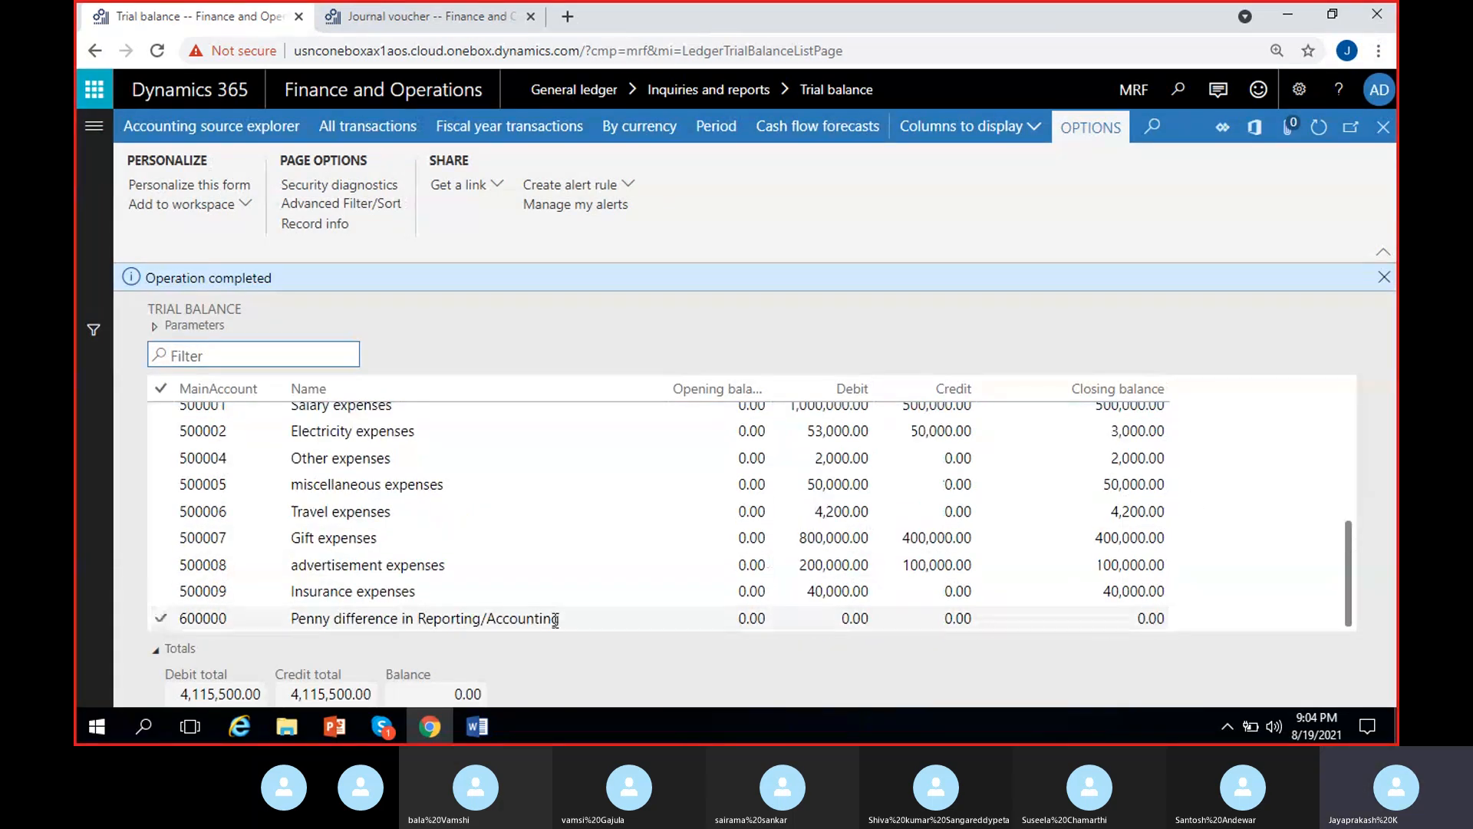
left_click(1163, 592)
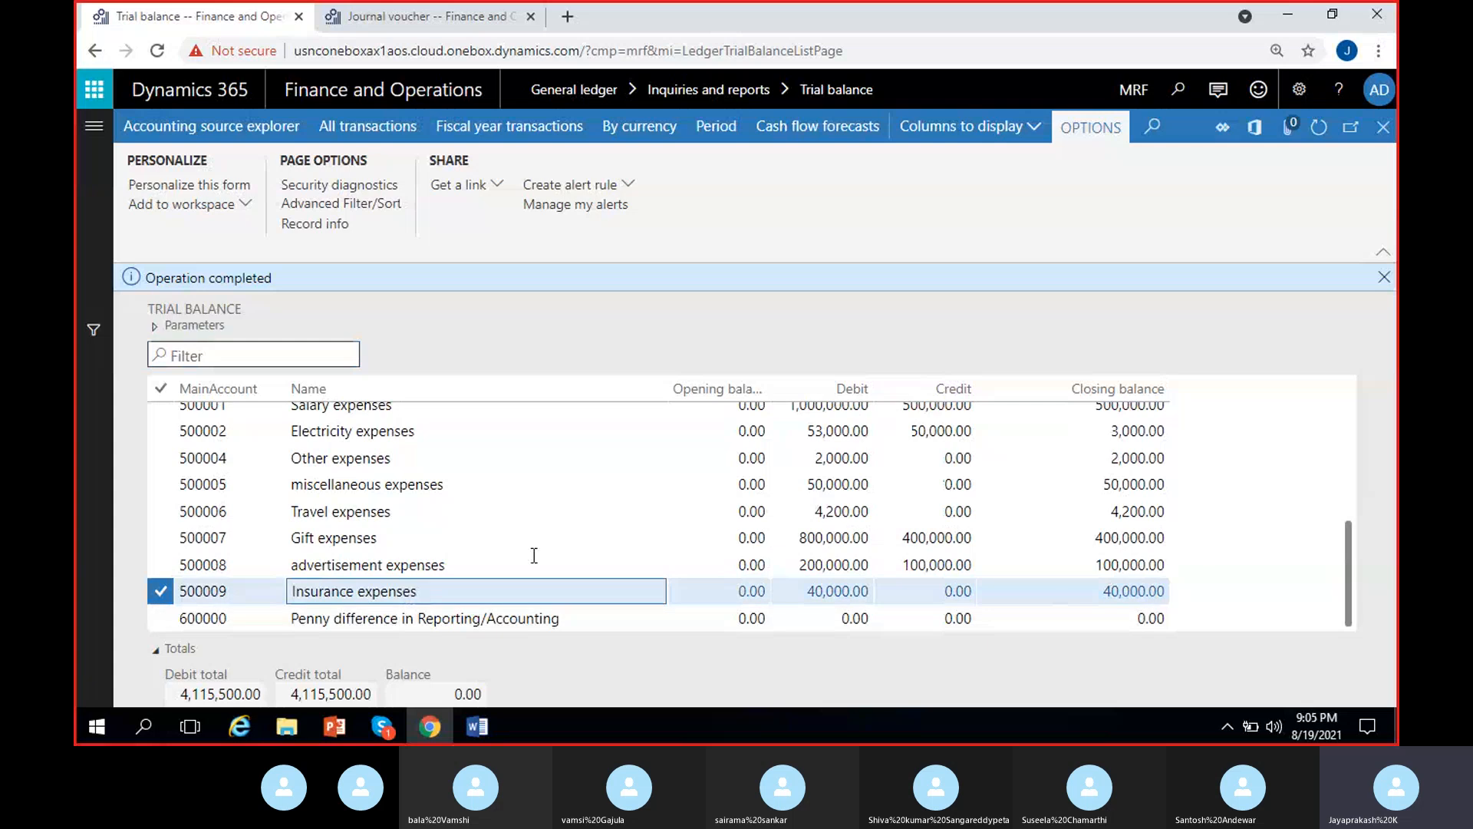
scroll(491, 537, "up", 3)
left_click(477, 522)
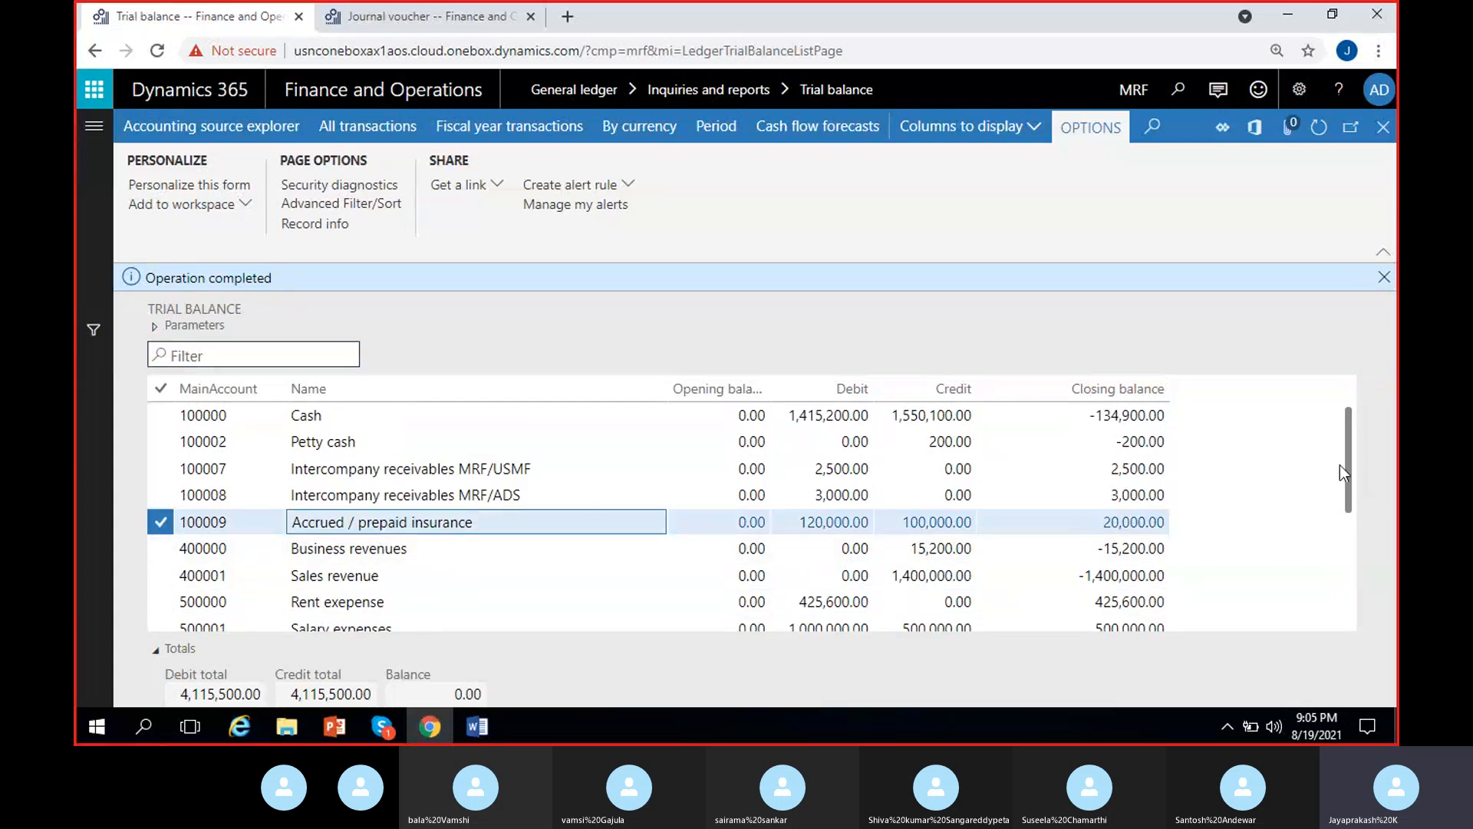
left_click_drag(1347, 422, 1351, 445)
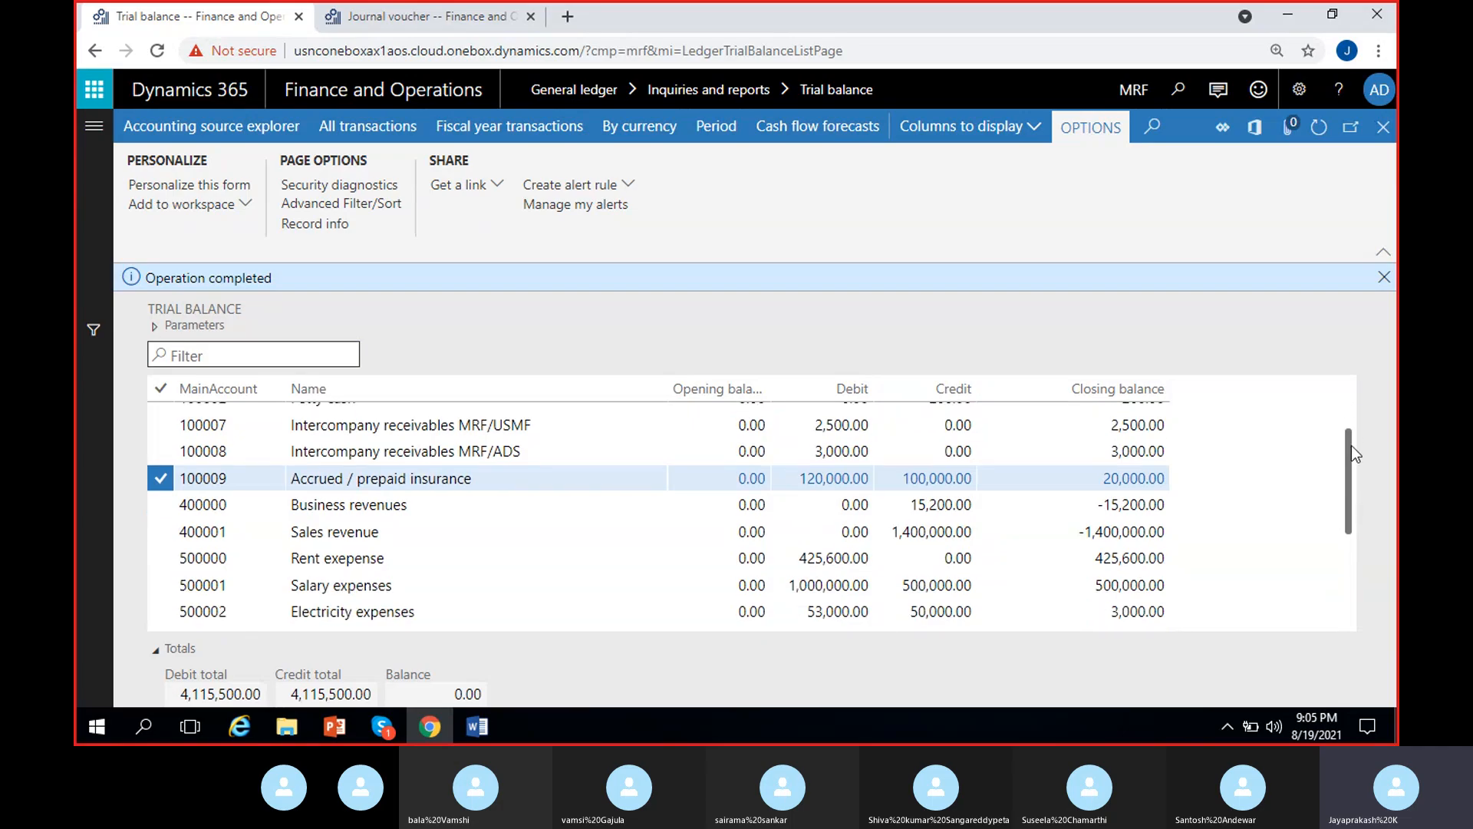
left_click_drag(1351, 445, 1351, 449)
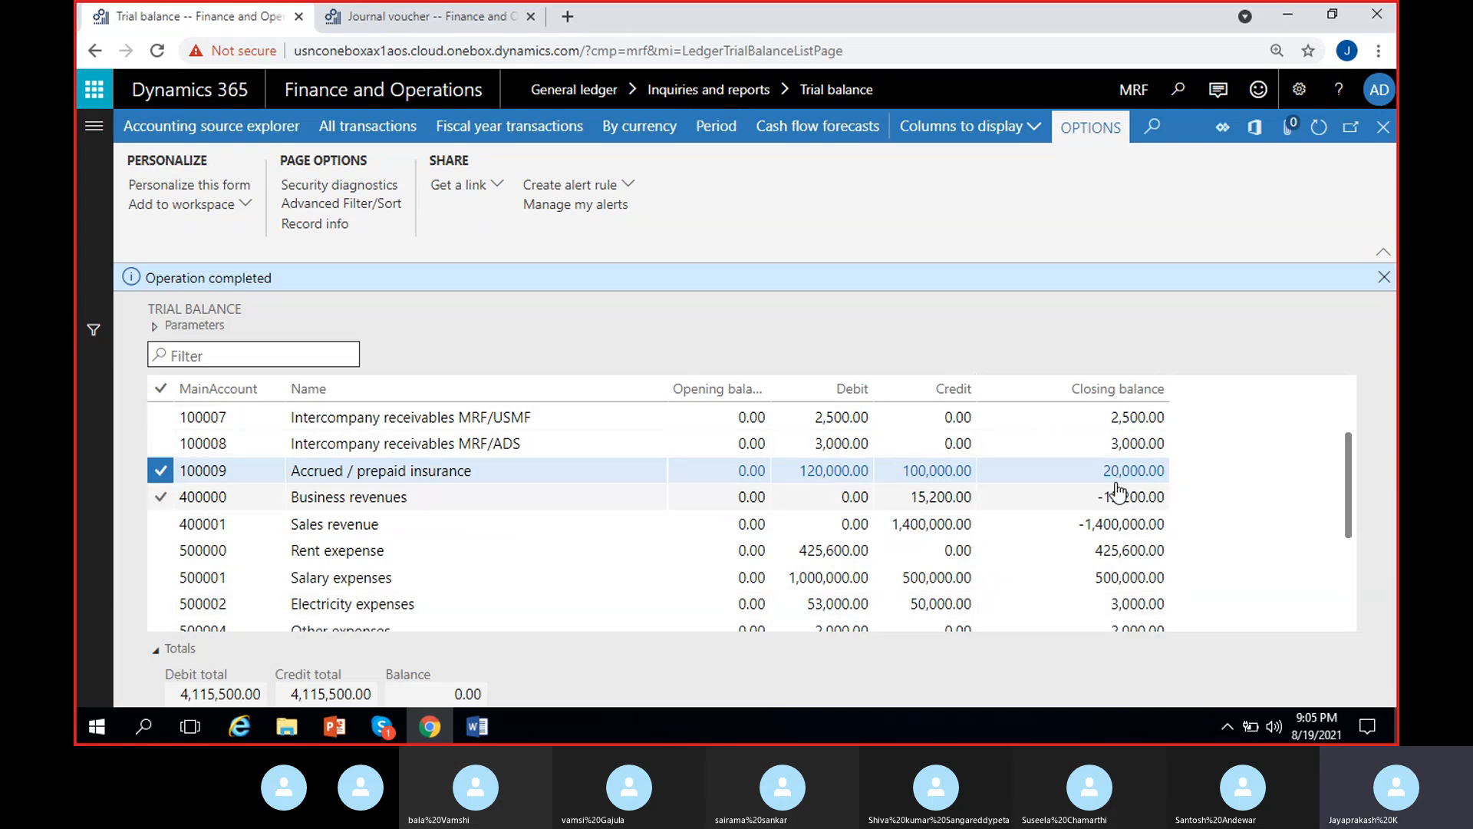
left_click_drag(1347, 471, 1338, 547)
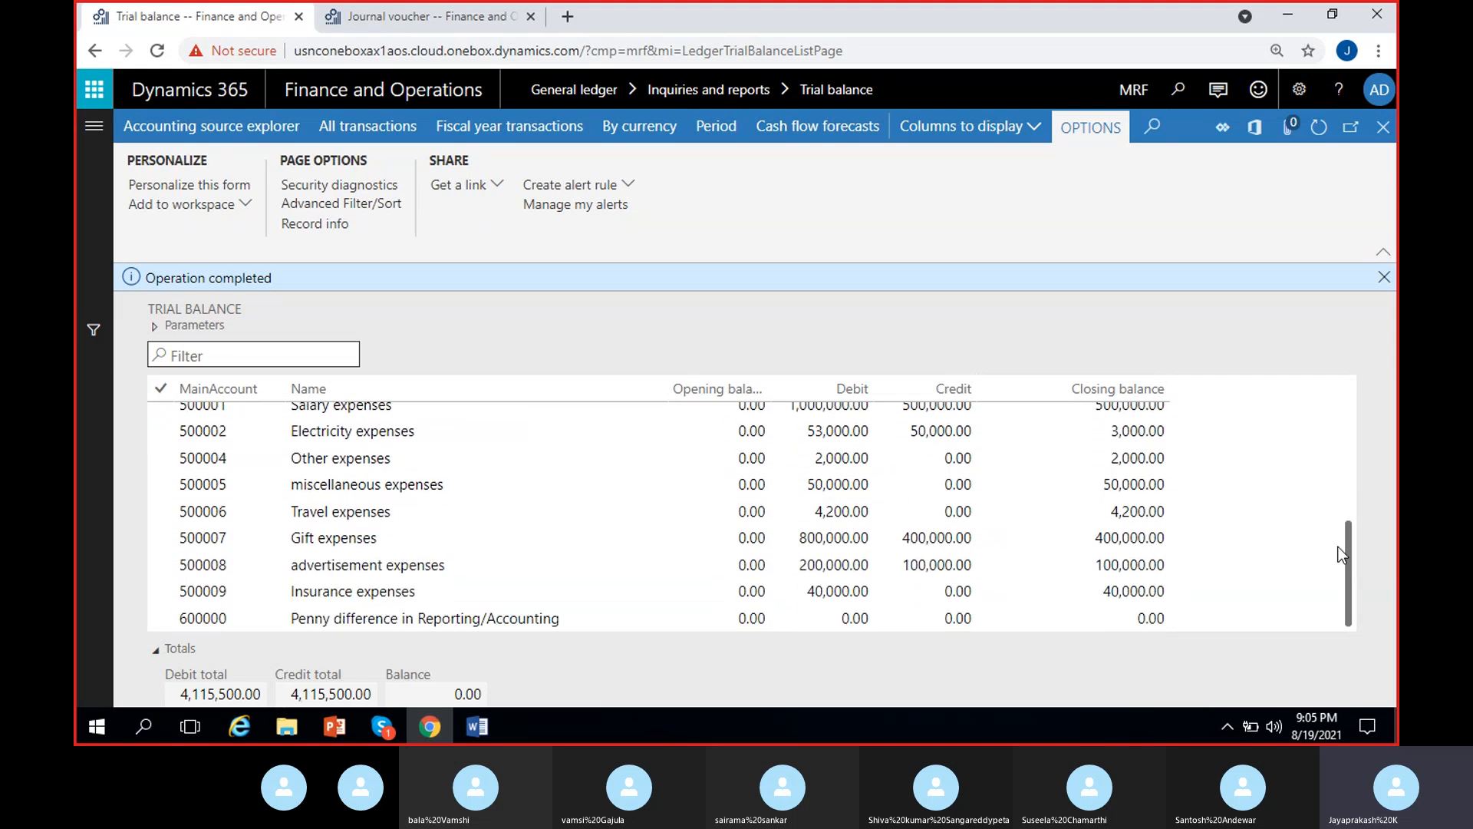
left_click(1108, 596)
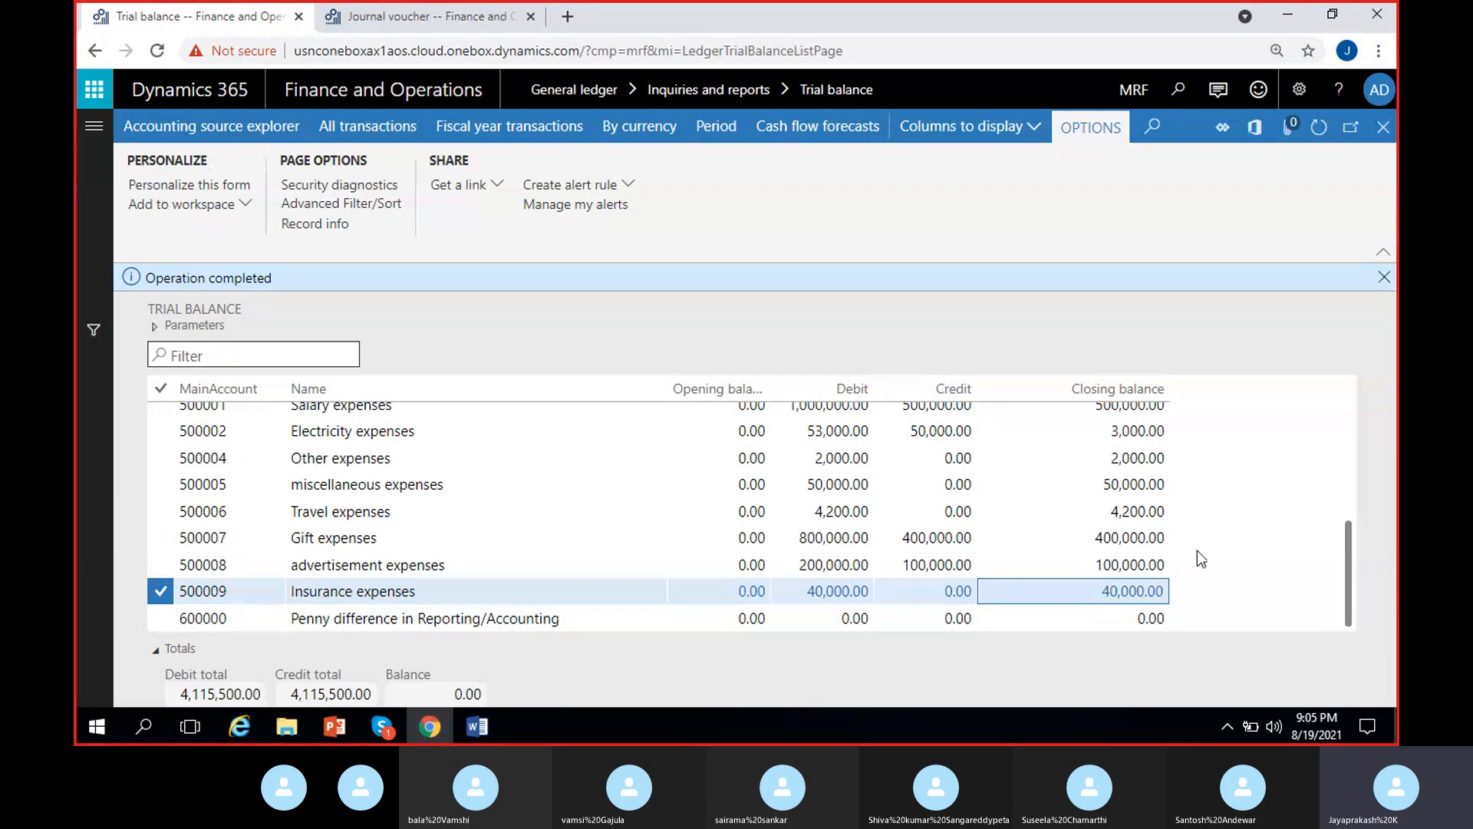
left_click(1384, 277)
- Return to the journal voucher and check the posting date of the 60,000 Accrued / prepaid insurance line
left_click(432, 16)
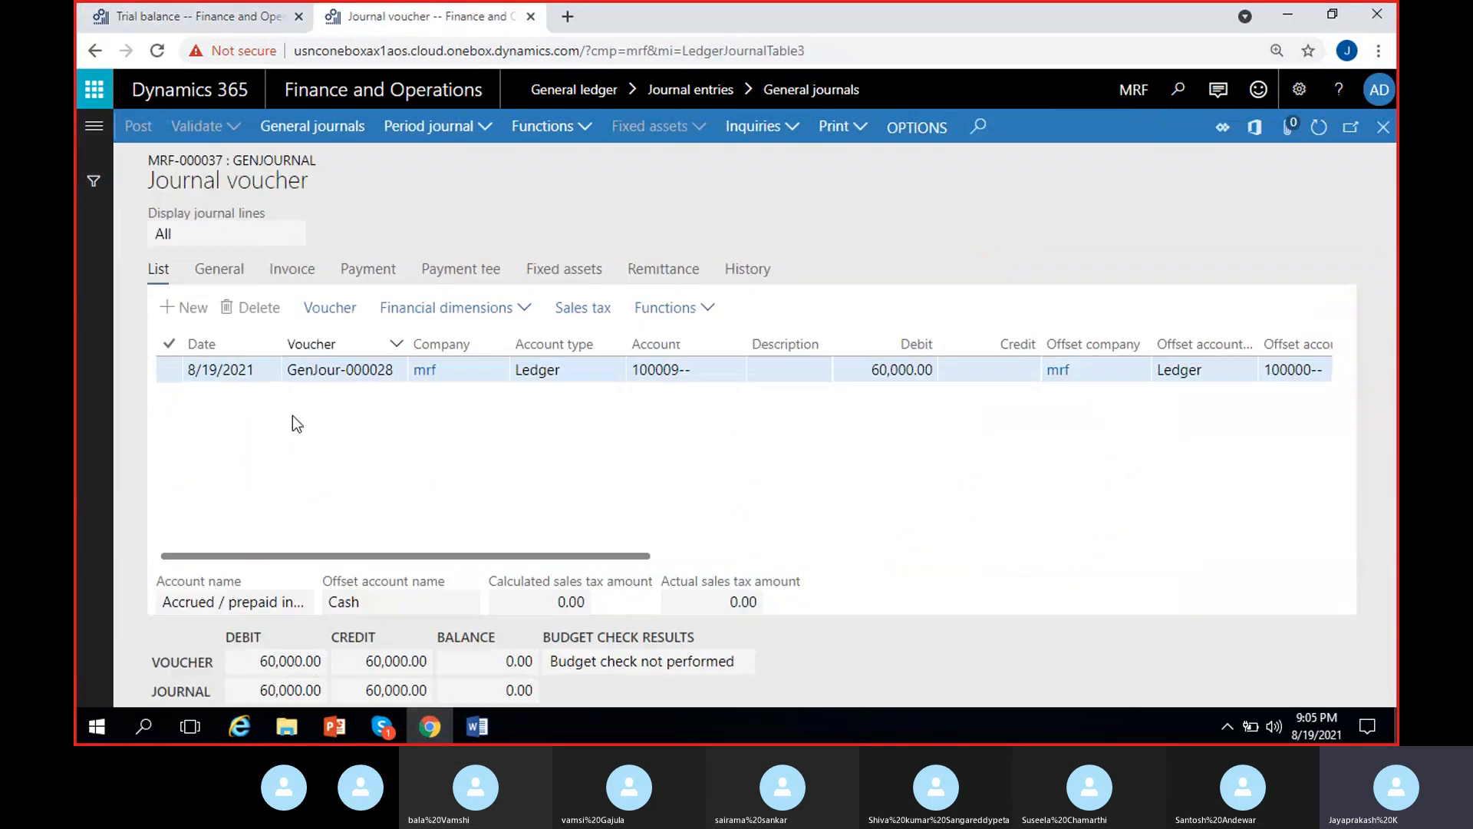
left_click(256, 372)
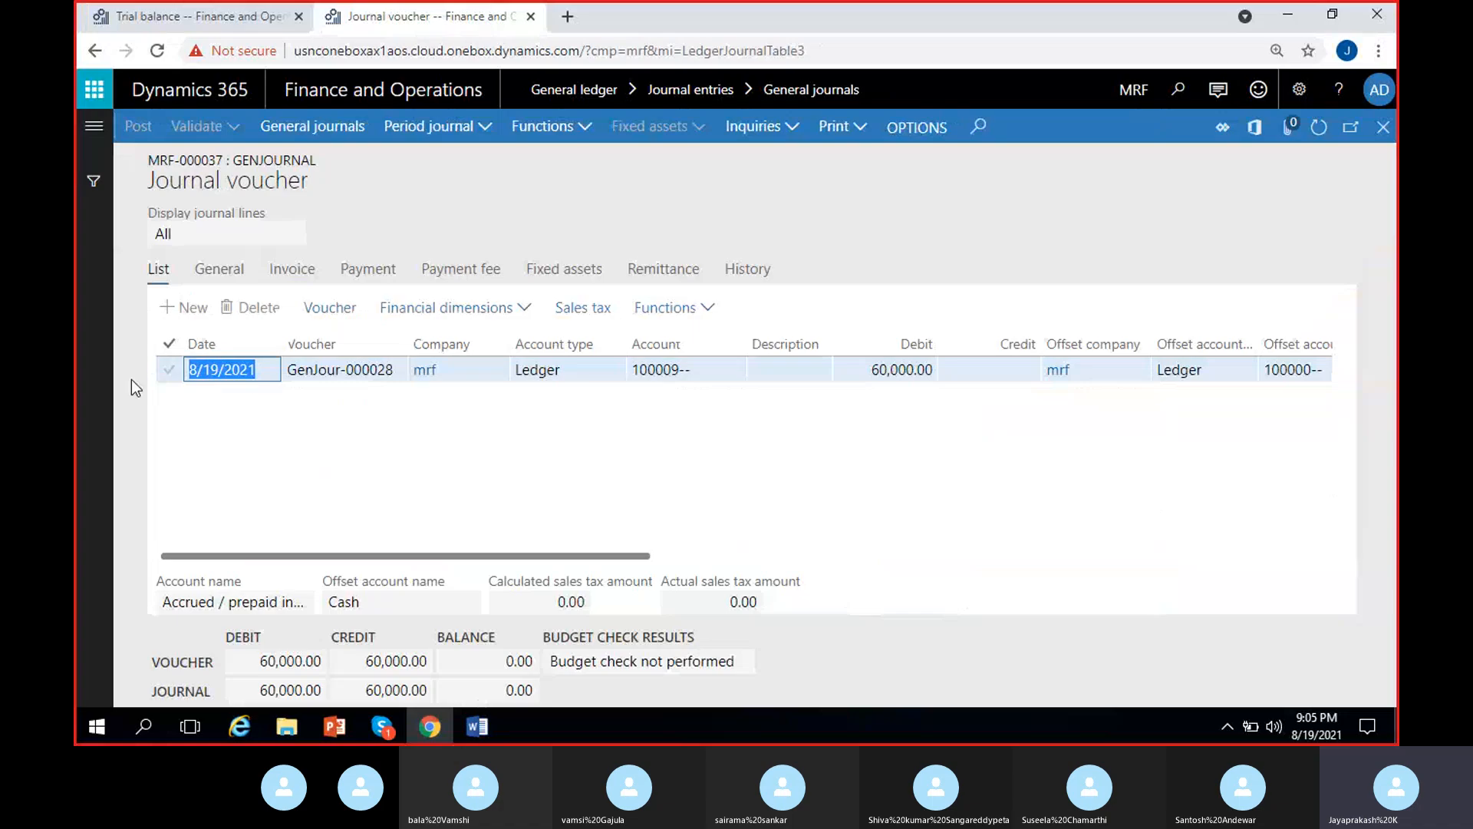
left_click(256, 431)
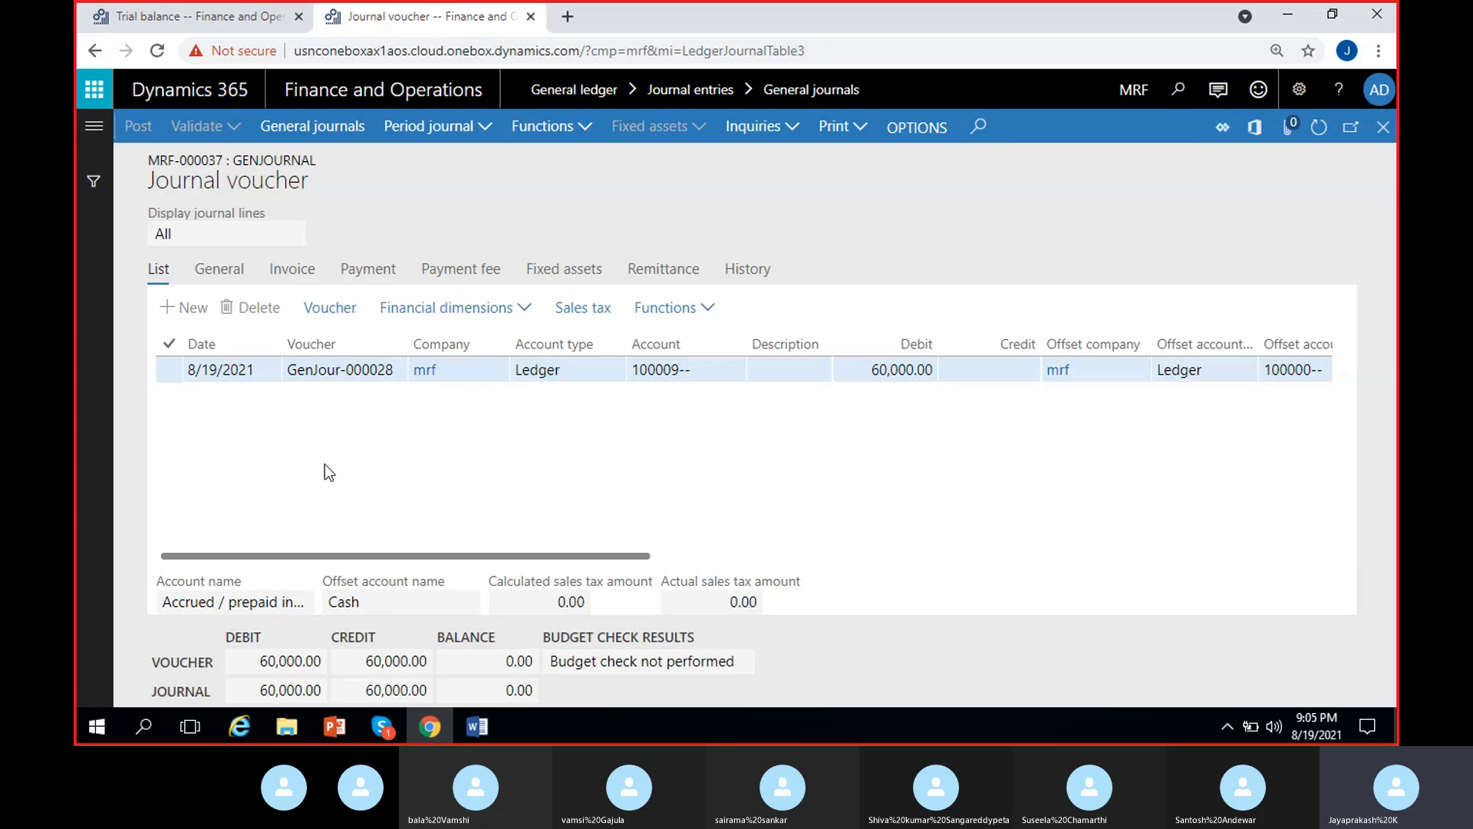
left_click(254, 370)
left_click(284, 450)
- Search the web for "accrual schemes d365" in a new browser tab and open the Microsoft Docs article Accruals overview
left_click(568, 17)
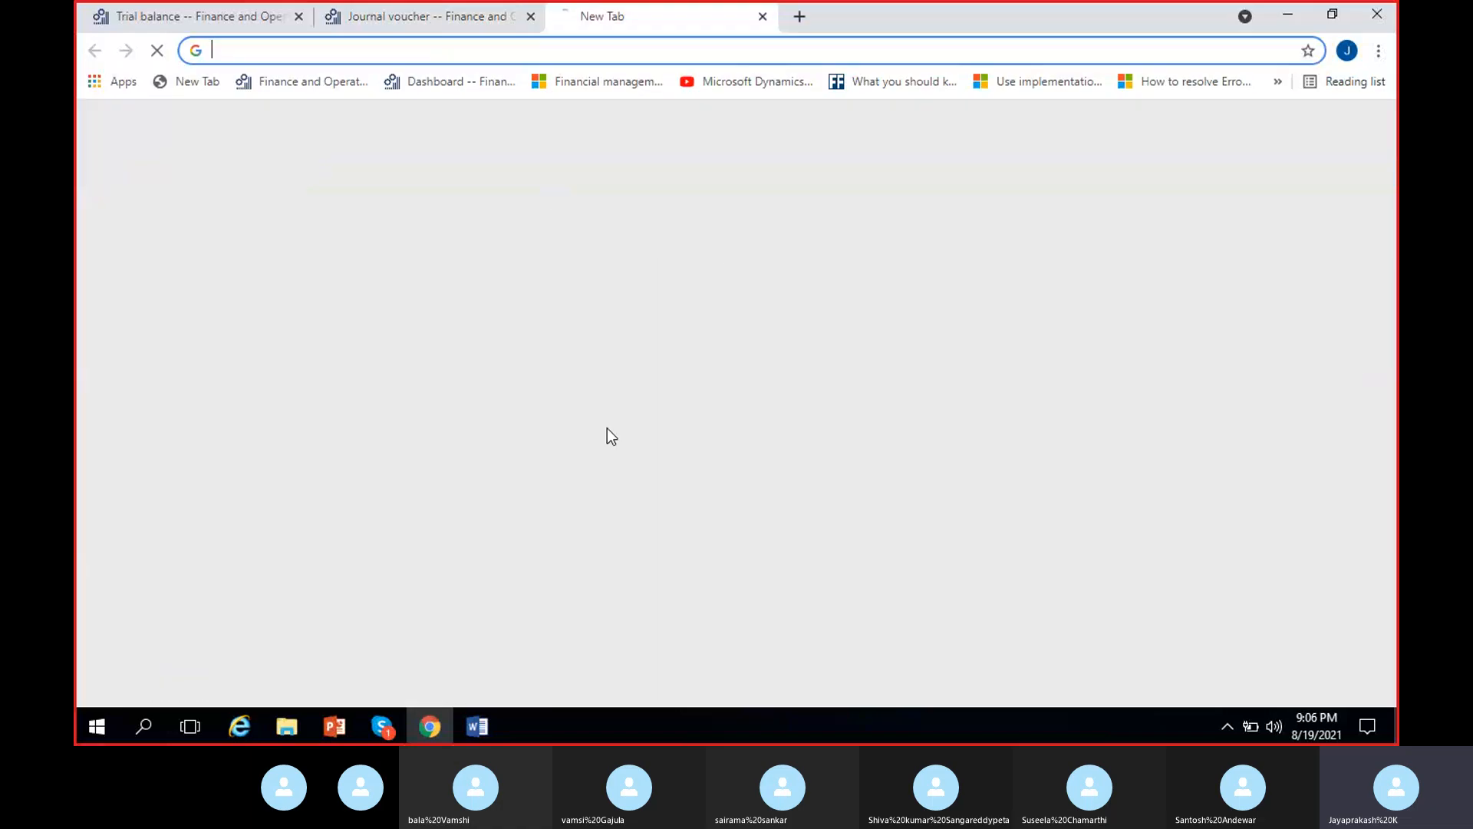
type("accr")
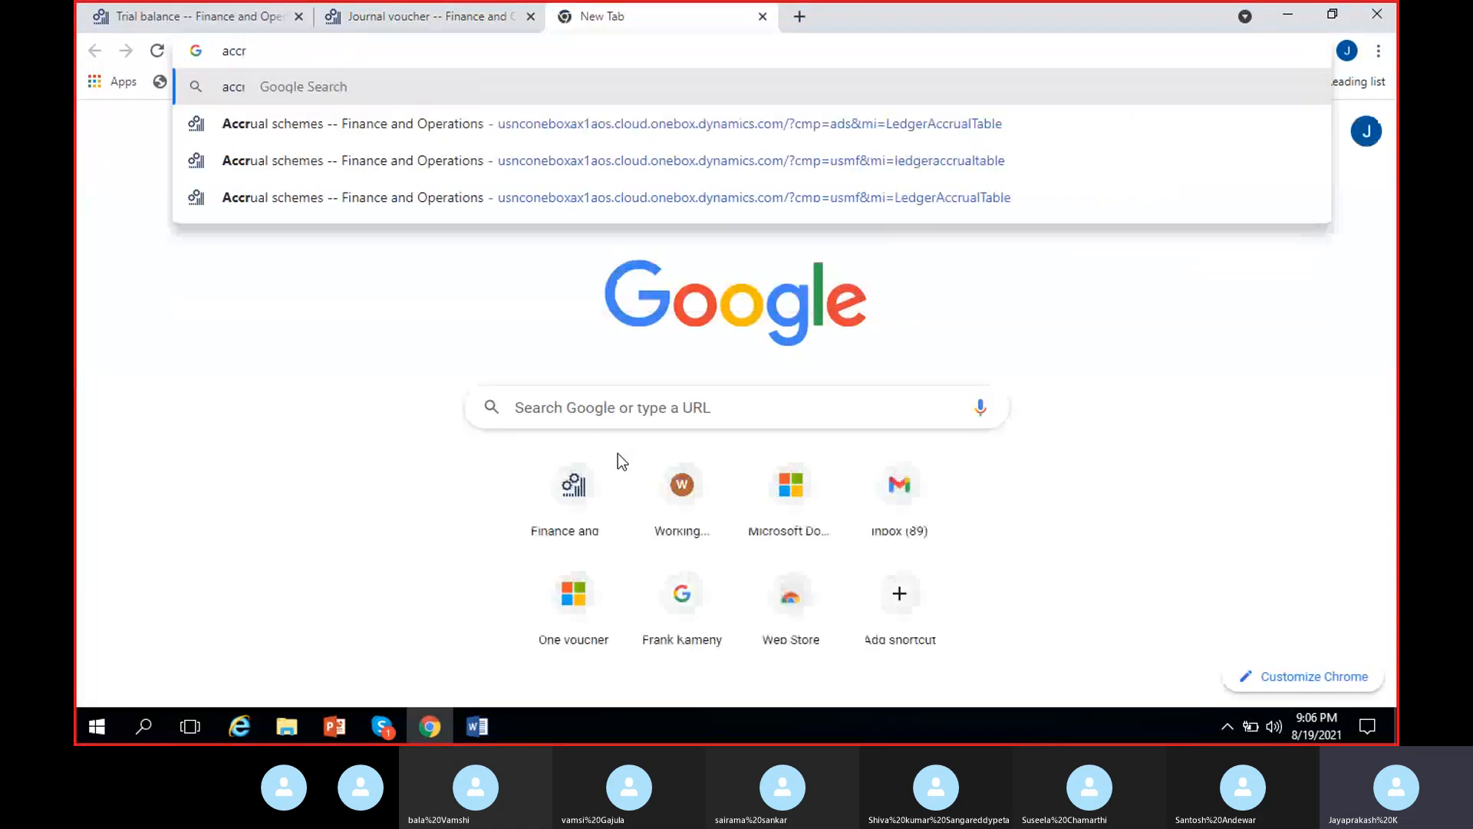
type("ual schemes")
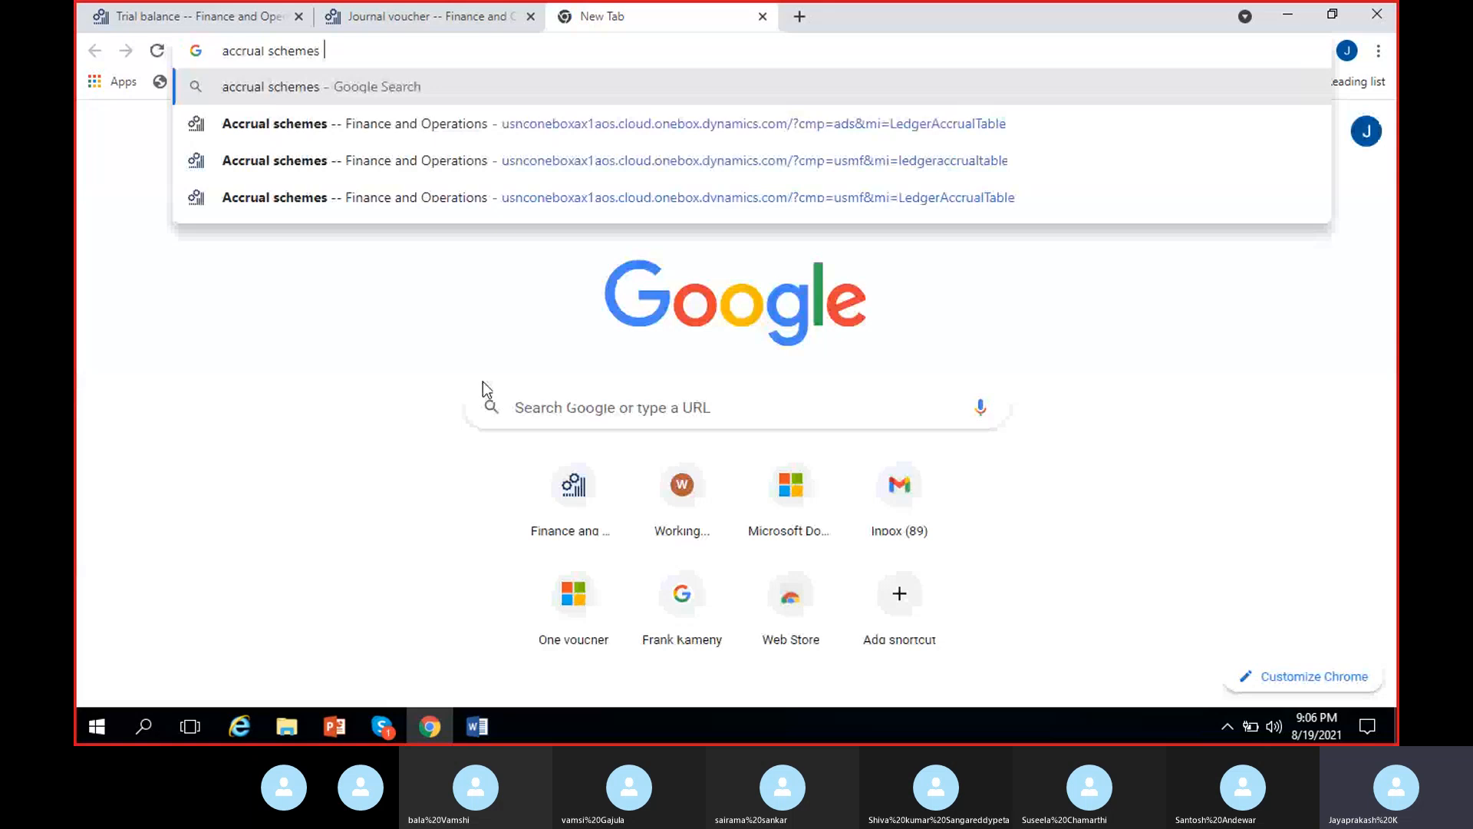
type(" d")
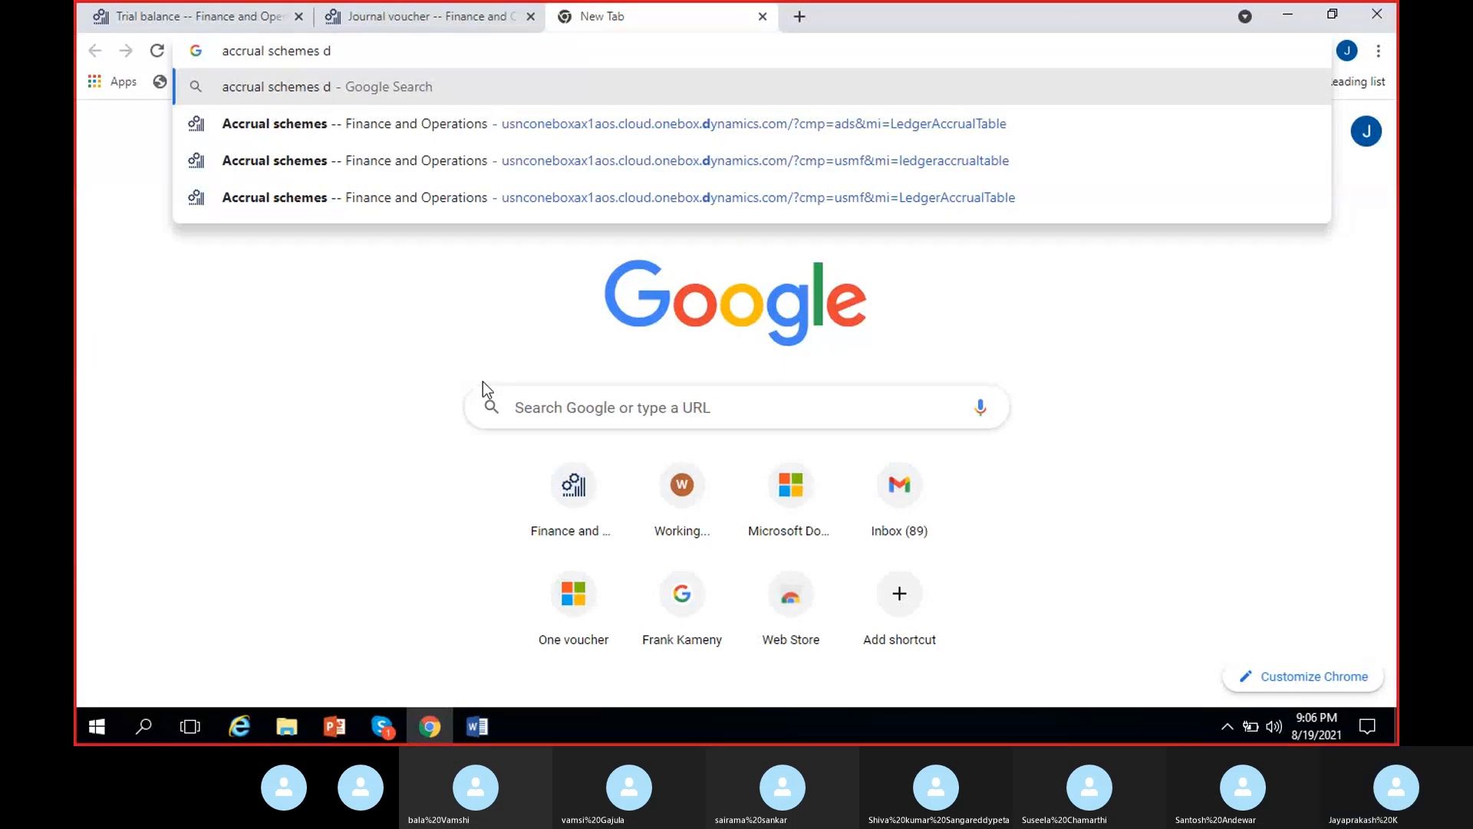
type("365")
key("Return")
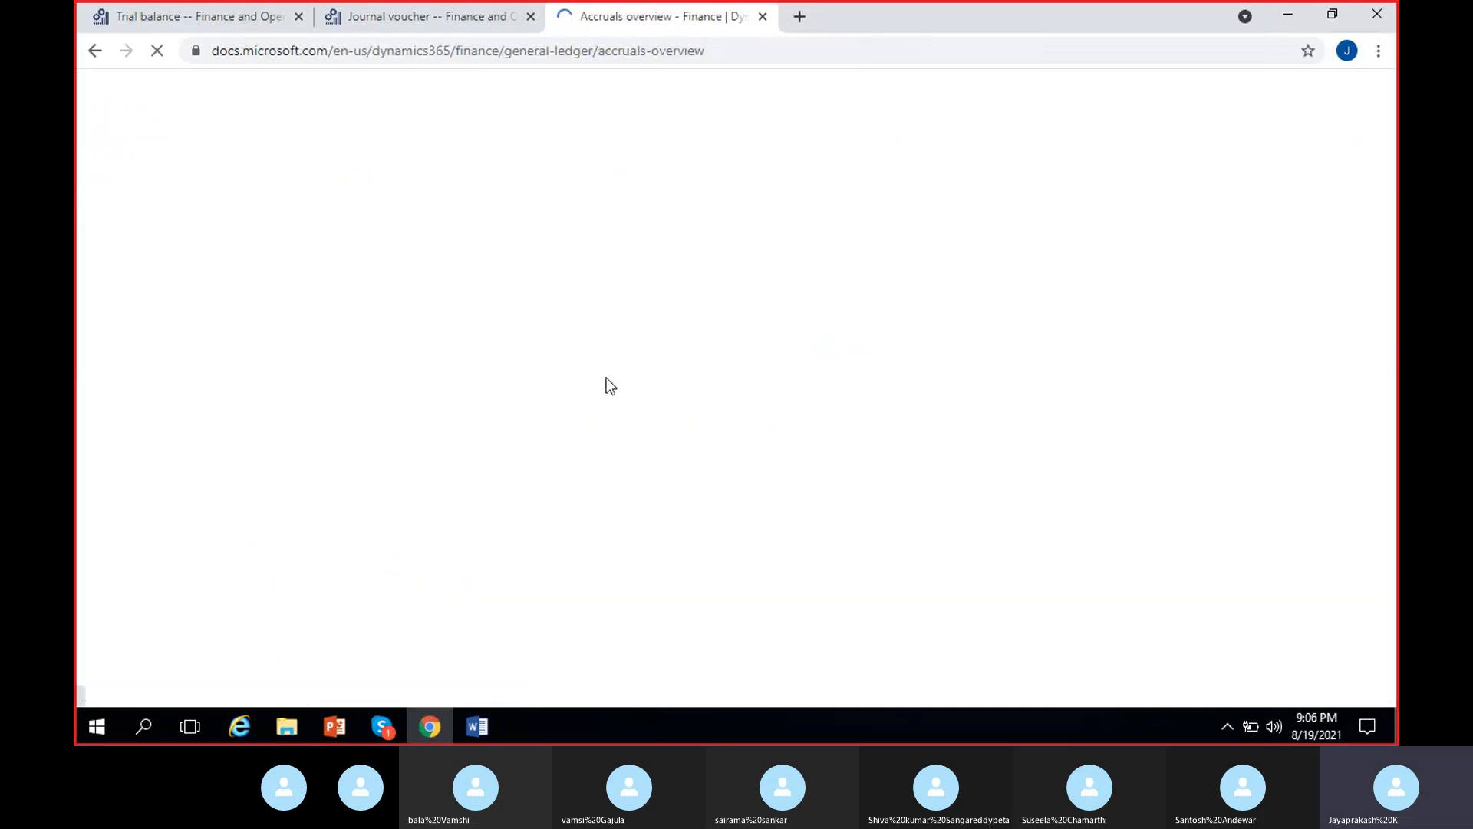
- Skim the Accrual schemes and Ledger accruals sections of the Accruals overview article
scroll(474, 353, "down", 5)
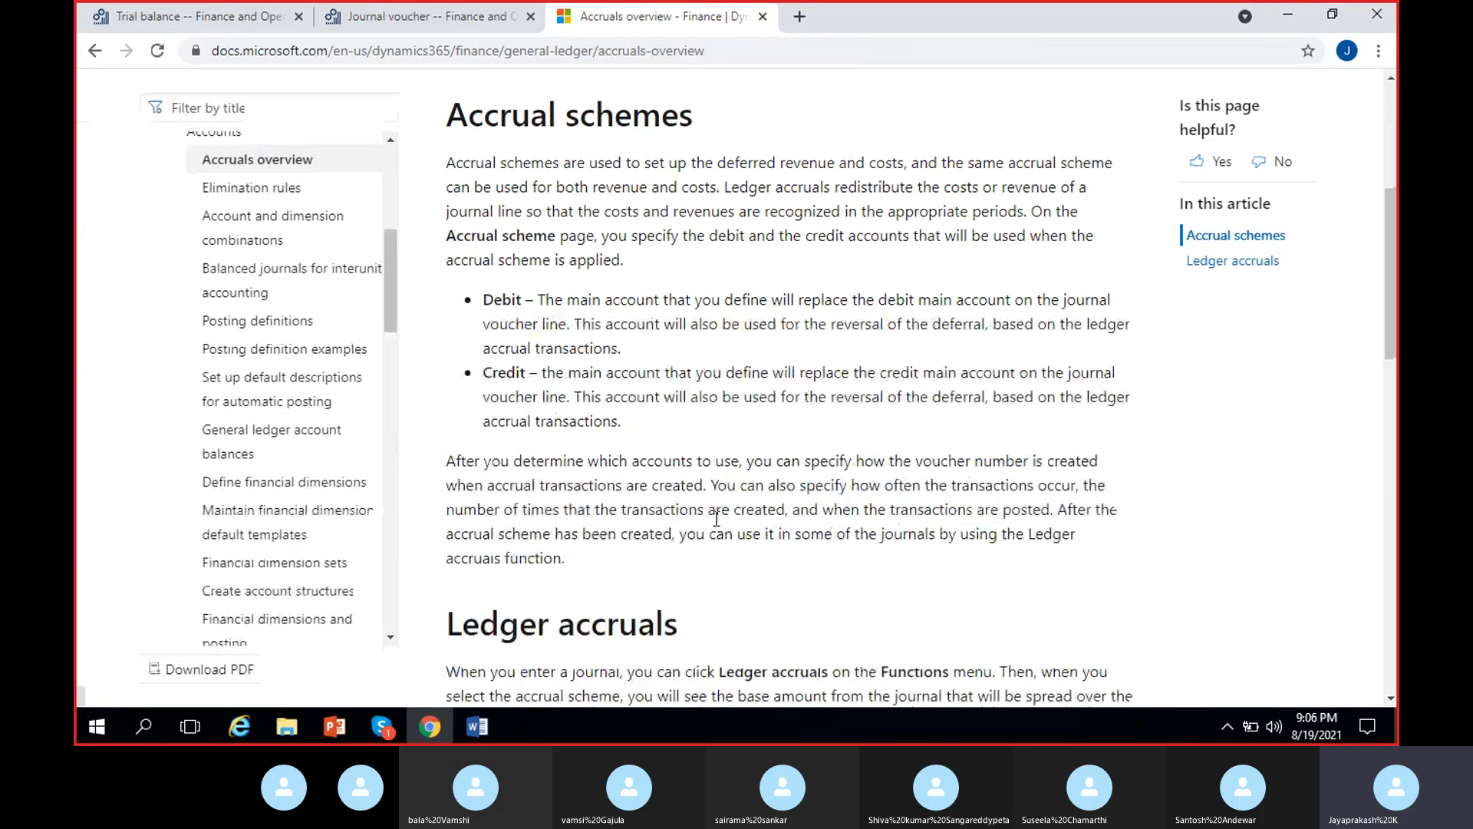
scroll(716, 518, "down", 6)
scroll(716, 518, "down", 4)
scroll(716, 518, "up", 15)
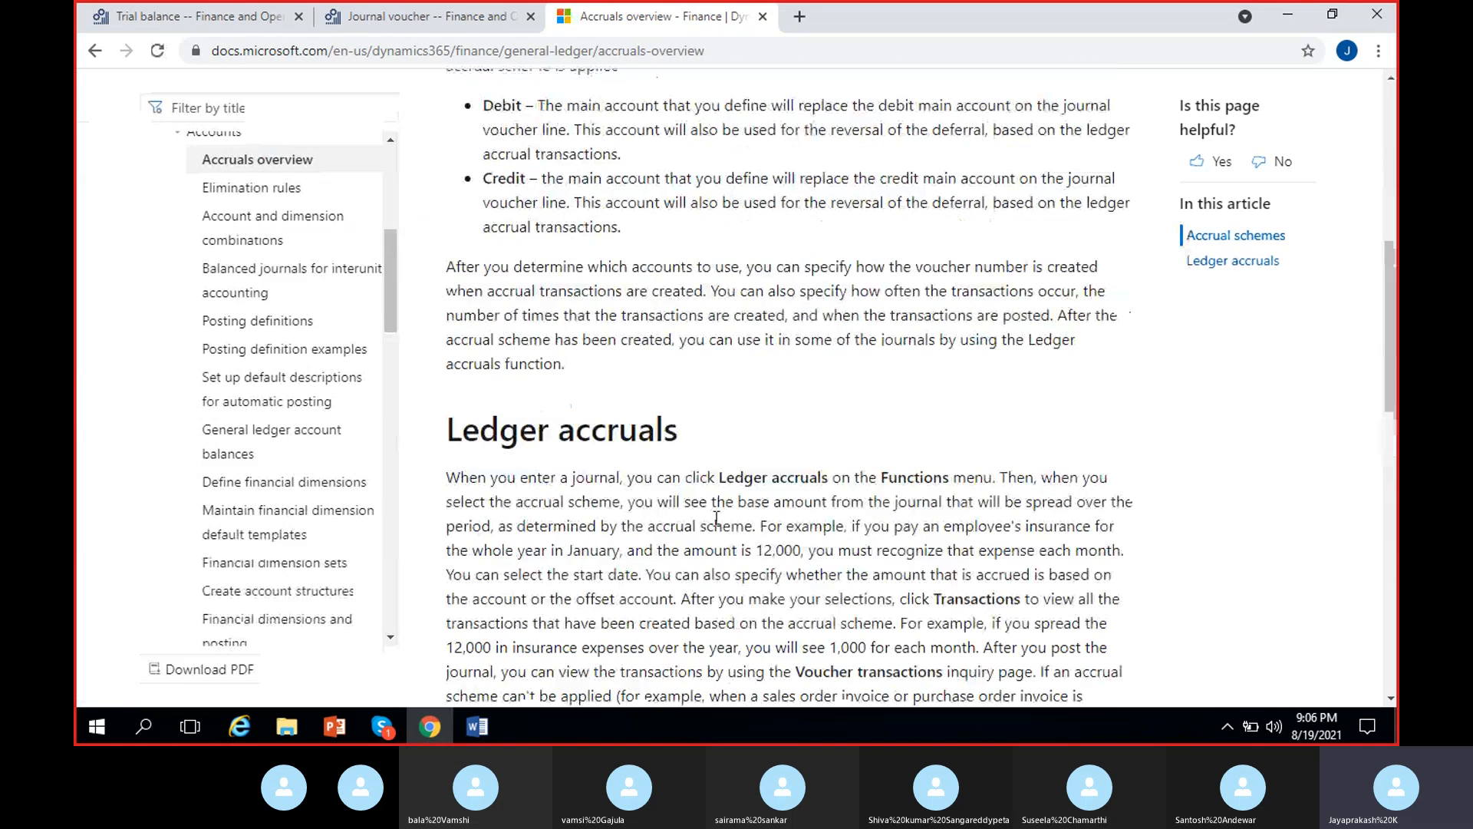
- Copy the Accruals overview article's address, switch to Skype, send it in the meeting chat, and close the chat
key("ctrl+l")
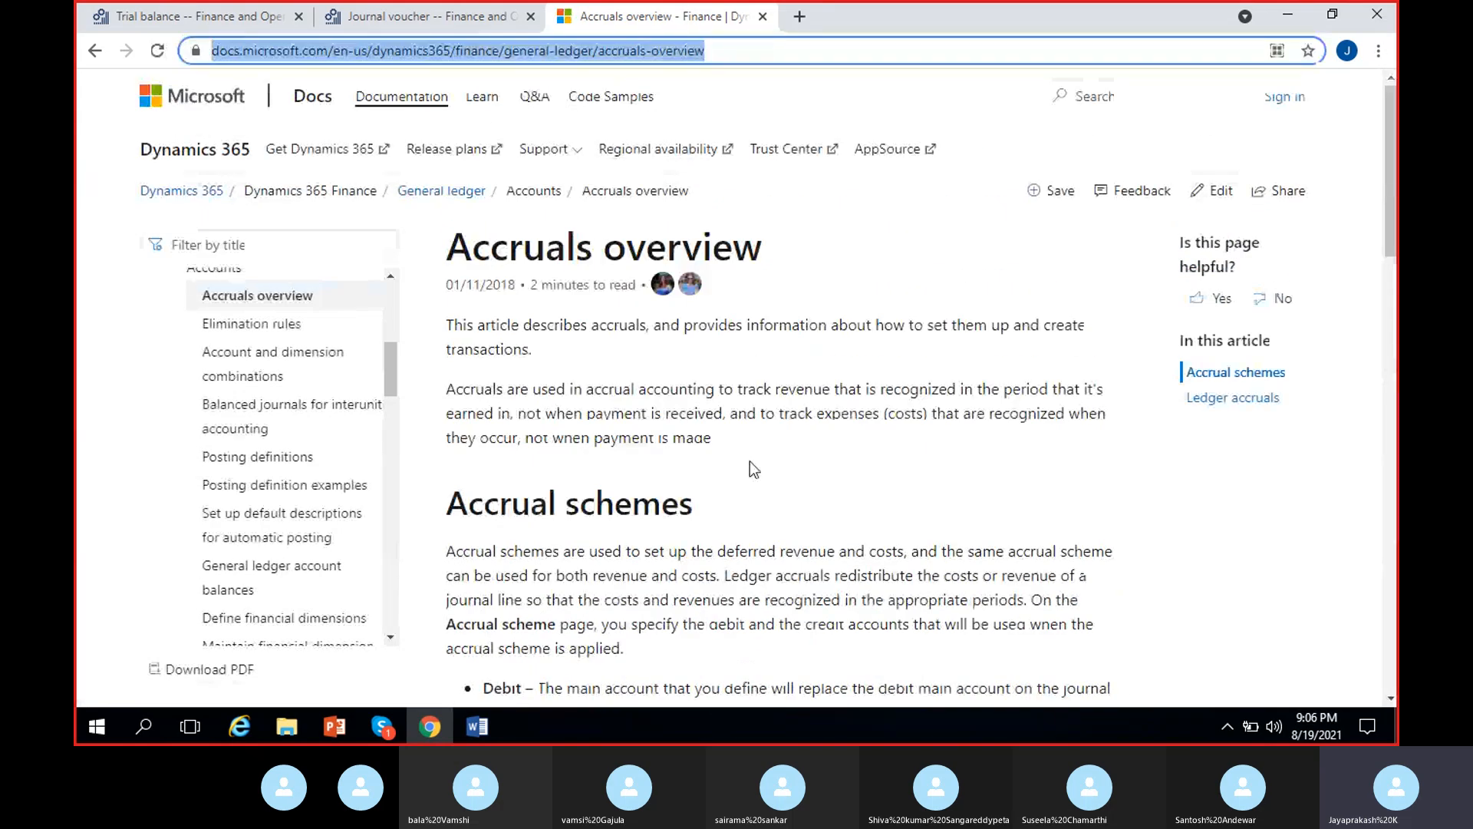
left_click(382, 726)
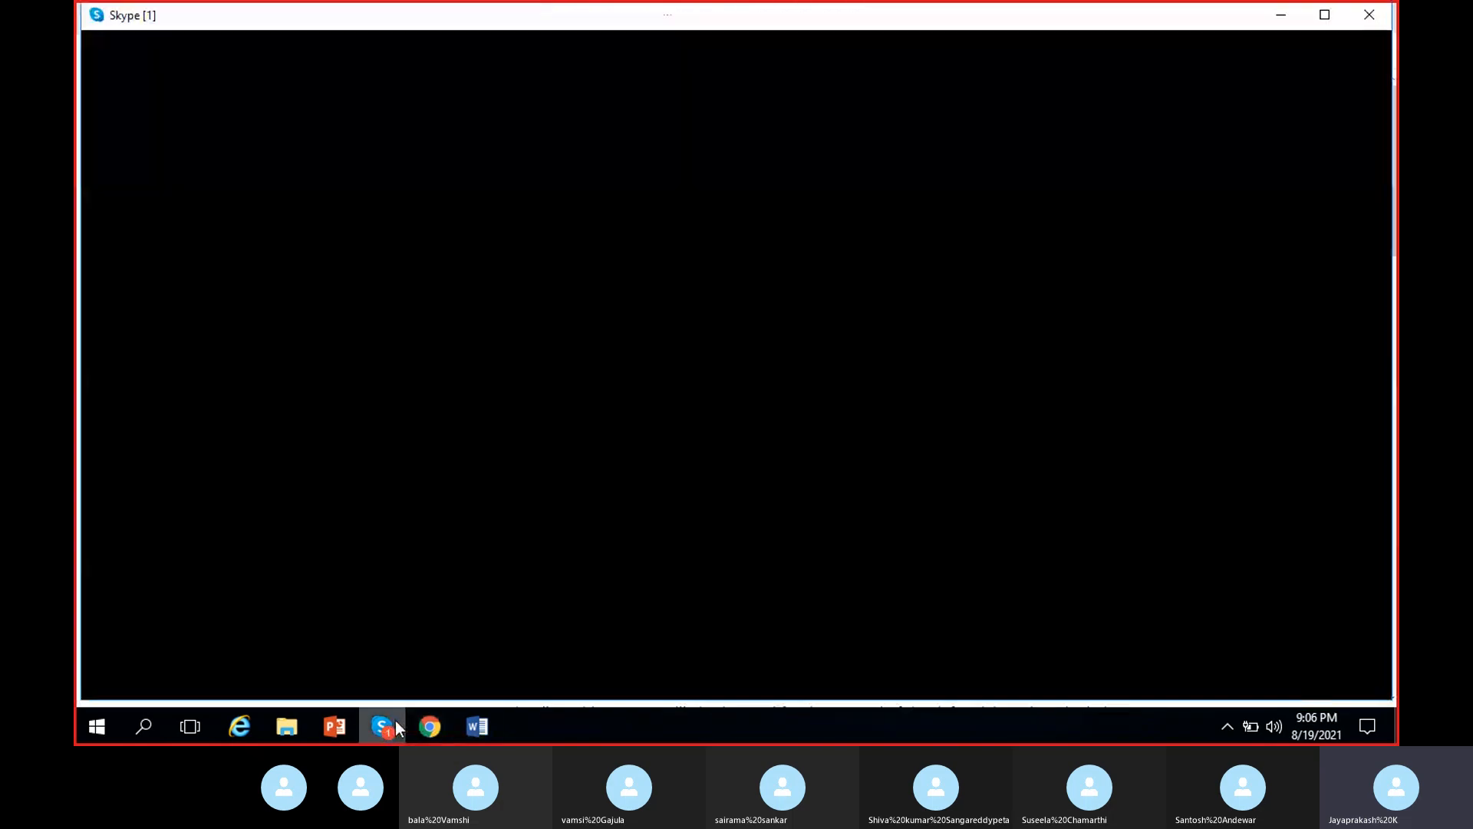
left_click(1045, 658)
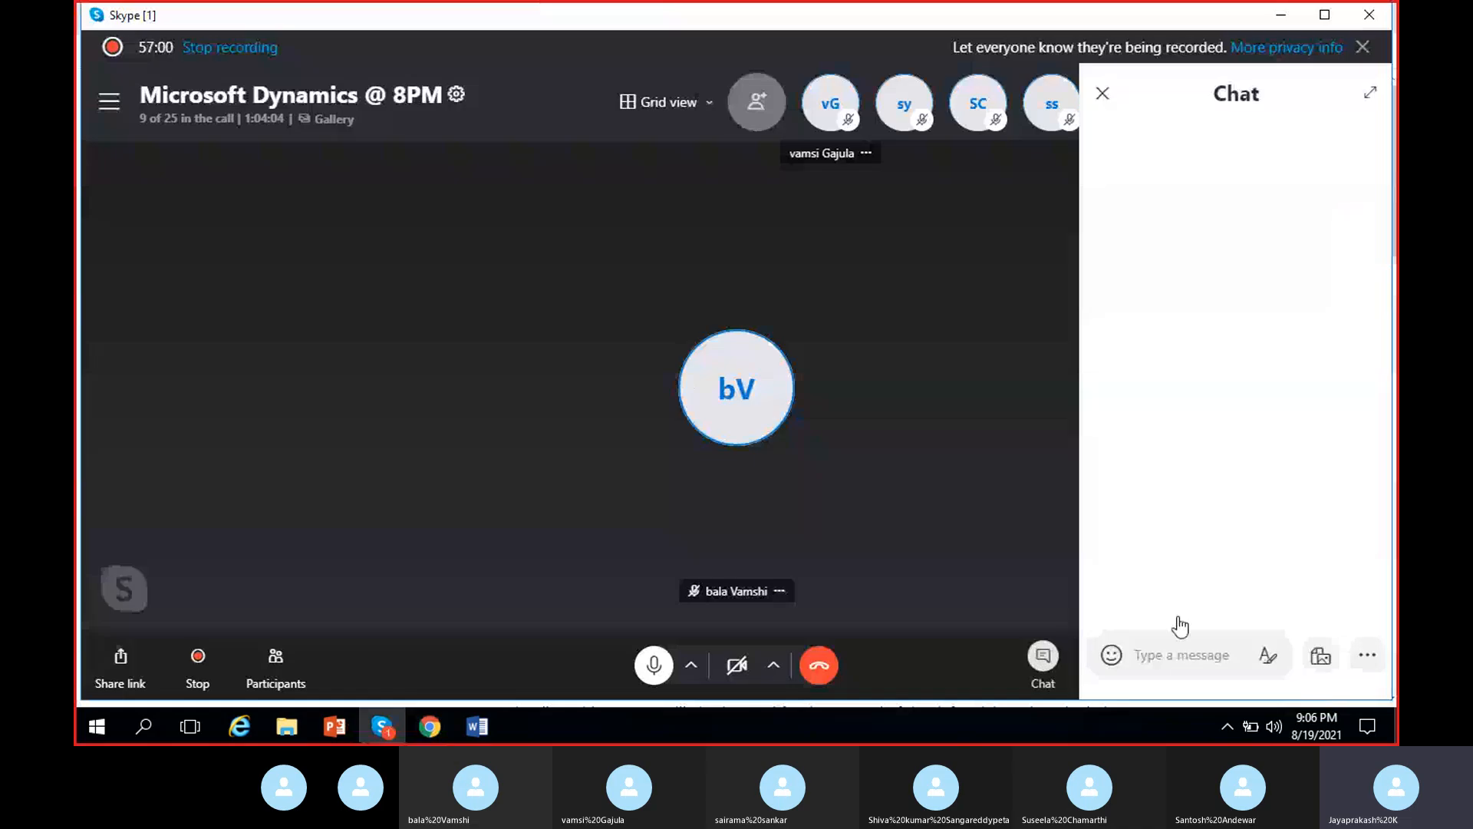
type("https://docs.microsoft.com/en-us/dynamics365/finance/general-ledger/accounts-overview")
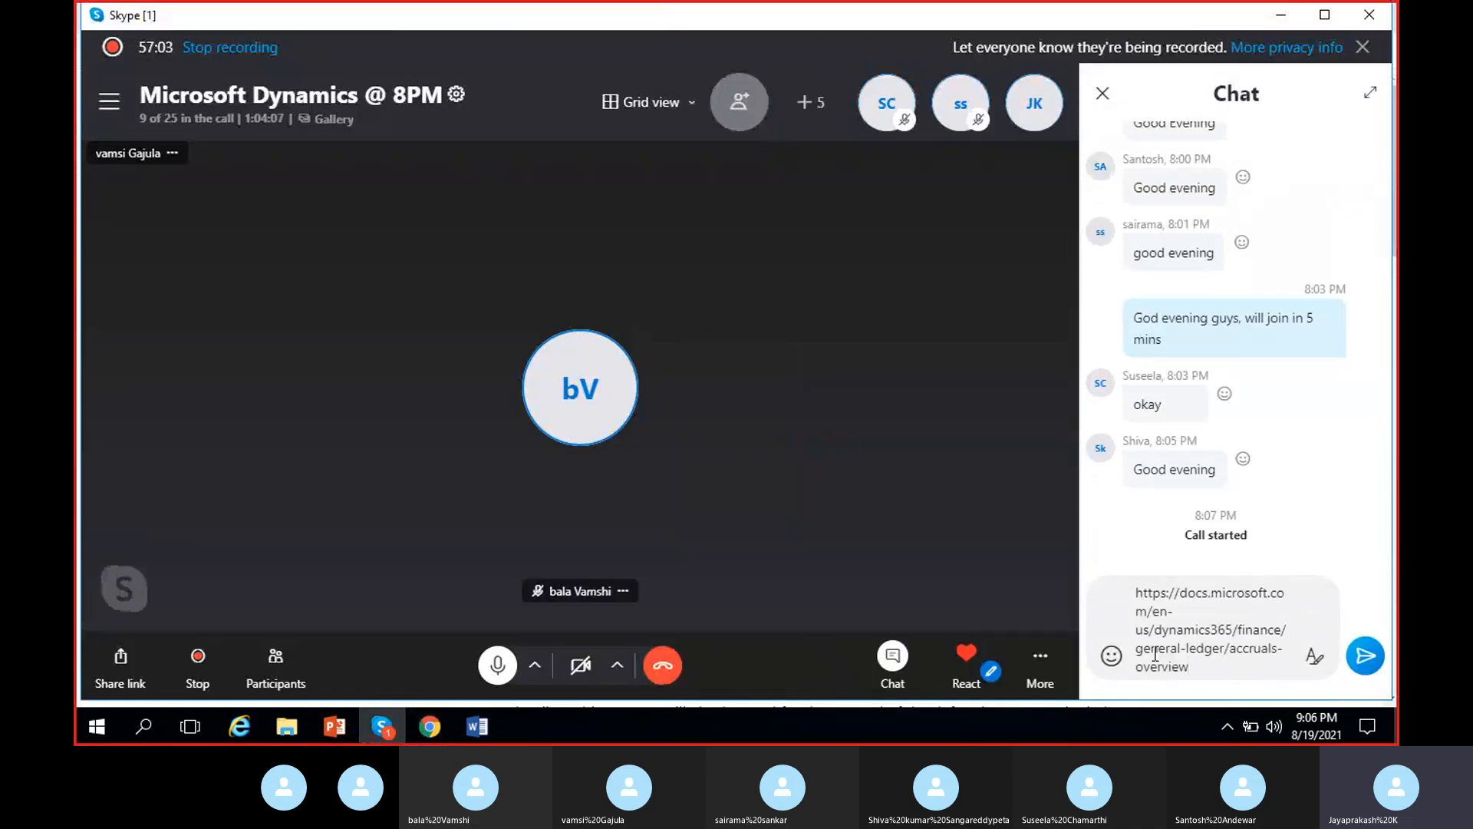
key("Return")
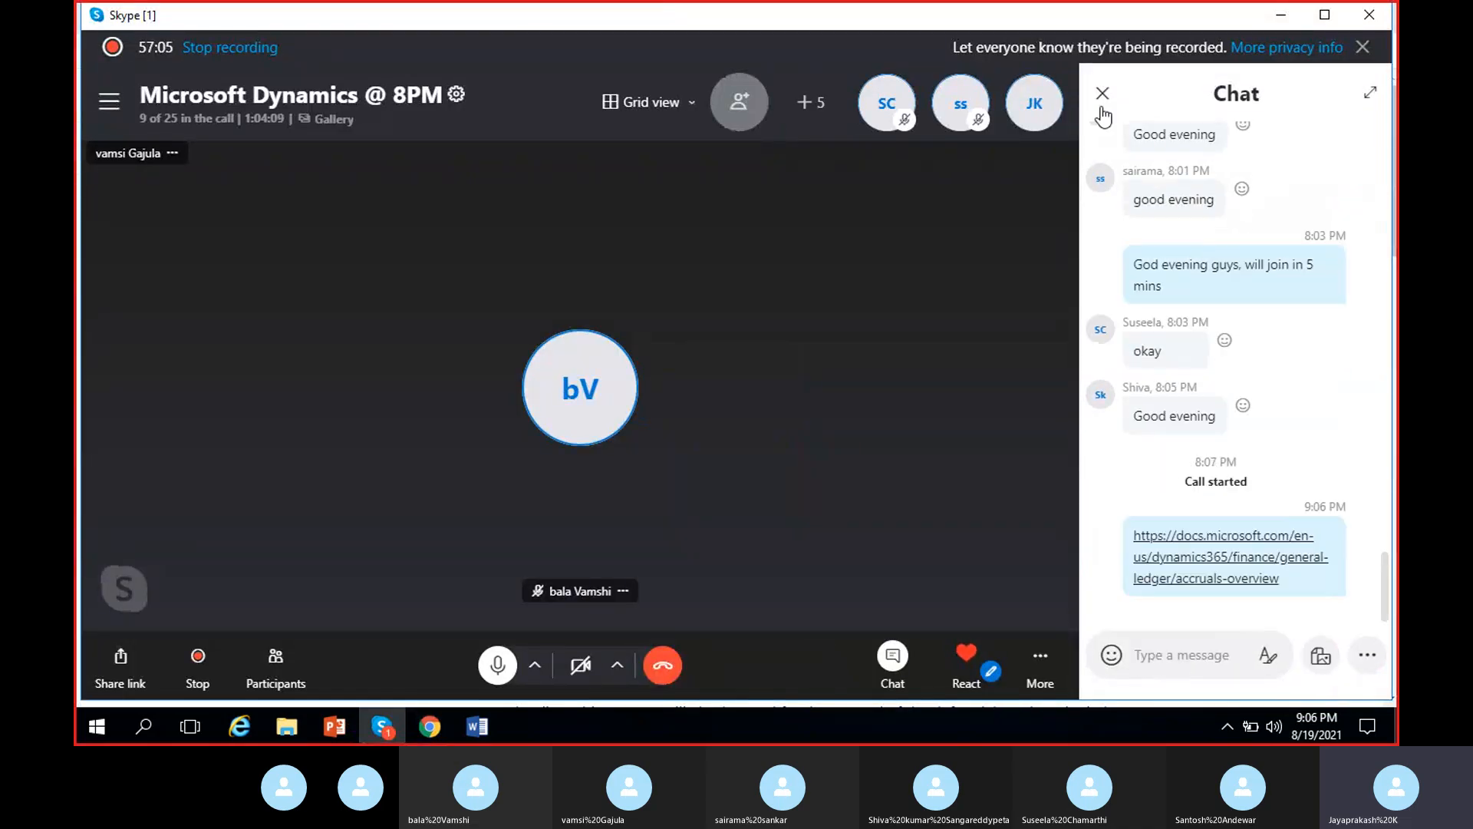
left_click(1101, 93)
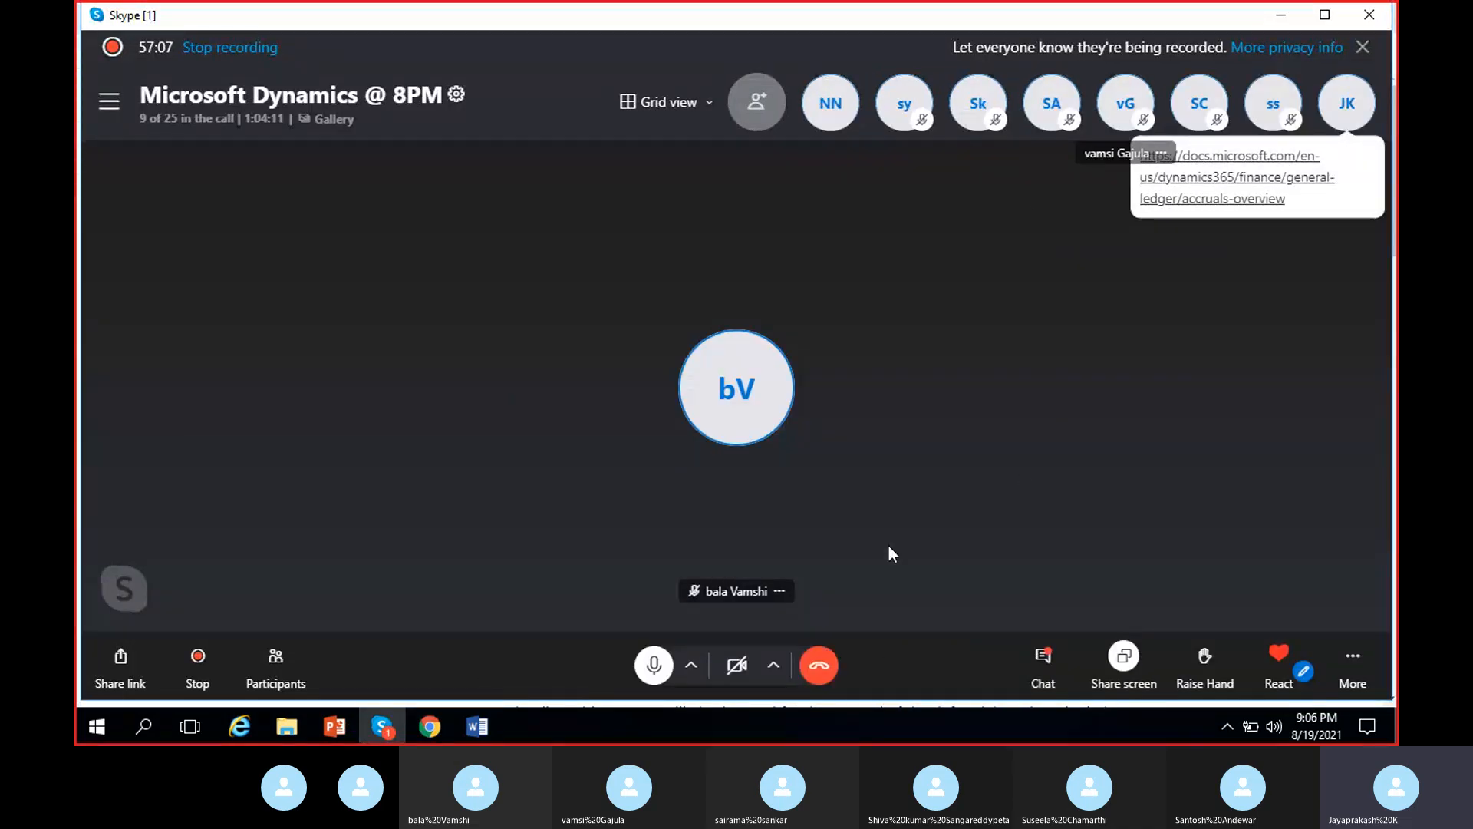